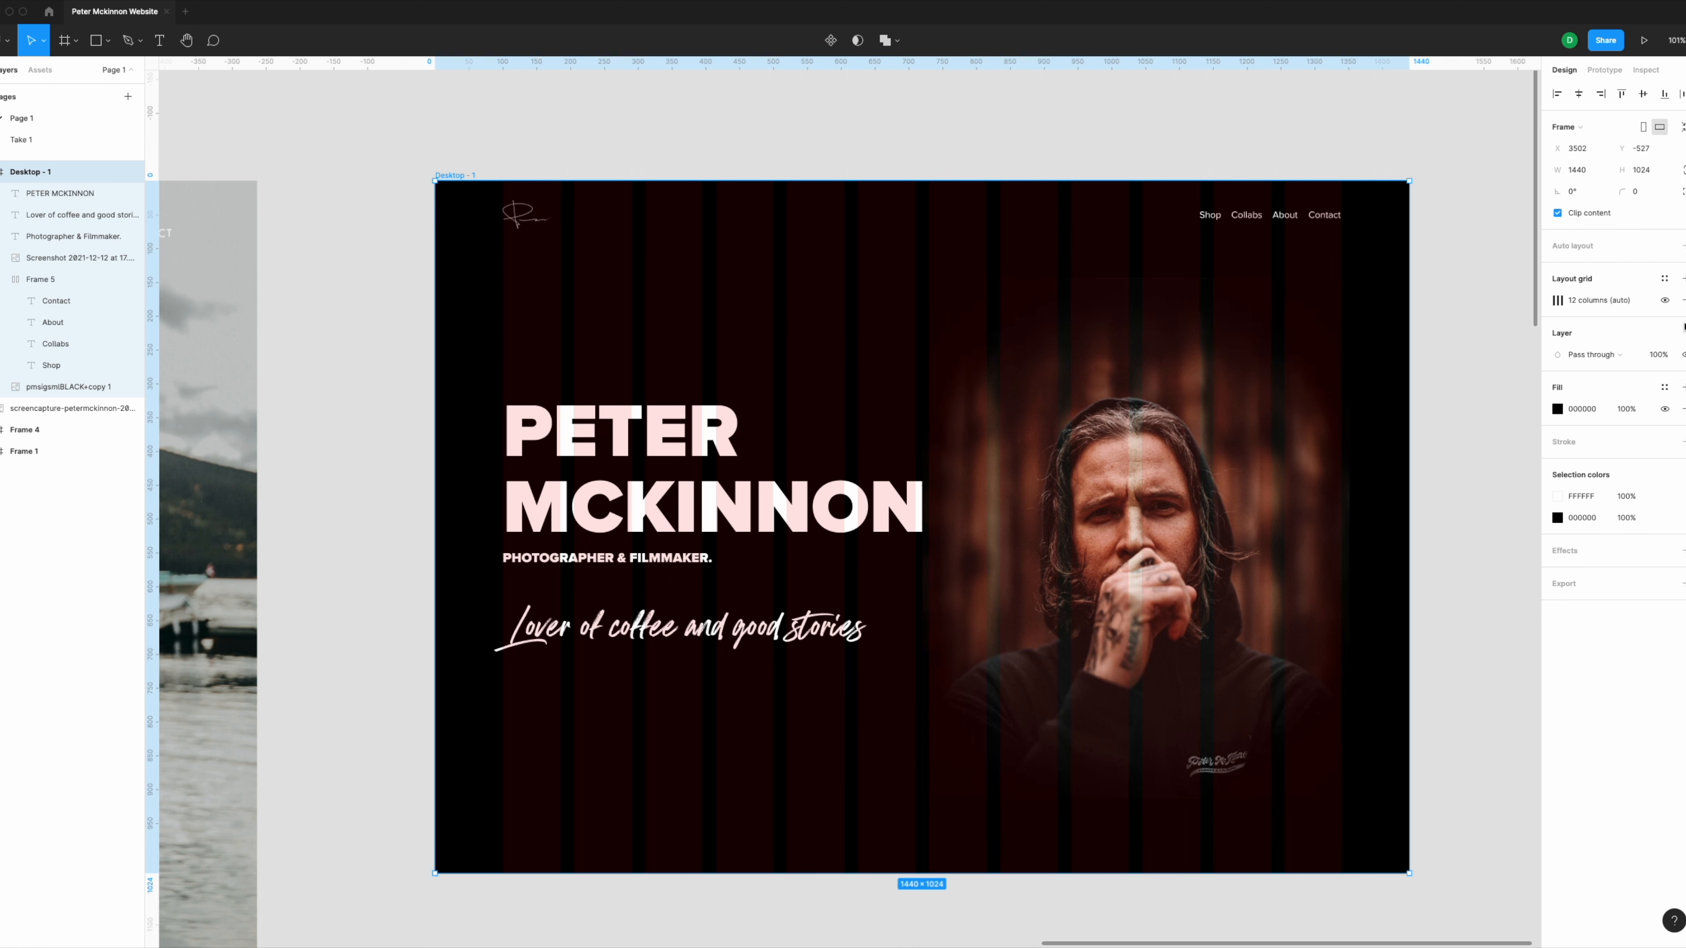
Step: Preview the Desktop - 1 frame without its 12-column layout grid, with the grid switched back on after the check
left_click(1663, 300)
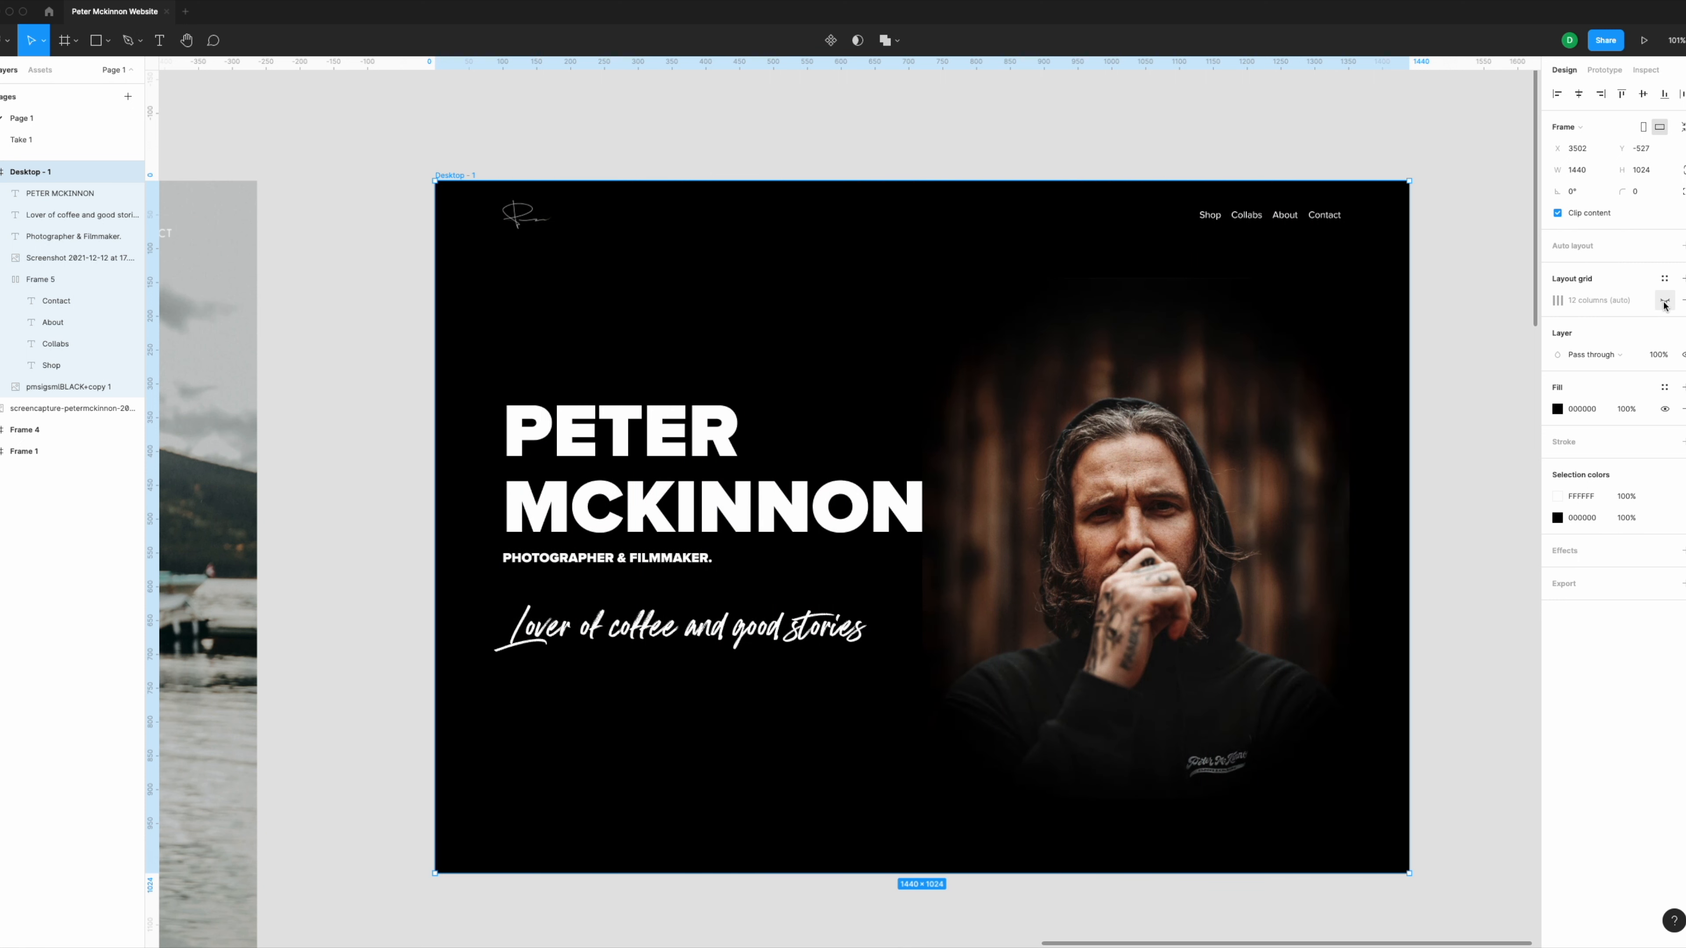
left_click(1664, 302)
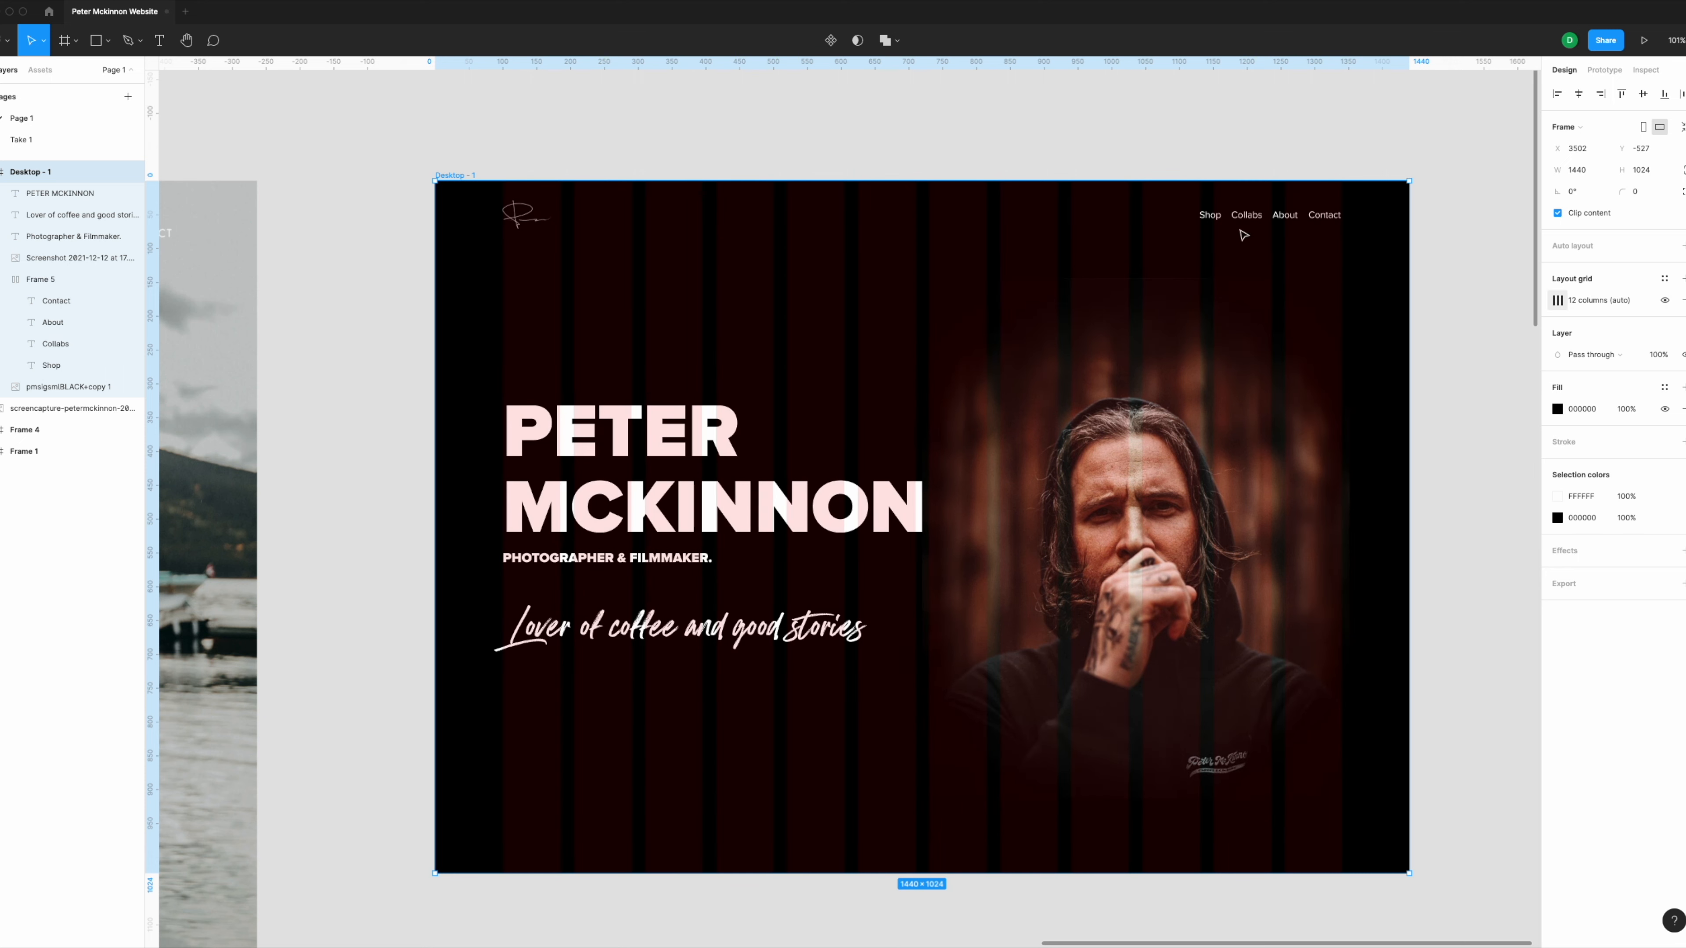
Step: Extend the Desktop - 1 frame downward to a height of 4096 without scaling its contents
scroll(957, 462, "down", 5)
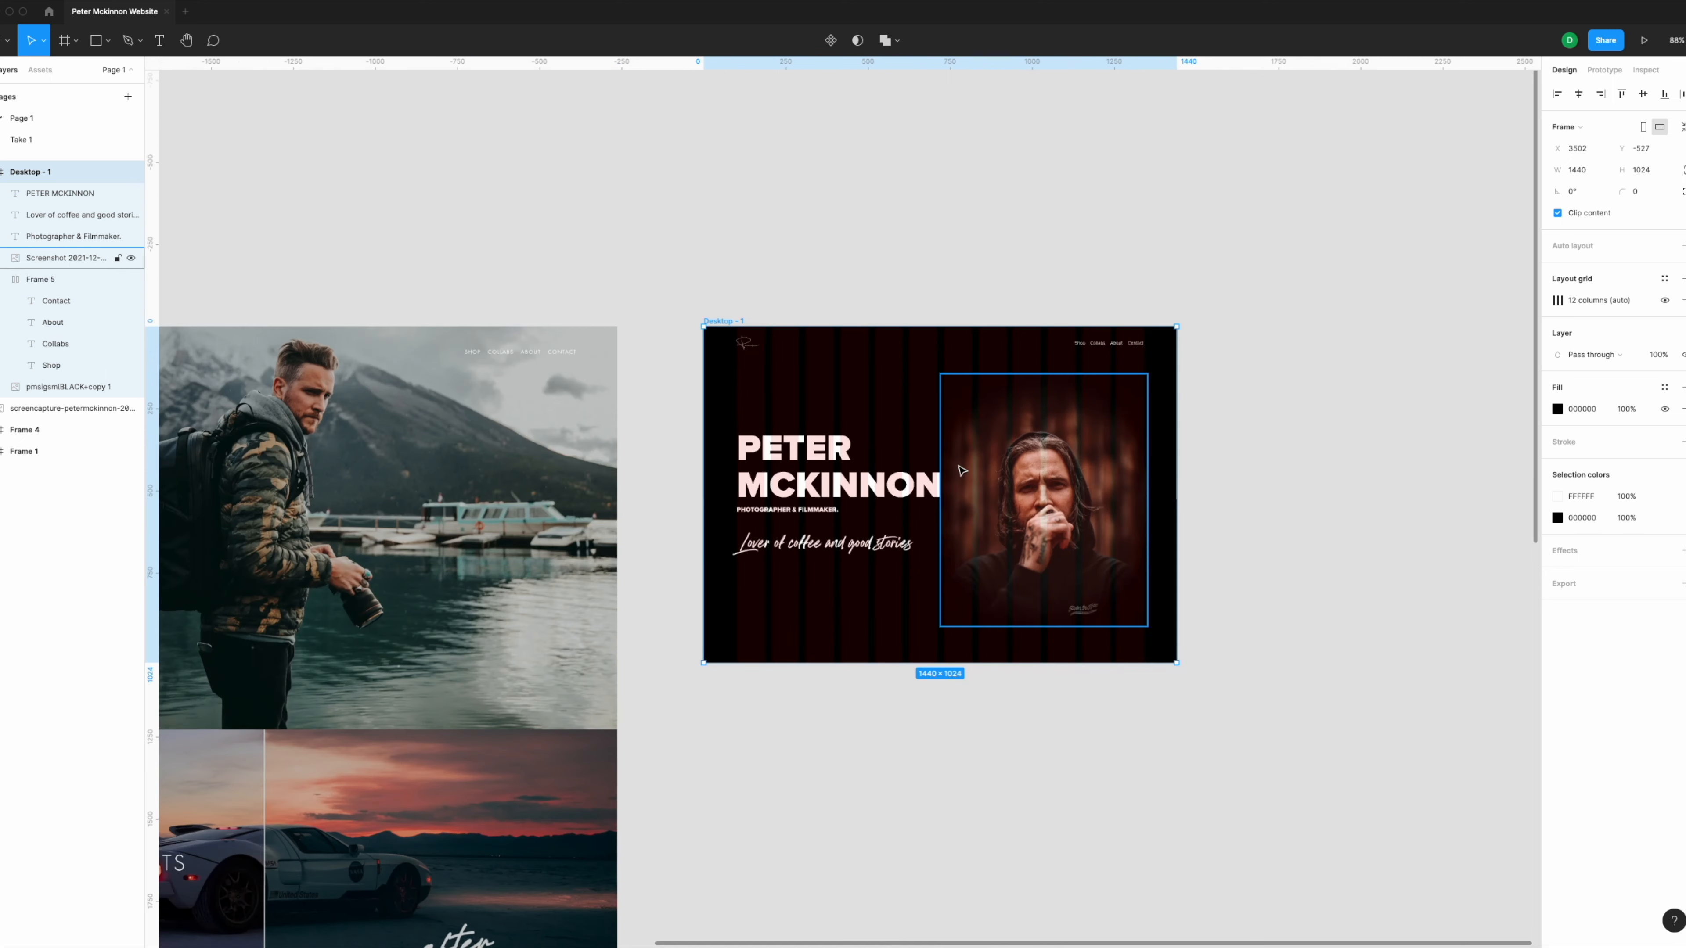
scroll(1047, 602, "down", 3)
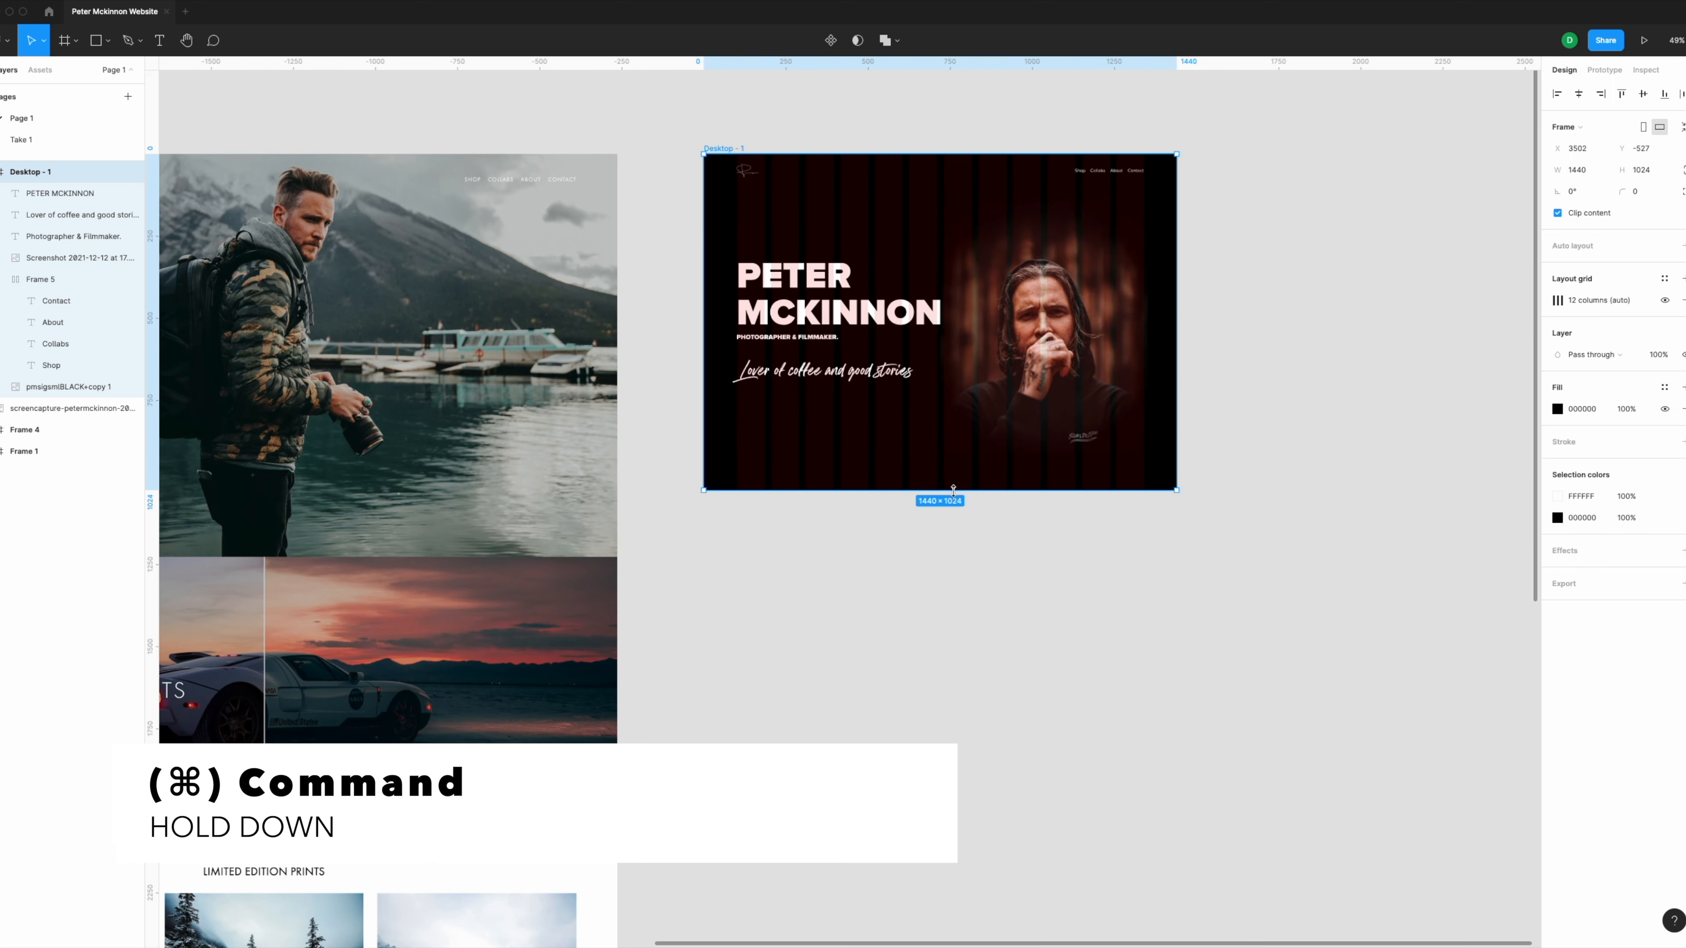
left_click_drag(954, 489, 1070, 803)
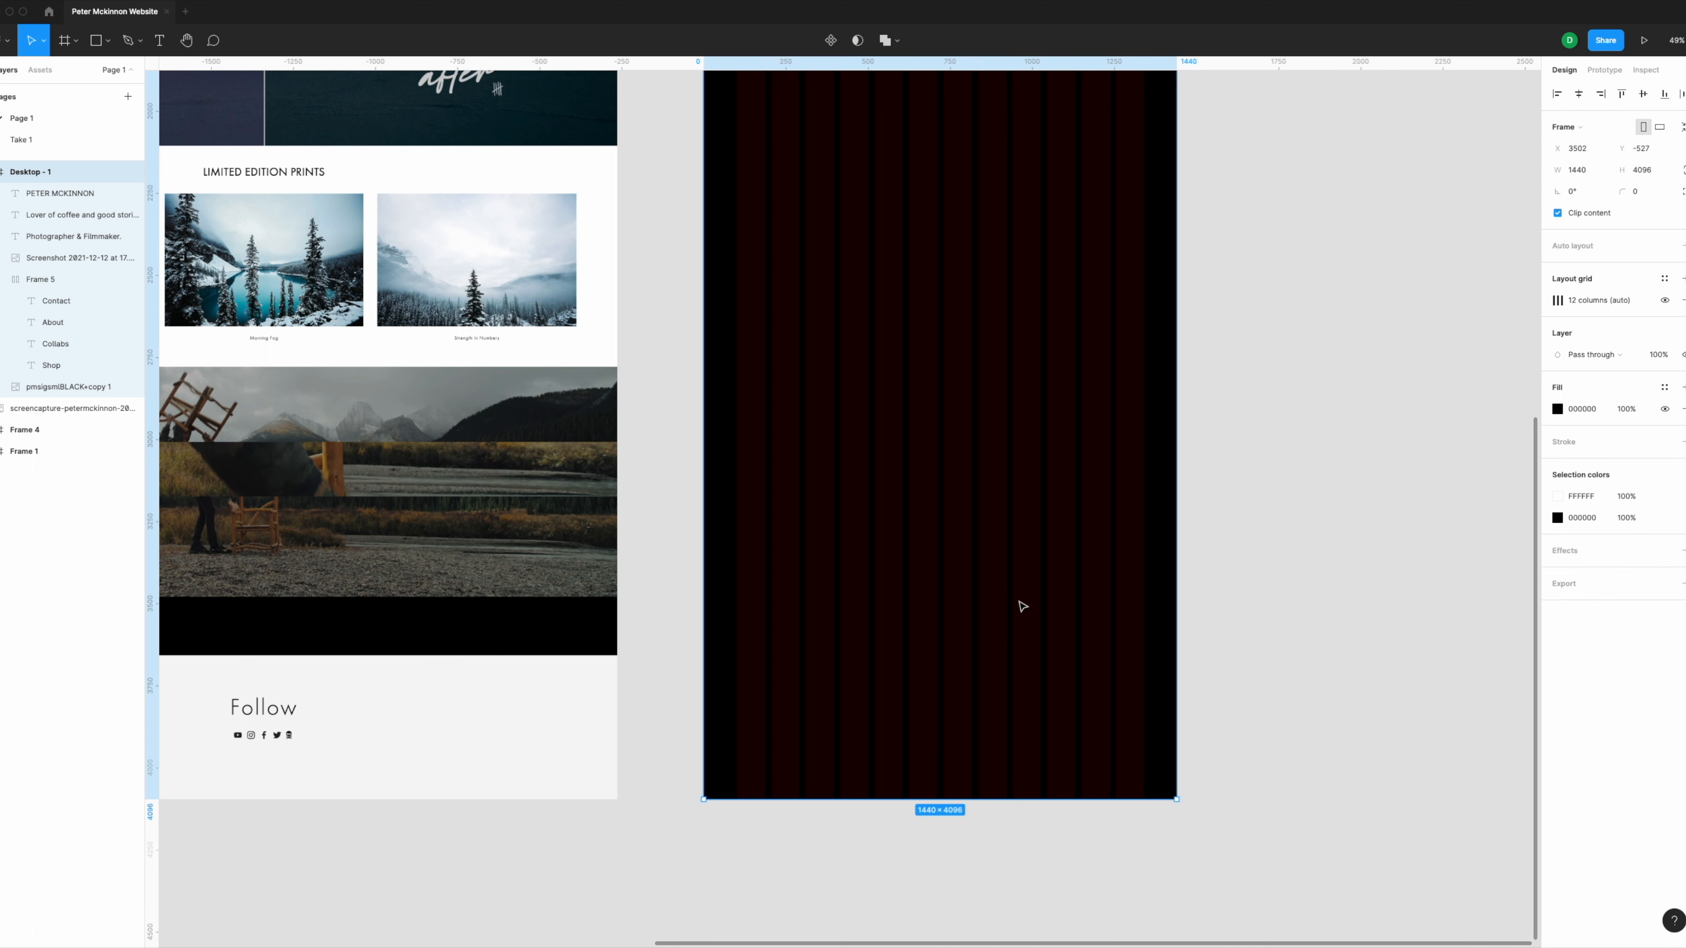
Step: Examine the Lightroom Presets before/after section of the original website screenshot against the empty area of the new frame
scroll(1022, 606, "up", 10)
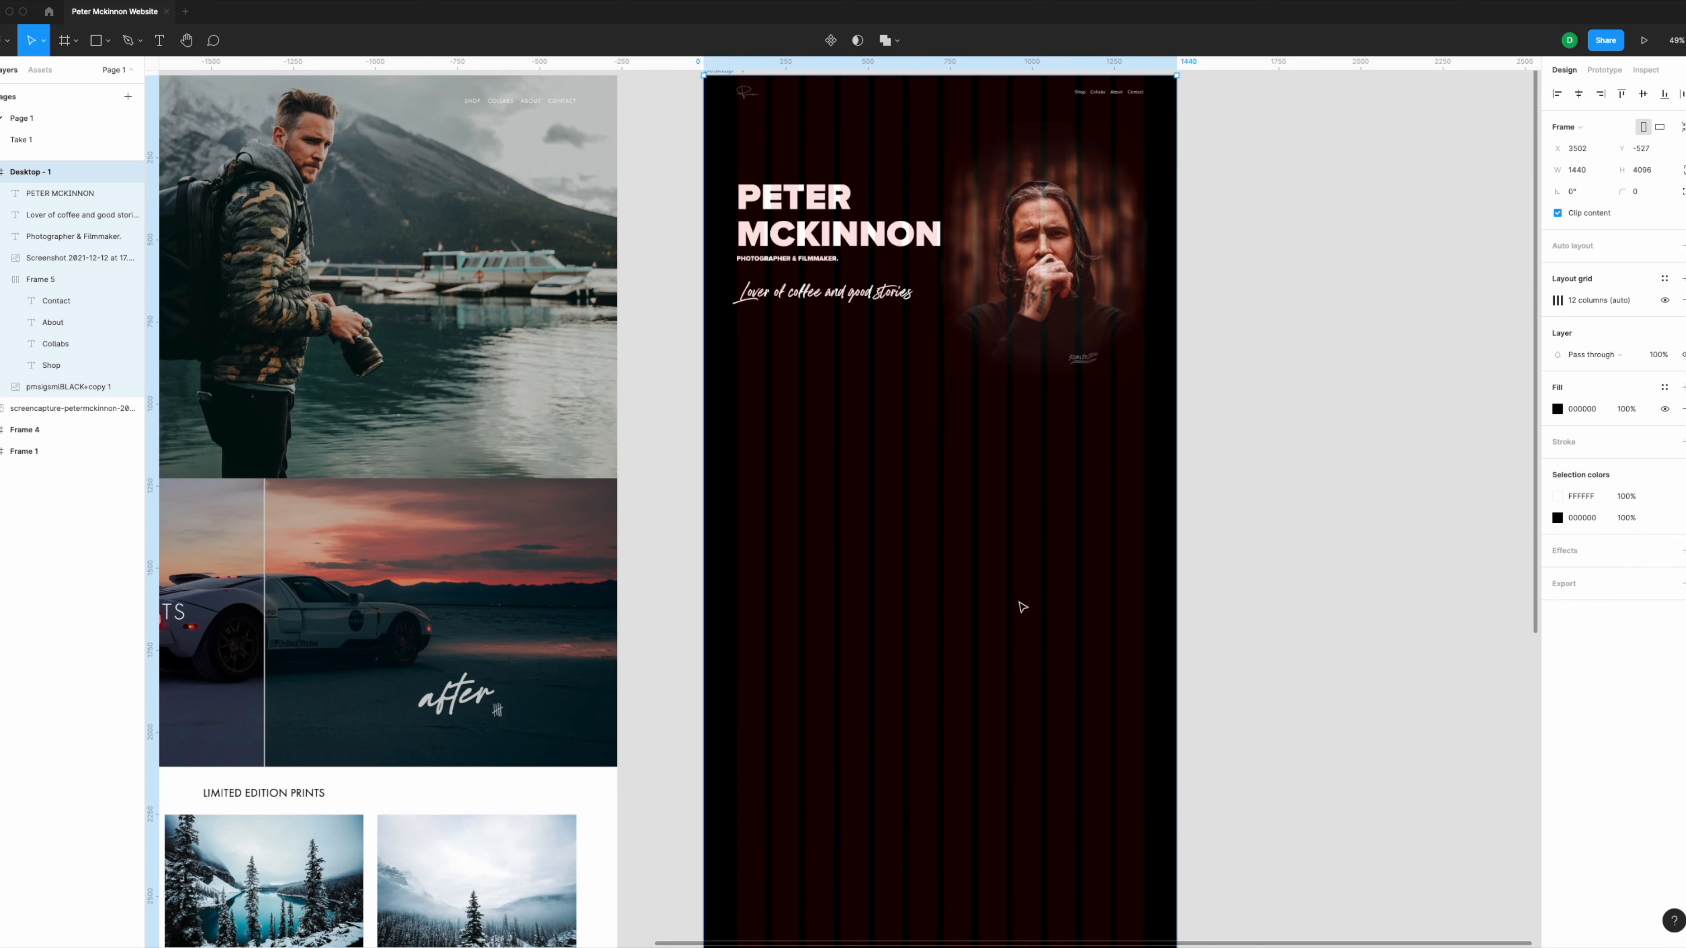
scroll(1012, 591, "left", 4)
scroll(1191, 595, "down", 1)
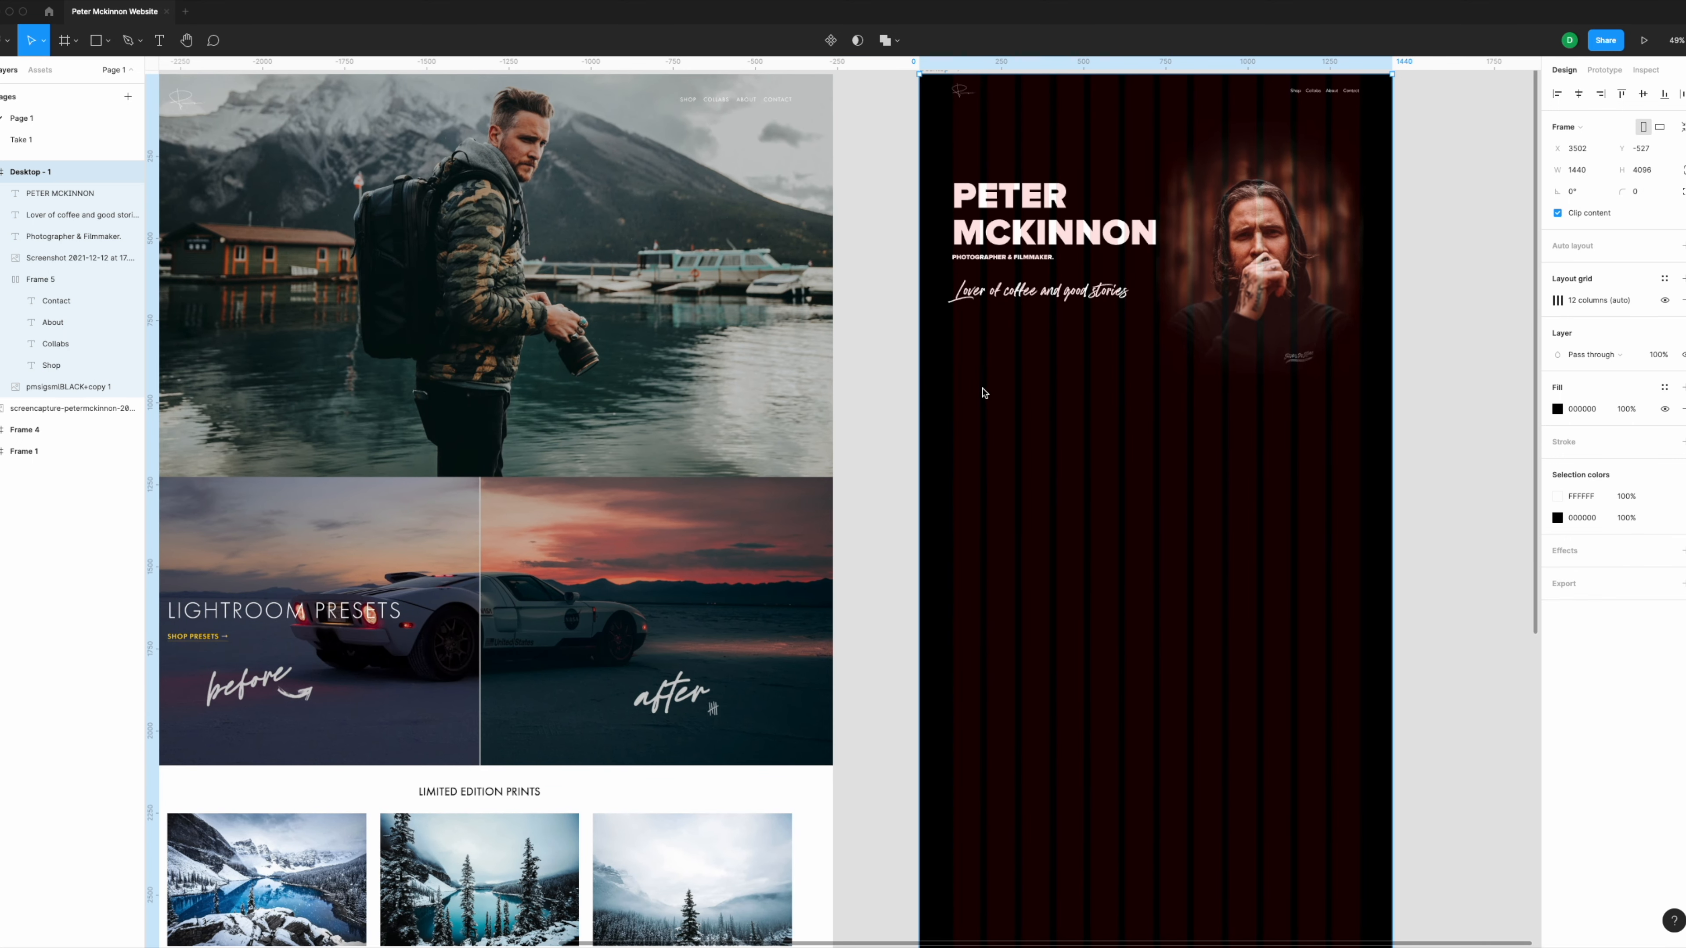
scroll(449, 523, "left", 3)
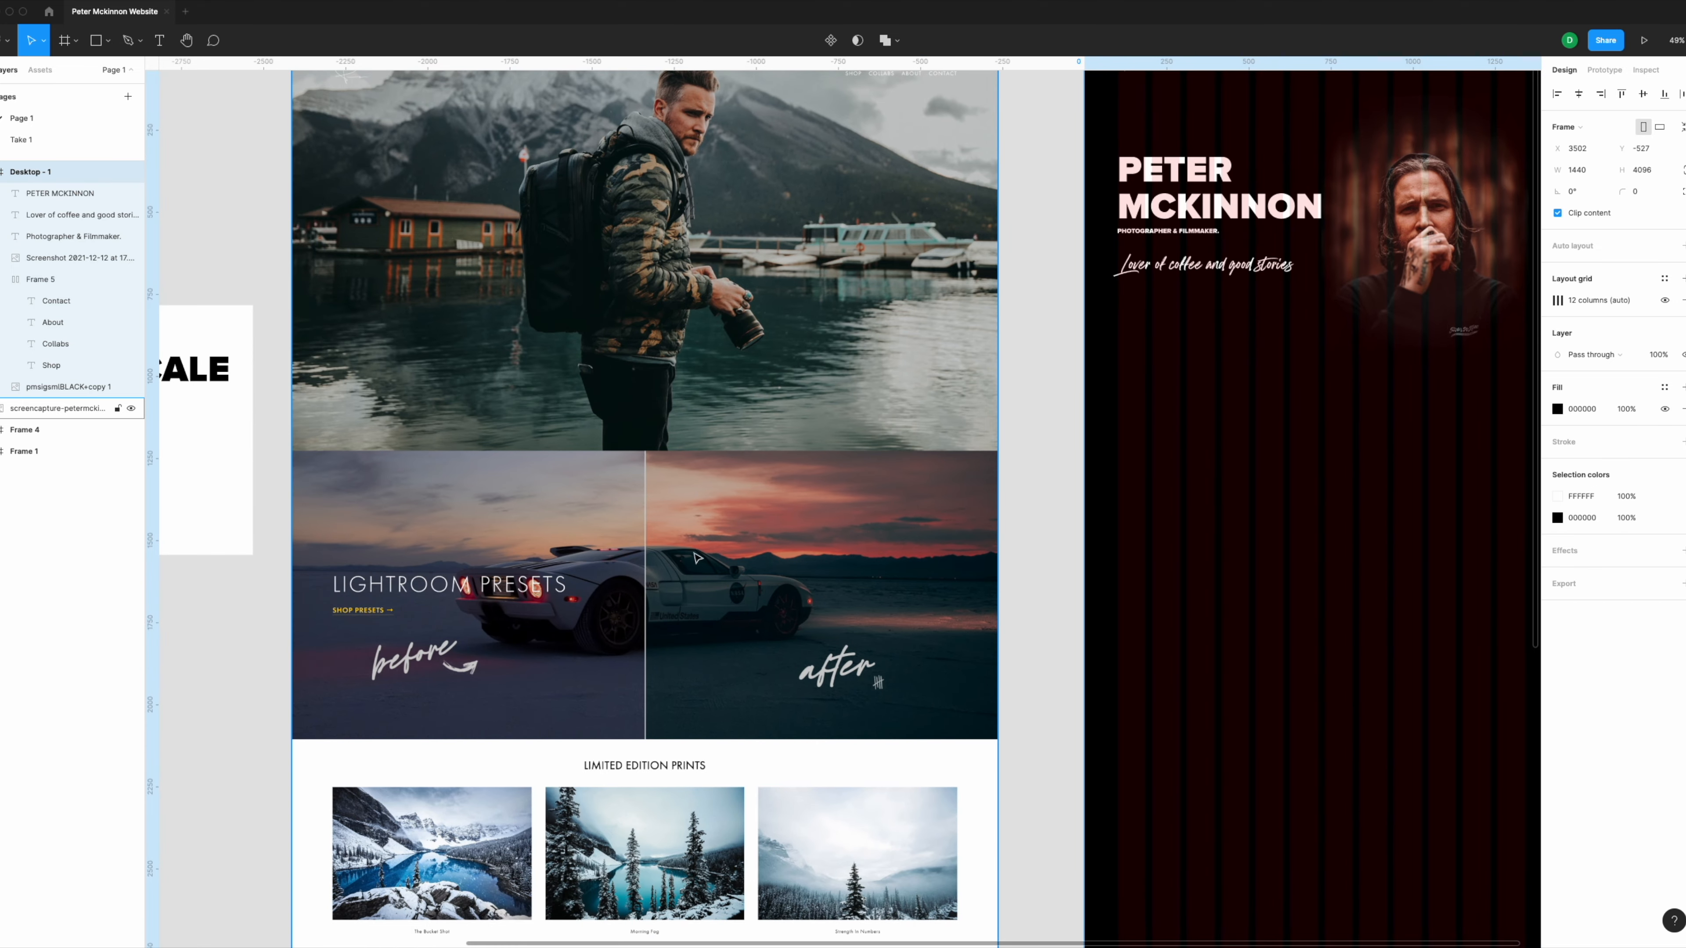
scroll(1281, 393, "up", 3)
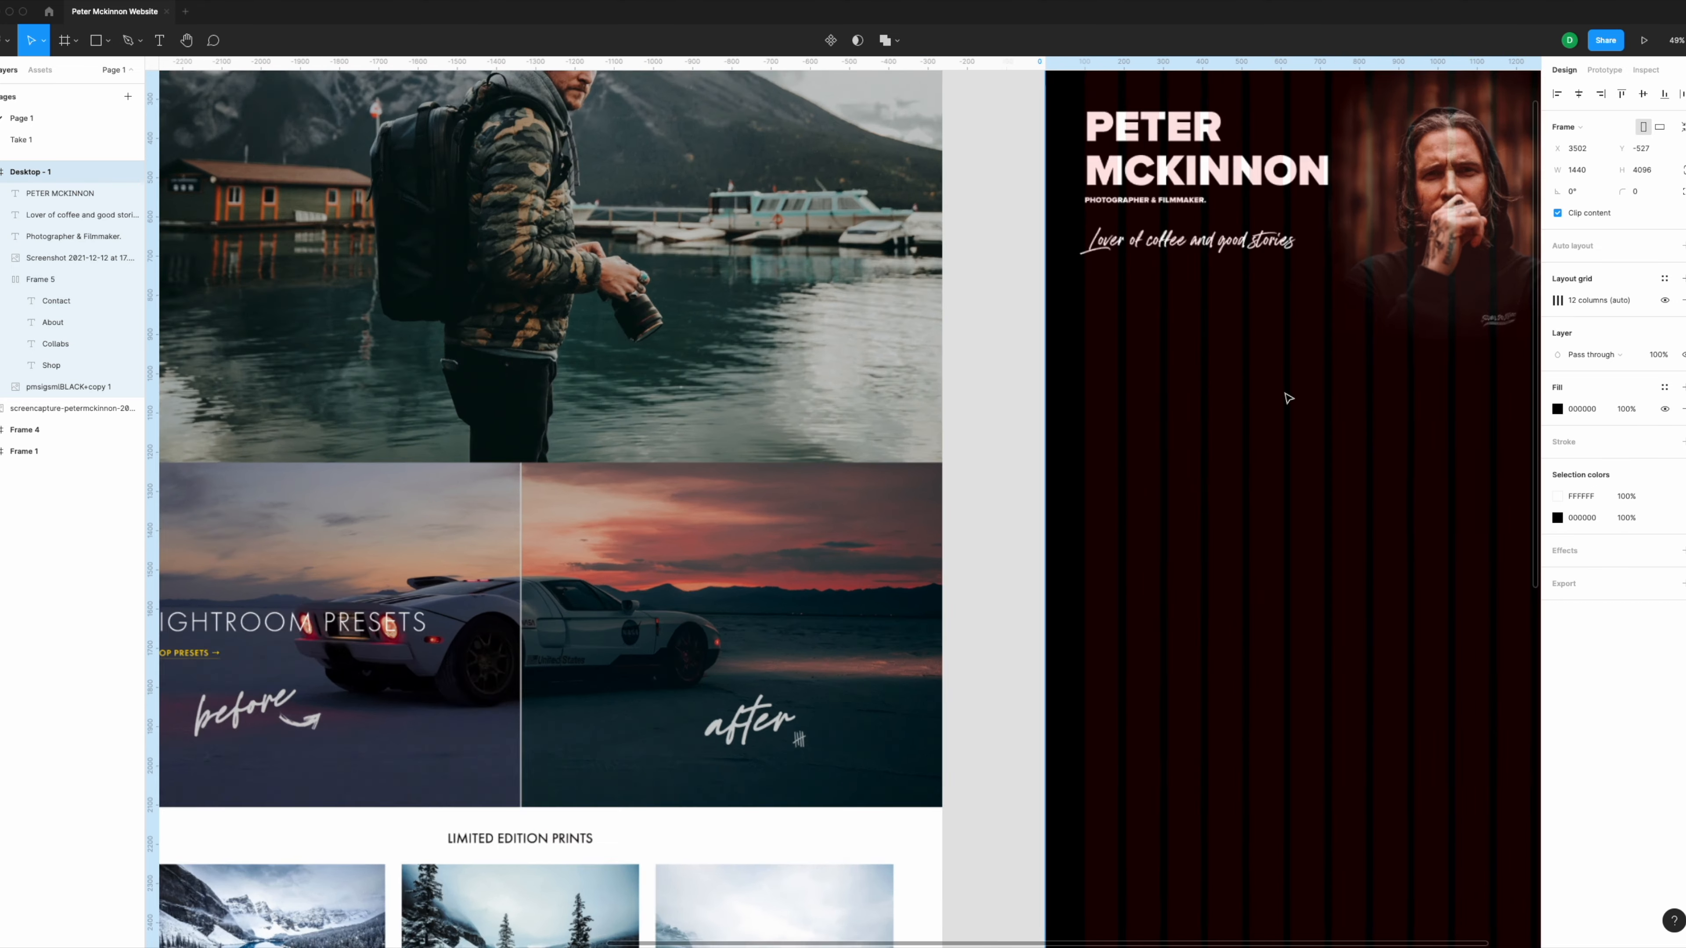
scroll(1286, 436, "down", 2)
left_click_drag(1291, 453, 1087, 425)
scroll(1088, 425, "up", 2)
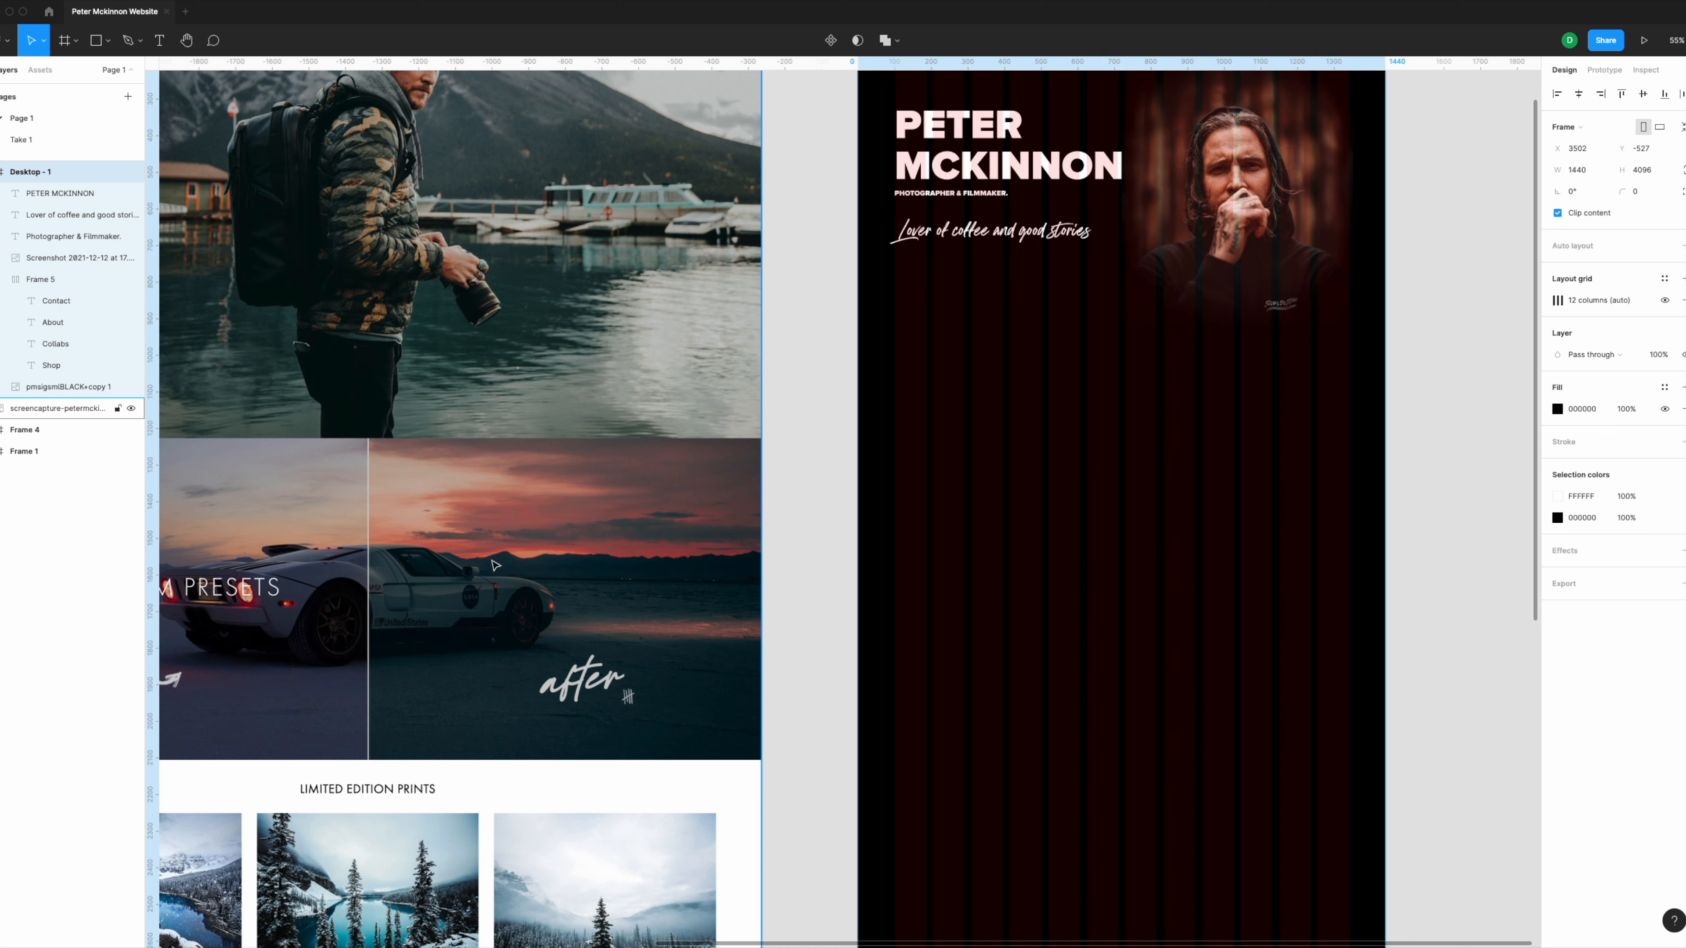
Step: Draw a rectangle below the hero section across all 12 grid columns, 1240 wide and about 697 high
scroll(627, 255, "up", 1)
key("r")
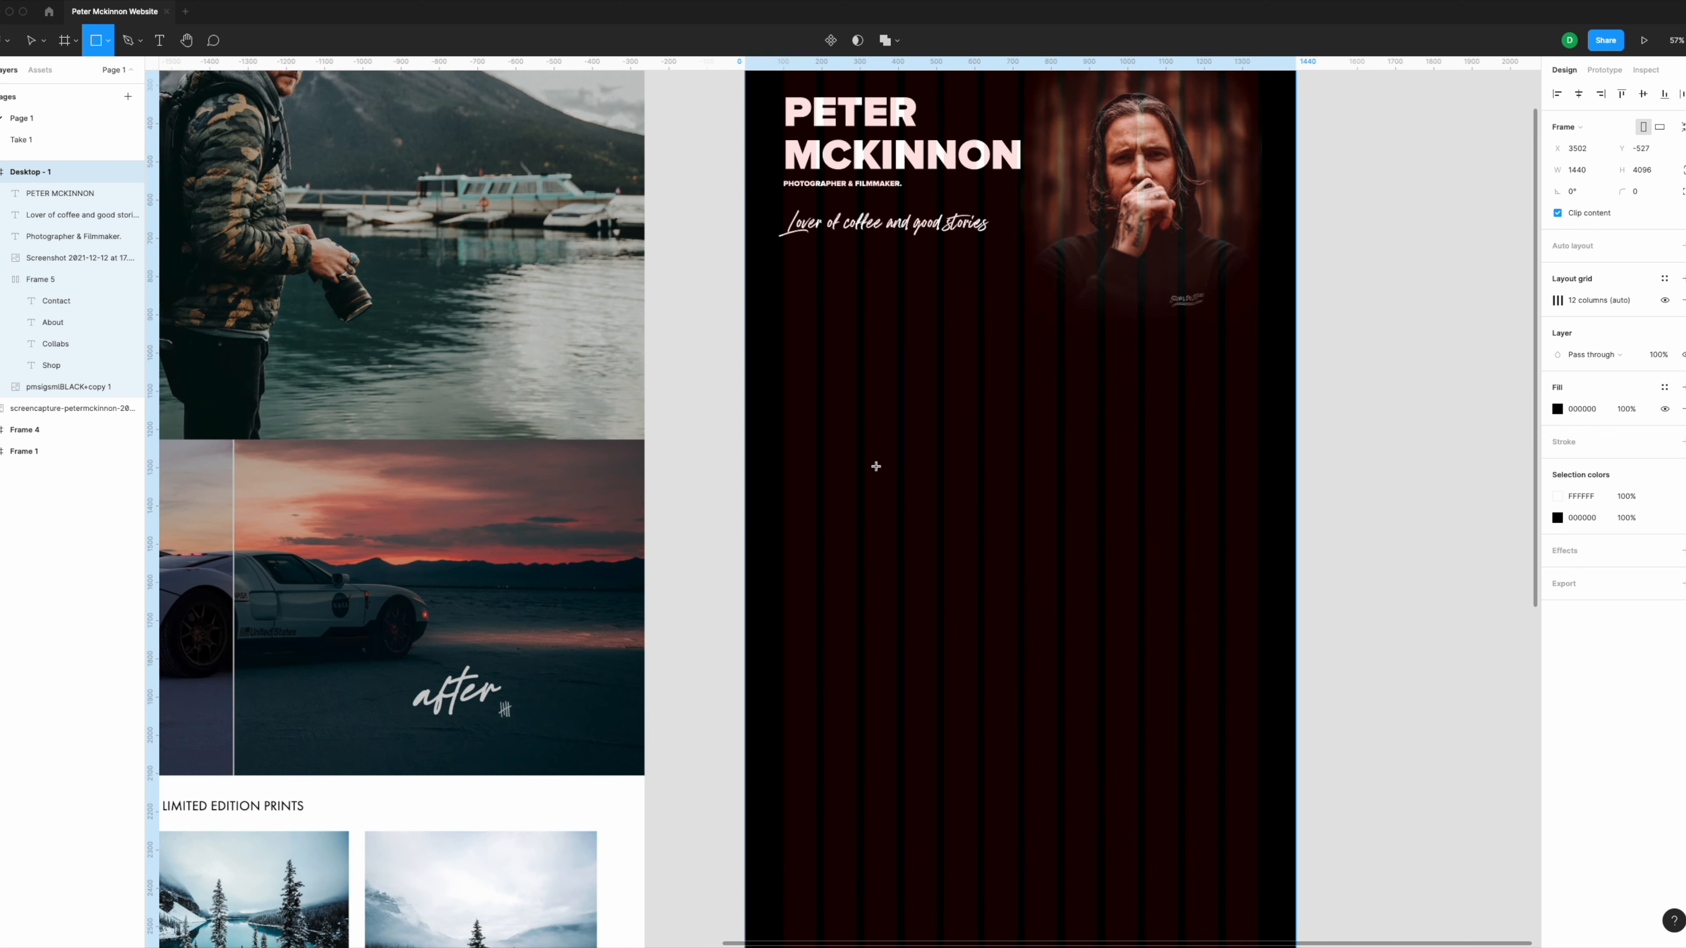
left_click_drag(781, 382, 1265, 652)
left_click_drag(1197, 538, 1196, 551)
scroll(1198, 391, "up", 5)
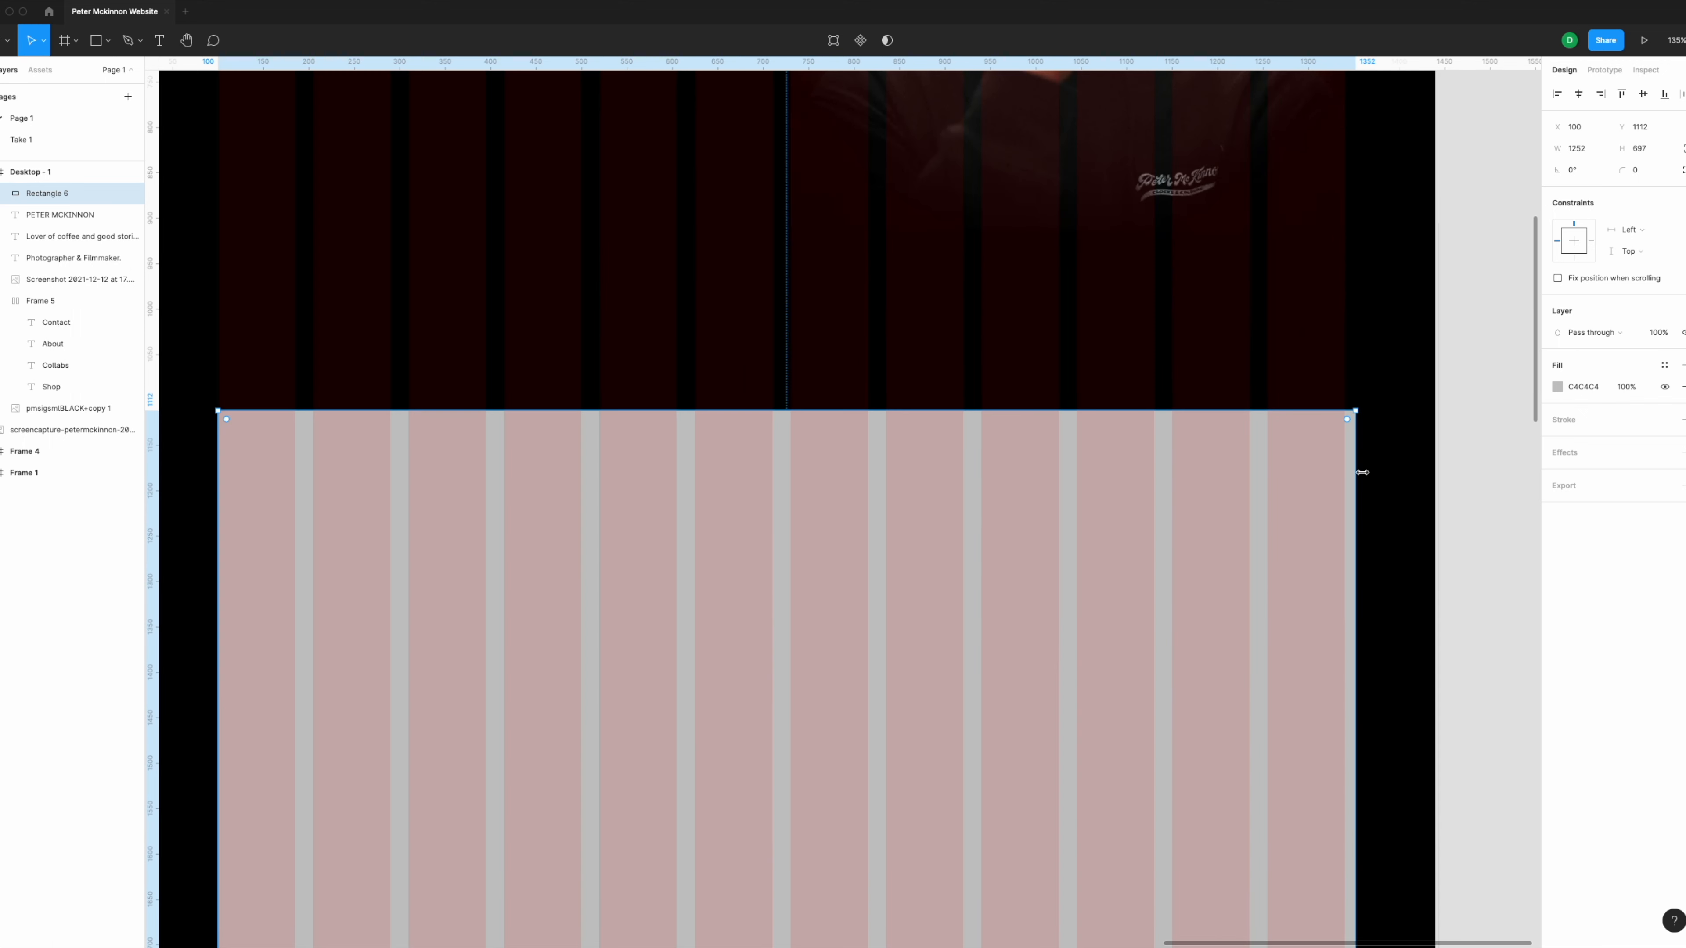
left_click_drag(1352, 466, 1343, 463)
scroll(764, 444, "down", 5)
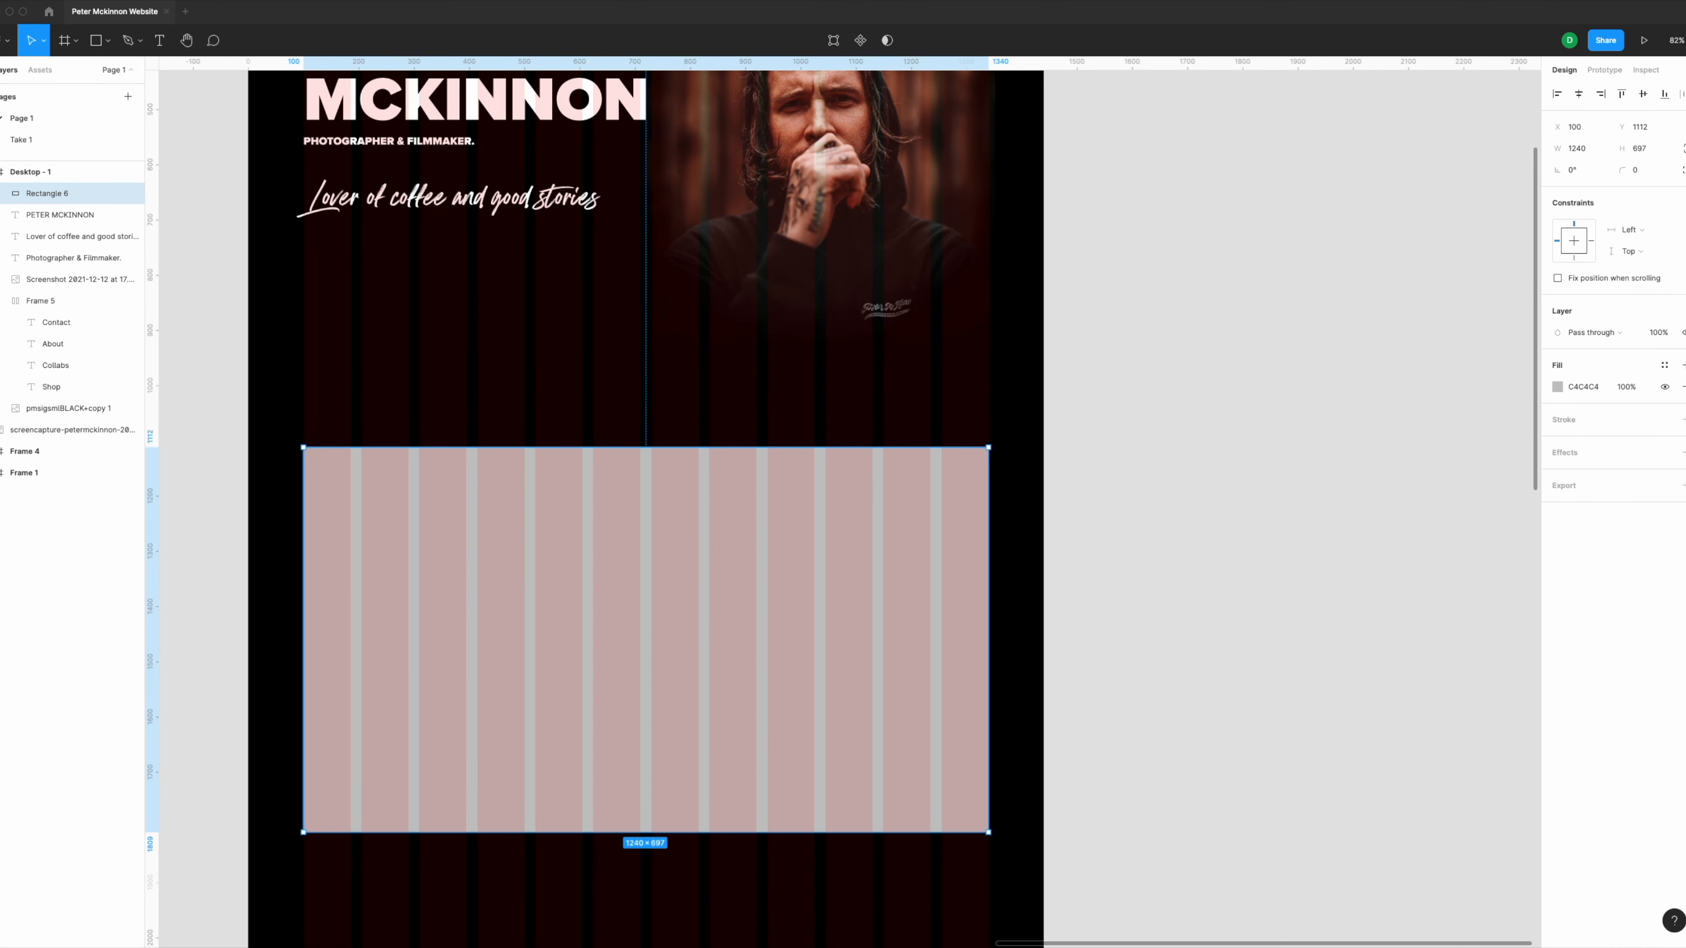
Step: Import car1.jpg and car2.jpg from the Assets folder and fill the rectangle with the purple-toned car2 photo
key("r")
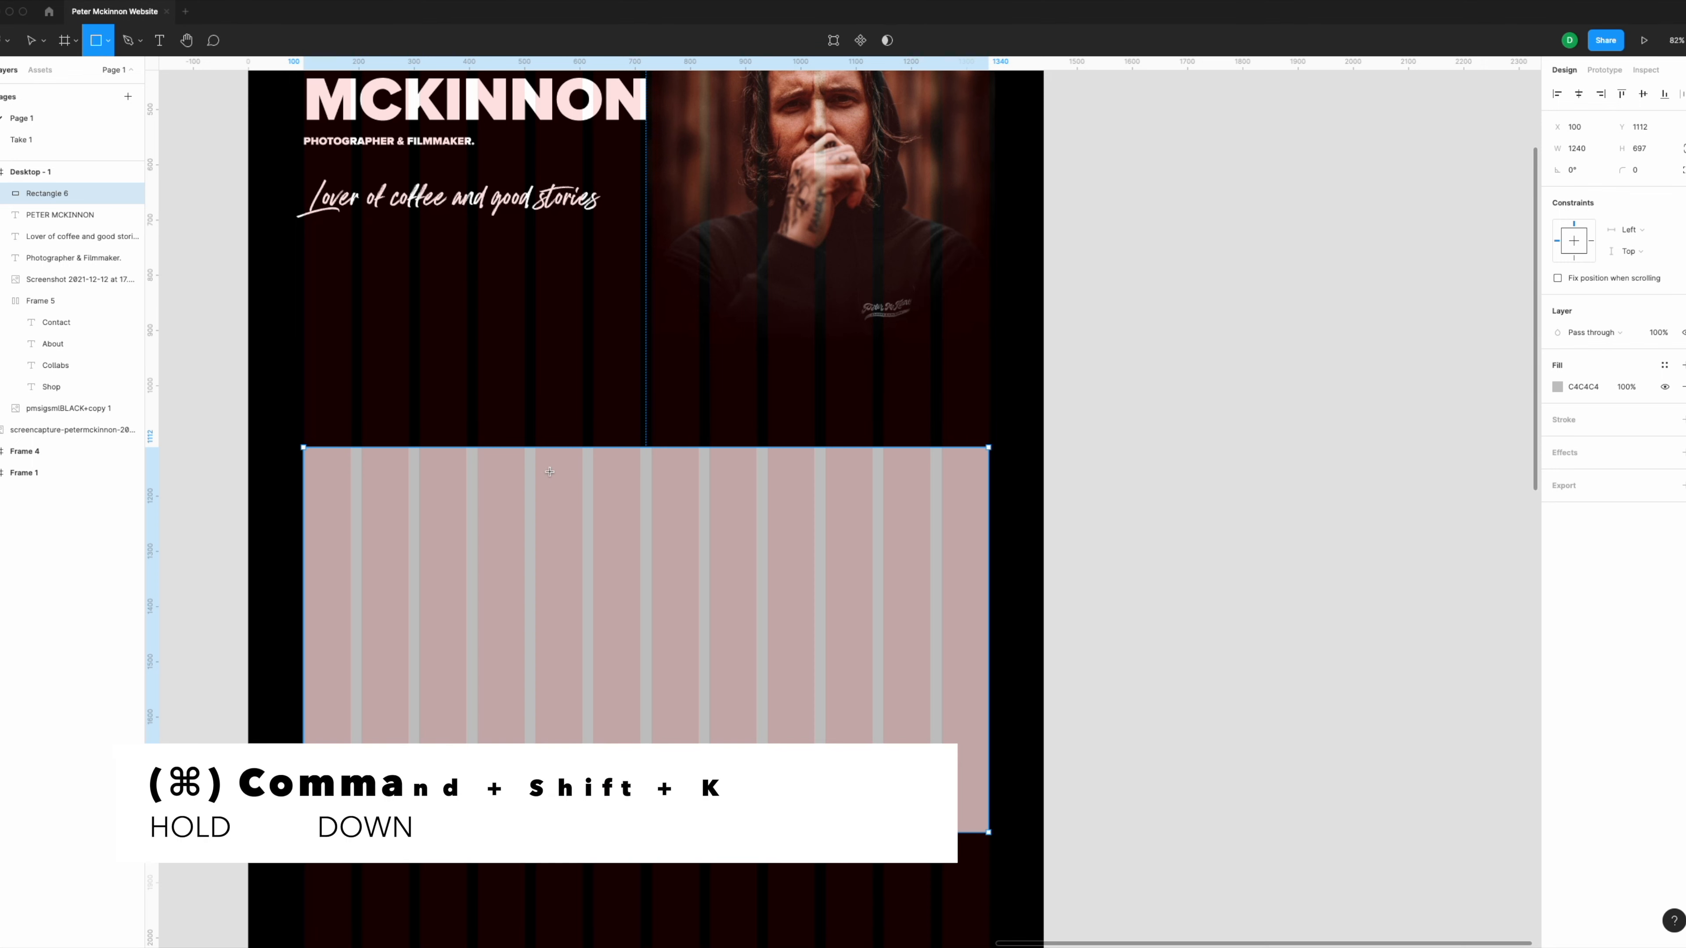
key("super+shift+k")
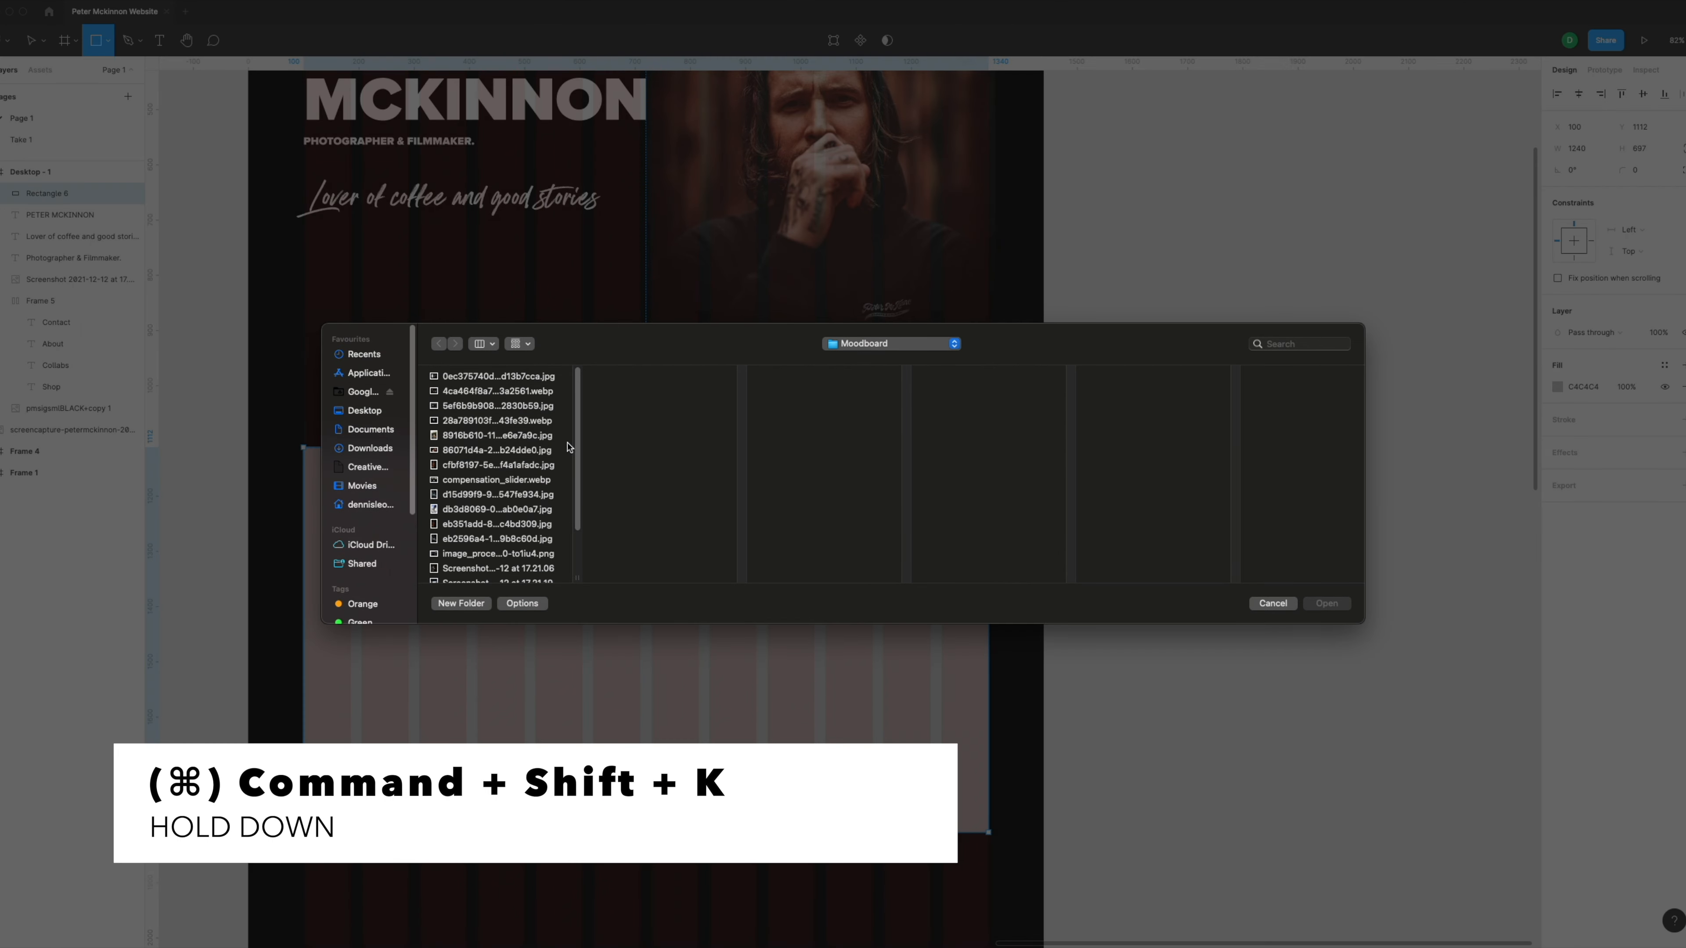
left_click(919, 351)
left_click(917, 363)
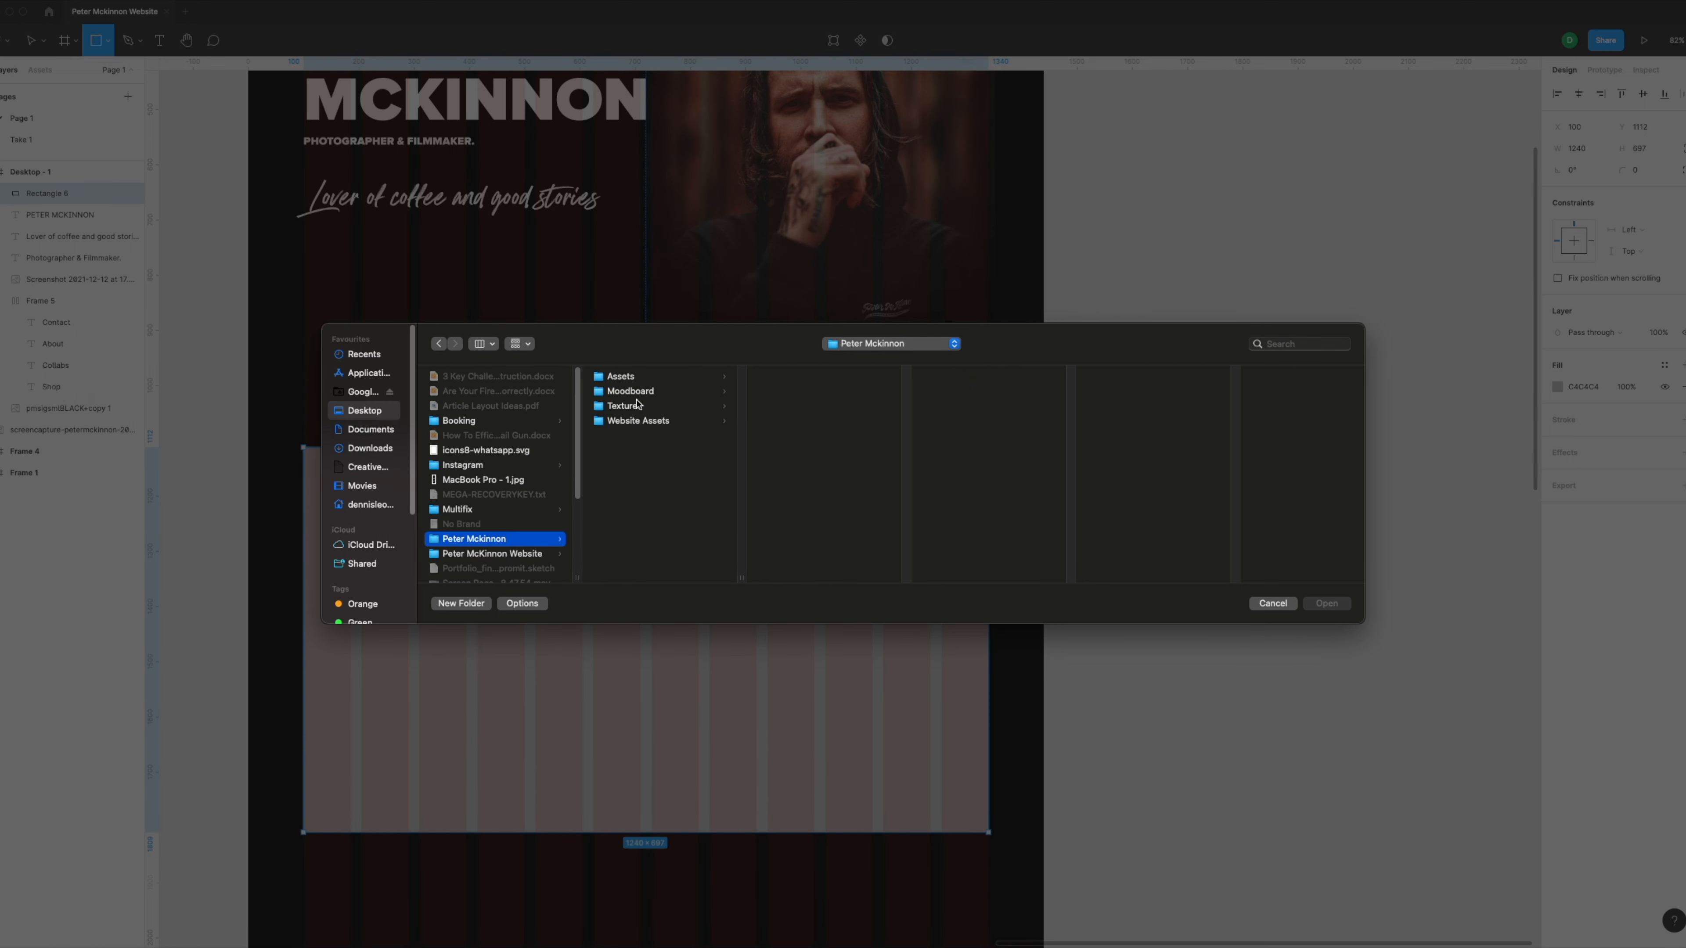
left_click(631, 376)
scroll(877, 480, "down", 3)
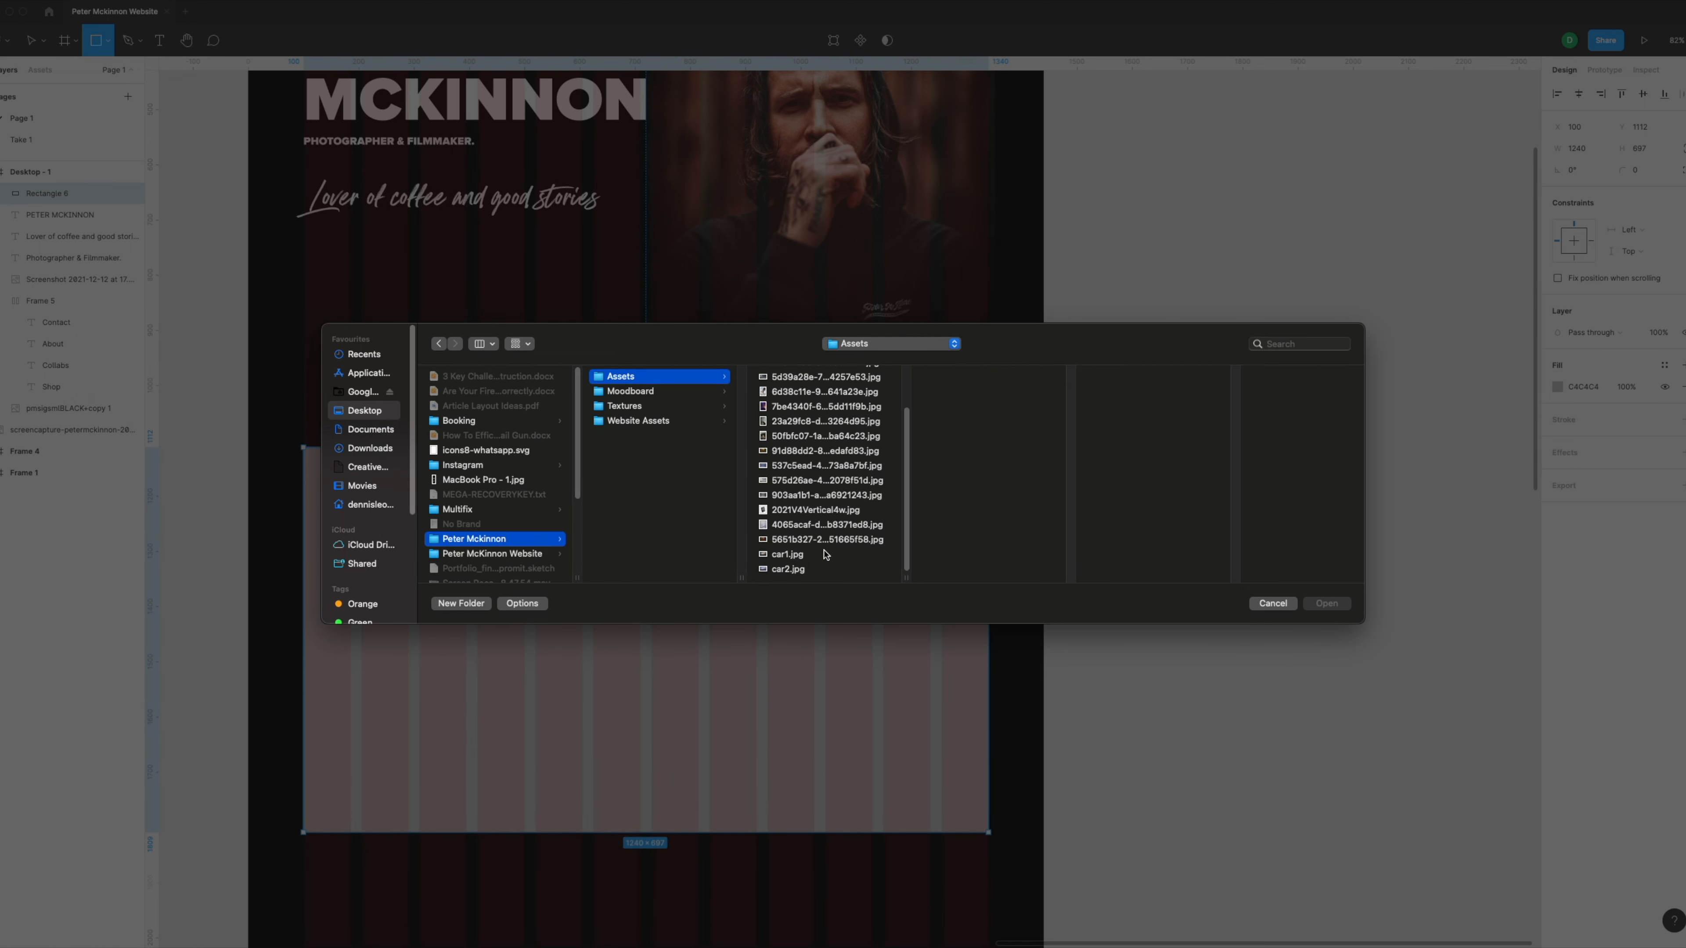
left_click(788, 555)
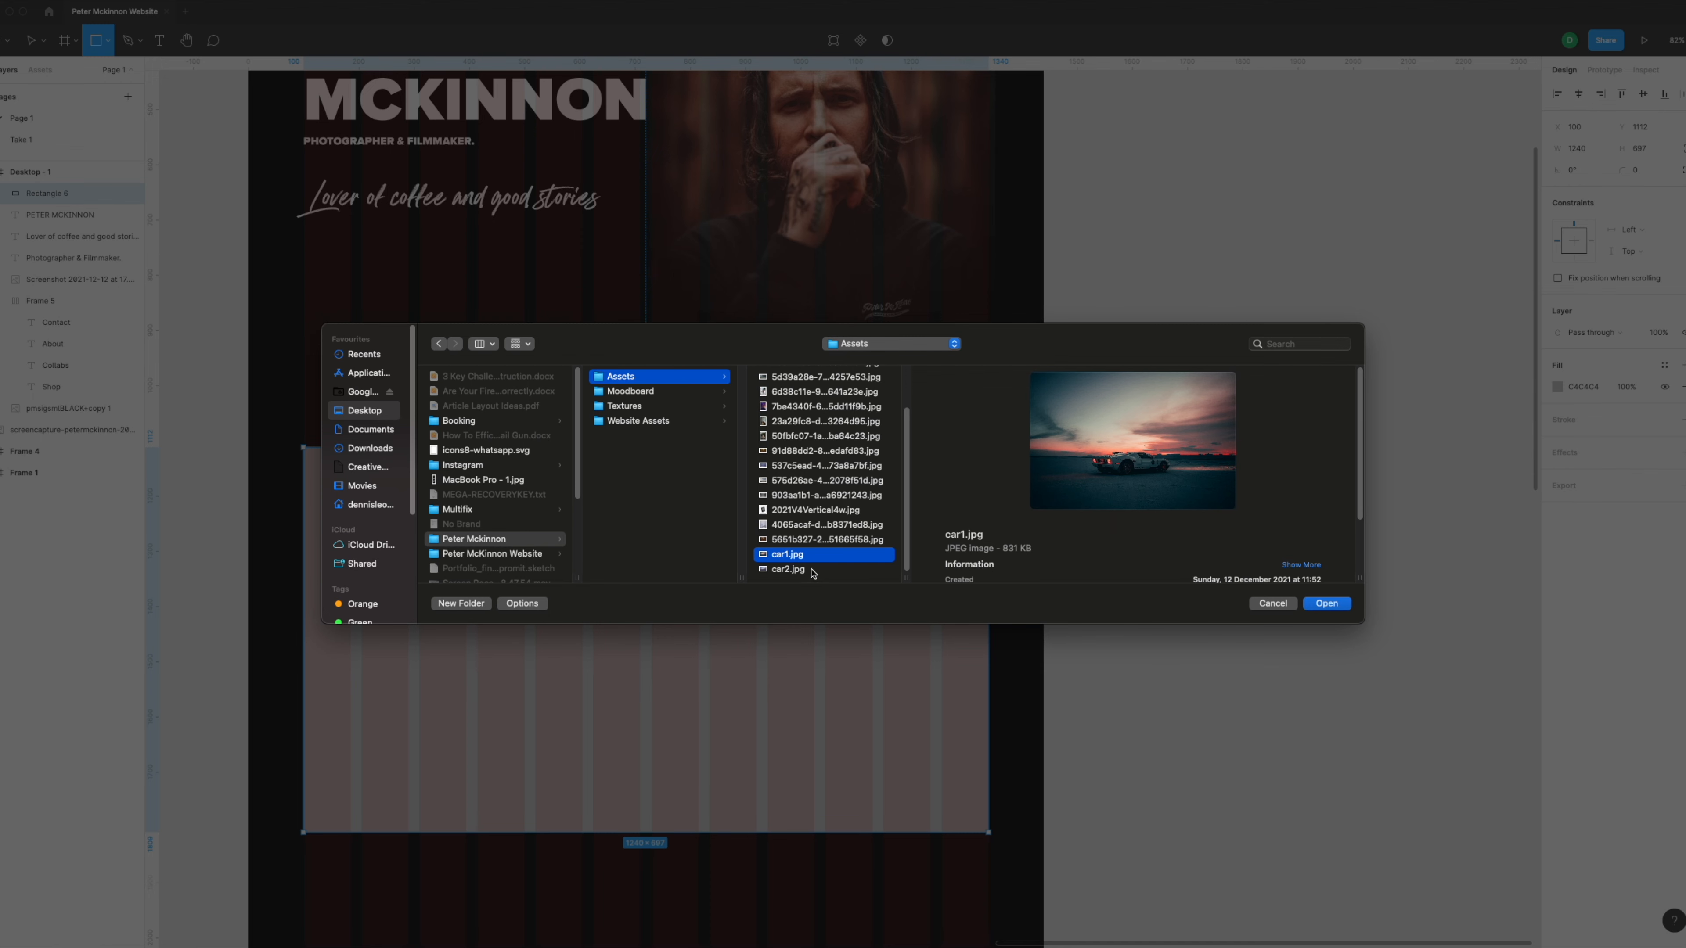
left_click(789, 570, "shift")
left_click(1326, 604)
left_click(856, 543)
Step: Place the remaining car1.jpg photo as a standalone image beside the lower part of the frame
scroll(876, 546, "down", 5)
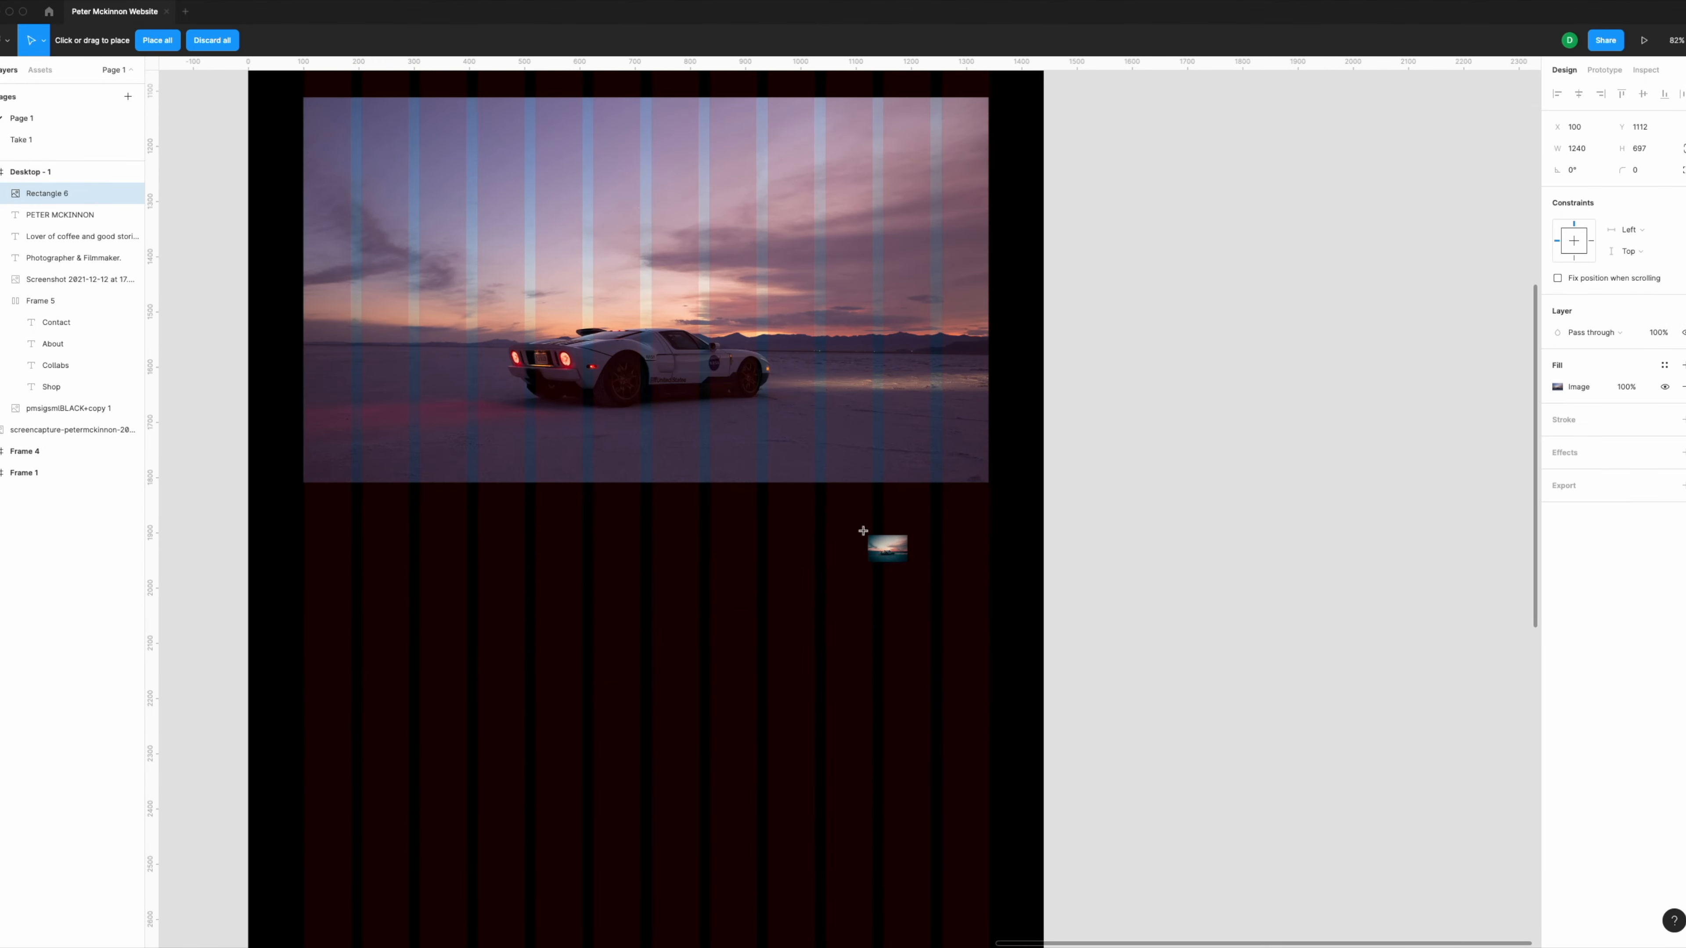
left_click(805, 563)
scroll(757, 505, "down", 5)
left_click(757, 501)
left_click(1061, 640)
left_click_drag(859, 593, 1141, 794)
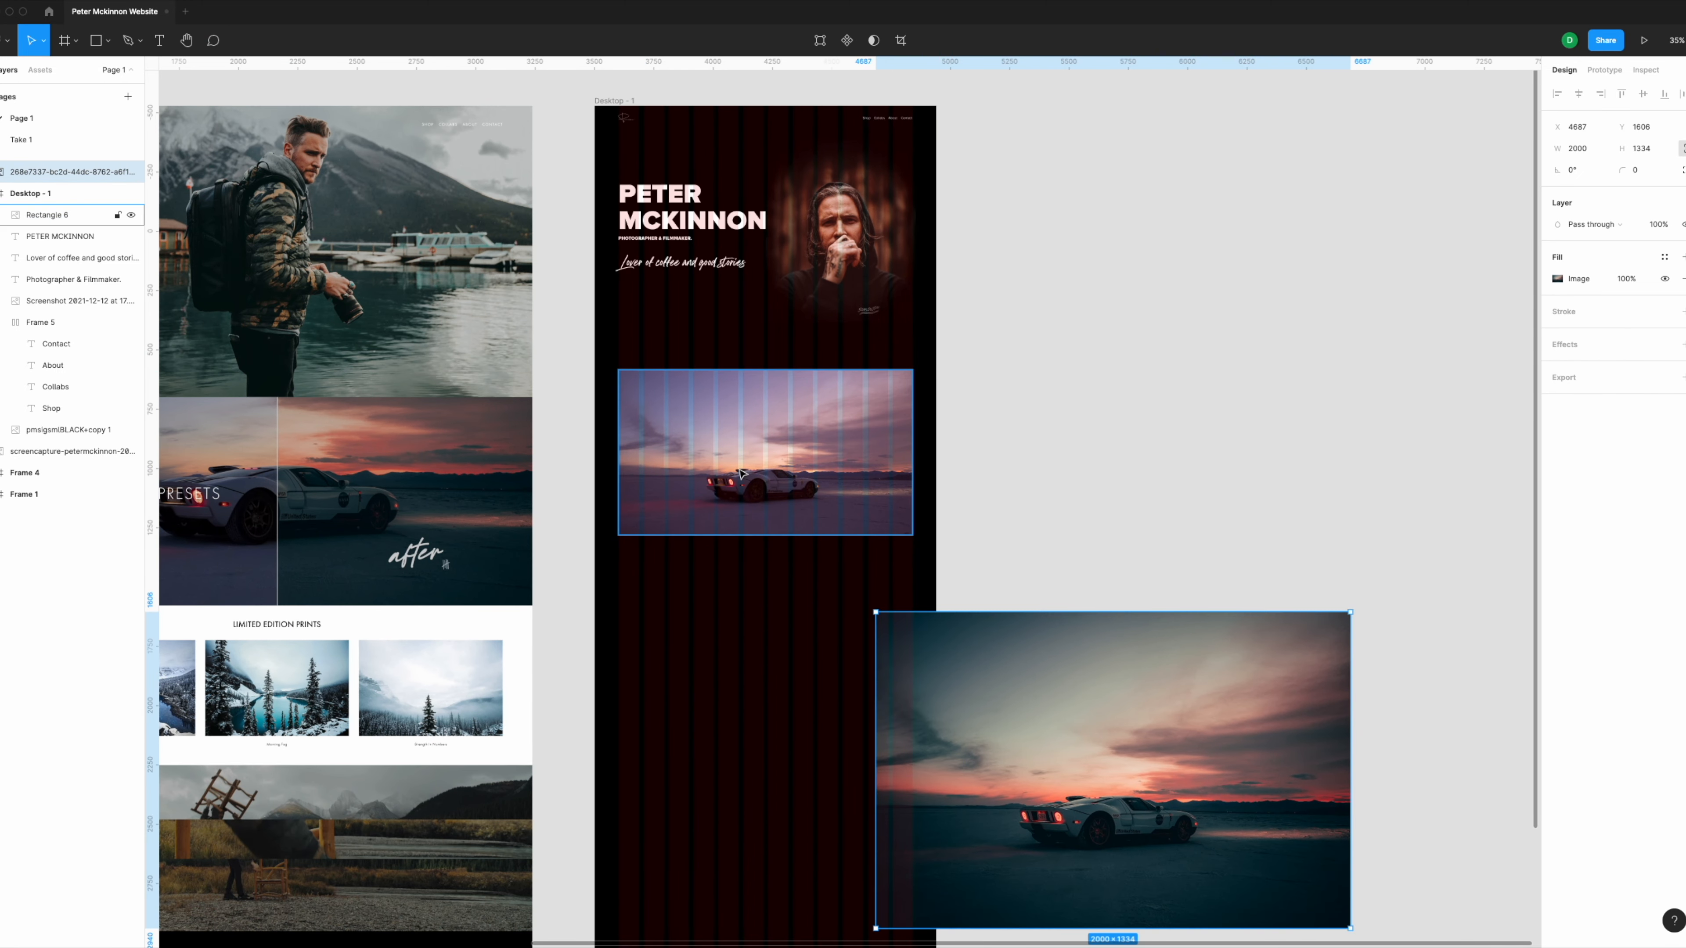
Step: Duplicate the car photo rectangle directly below the original and delete the large standalone car photo
scroll(734, 461, "up", 1)
left_click_drag(774, 460, 777, 647)
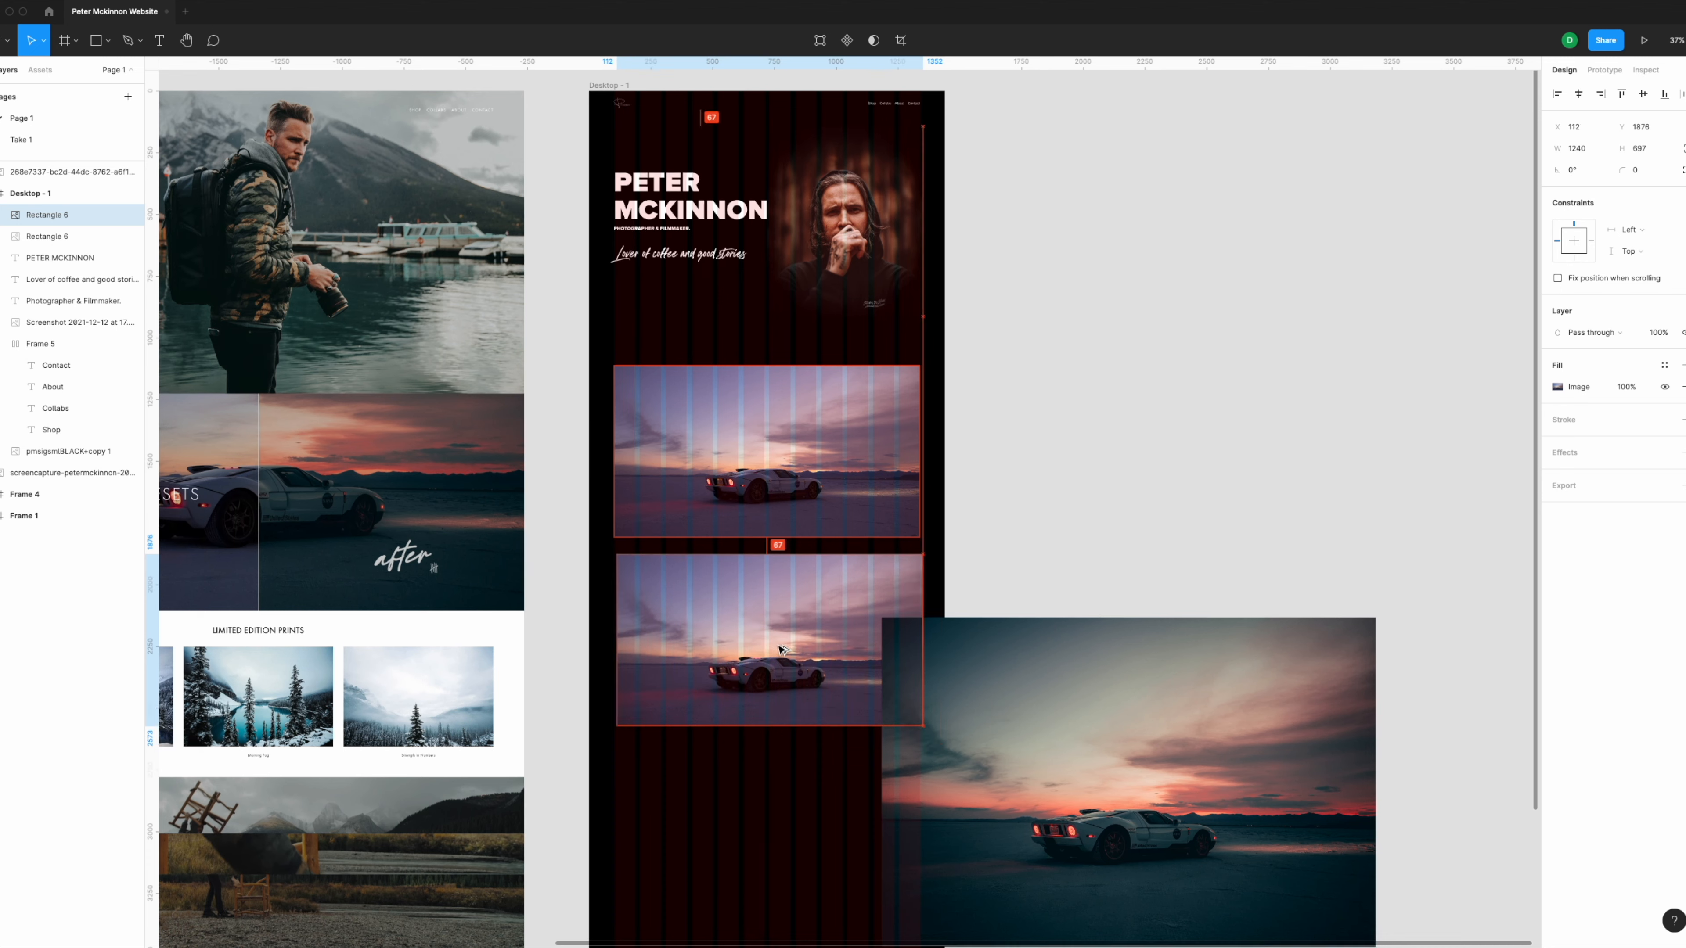
left_click(1039, 684)
key("Delete")
Step: Replace the image in the lower duplicate rectangle with car1.jpg from the Assets folder
left_click(738, 615)
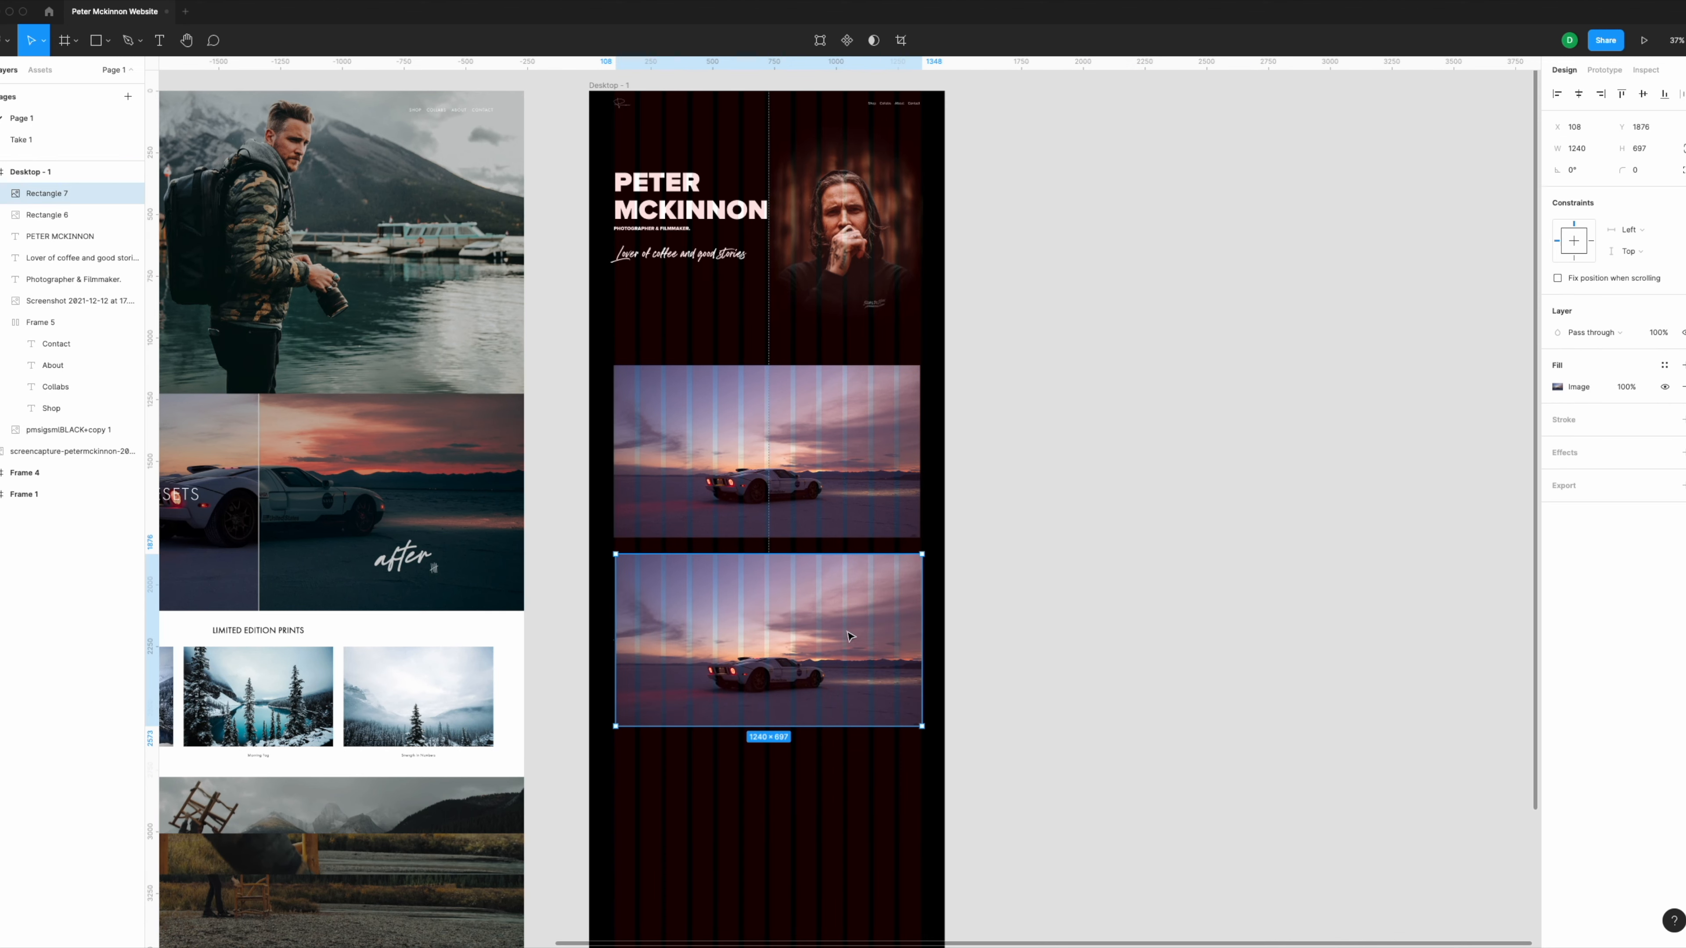
scroll(739, 615, "down", 3)
scroll(739, 615, "up", 4)
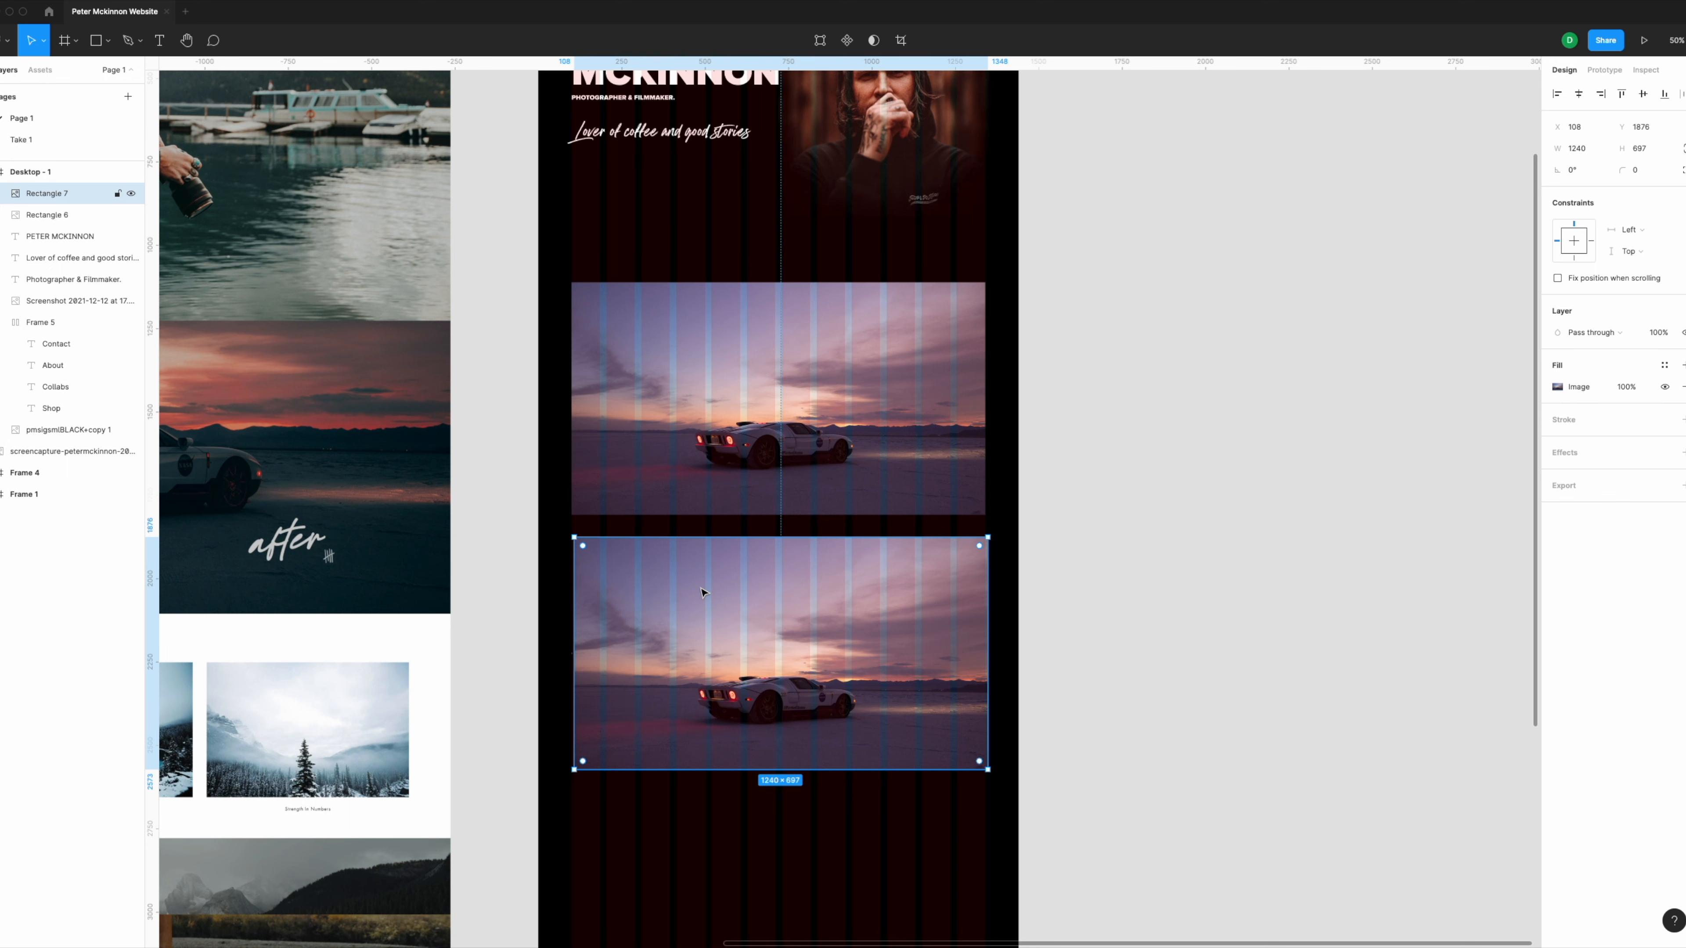
key("super+shift+k")
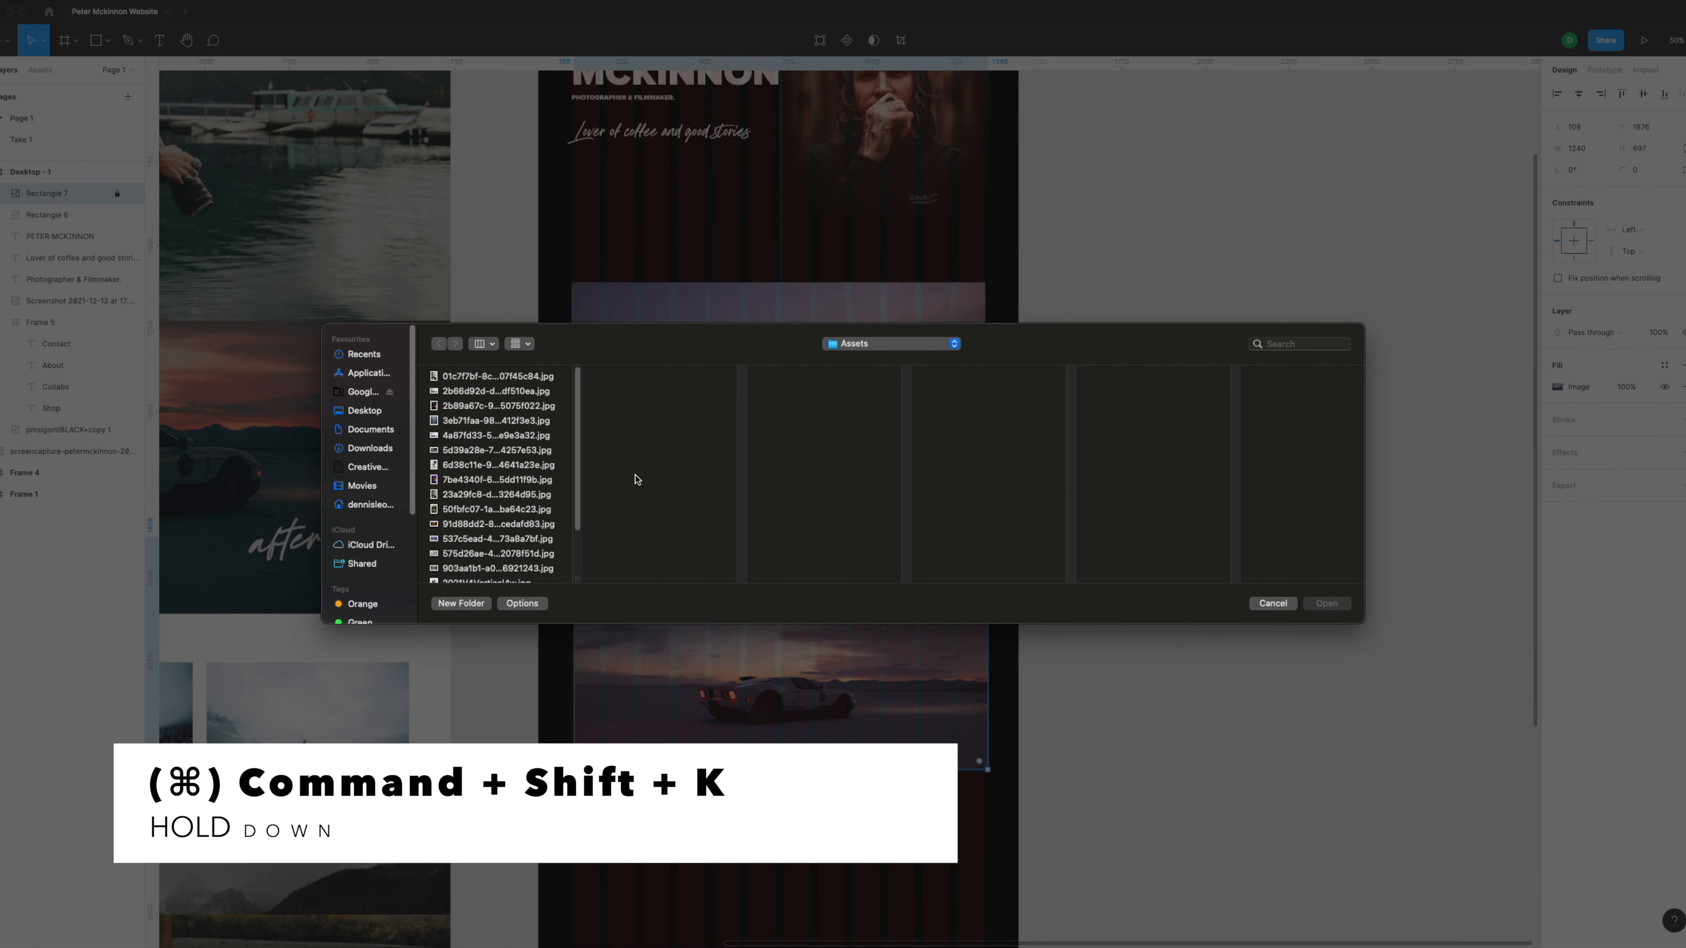
scroll(498, 512, "down", 3)
left_click(465, 554)
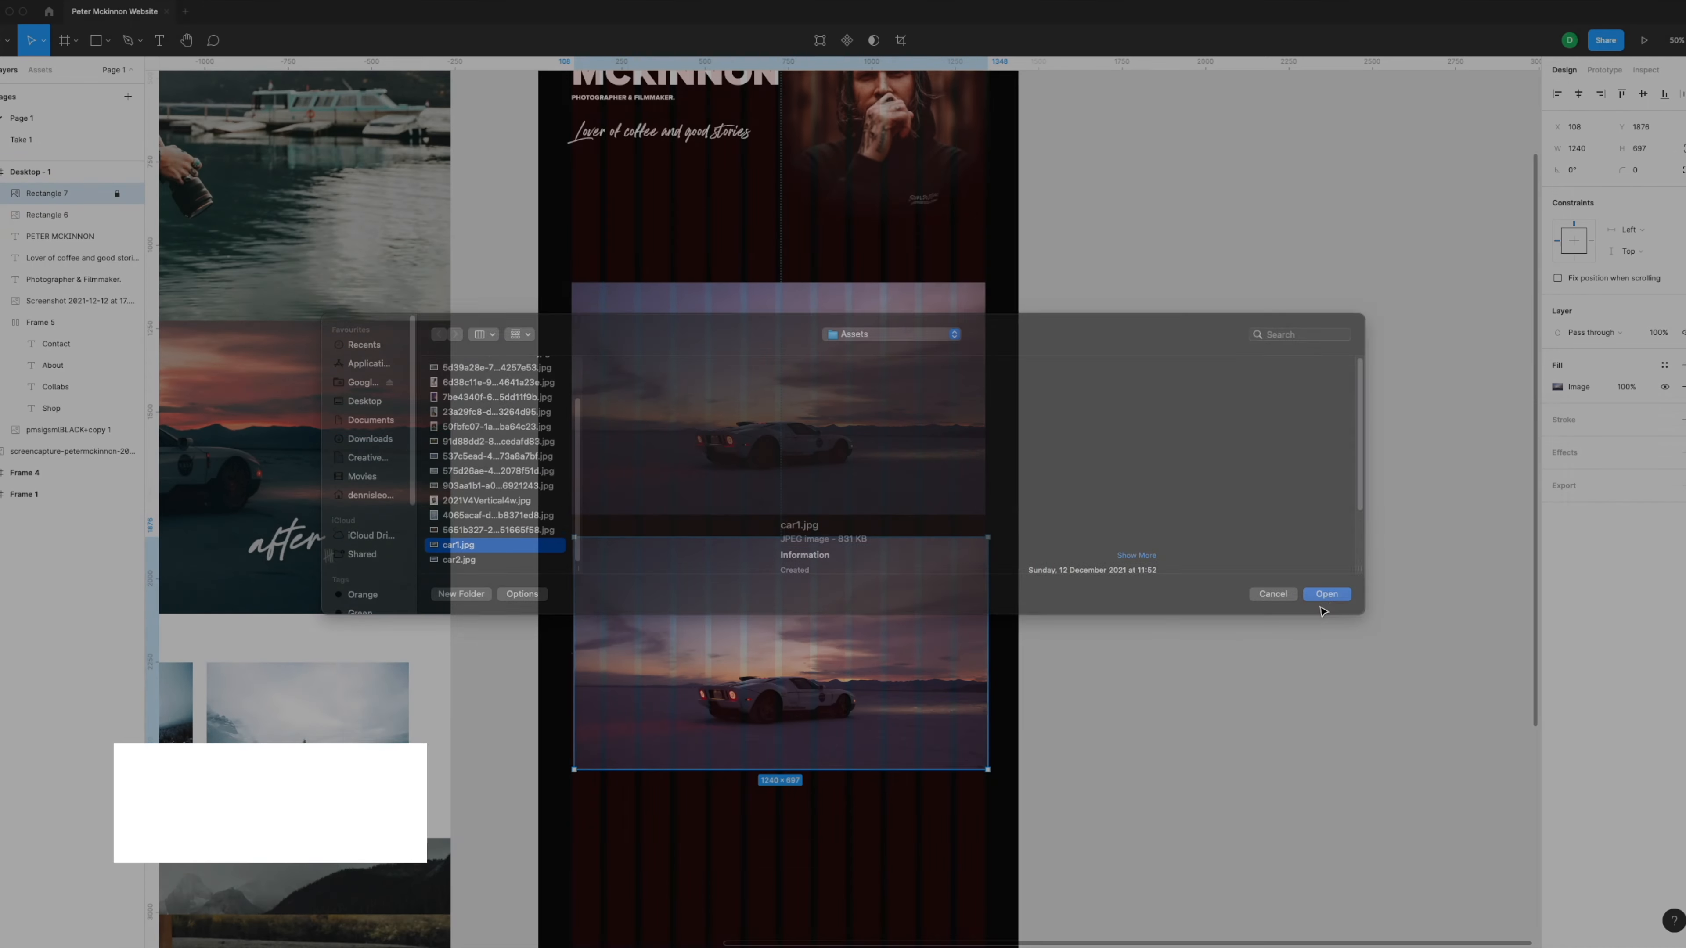
left_click(1326, 602)
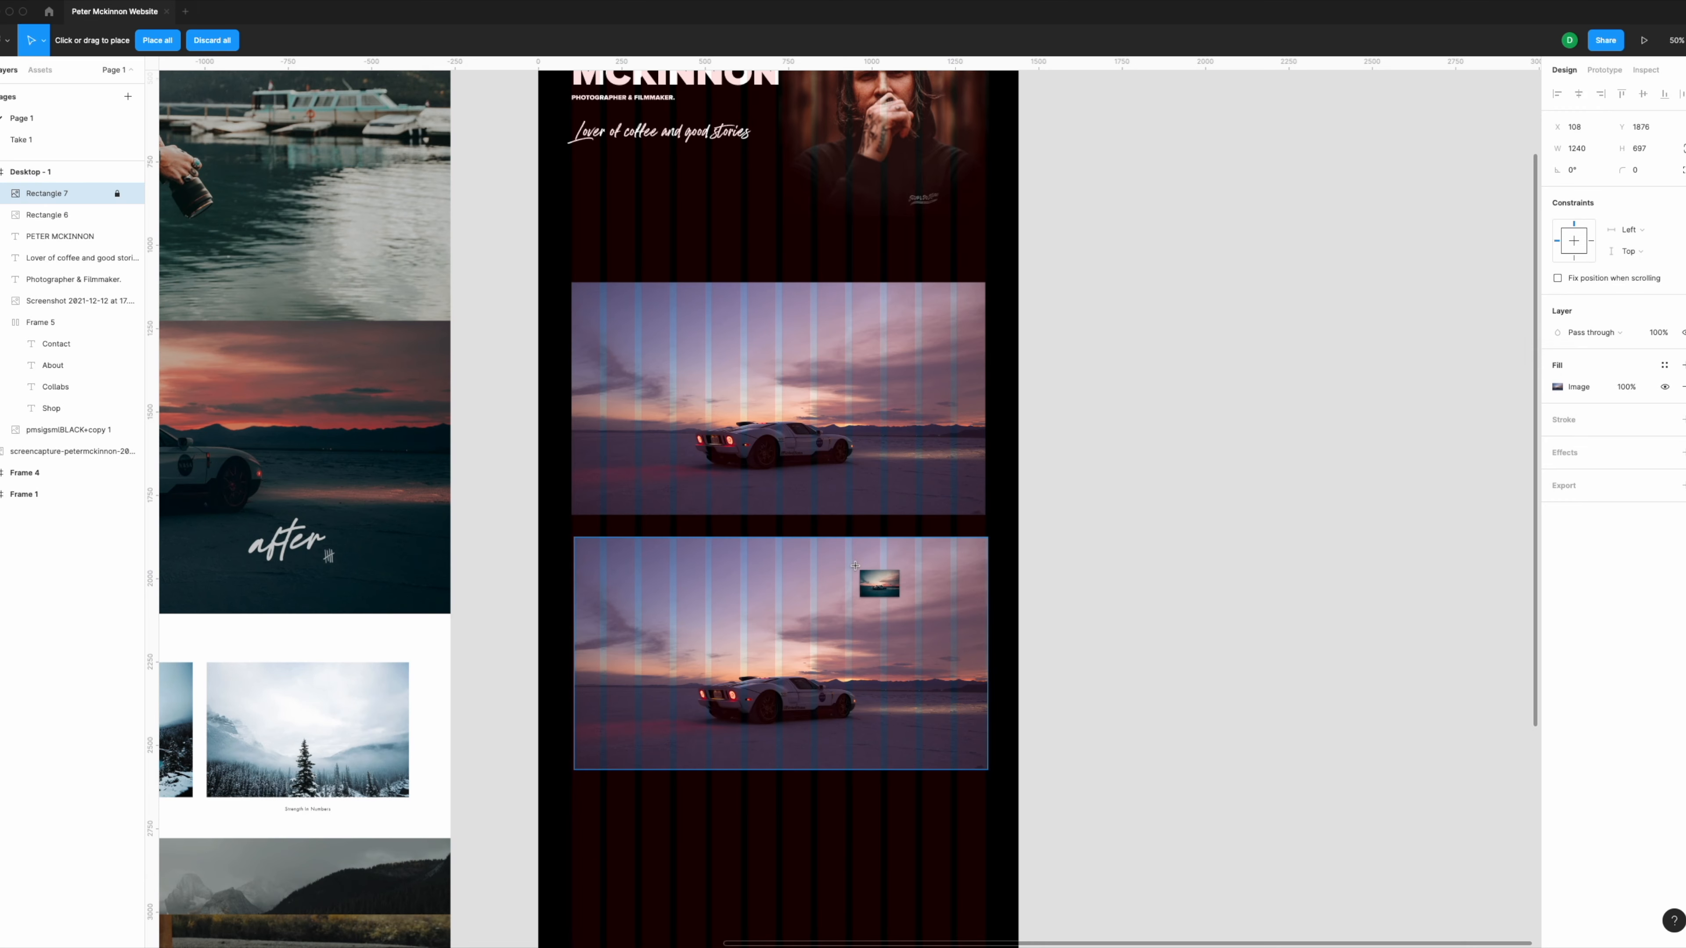
left_click(863, 573)
Step: Compare the two stacked car photos with the before/after section in the original website screenshot
scroll(808, 568, "up", 2)
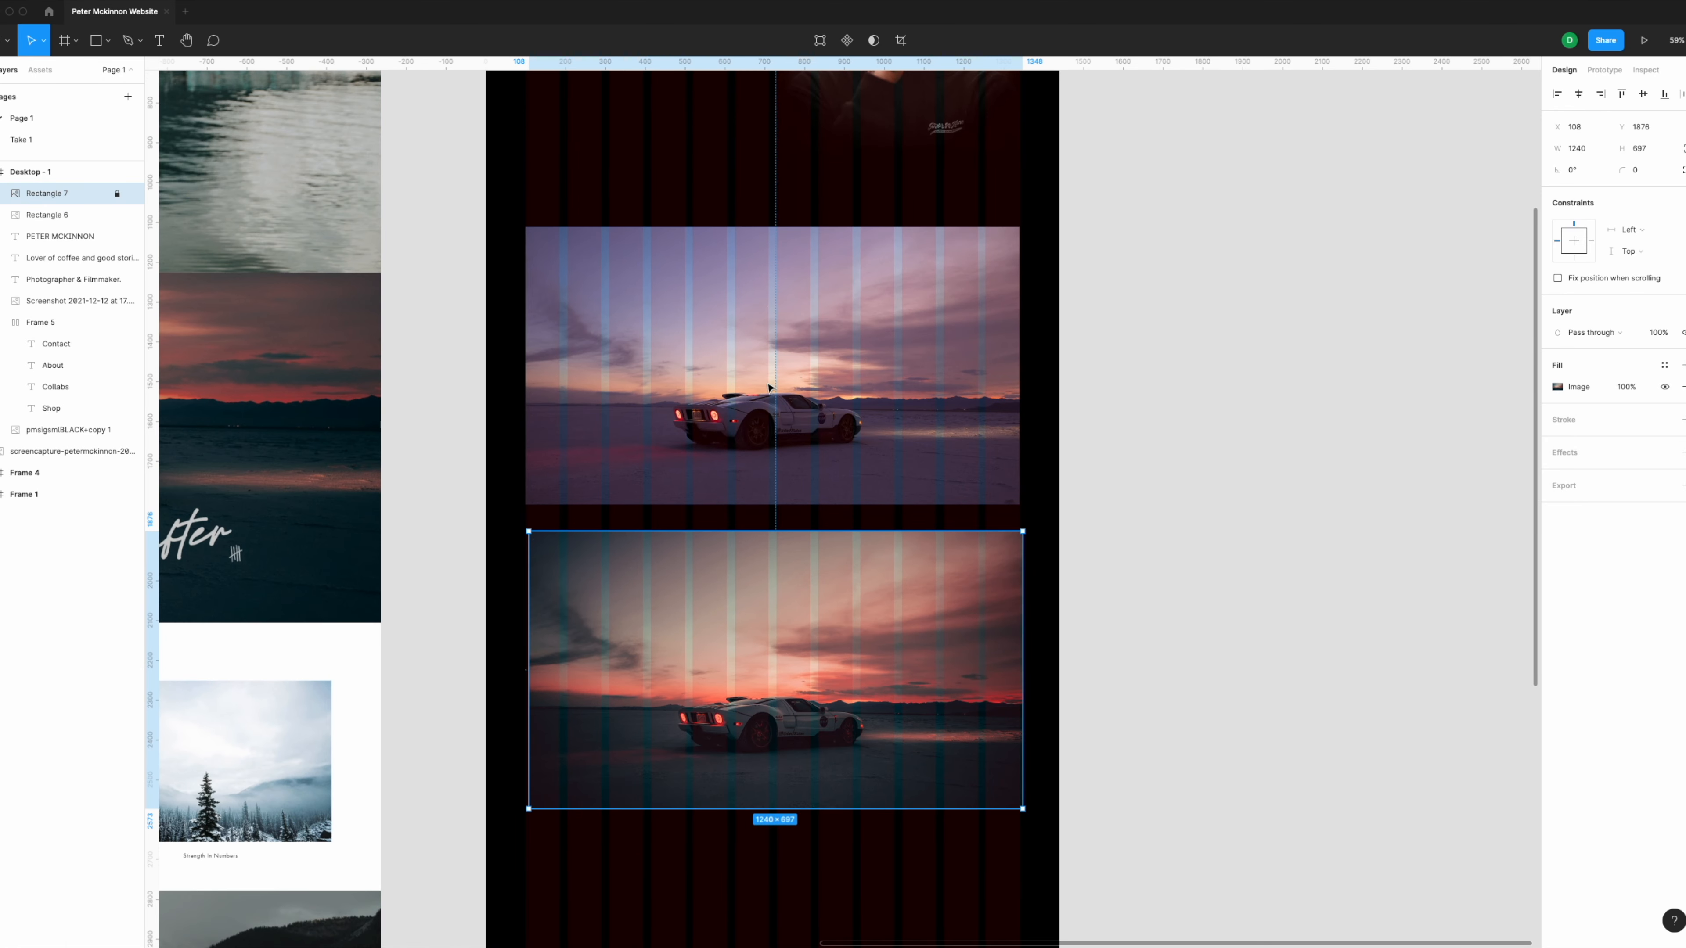
key("Escape")
scroll(583, 471, "left", 8)
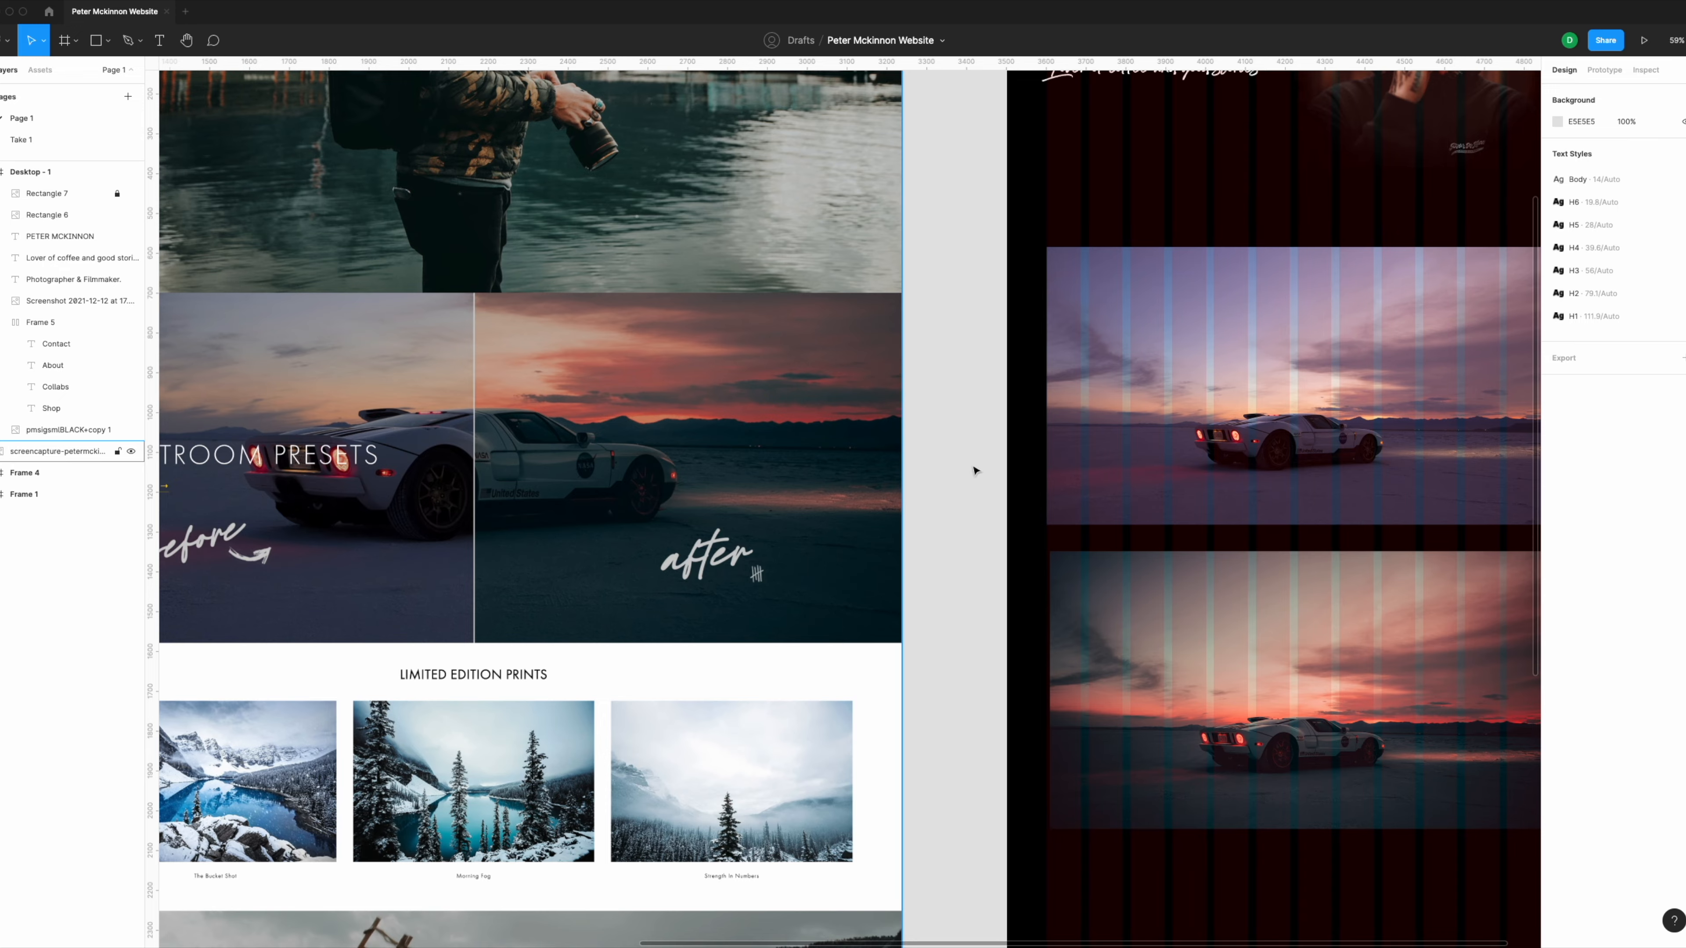
scroll(974, 470, "right", 7)
Step: Unlock the lower car photo and align it exactly over the upper one at X 100, Y 1112
left_click(976, 396)
left_click(1122, 582)
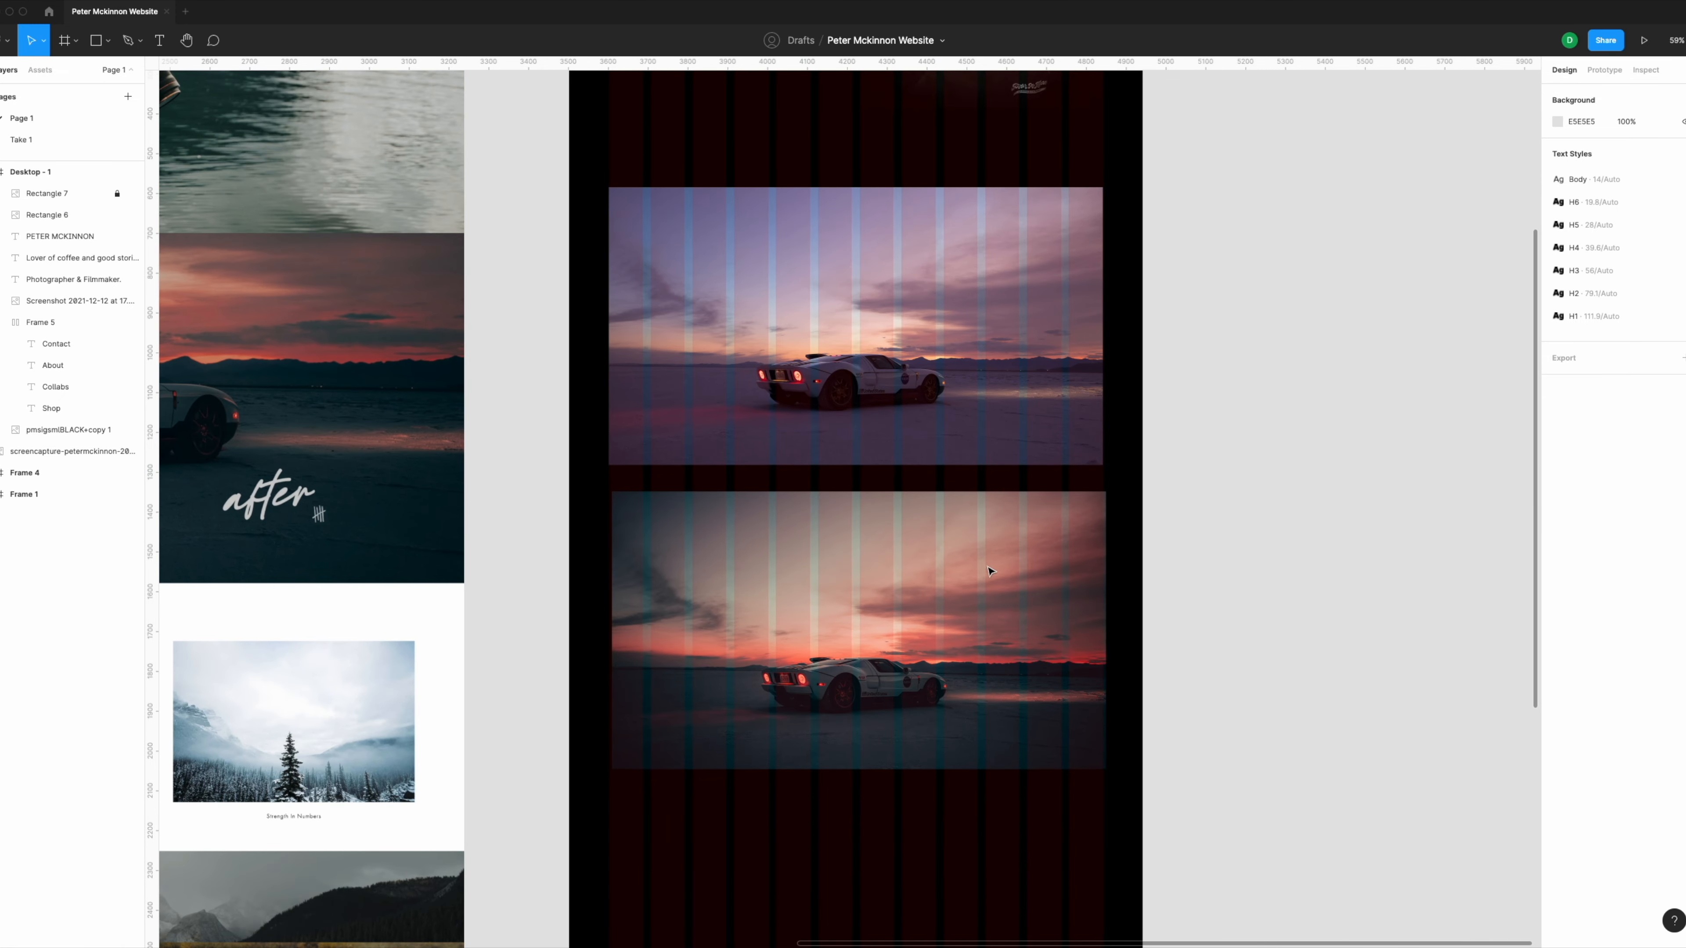
key("super+z")
left_click_drag(976, 652, 975, 358)
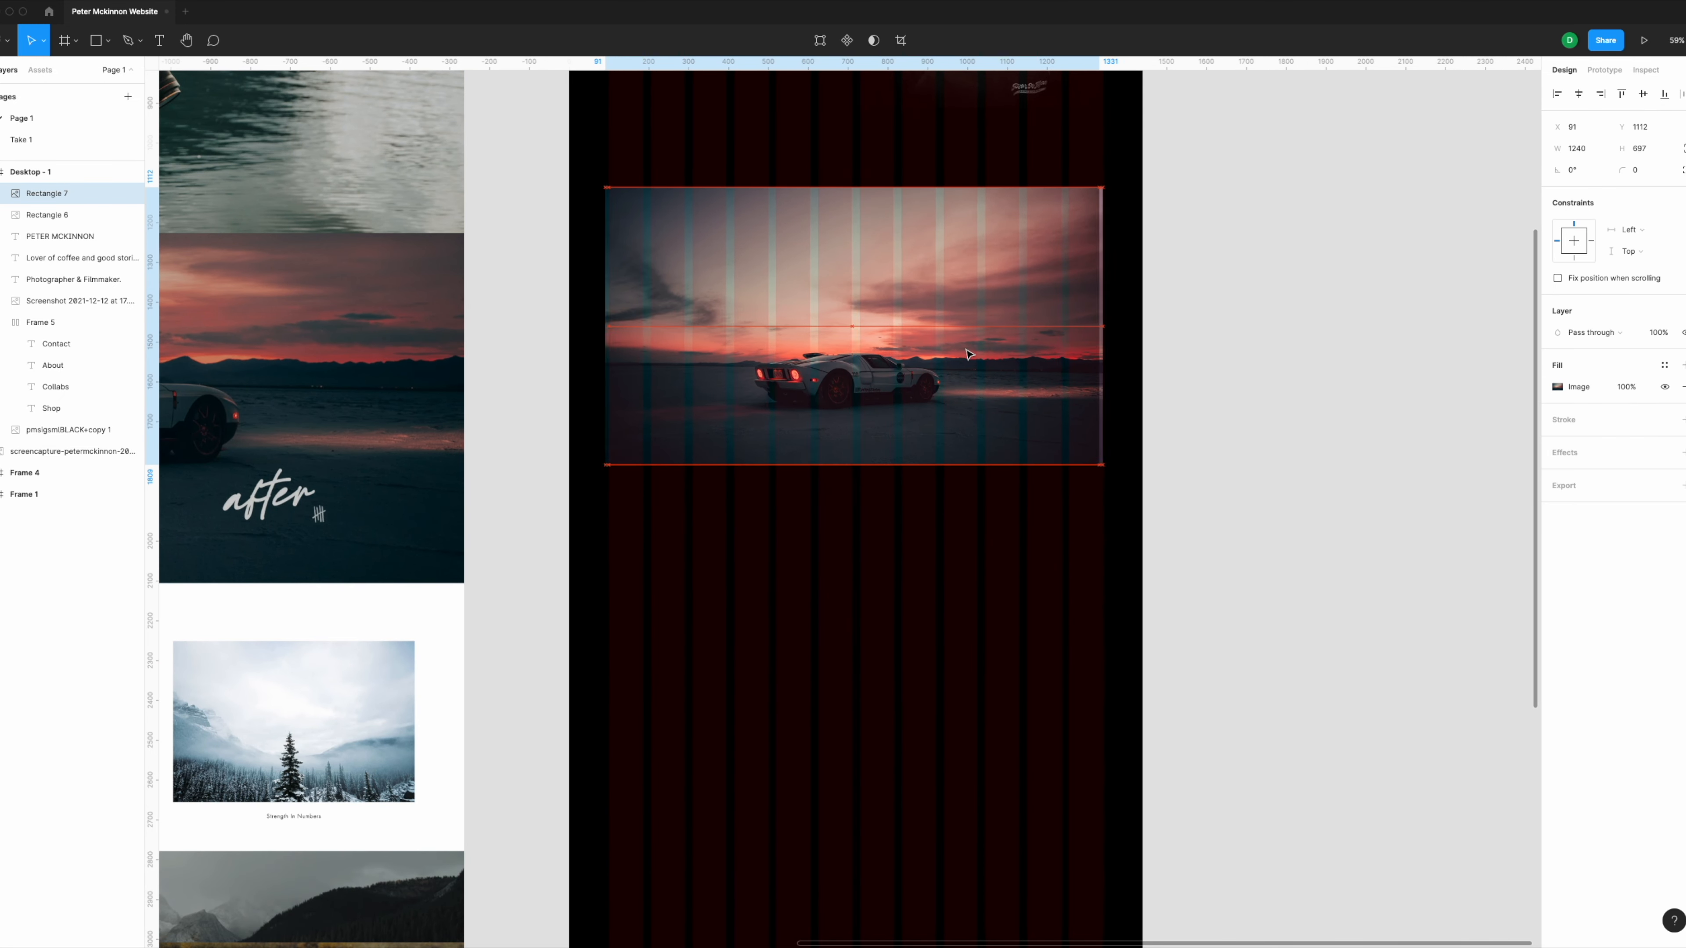
scroll(921, 263, "up", 1)
scroll(929, 267, "up", 5)
scroll(930, 267, "down", 8)
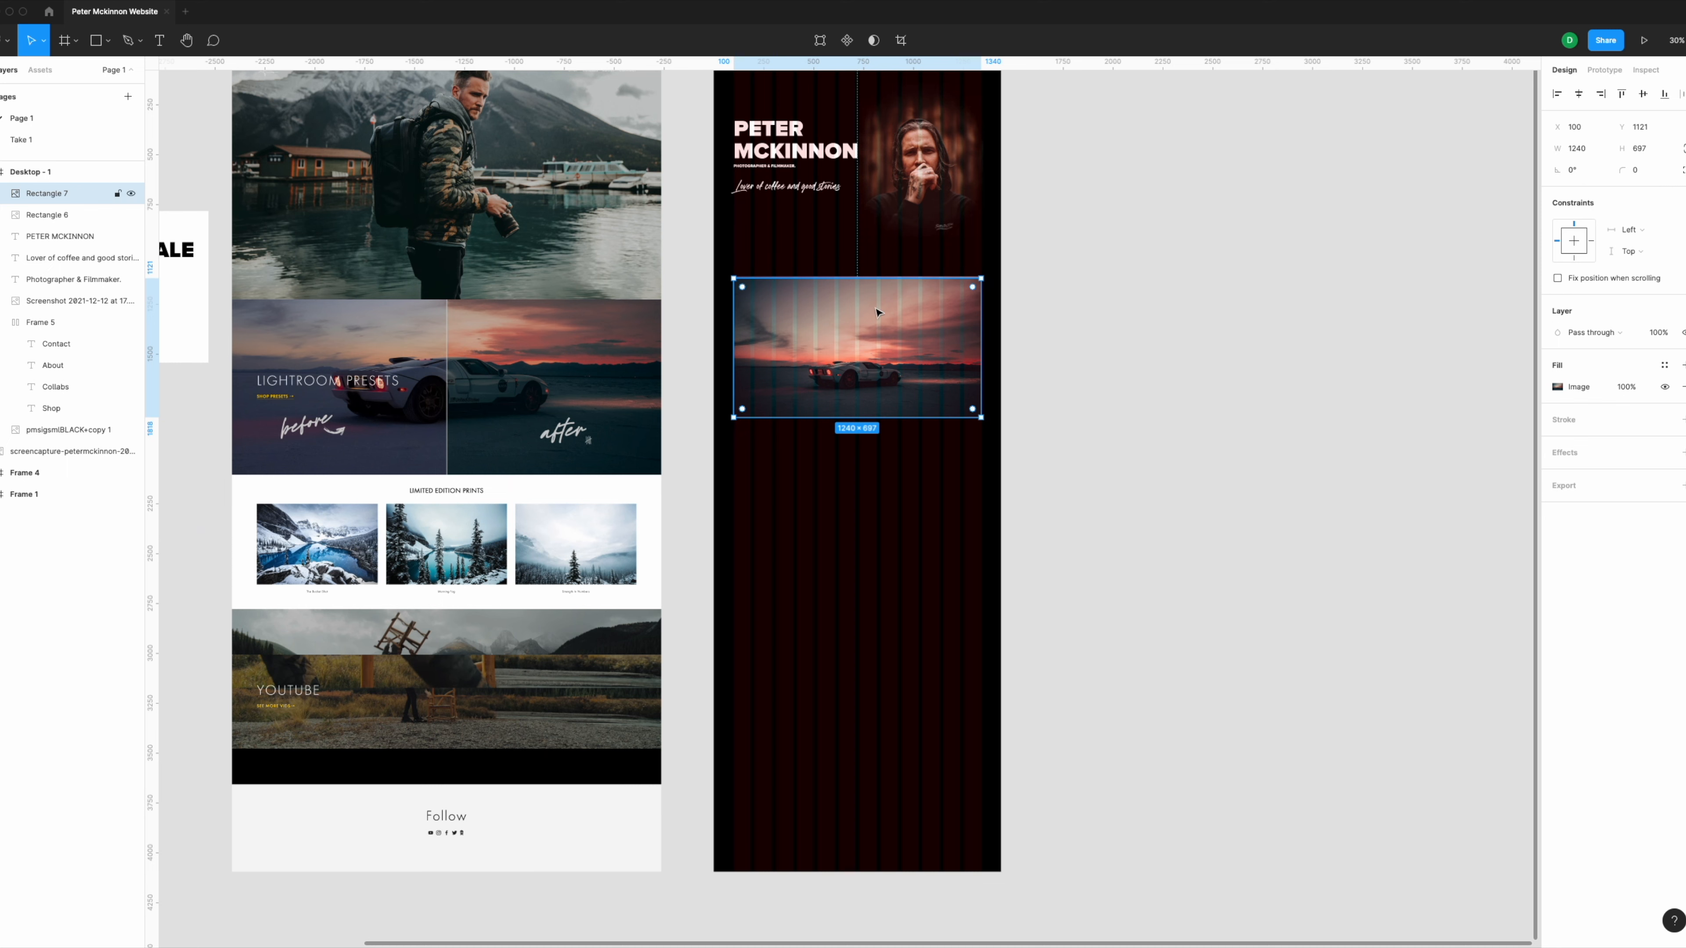
scroll(877, 313, "up", 4)
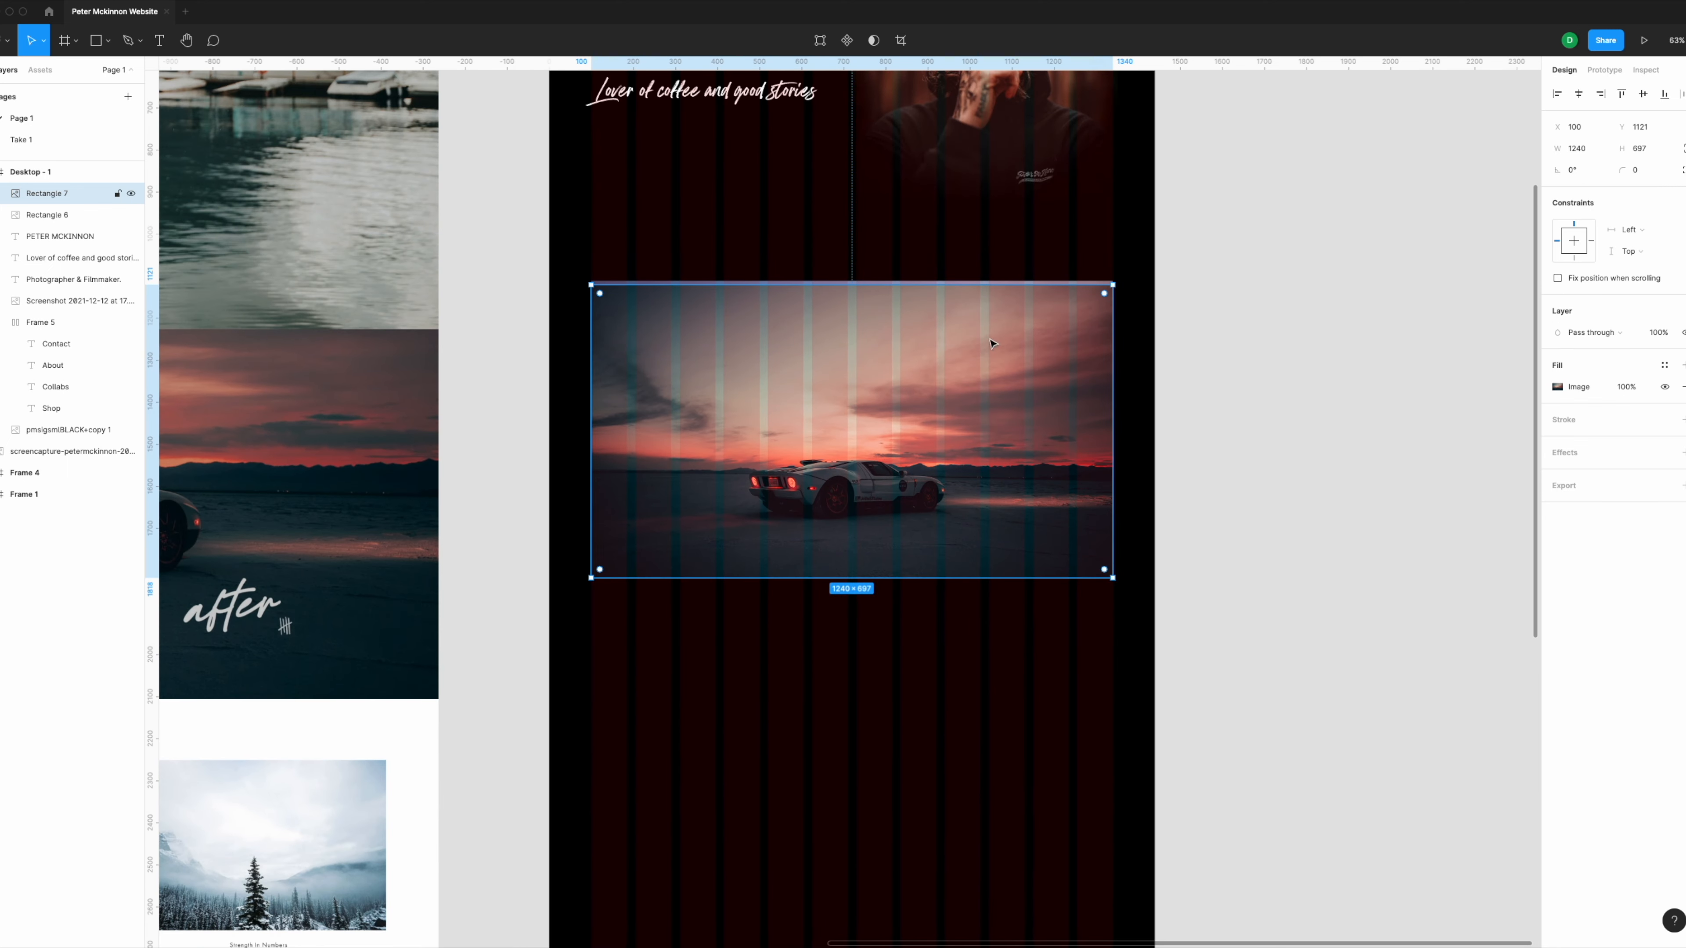
scroll(1057, 364, "up", 3)
scroll(996, 445, "up", 2)
left_click_drag(995, 442, 993, 439)
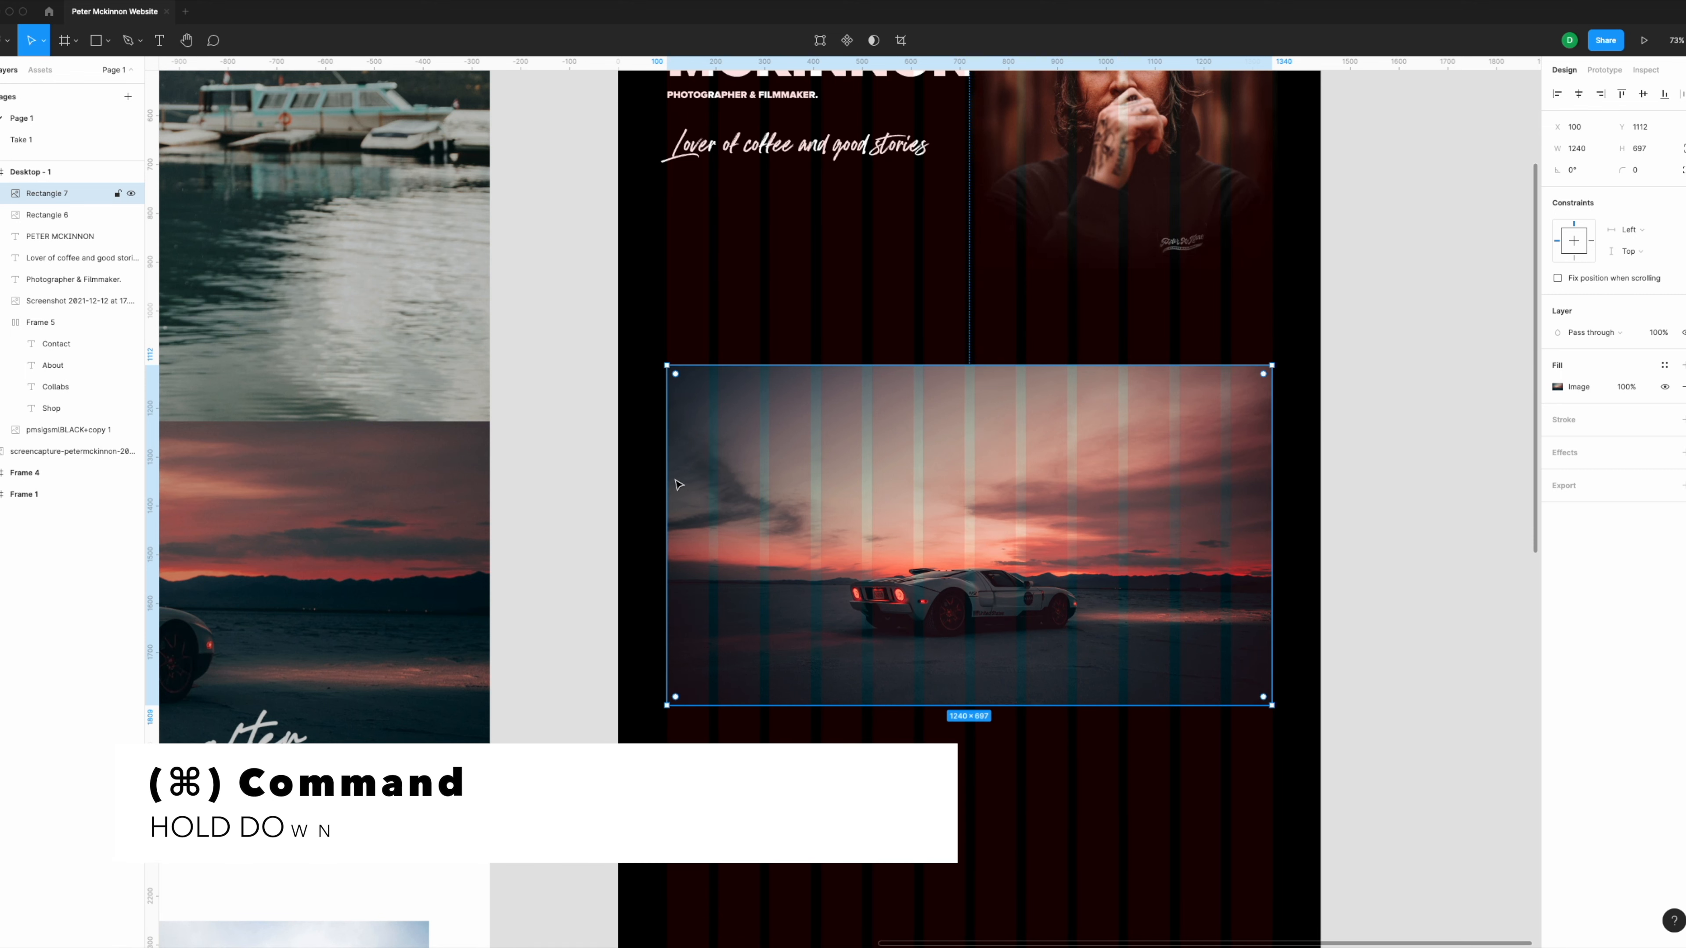
Step: Crop the overlaid car1 photo from its left edge to 610 wide, starting at X 730, to form a before/after split
left_click_drag(668, 479, 974, 497)
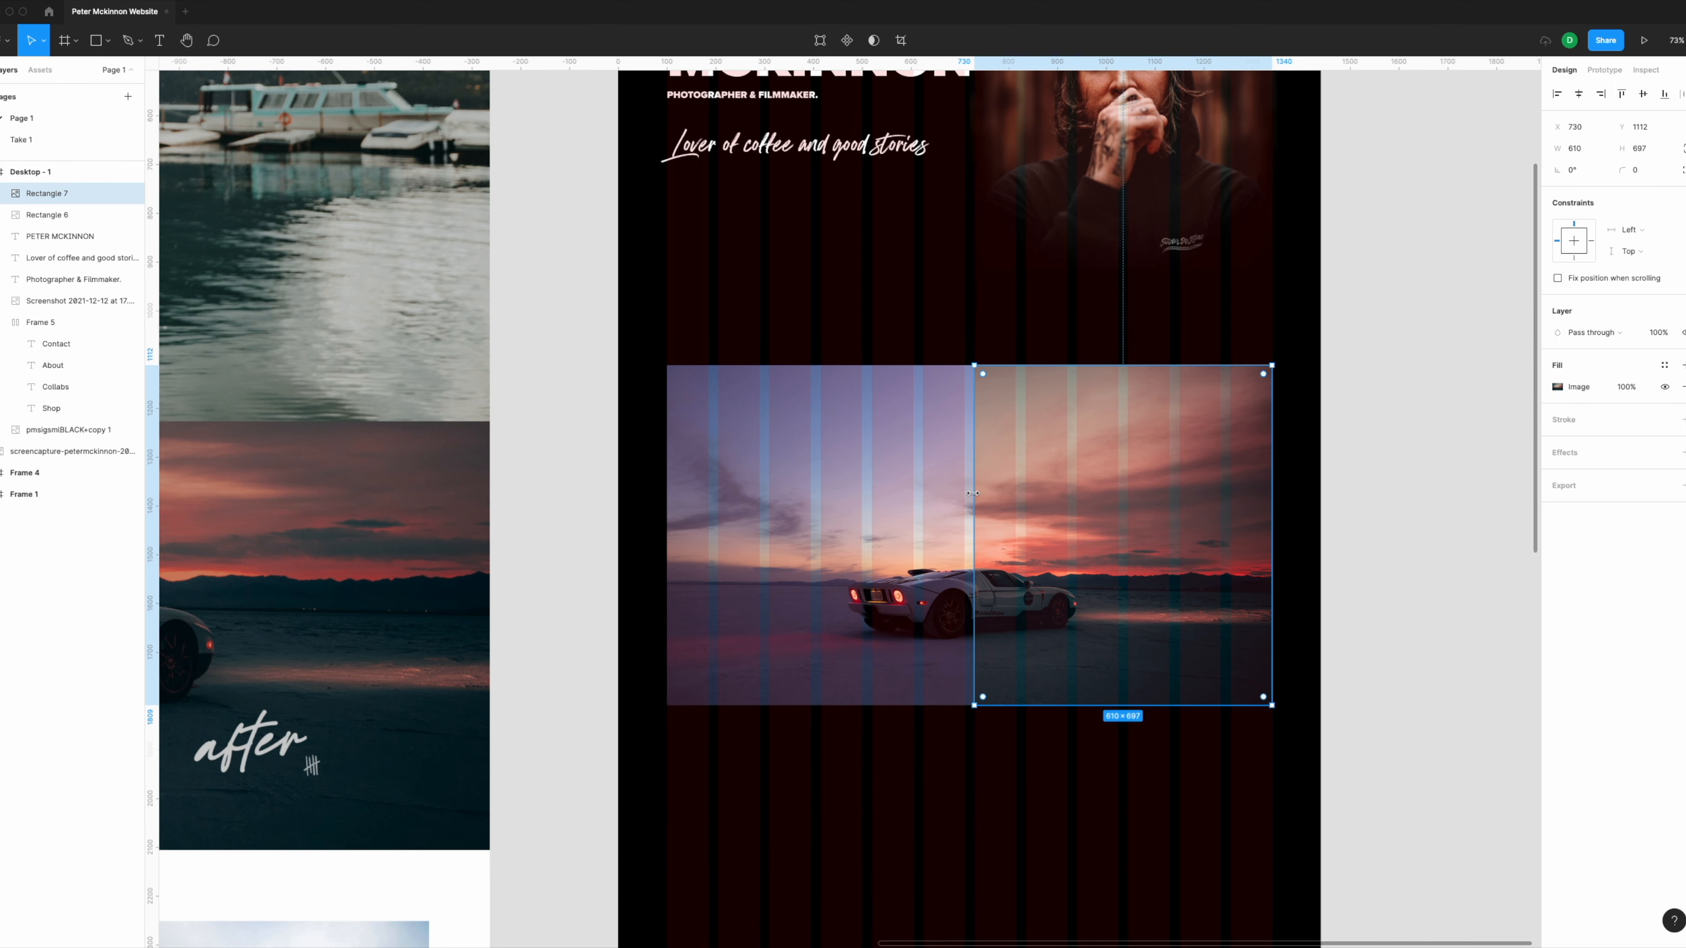
left_click(919, 697)
scroll(951, 429, "up", 2)
scroll(950, 433, "down", 3)
scroll(883, 465, "up", 2)
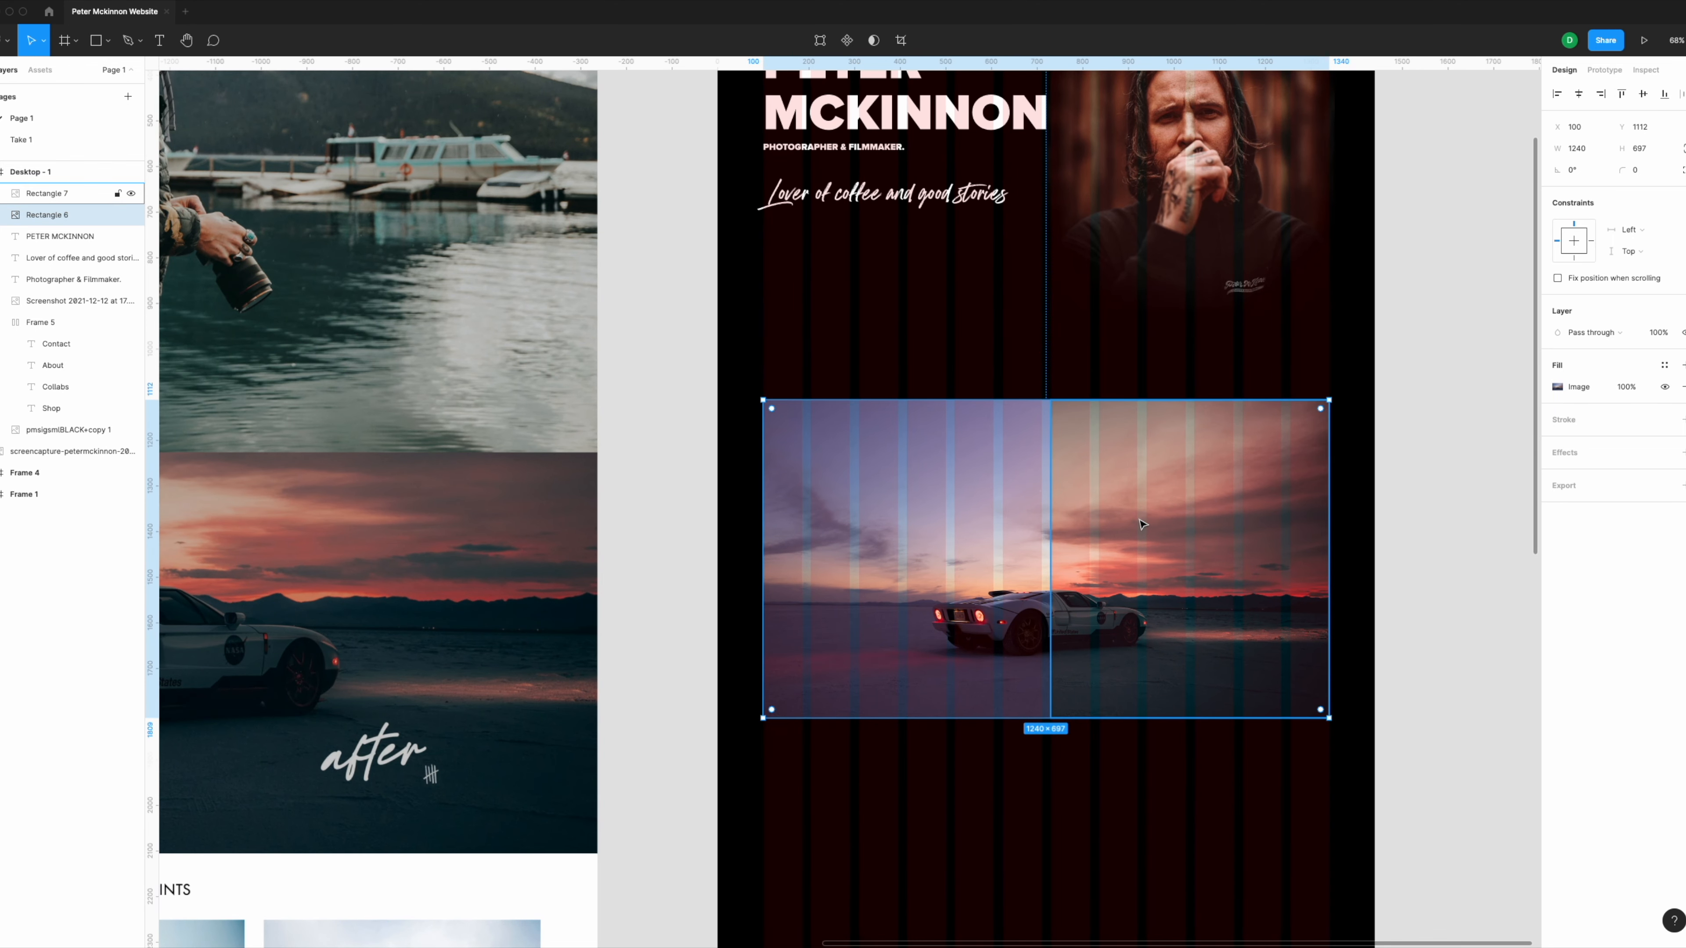
Step: Hide the 12-column layout grid of the Desktop - 1 frame
scroll(1141, 524, "down", 4)
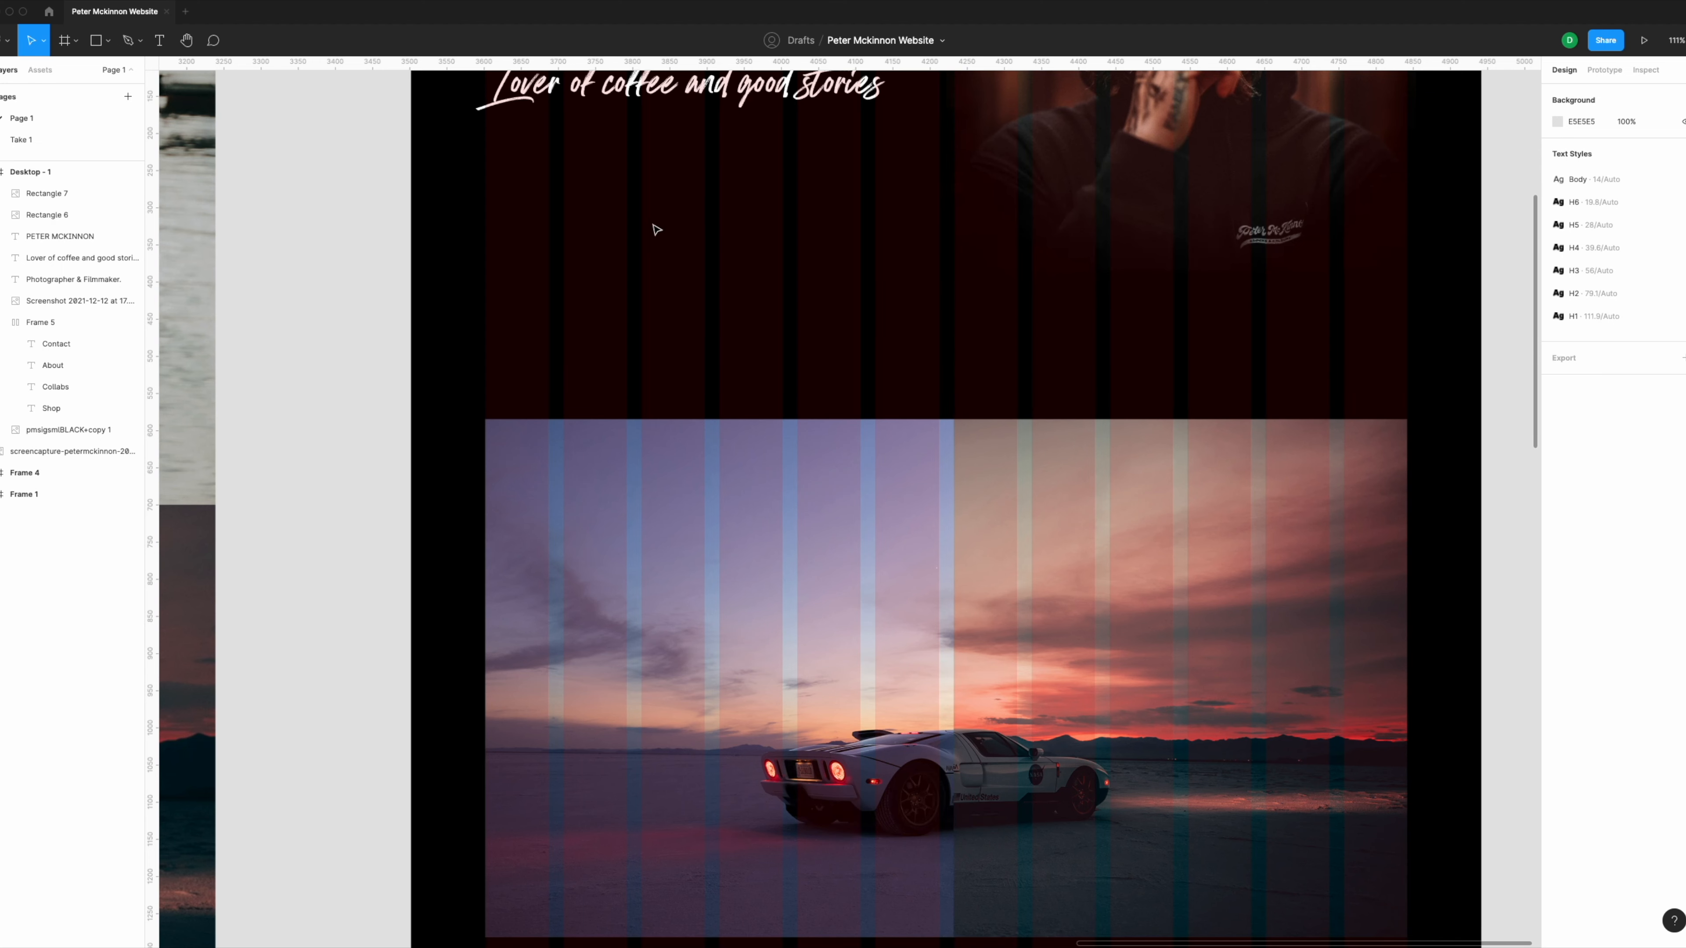
scroll(653, 249, "down", 5)
scroll(653, 252, "up", 3)
left_click(657, 182)
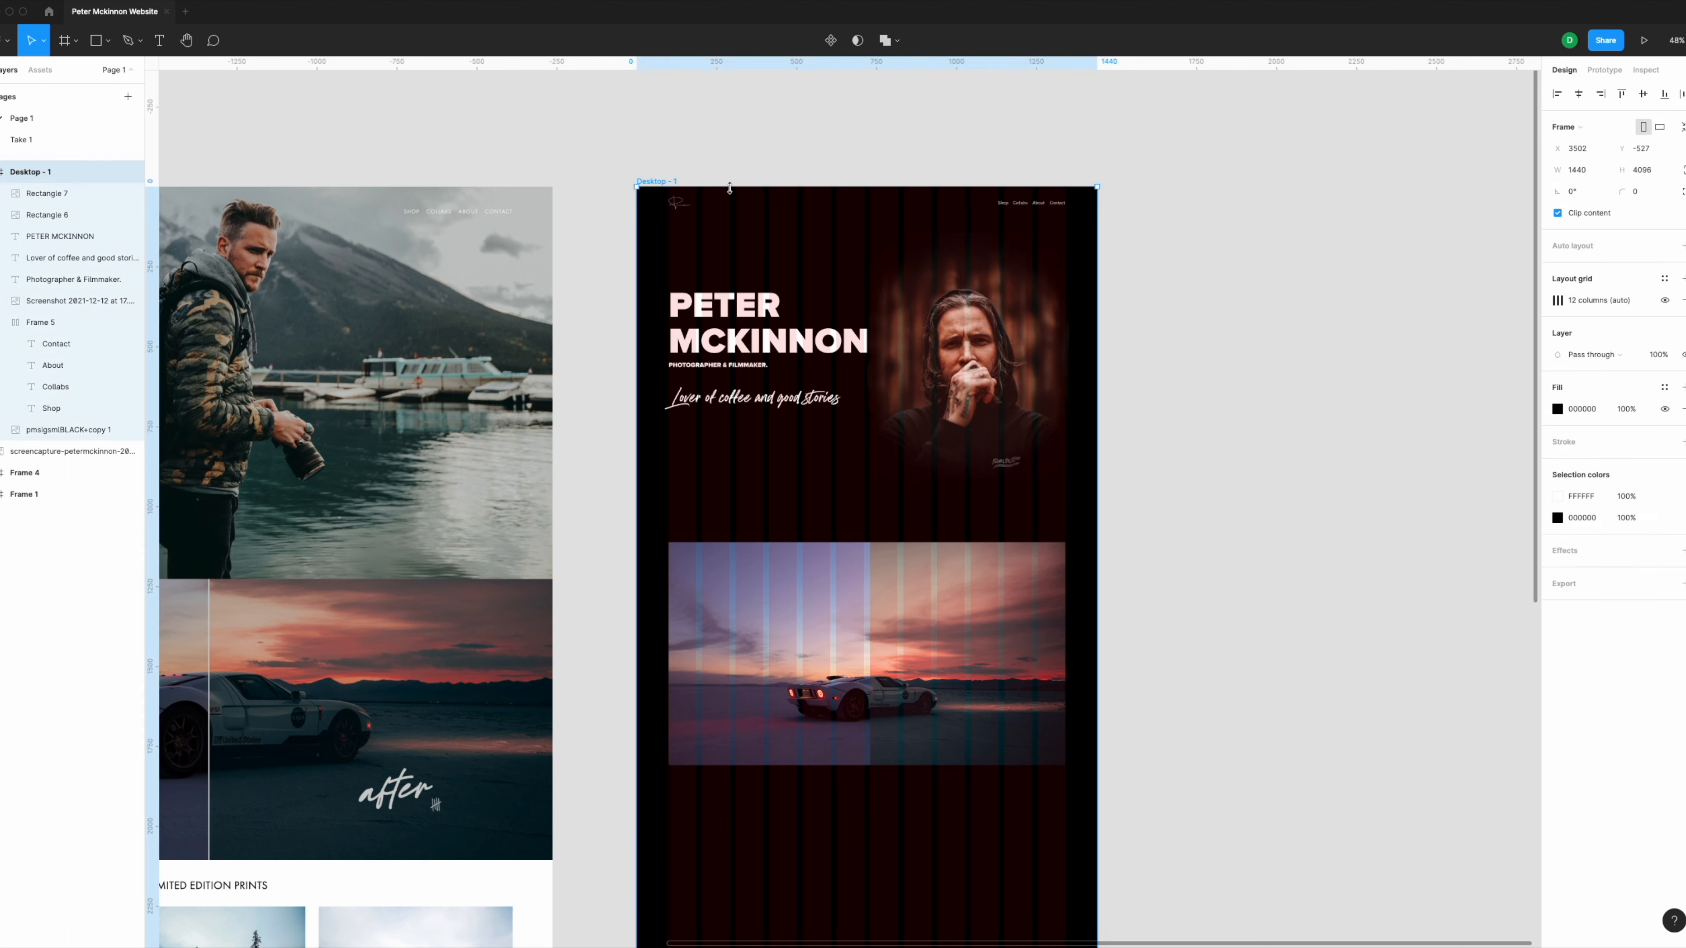
left_click(1665, 300)
scroll(995, 399, "up", 5)
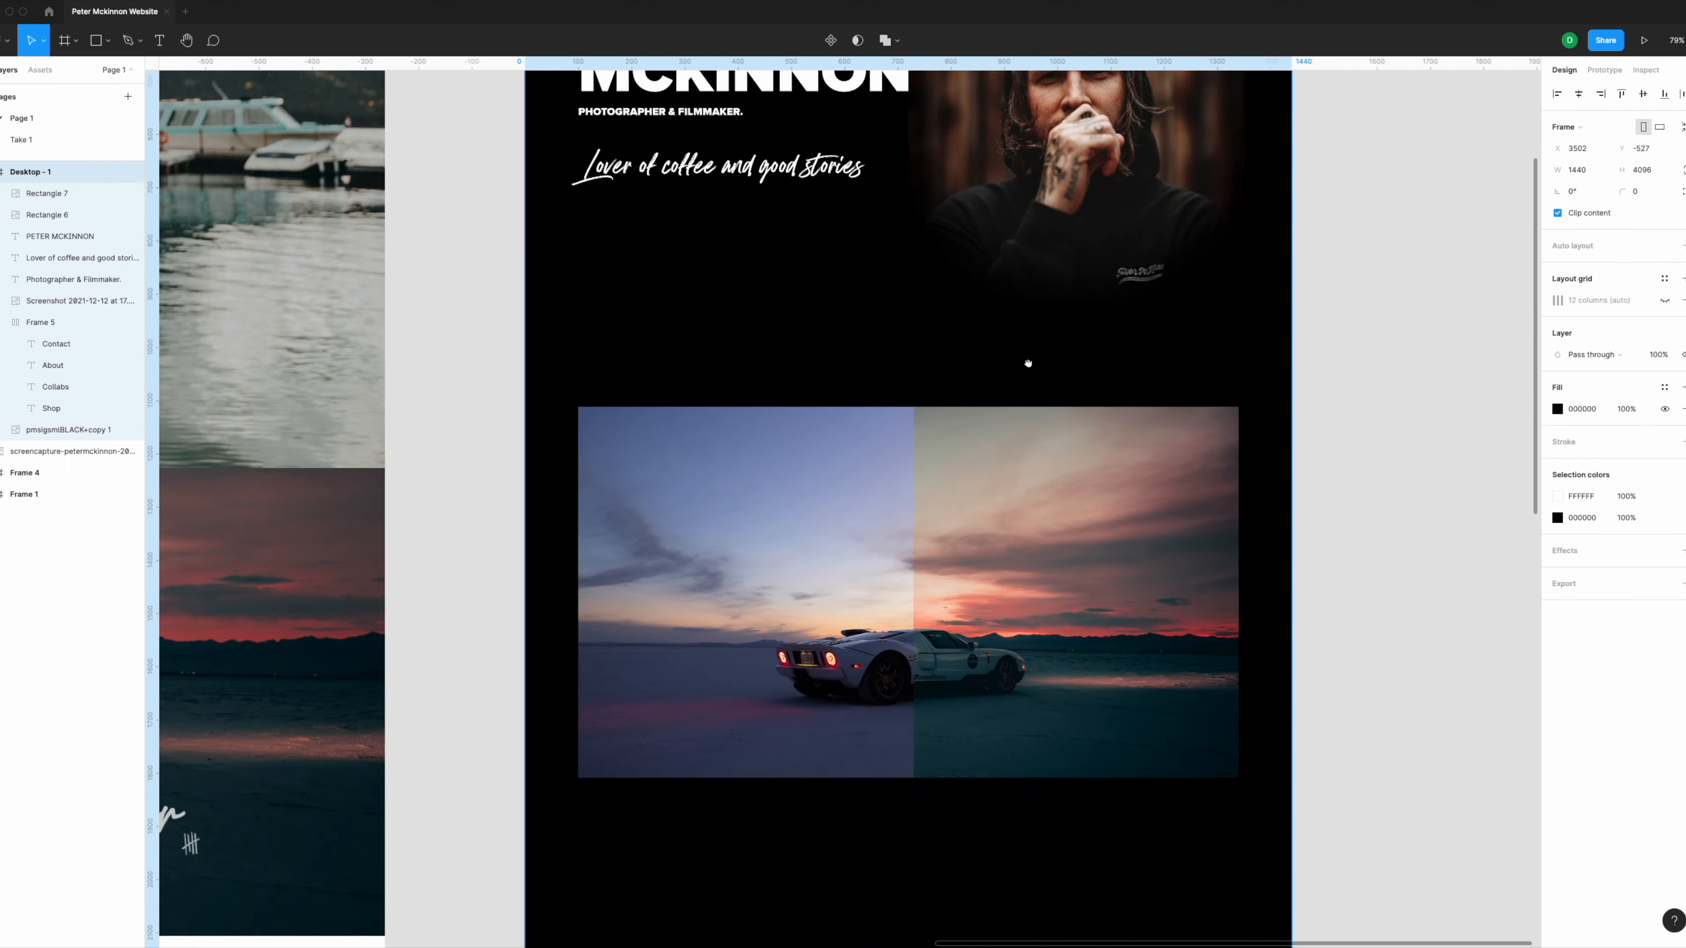
Step: Draw a vertical rectangle about 698 tall along the split between the car photos and set its width to 4
key("r")
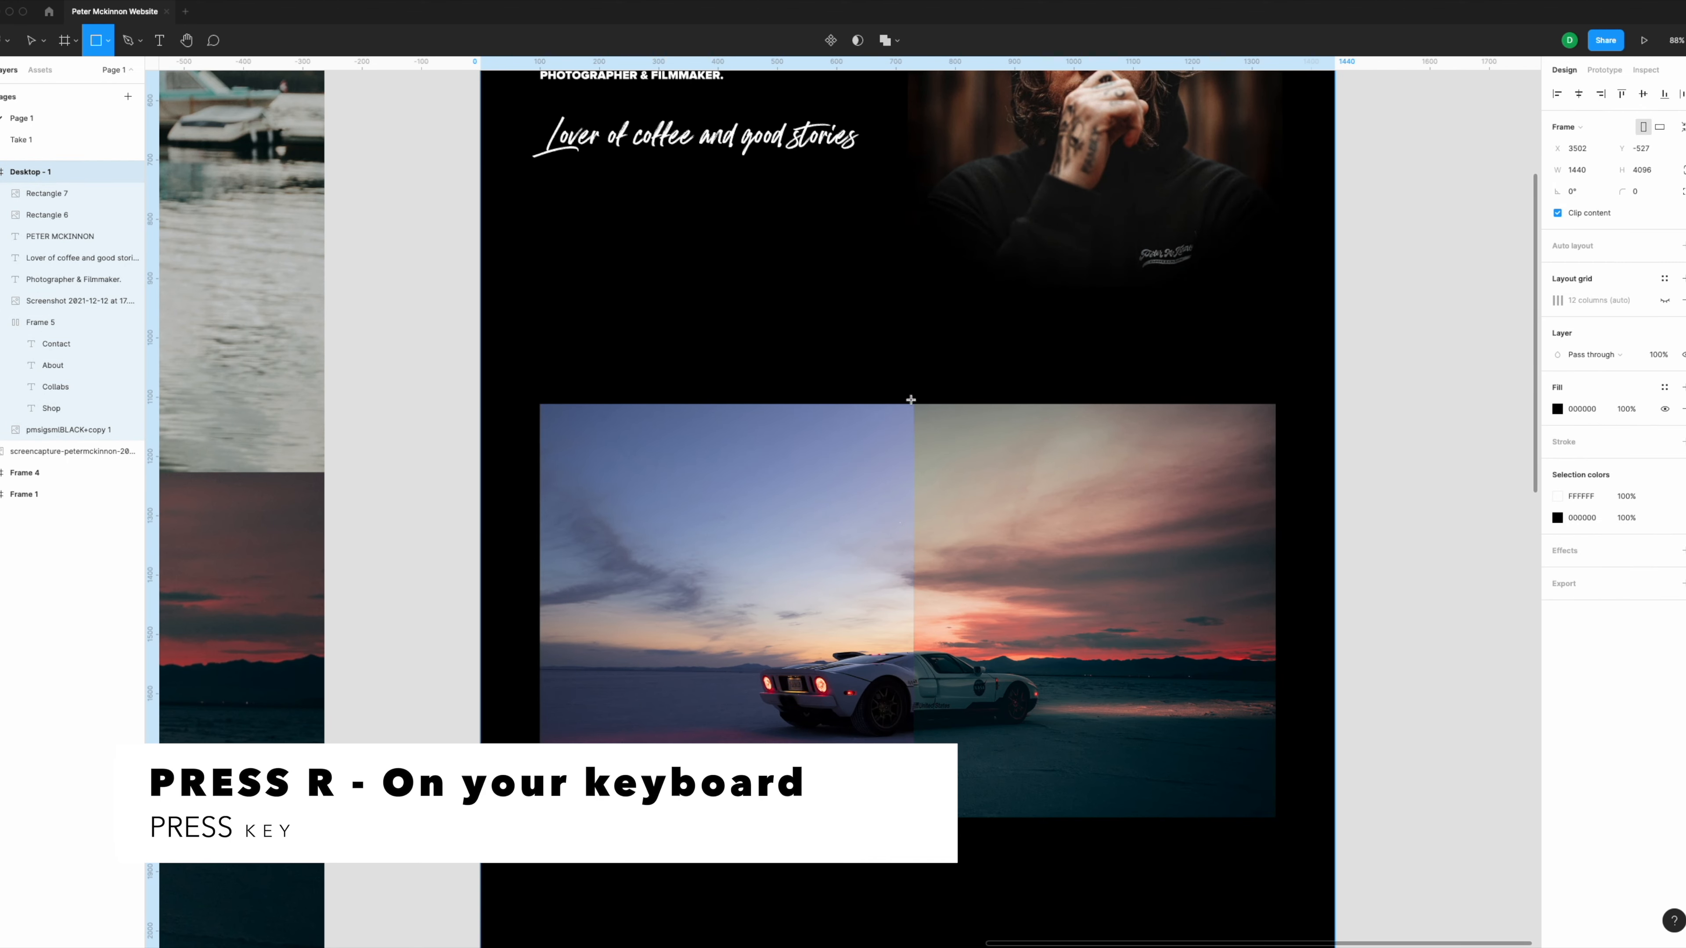
left_click_drag(908, 404, 917, 816)
scroll(911, 698, "up", 4)
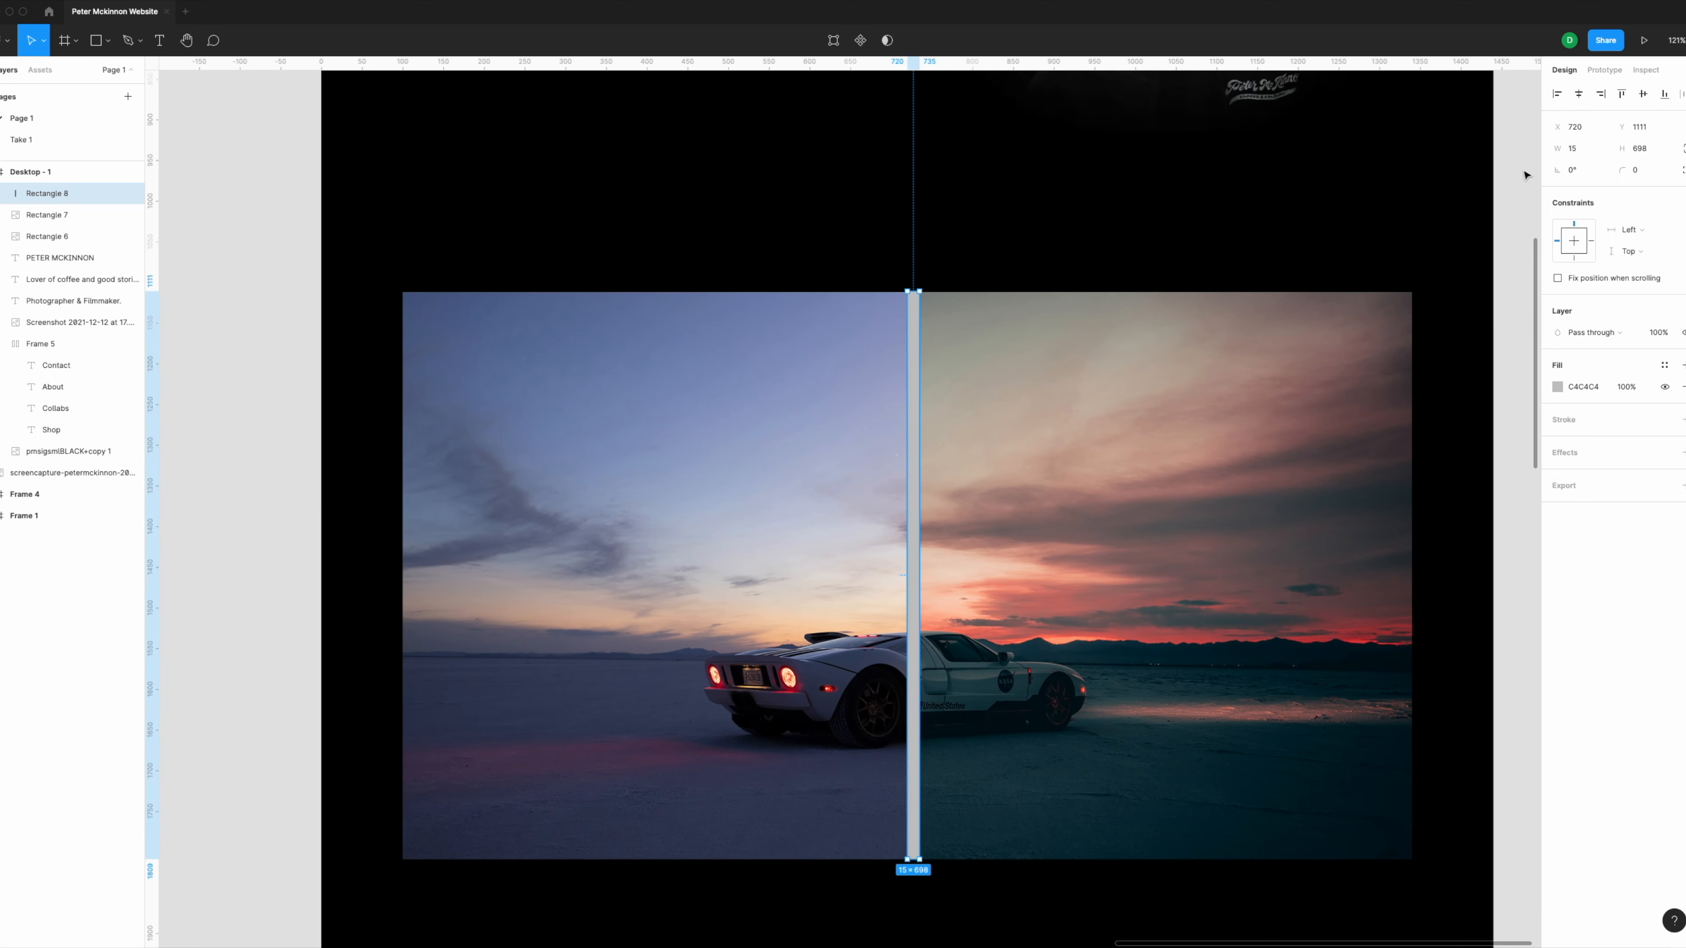
type("4")
key("Return")
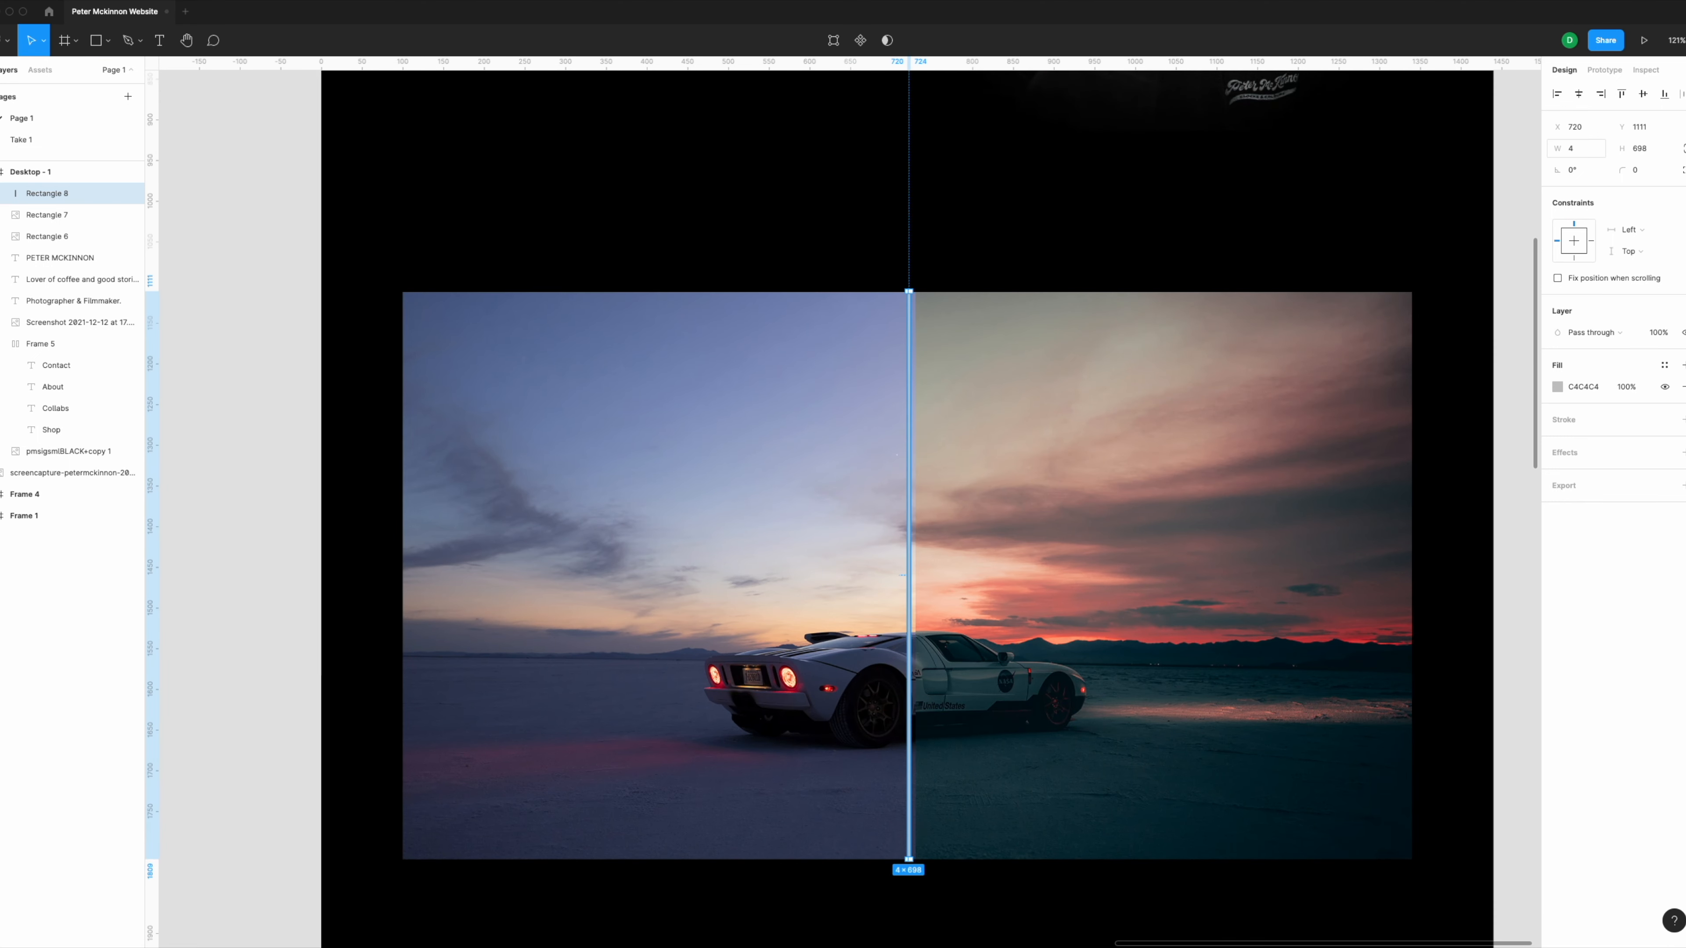
Step: Fill the divider bar with white (FFFFFF) and align it with the photo split at X 728, Y 1112
left_click(1559, 389)
left_click_drag(1486, 433, 1407, 346)
left_click(1013, 327)
scroll(914, 332, "up", 5)
scroll(915, 332, "up", 4)
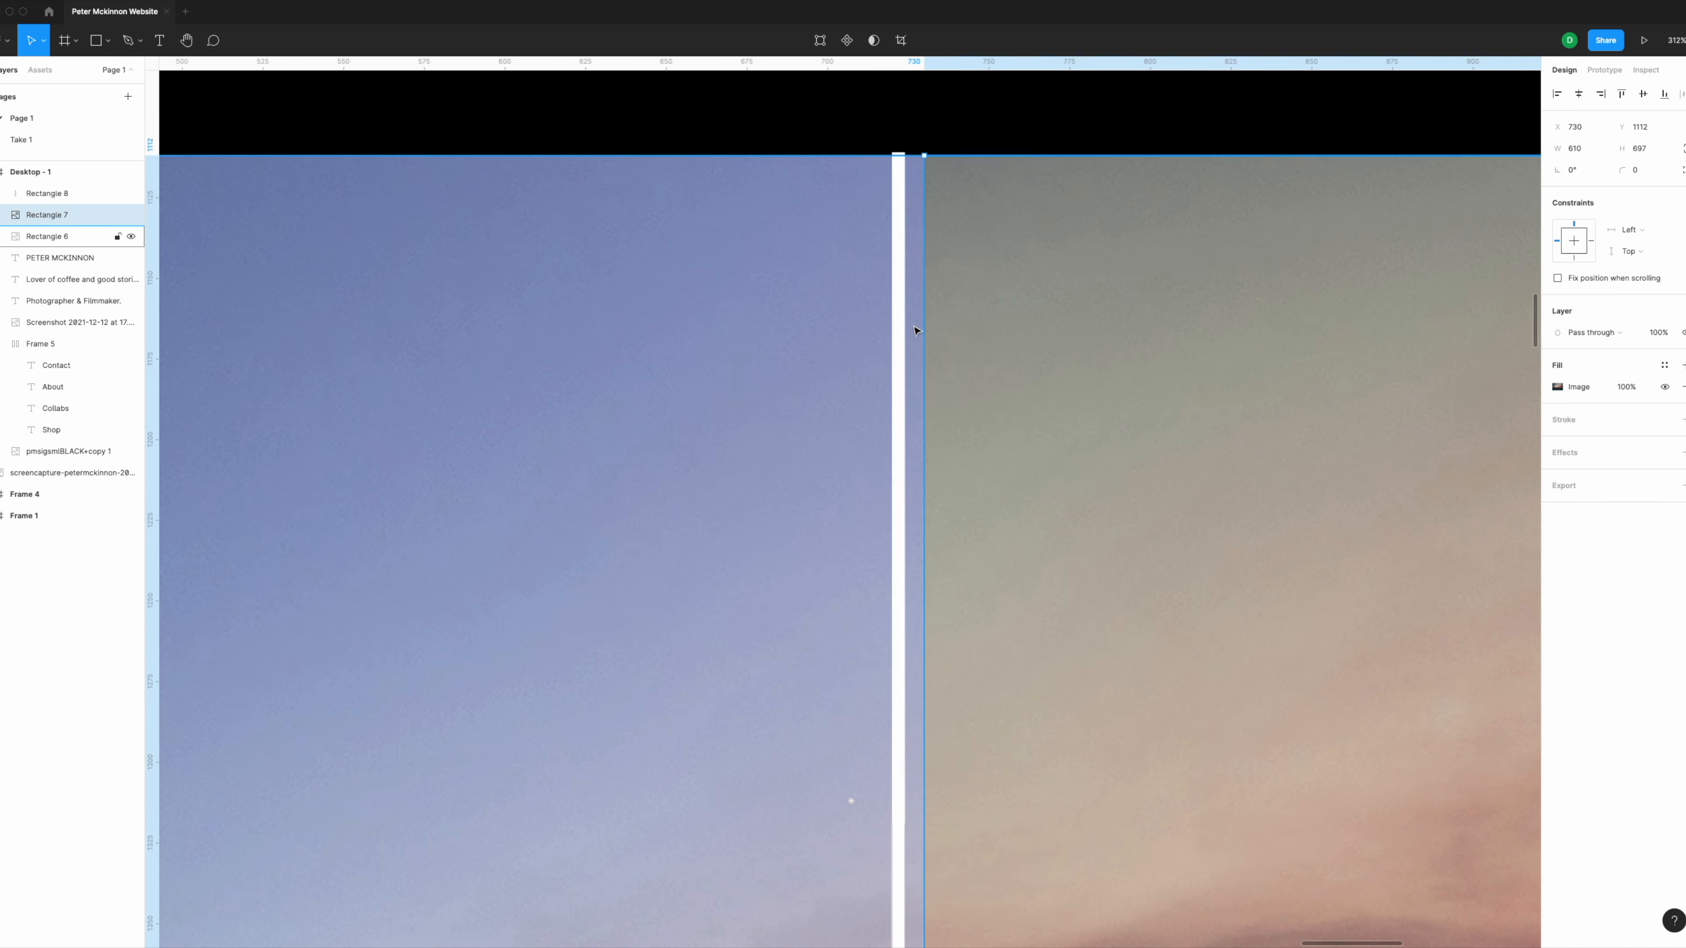
left_click_drag(900, 307, 928, 304)
scroll(913, 166, "up", 8)
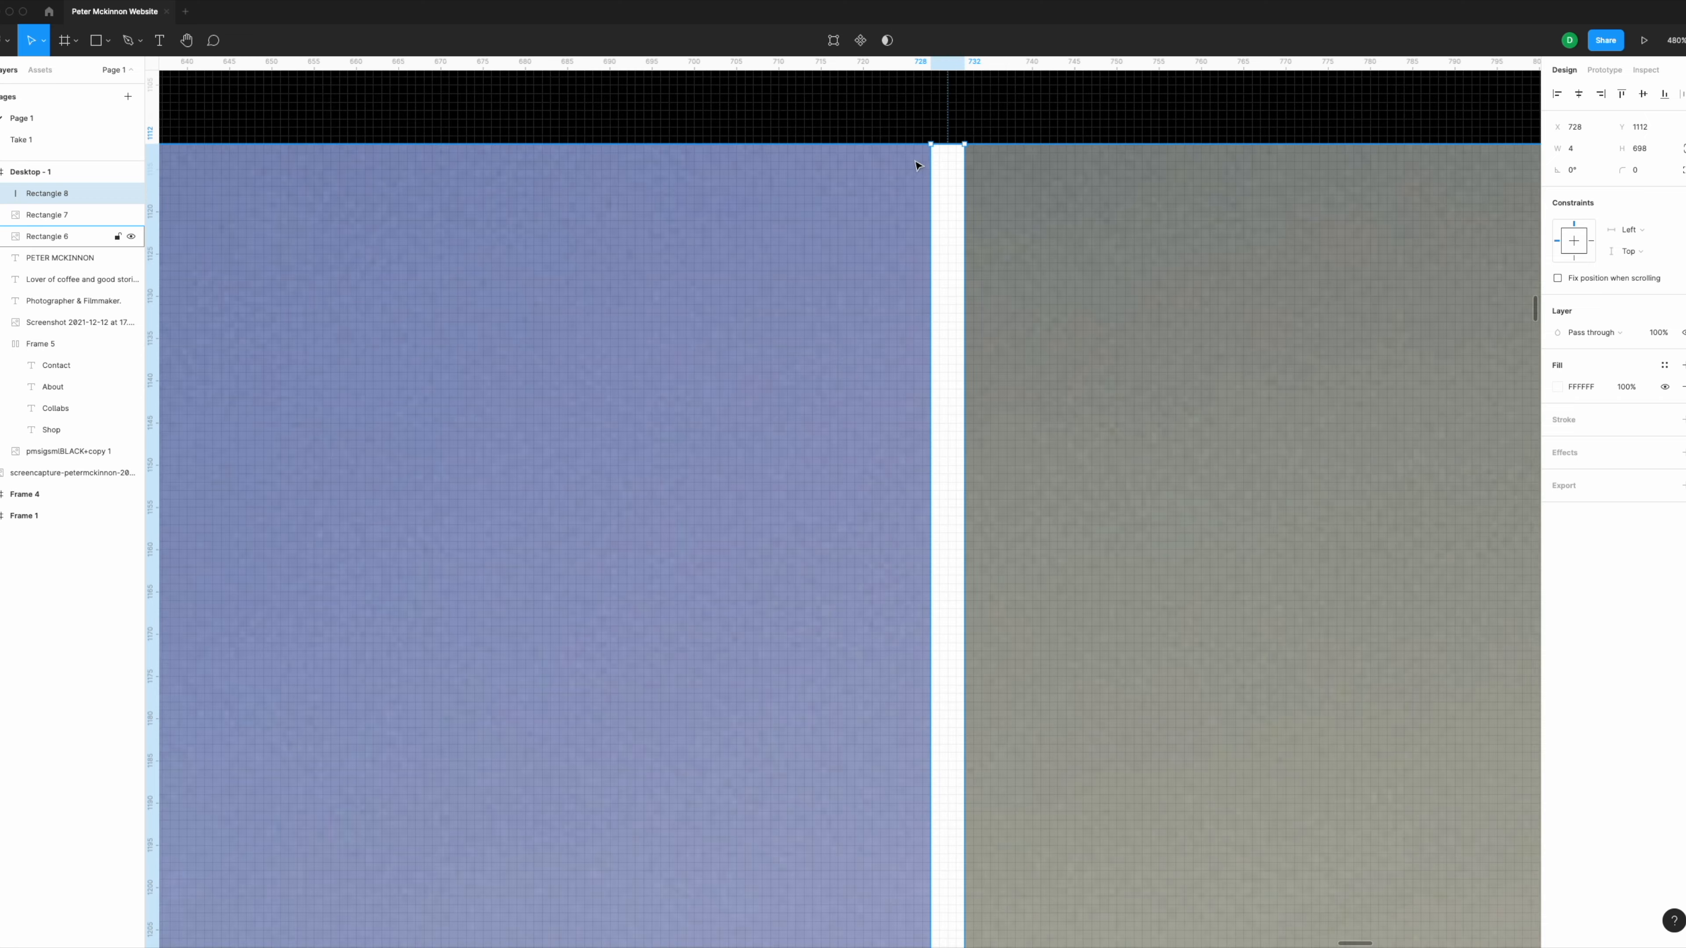
Step: Examine how the divider bar's lower end meets the bottom edge of the car photos
scroll(913, 169, "down", 10)
scroll(955, 331, "up", 8)
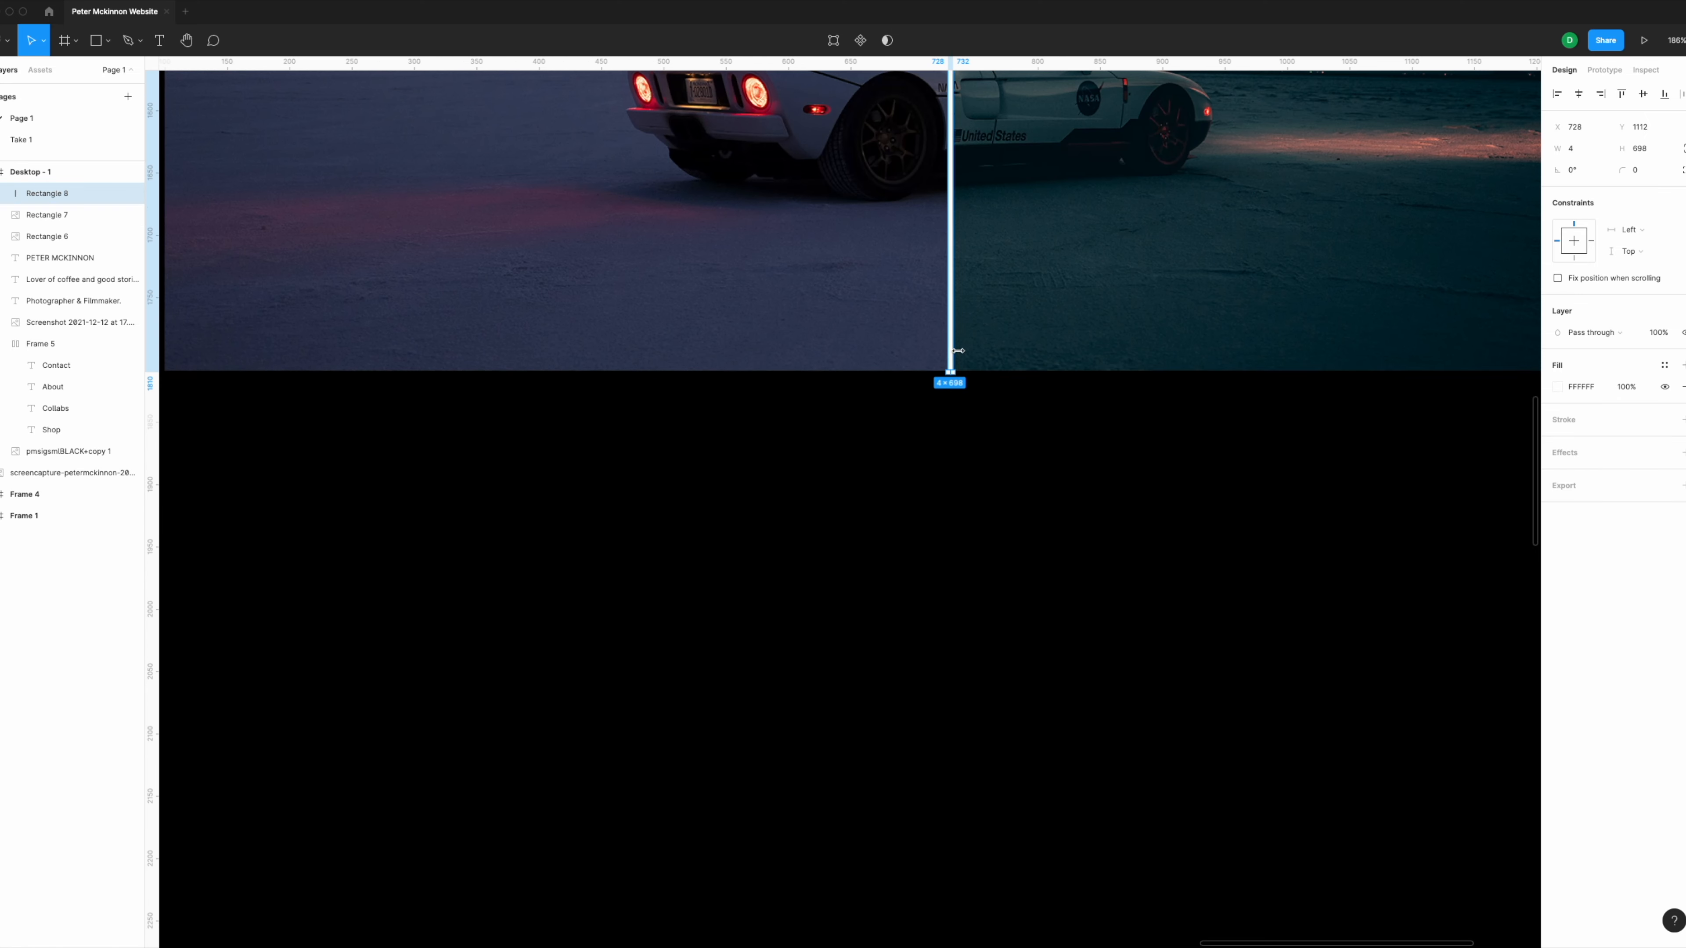
scroll(958, 349, "up", 4)
left_click(959, 435)
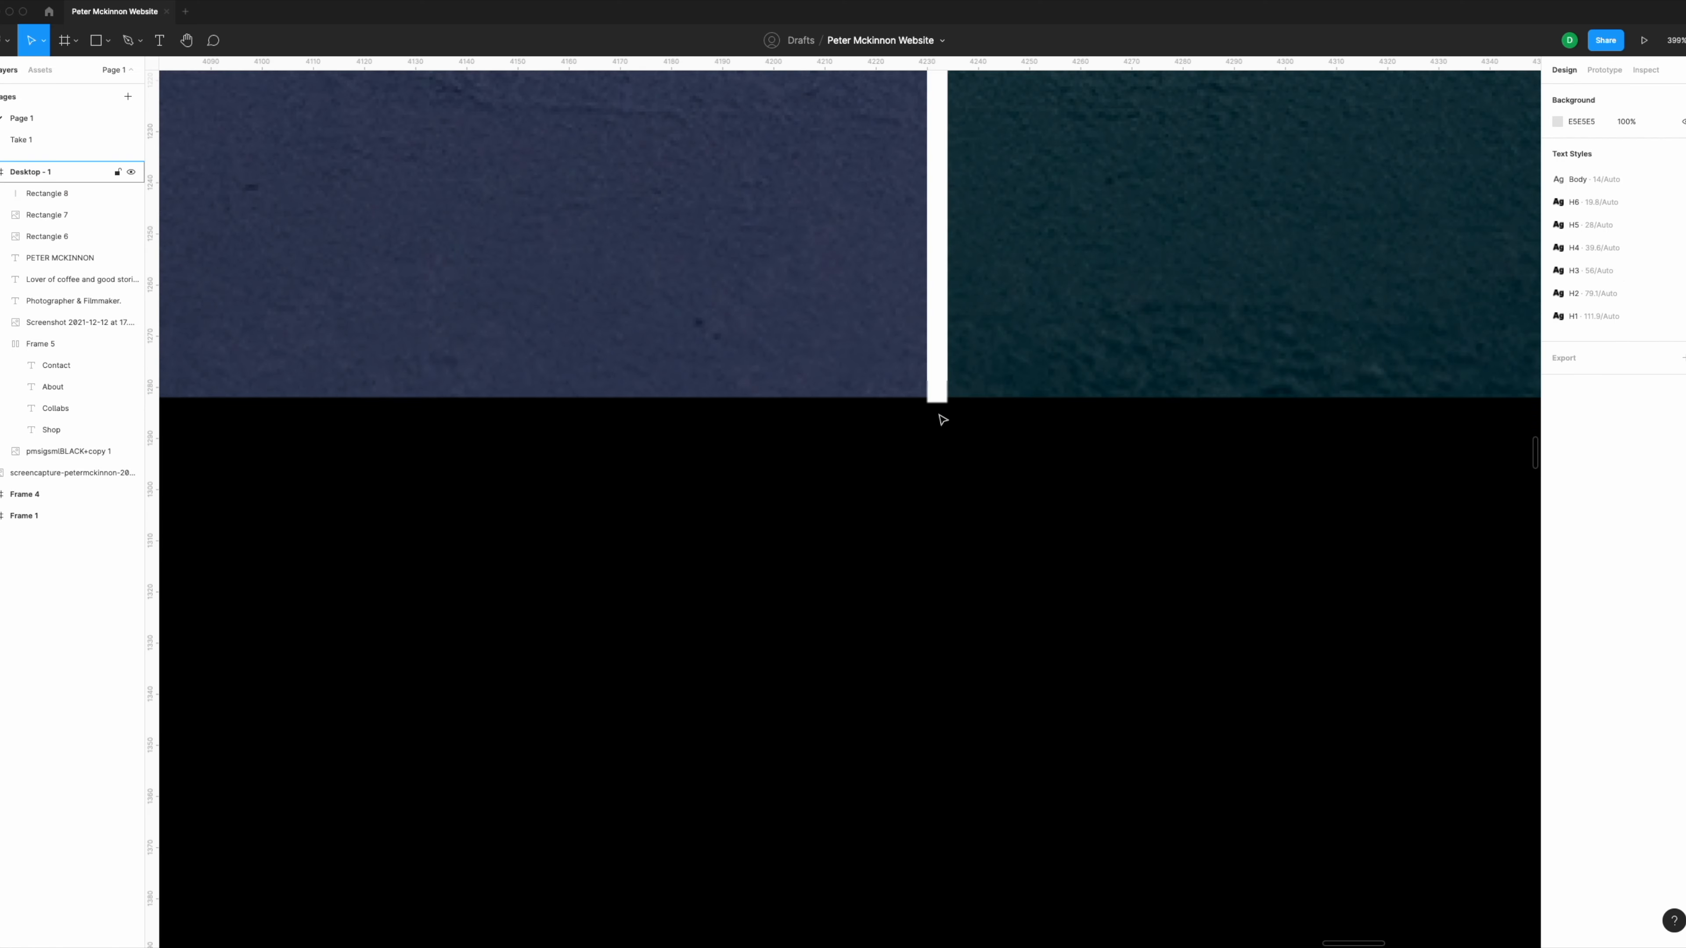
scroll(943, 421, "up", 6)
left_click(937, 397)
scroll(933, 392, "down", 8)
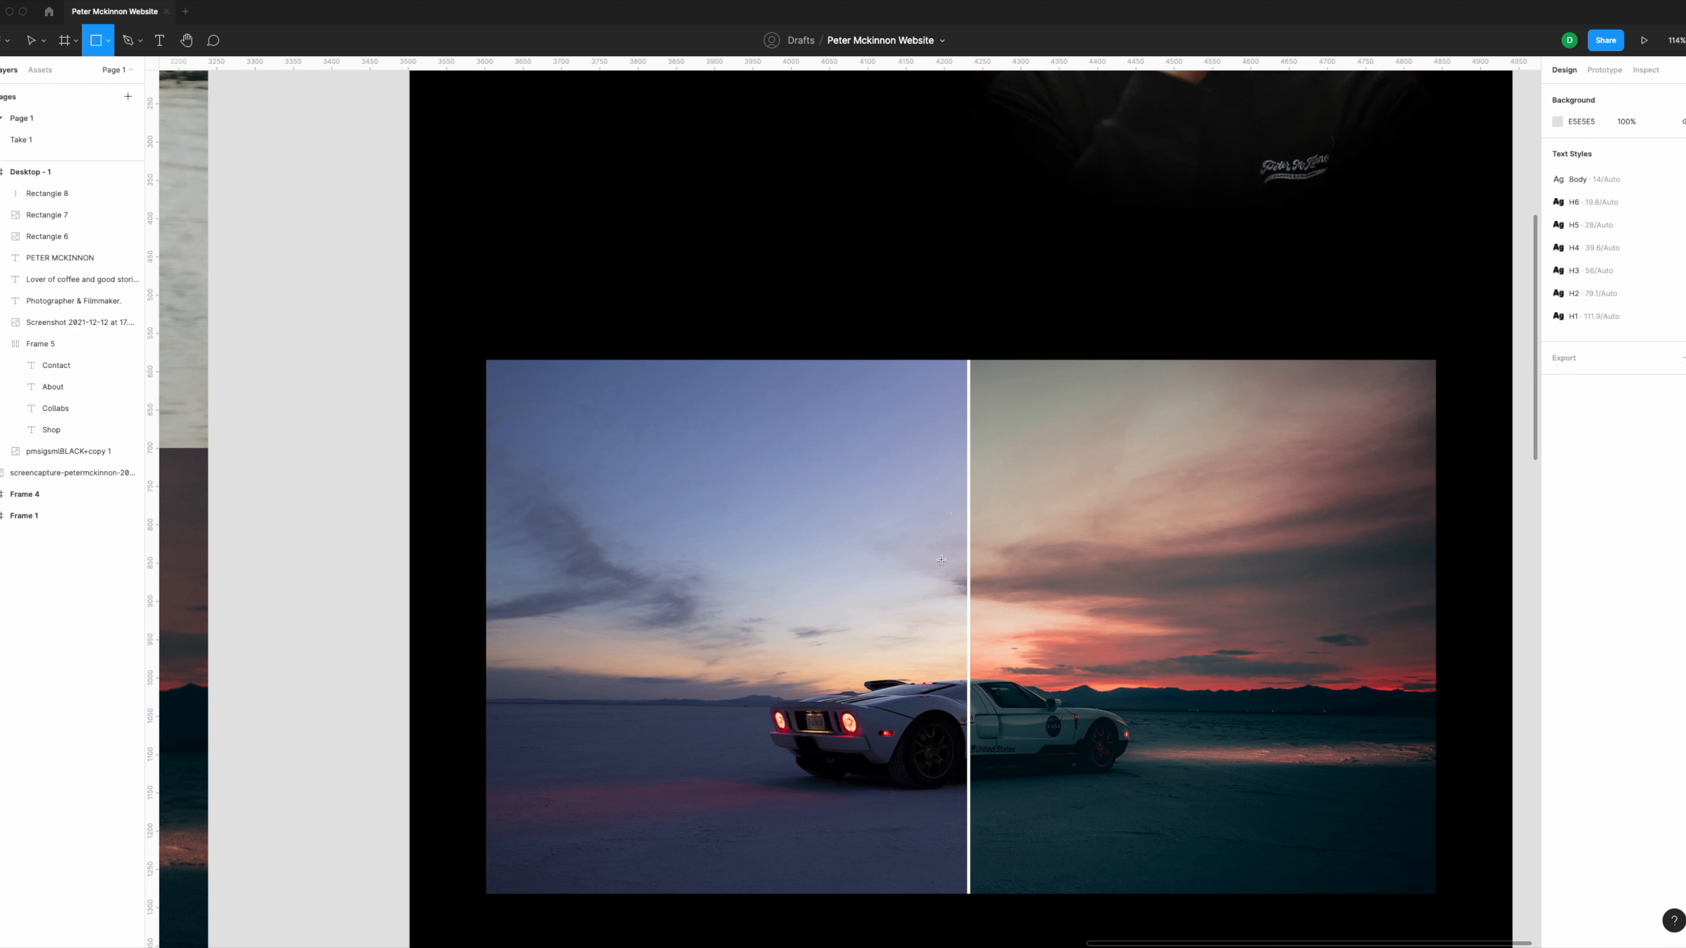
Step: Draw a circle about 62 by 62 centred on the divider bar and fill it with white (FFFFFF)
left_click(108, 41)
left_click(59, 127)
left_click_drag(963, 589, 979, 635)
scroll(980, 634, "up", 5)
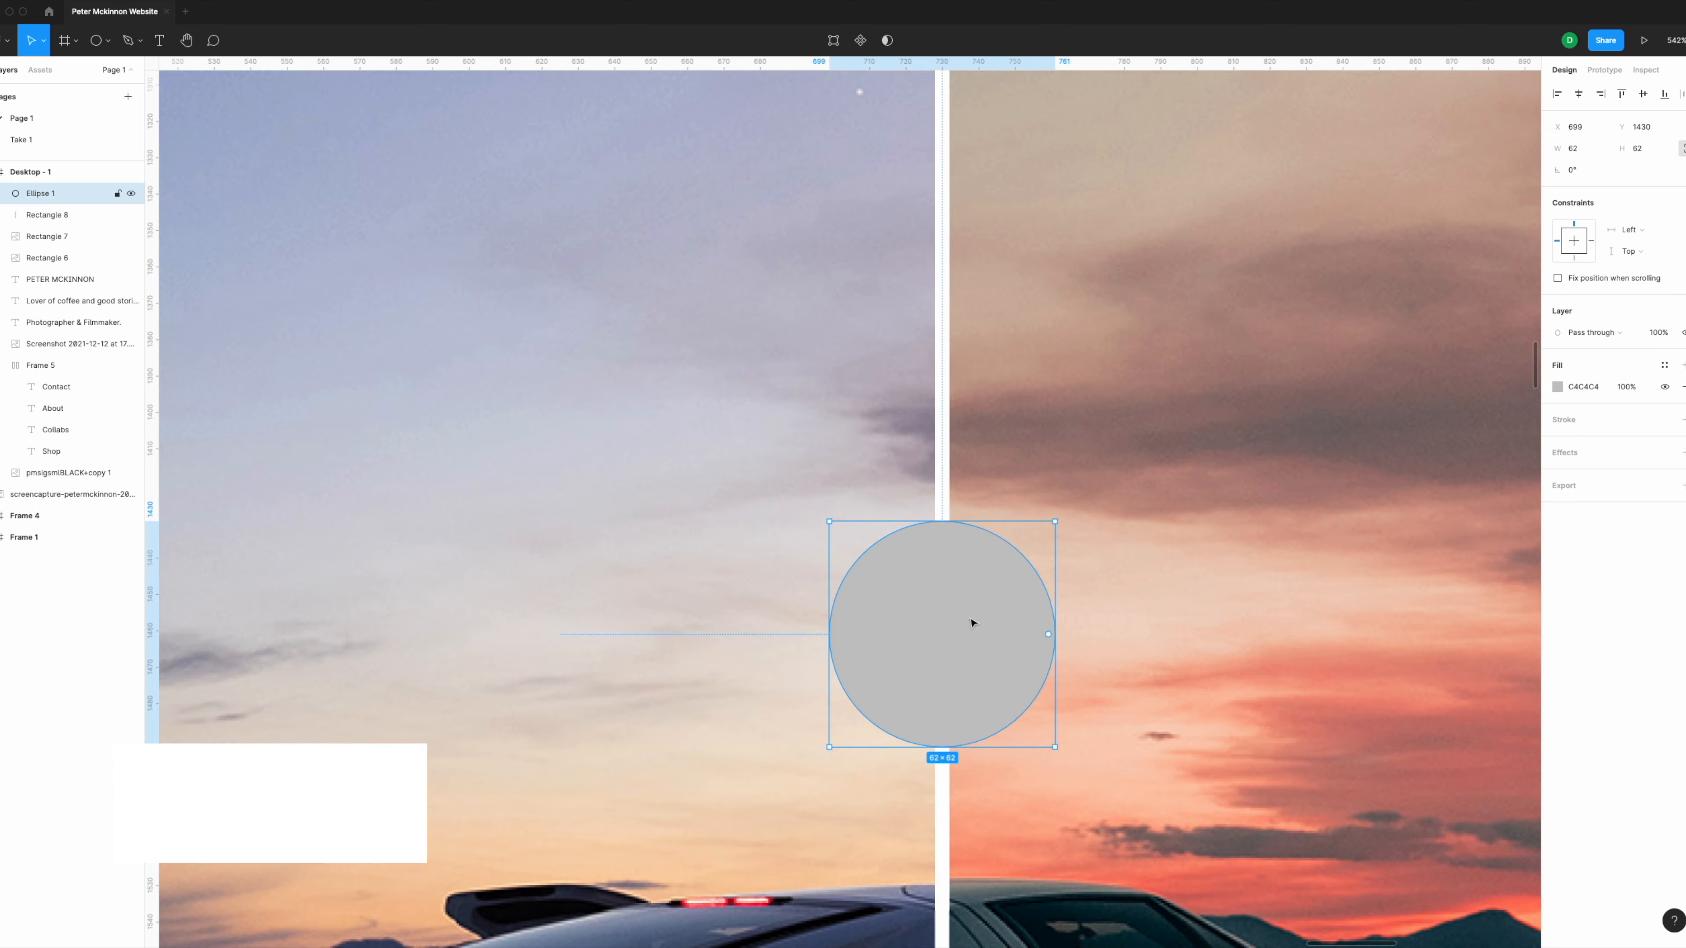
left_click(1558, 387)
left_click_drag(1478, 437, 1264, 401)
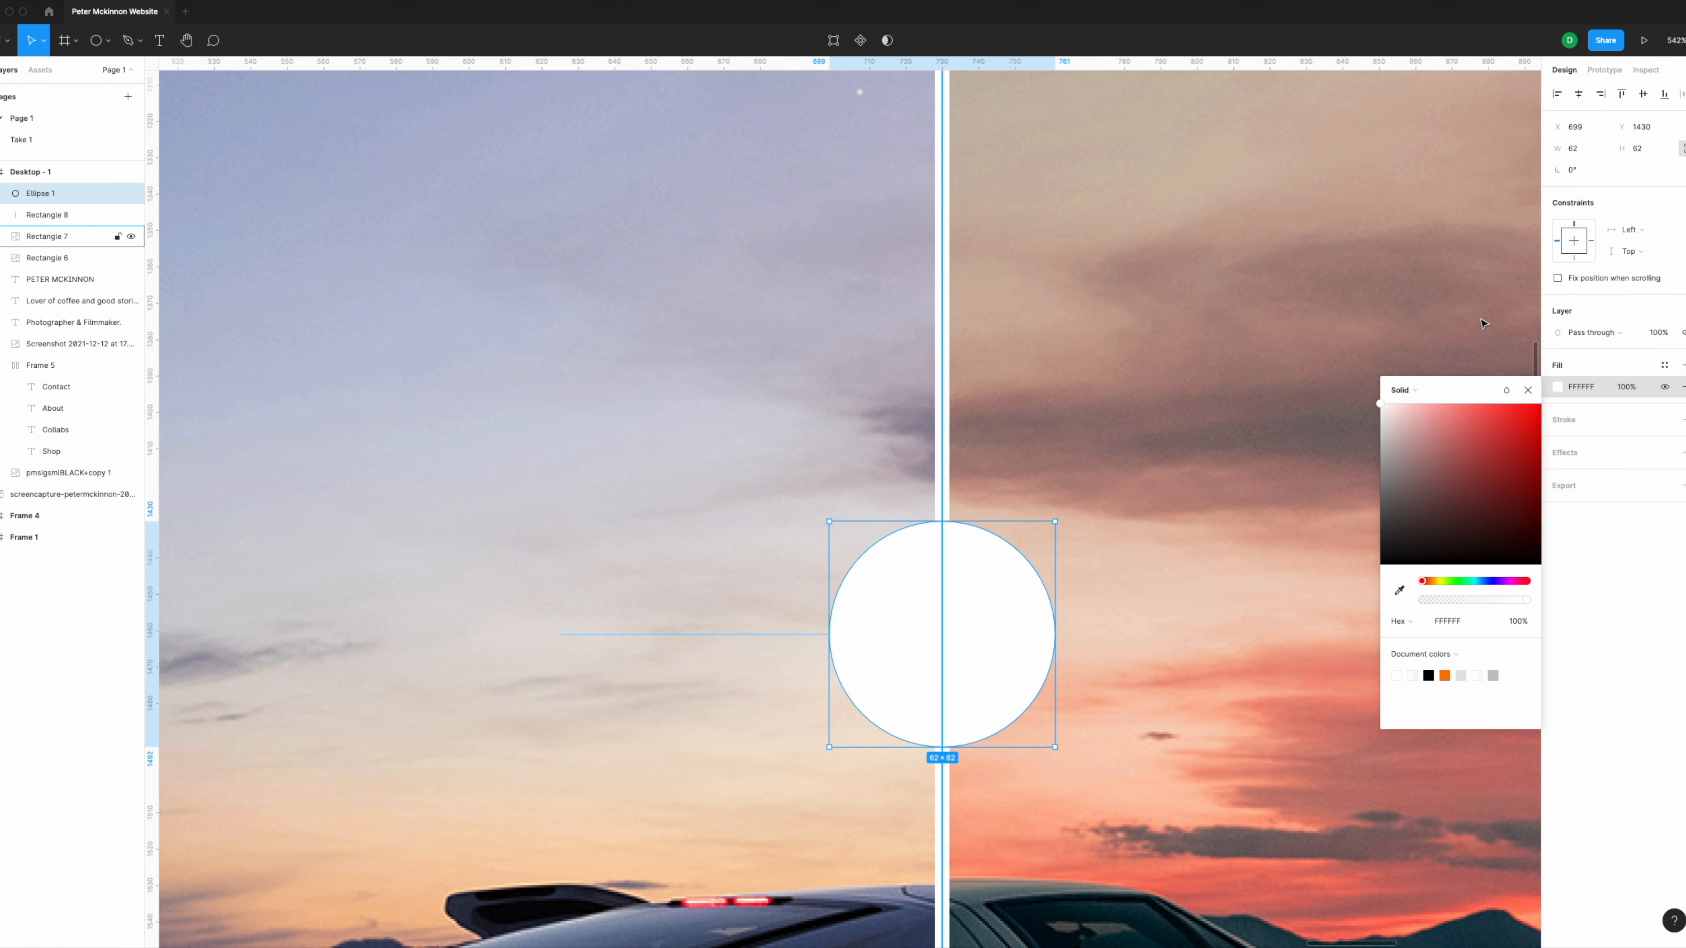
left_click(1563, 459)
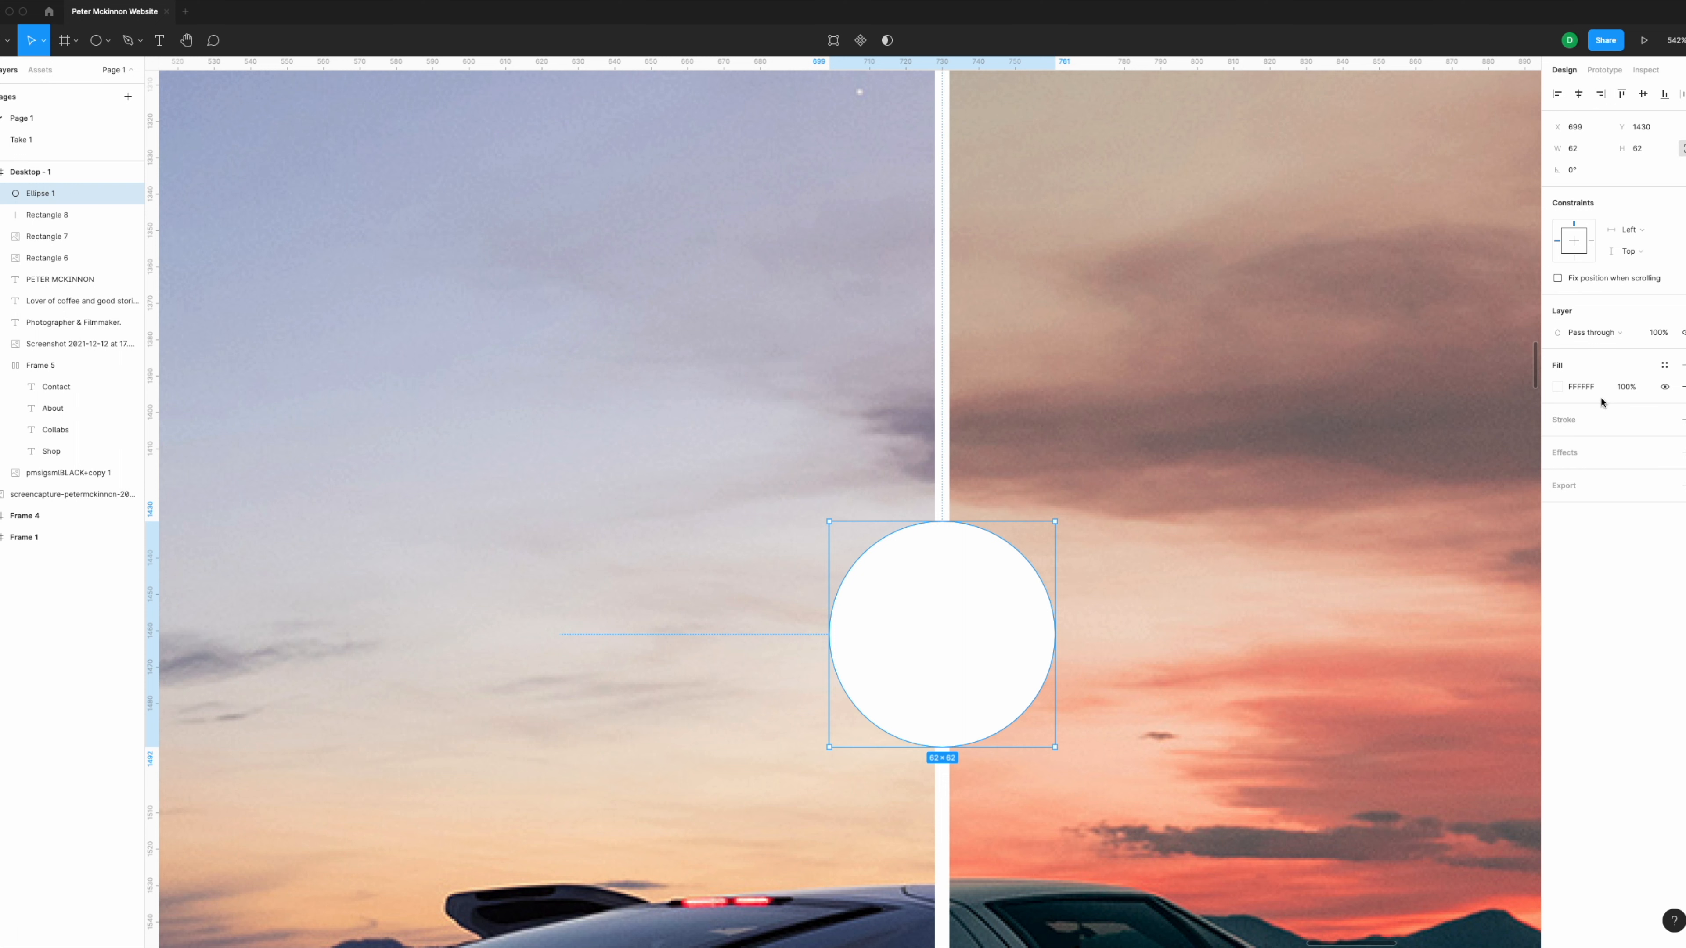
Step: Add a white (FFFFFF) inside stroke of width 2 to the circle
left_click(1682, 420)
left_click(1558, 442)
left_click_drag(1423, 546, 1380, 458)
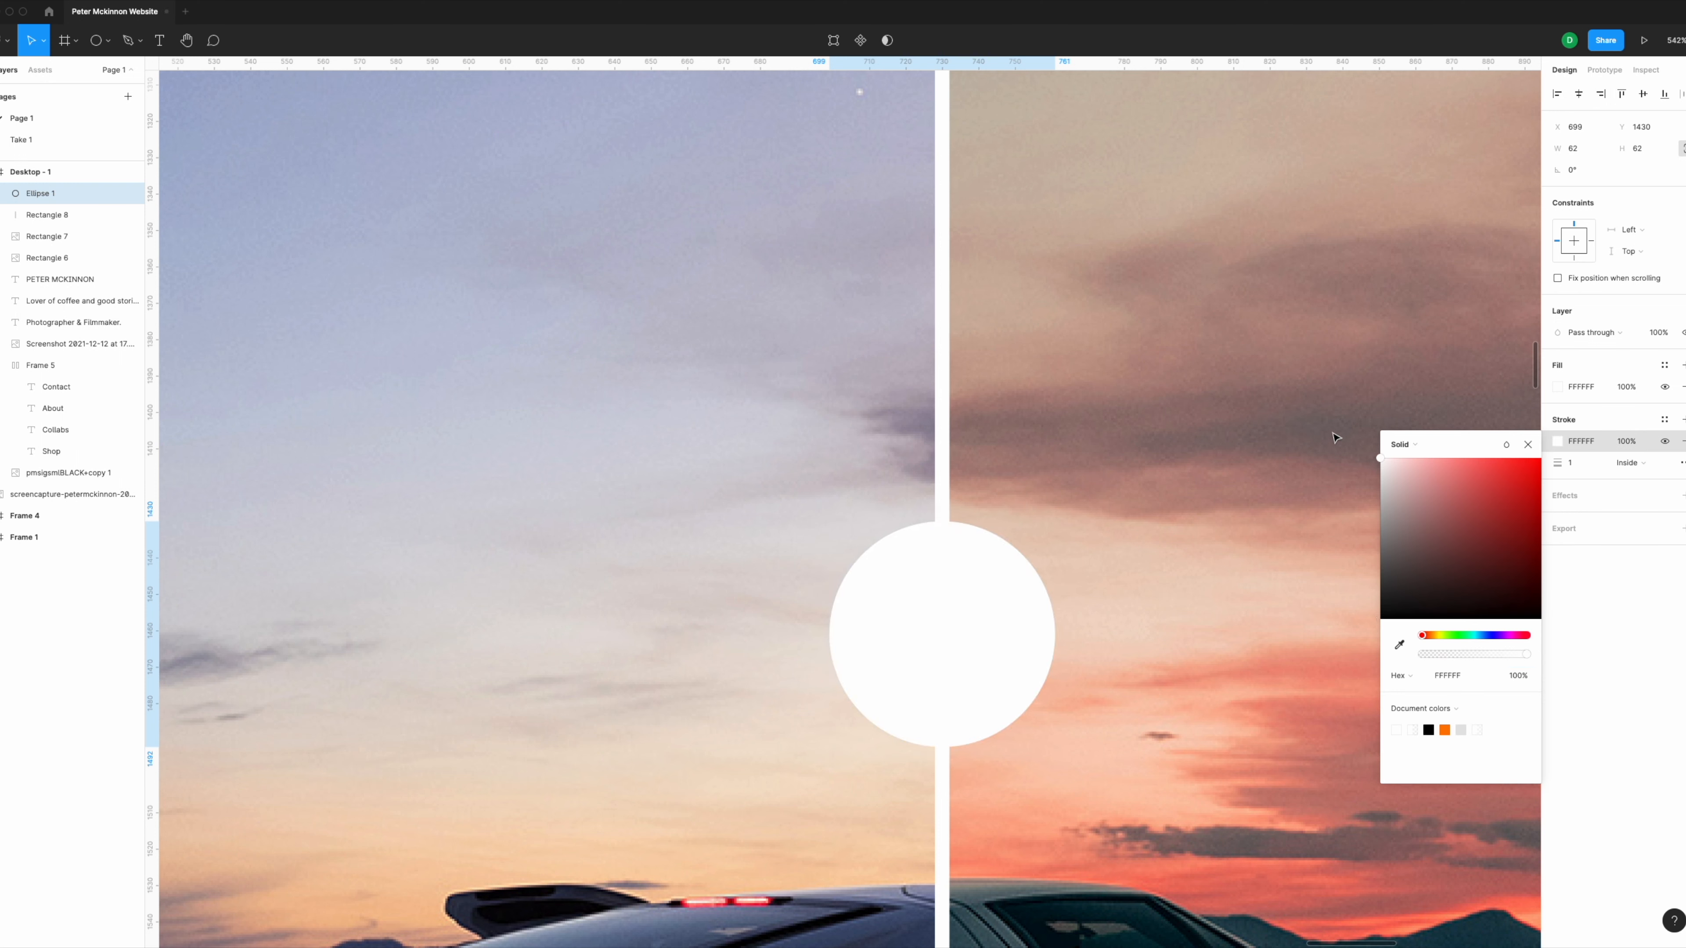
type("2")
key("Return")
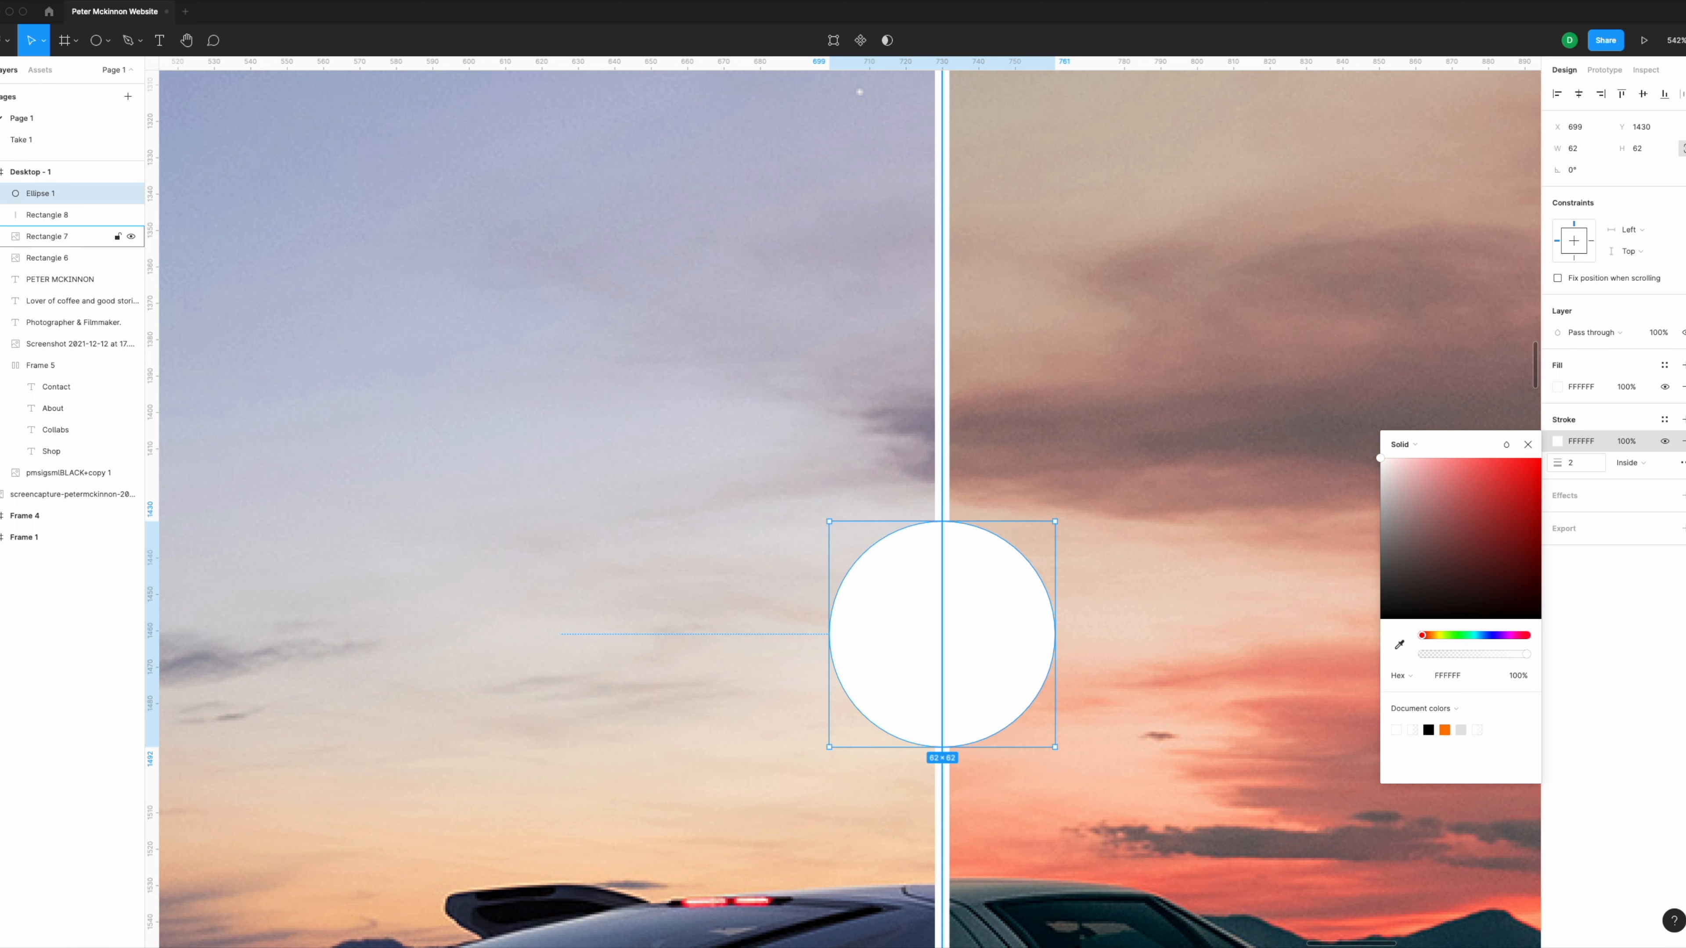
Step: Lower the circle's fill opacity to 80%
left_click(1620, 391)
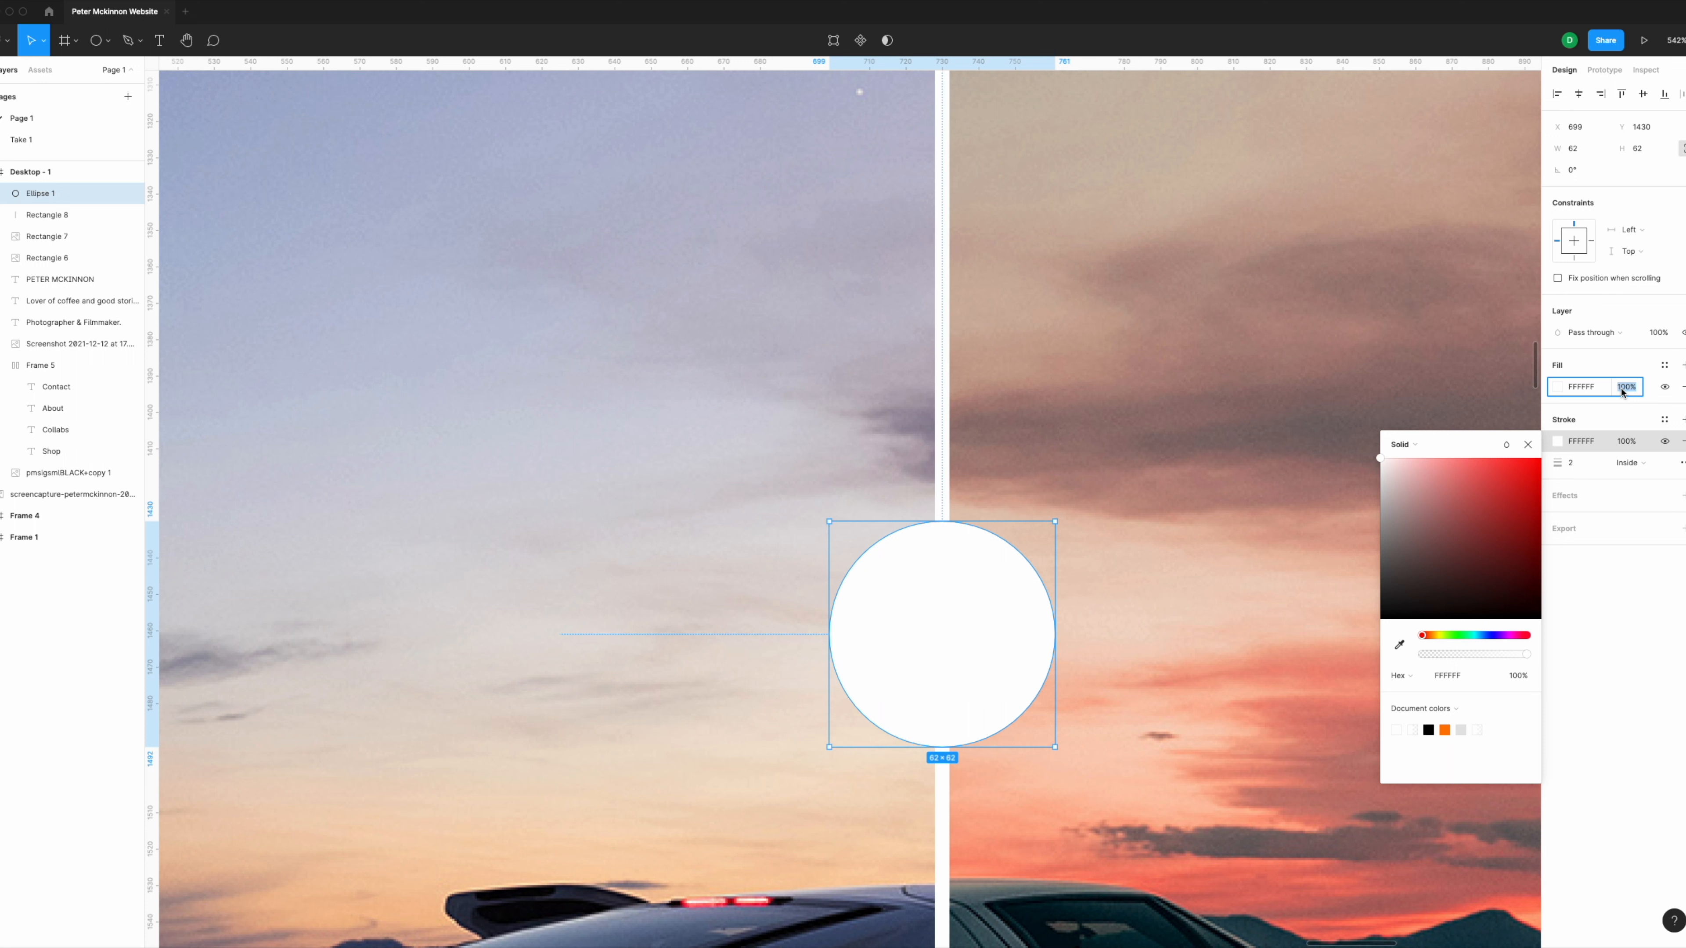
key("Return")
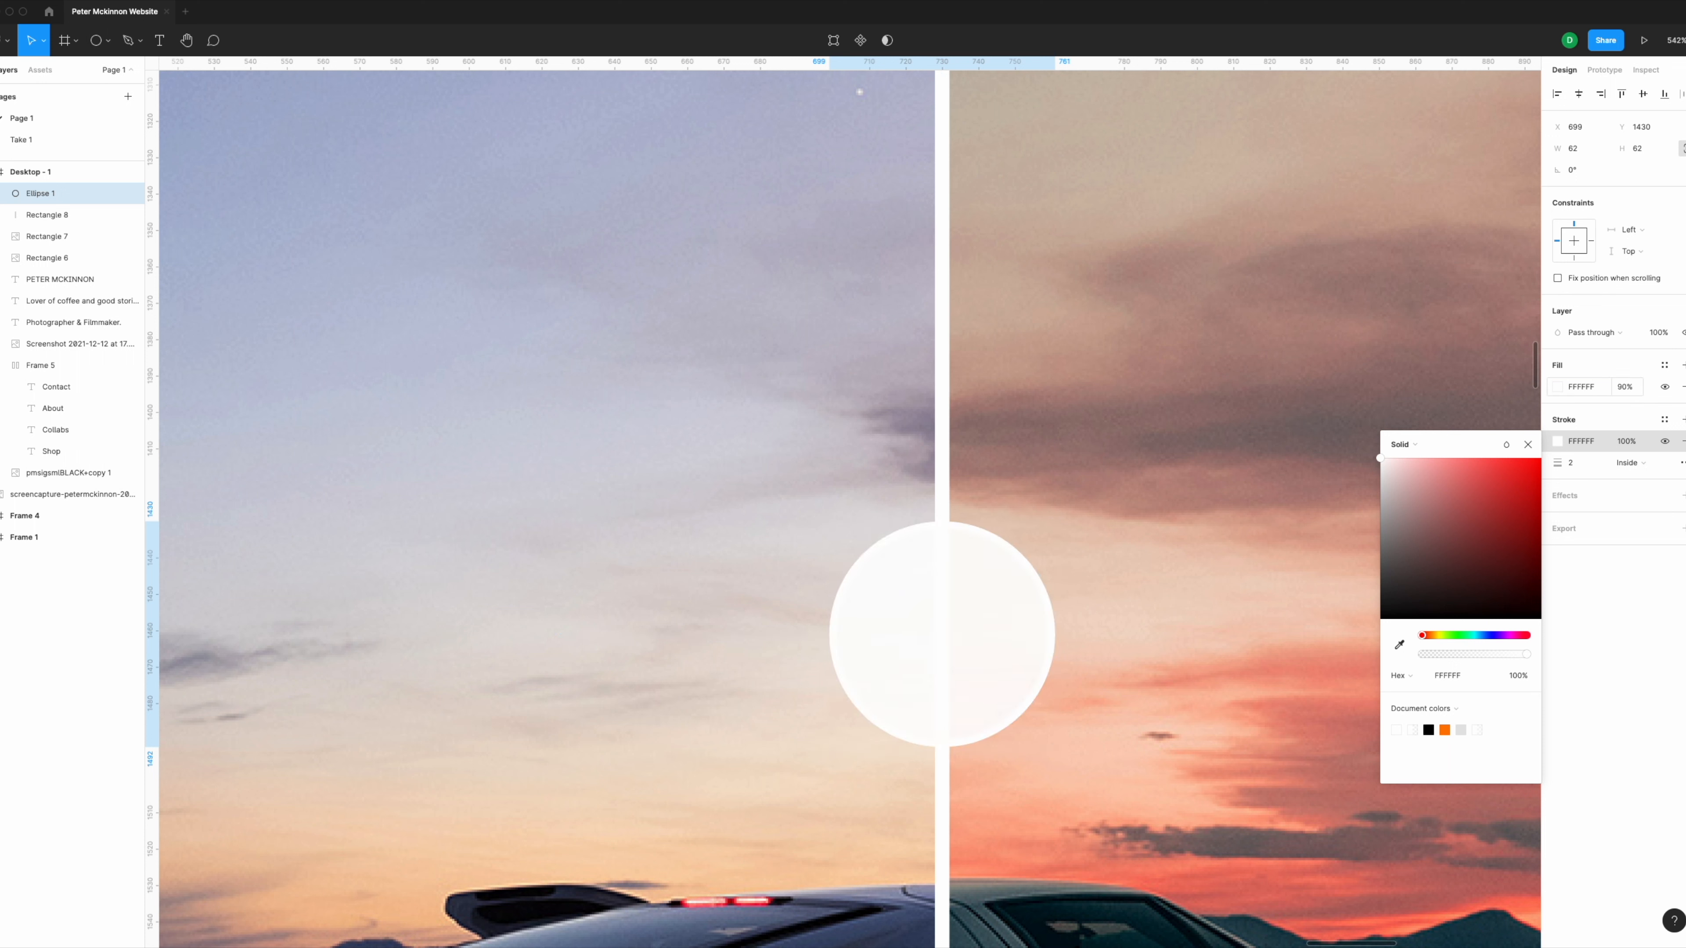
left_click(1620, 387)
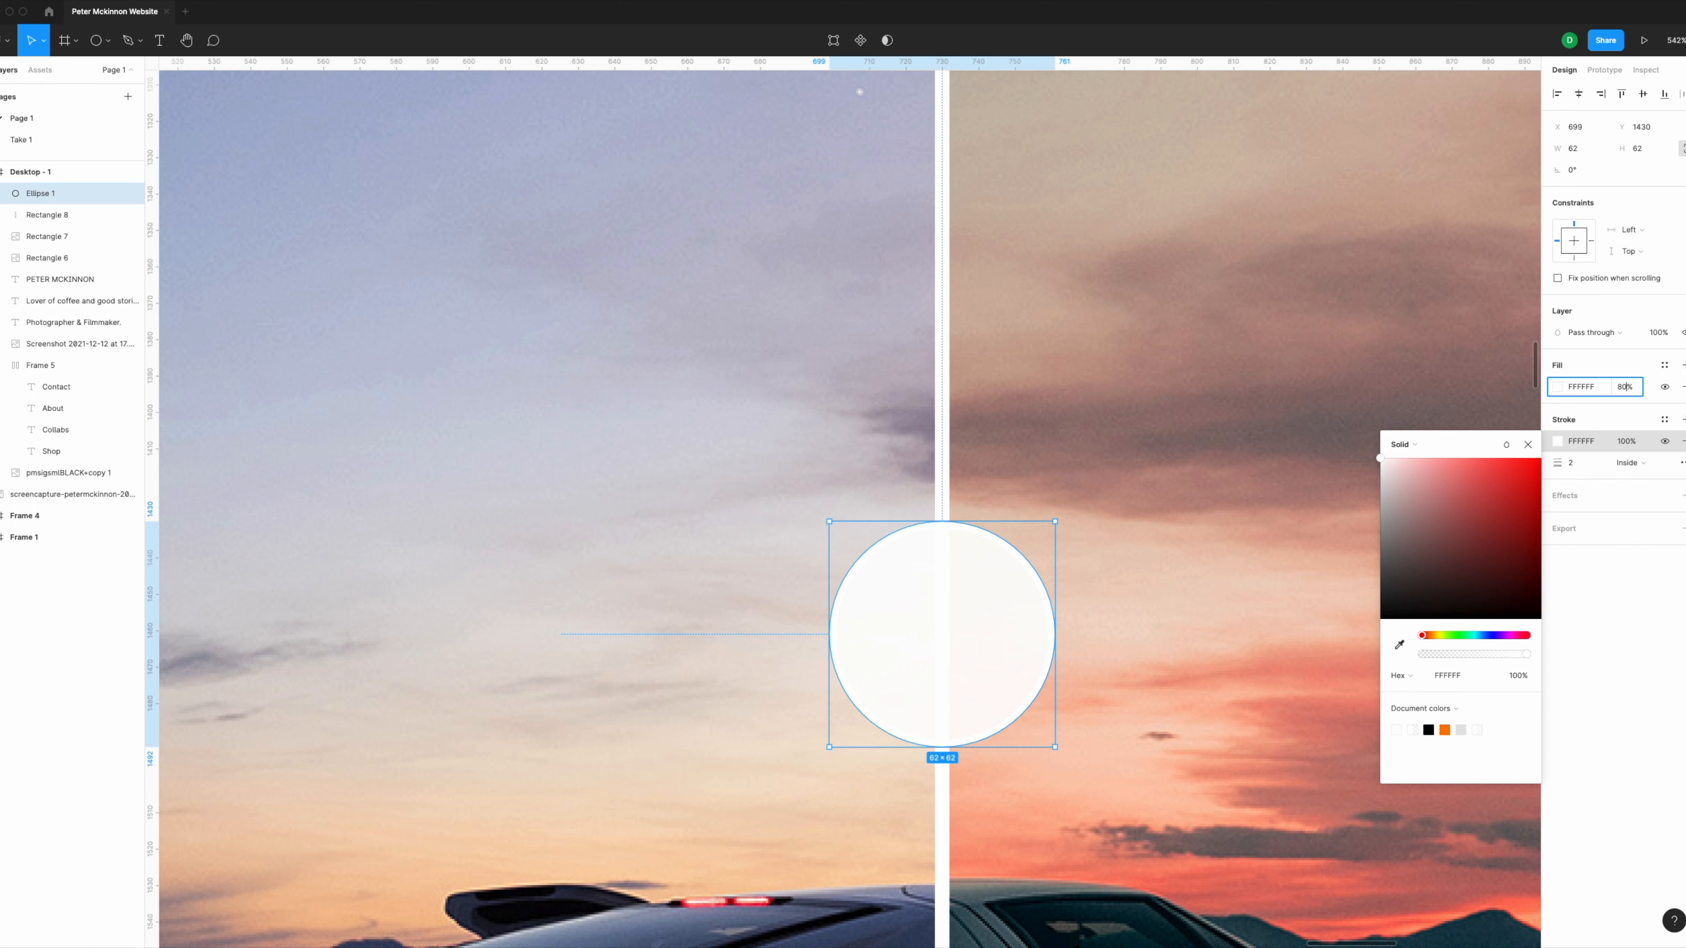
key("Return")
scroll(1083, 467, "down", 3)
left_click(1092, 504)
scroll(1092, 505, "down", 5)
scroll(1108, 587, "down", 5)
left_click(1176, 855)
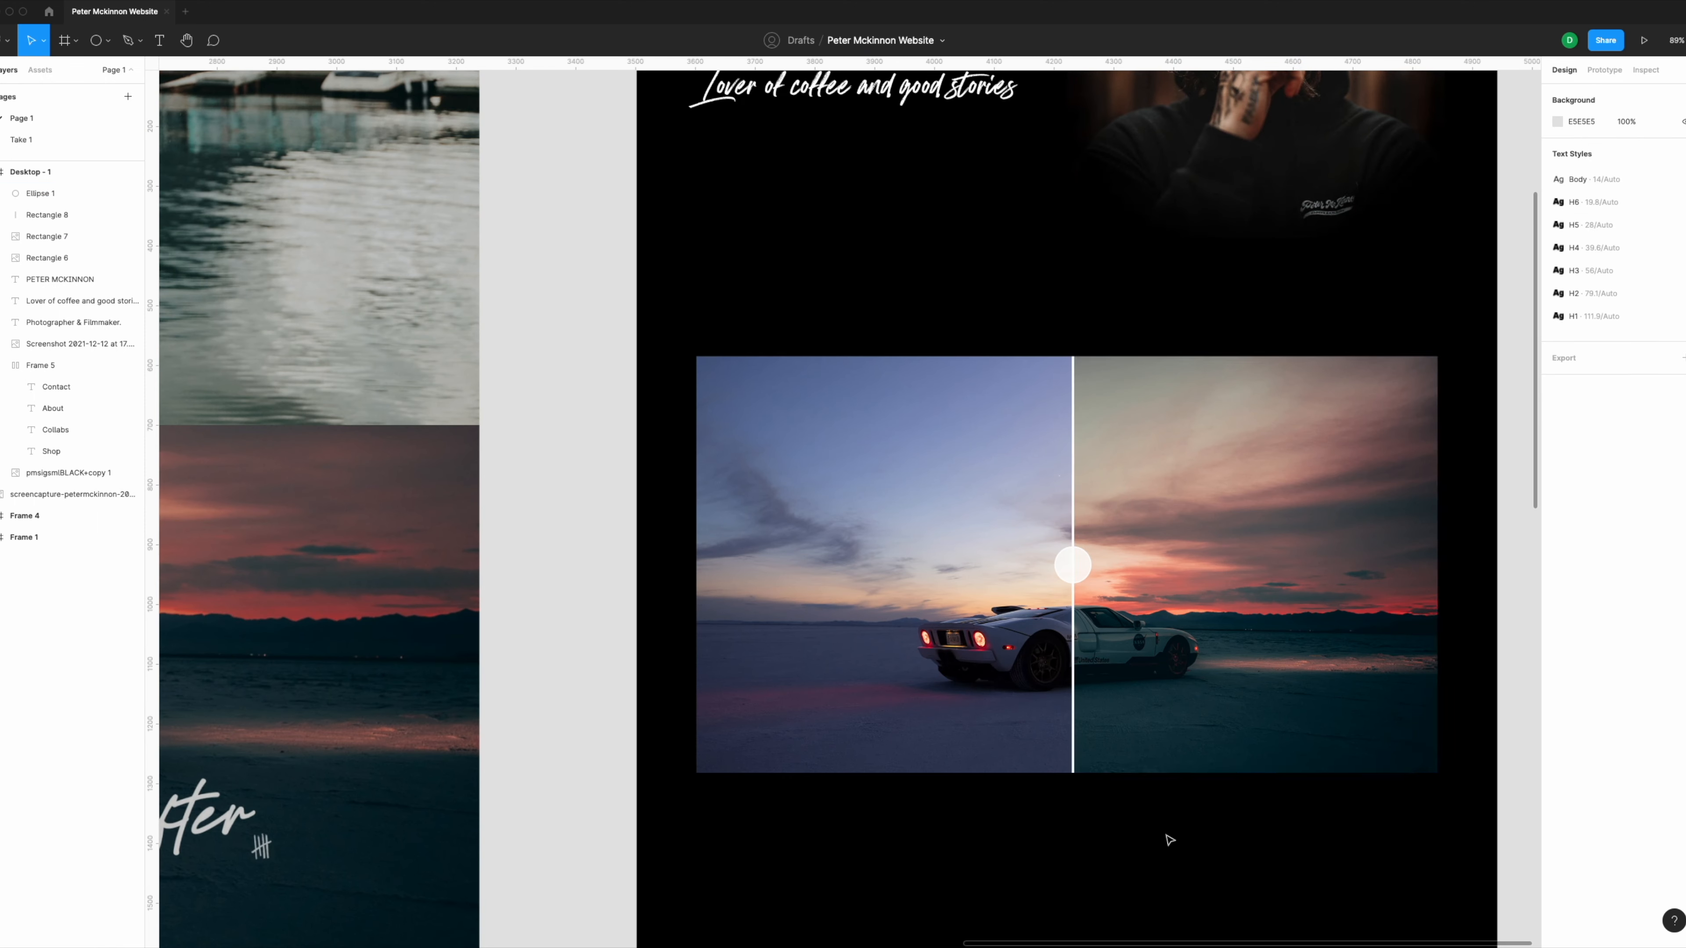
Step: Add a ">" text in a box about 209 by 88 and place it to the right of the circle
scroll(1101, 529, "up", 3)
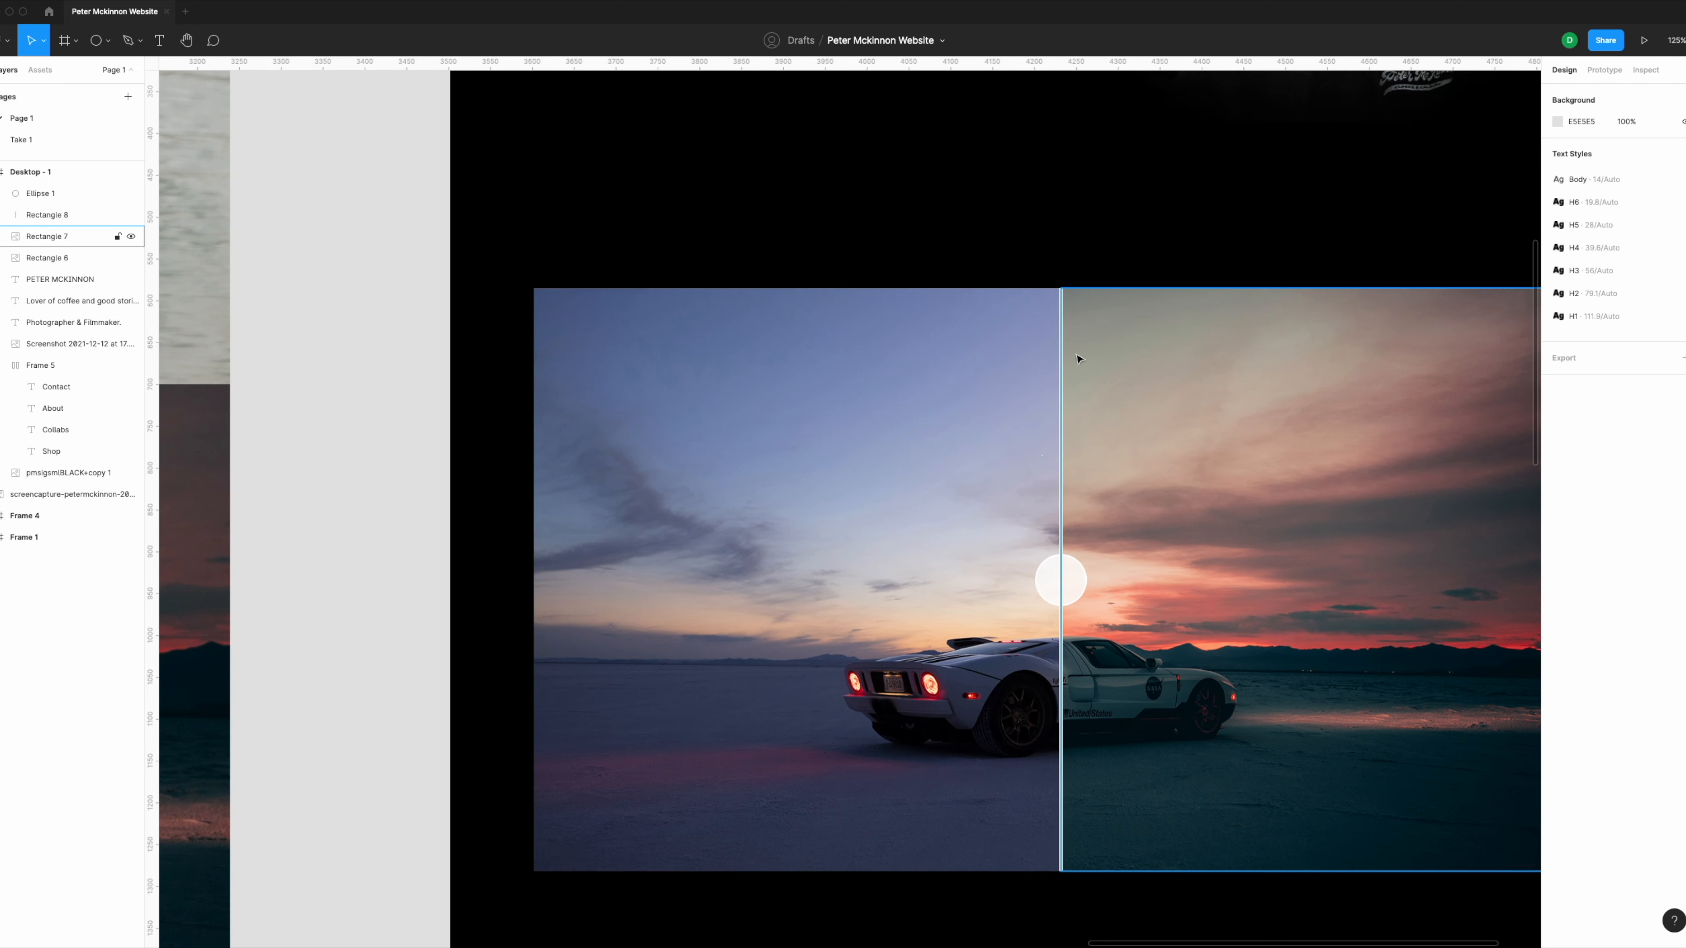
scroll(1152, 467, "up", 3)
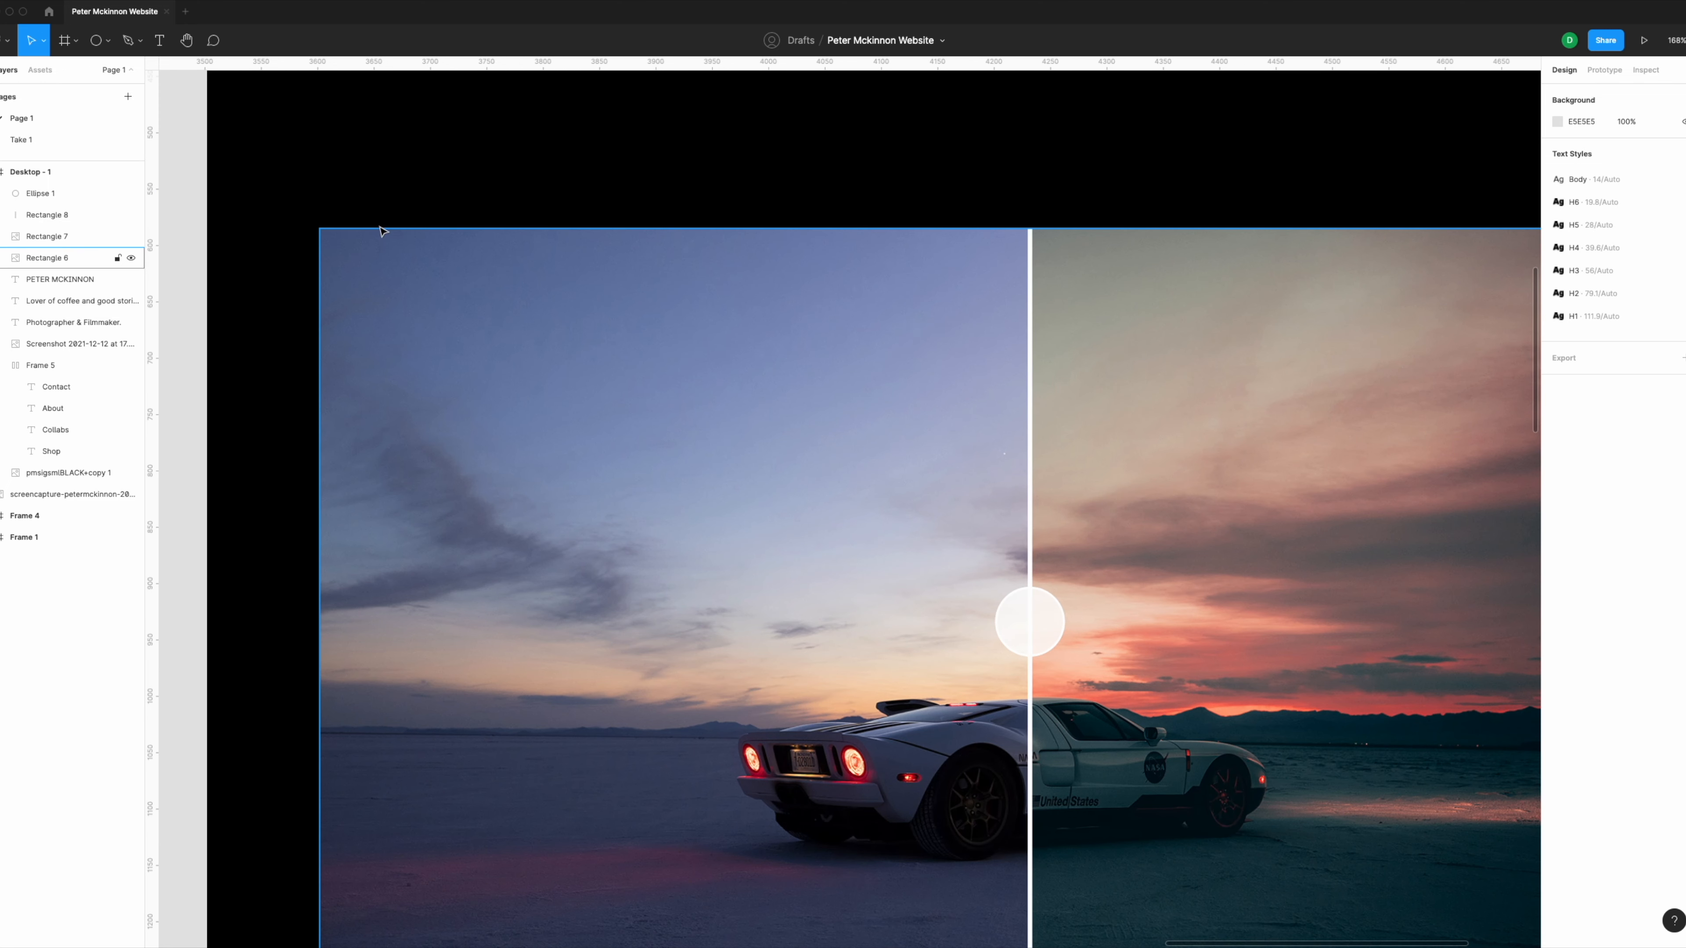
key("t")
left_click_drag(776, 373, 1013, 472)
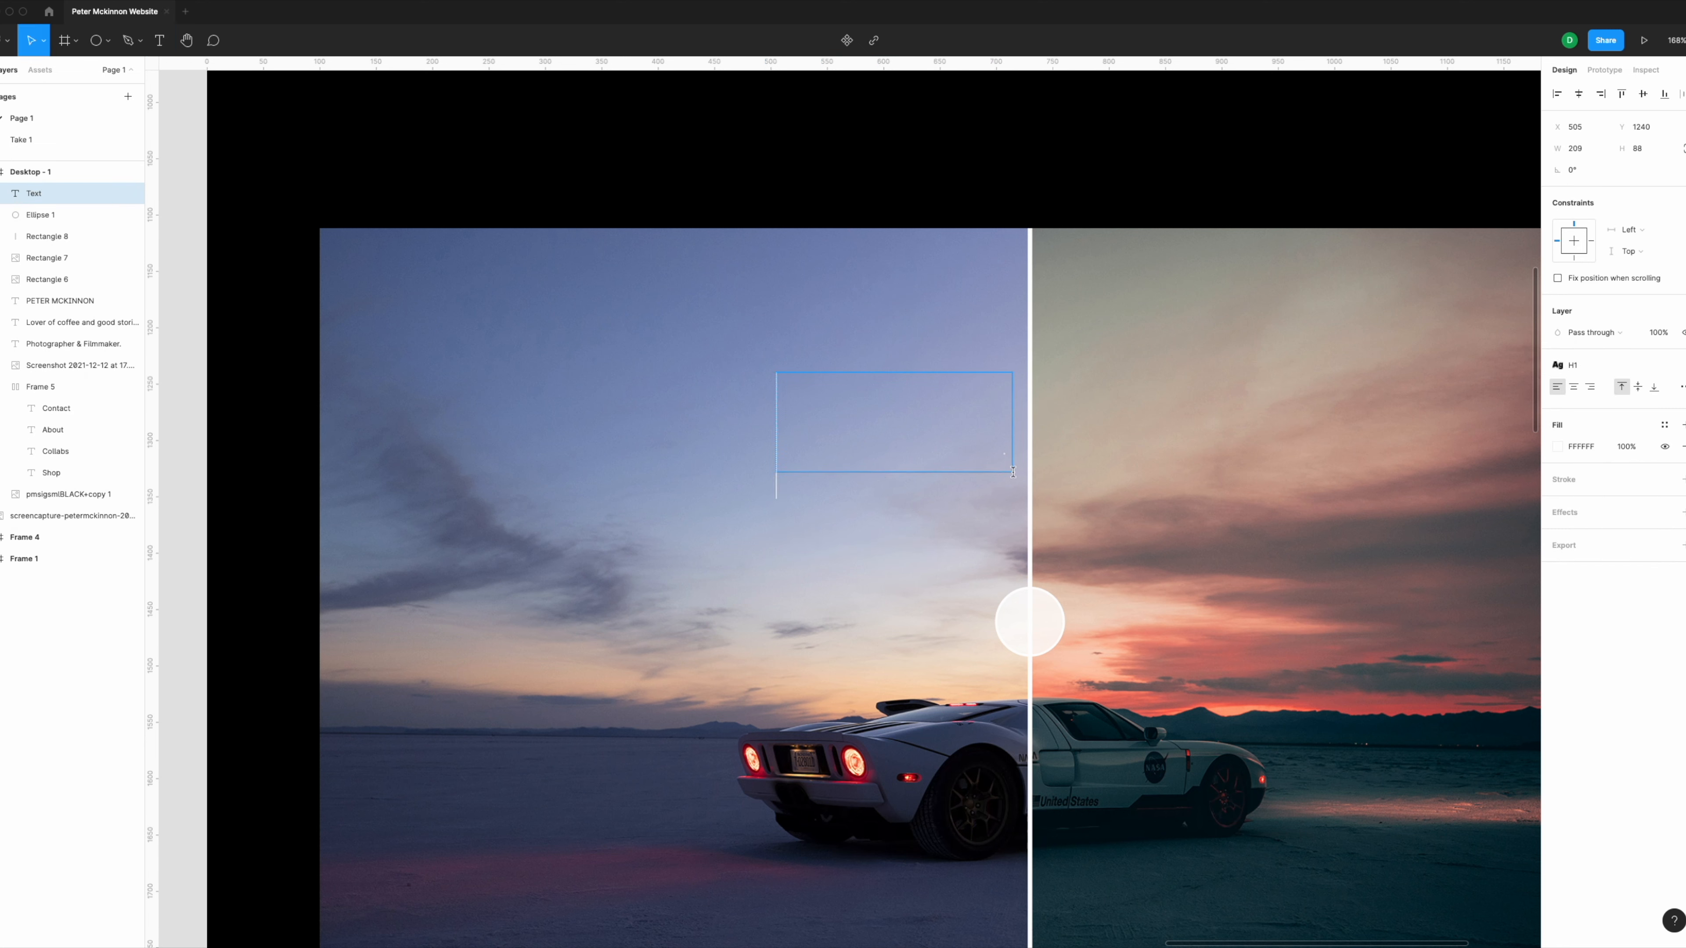
type(">")
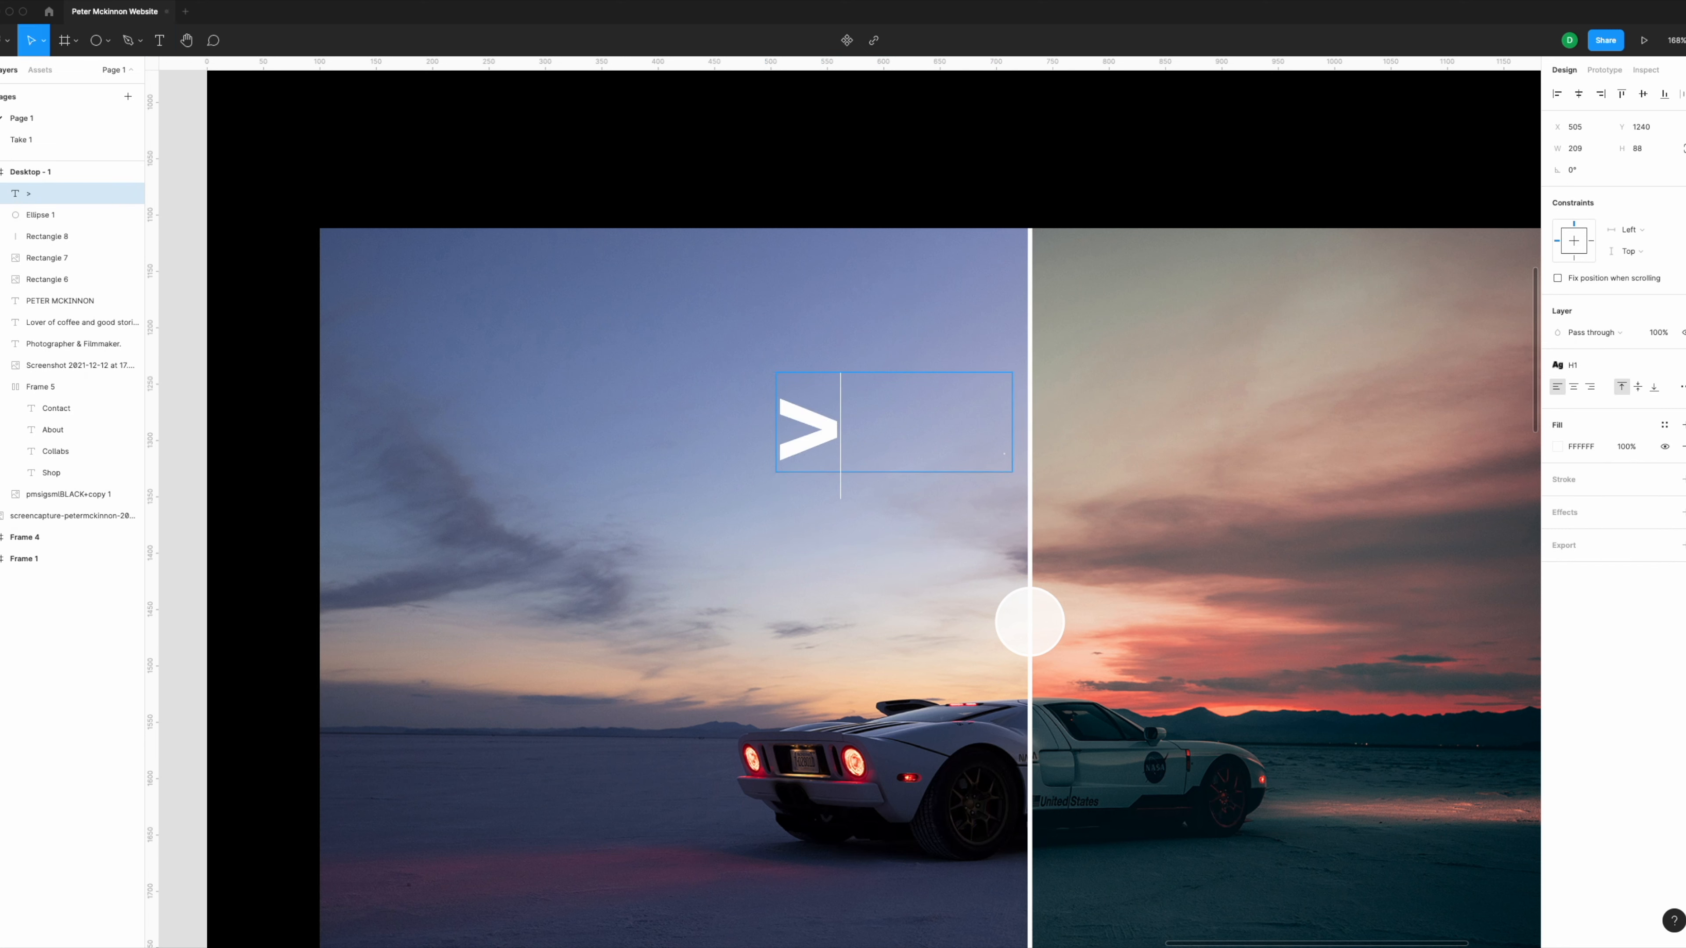
key("Escape")
left_click_drag(840, 425, 1164, 621)
Step: Set the ">" text's font to Stay Dreaming and move it closer to the circle, at about X 774, Y 1387
left_click(1671, 365)
left_click(1684, 366)
left_click(1614, 393)
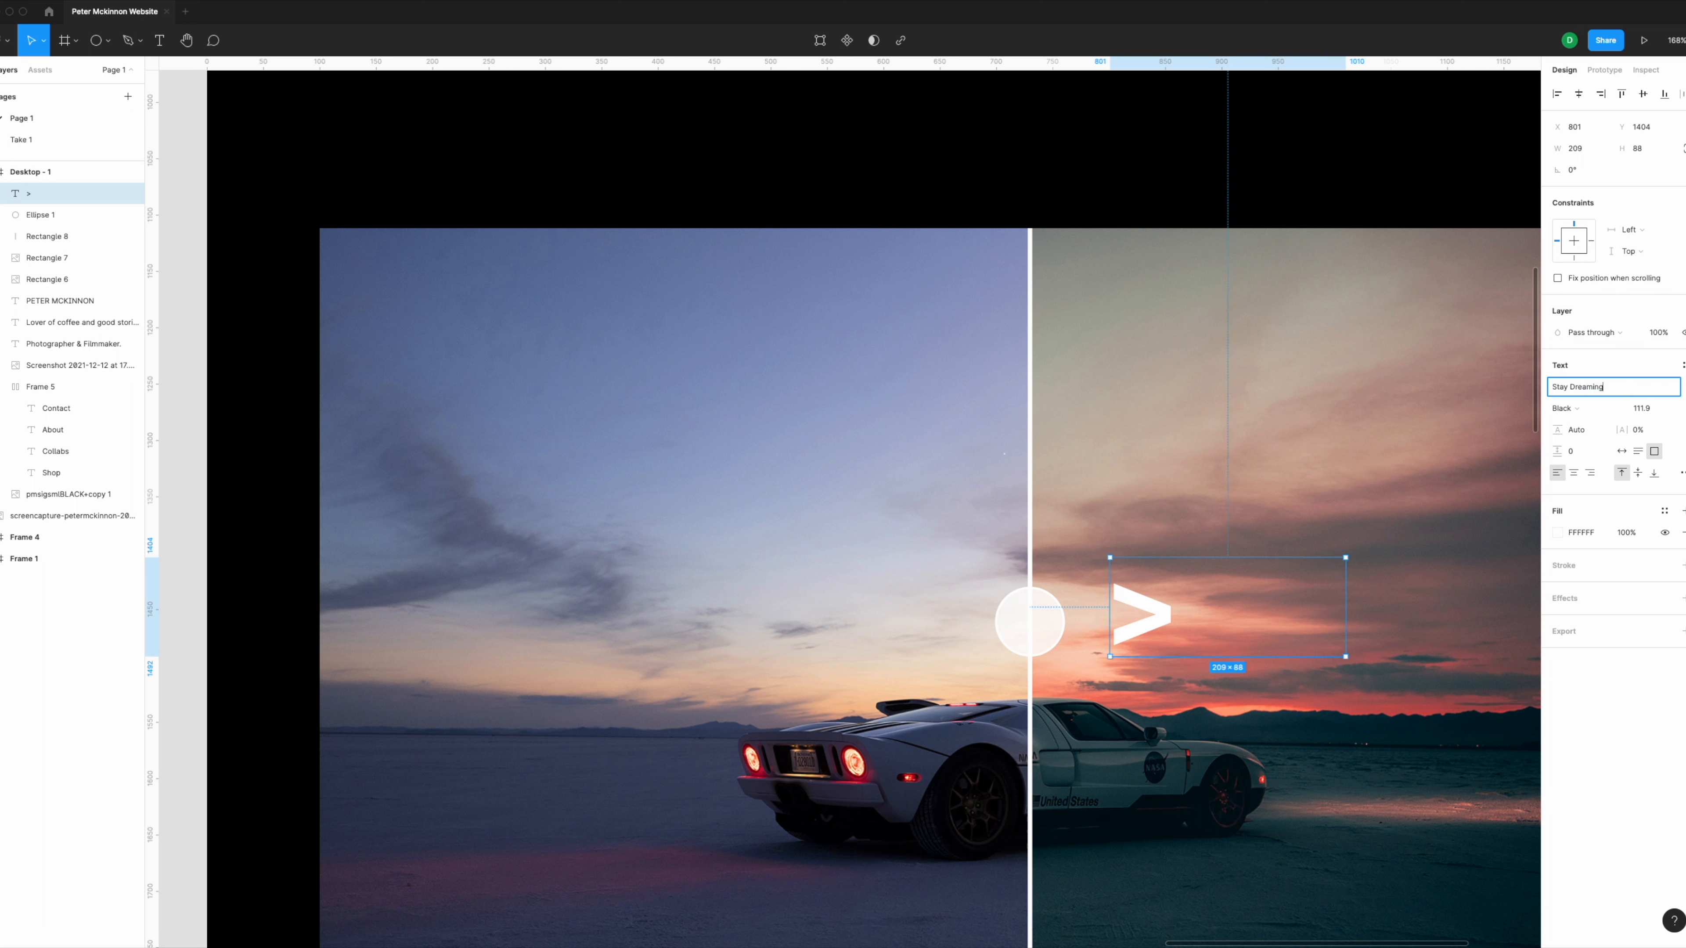
key("Return")
left_click_drag(1153, 636, 1122, 617)
scroll(1122, 615, "up", 5)
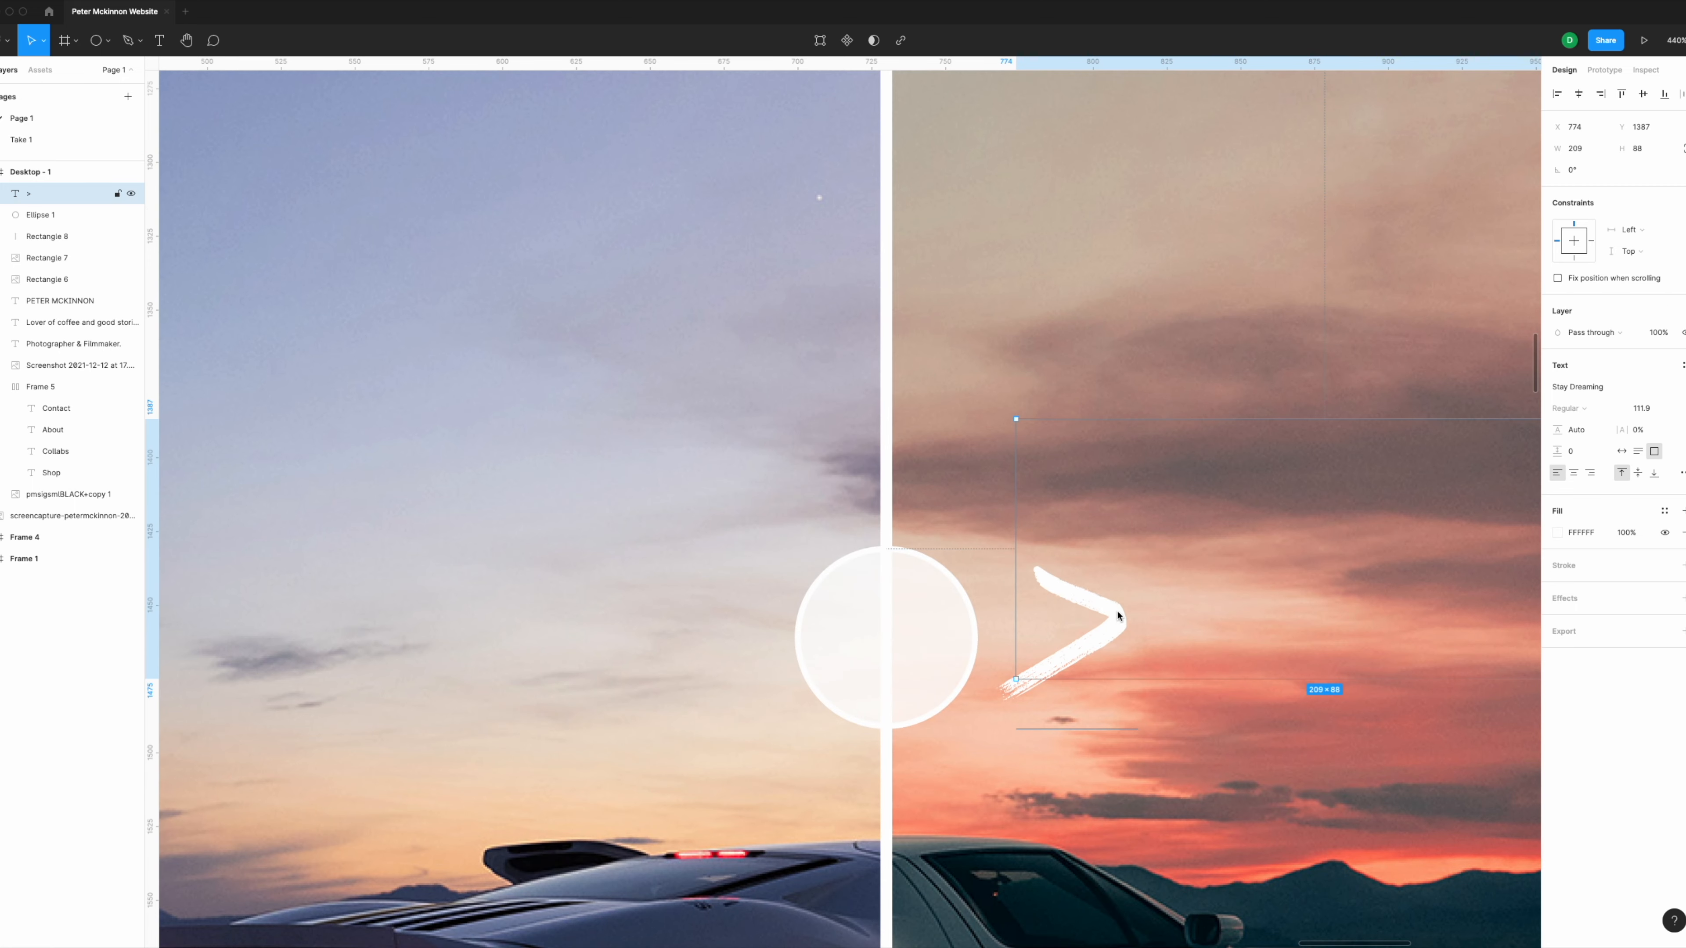
Step: Convert the ">" text into a vector shape and nudge it level with the circle
right_click(1118, 616)
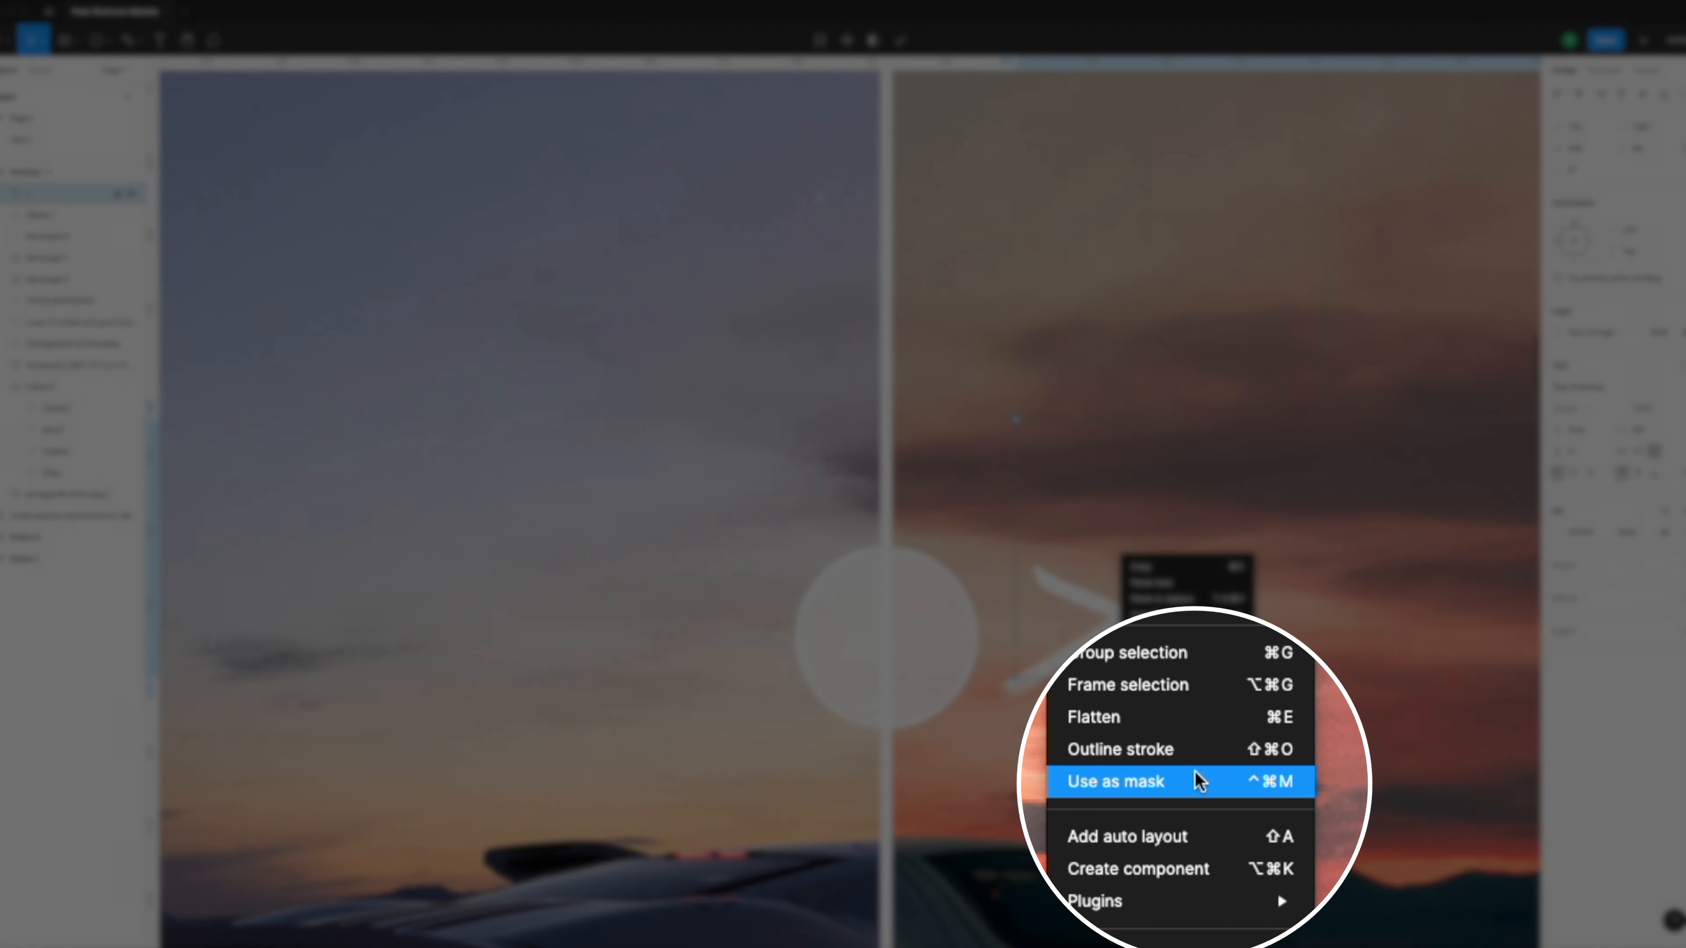
left_click(1198, 766)
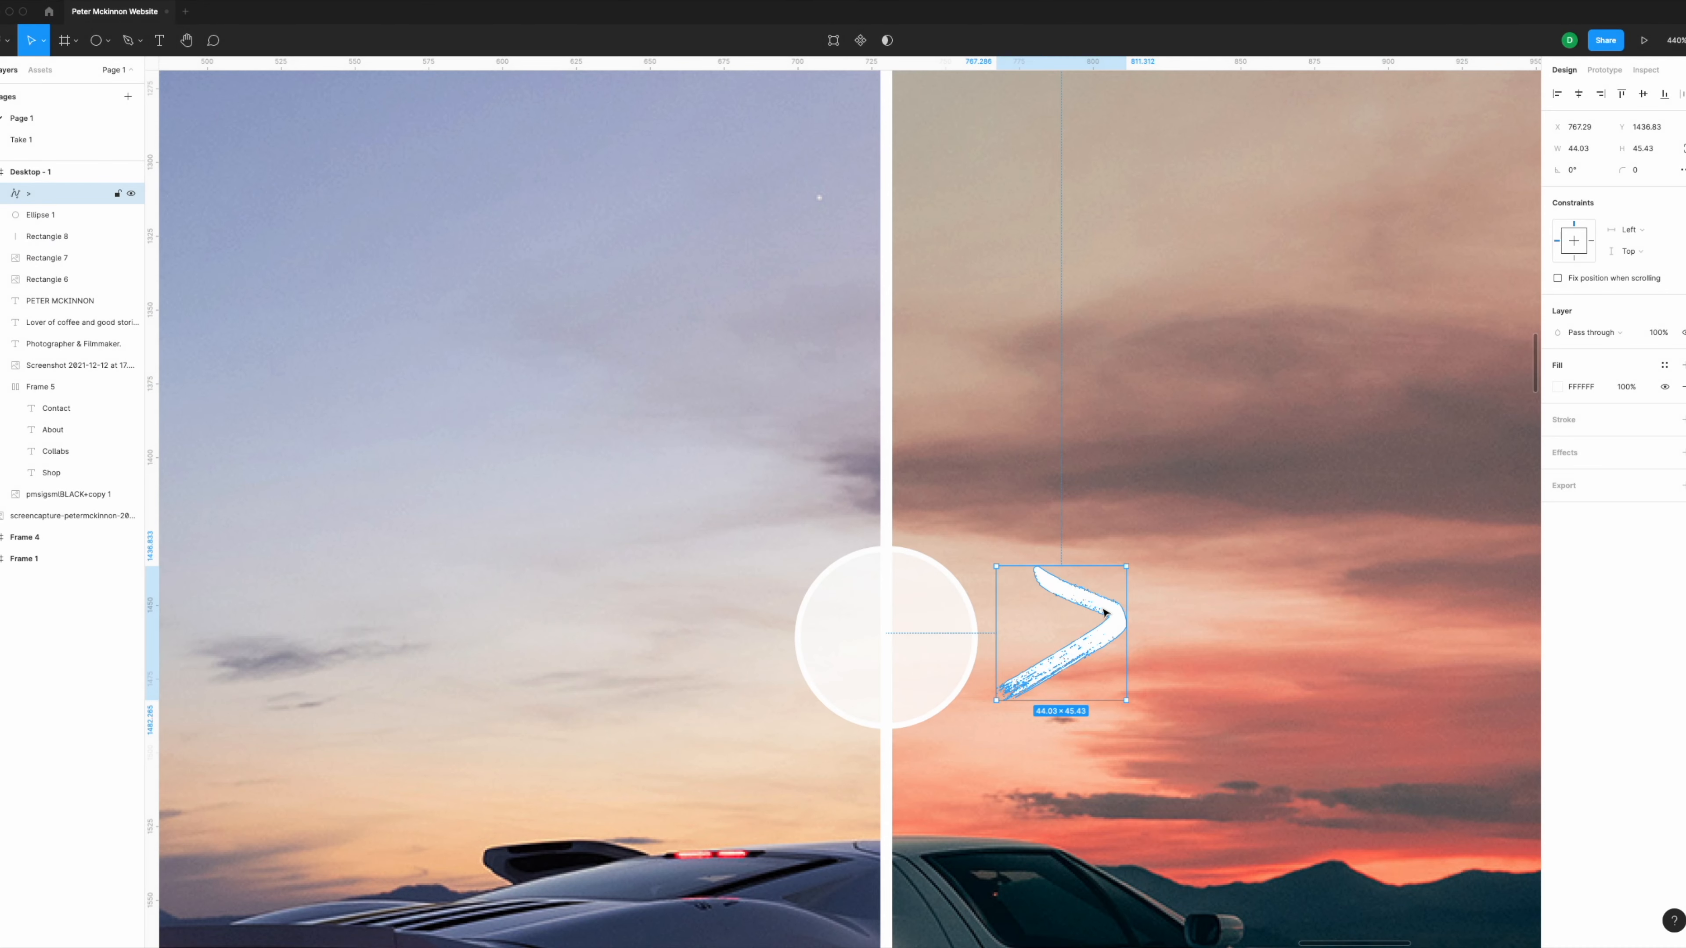
left_click_drag(1113, 616, 1105, 622)
Step: Duplicate the arrow to the left side of the circle, flip the copy horizontally and place it at about X 697, Y 1442
left_click_drag(1112, 619, 742, 591)
right_click(742, 591)
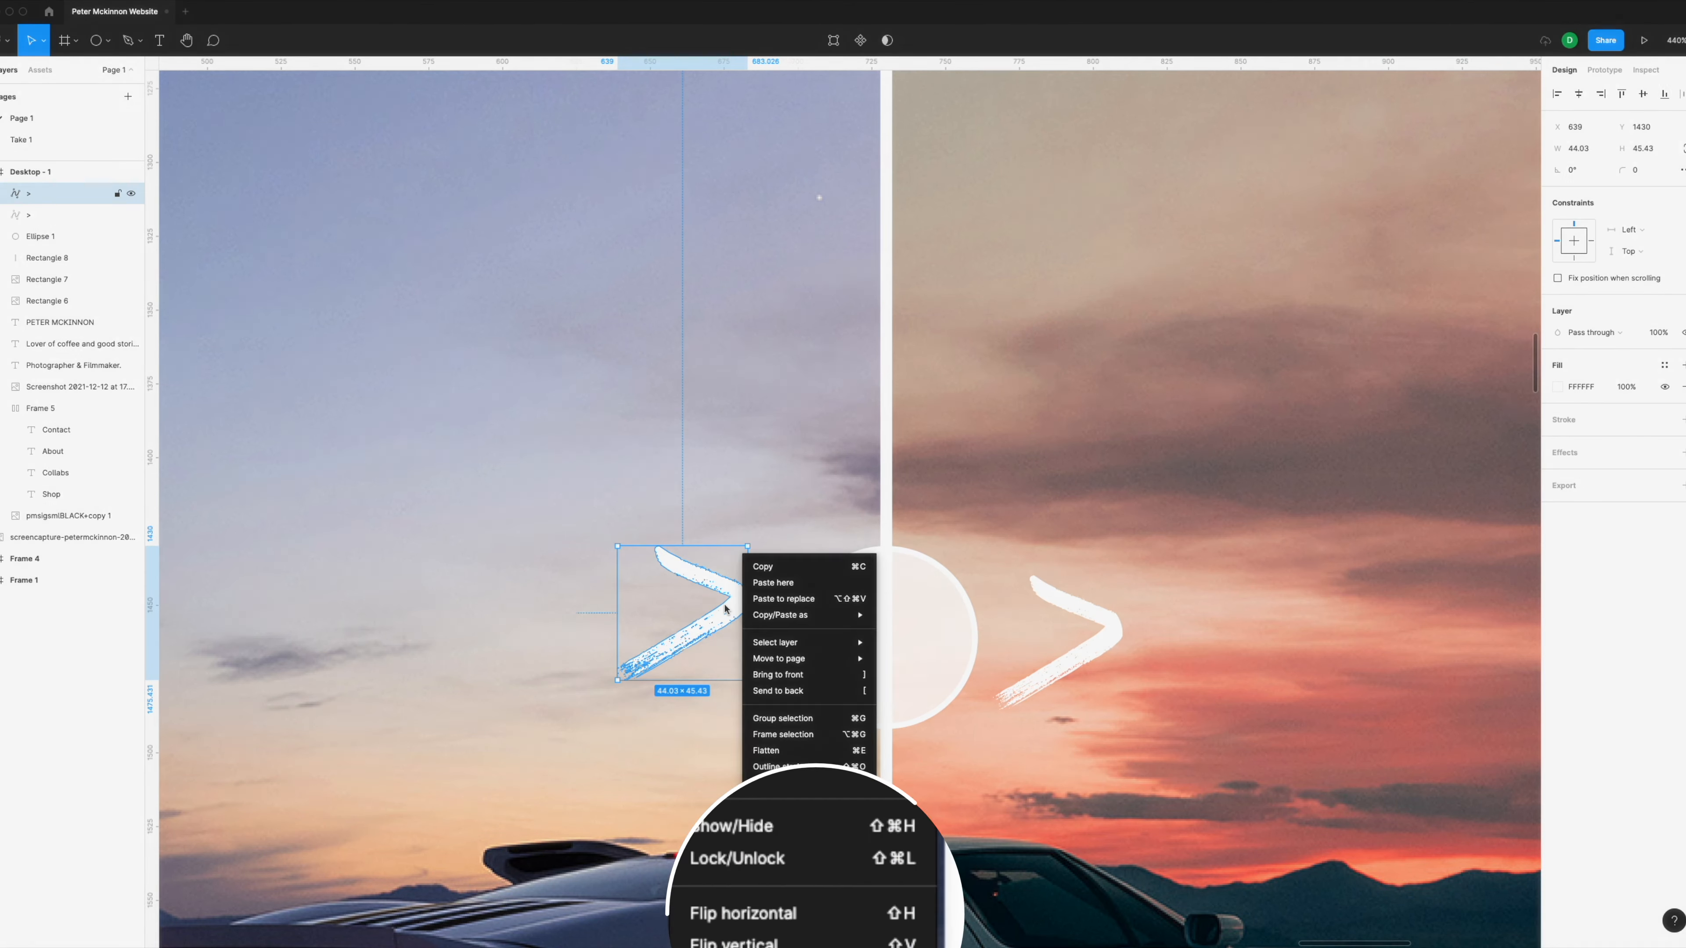
left_click(843, 915)
left_click_drag(649, 604, 697, 623)
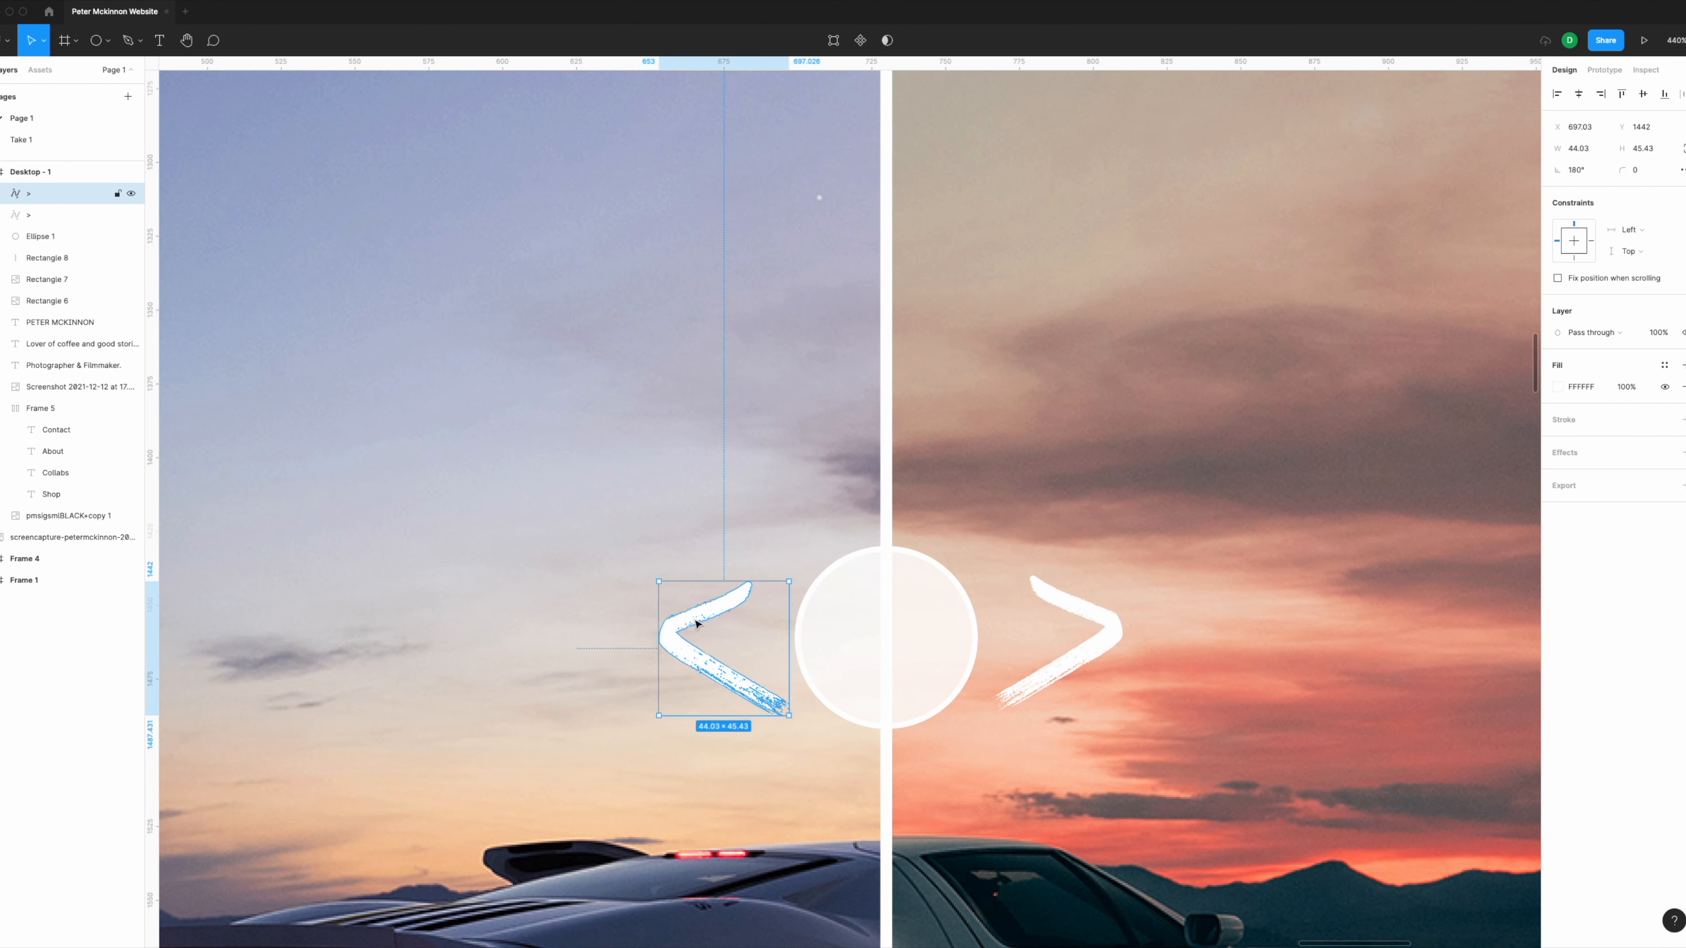
Step: Align the right arrow with the circle and the left arrow at X 766, Y 1442
scroll(1101, 717, "down", 5)
left_click_drag(1095, 672, 1094, 674)
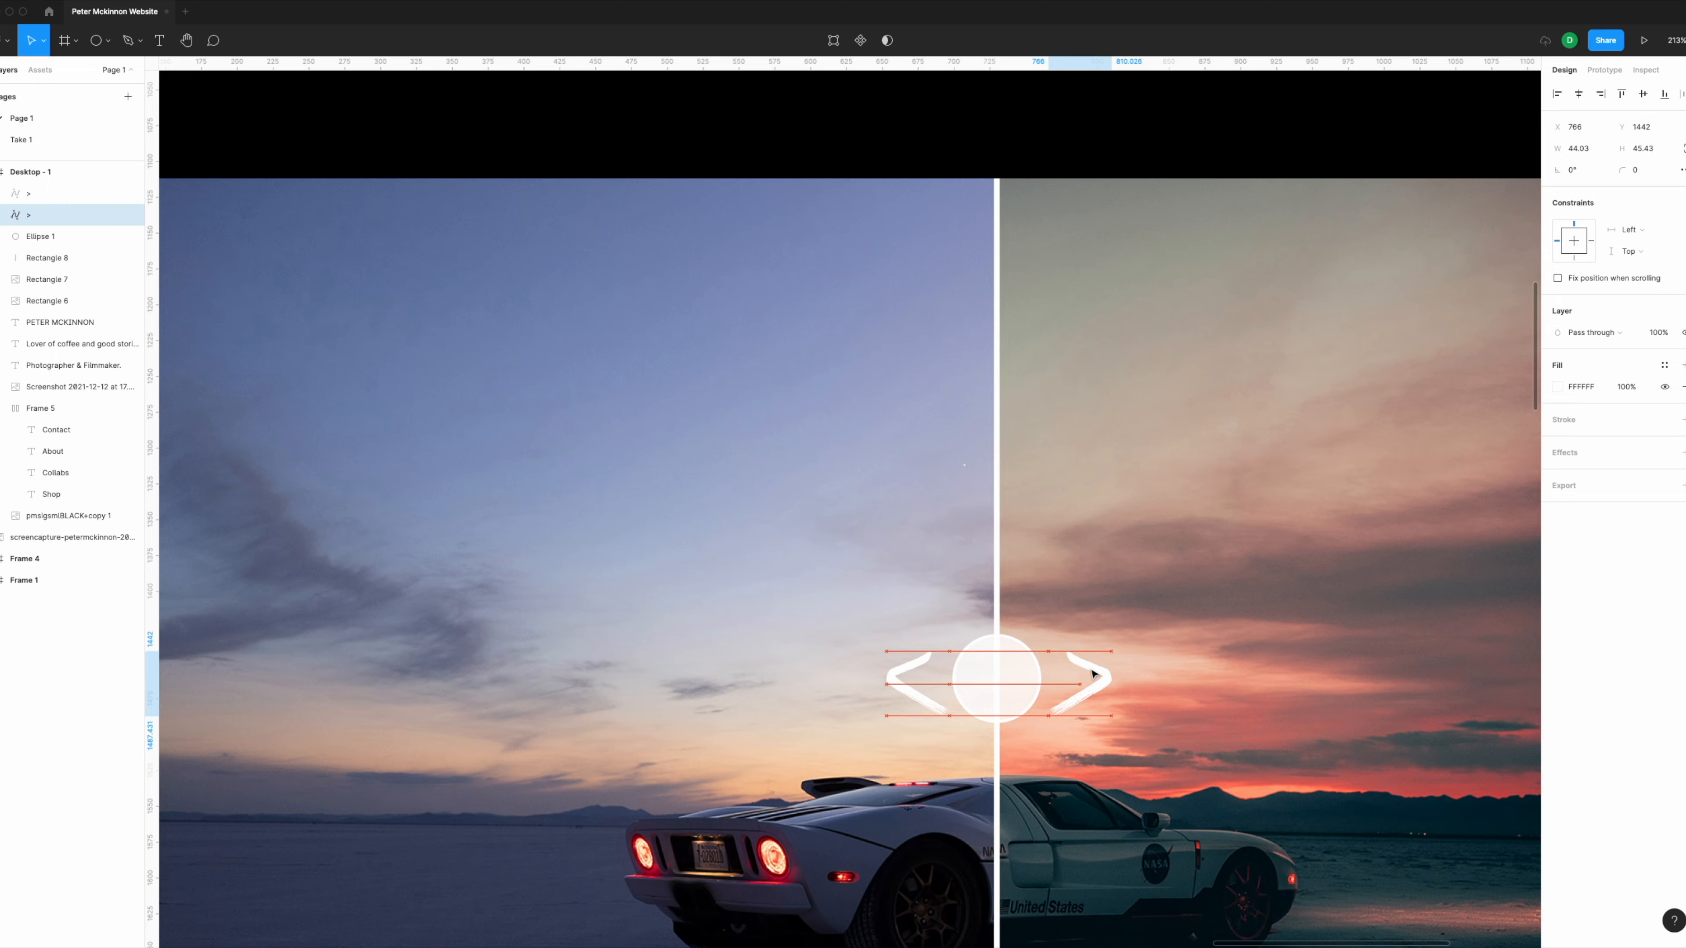
scroll(1093, 669, "up", 5)
scroll(1094, 585, "down", 8)
left_click(1153, 676)
scroll(1175, 772, "down", 2)
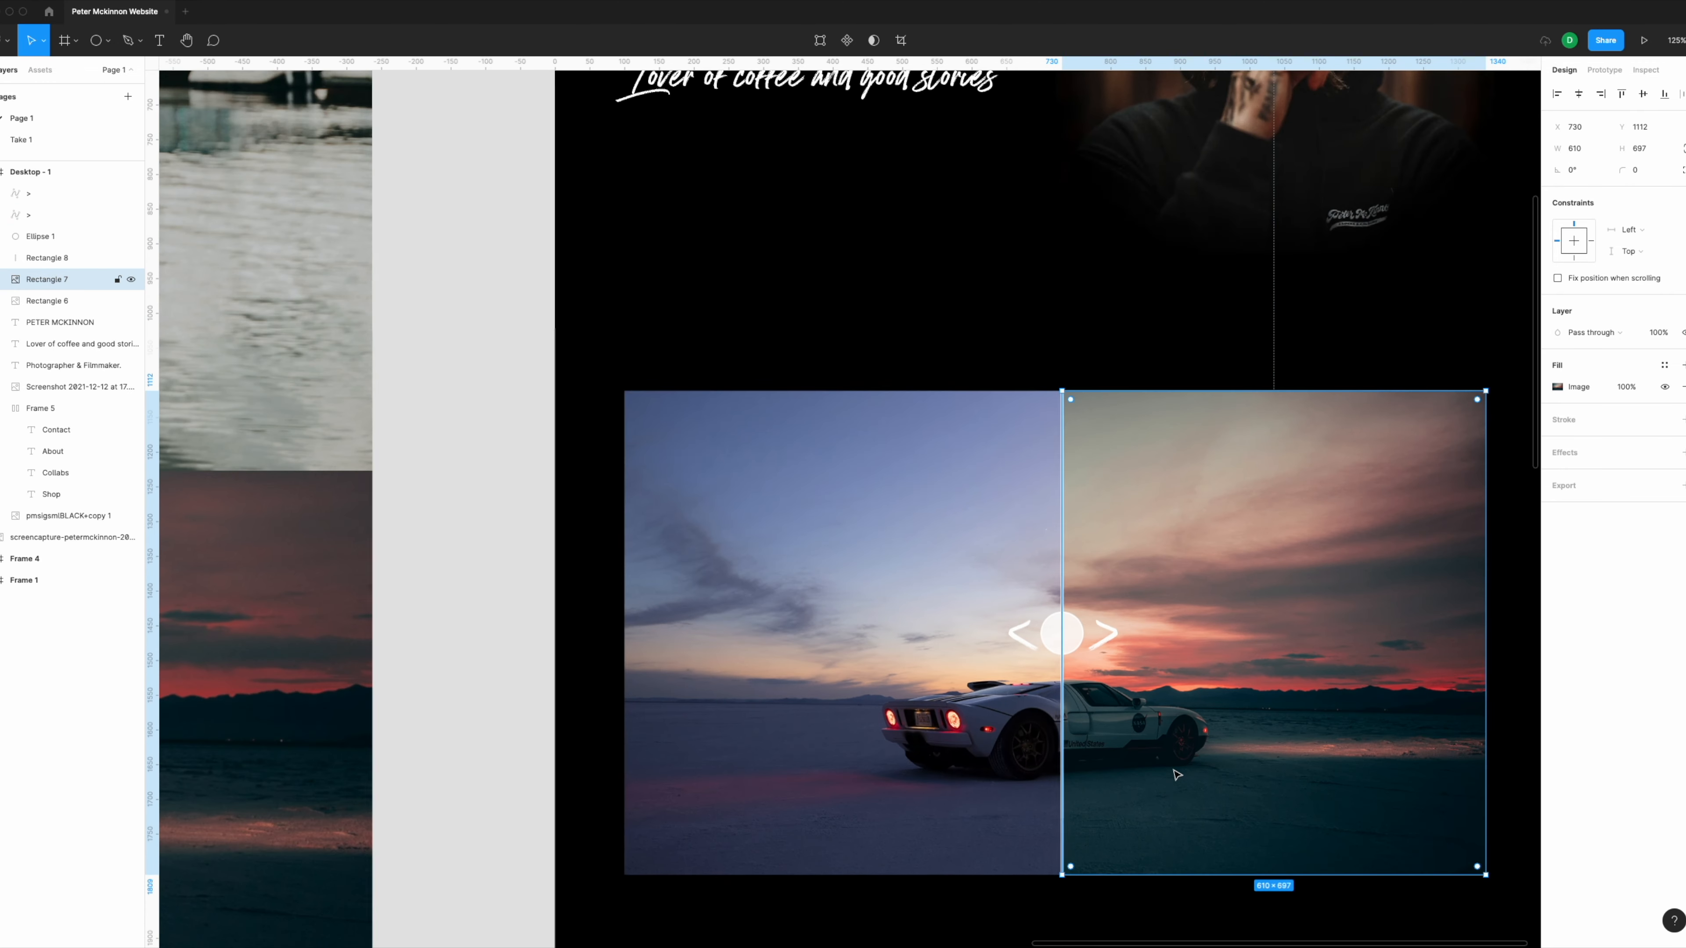
left_click(1161, 894)
scroll(1168, 863, "down", 4)
scroll(1174, 825, "down", 4)
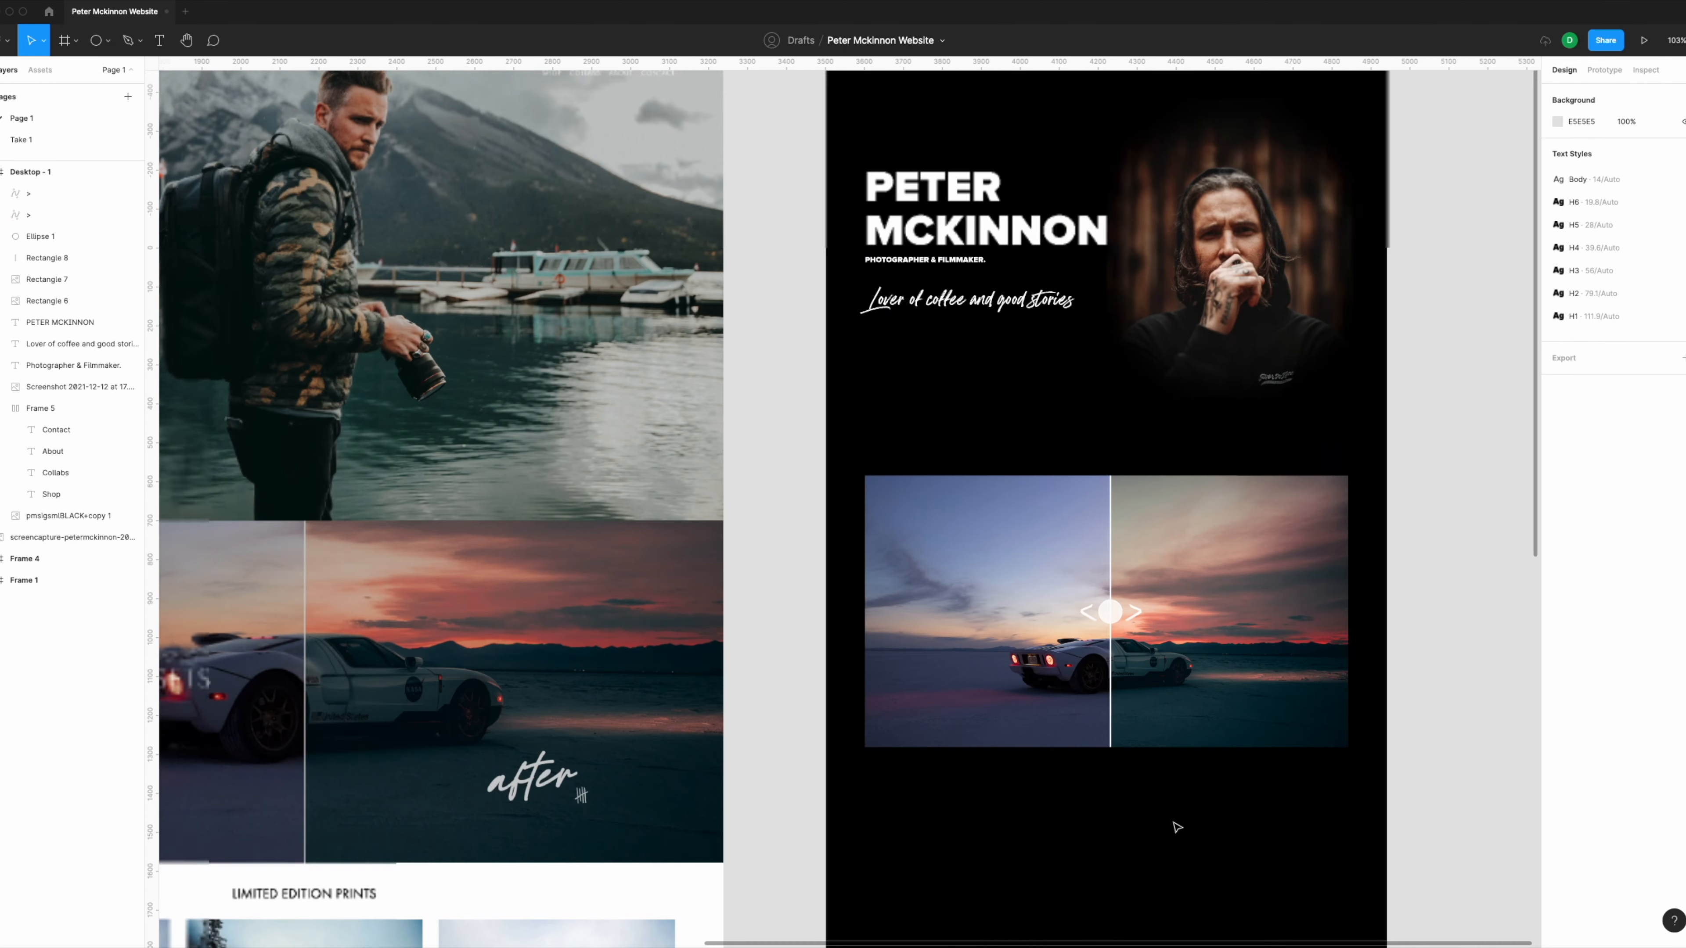
Step: Shrink the left arrow proportionally to about 26 by 26
scroll(1089, 607, "up", 8)
left_click(1091, 619)
left_click_drag(1119, 605, 1081, 642)
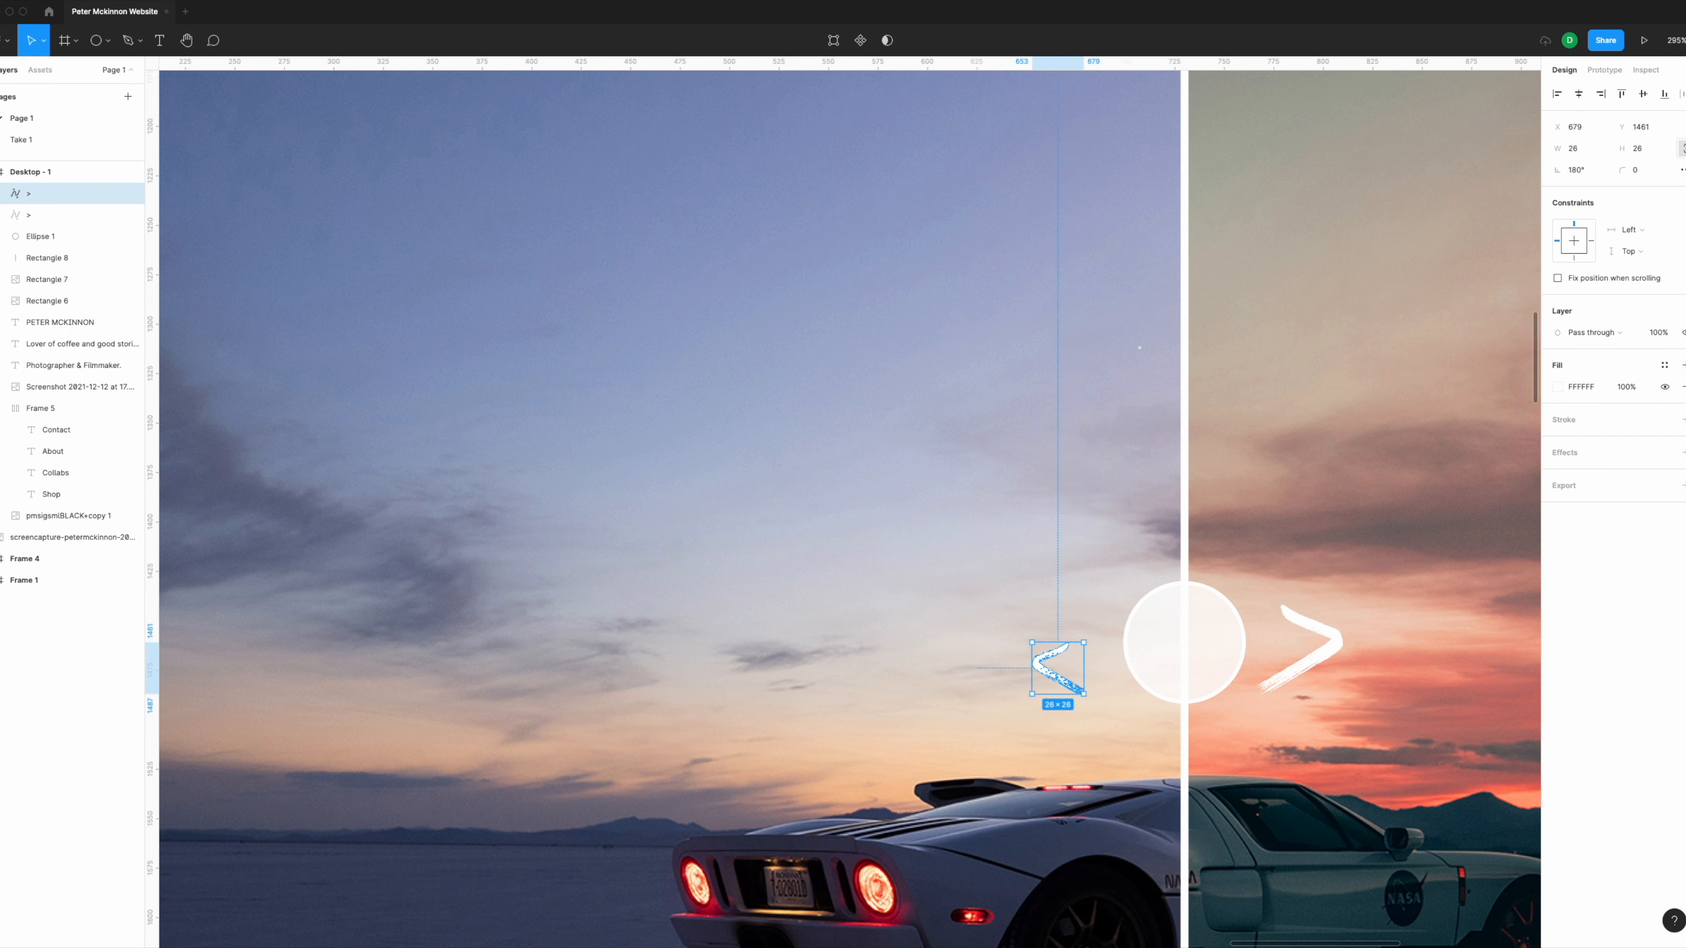
key("Return")
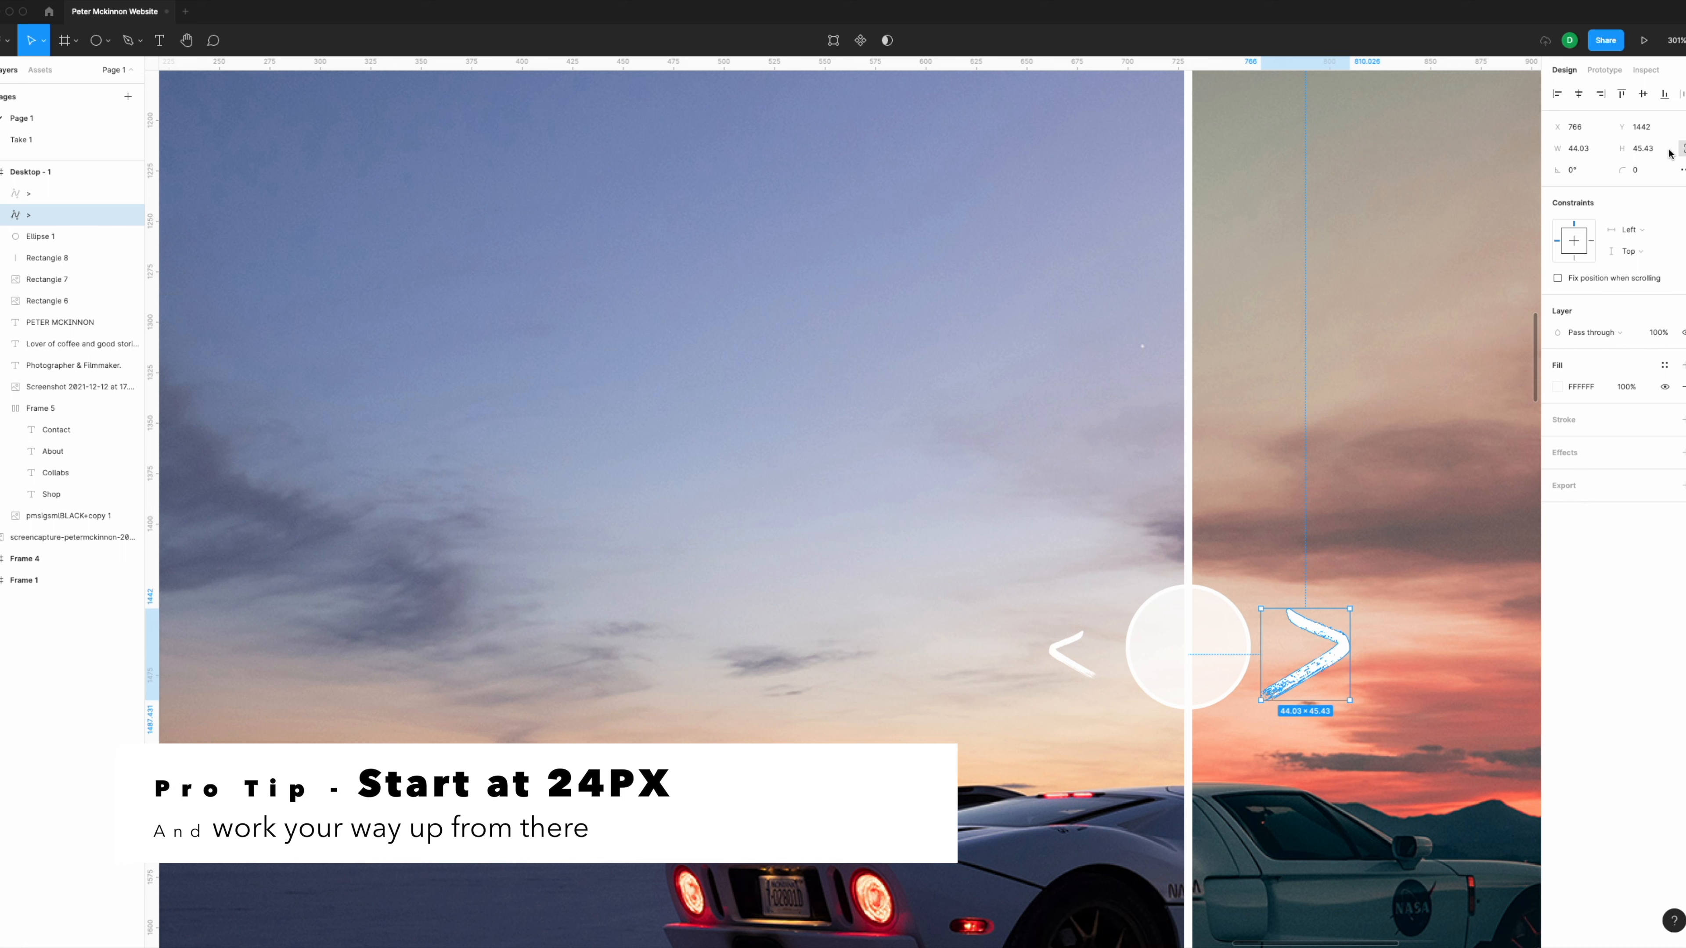
Step: Resize the right arrow proportionally to a height of 24 and place it beside the circle at X 771, Y 1453
left_click(1651, 149)
type("24")
key("Return")
scroll(1259, 618, "up", 5)
left_click_drag(1259, 618, 1272, 650)
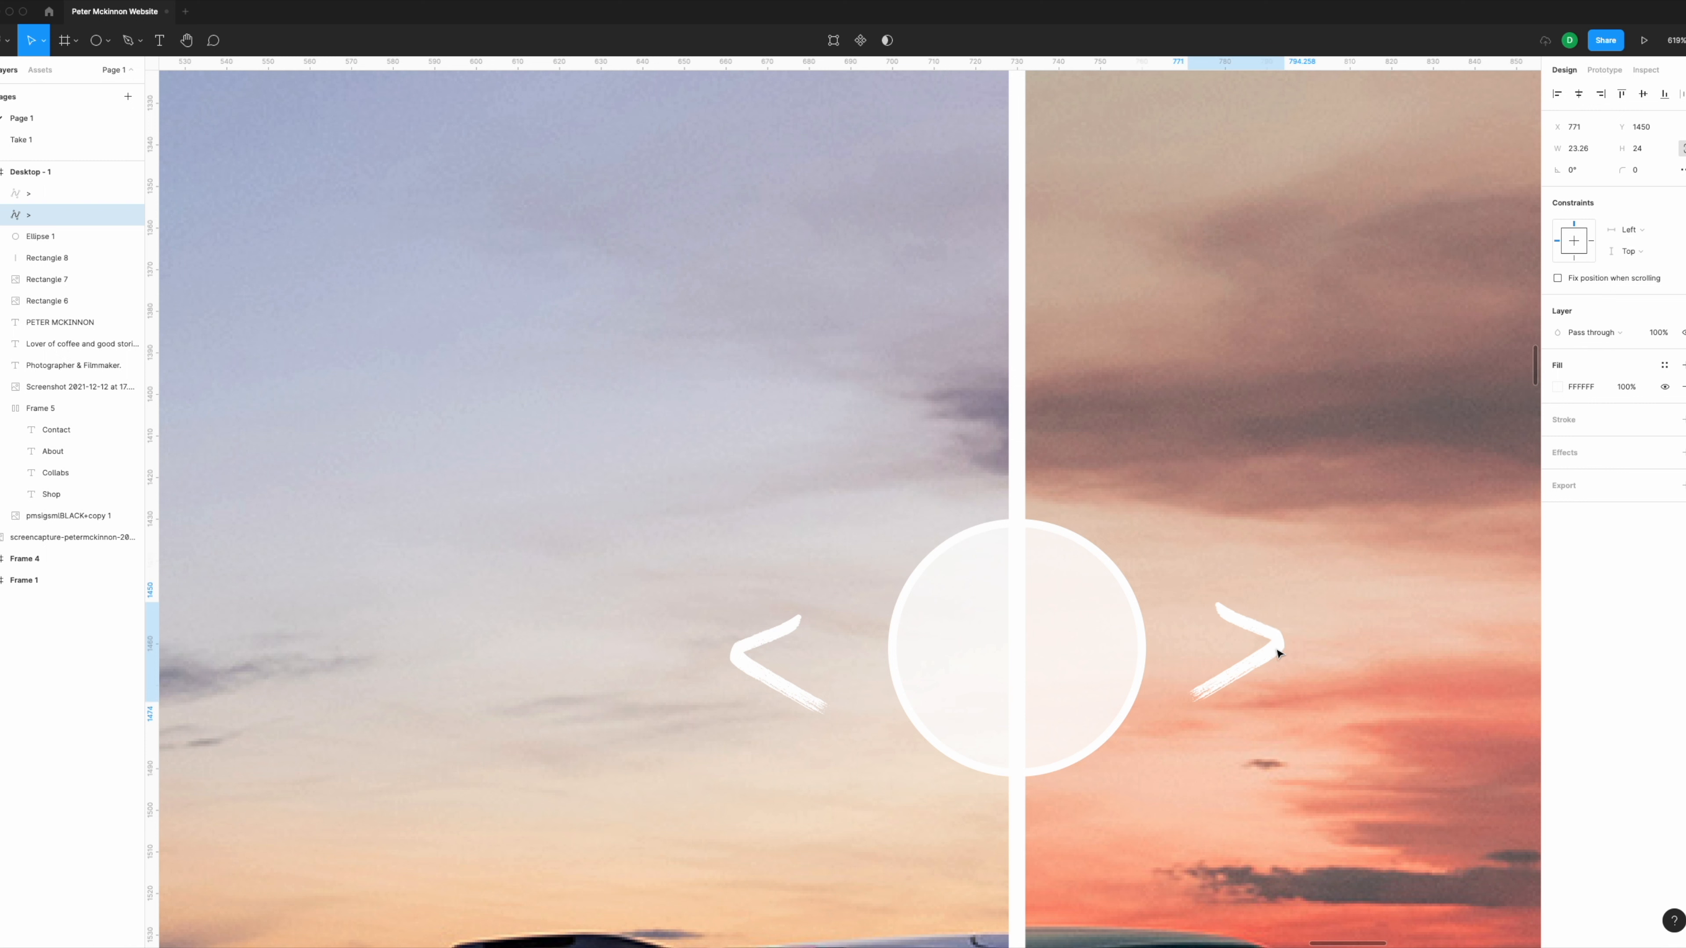
left_click_drag(1280, 655, 1281, 665)
scroll(1271, 651, "down", 2)
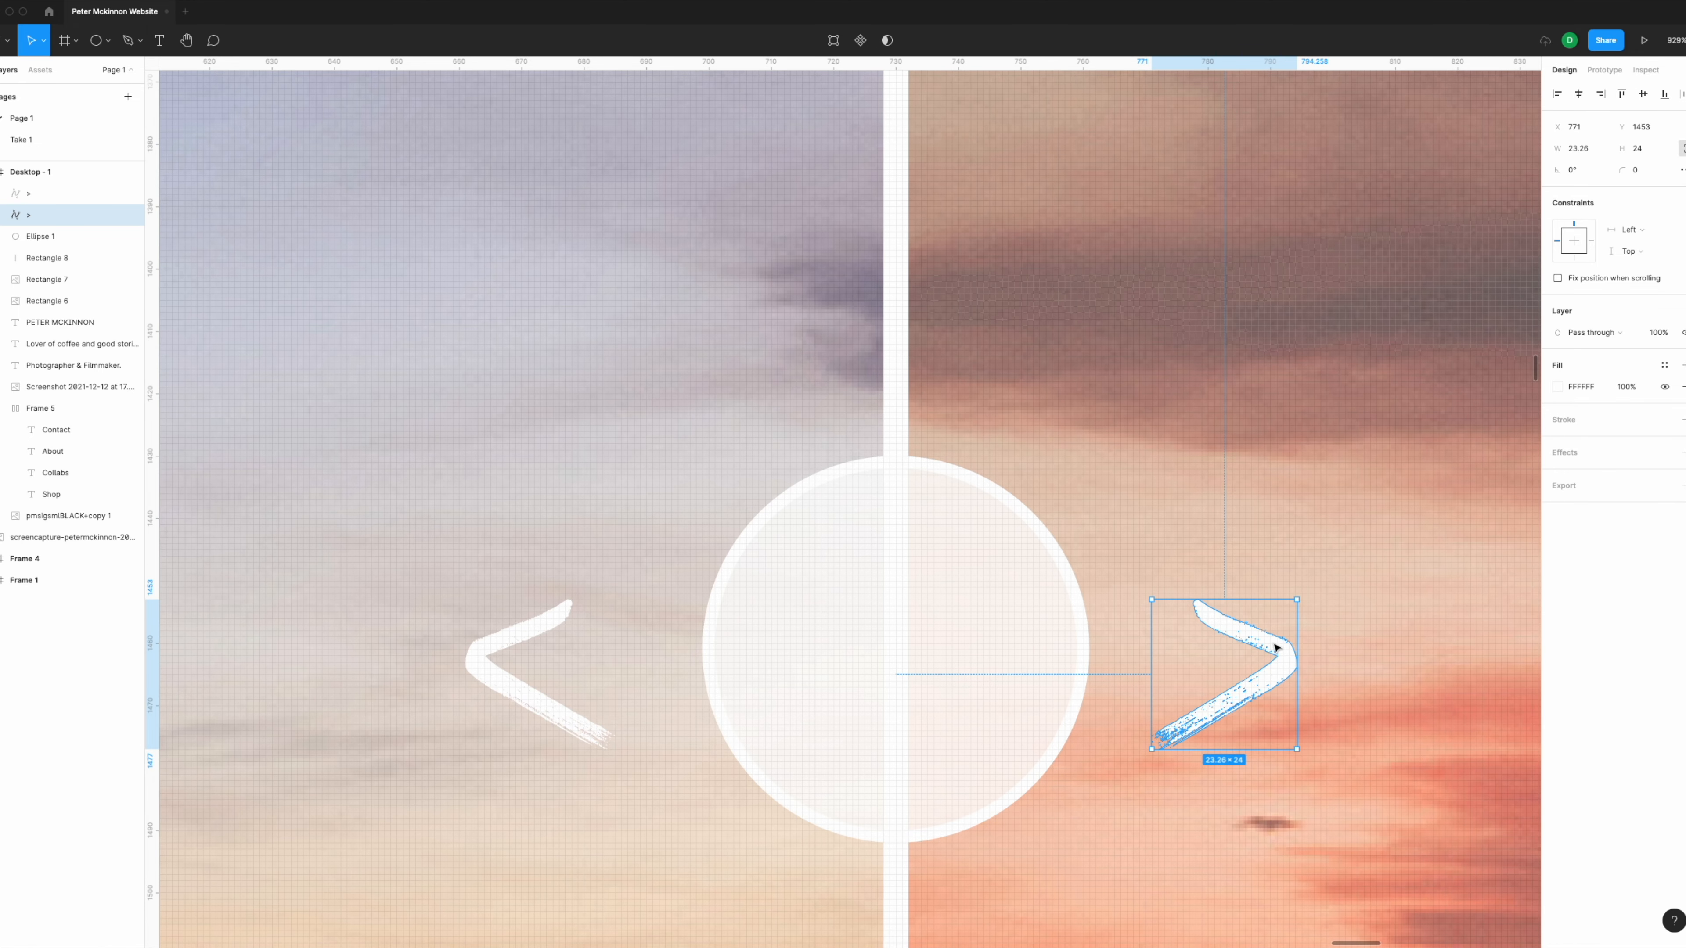
Step: Level both arrows with the circle at Y 1451, with the left one at X 688 and the right one at X 767
left_click_drag(538, 632, 538, 614)
scroll(1168, 644, "down", 5)
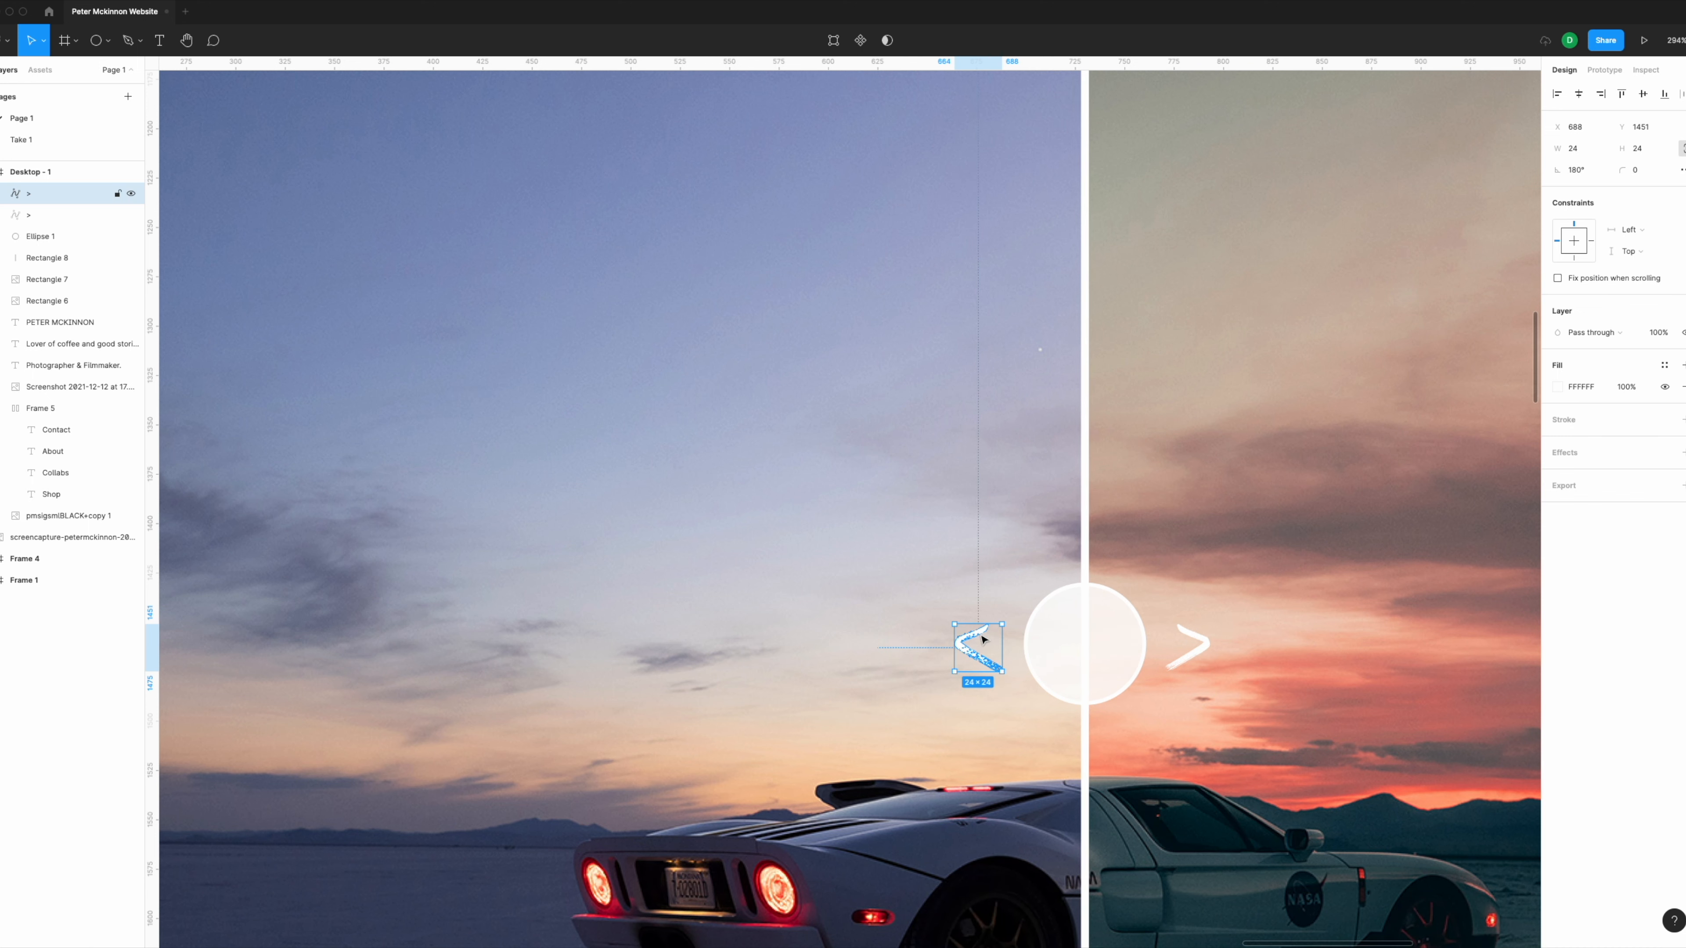
left_click(1195, 645)
scroll(1202, 644, "down", 5)
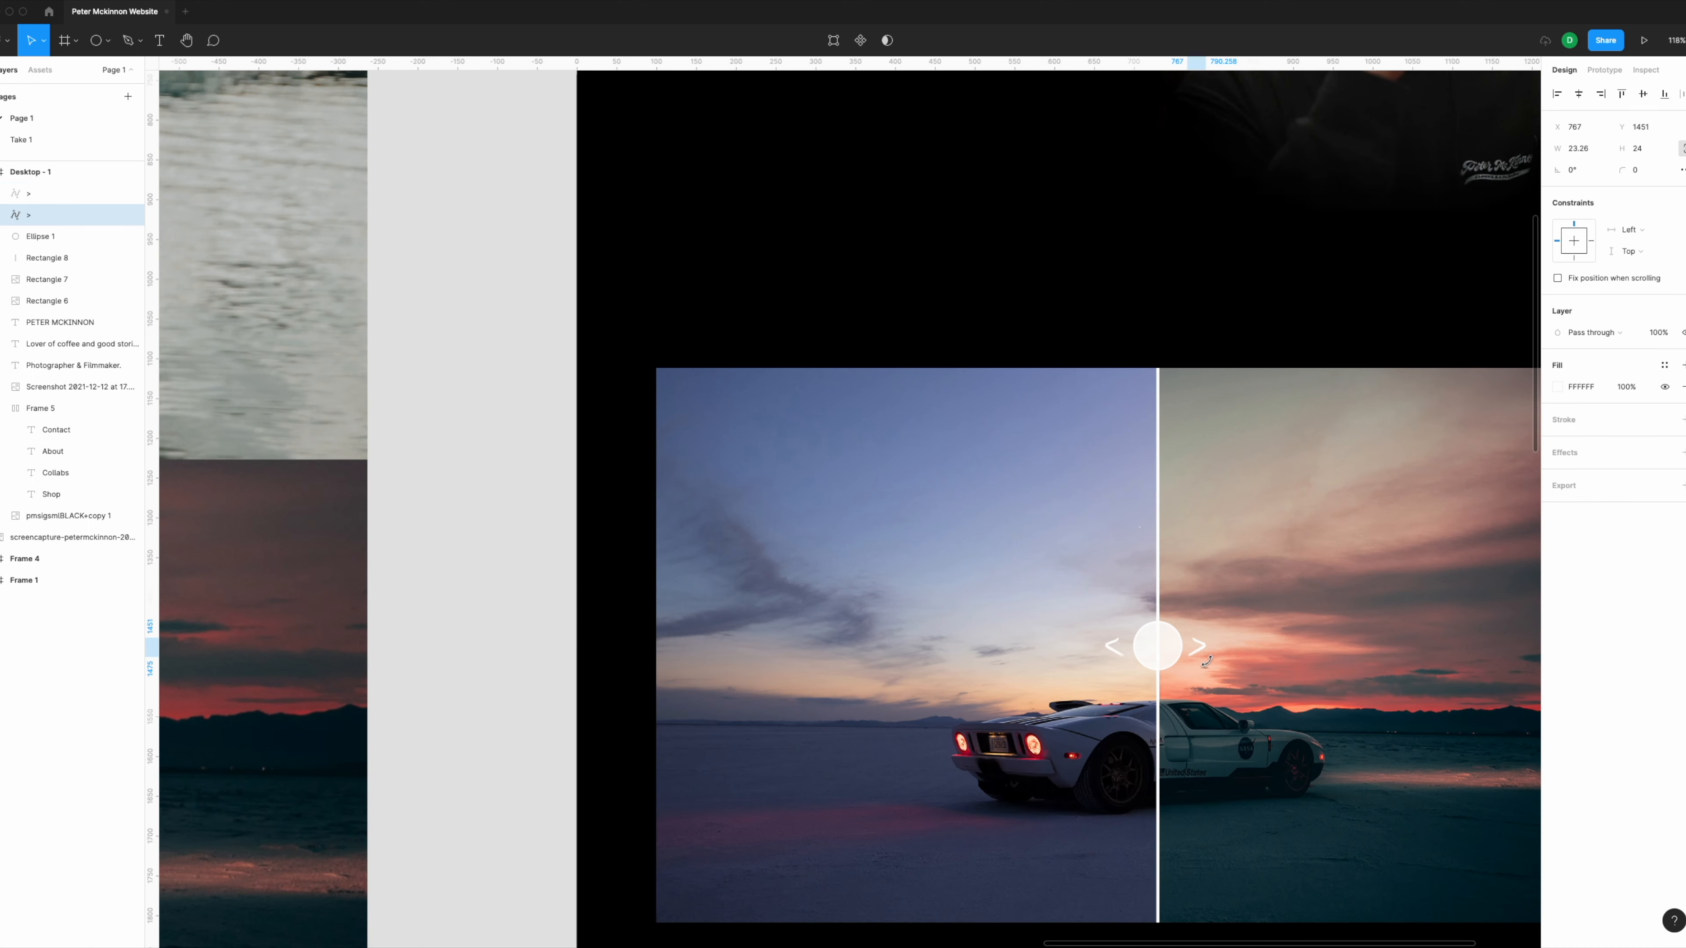
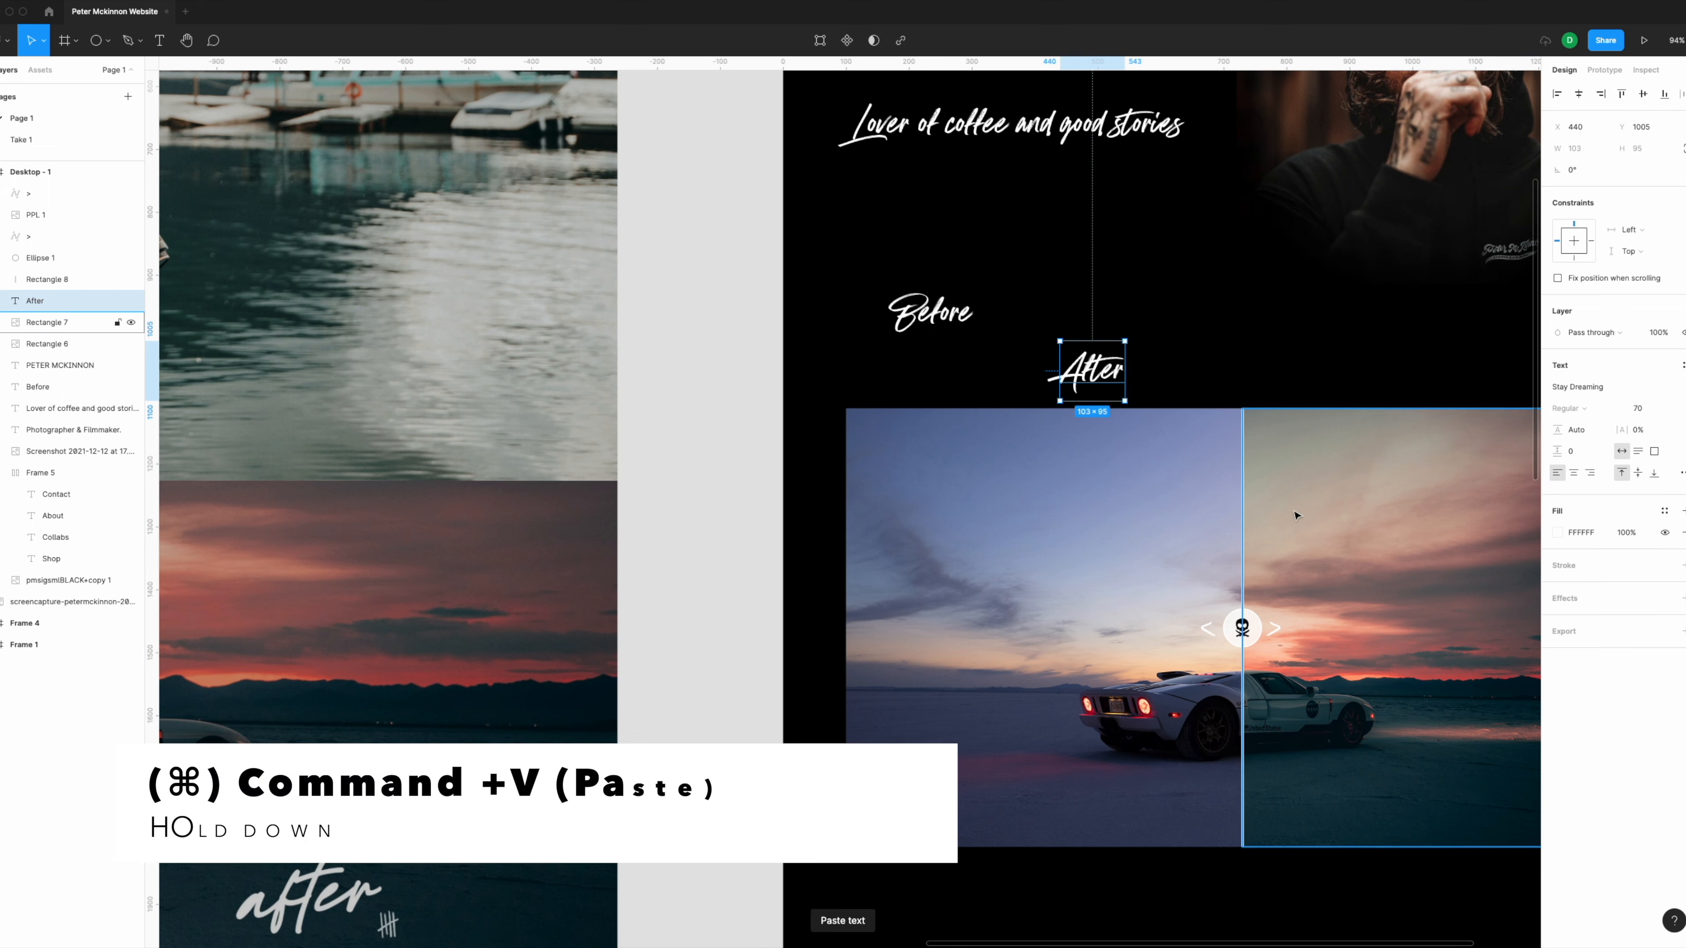
Step: Move the "After" text into the lower right corner of the sunset photo at X 1194, Y 1682
left_click_drag(1062, 368, 1450, 704)
scroll(1183, 649, "right", 4)
scroll(1183, 649, "down", 1)
left_click_drag(1229, 672, 1312, 747)
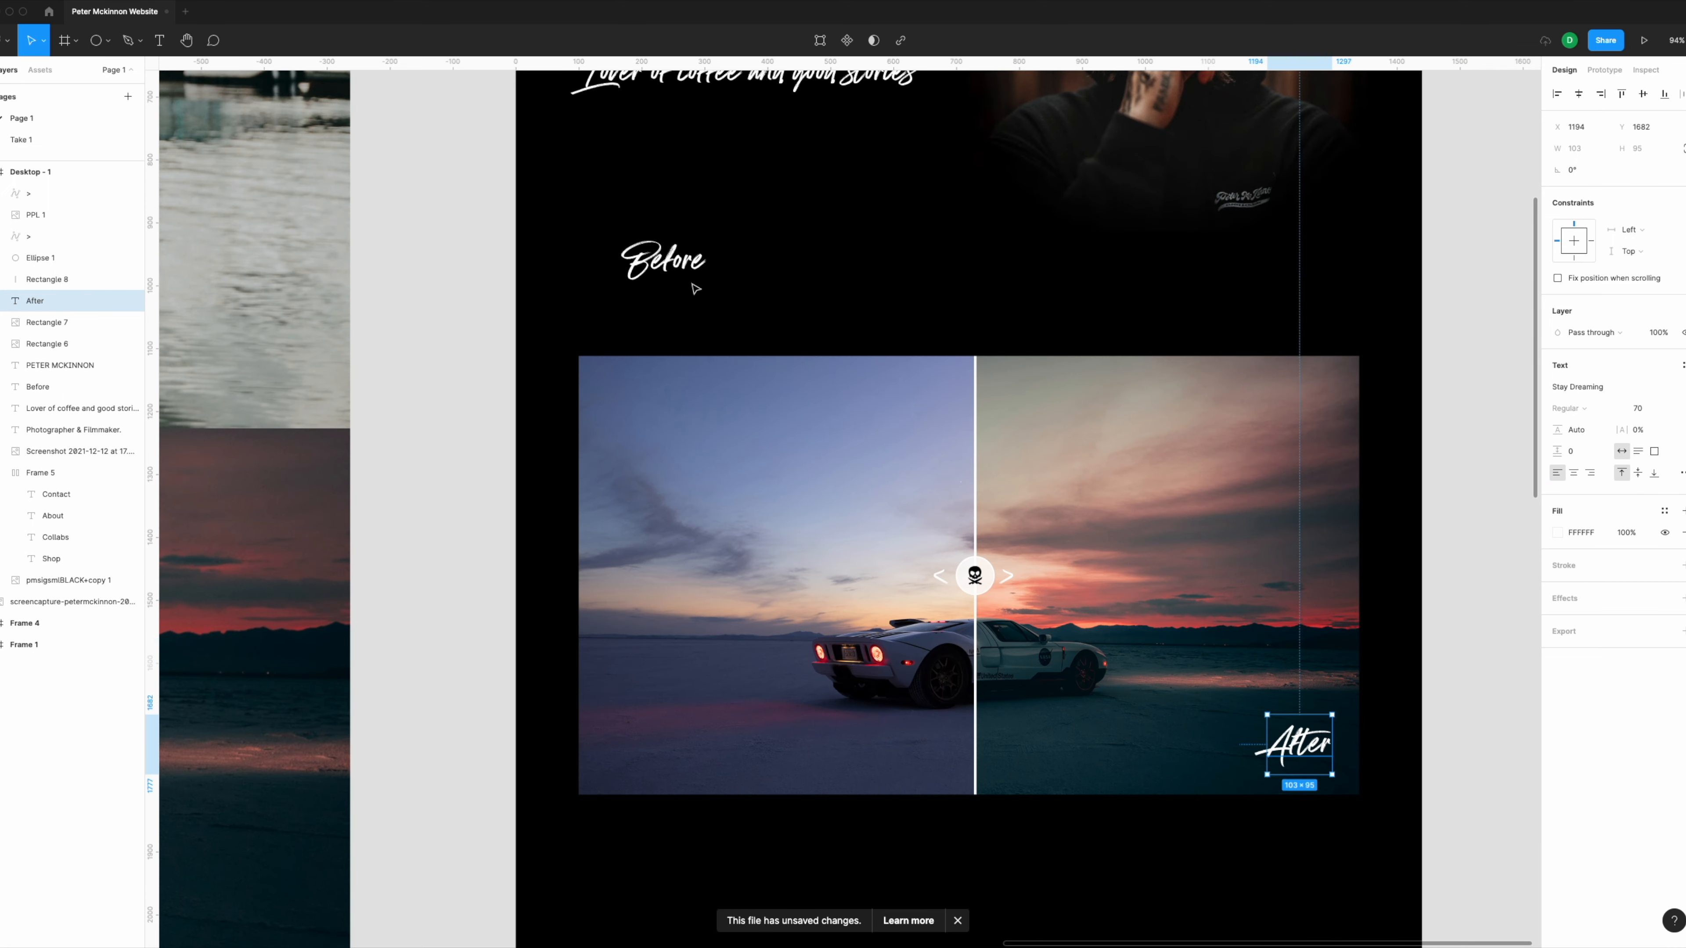
Step: Cut the "Before" text, paste it above the before photo's layer and place it in the photo's lower left corner at X 153, Y 1664
left_click(664, 260)
key("super+x")
left_click(718, 479)
key("super+v")
left_click_drag(681, 269, 668, 734)
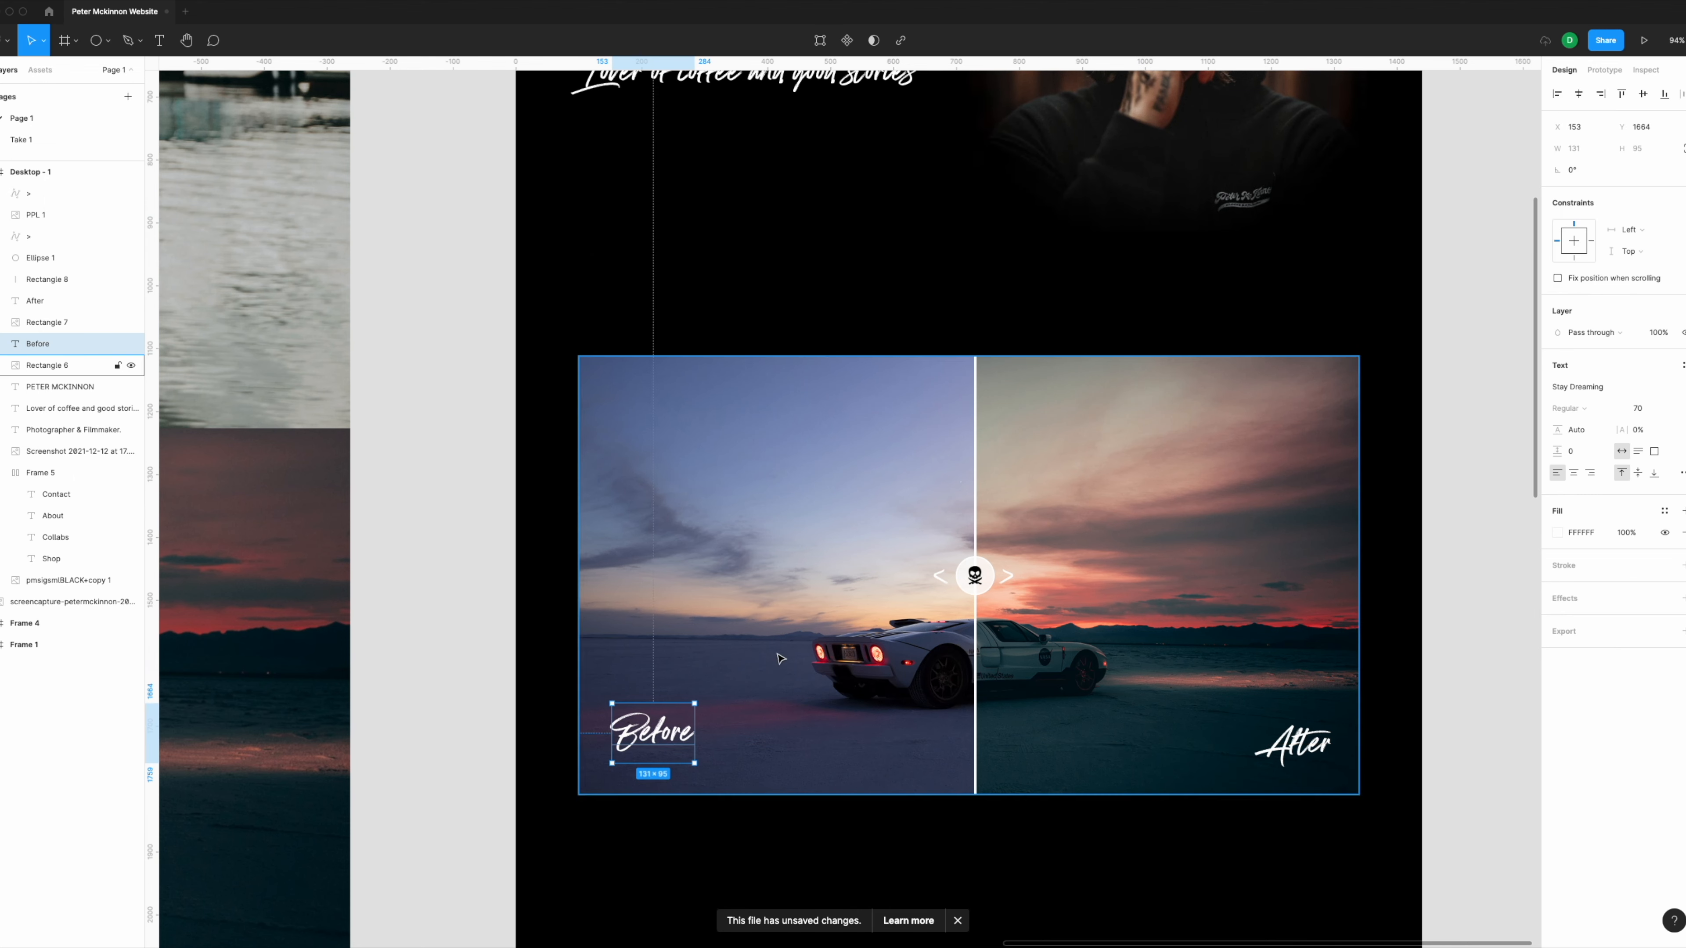
scroll(777, 653, "down", 5)
left_click(861, 428)
scroll(861, 428, "down", 3)
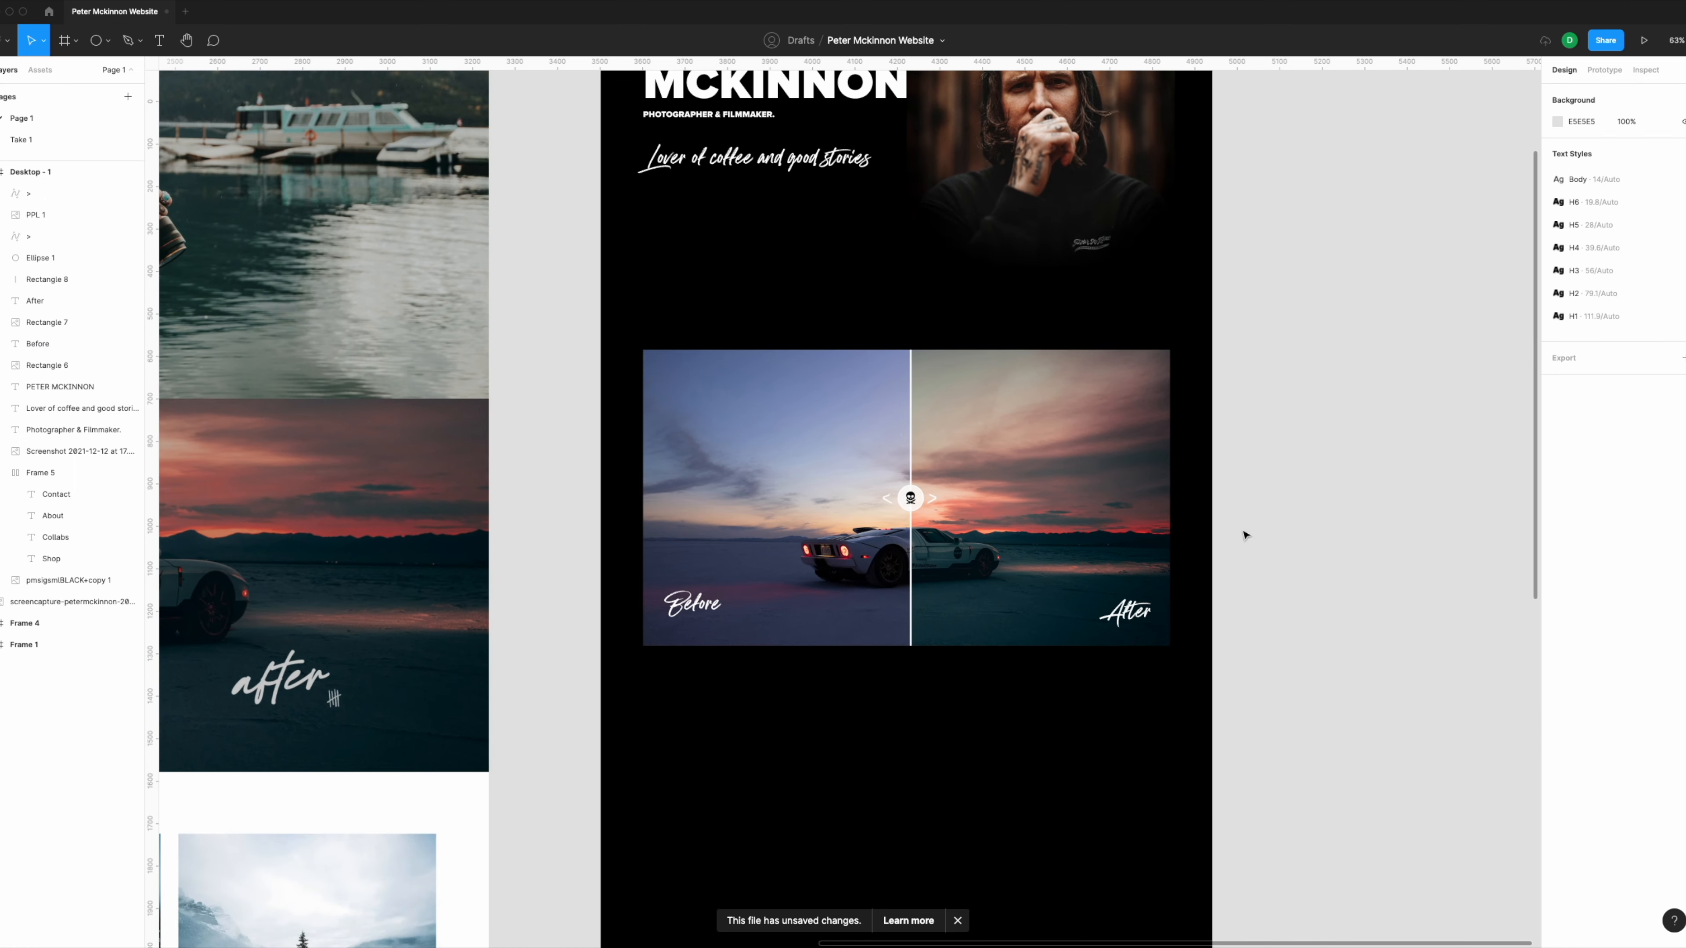
Step: Select the whole before/after group of photos, labels, divider and handle and move it down 140 px
scroll(606, 395, "left", 15)
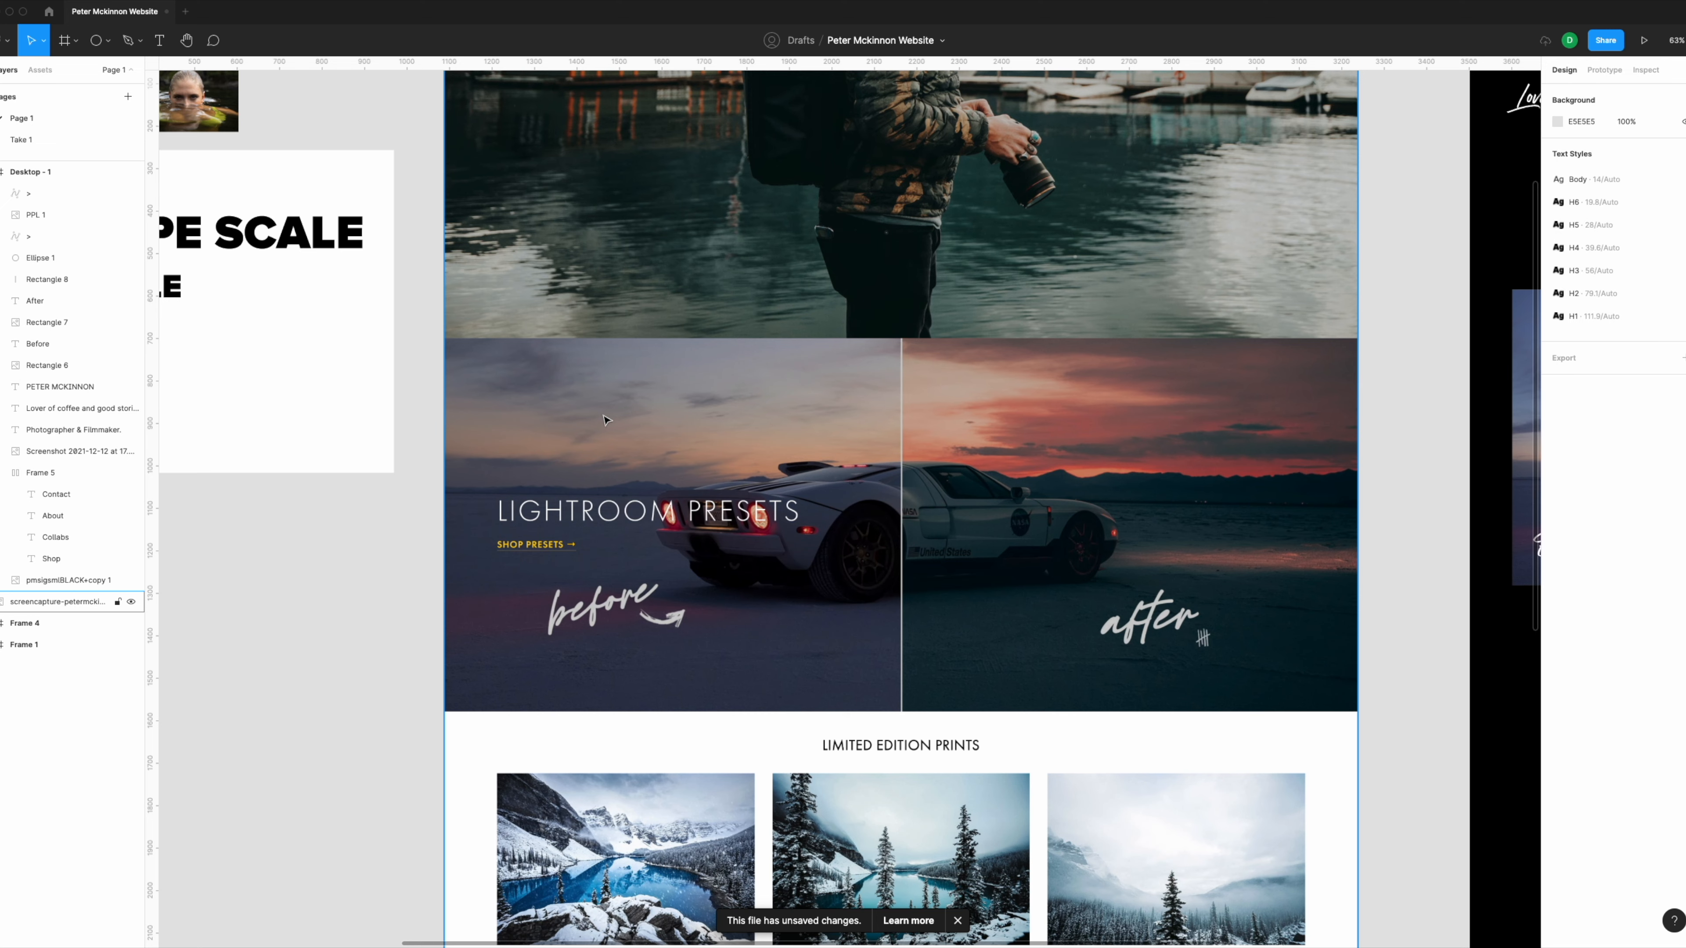
scroll(783, 506, "right", 10)
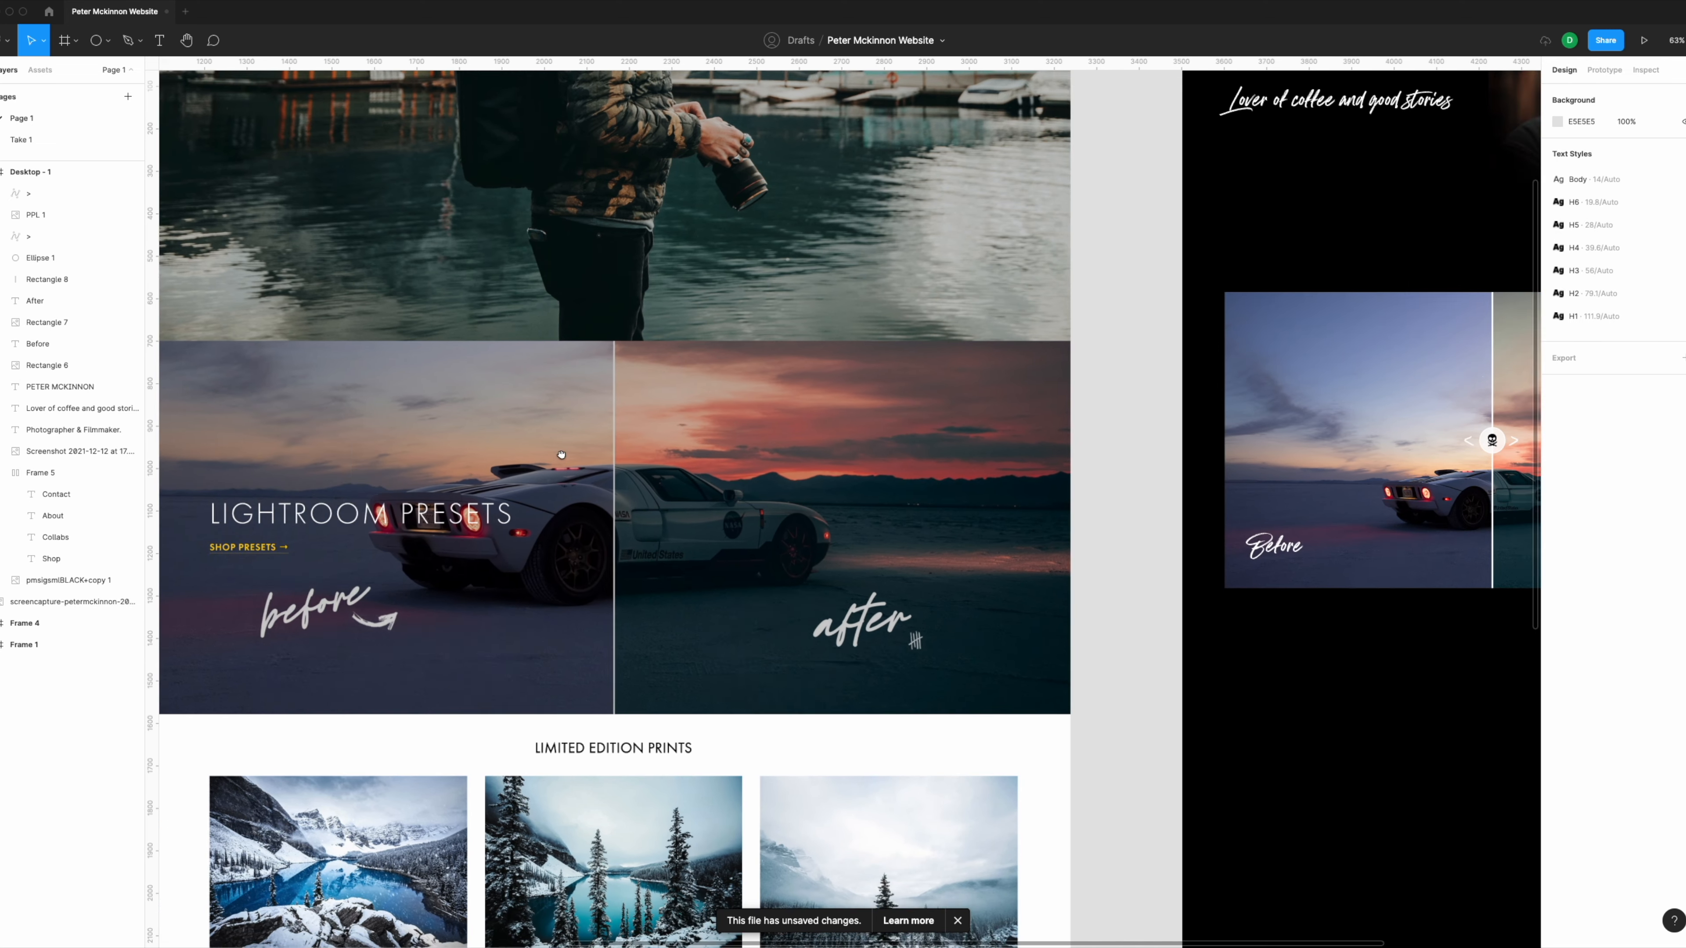
scroll(862, 431, "right", 5)
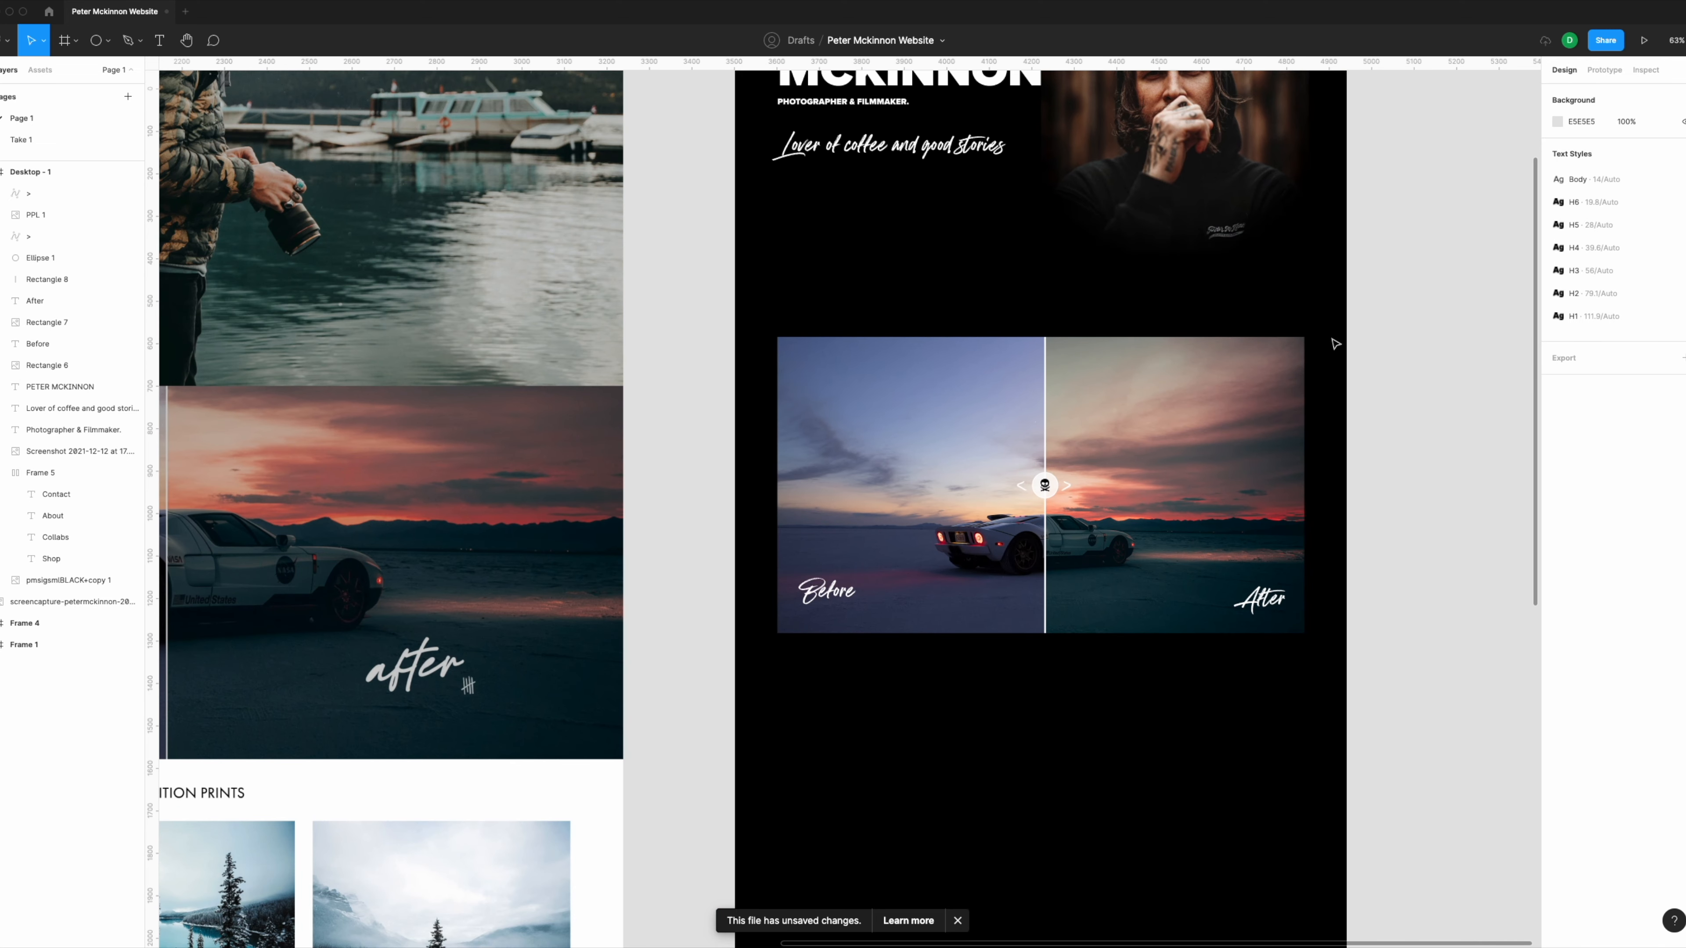
left_click_drag(1331, 391, 798, 664)
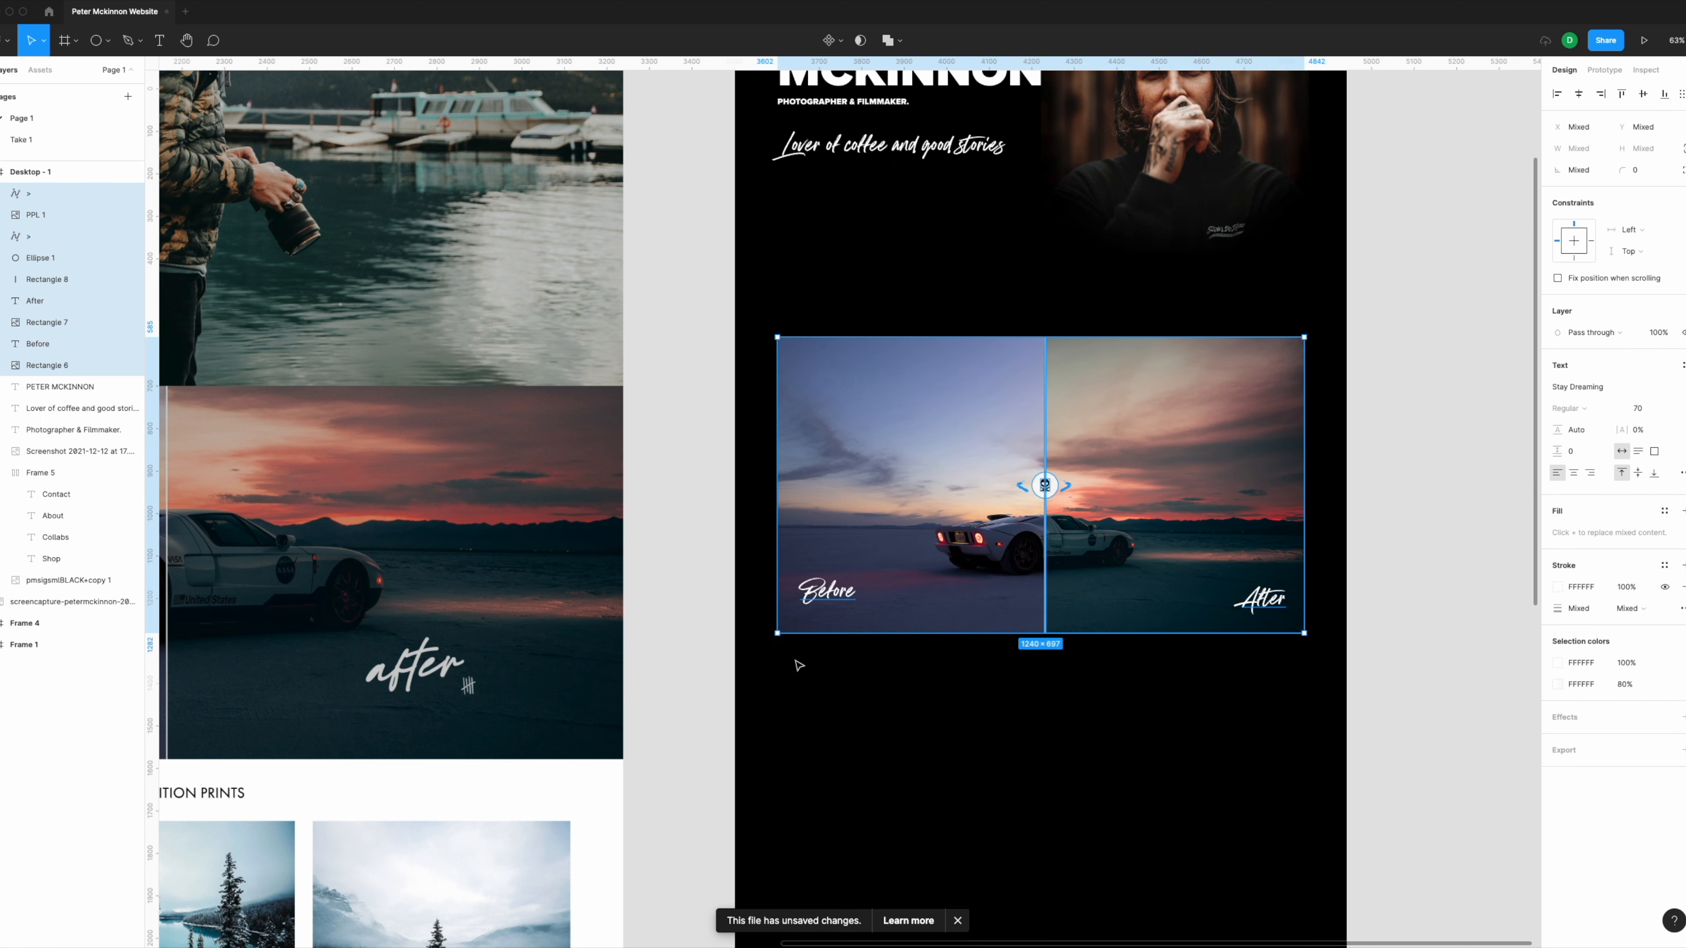
key("shift+Down")
key("shift+Down")
key("shift+Down")
key("shift+Down")
key("shift+Down")
key("shift+Down")
key("shift+Down")
key("shift+Down")
key("shift+Down")
key("shift+Down")
key("shift+Down")
key("shift+Down")
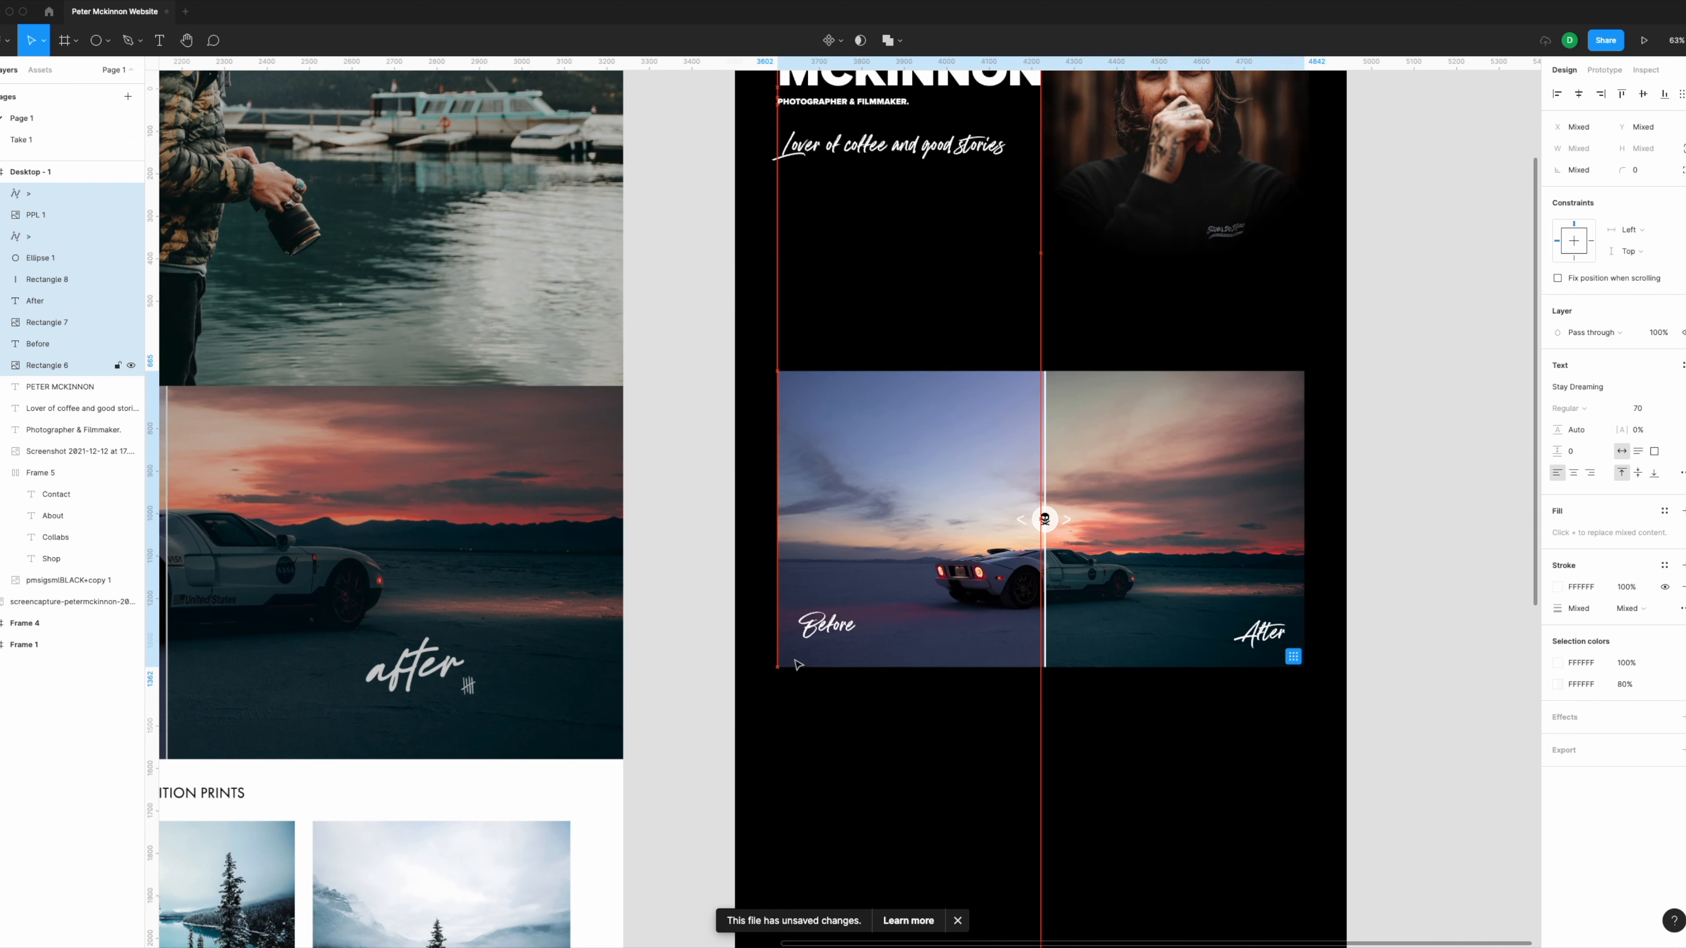
key("shift+Down")
key("shift+Down")
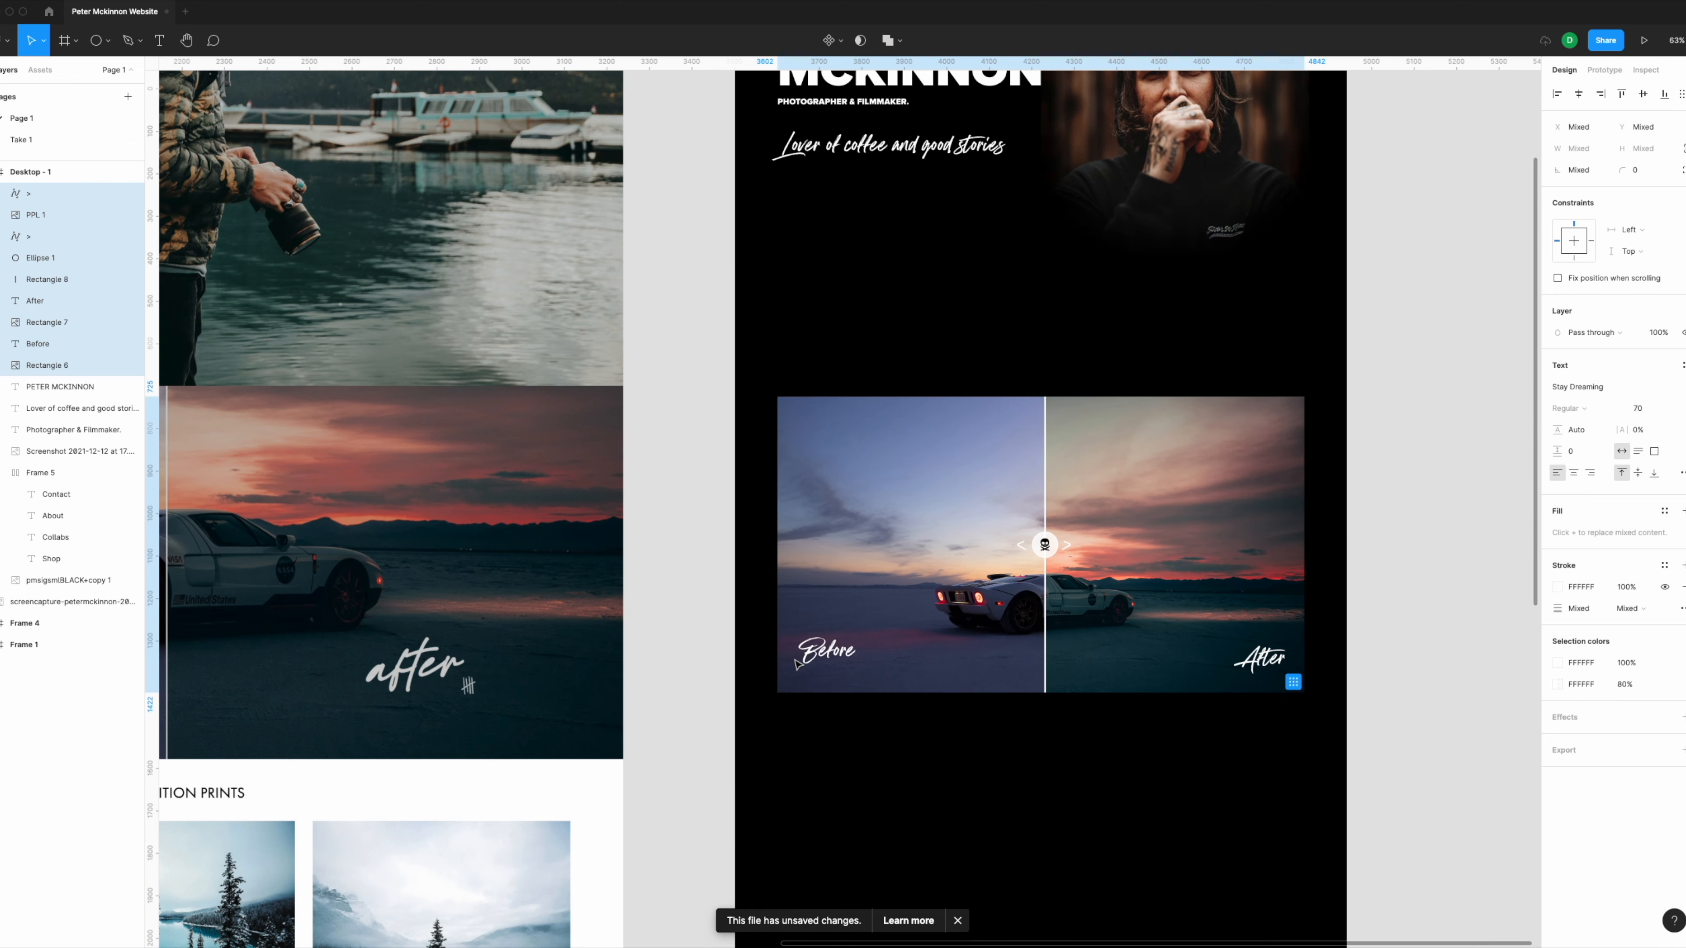
Step: Duplicate the PETER MCKINNON heading into the space above the before/after photo and apply the H3 text style to the copy
scroll(796, 664, "up", 1)
left_click(943, 100)
left_click_drag(943, 99, 943, 358)
left_click(1618, 366)
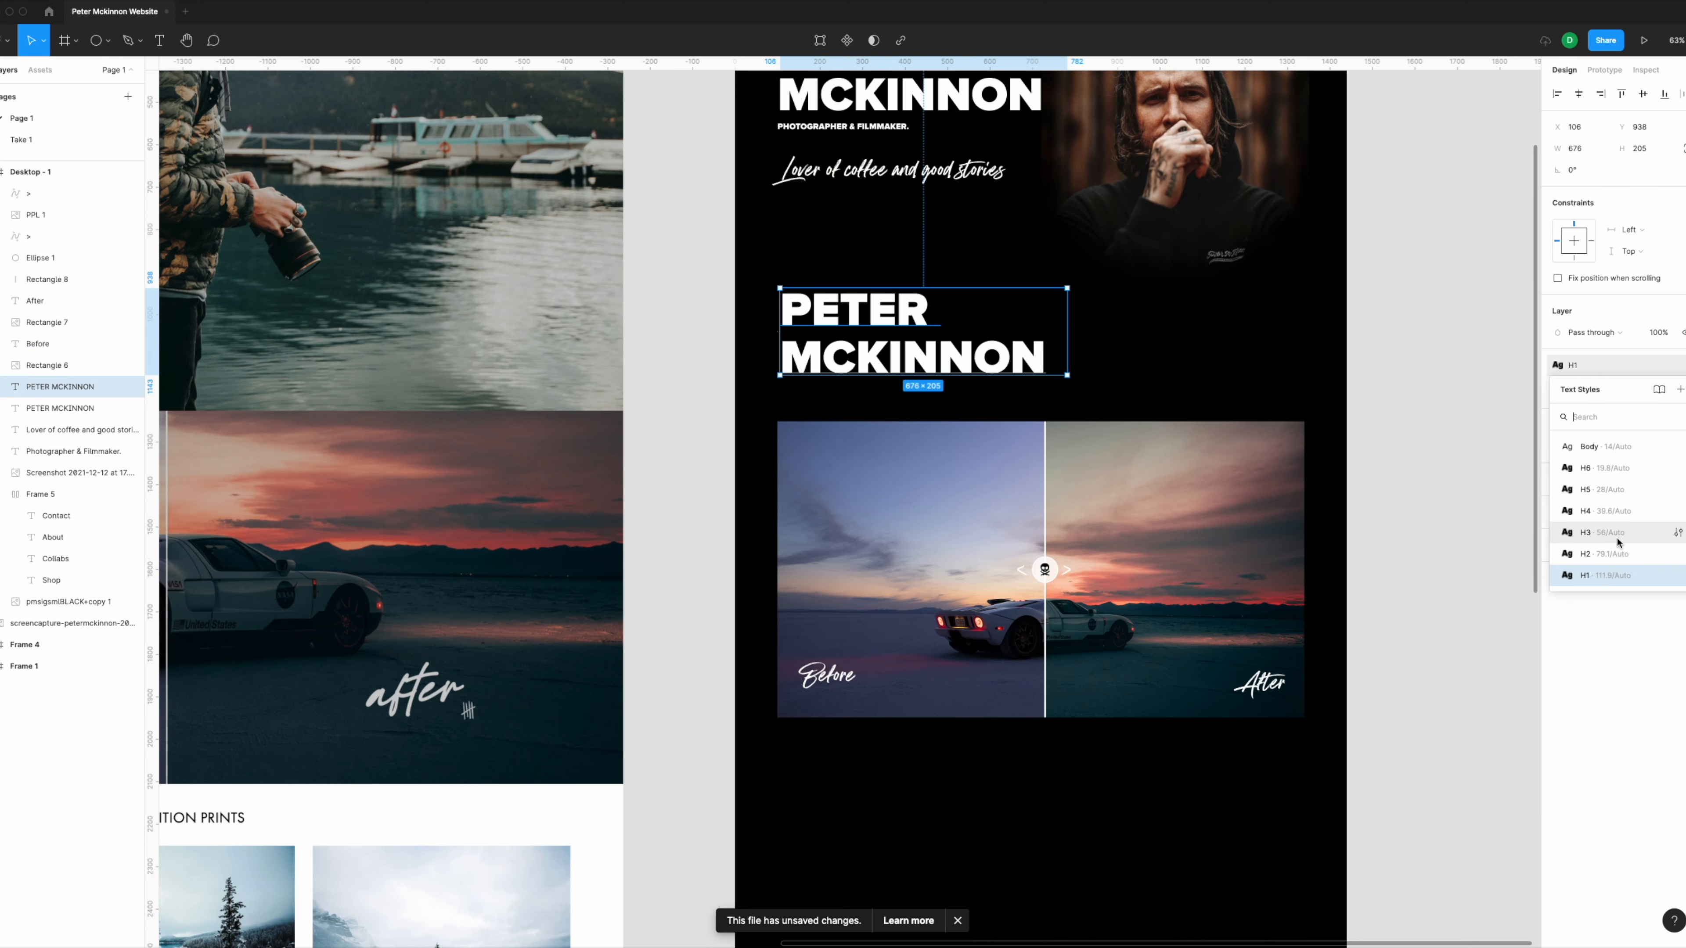
left_click(1618, 538)
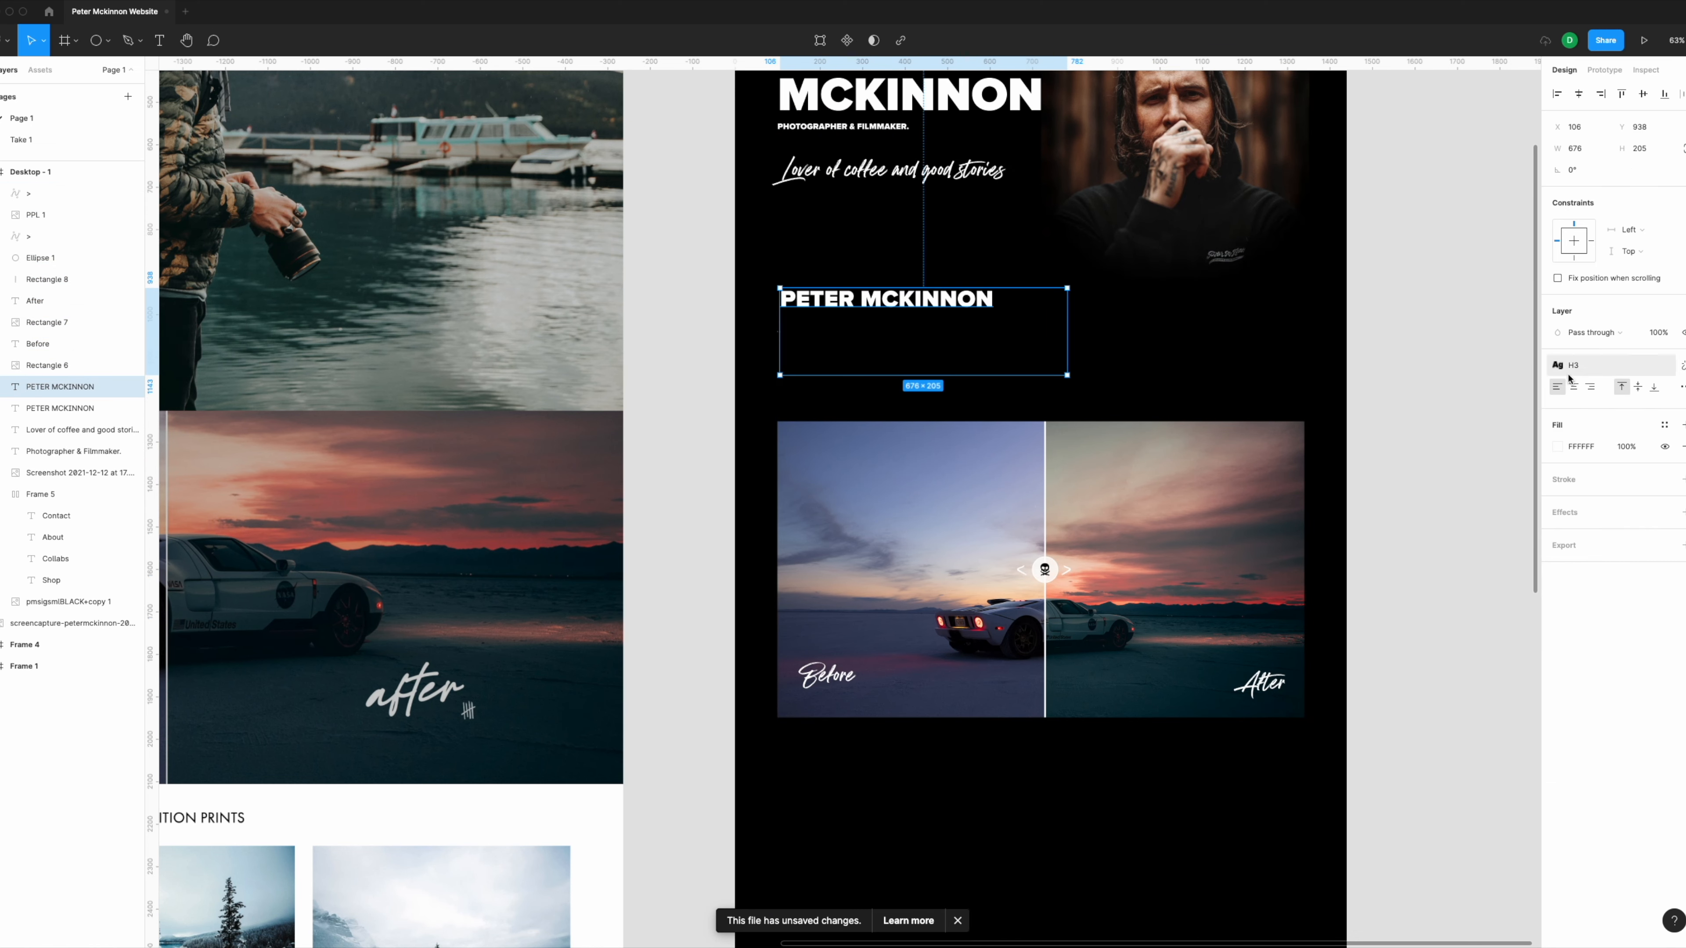
Step: Replace the copied heading's text with "LIGHTROOM PRESETS"
scroll(865, 338, "left", 10)
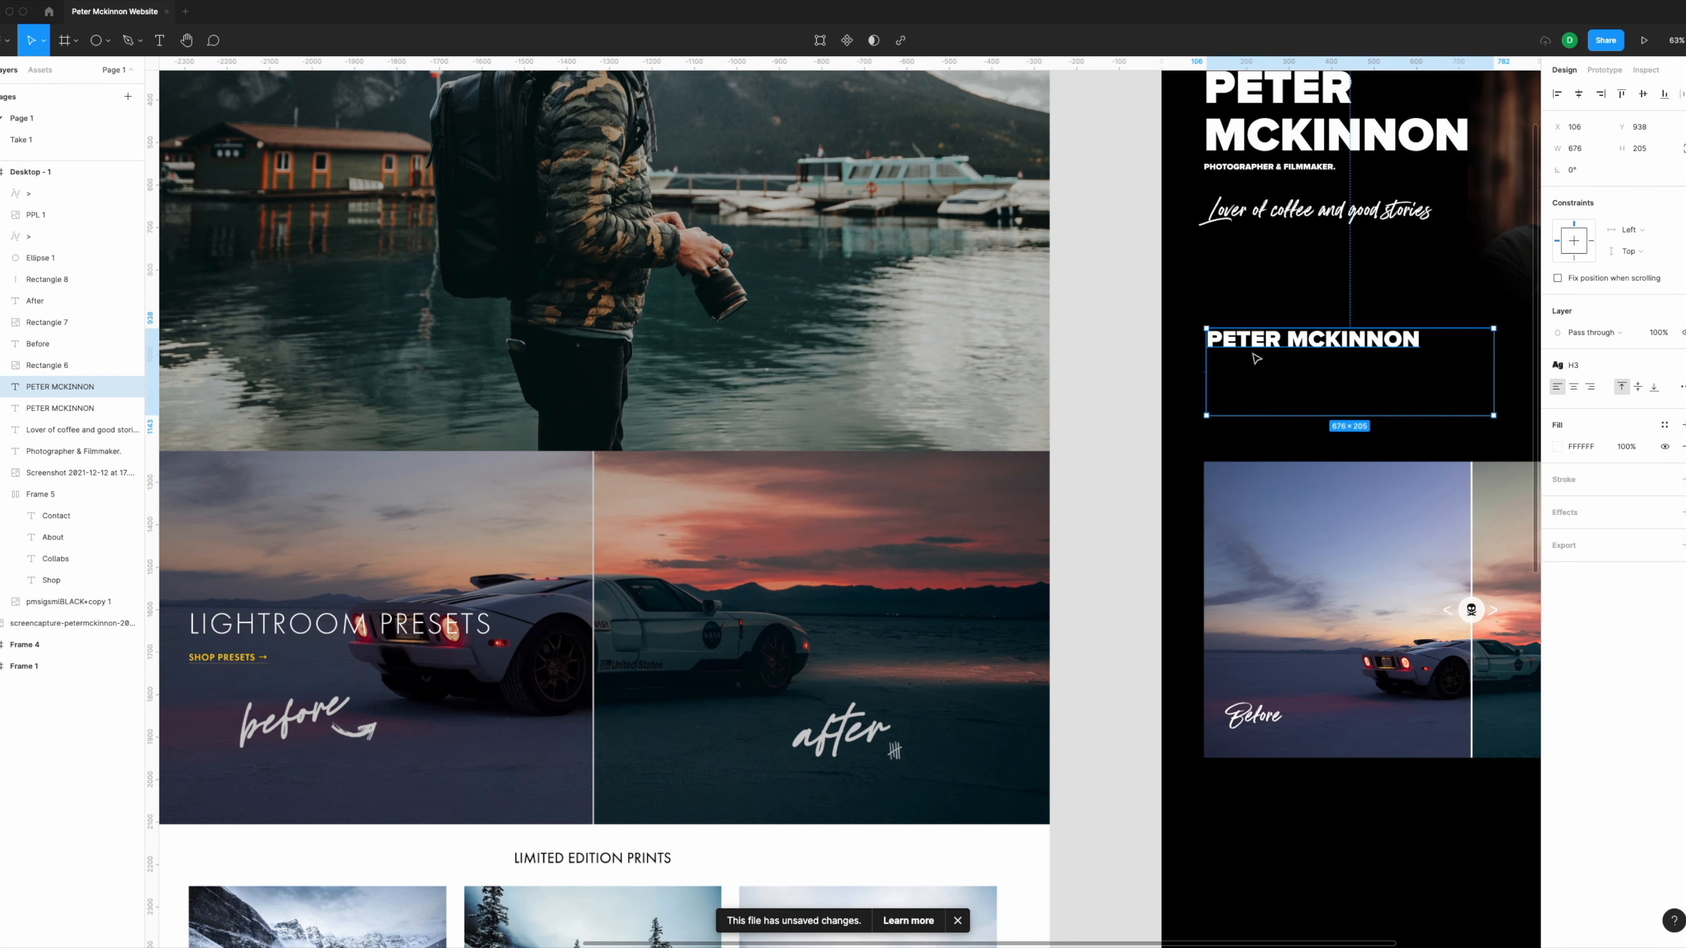
double_click(1258, 342)
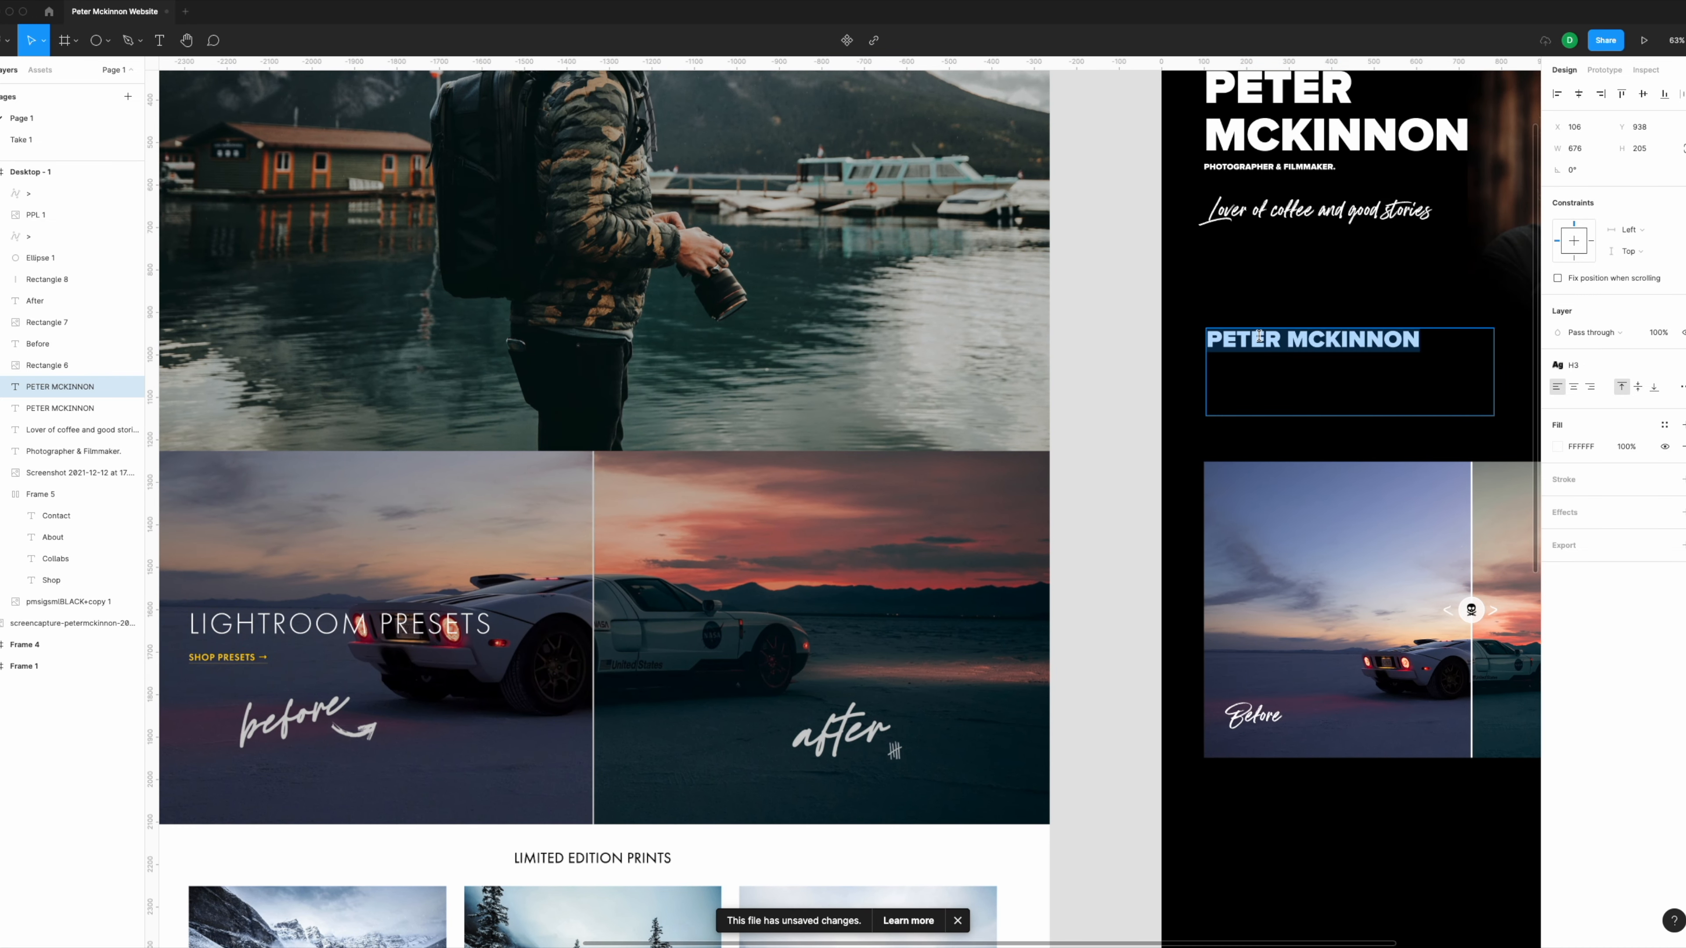
type("LIGHTROOM PRESETS")
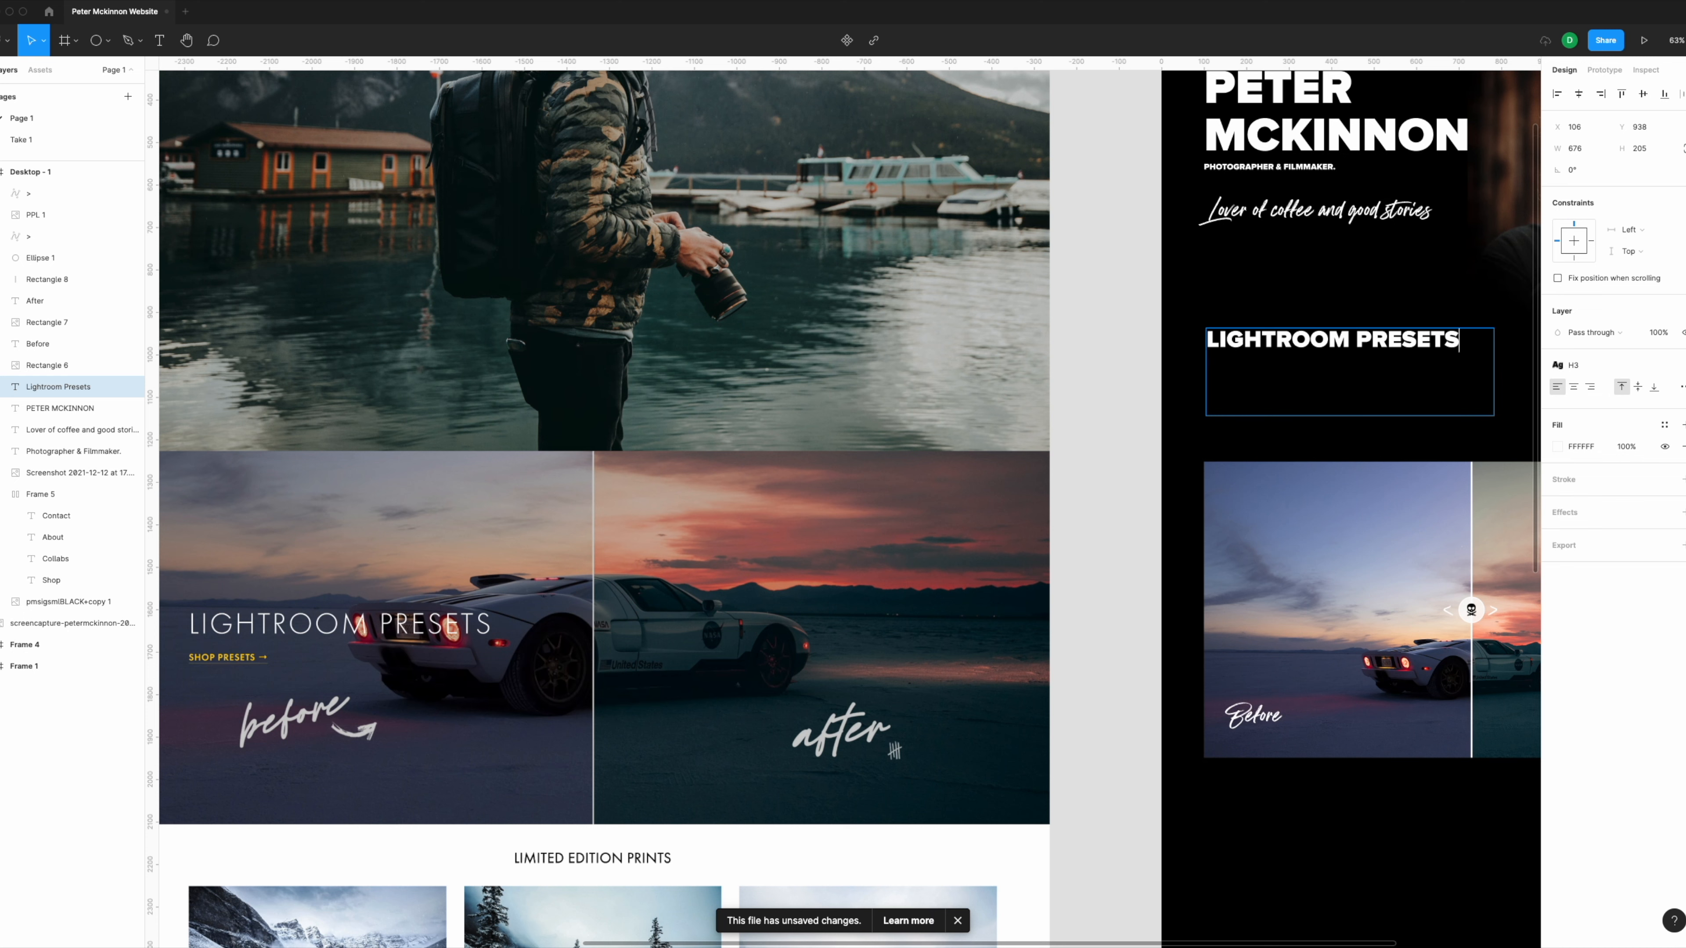
key("Escape")
Step: Shrink the LIGHTROOM PRESETS text box to a height of 44 and align it with the photo's left edge at X 100, Y 1036
scroll(1301, 281, "right", 5)
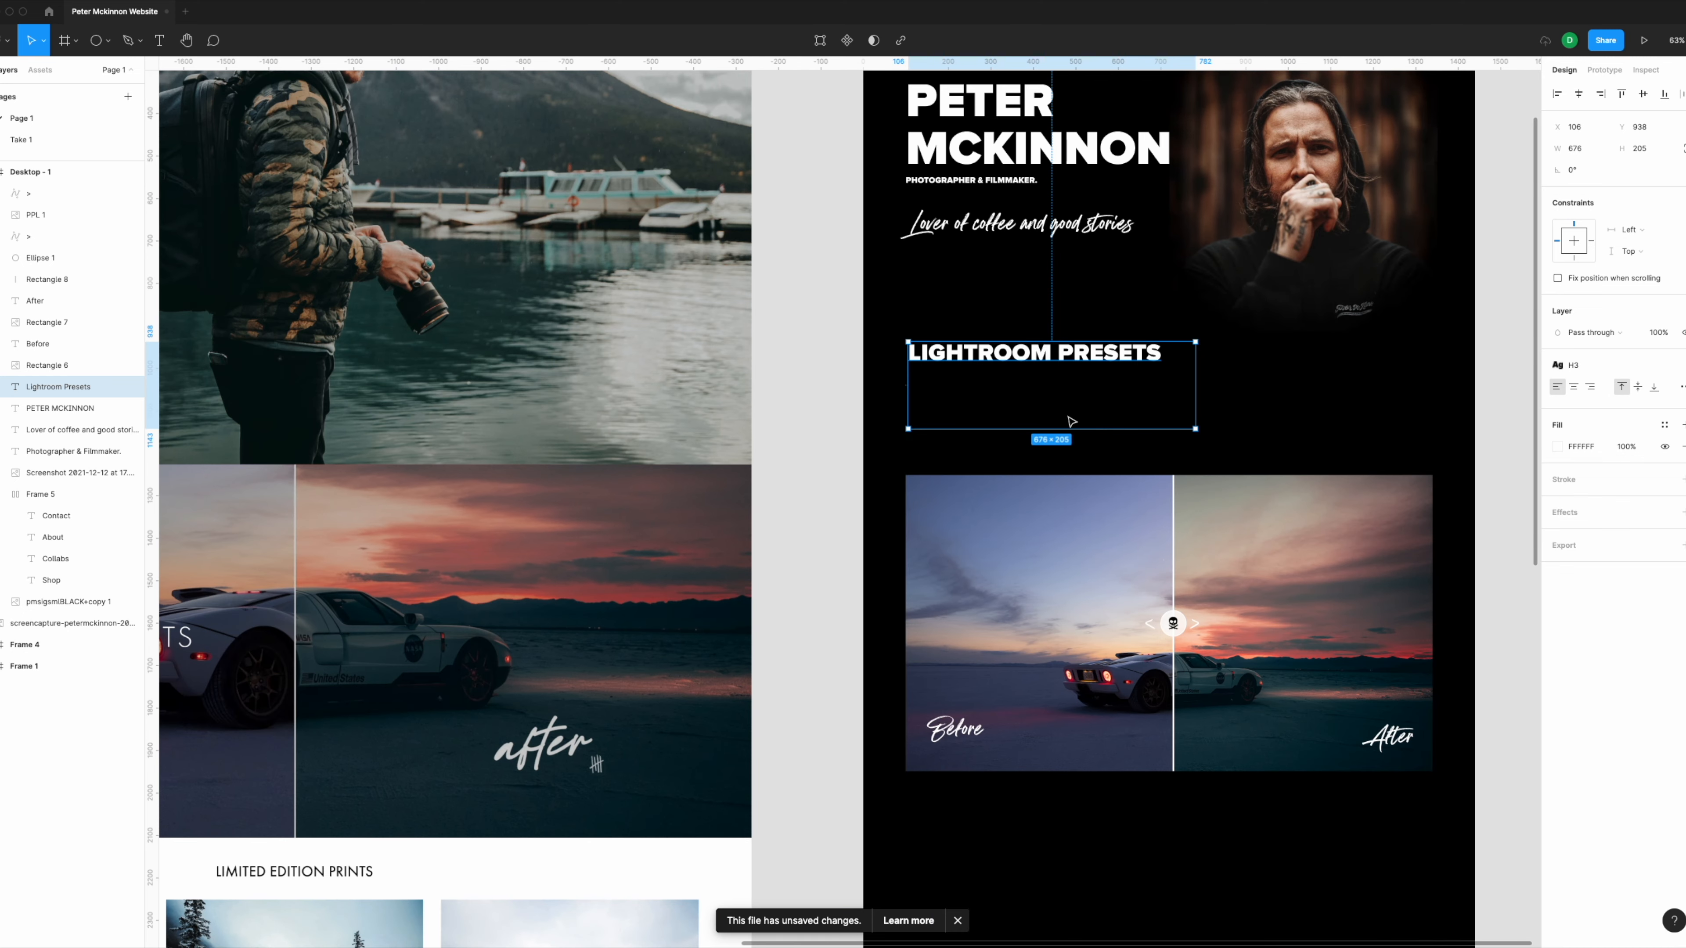
double_click(1074, 422)
left_click_drag(1090, 353, 1090, 396)
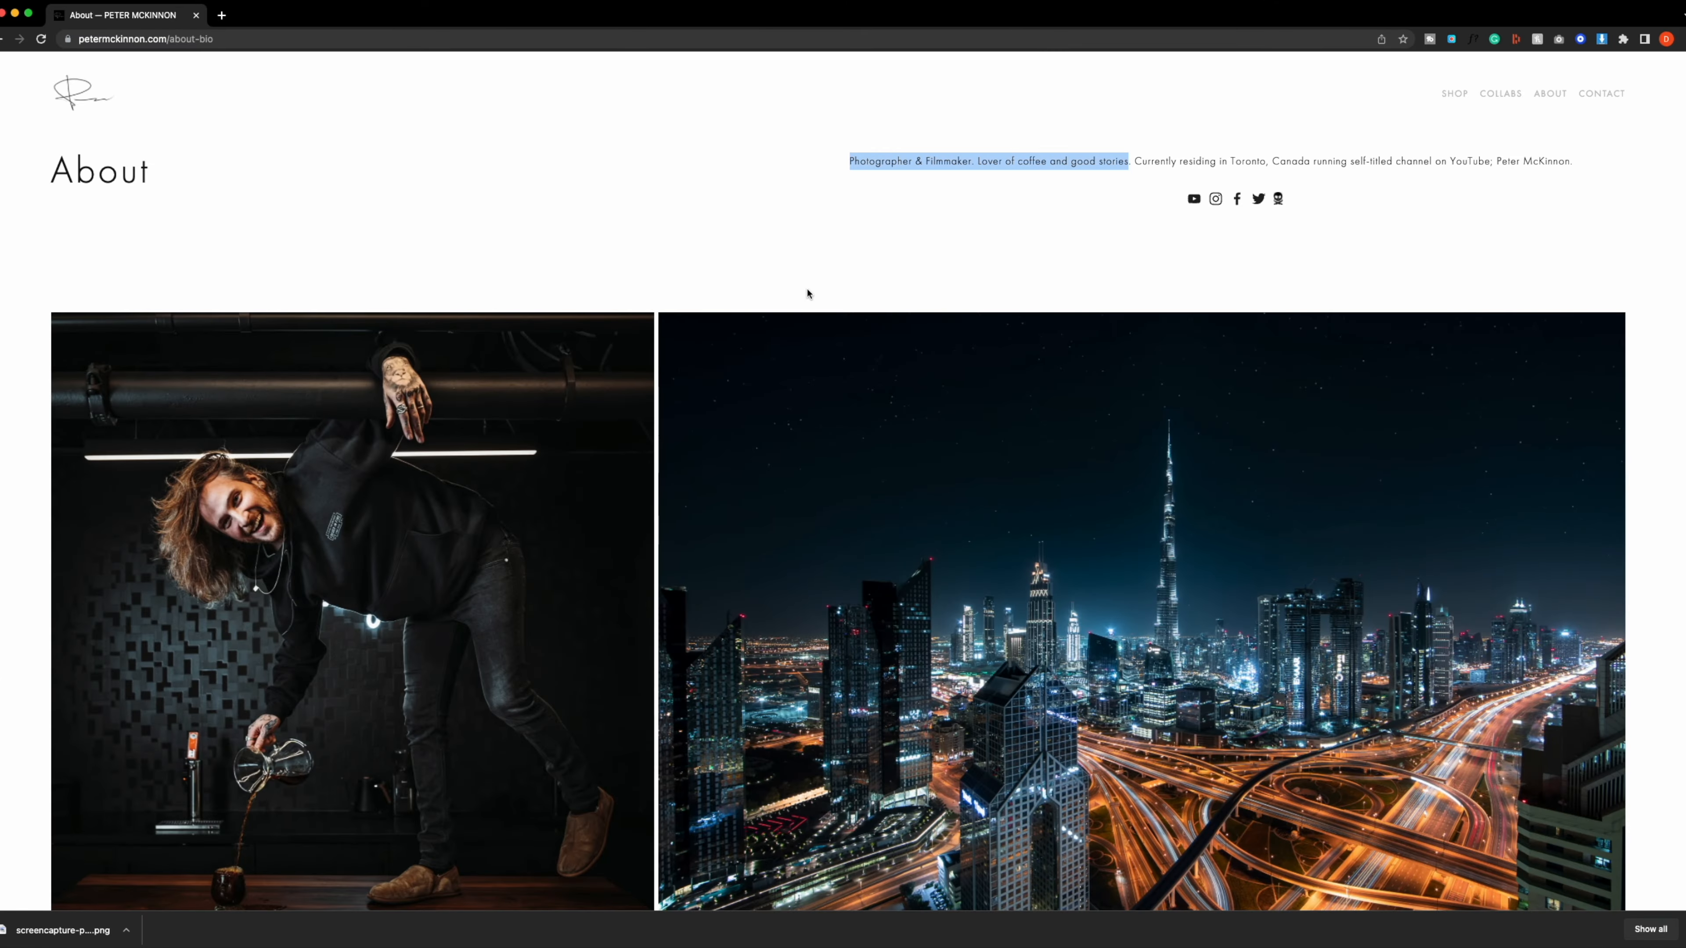
Step: In a new browser tab, search for "loremipsum", open lipsum.com, accept its privacy notice and generate five paragraphs of placeholder text
left_click(221, 16)
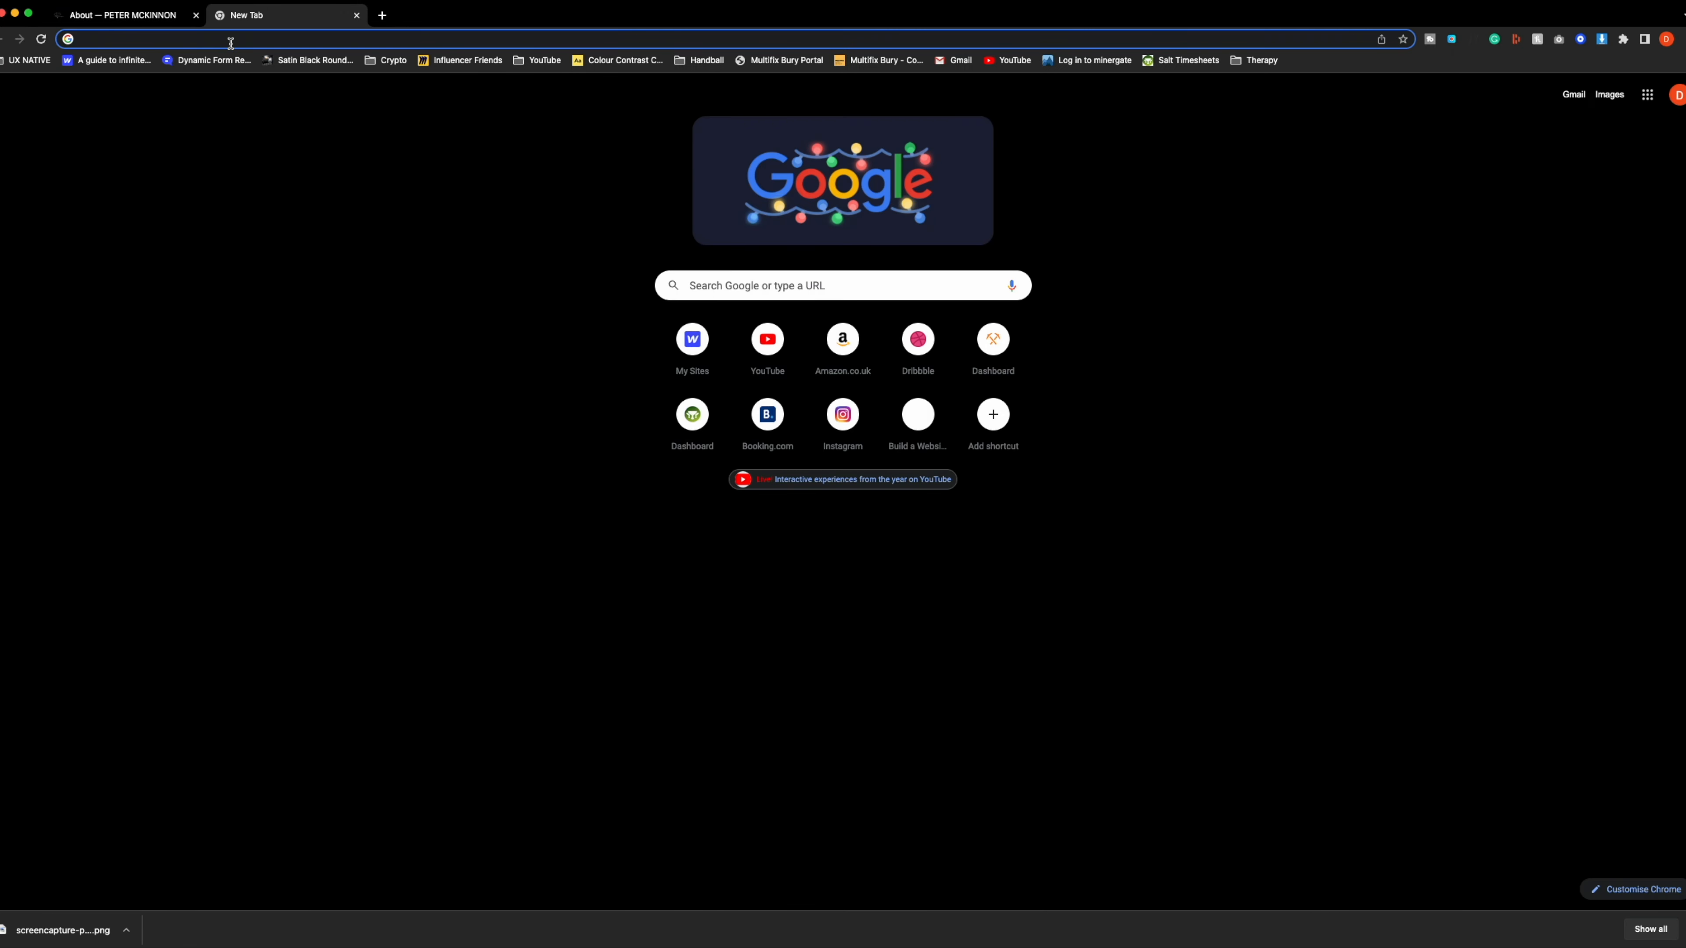
type("loremipsum")
key("Return")
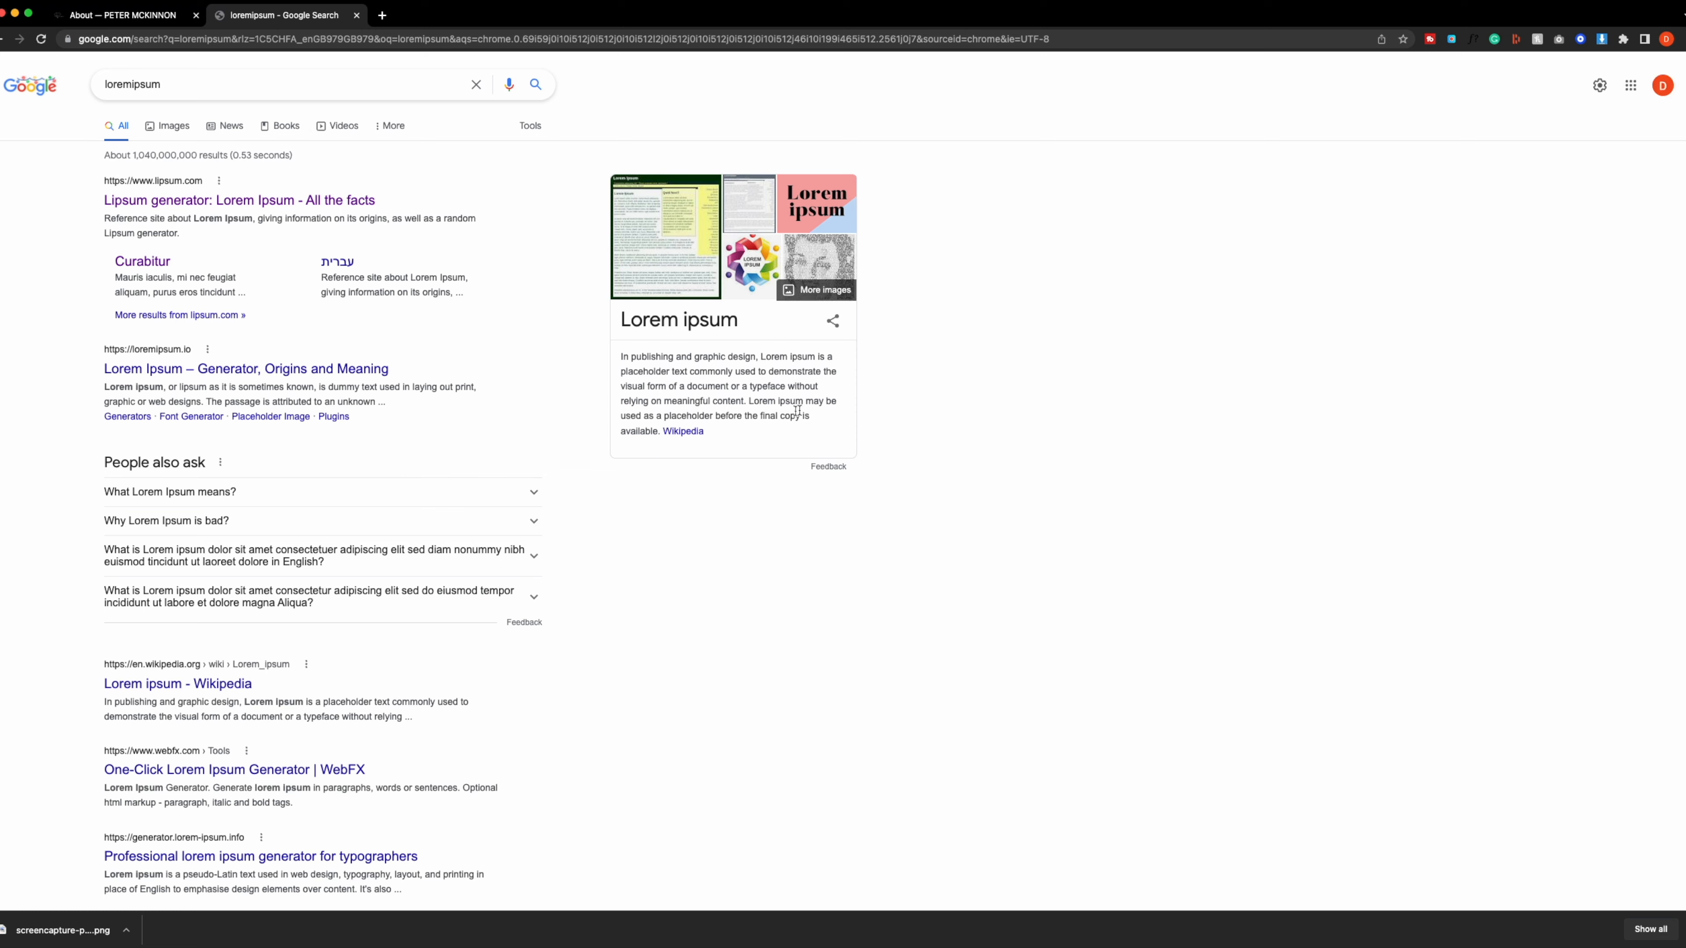
left_click(266, 200)
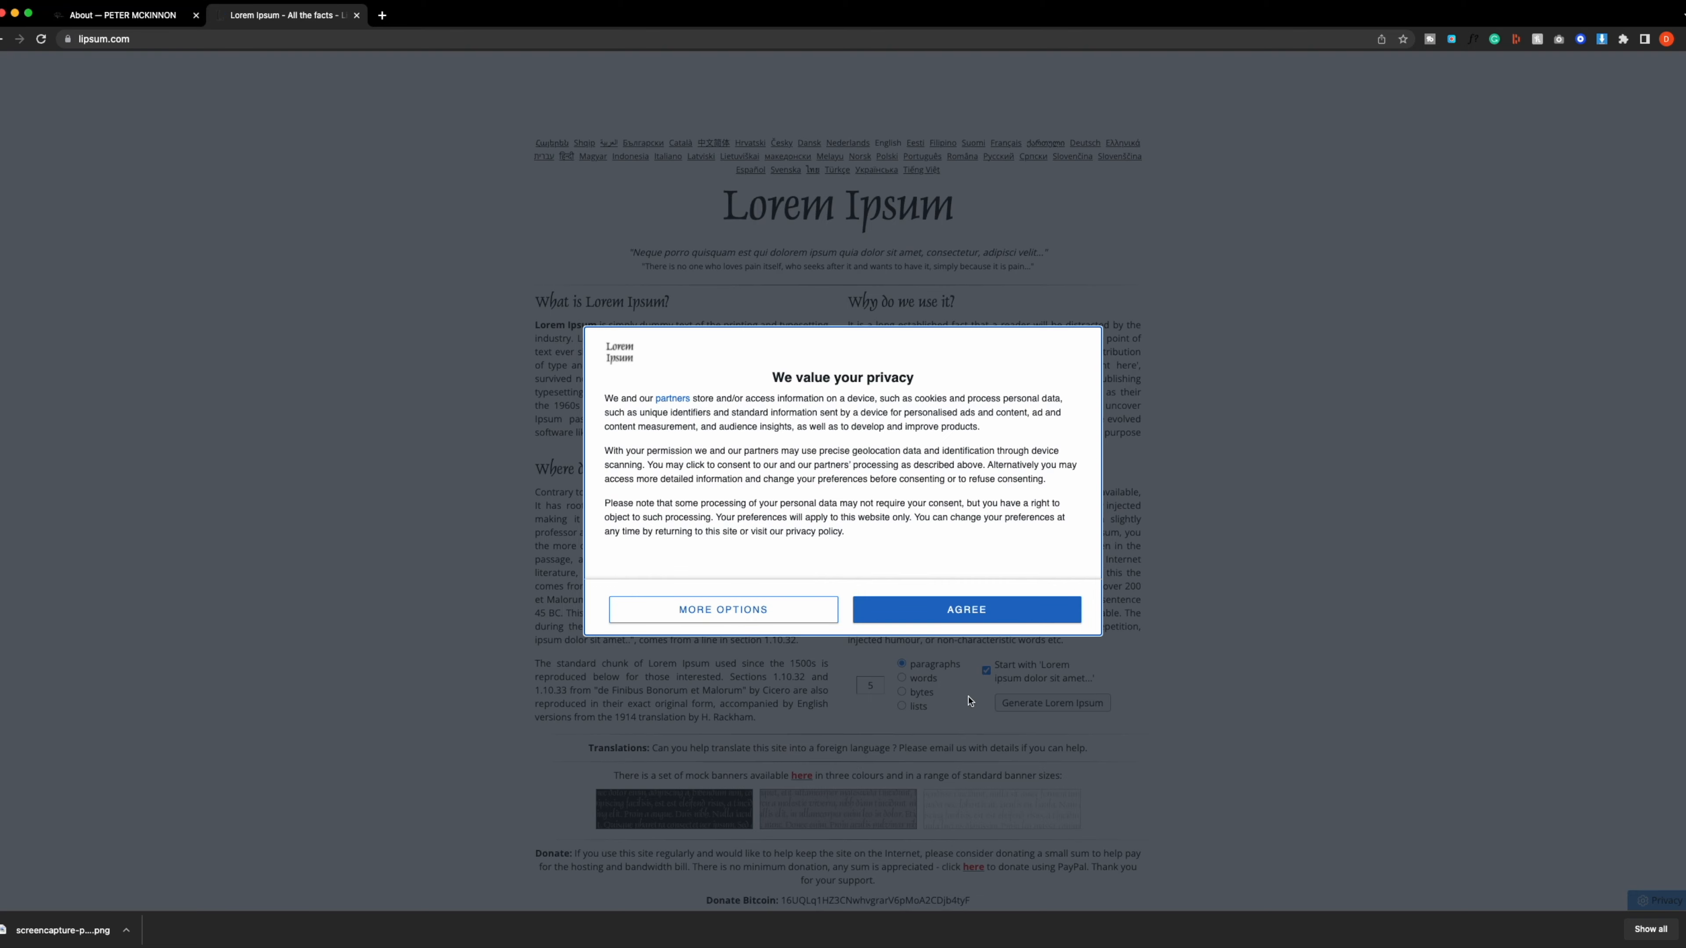
left_click(948, 610)
left_click(1029, 703)
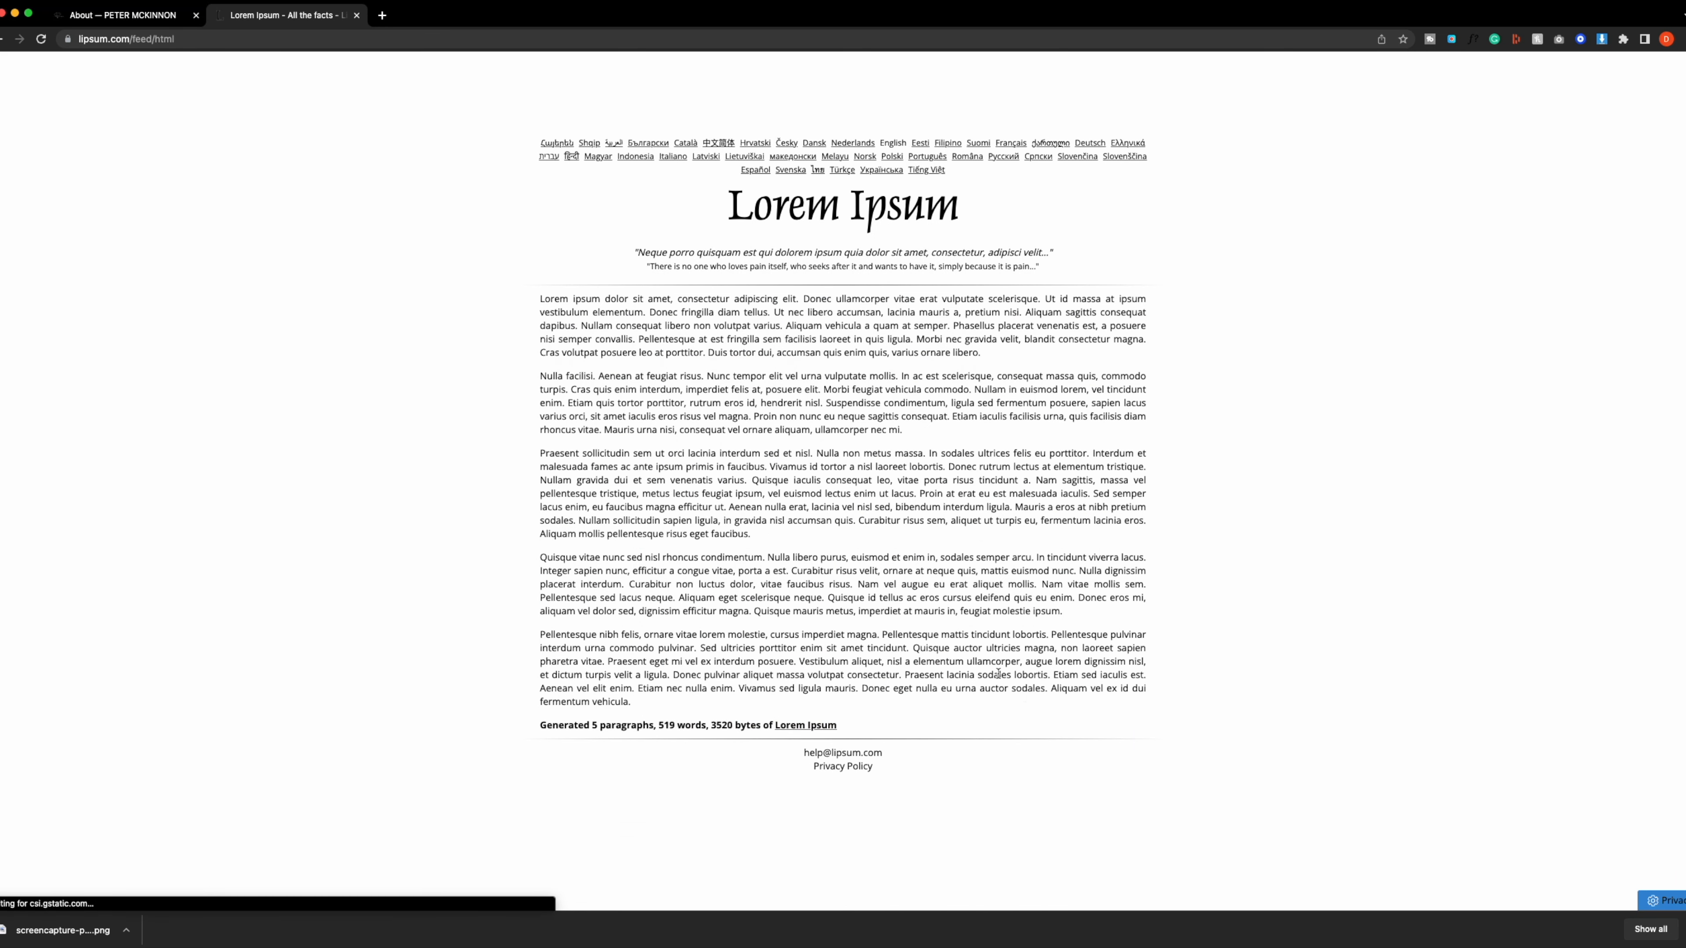
Step: Copy the first paragraph's opening sentences, from "Lorem ipsum dolor sit amet" through "pretium nisi"
left_click_drag(541, 298, 736, 313)
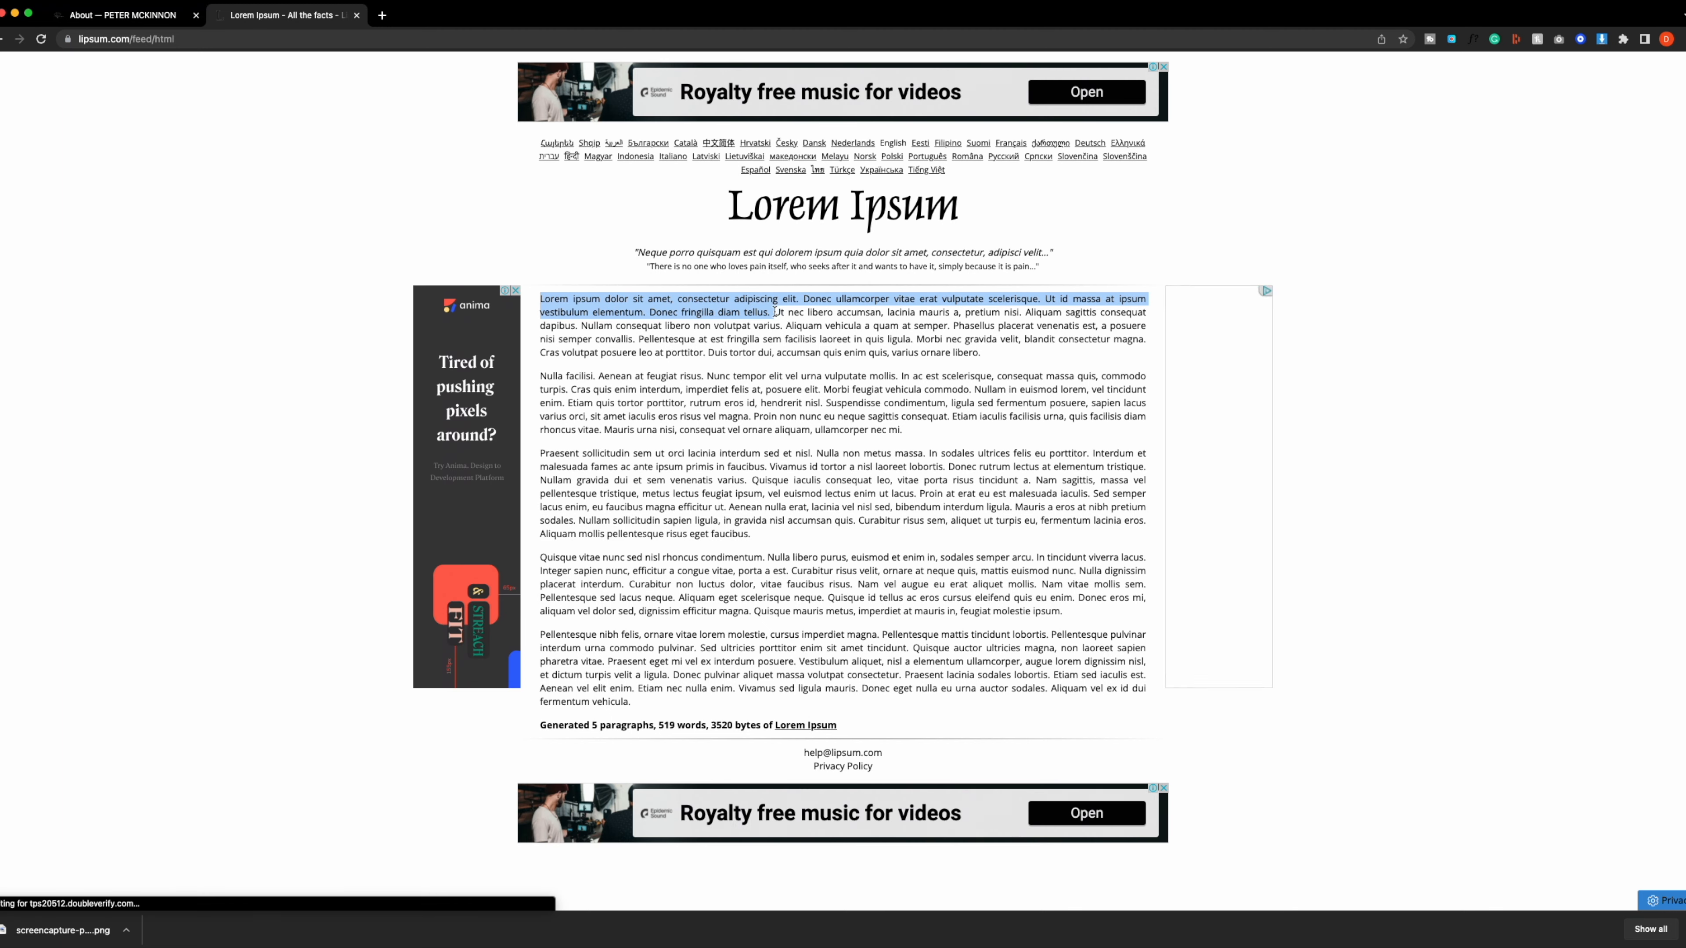
left_click(933, 291)
left_click_drag(934, 292, 1021, 314)
key("super+c")
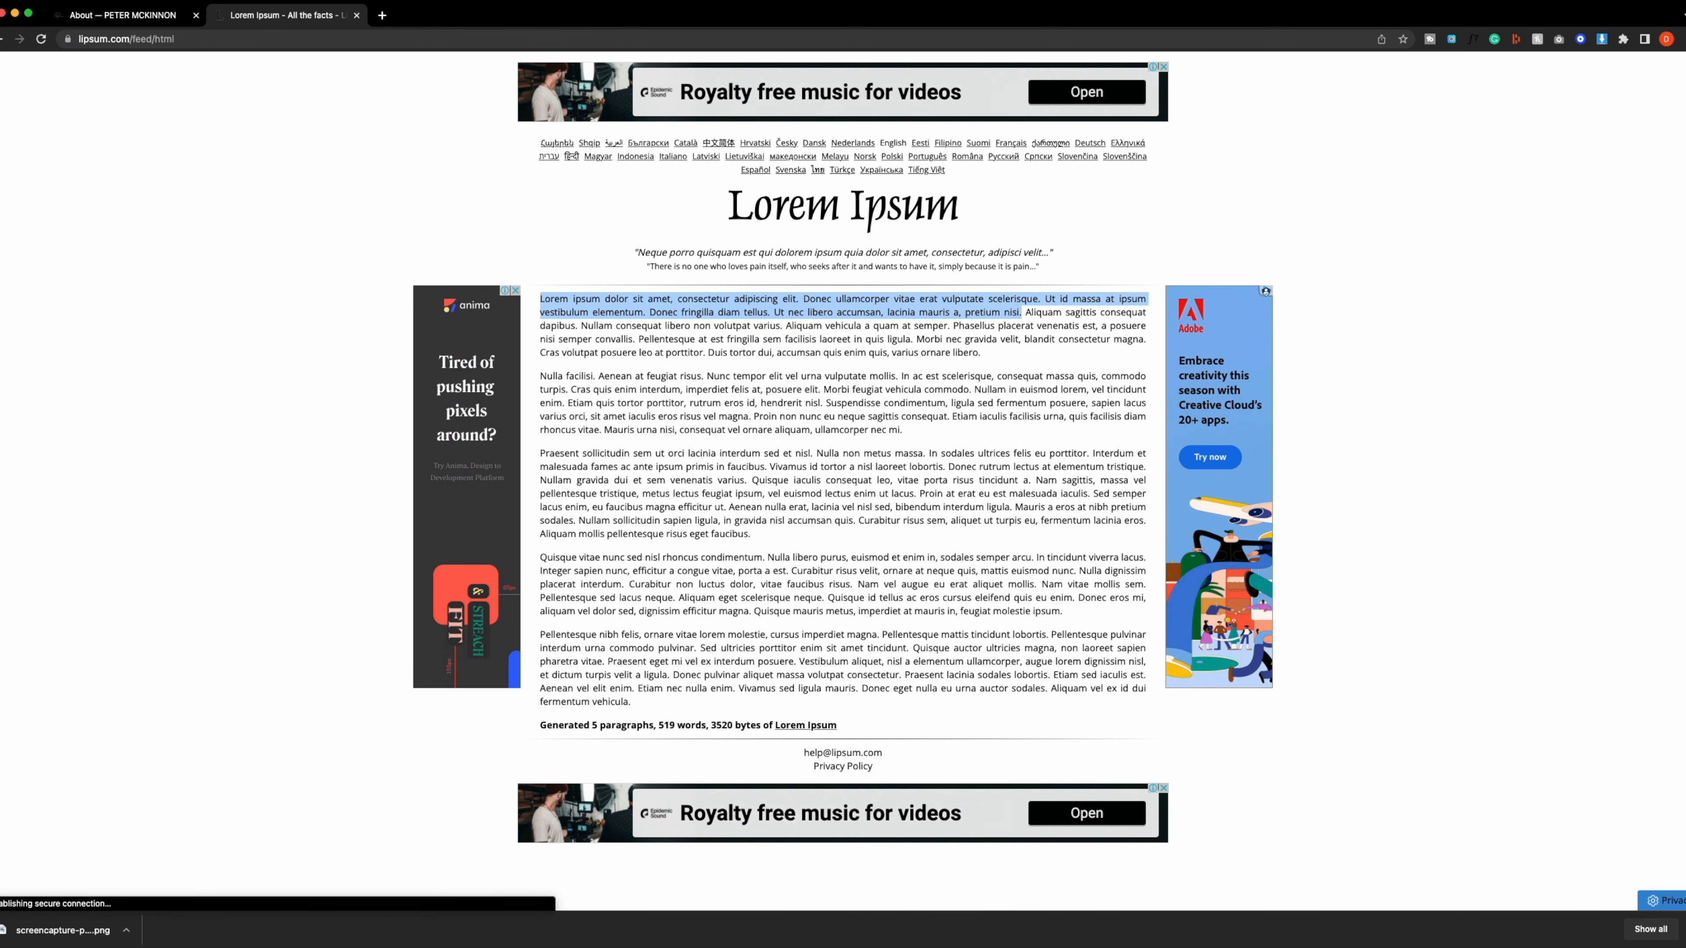
Step: Back in Figma, duplicate the "PHOTOGRAPHER & FILMMAKER." line below LIGHTROOM PRESETS and apply the Body text style to the copy
left_click(15, 13)
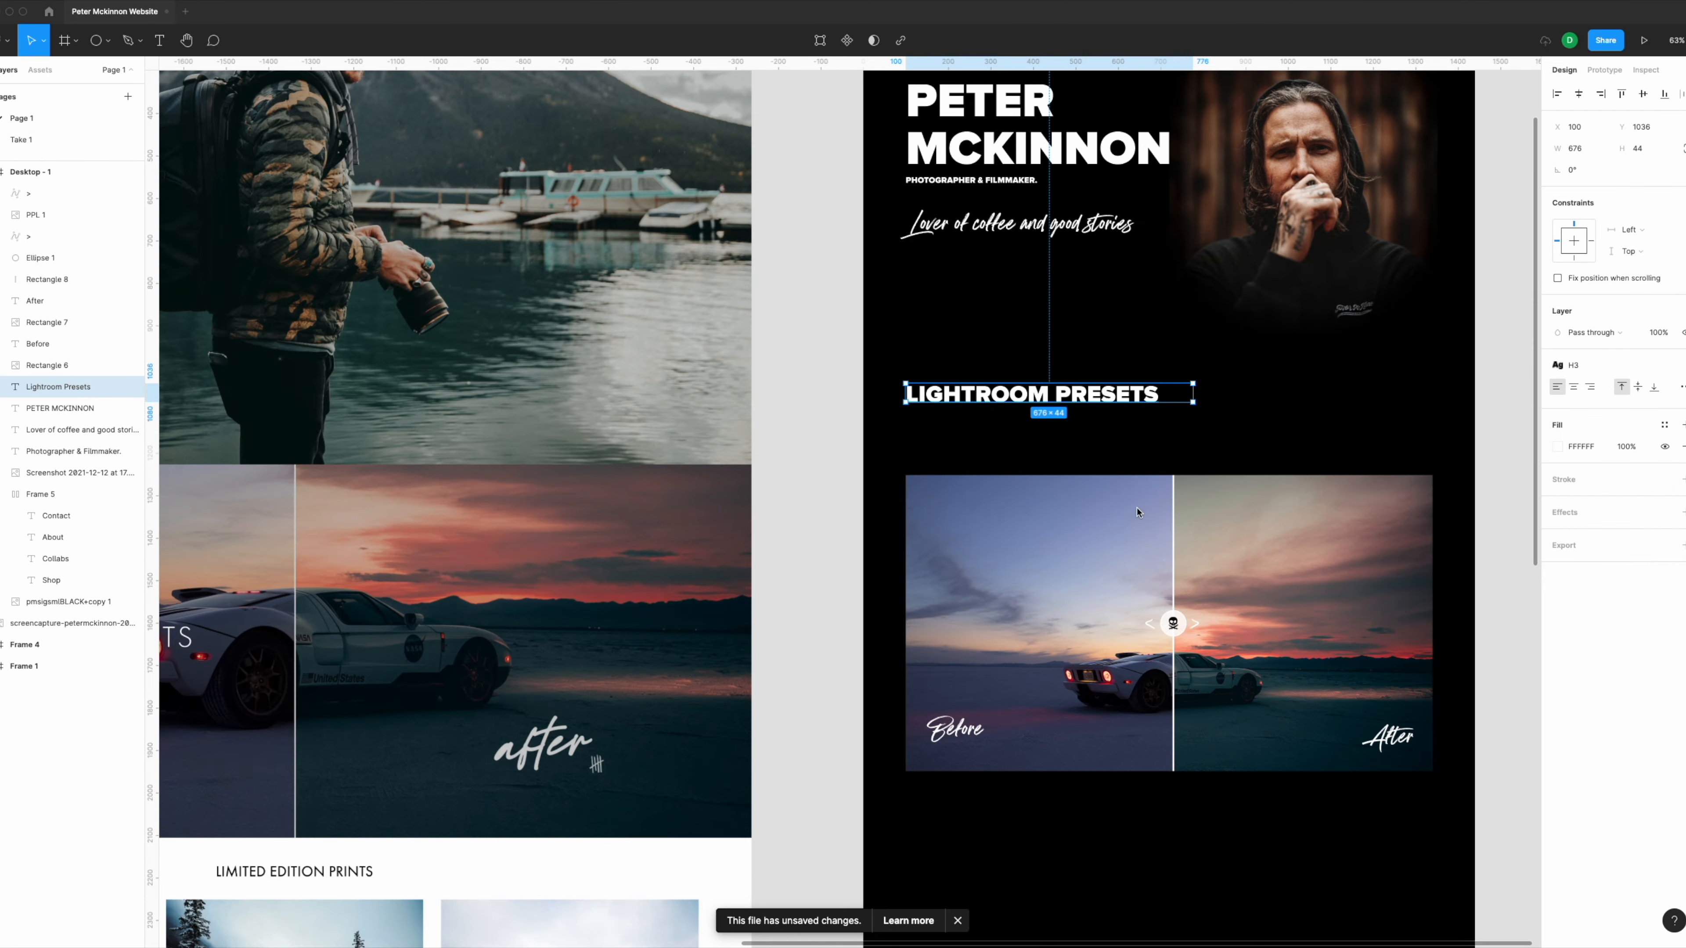
left_click(1045, 258)
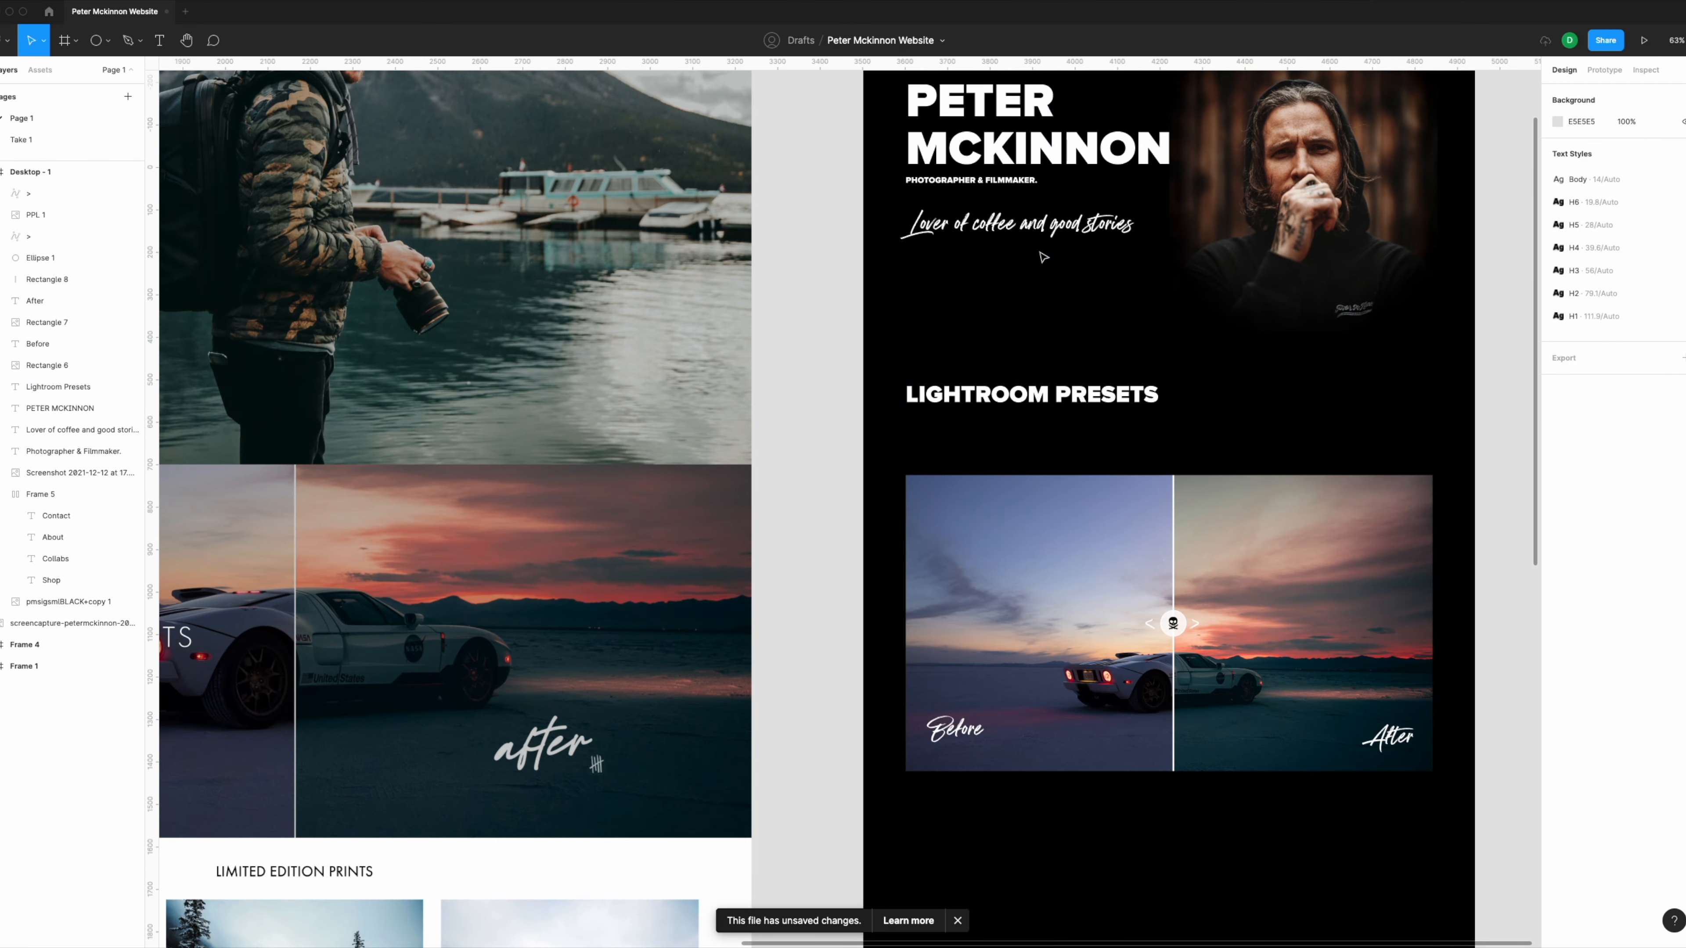
left_click(979, 186)
left_click_drag(980, 186, 1027, 481)
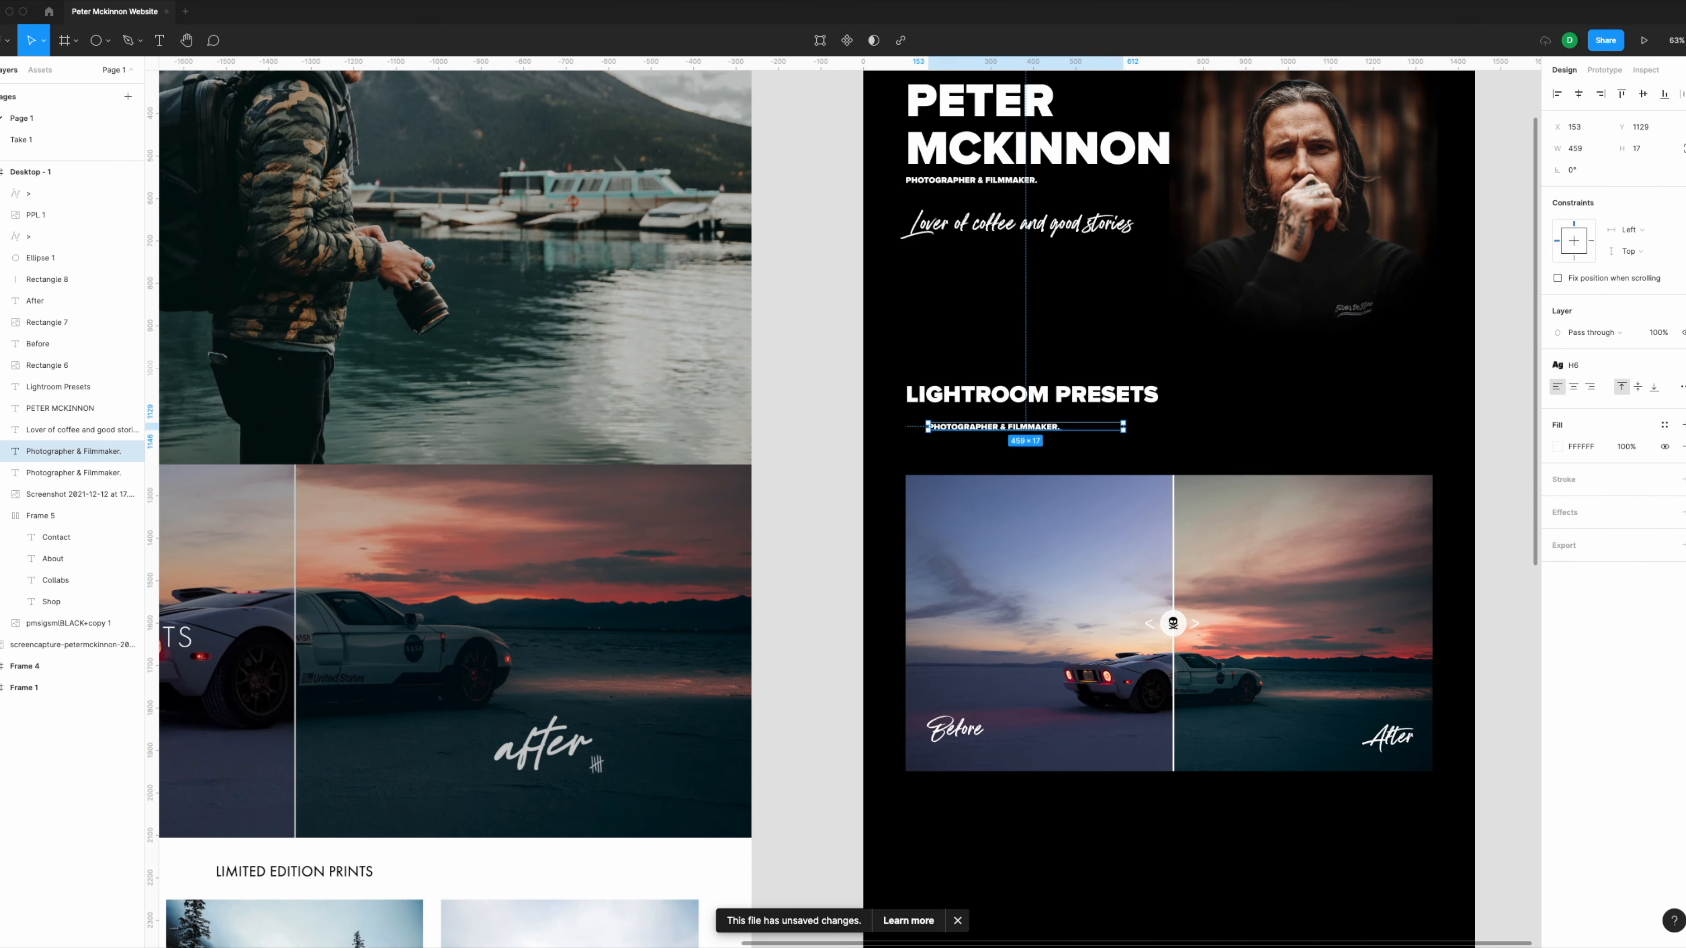
left_click(1587, 366)
left_click(1589, 446)
Step: Replace the copied line with the lorem ipsum text and align the paragraph under the LIGHTROOM PRESETS heading at X 100, Y 1105
double_click(967, 425)
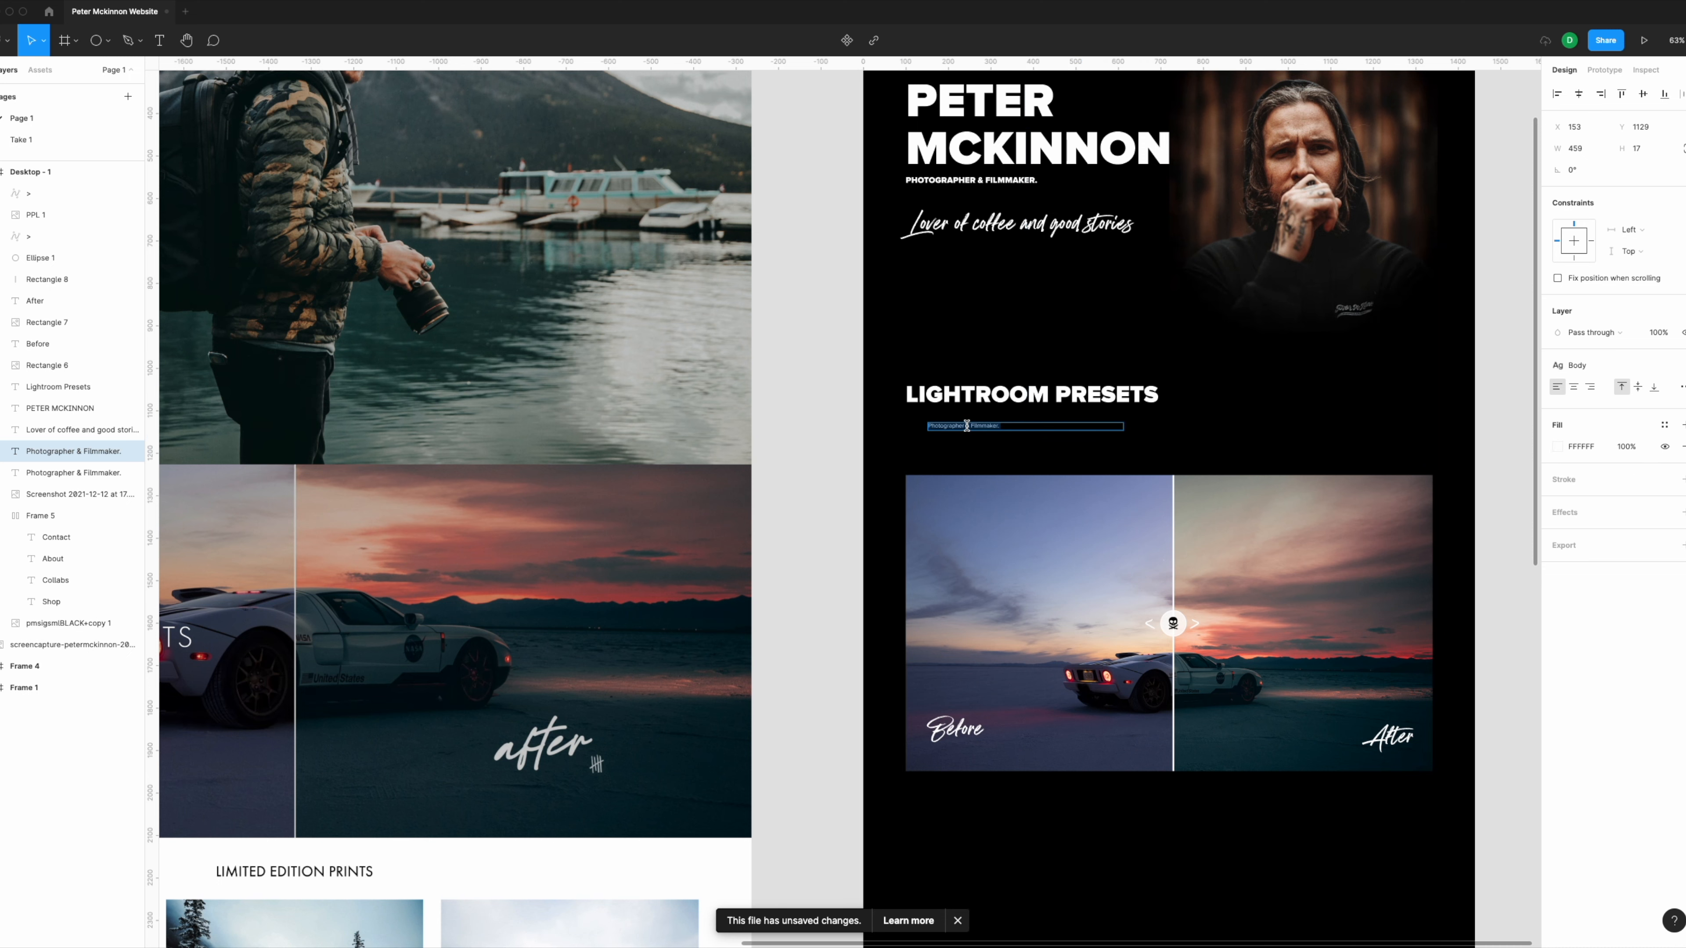
key("super+v")
left_click(1260, 380)
scroll(1073, 399, "up", 5)
left_click(1052, 489)
scroll(985, 466, "up", 4)
left_click_drag(985, 466, 902, 459)
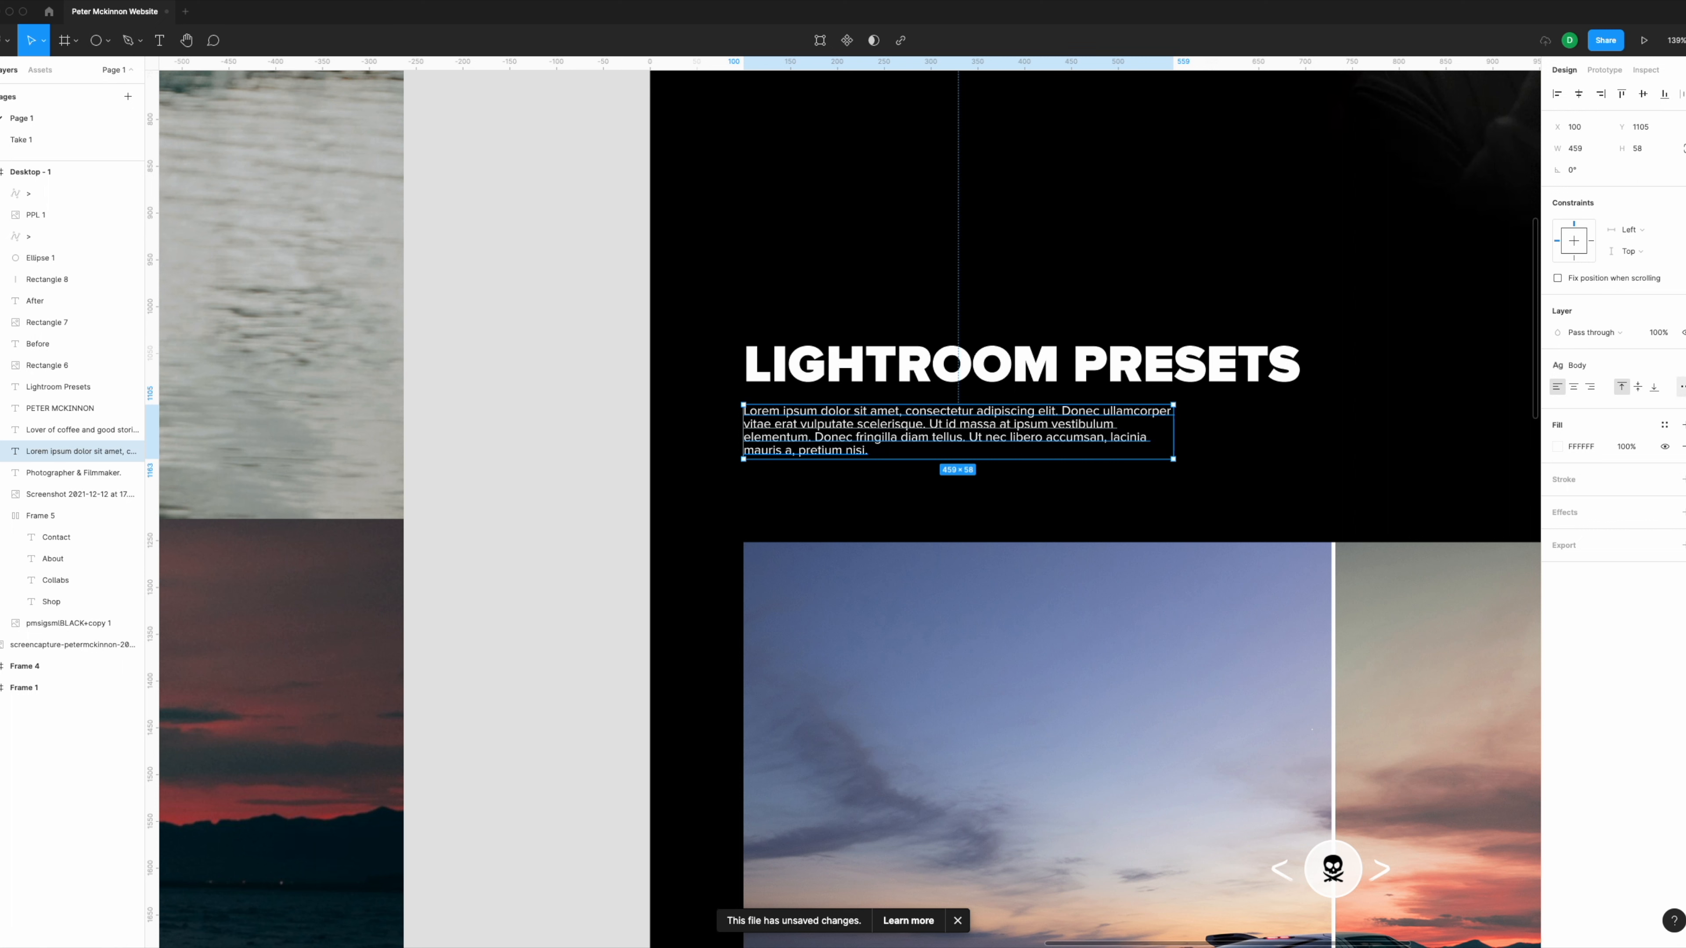
Step: Edit the Body text style and set its line height to 24
left_click(1681, 386)
left_click(1678, 447)
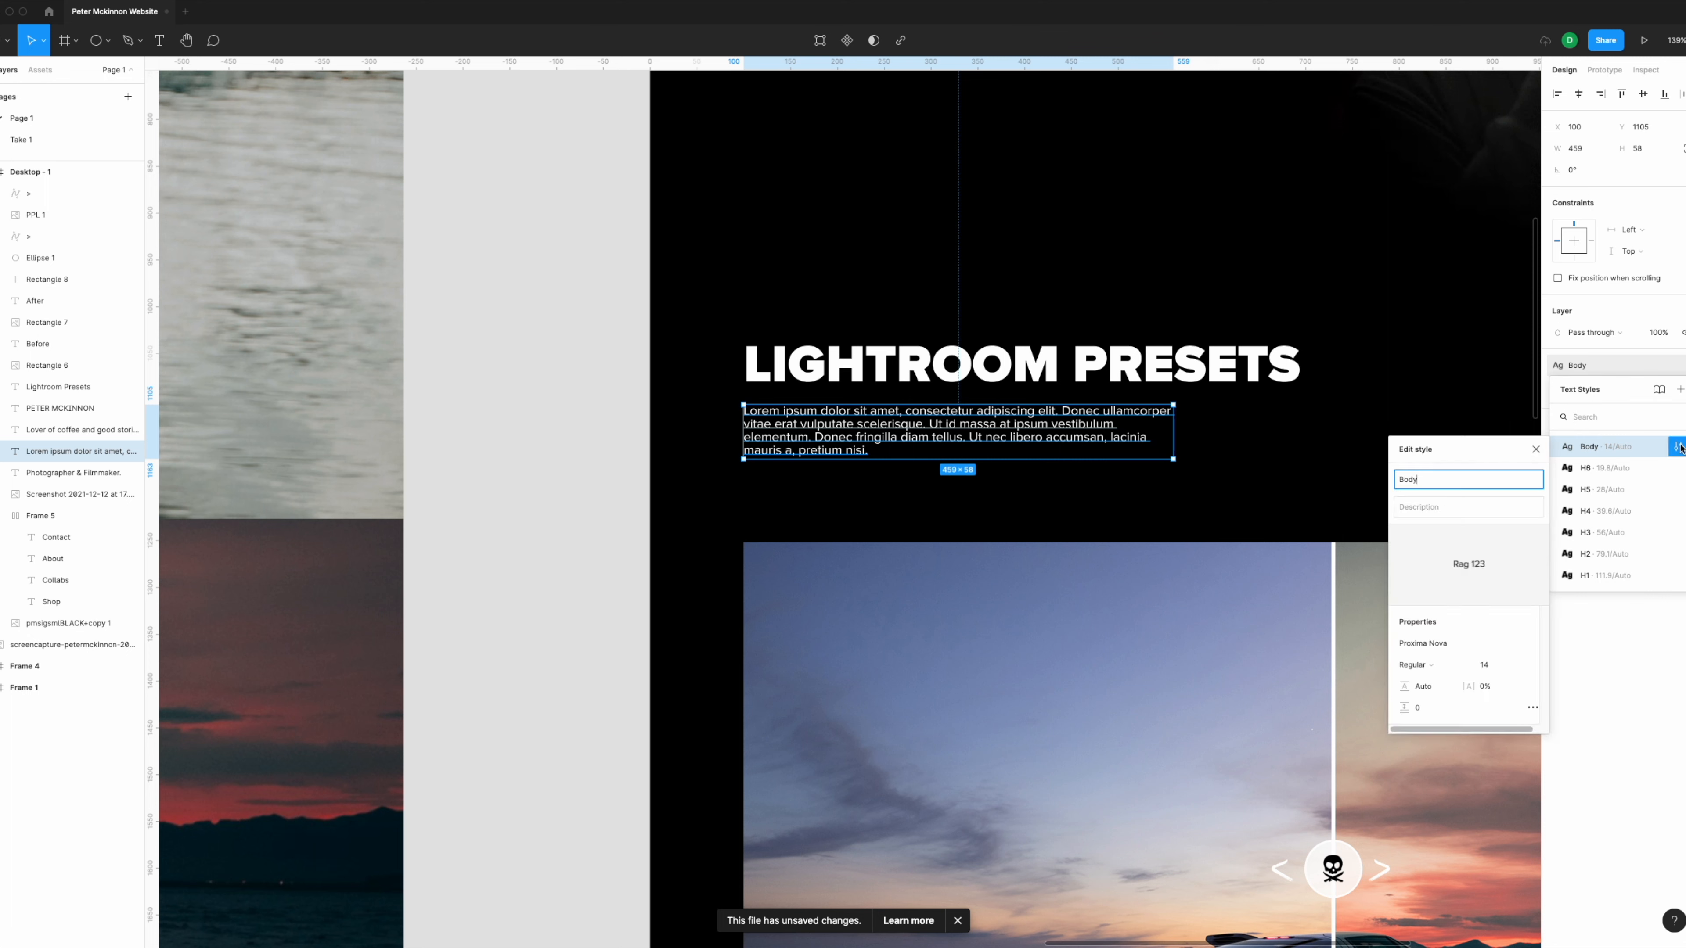
left_click(1437, 687)
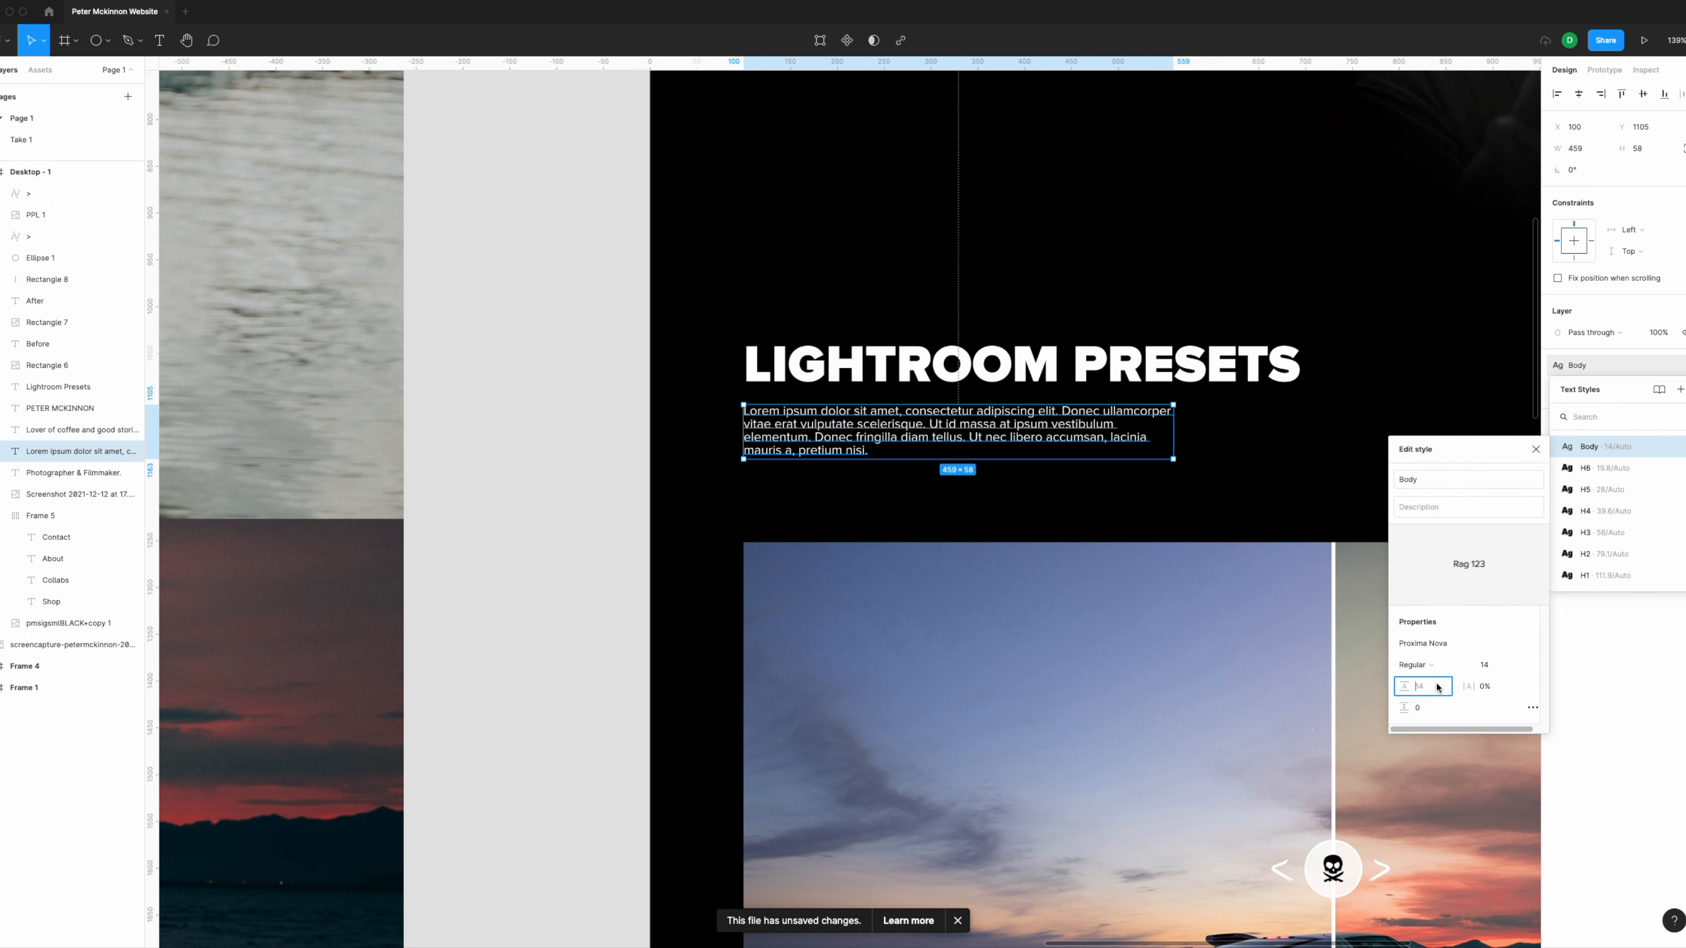
type("24")
key("Return")
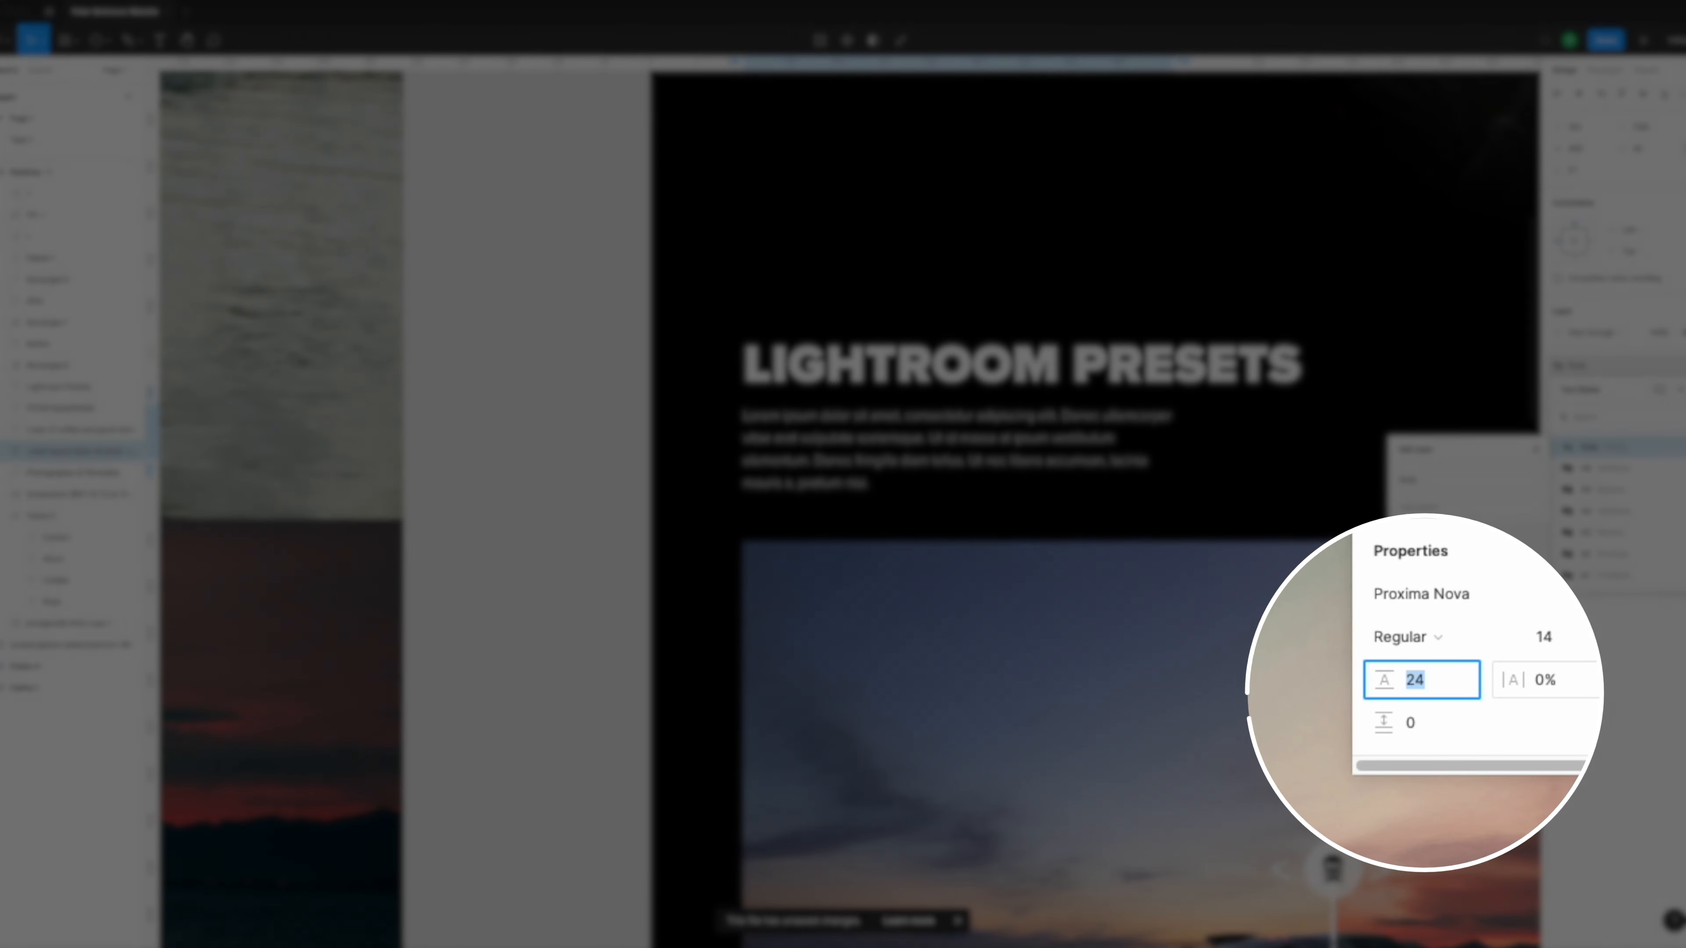
Step: Move the lorem ipsum paragraph up to Y 1101 and widen its text box to 595
left_click(1259, 467)
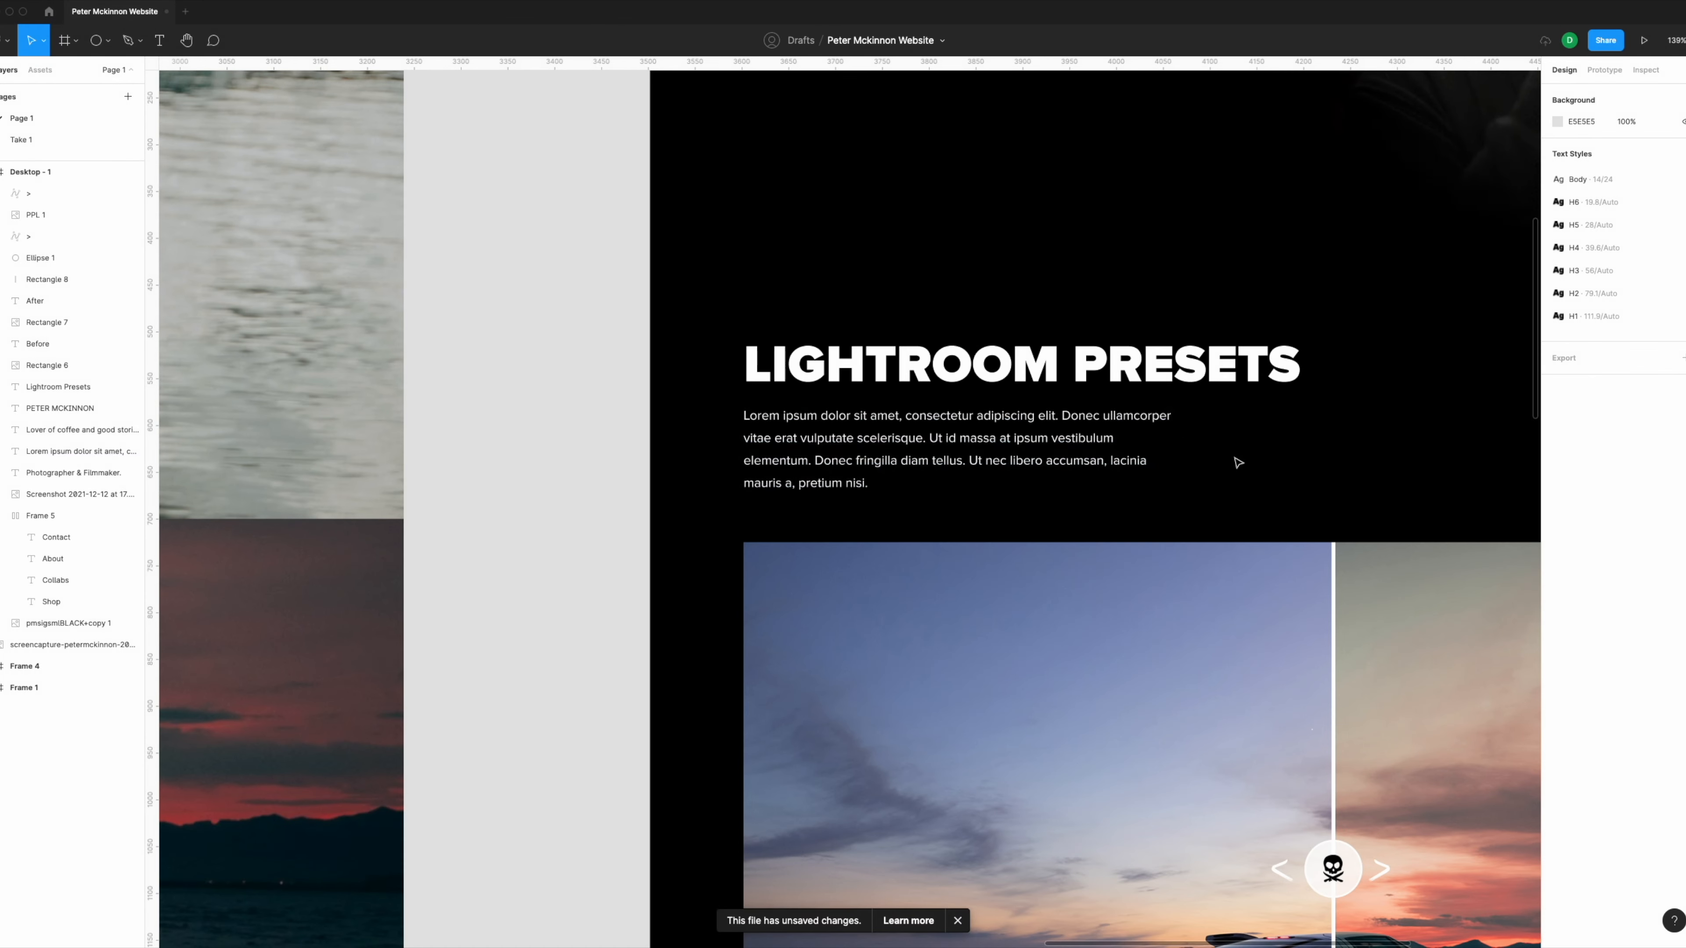
left_click_drag(1038, 447, 1038, 444)
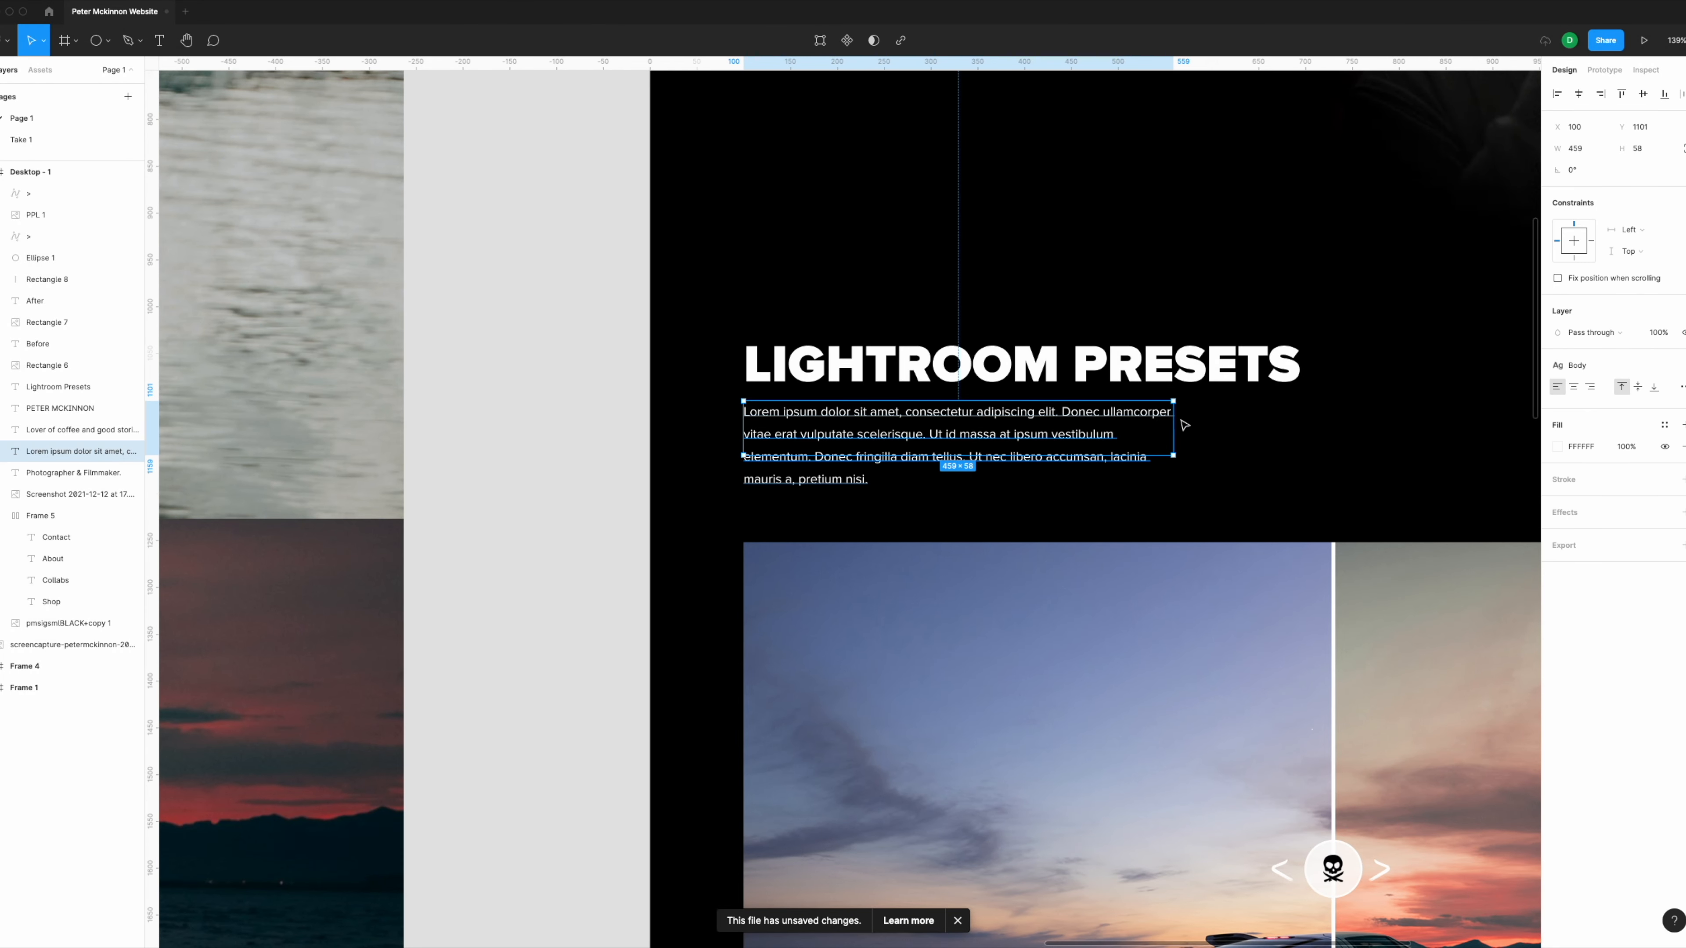
left_click_drag(1175, 422, 1300, 434)
Step: Select all the before/after car slider elements and move them up, closer to the paragraph under LIGHTROOM PRESETS
scroll(692, 468, "down", 10)
scroll(891, 478, "left", 5)
scroll(543, 547, "up", 10)
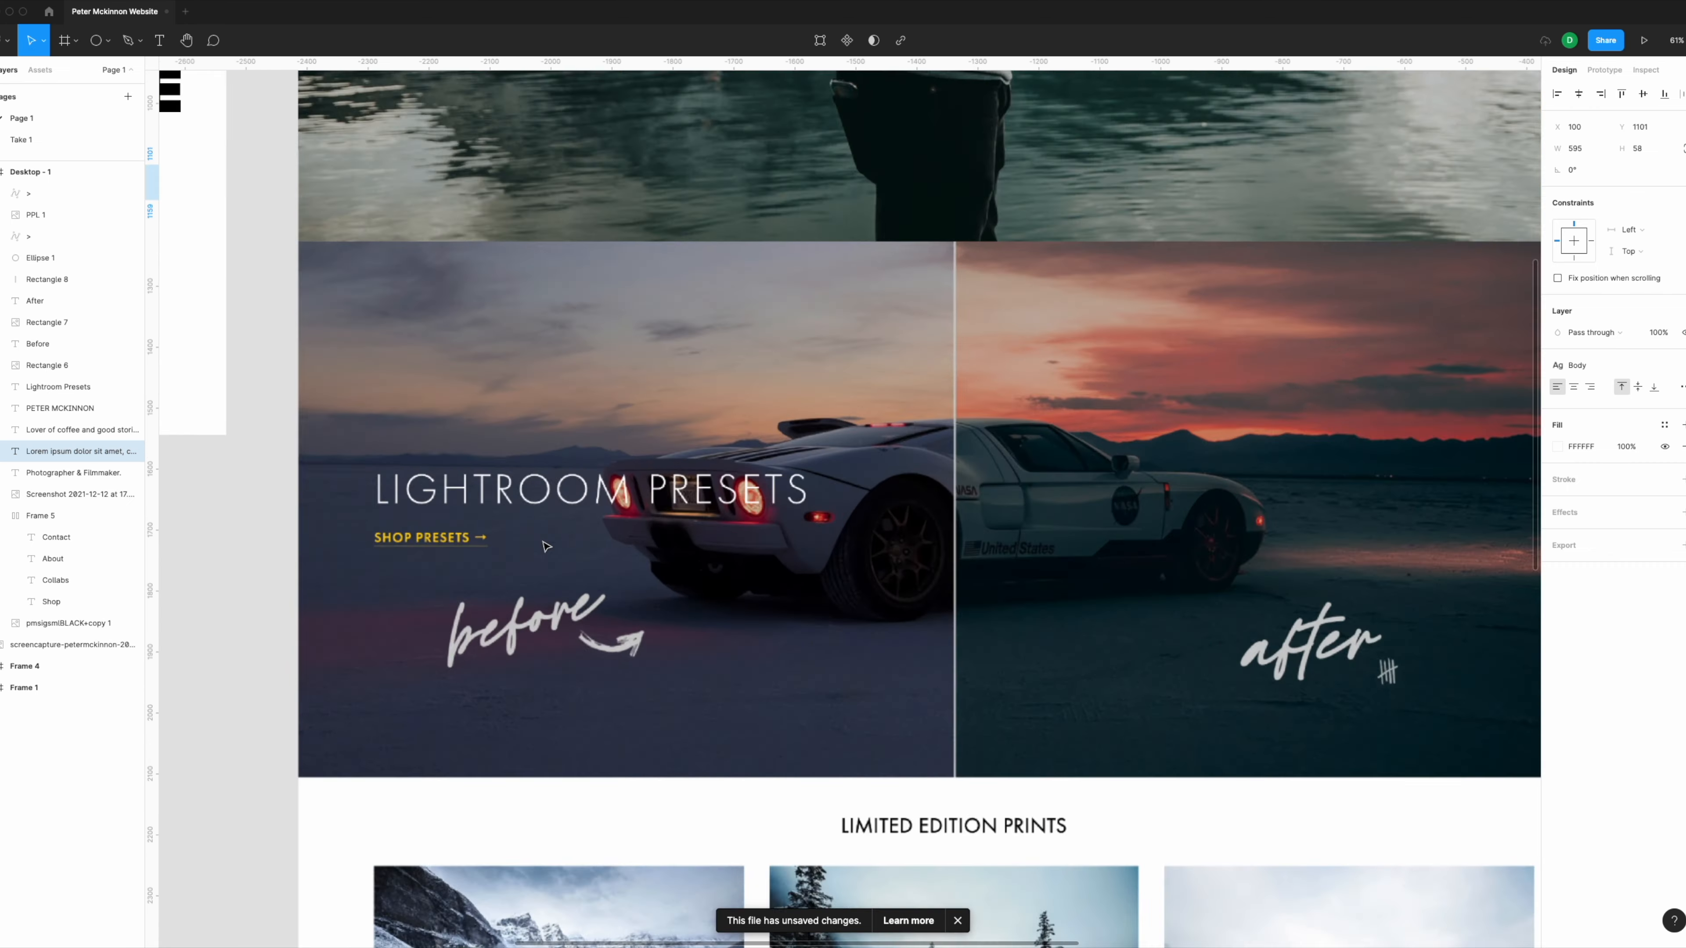
scroll(290, 512, "down", 5)
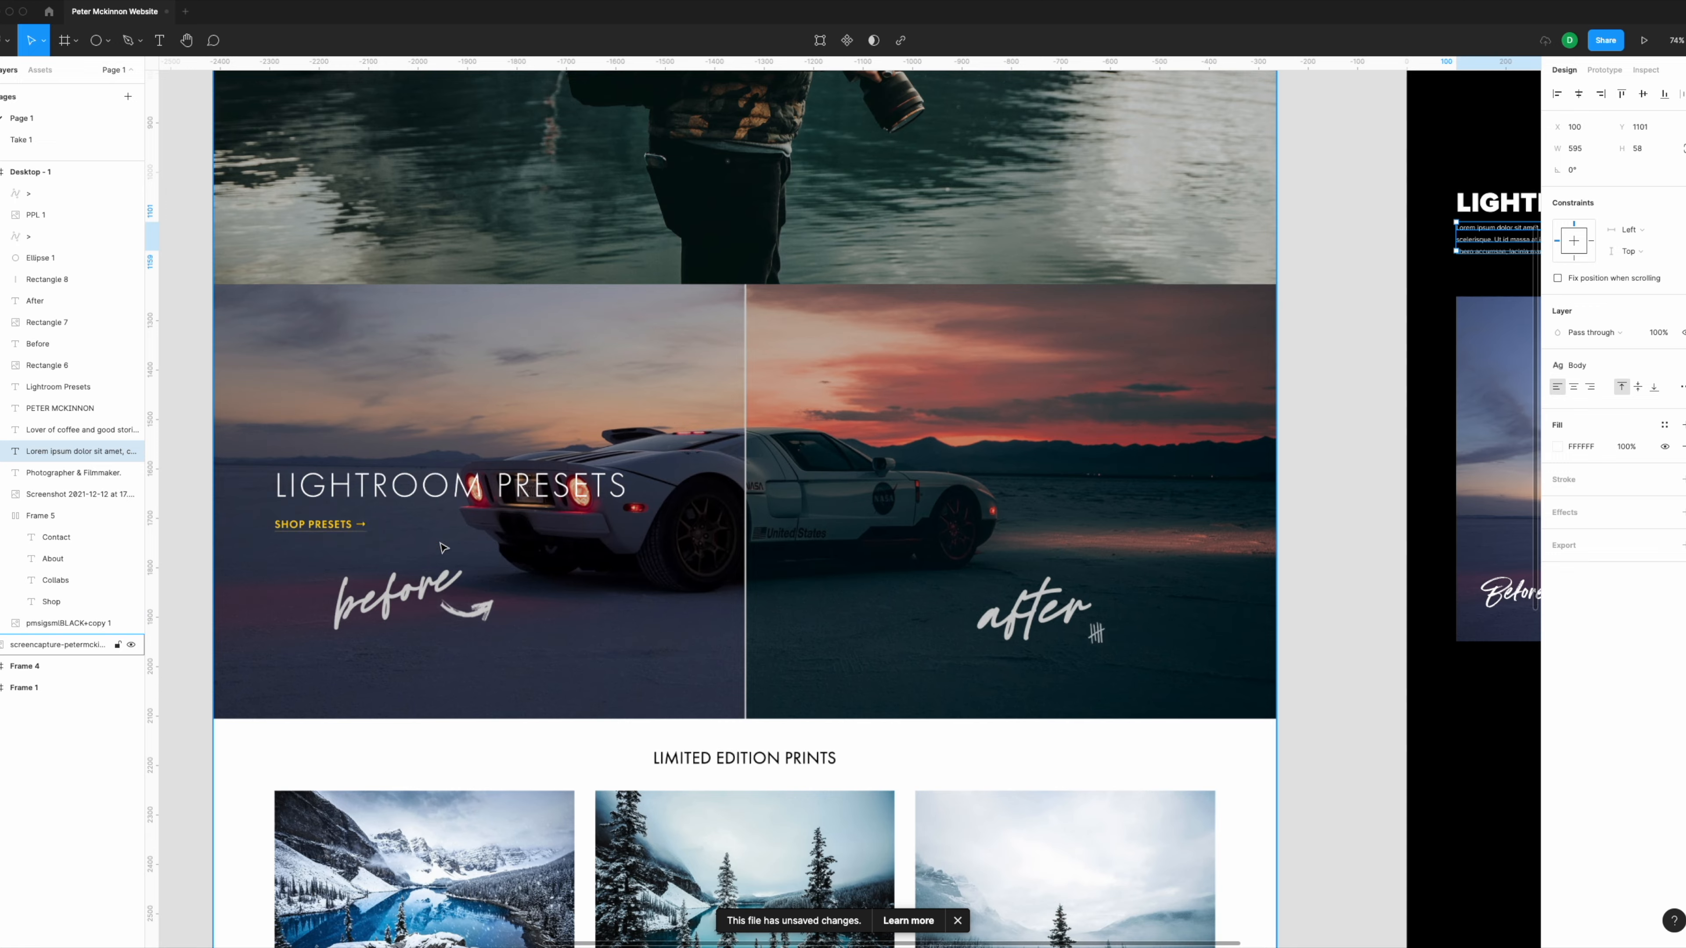
scroll(879, 557, "down", 3)
scroll(863, 564, "right", 5)
left_click(1228, 530)
left_click_drag(1226, 525, 1219, 386)
scroll(245, 571, "left", 6)
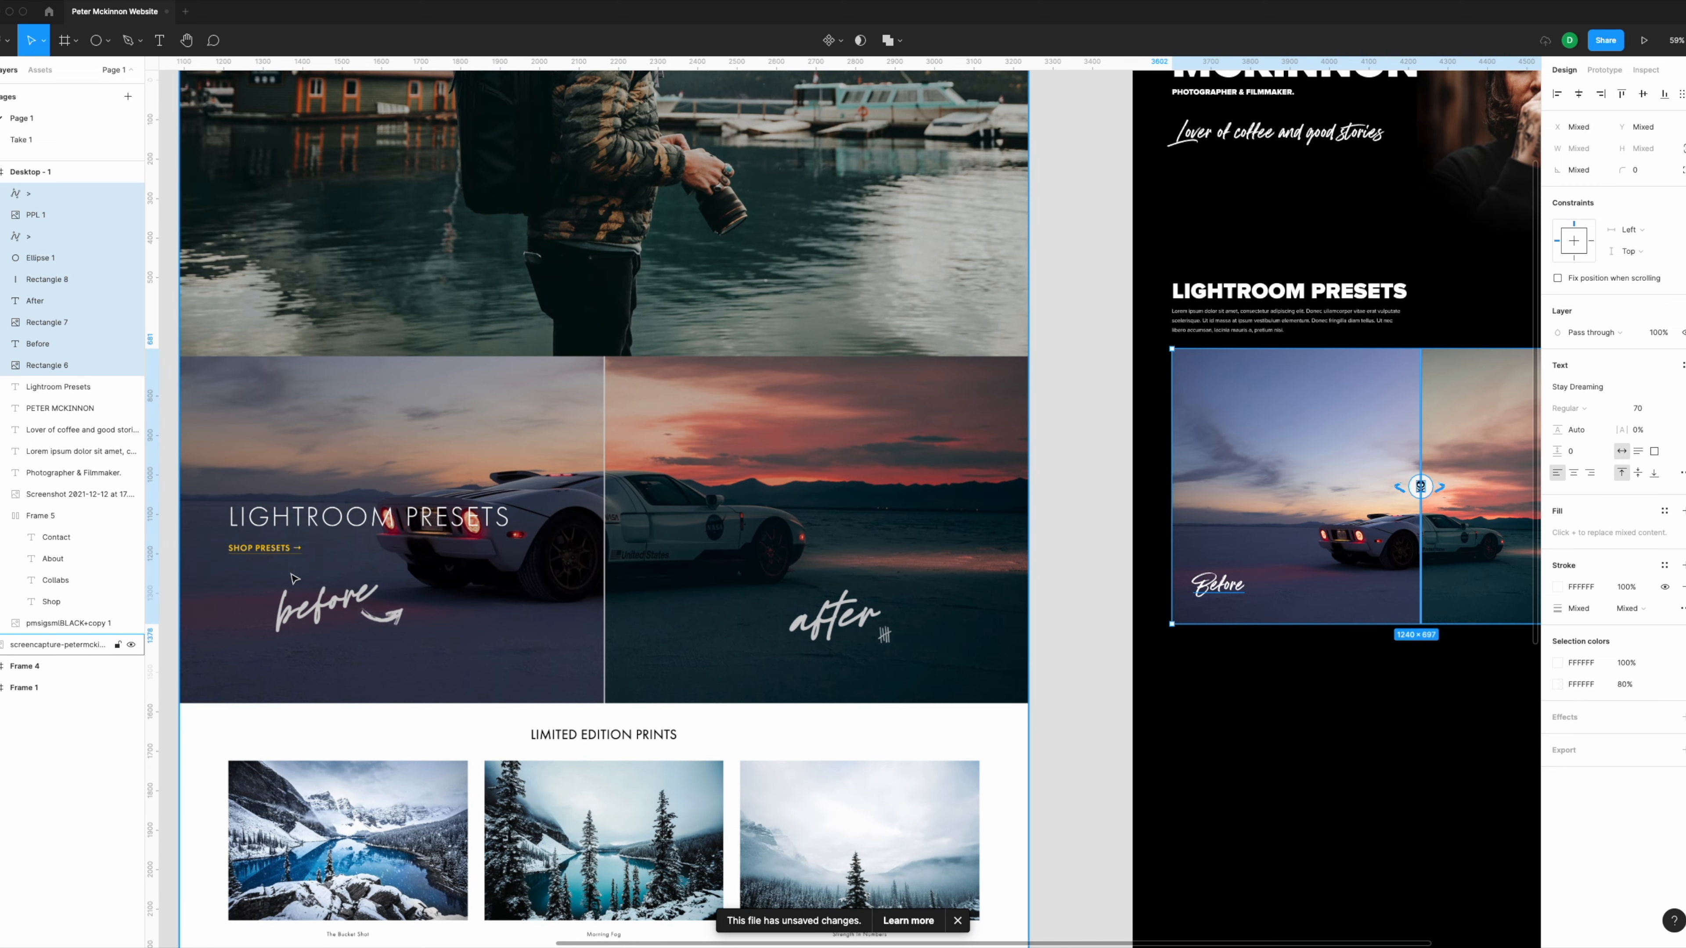
scroll(1281, 452, "right", 7)
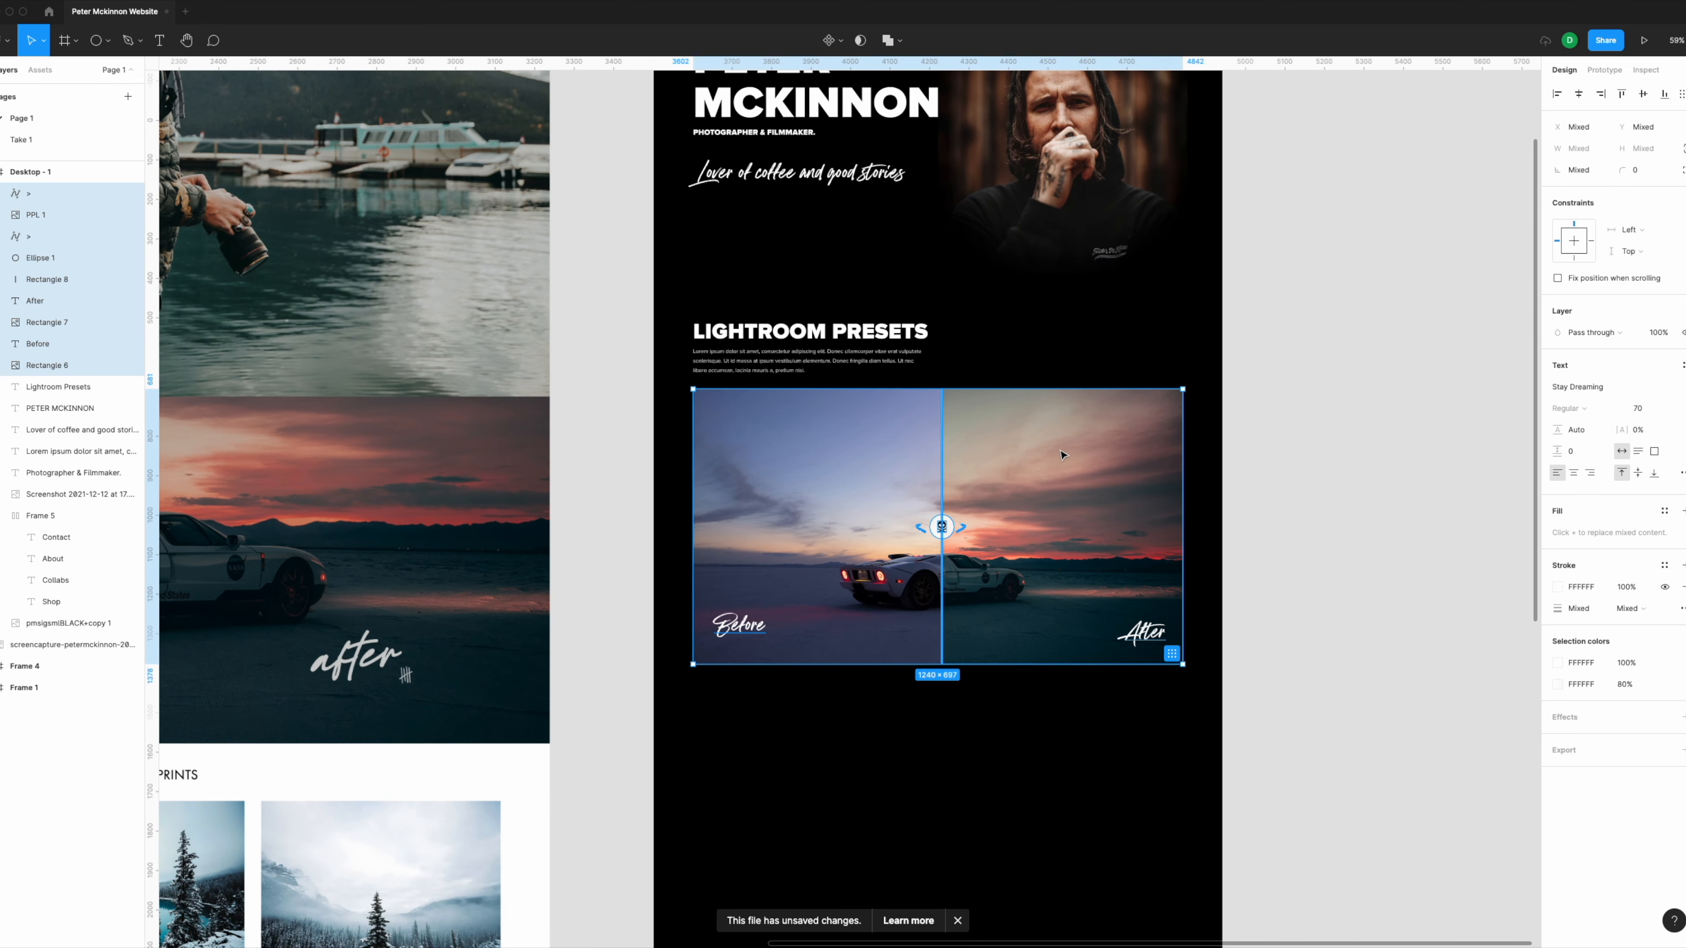
scroll(1091, 327, "up", 5)
left_click(1118, 334)
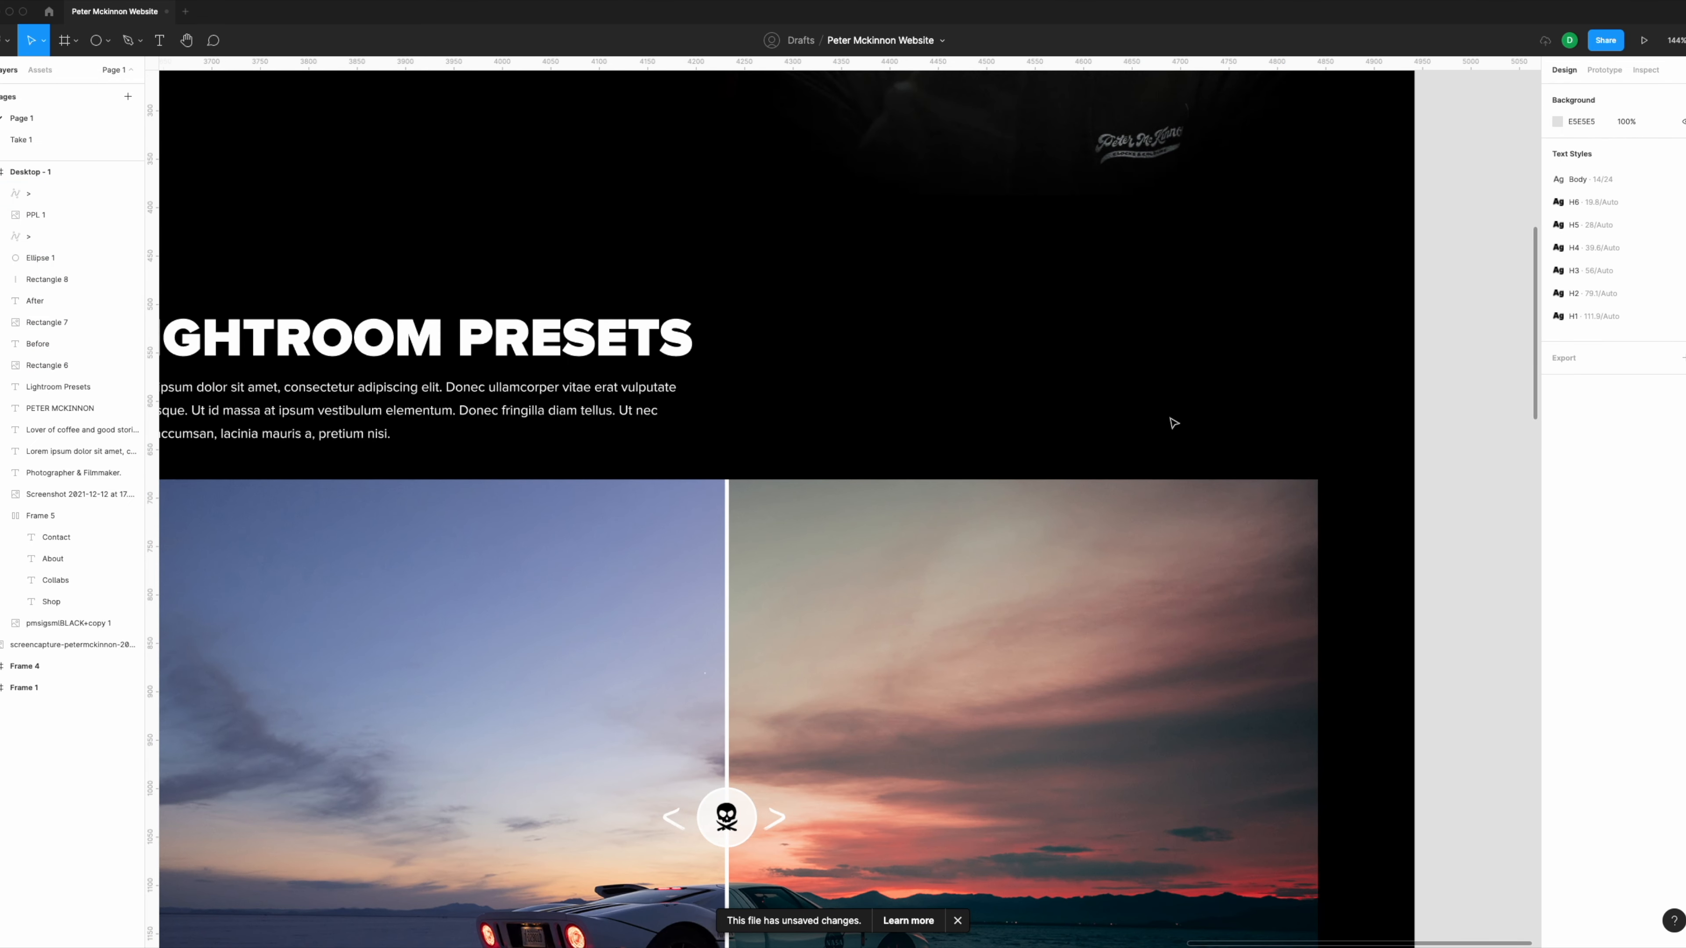
scroll(1275, 369, "down", 3)
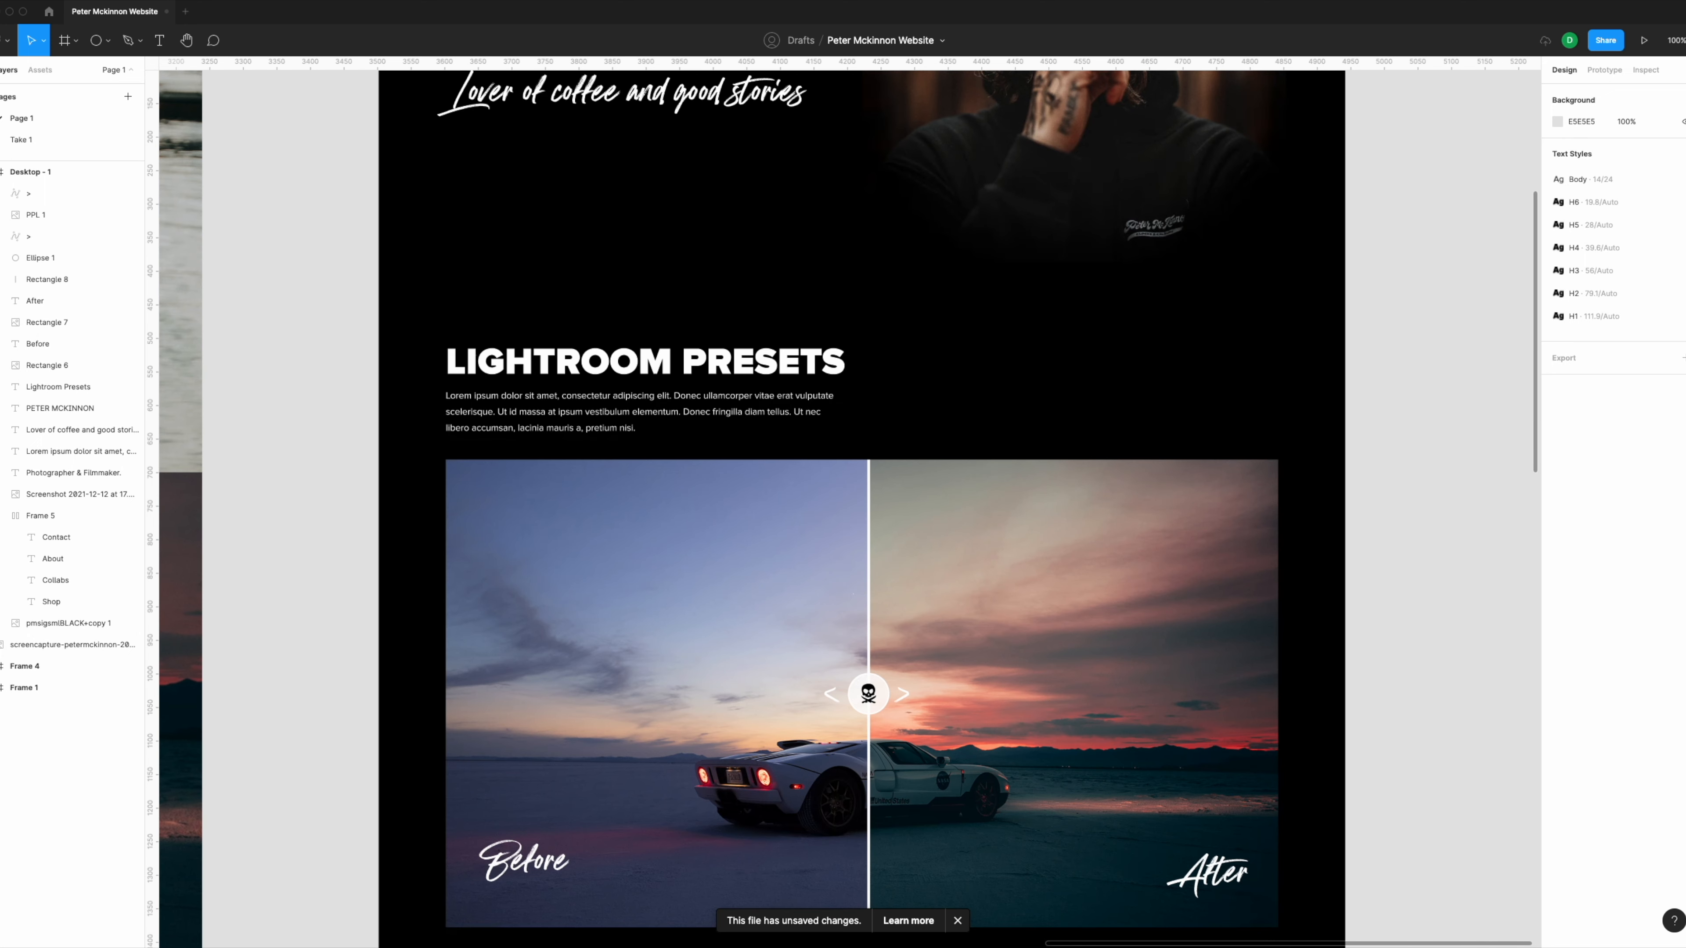
Step: Place the brush-stroke banner graphic in the Lightroom Presets section and recolour it white (FFFFFF)
left_click_drag(883, 388, 1040, 341)
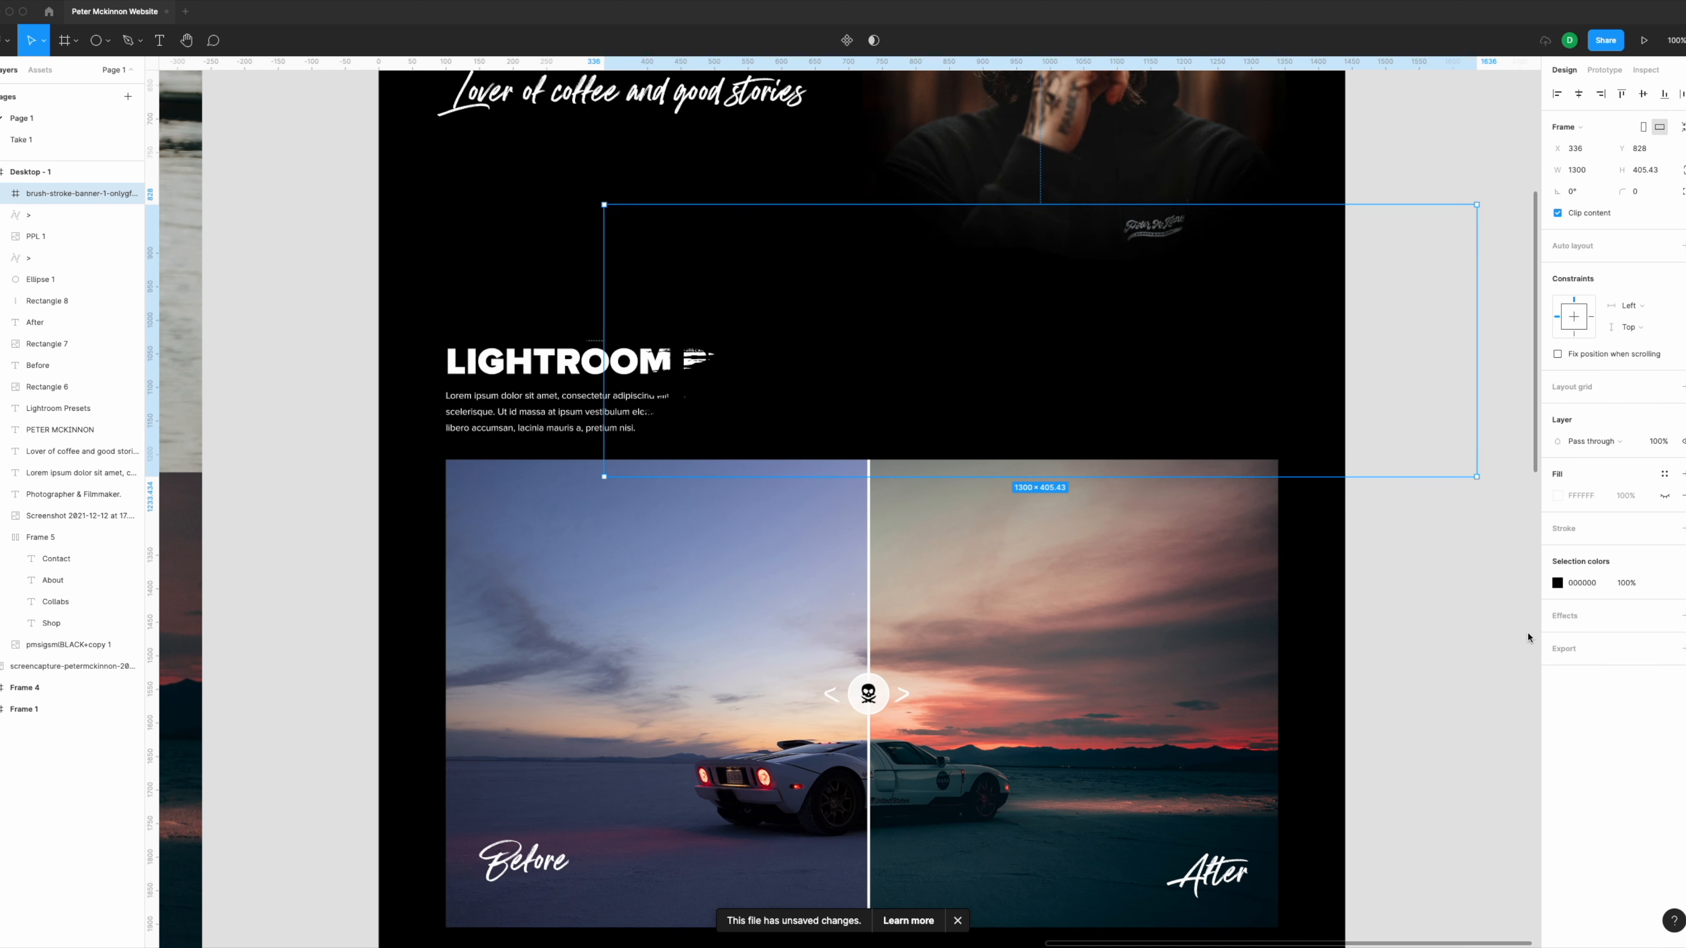
left_click(1557, 583)
left_click_drag(1460, 637, 1261, 515)
Step: Scale the brush-stroke banner down to about 304 × 95 and align it with the photo's right edge at X 1036, Y 1046
mouse_move(601, 204)
left_mouse_down()
mouse_move(1137, 464)
mouse_move(1190, 470)
mouse_move(1213, 427)
mouse_move(1062, 398)
mouse_move(1088, 400)
left_mouse_up()
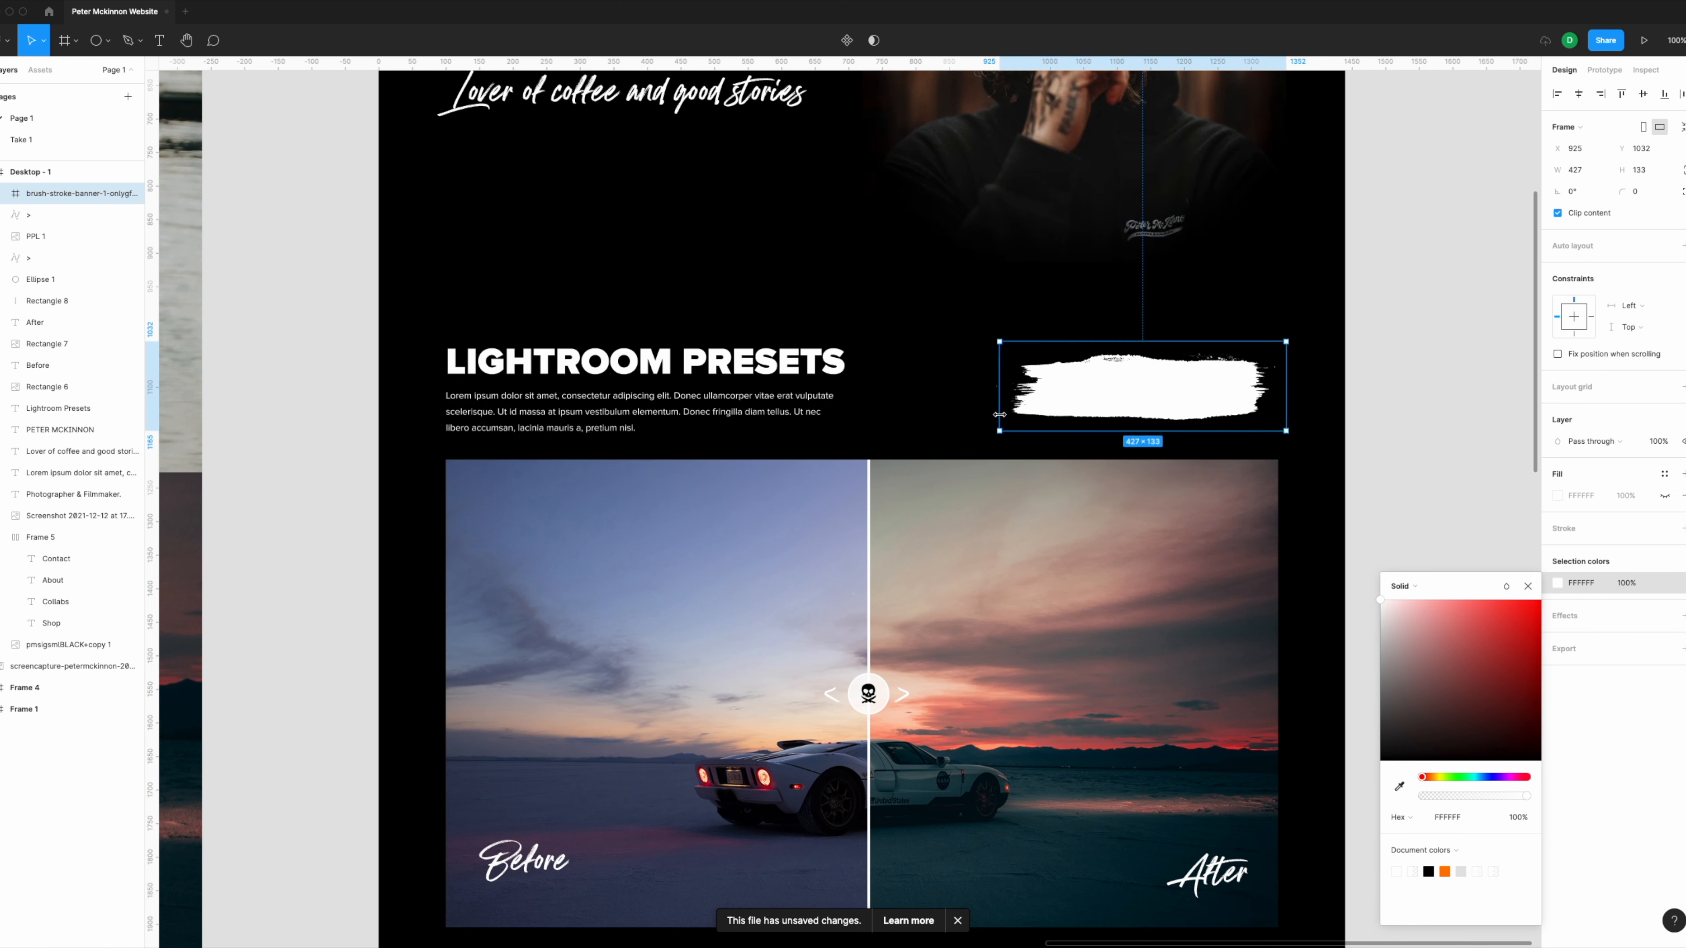
left_click_drag(1000, 429, 1079, 396)
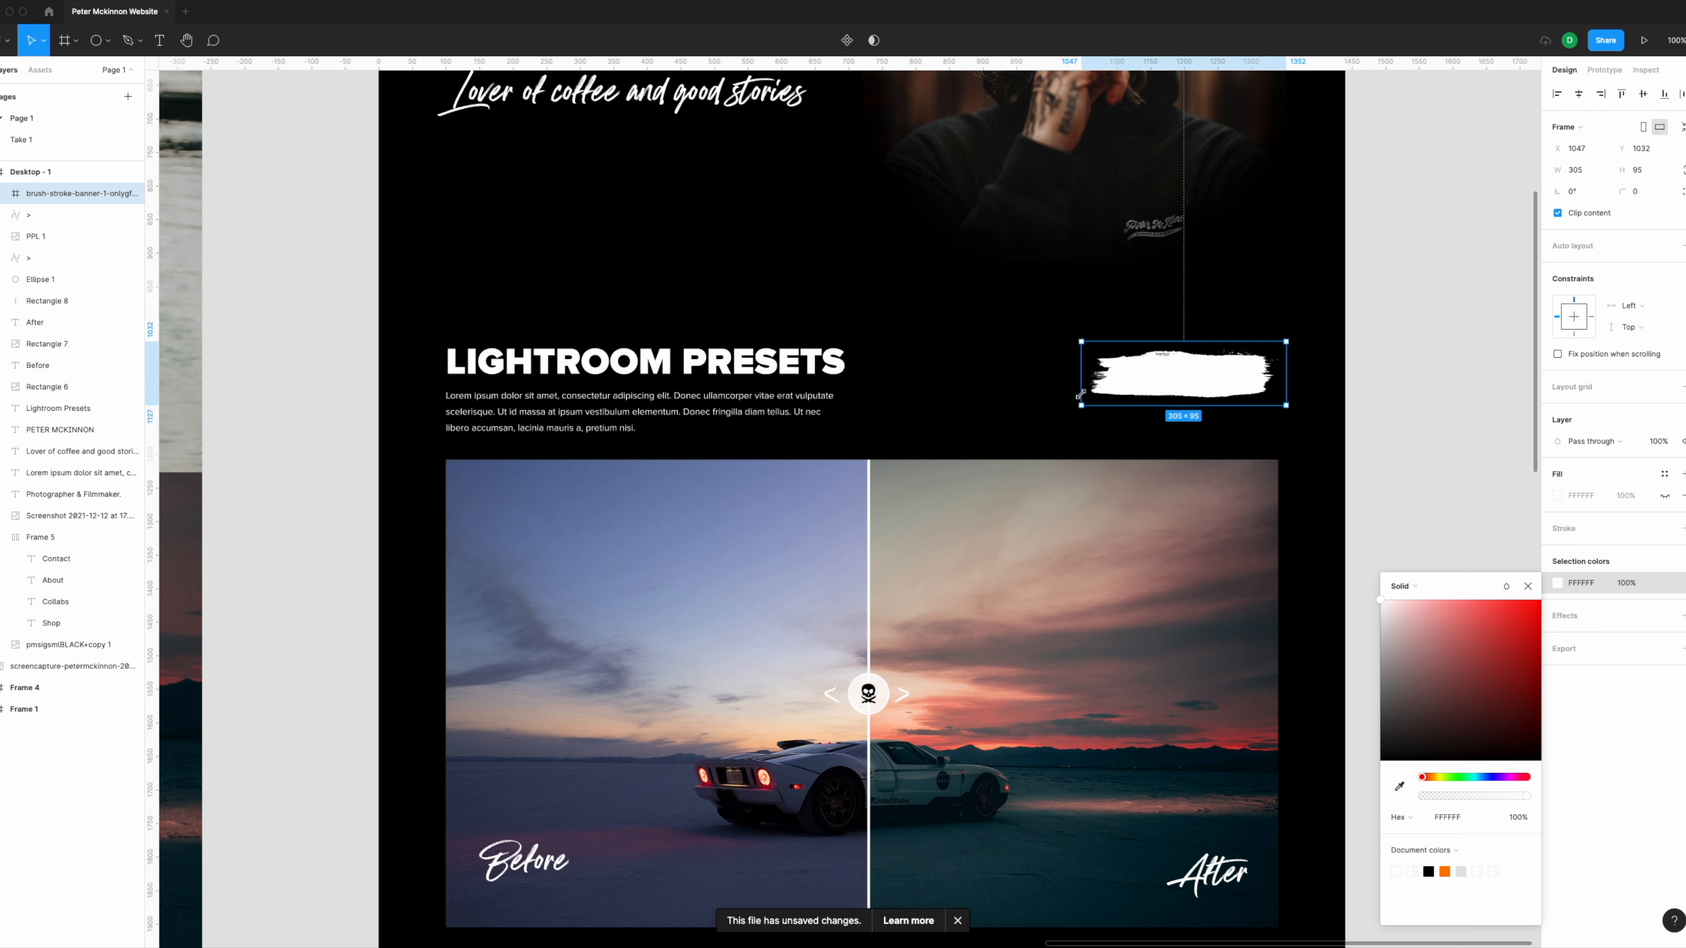
left_click_drag(1198, 383, 1207, 387)
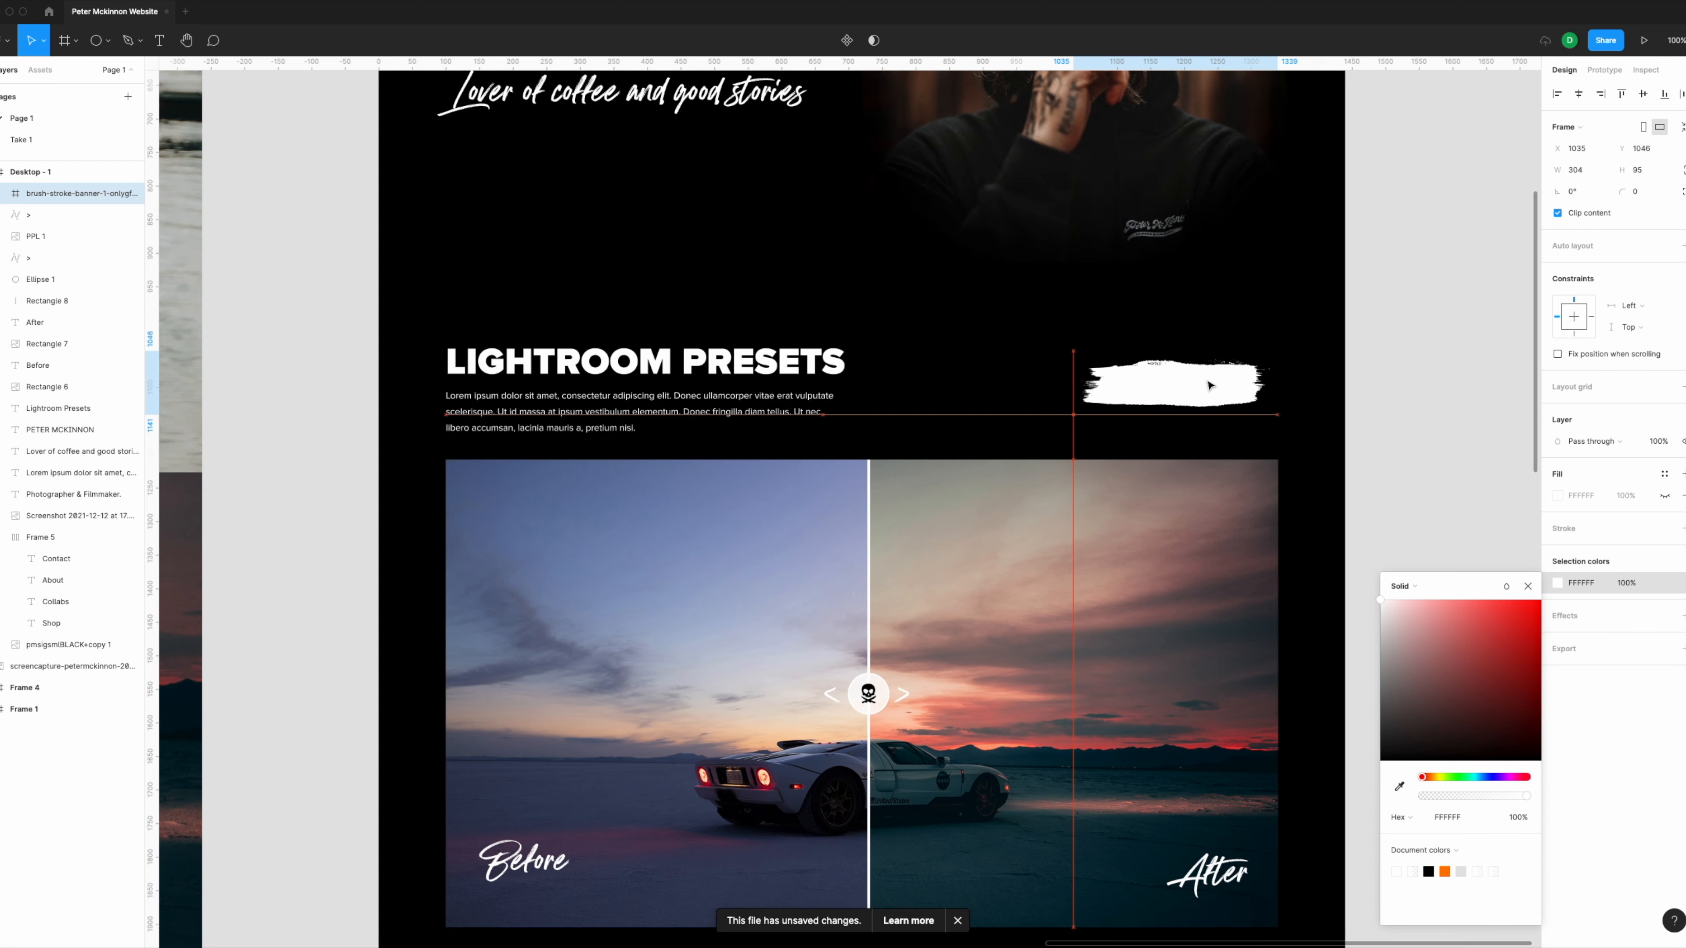
left_click_drag(1208, 385, 1209, 385)
Step: Add a text box about 248 × 52 beside the brush stroke reading "Shop Presets"
scroll(1201, 382, "up", 3)
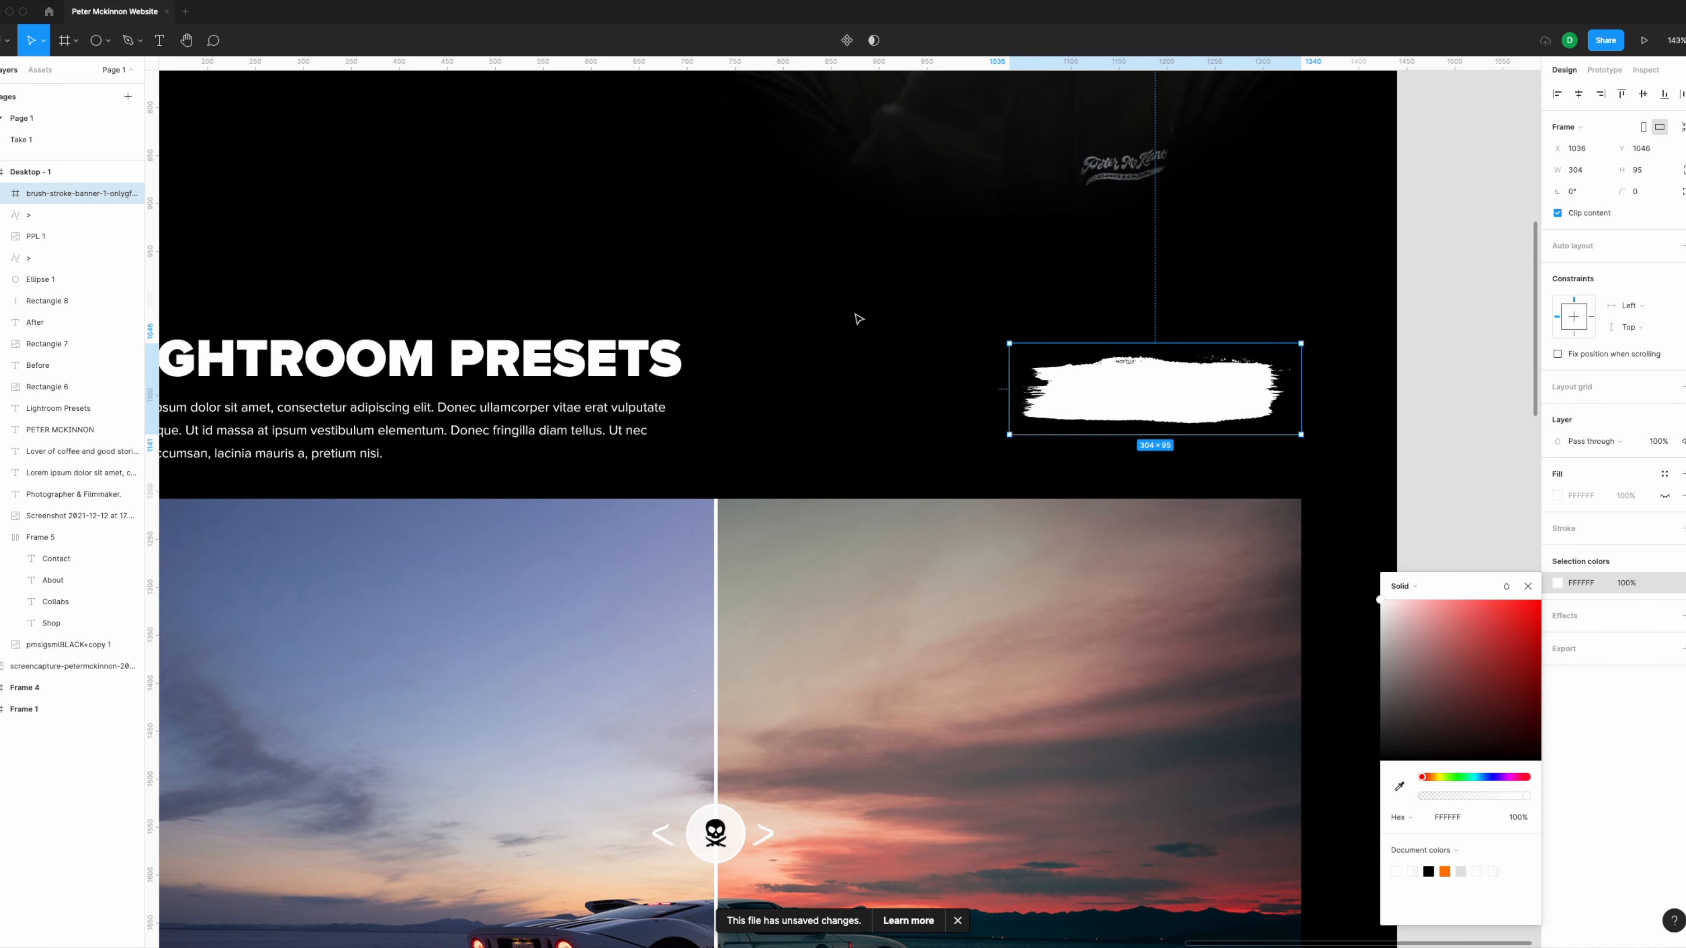
left_click(160, 39)
left_click_drag(884, 329, 1121, 377)
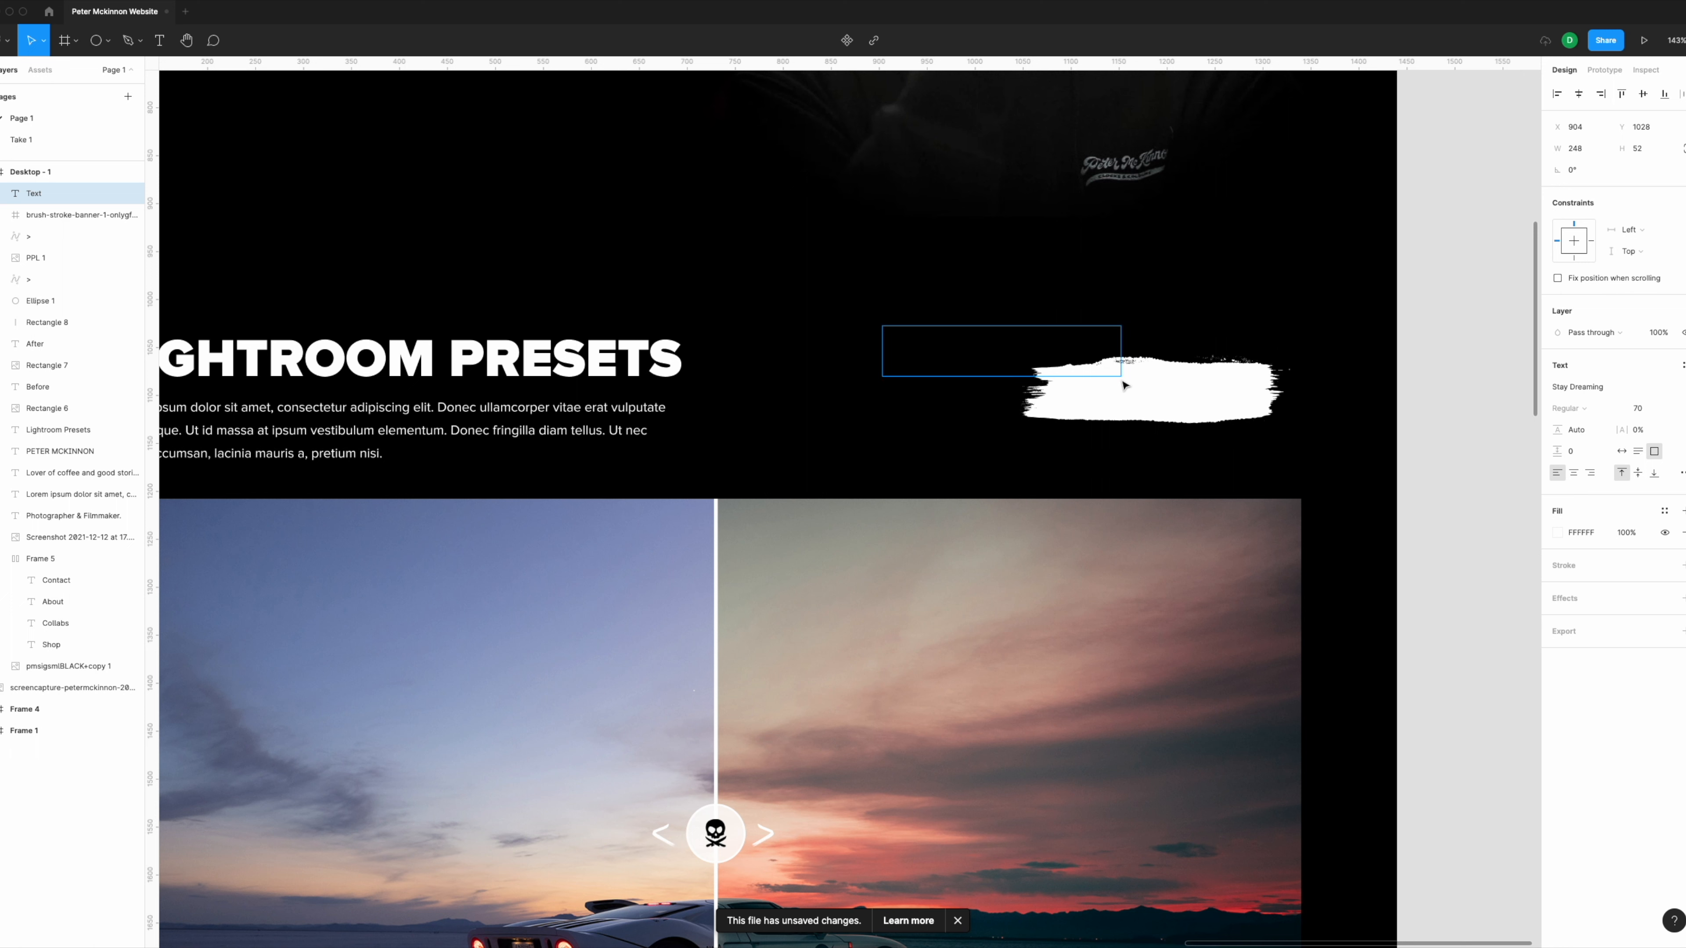
type("Shop")
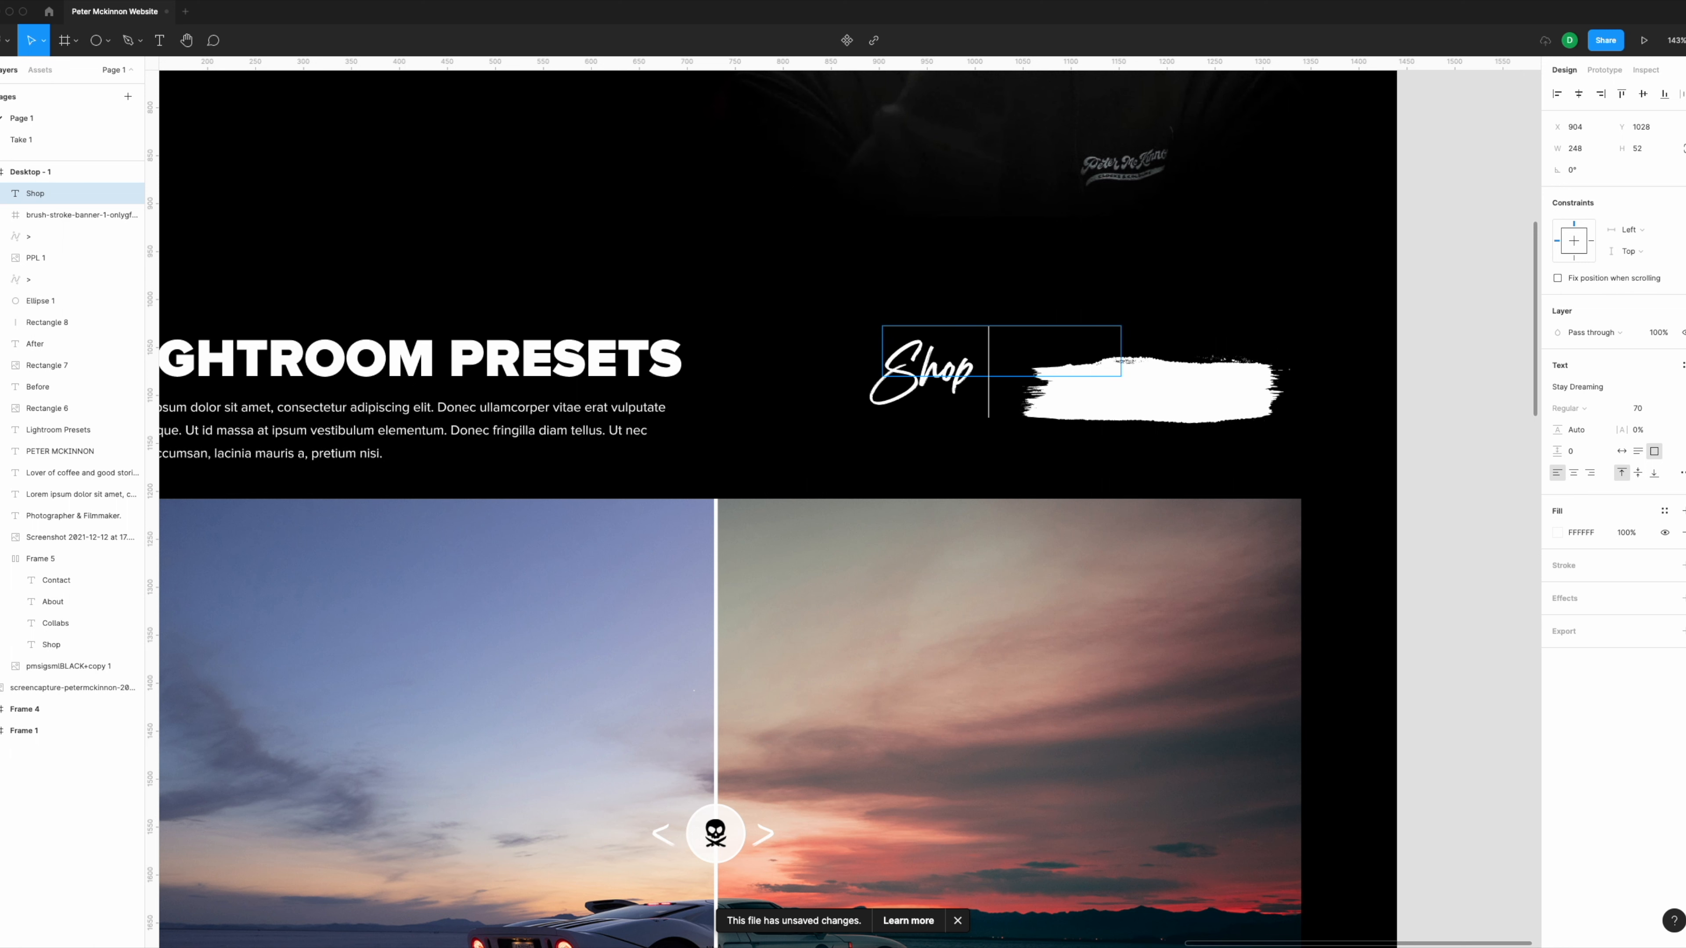
type(" Presets")
key("Escape")
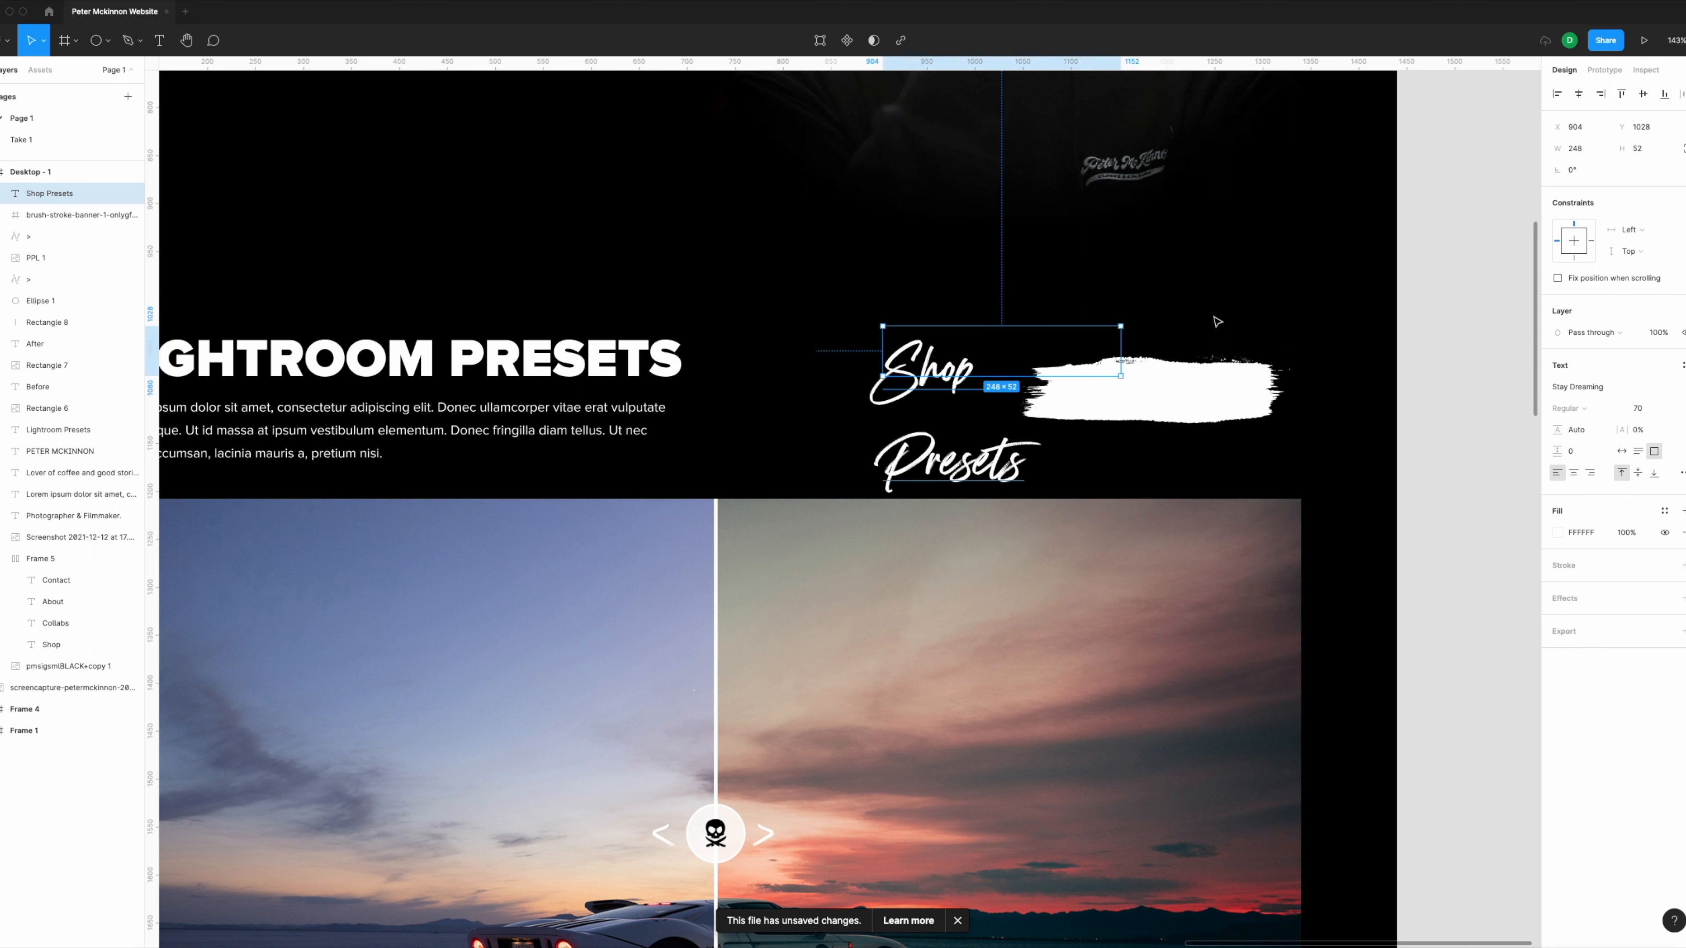
Step: Try the H5 text style on the Shop Presets label, and settle on the H6 style
left_click(1682, 364)
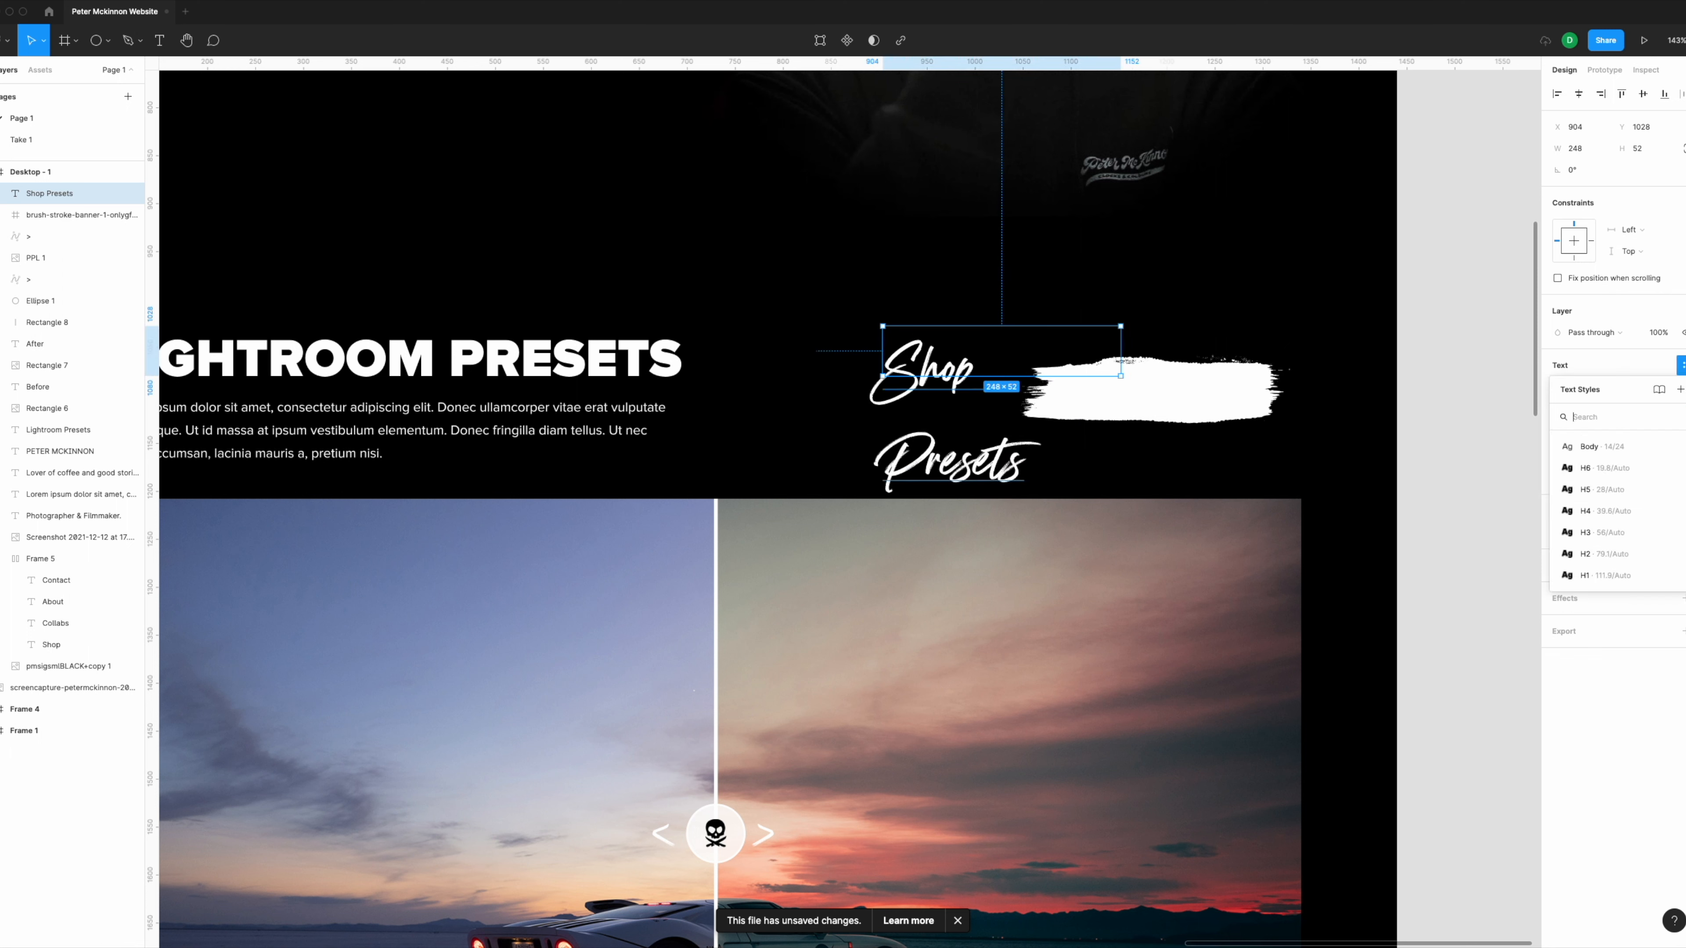
left_click(1619, 489)
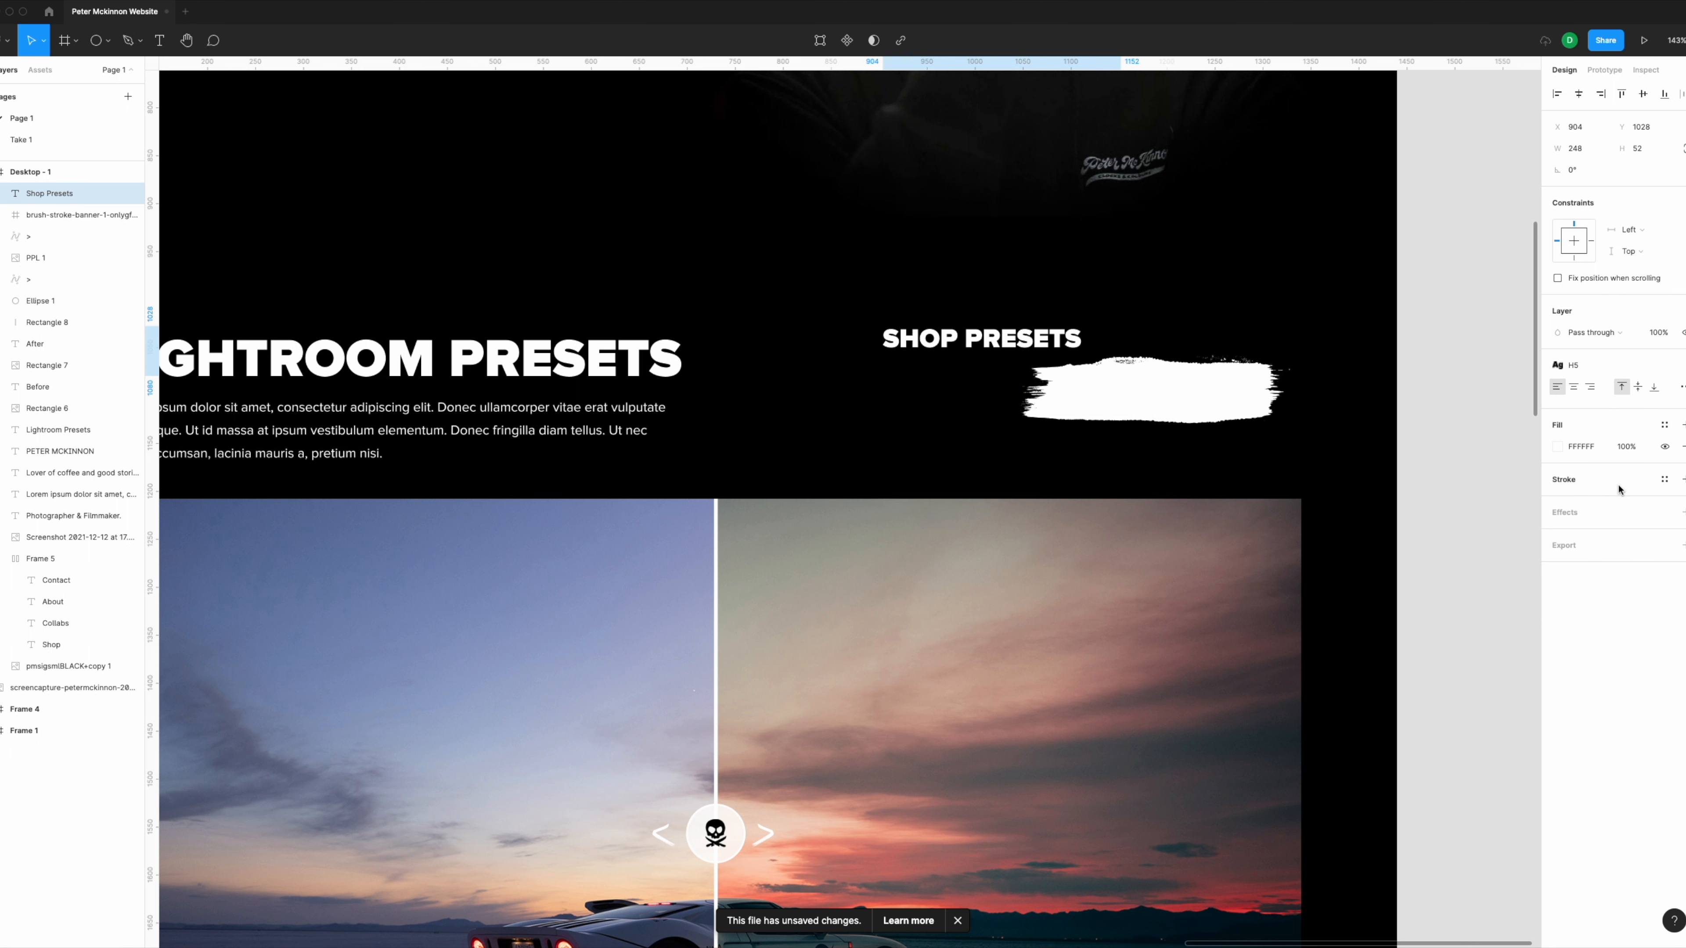
left_click(1682, 364)
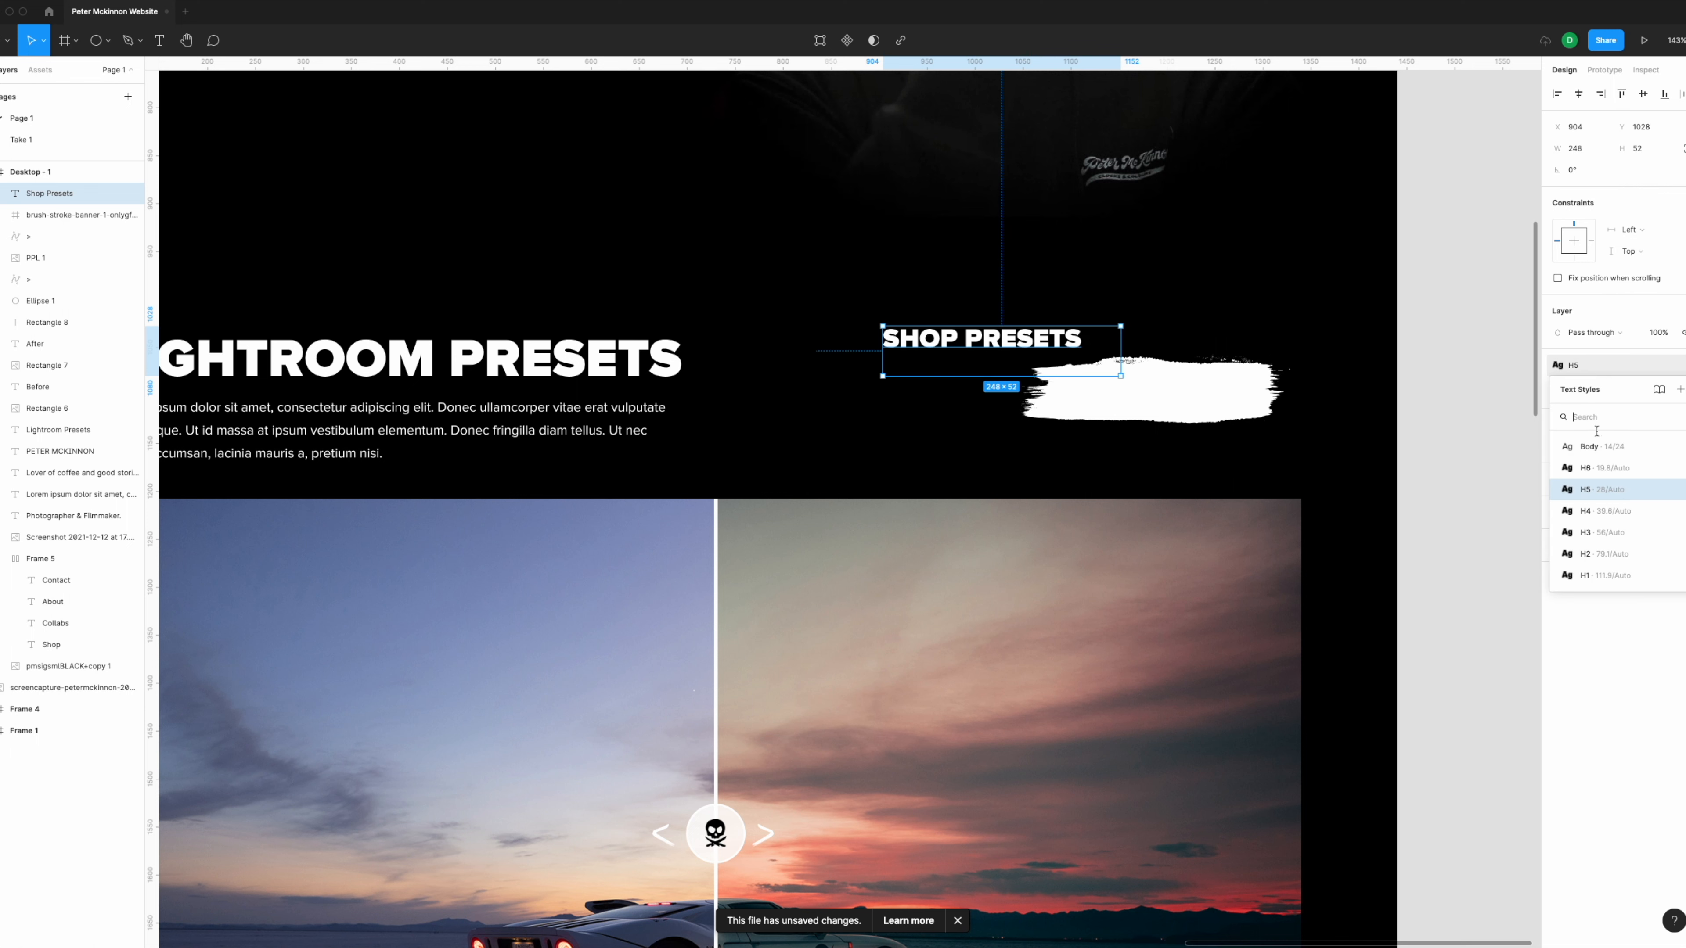
left_click(1620, 471)
Step: Fill the SHOP PRESETS label with black (000000) and centre it on the white brush stroke
mouse_move(1026, 340)
left_mouse_down()
mouse_move(1304, 447)
mouse_move(1236, 403)
mouse_move(1258, 321)
left_mouse_up()
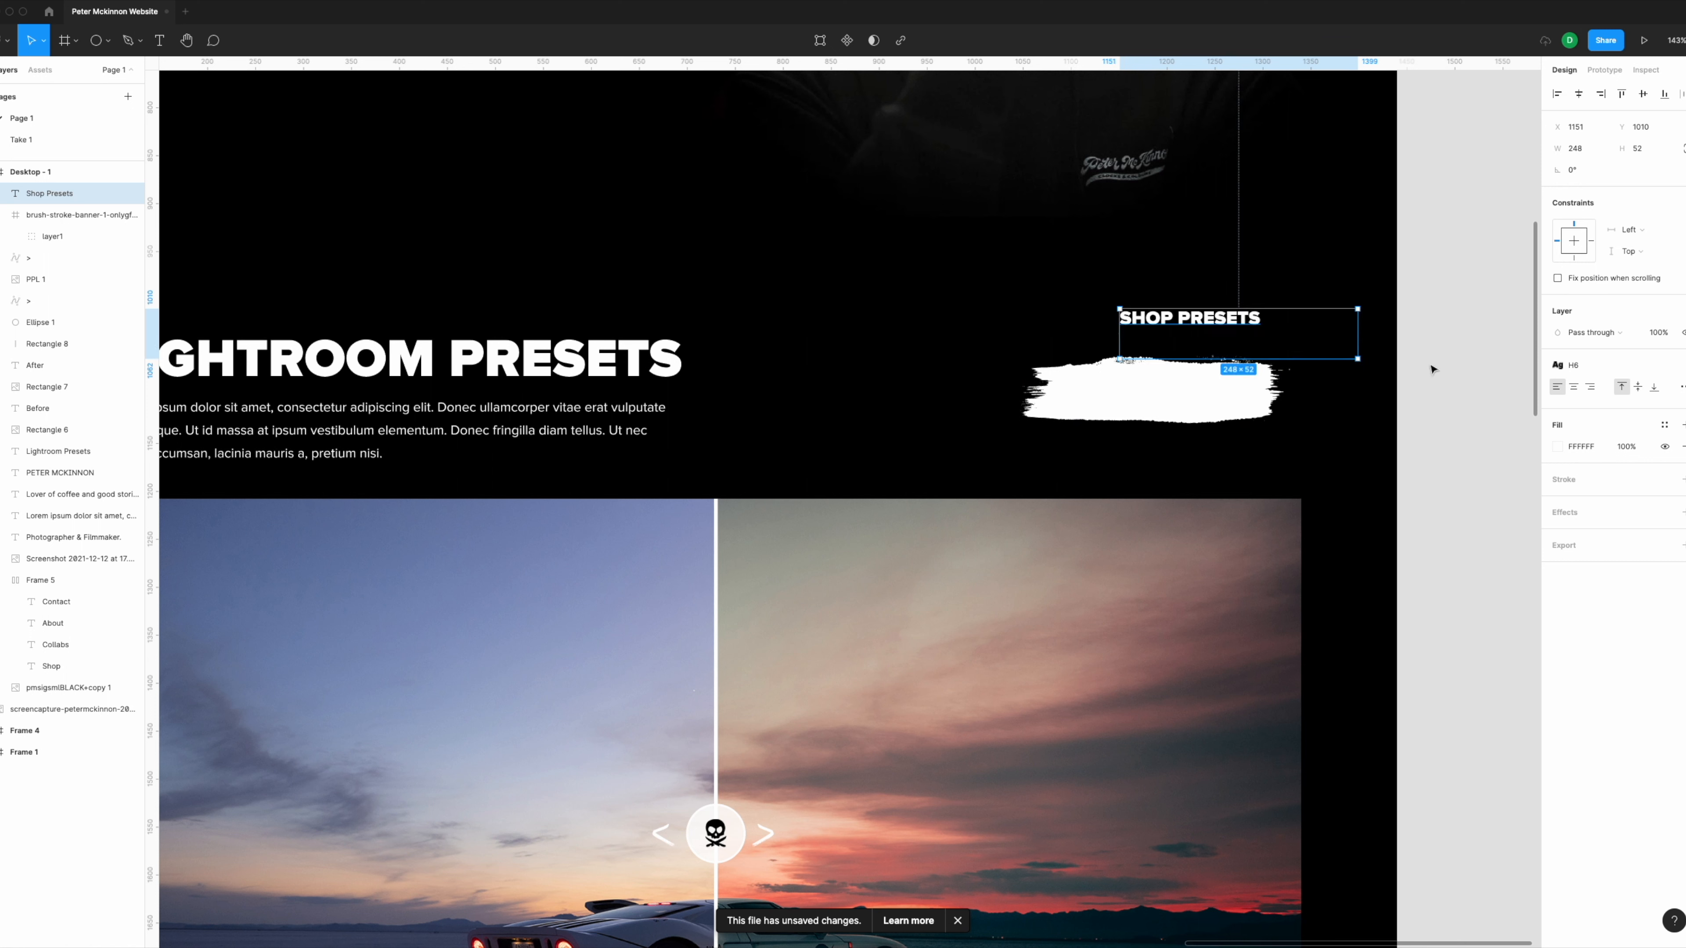
left_click(1558, 446)
mouse_move(1464, 470)
left_mouse_down()
mouse_move(1400, 444)
mouse_move(1362, 670)
left_mouse_up()
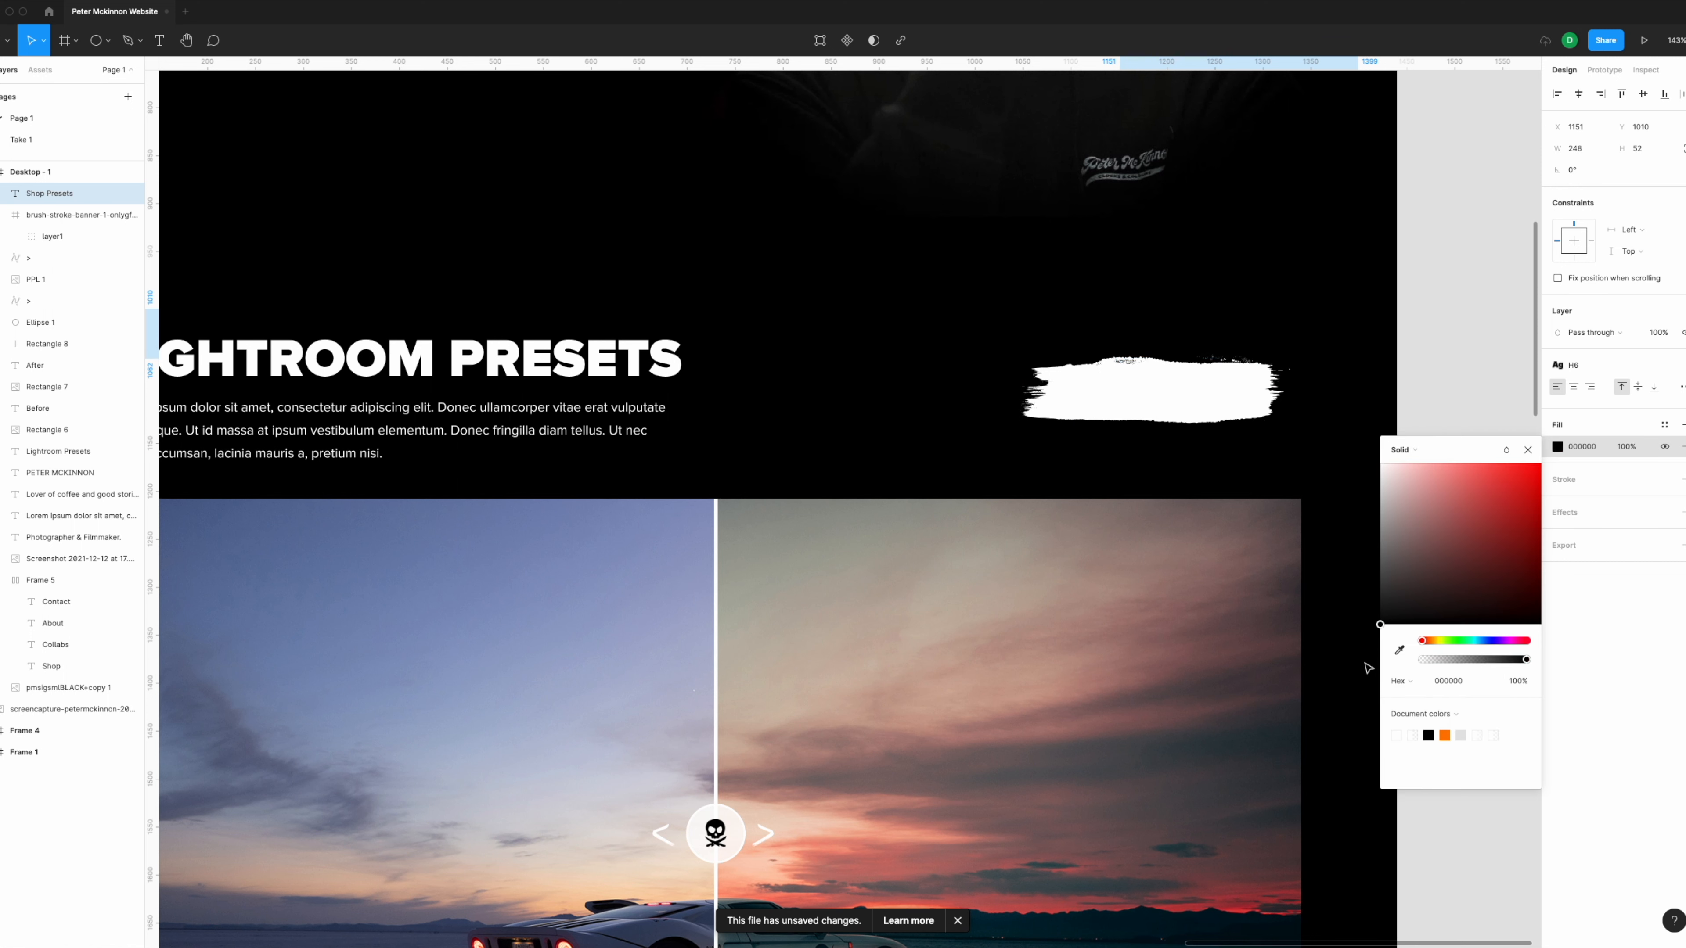
left_click_drag(1226, 329, 1191, 400)
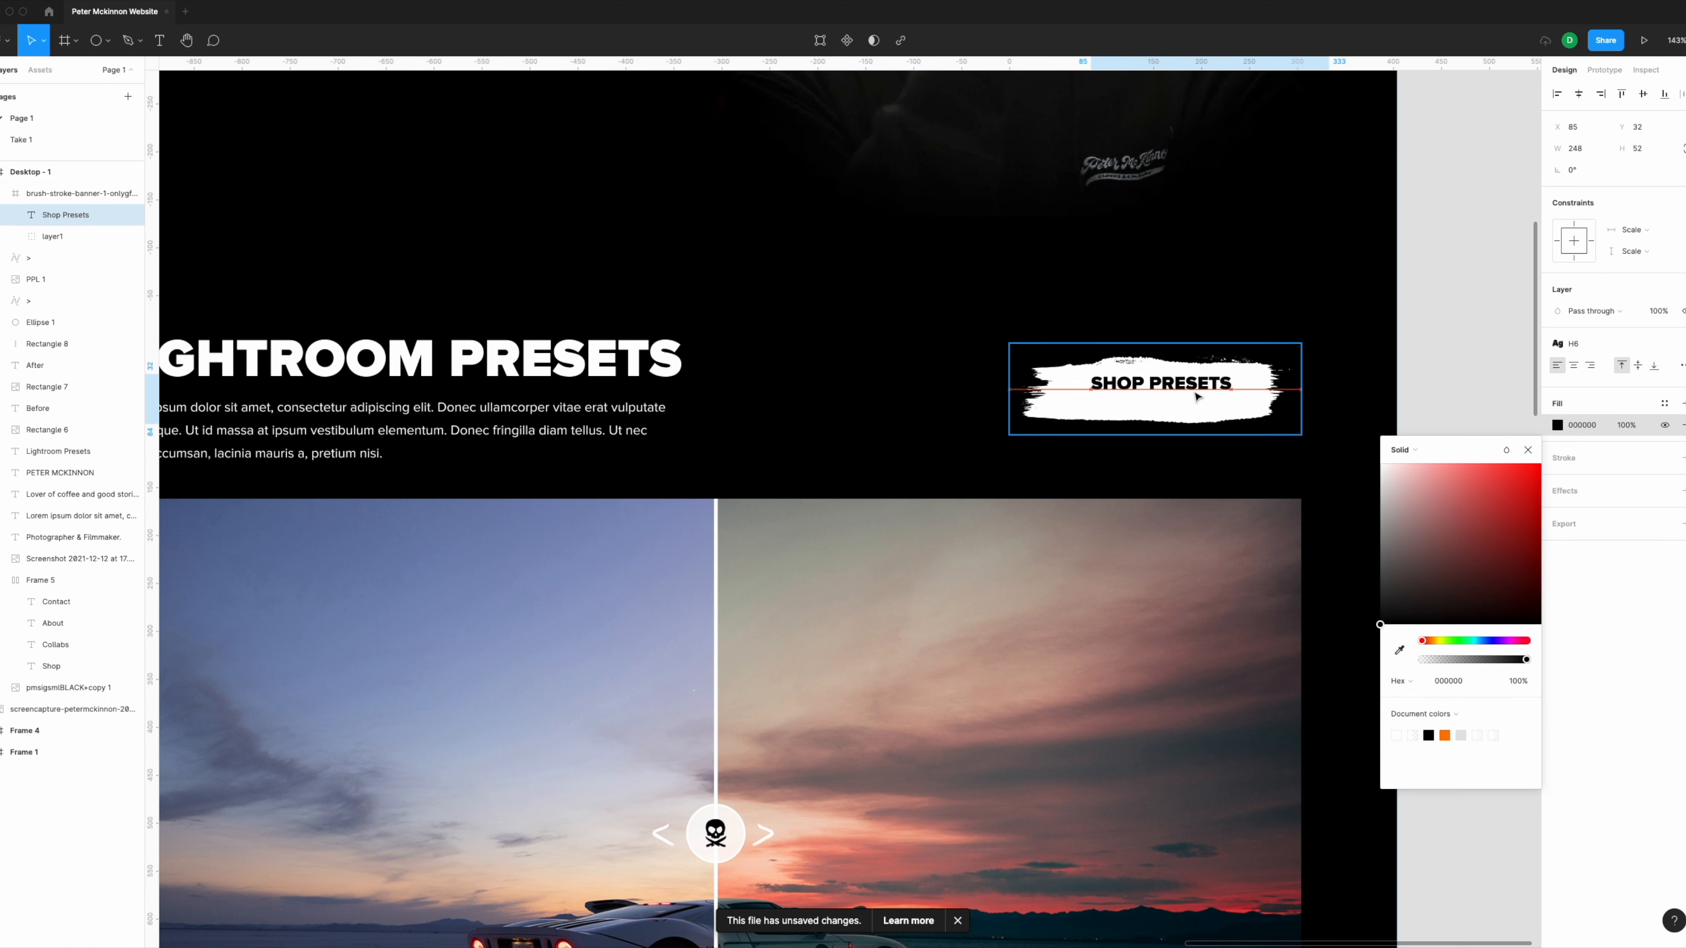
left_click(1682, 364)
left_click(1492, 483)
left_click_drag(1212, 394, 1210, 394)
left_click(1252, 326)
Step: Move the brush-stroke SHOP PRESETS button down to X 1035, Y 1070, just above the slider photo
scroll(1253, 326, "down", 5)
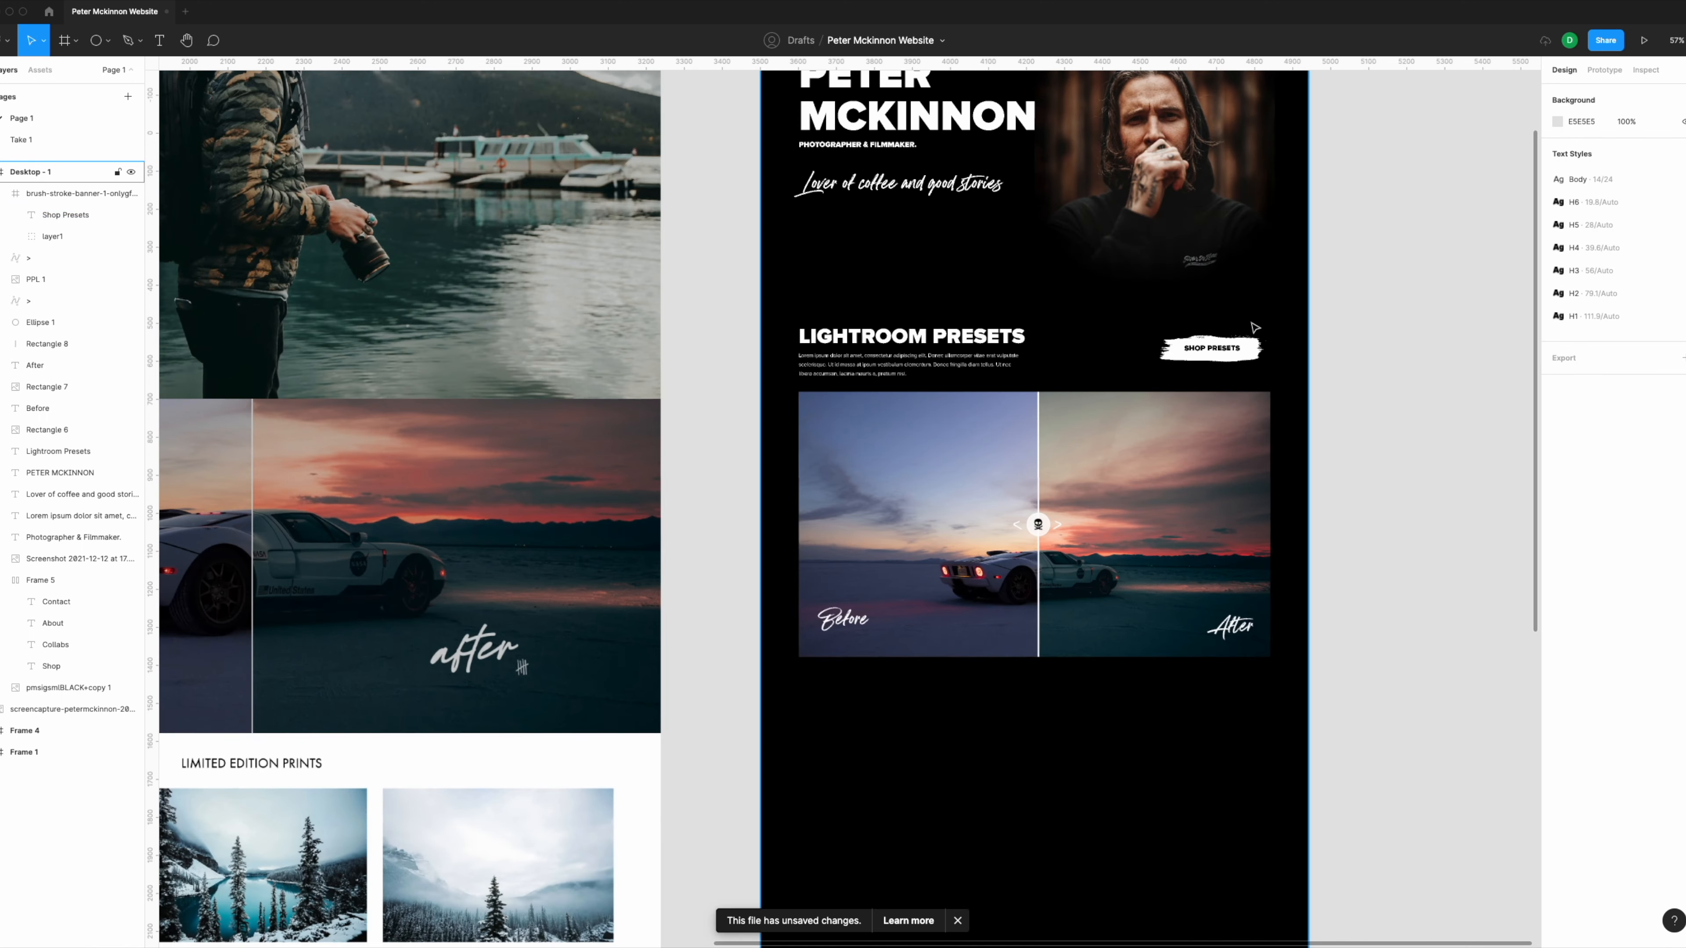
scroll(1252, 326, "up", 4)
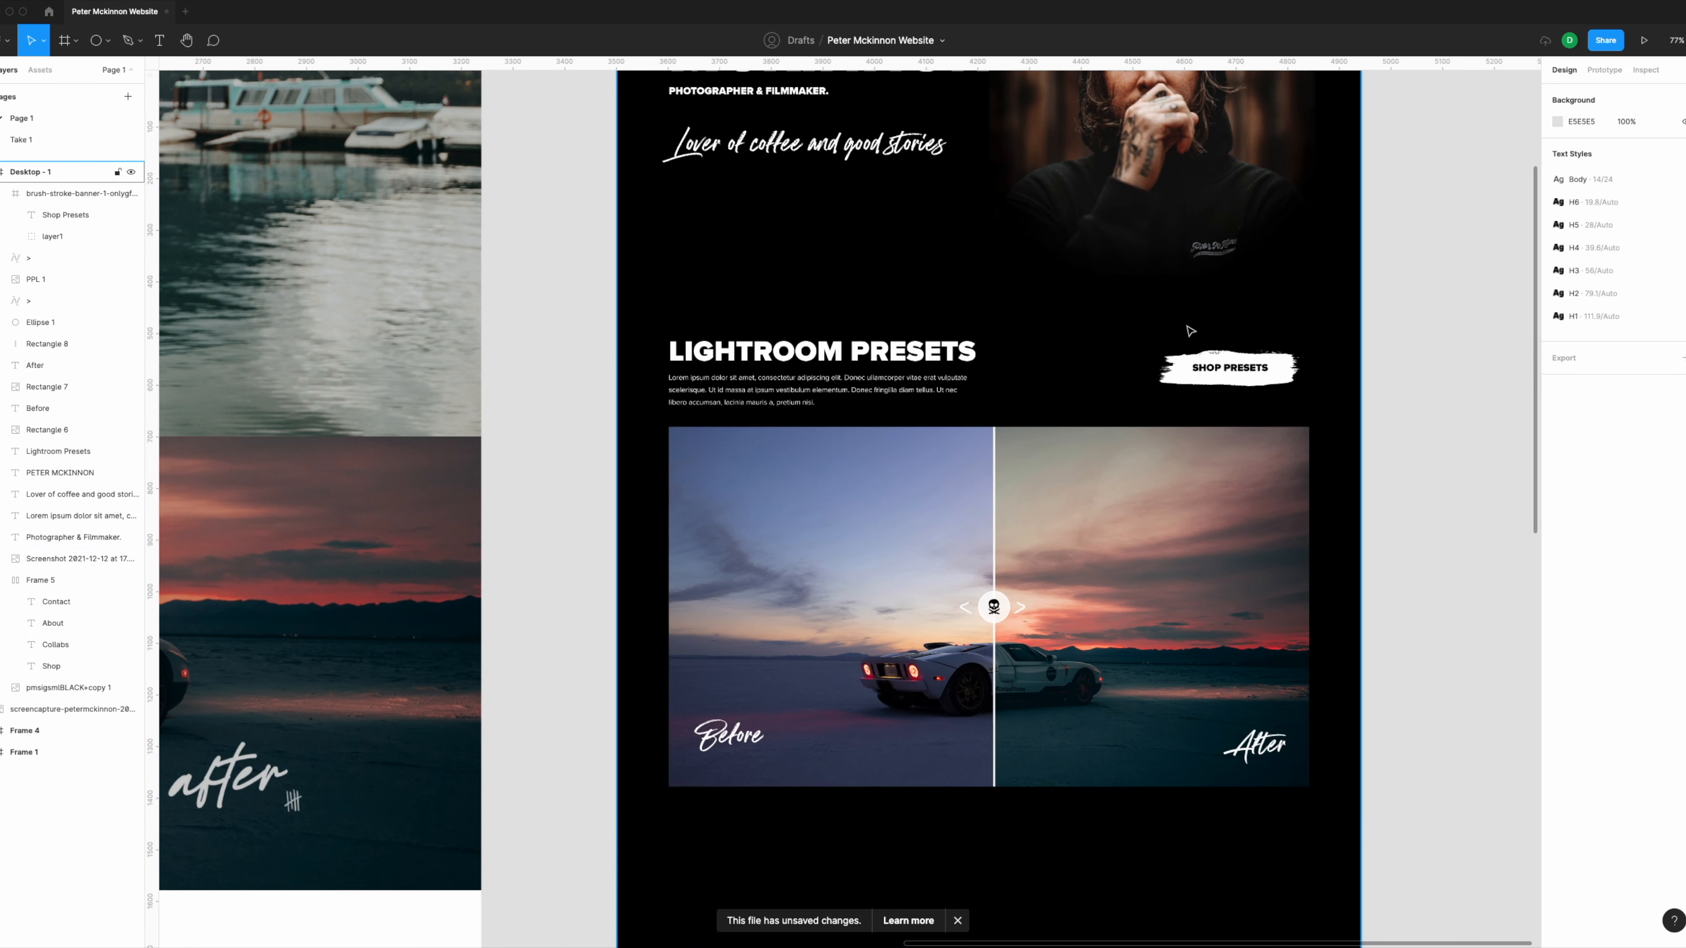
scroll(1191, 330, "up", 2)
left_click(1302, 387)
left_click_drag(1302, 386, 1303, 405)
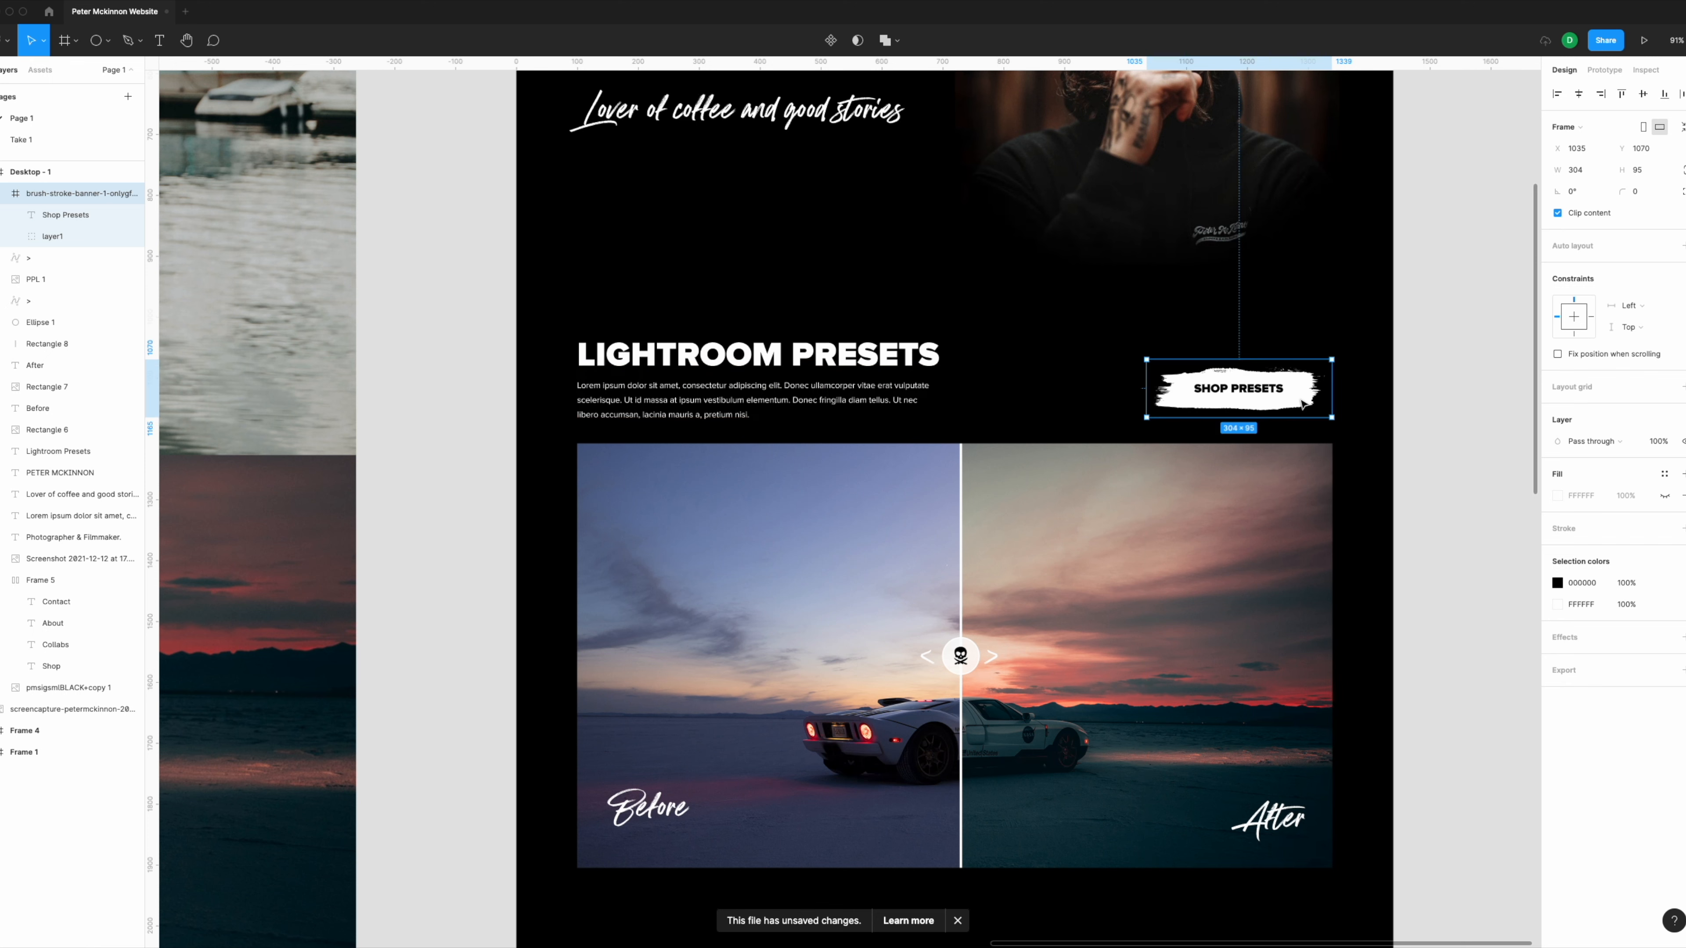
left_click(1369, 391)
Step: Duplicate the LIGHTROOM PRESETS heading with its paragraph and place the copies below the before/after slider at about X 501
scroll(1368, 392, "down", 5)
scroll(1431, 371, "right", 1)
scroll(1432, 370, "down", 2)
scroll(1434, 374, "up", 2)
scroll(1430, 381, "down", 3)
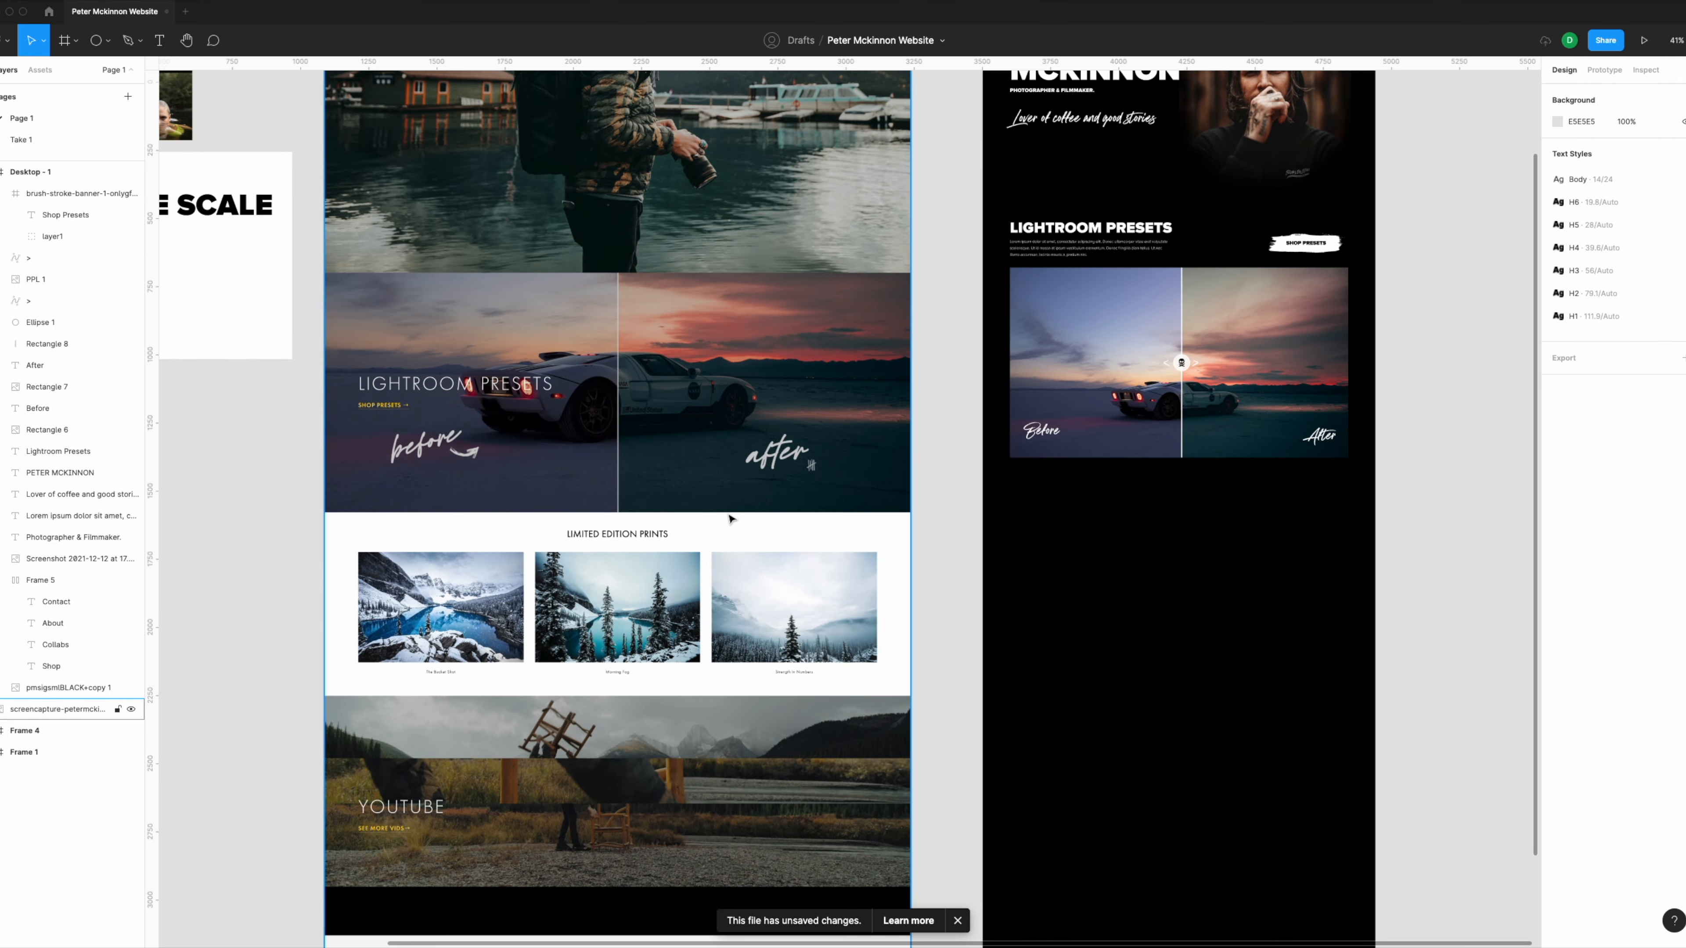
scroll(1248, 266, "down", 2)
scroll(1215, 219, "up", 5)
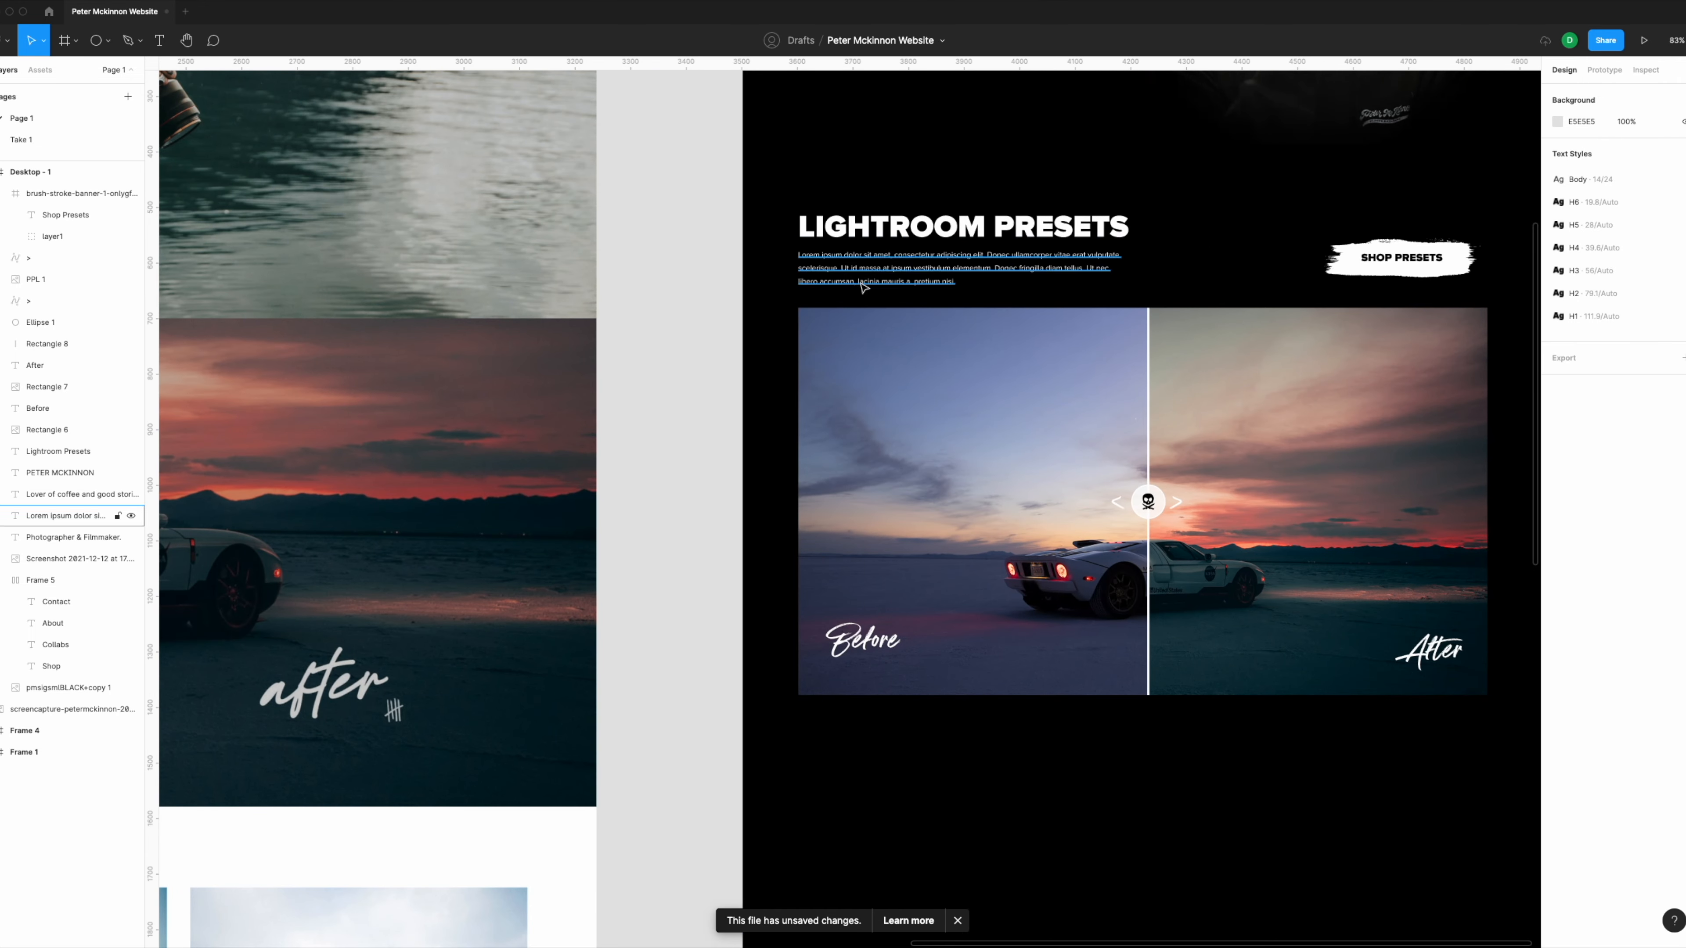
left_click(1009, 231)
left_click(907, 274, "shift")
left_click_drag(906, 274, 1174, 807)
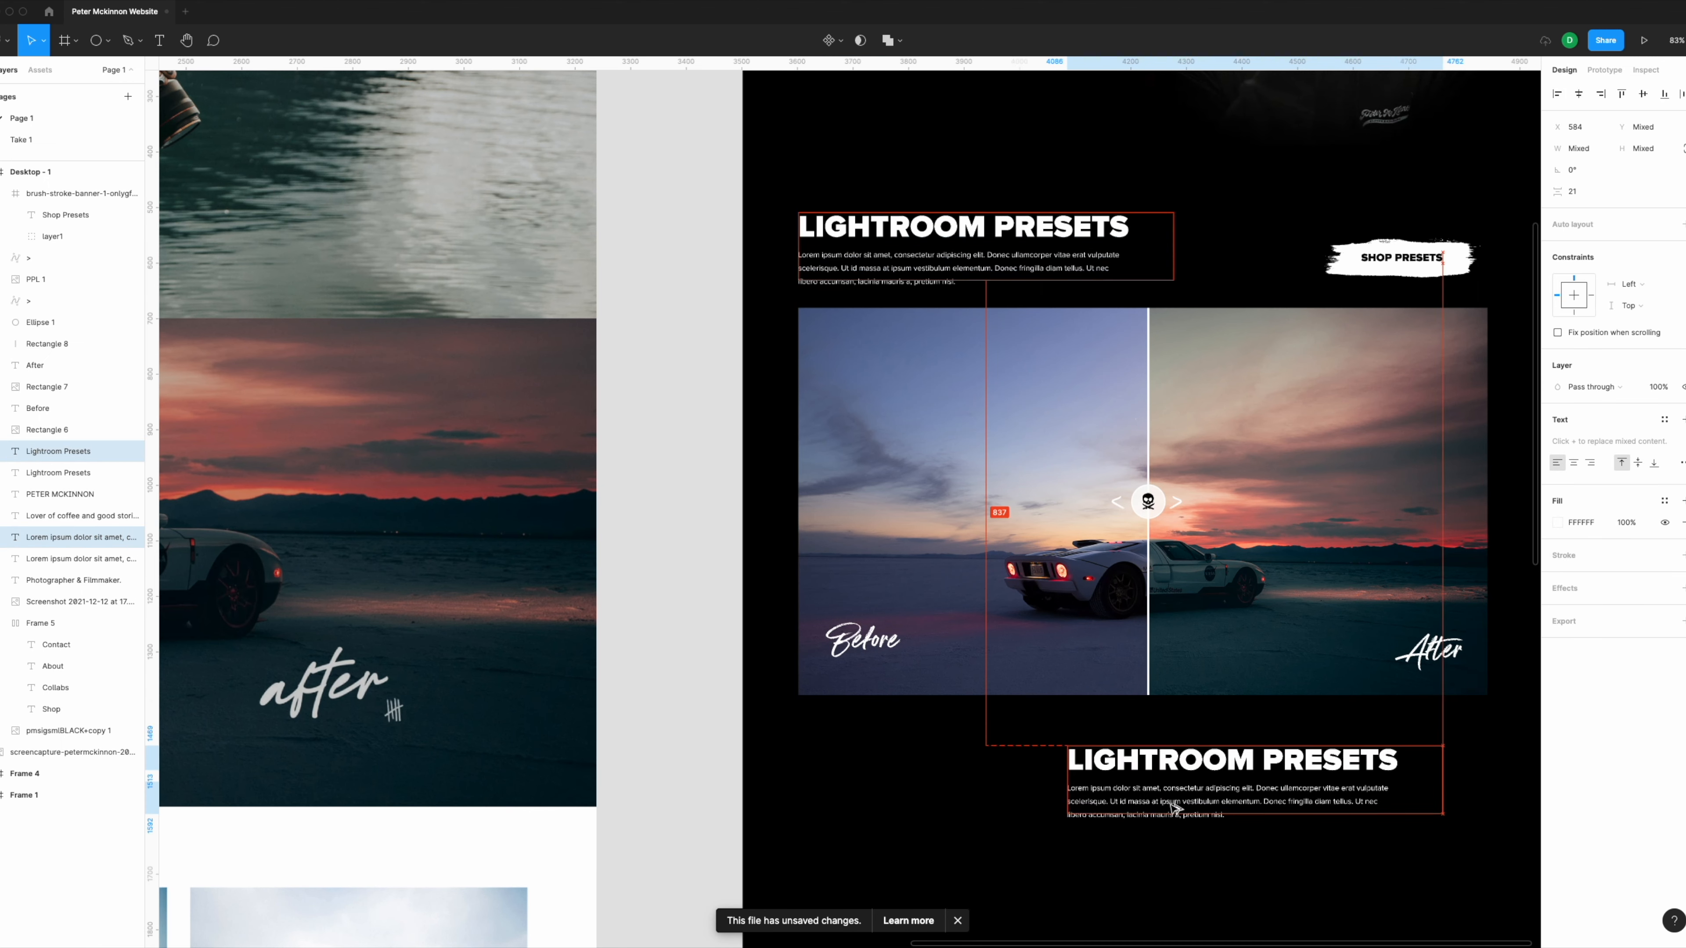
Step: Replace the copied heading's text with "LIMITED EDITION PRINTS"
scroll(1174, 807, "down", 5)
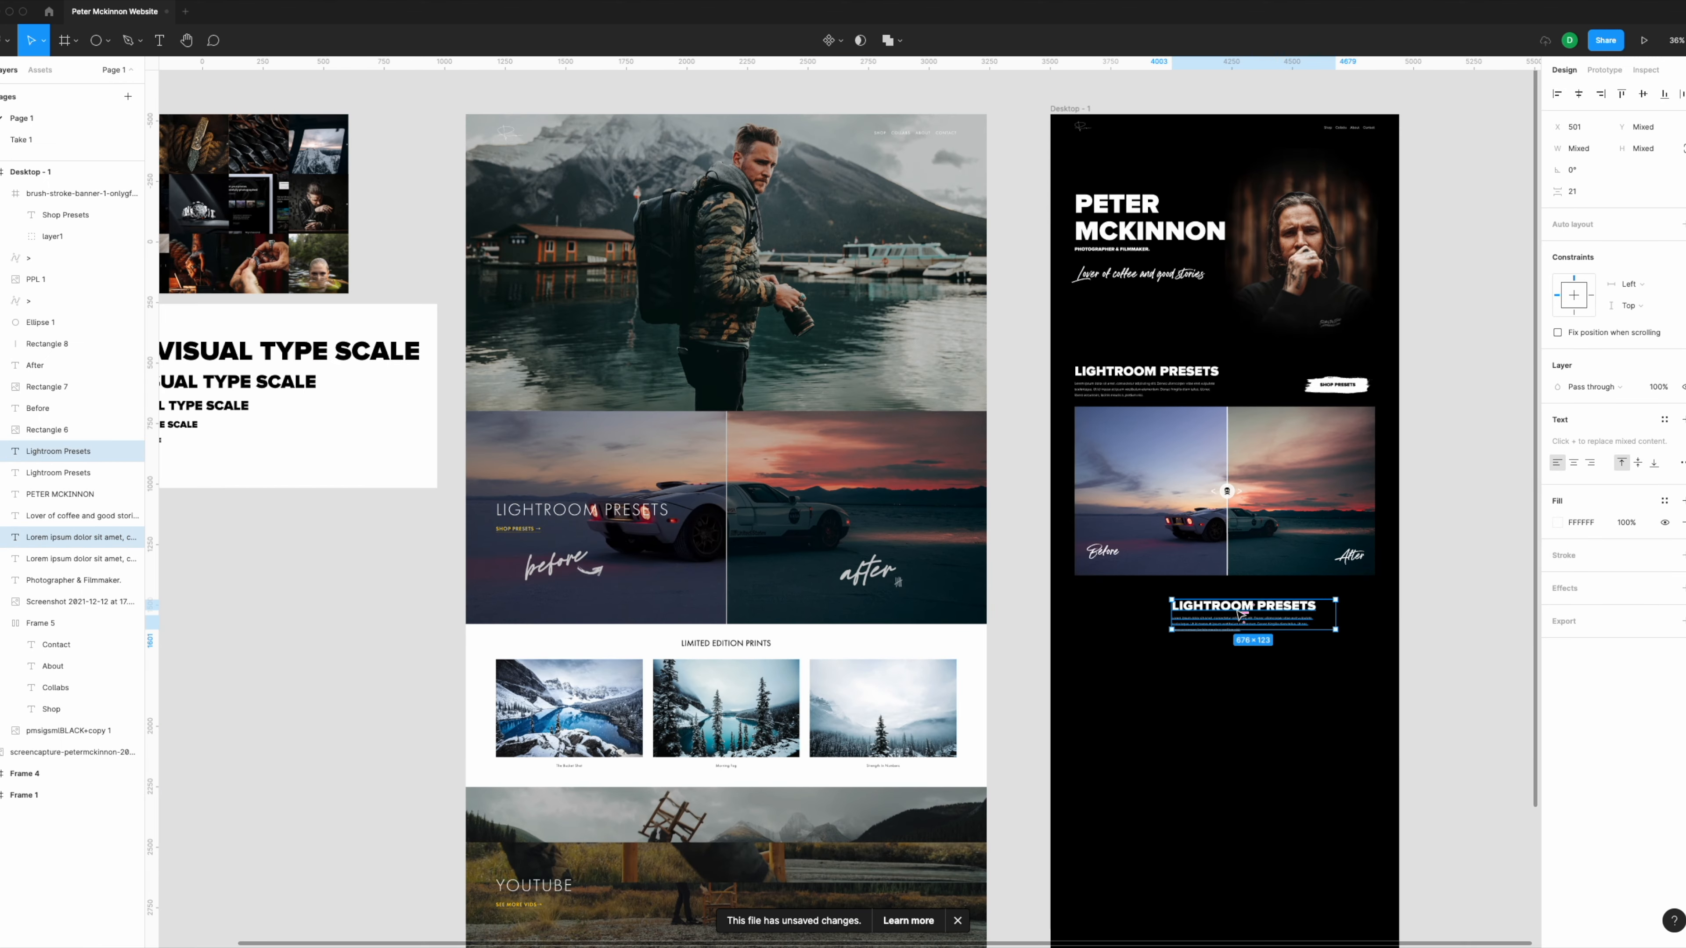
left_click(1215, 608)
double_click(1224, 606)
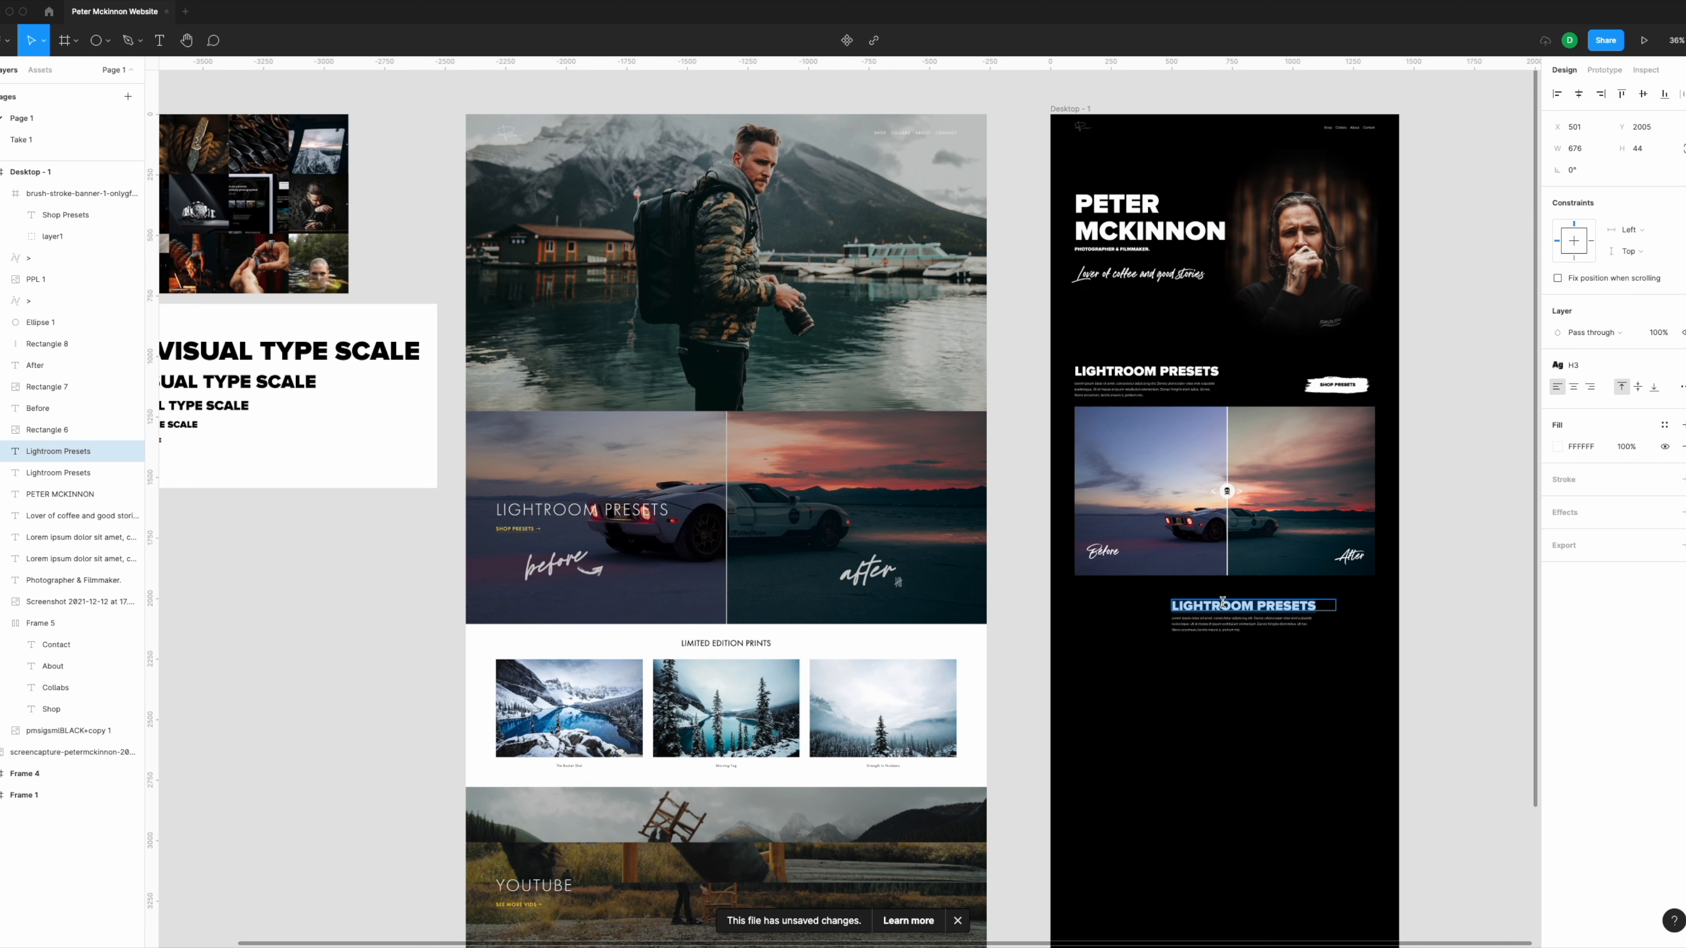
type("LIMITED EDI")
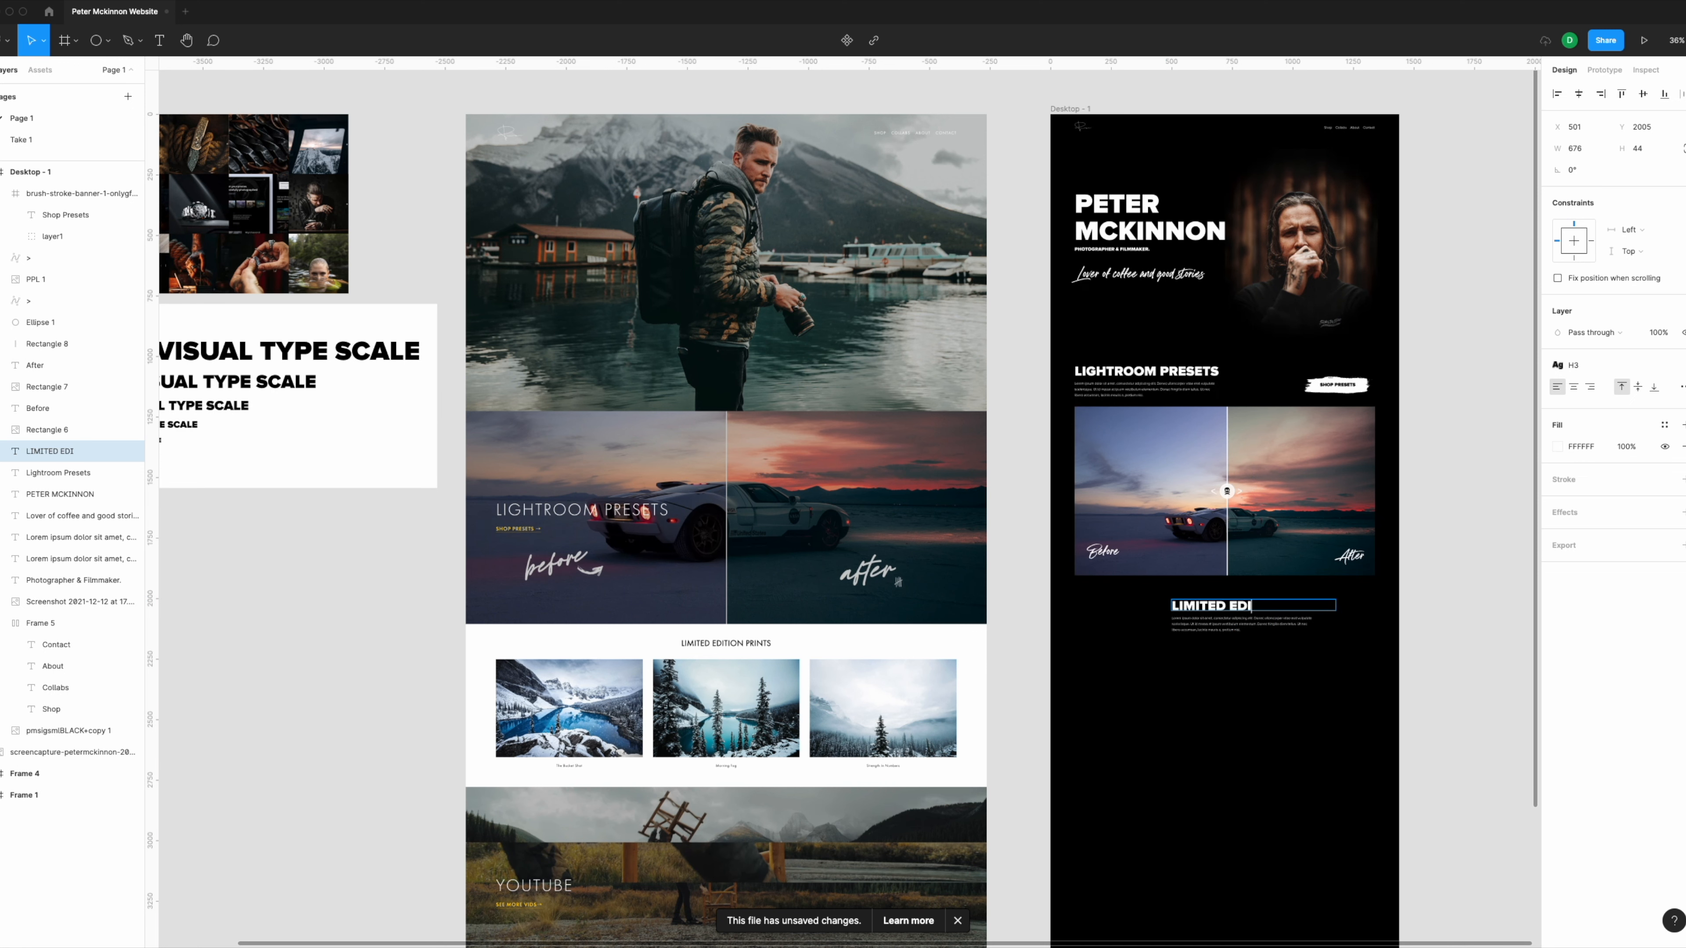
type("TOPN PRINTS")
scroll(1286, 605, "up", 5)
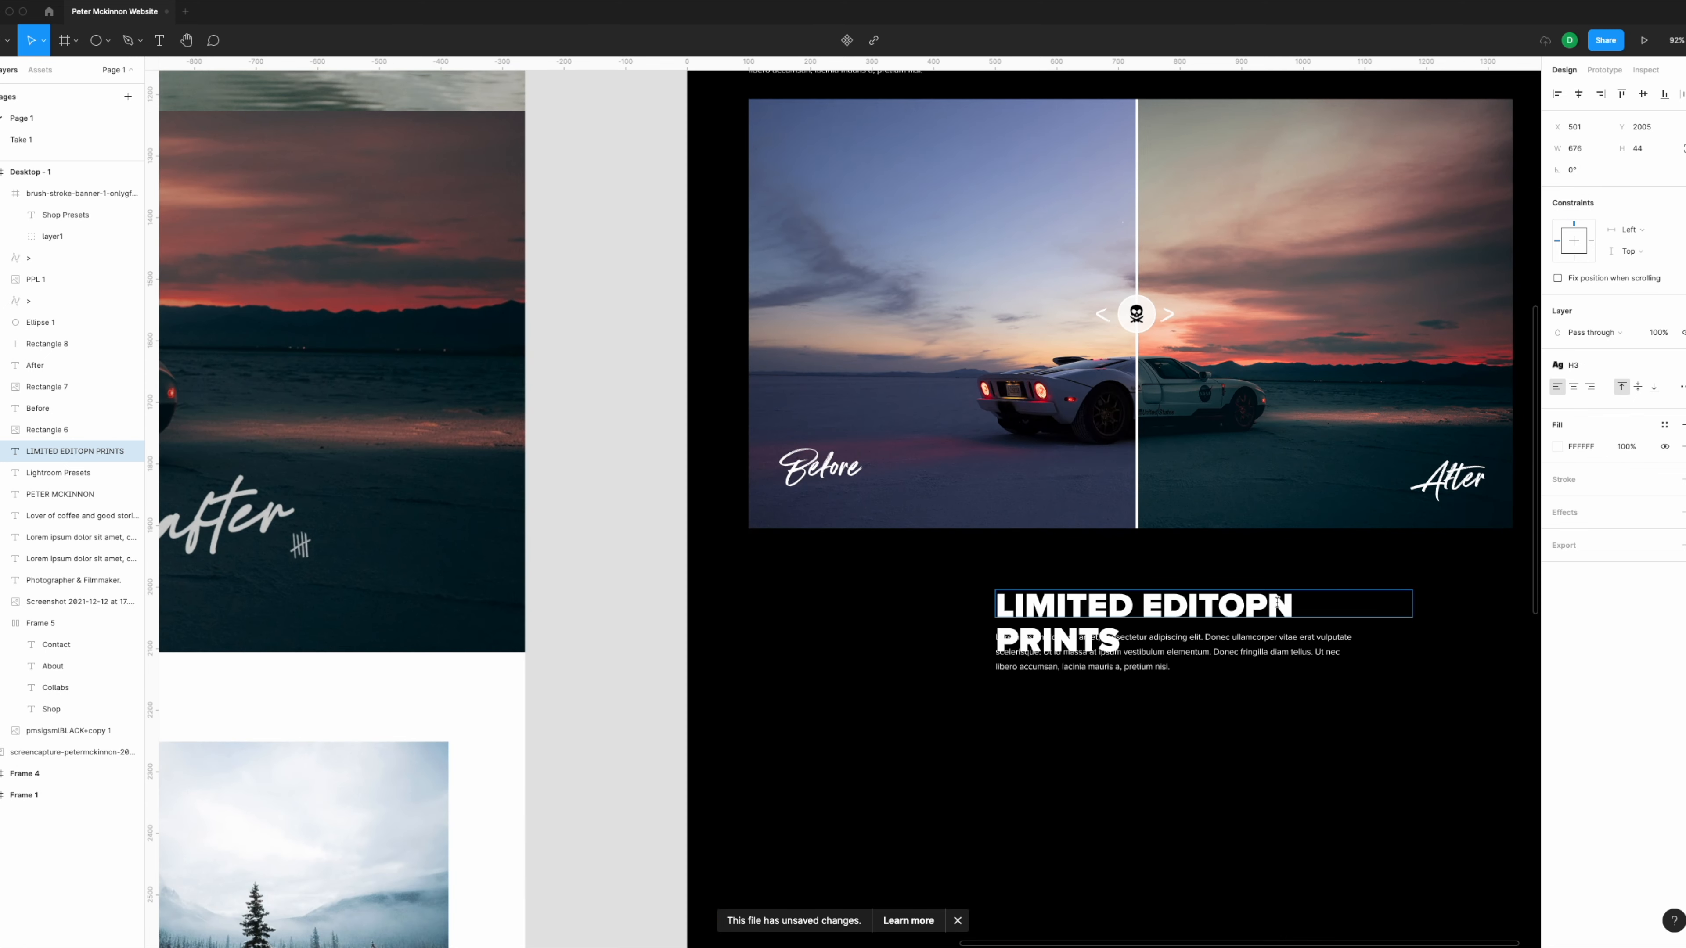
left_click_drag(1309, 602, 1151, 601)
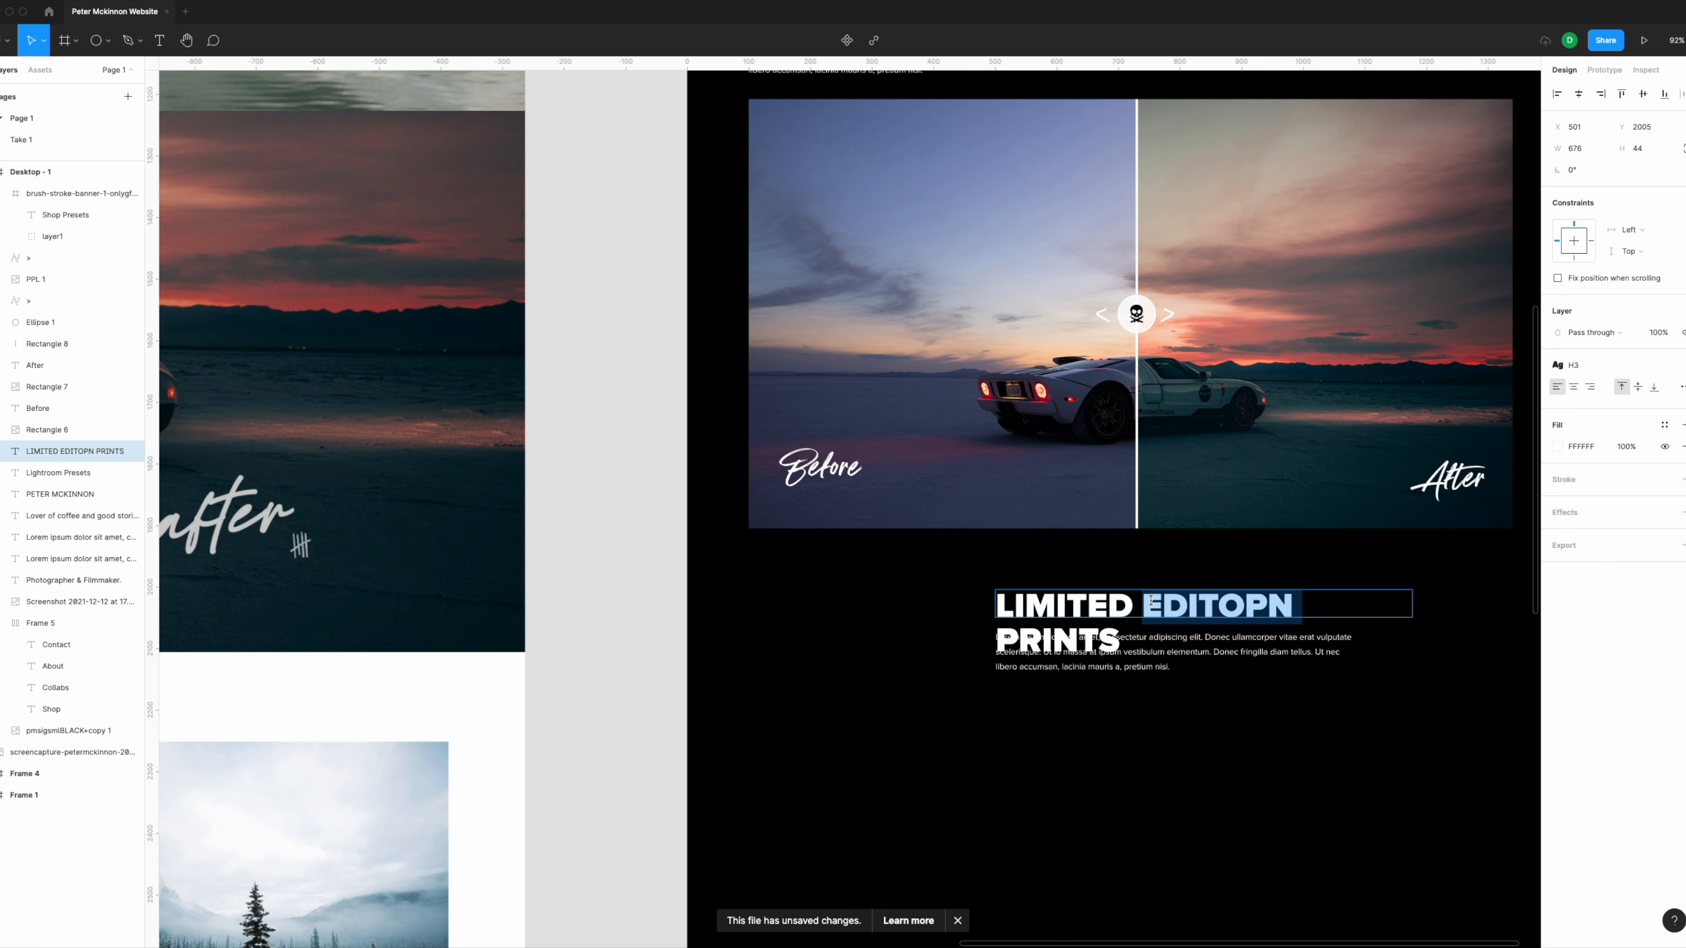
type("EDITION")
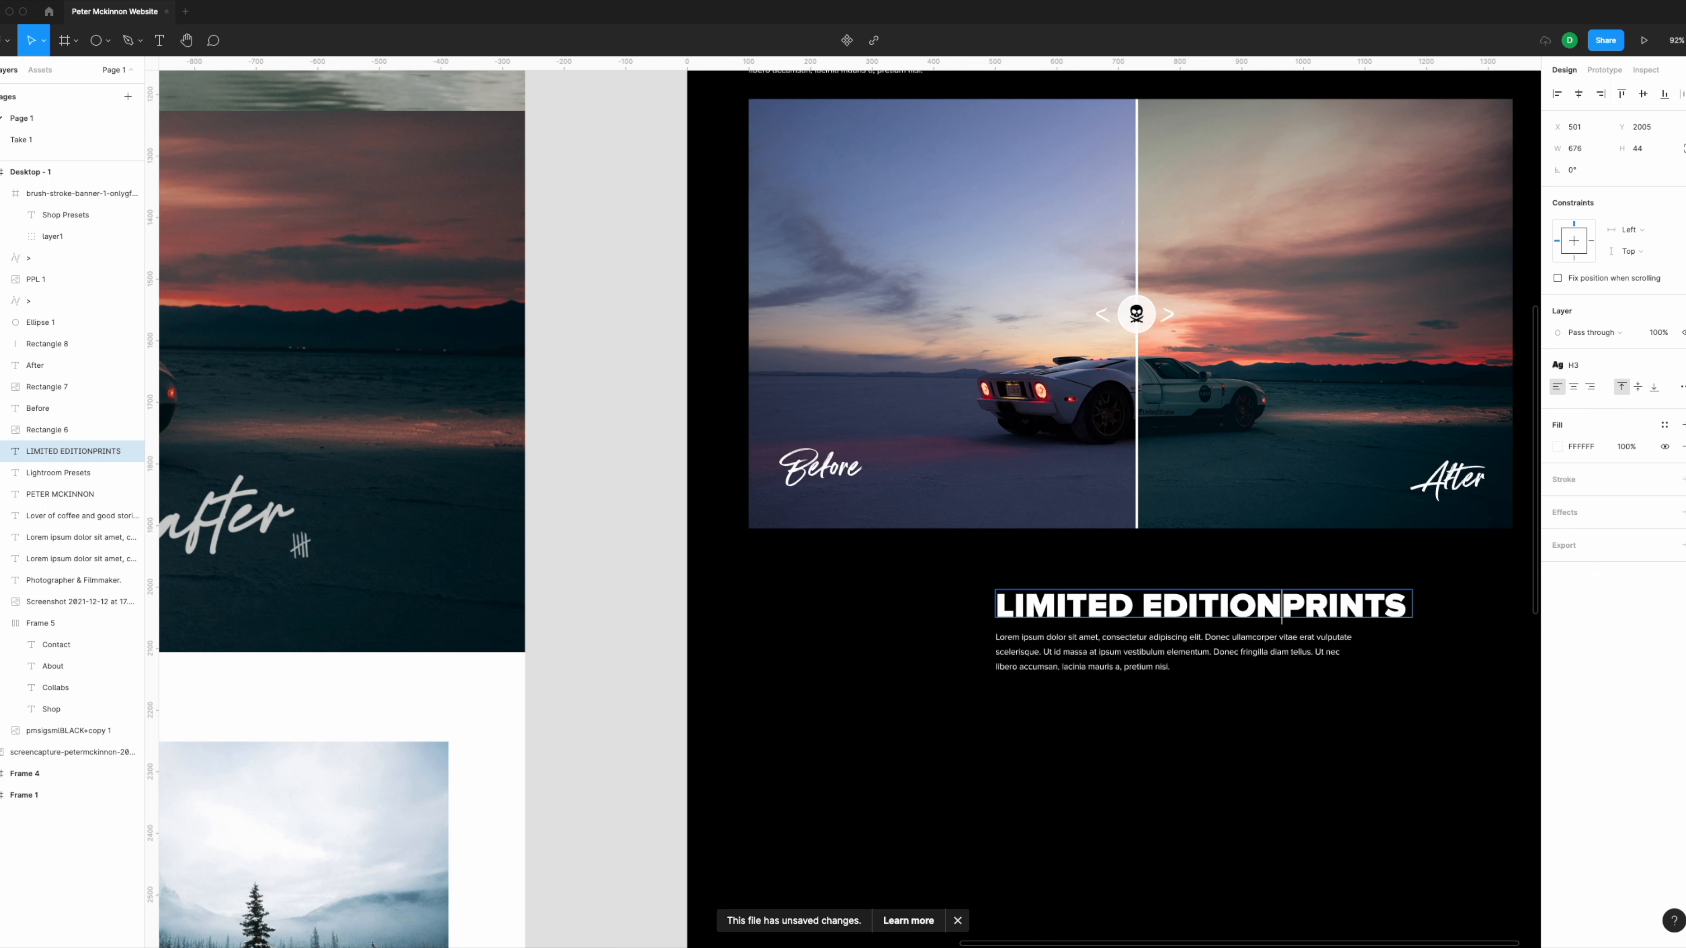
key("Escape")
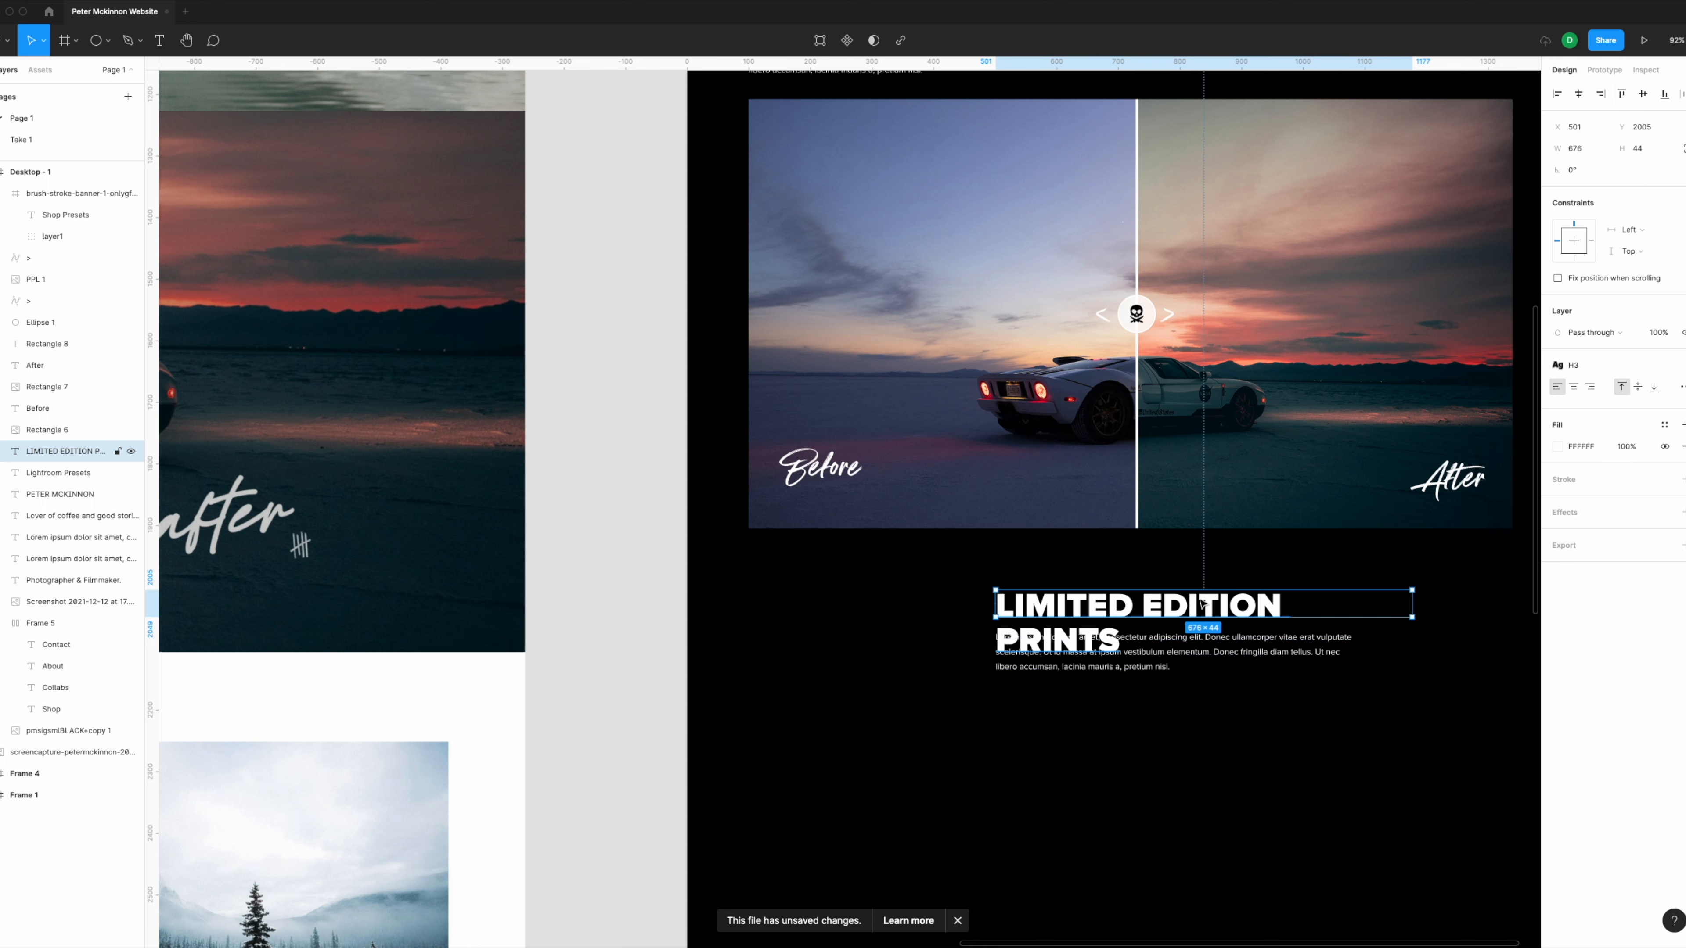
Step: Widen the LIMITED EDITION PRINTS text box to 931 at X 291 so the heading fits on one line
left_click_drag(1403, 620, 1439, 617)
left_click_drag(996, 604, 866, 603)
scroll(1213, 441, "down", 5)
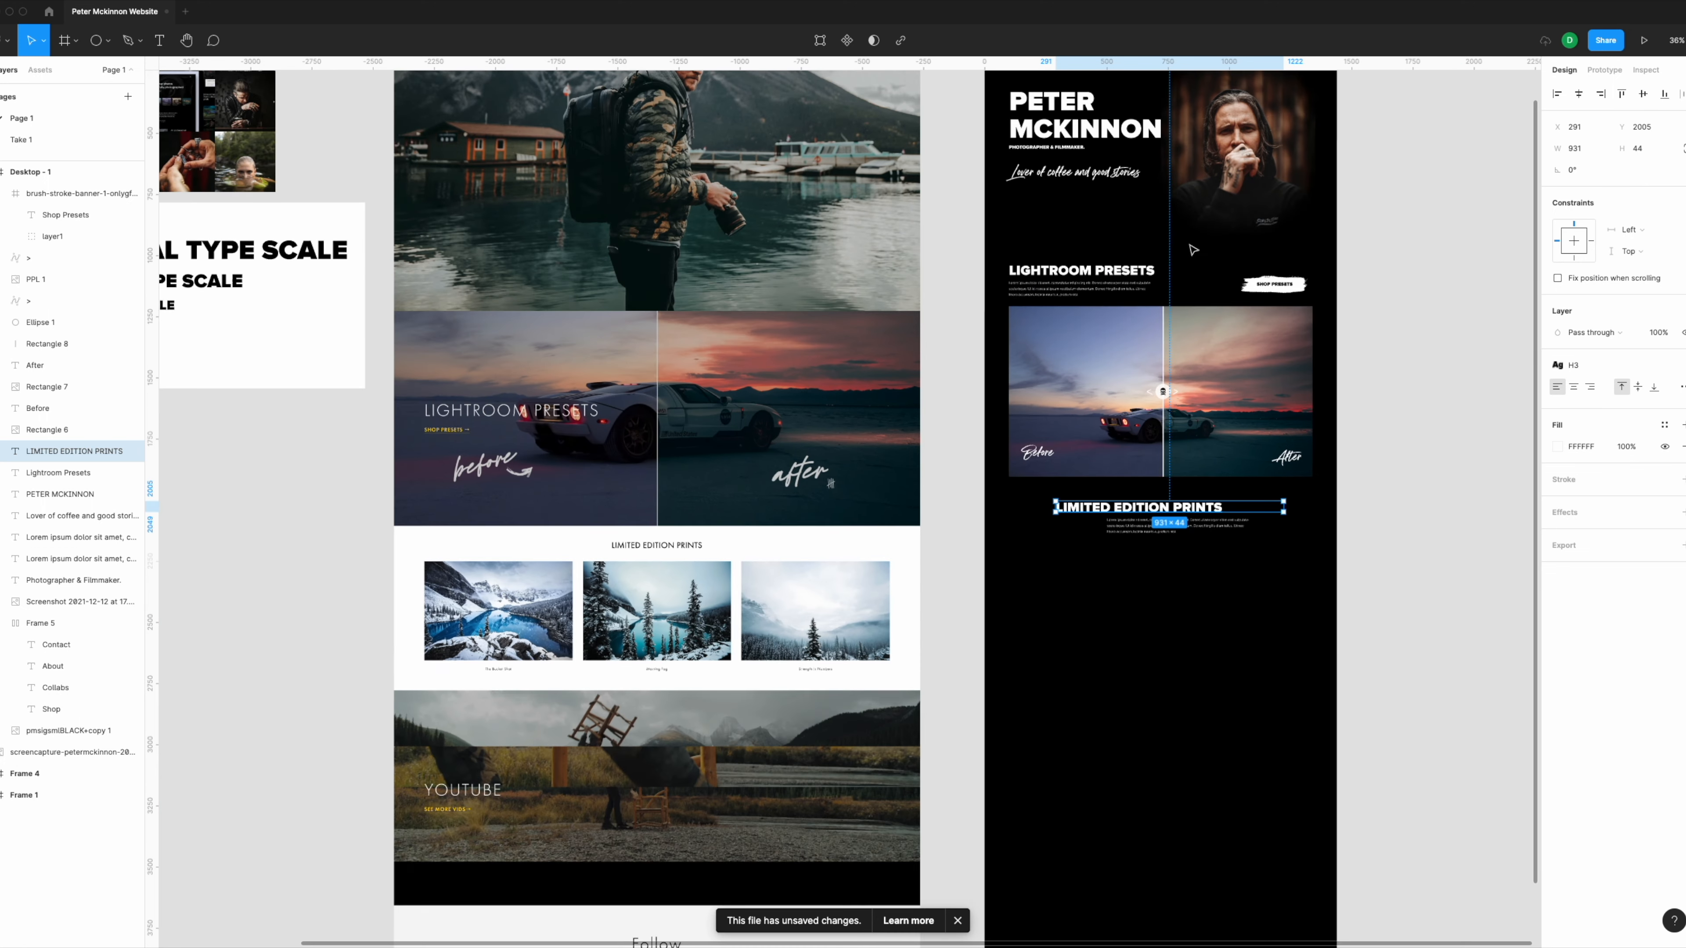
Step: Turn on the 12-column layout grid of the Desktop - 1 frame
scroll(1193, 248, "up", 5)
left_click(909, 215)
left_click(1664, 300)
scroll(1056, 704, "up", 8)
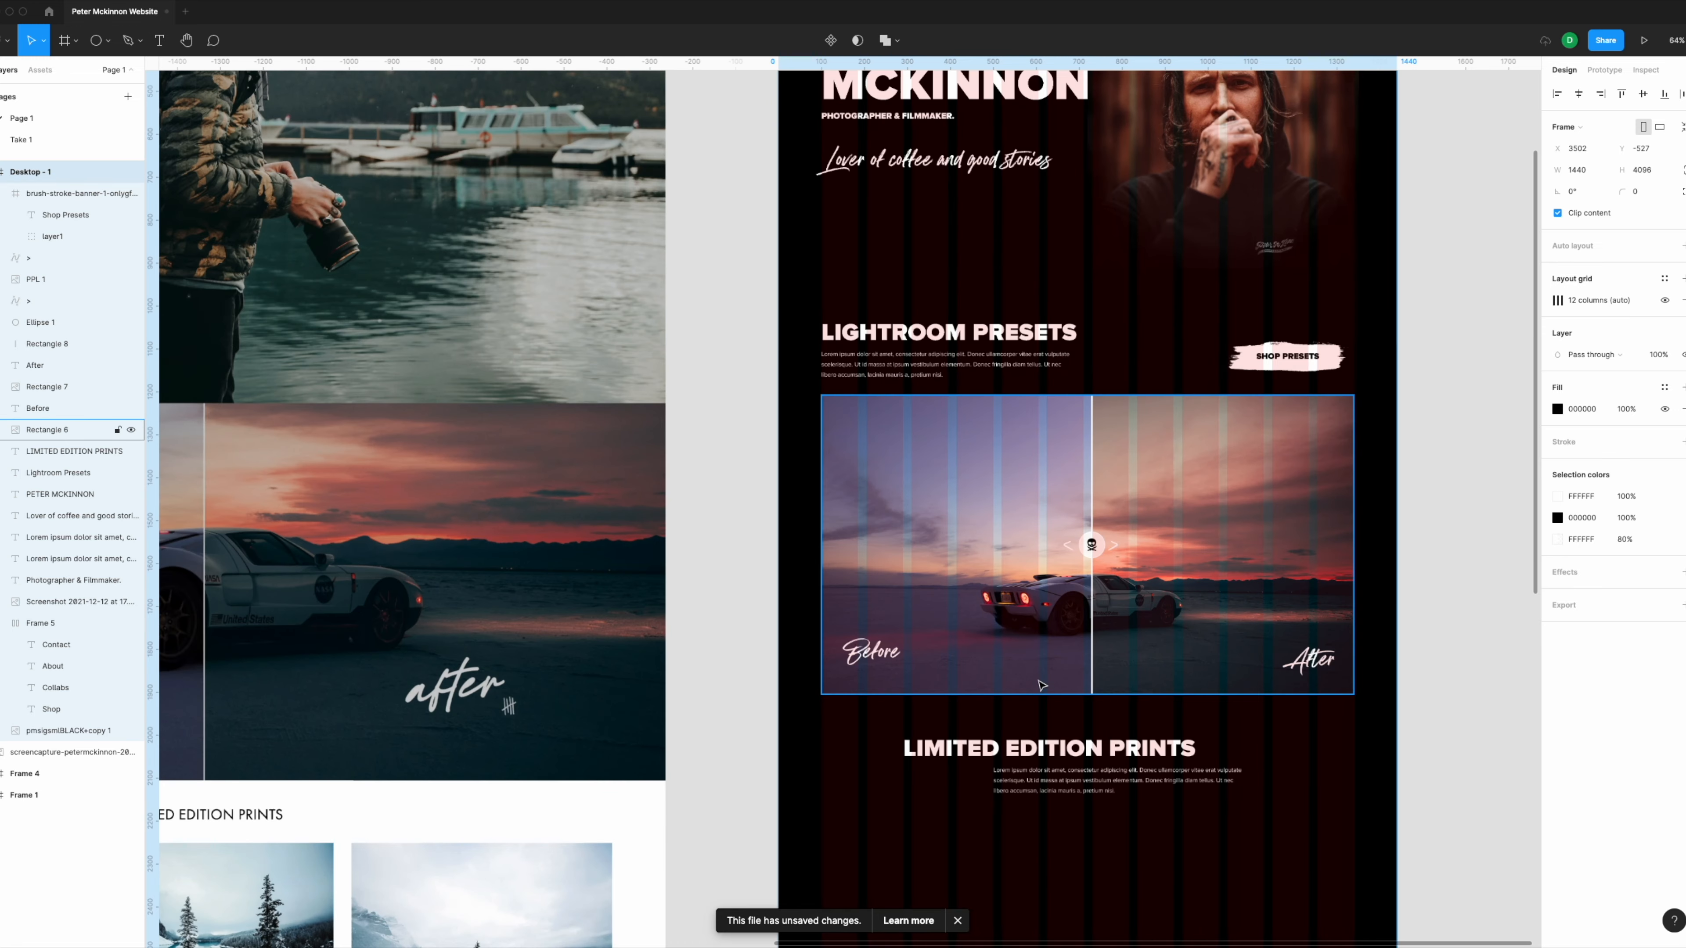
Step: Centre-align the LIMITED EDITION PRINTS heading text and centre its box horizontally in the frame
scroll(1113, 741, "down", 4)
left_click(1162, 558)
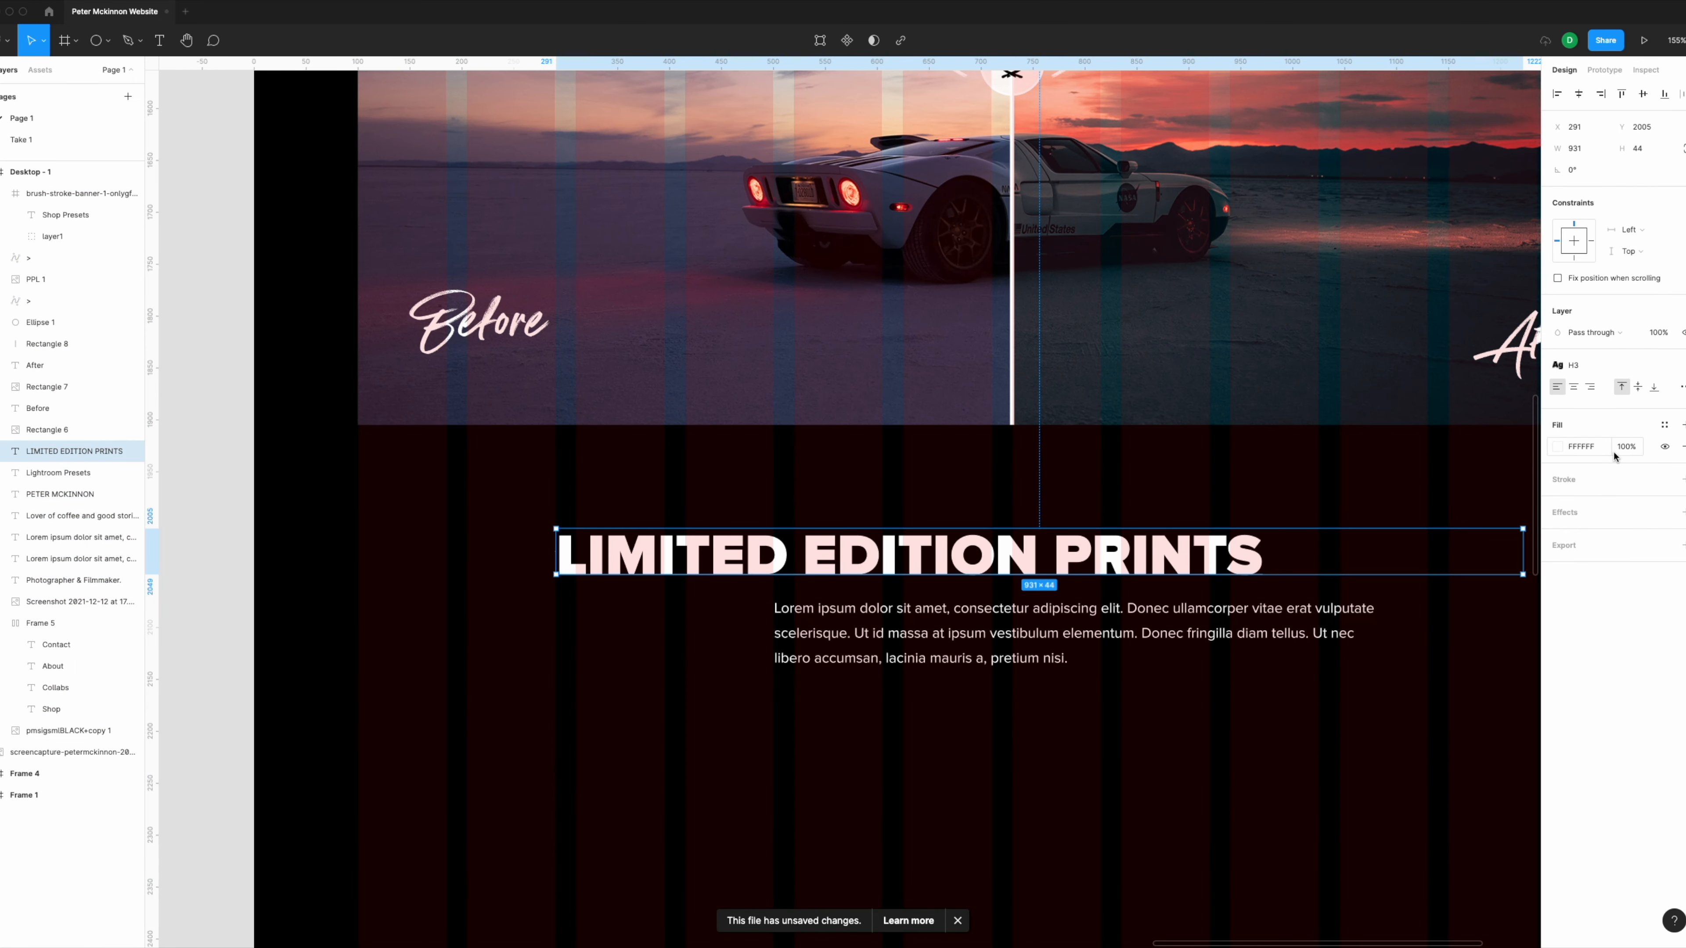
left_click(1573, 386)
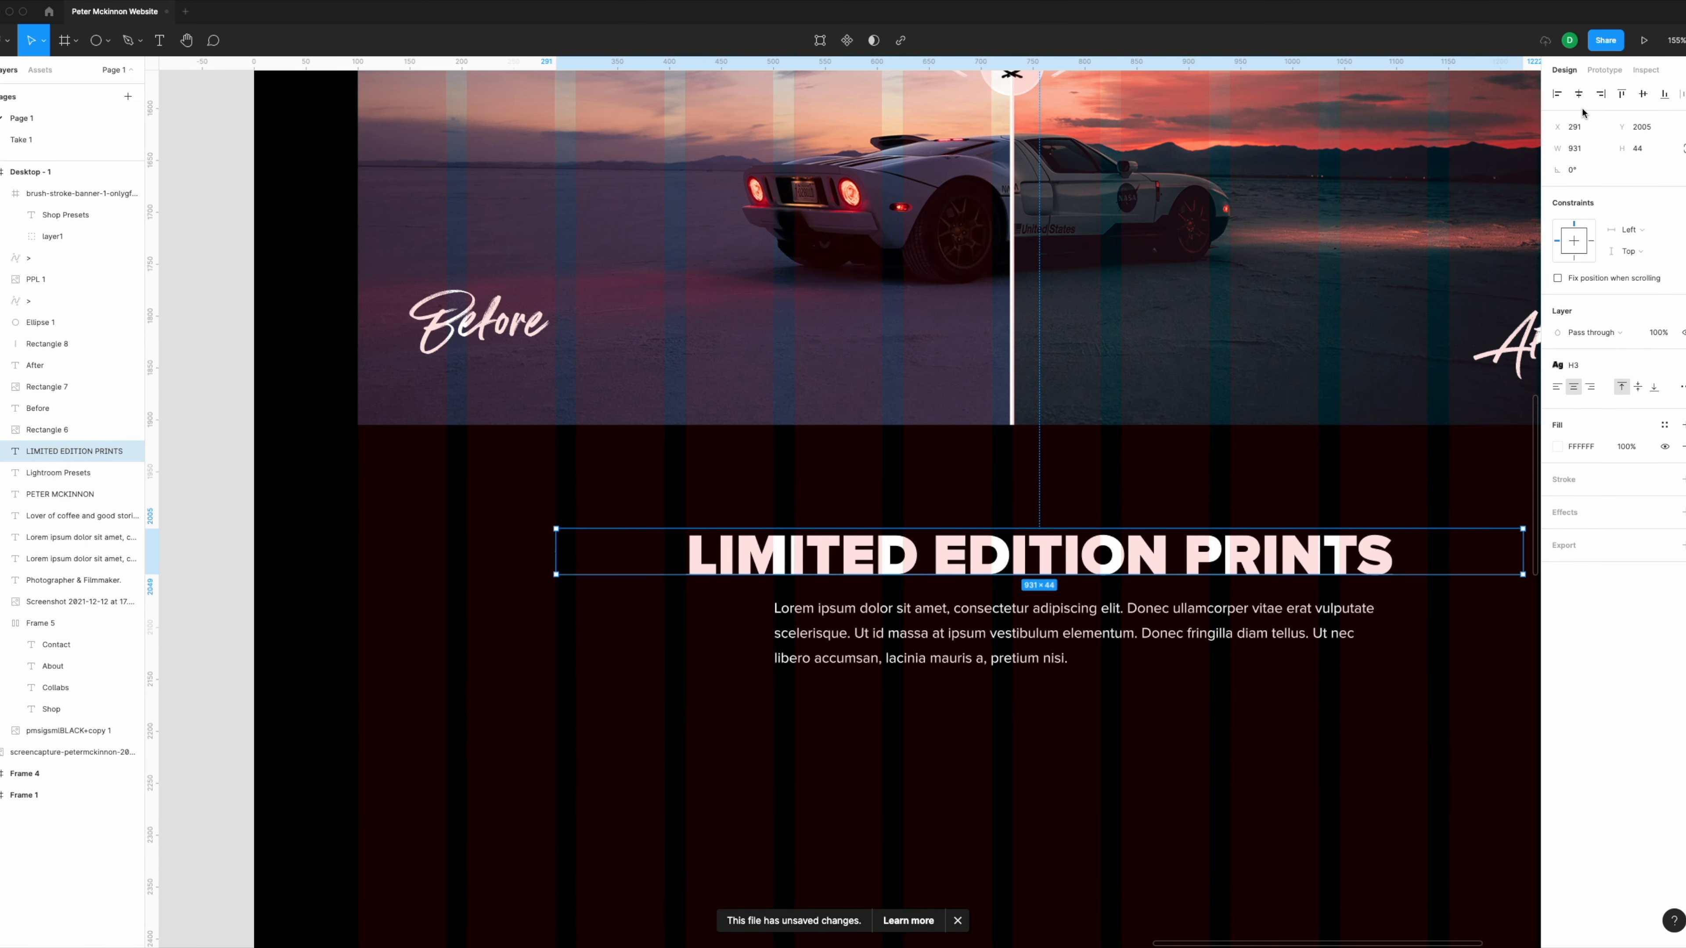
Step: Centre-align the paragraph under LIMITED EDITION PRINTS and centre its text box horizontally in the frame
scroll(1016, 571, "down", 4)
left_click(1021, 588)
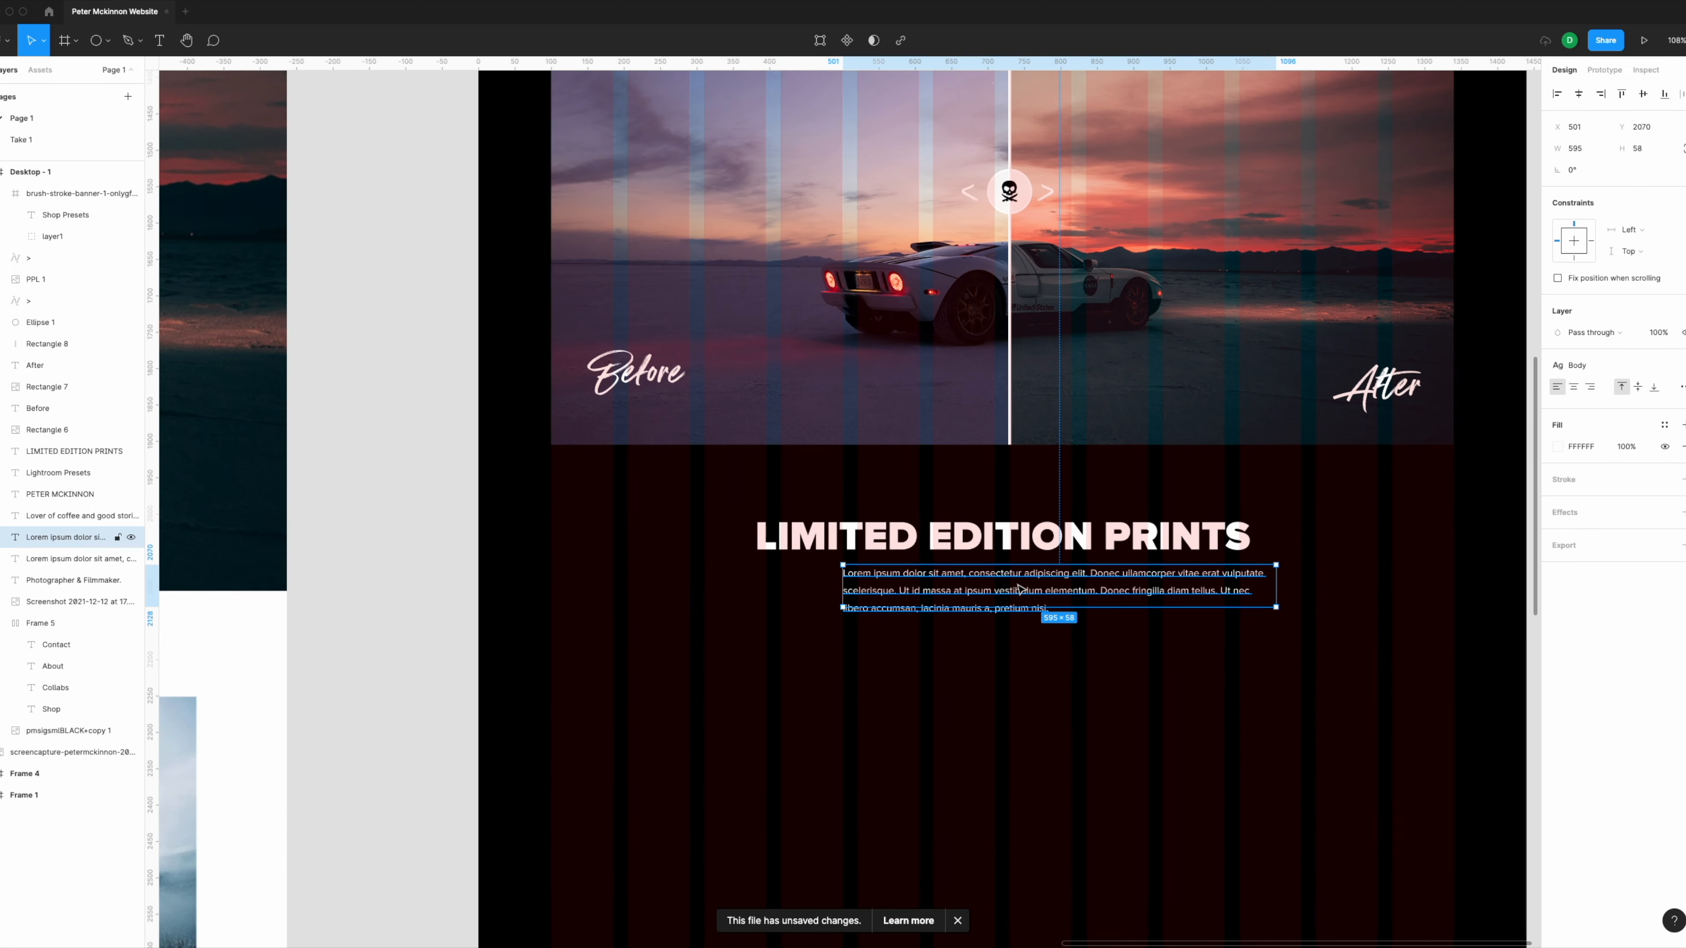
left_click(1573, 387)
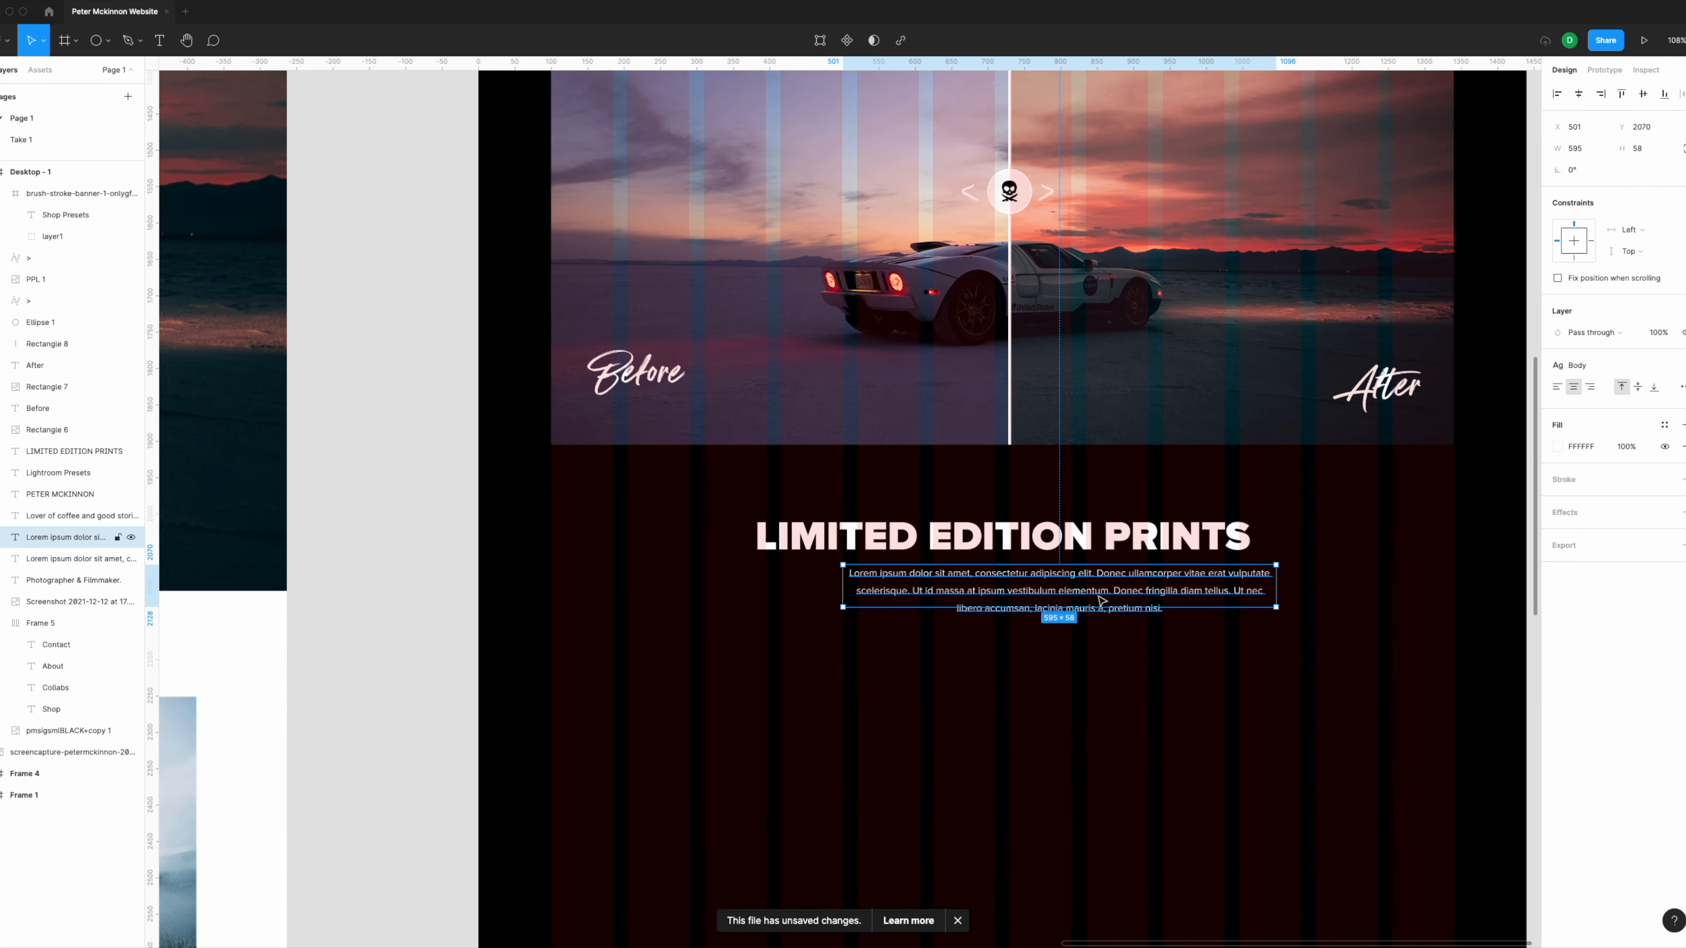
left_click(1578, 94)
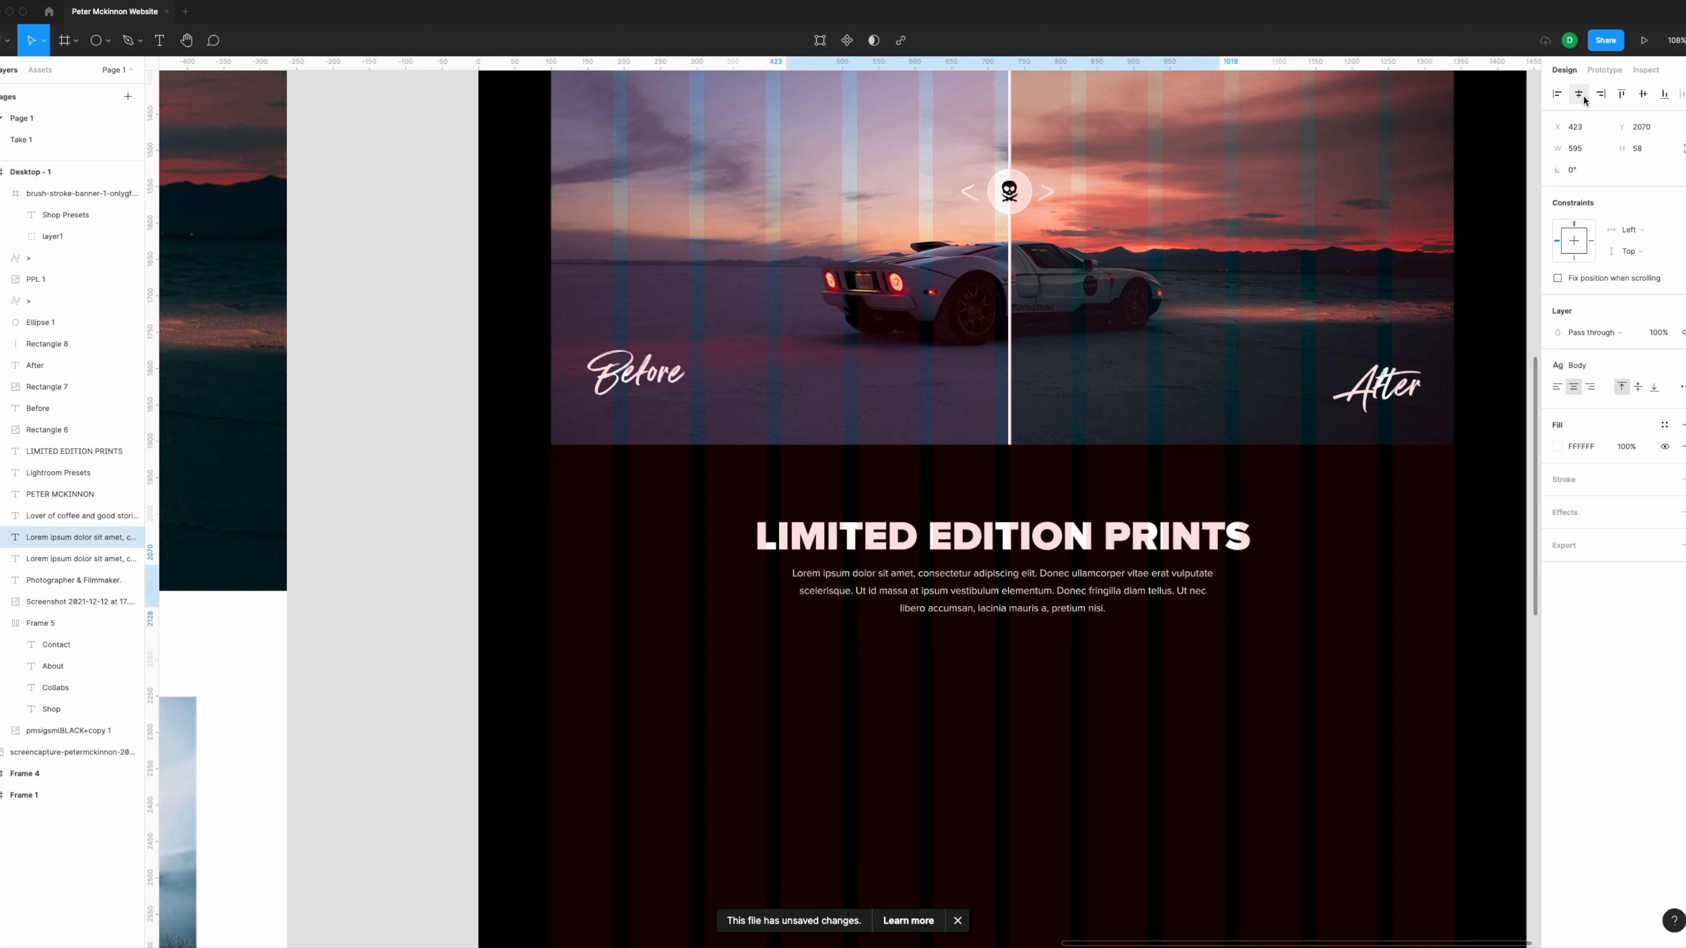
scroll(1163, 606, "down", 3)
key("Escape")
Step: Draw a 400 × 369 rectangle at X 100, Y 2239 below the paragraph and duplicate it twice into a row across the grid
scroll(1168, 584, "down", 4)
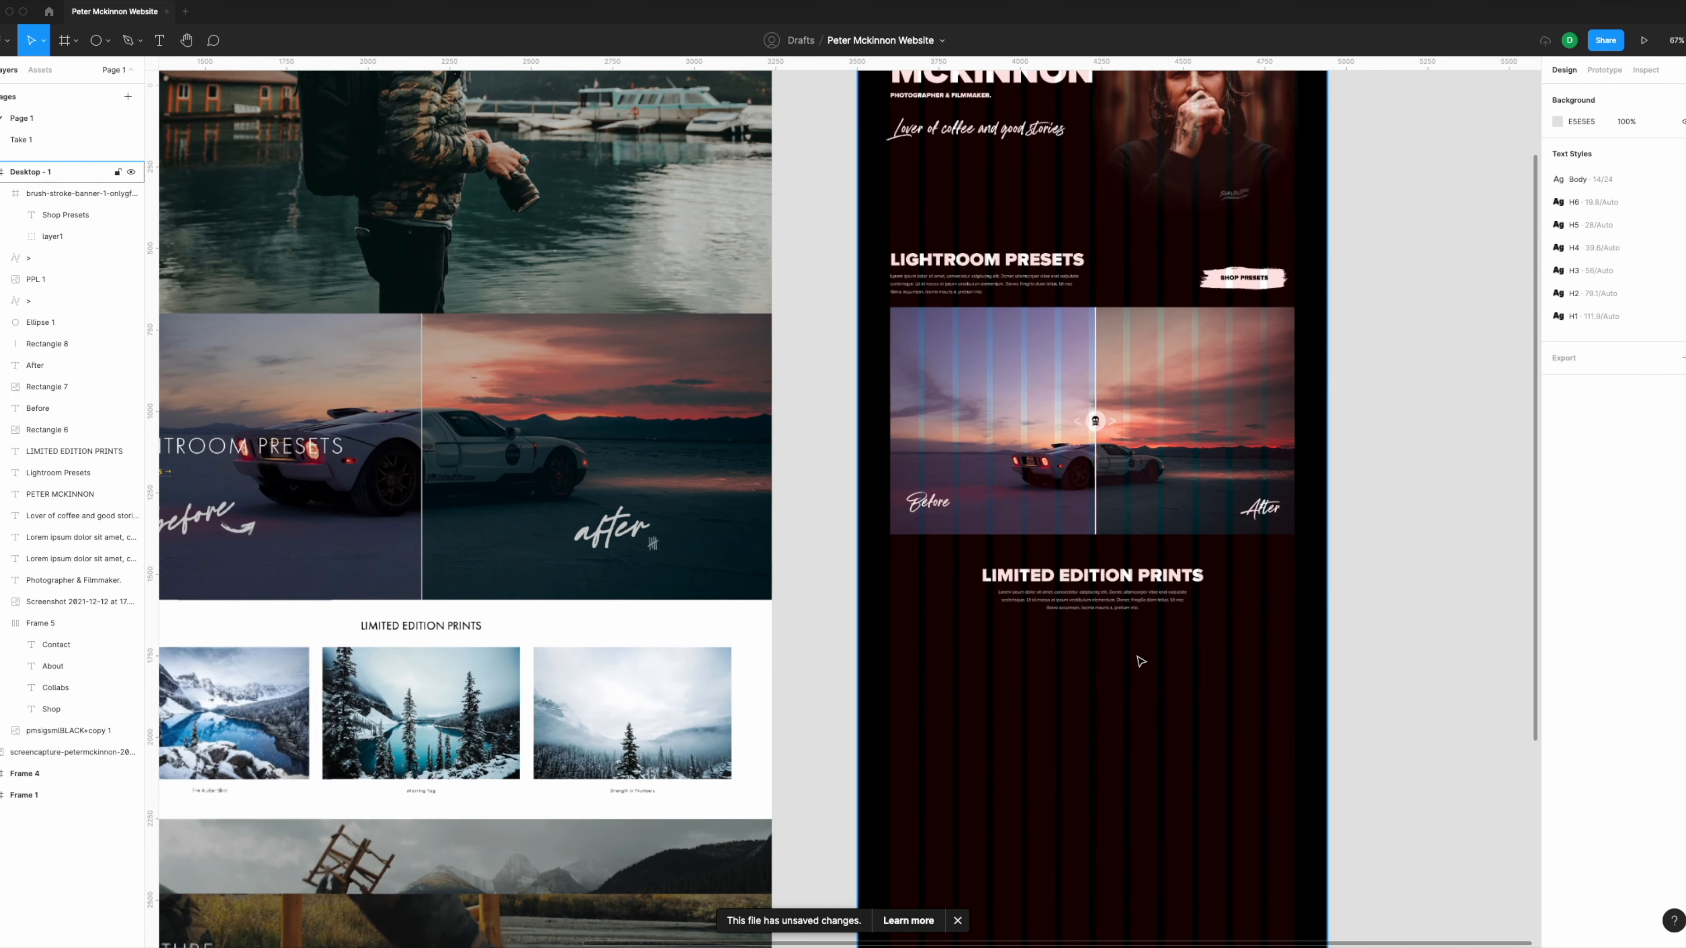
scroll(1175, 563, "up", 2)
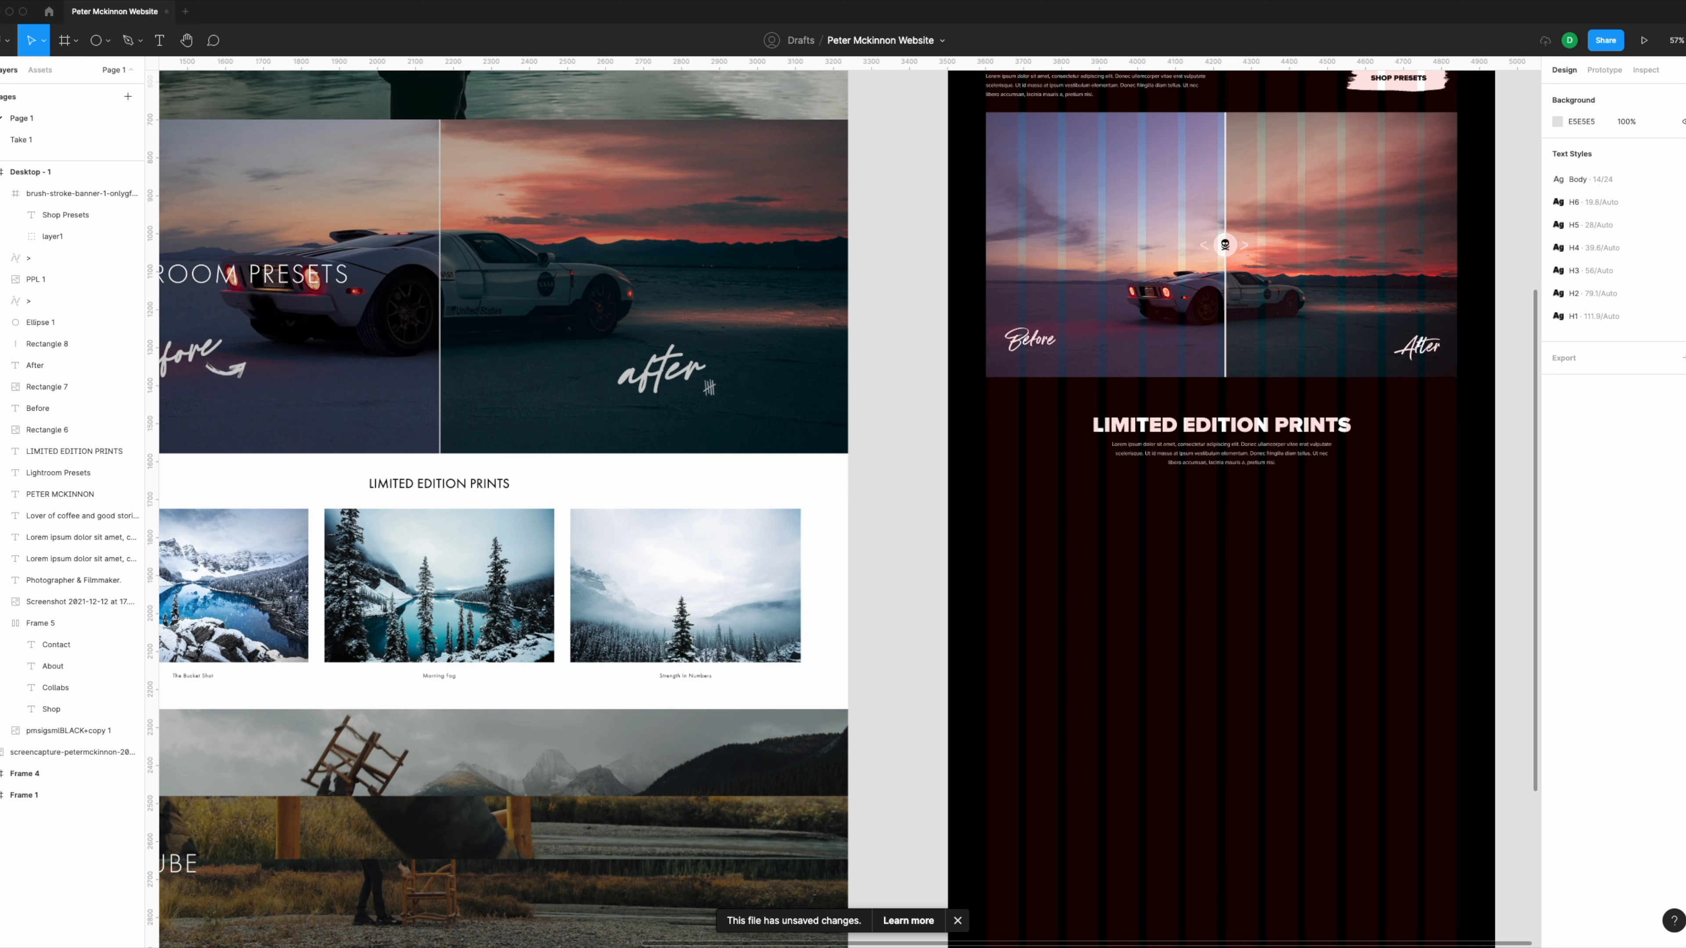
scroll(1283, 531, "up", 2)
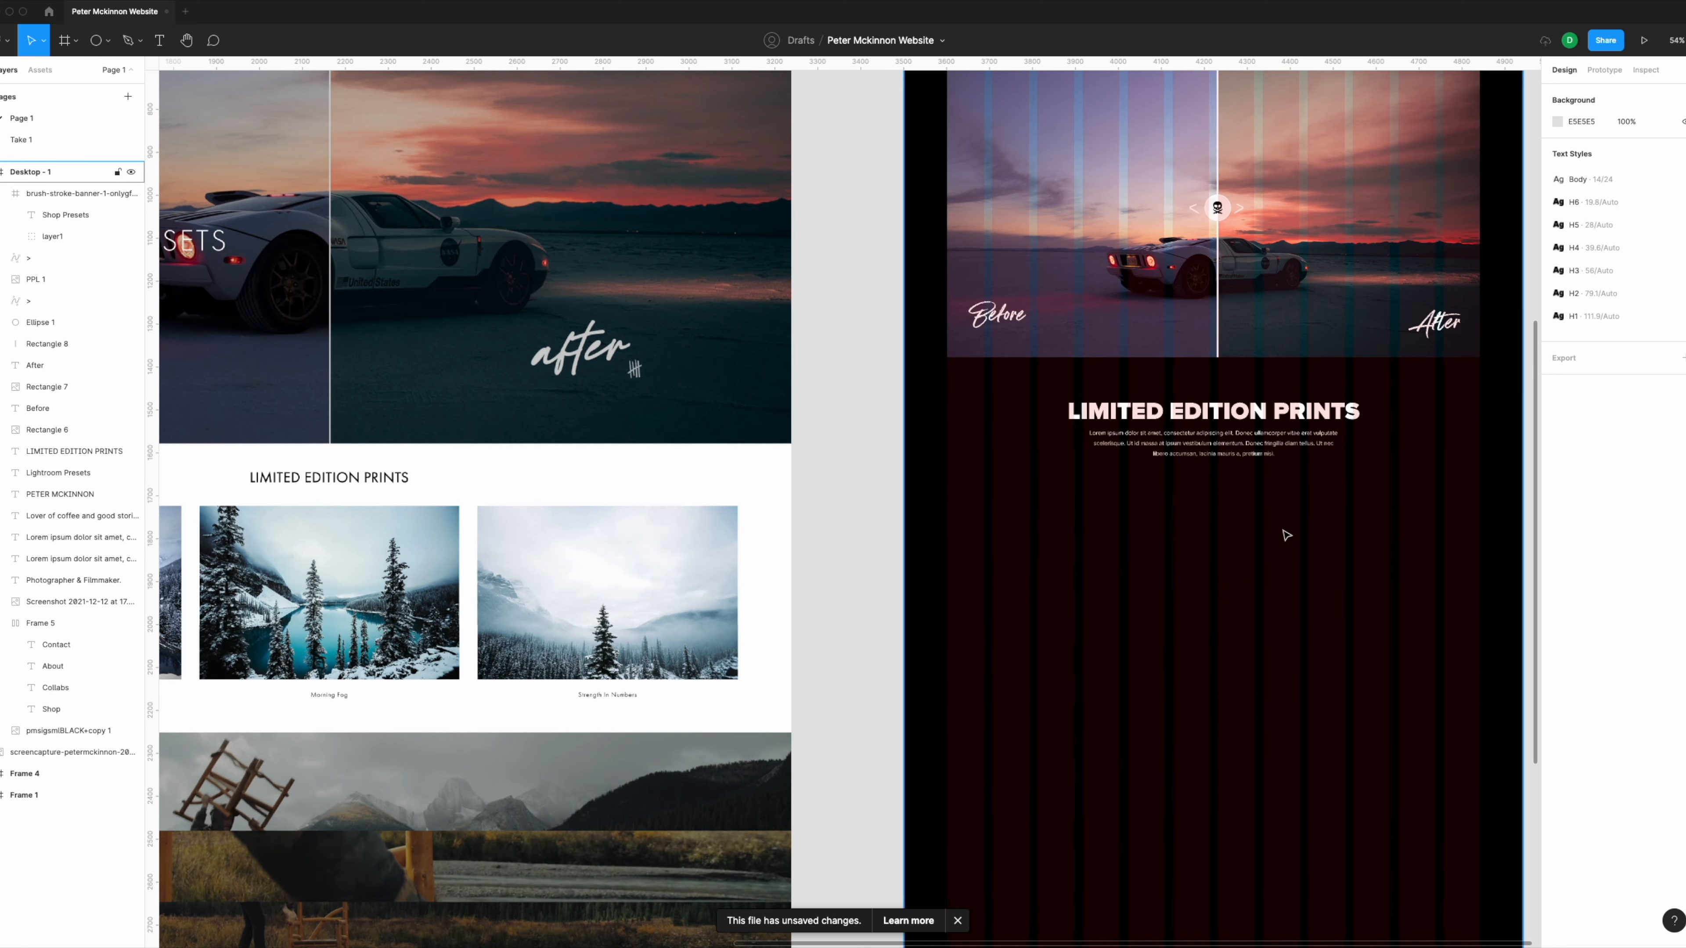
left_click_drag(1345, 319, 1245, 439)
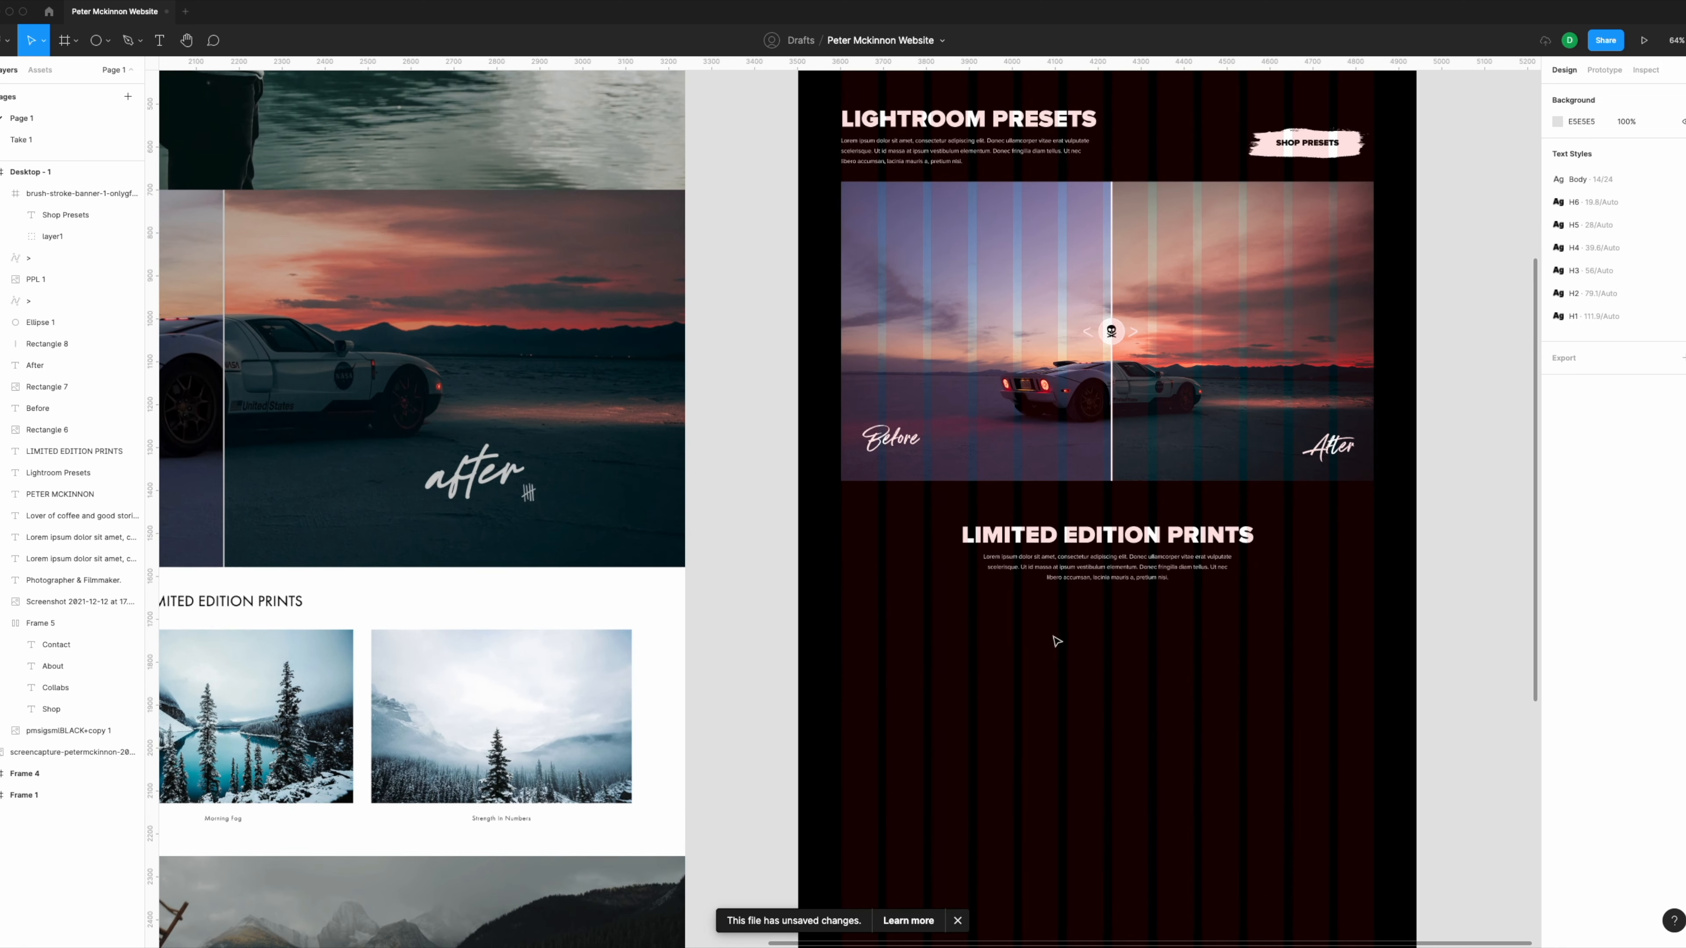
scroll(1075, 674, "down", 5)
scroll(1080, 678, "up", 5)
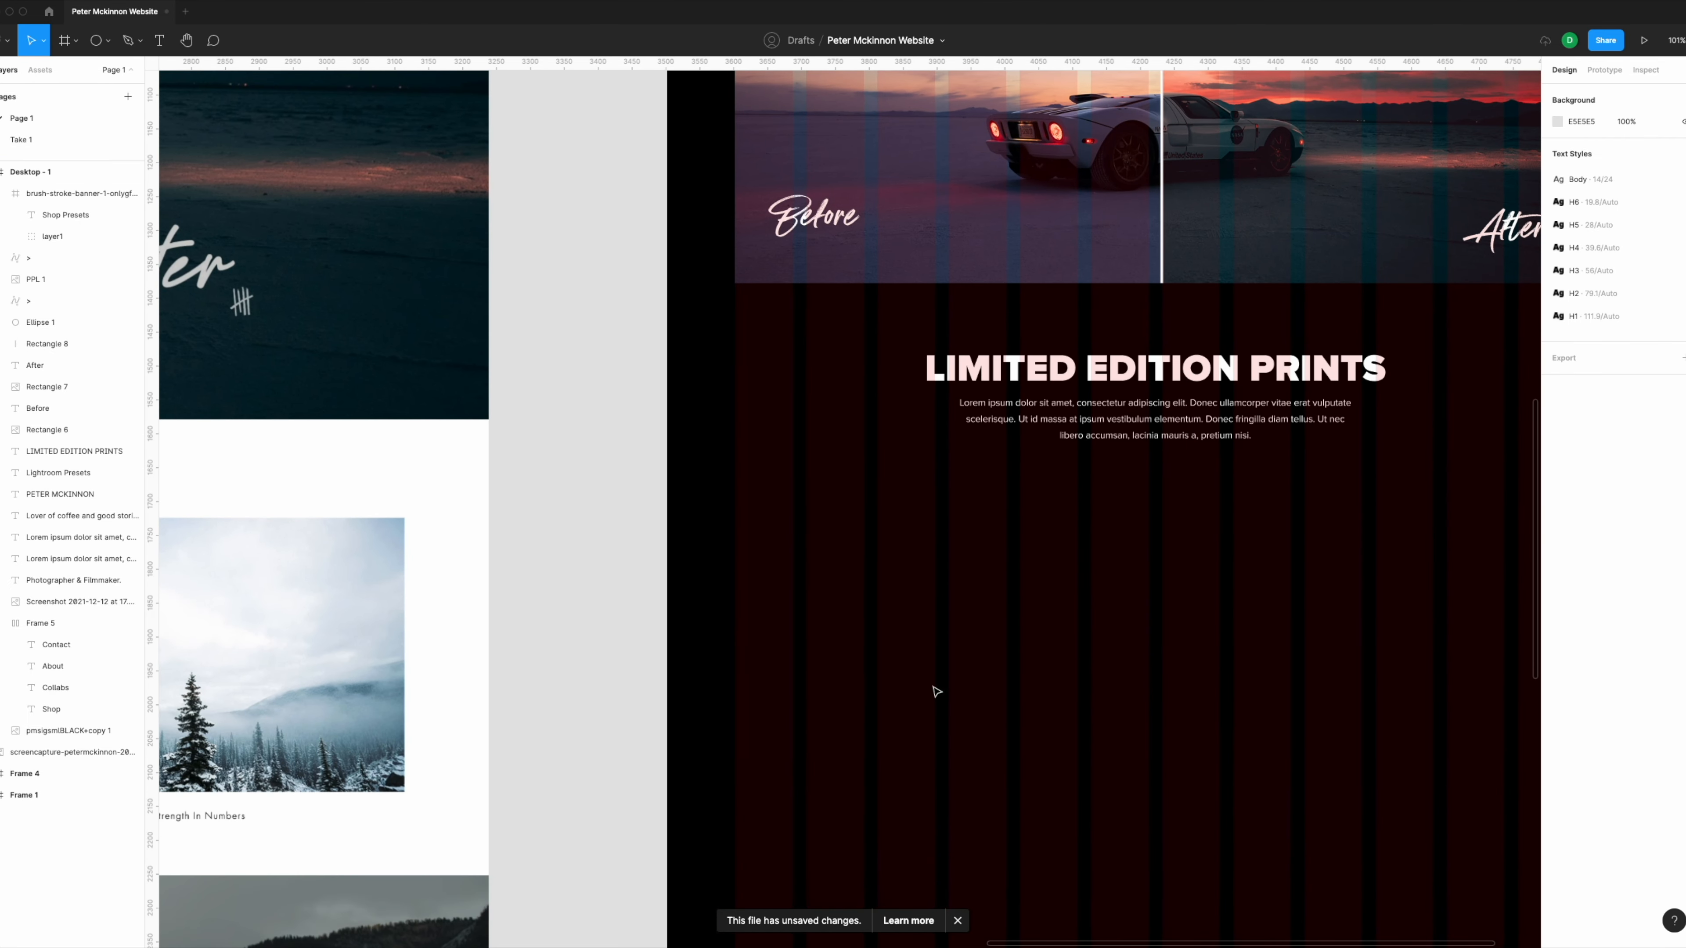
key("r")
left_click_drag(736, 510, 1006, 754)
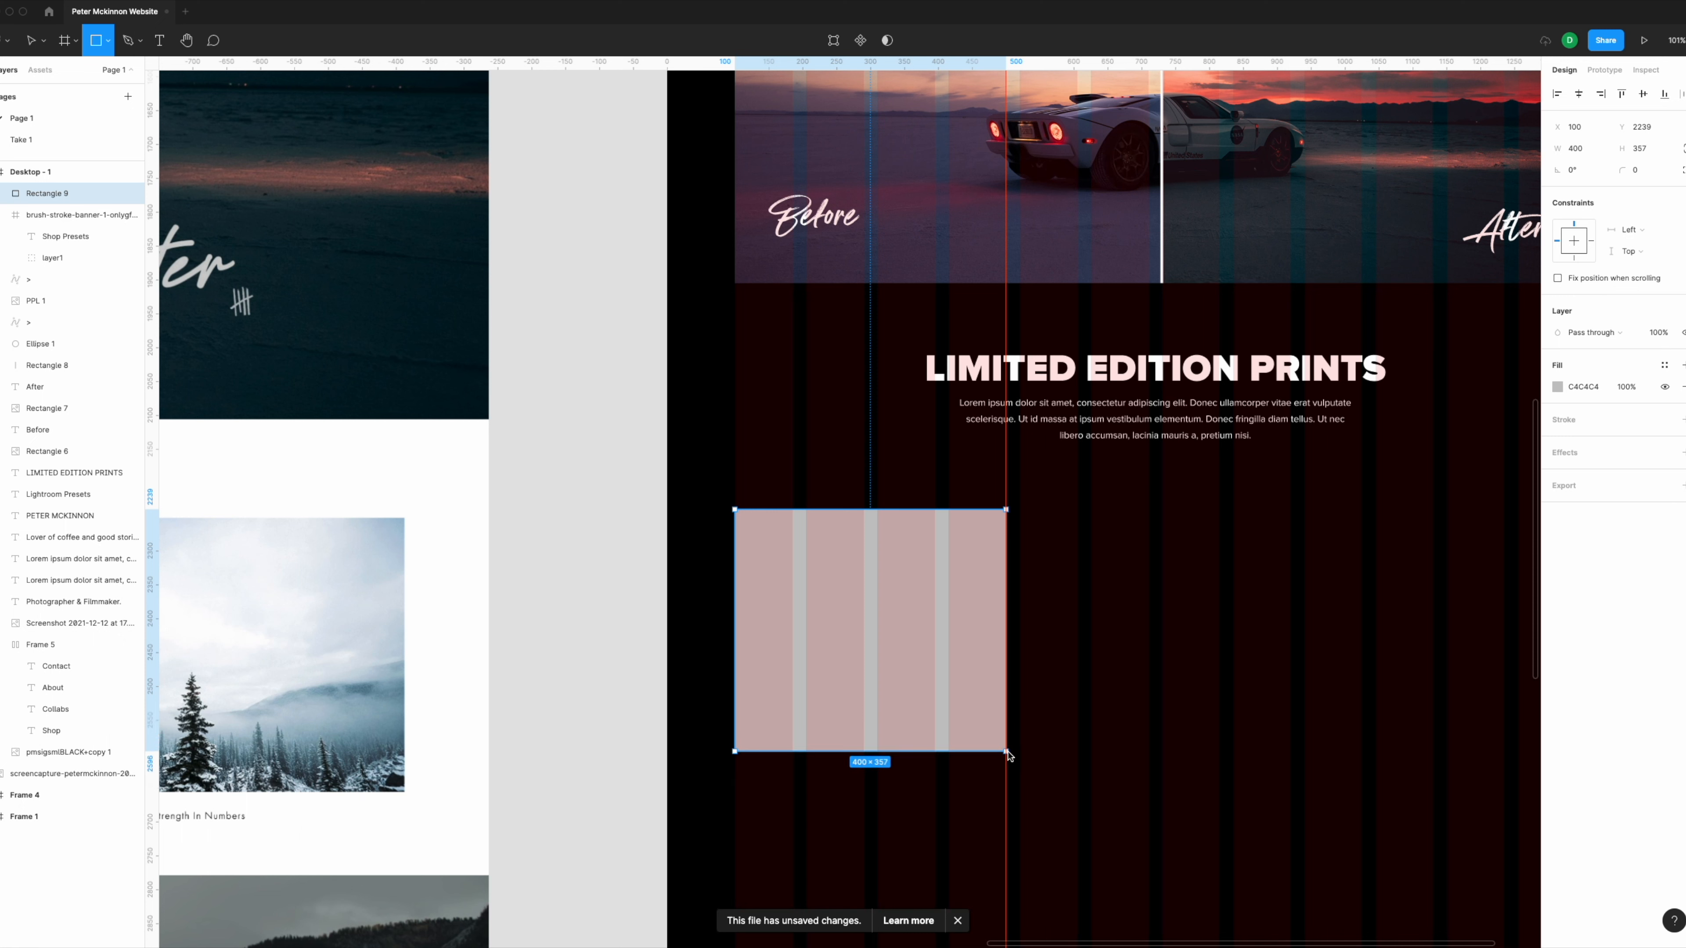
left_click_drag(1007, 755, 1008, 763)
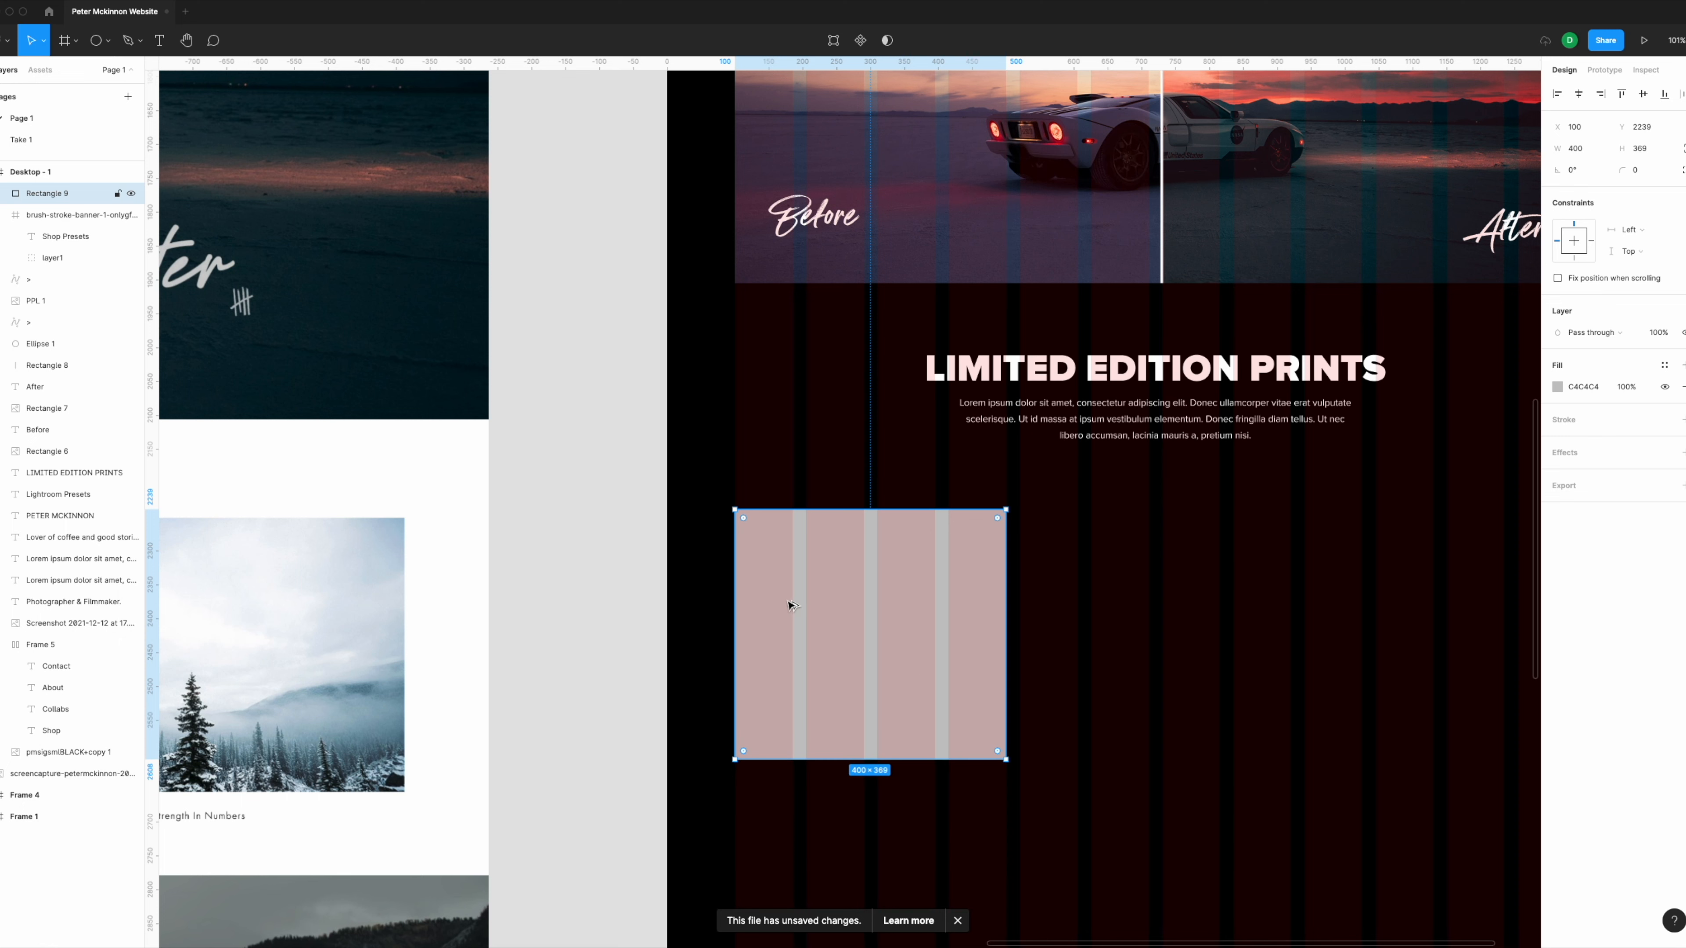
left_click_drag(801, 614, 1373, 607)
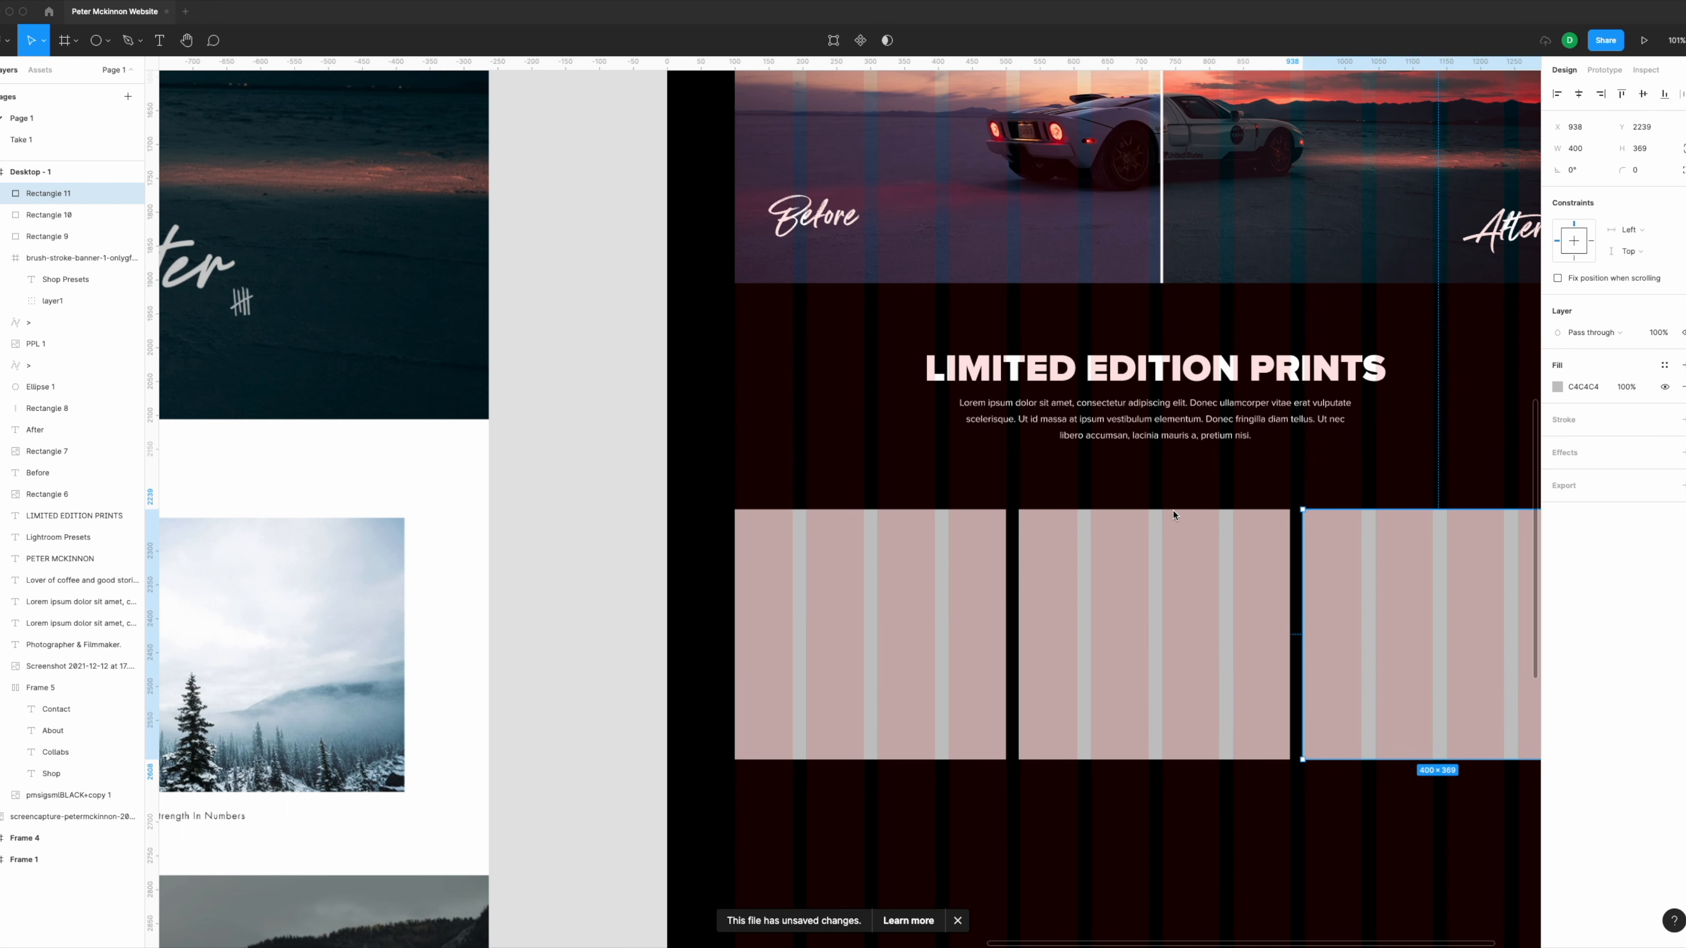
Step: Load 1.jpg, 2.jpg and 3.jpg from the Website Assets folder inside Peter Mckinnon for placing
scroll(1174, 515, "down", 3)
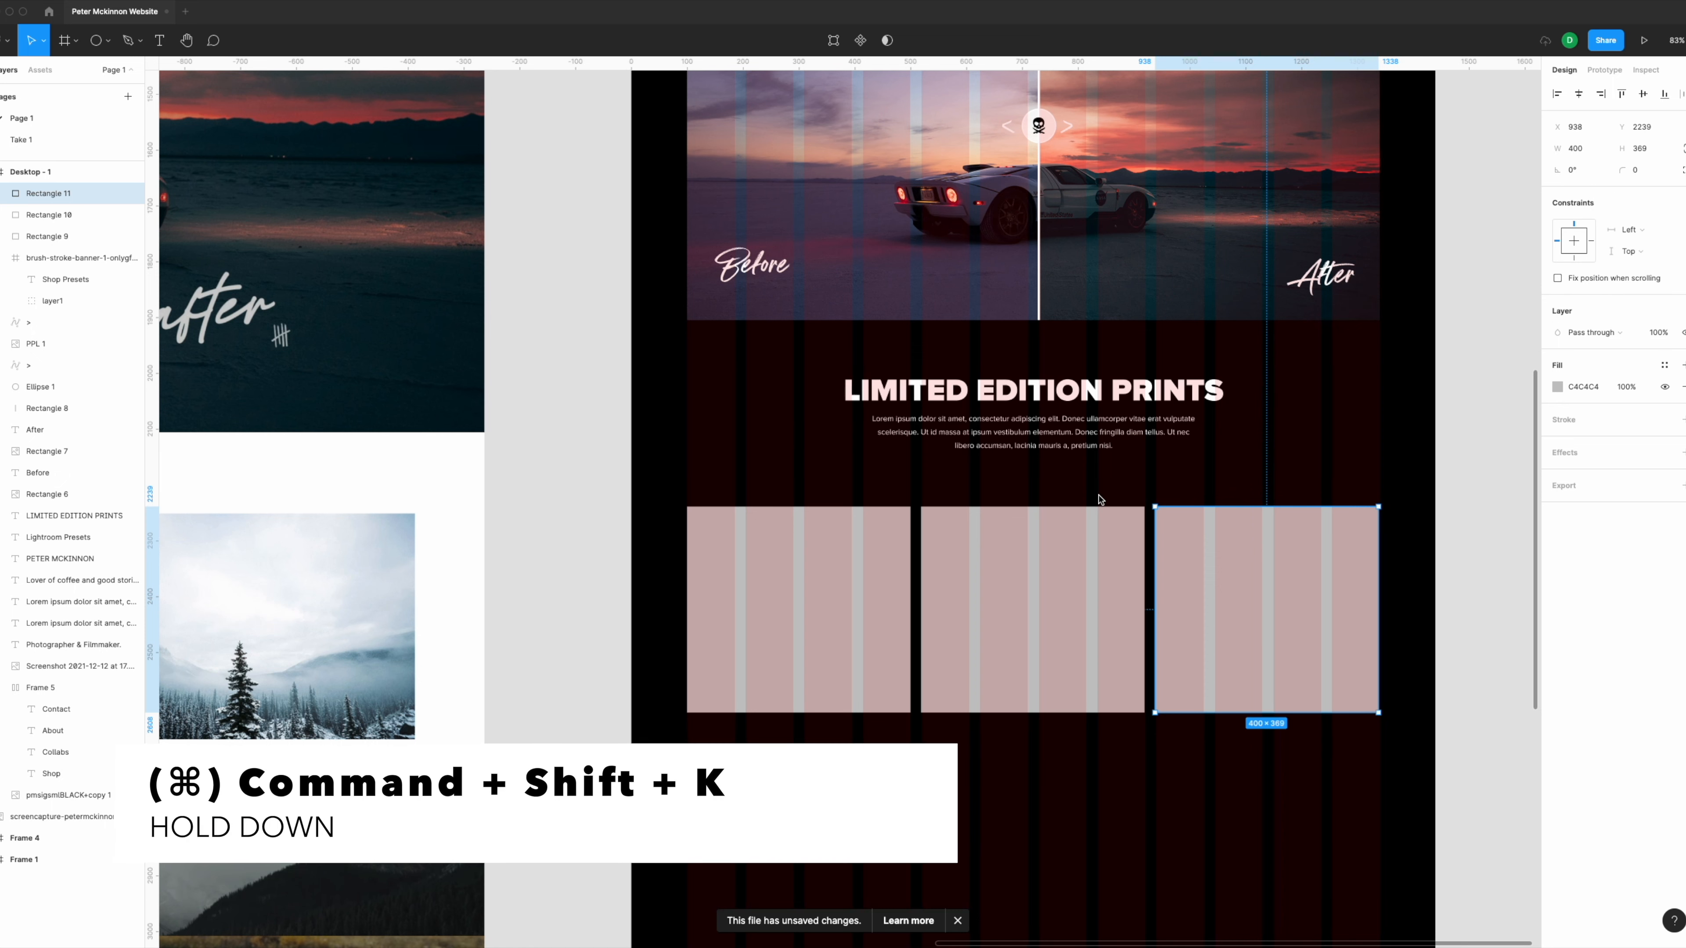
key("super+shift+k")
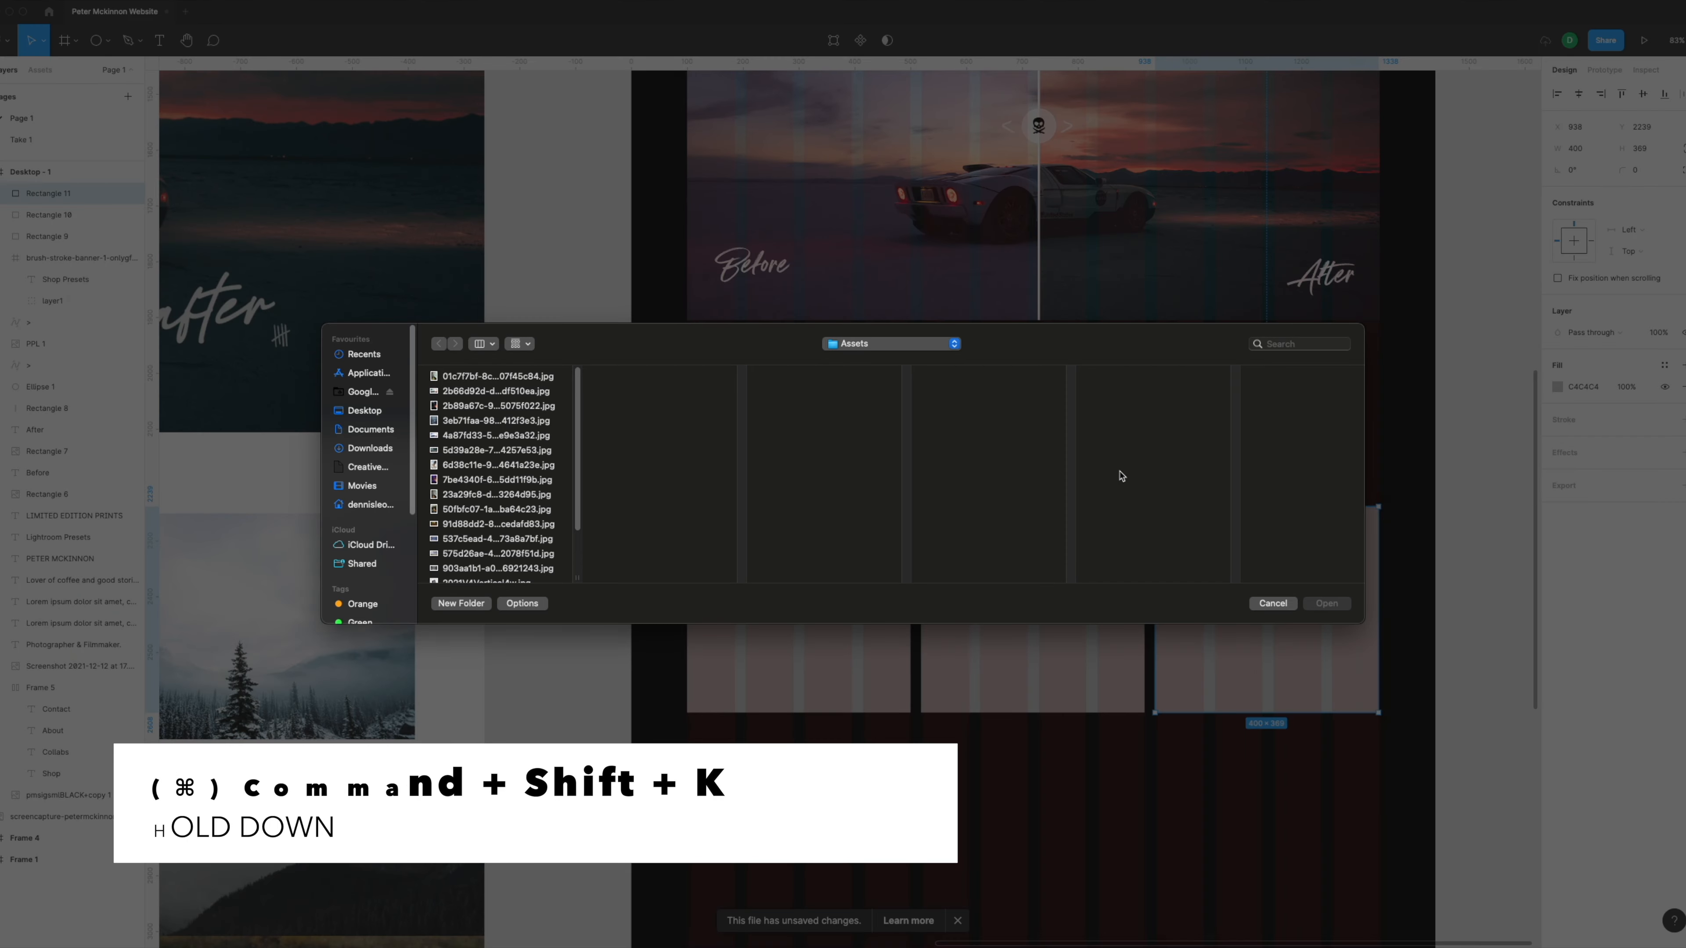
scroll(539, 523, "down", 2)
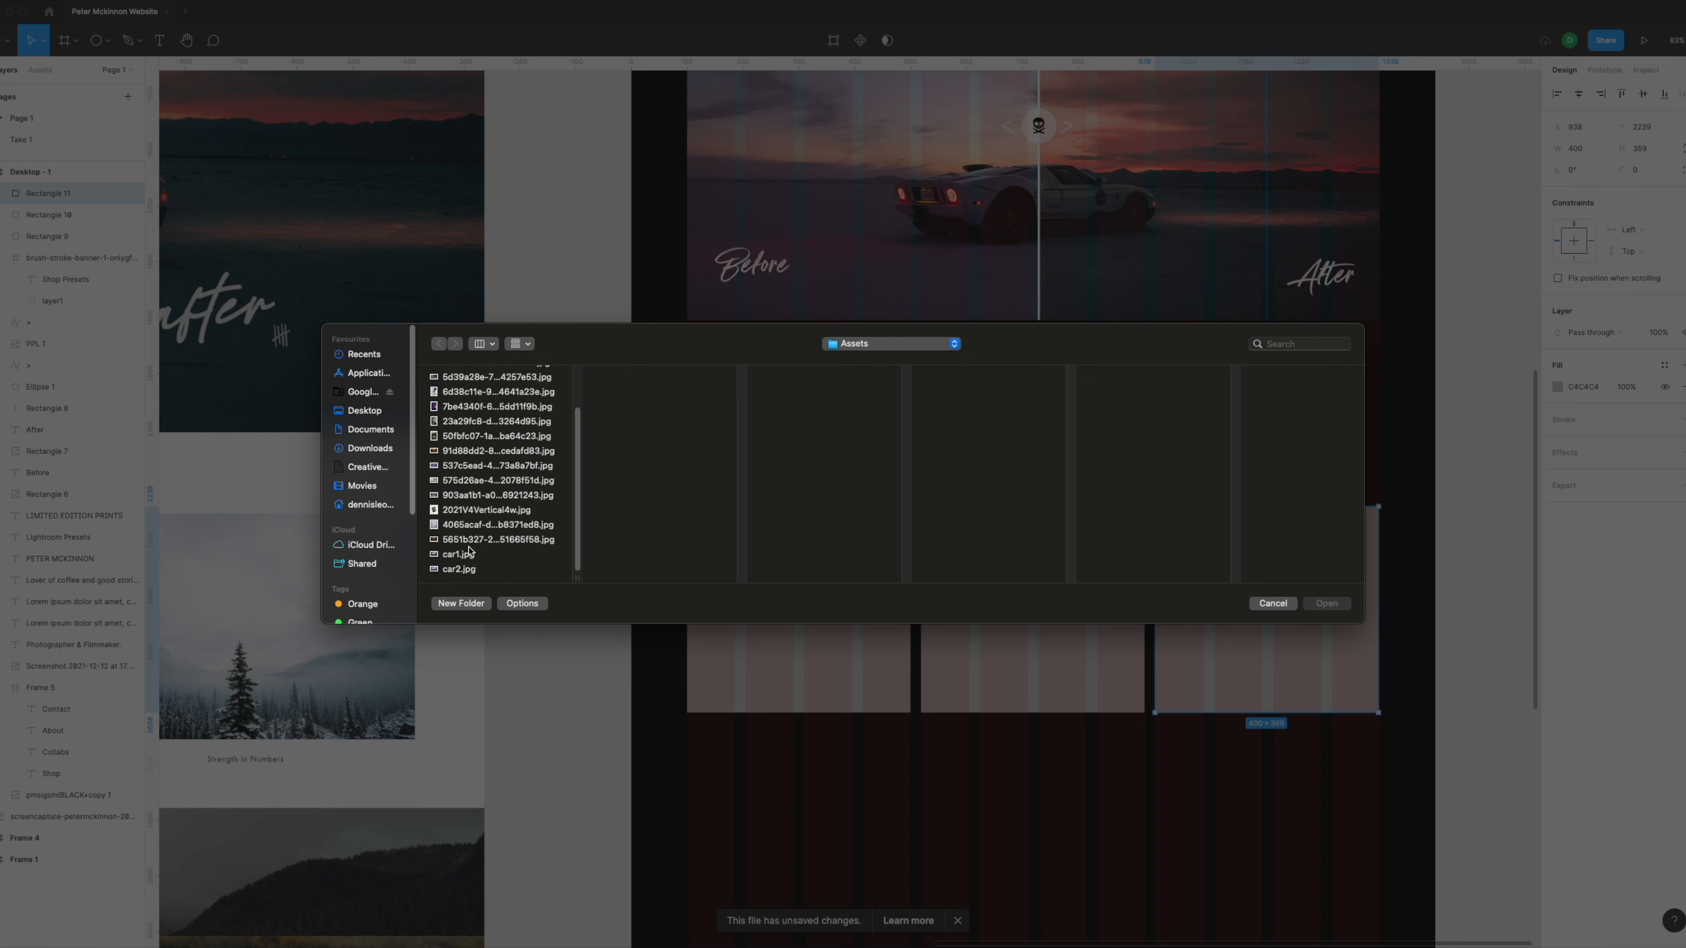
scroll(470, 505, "up", 2)
left_click(834, 348)
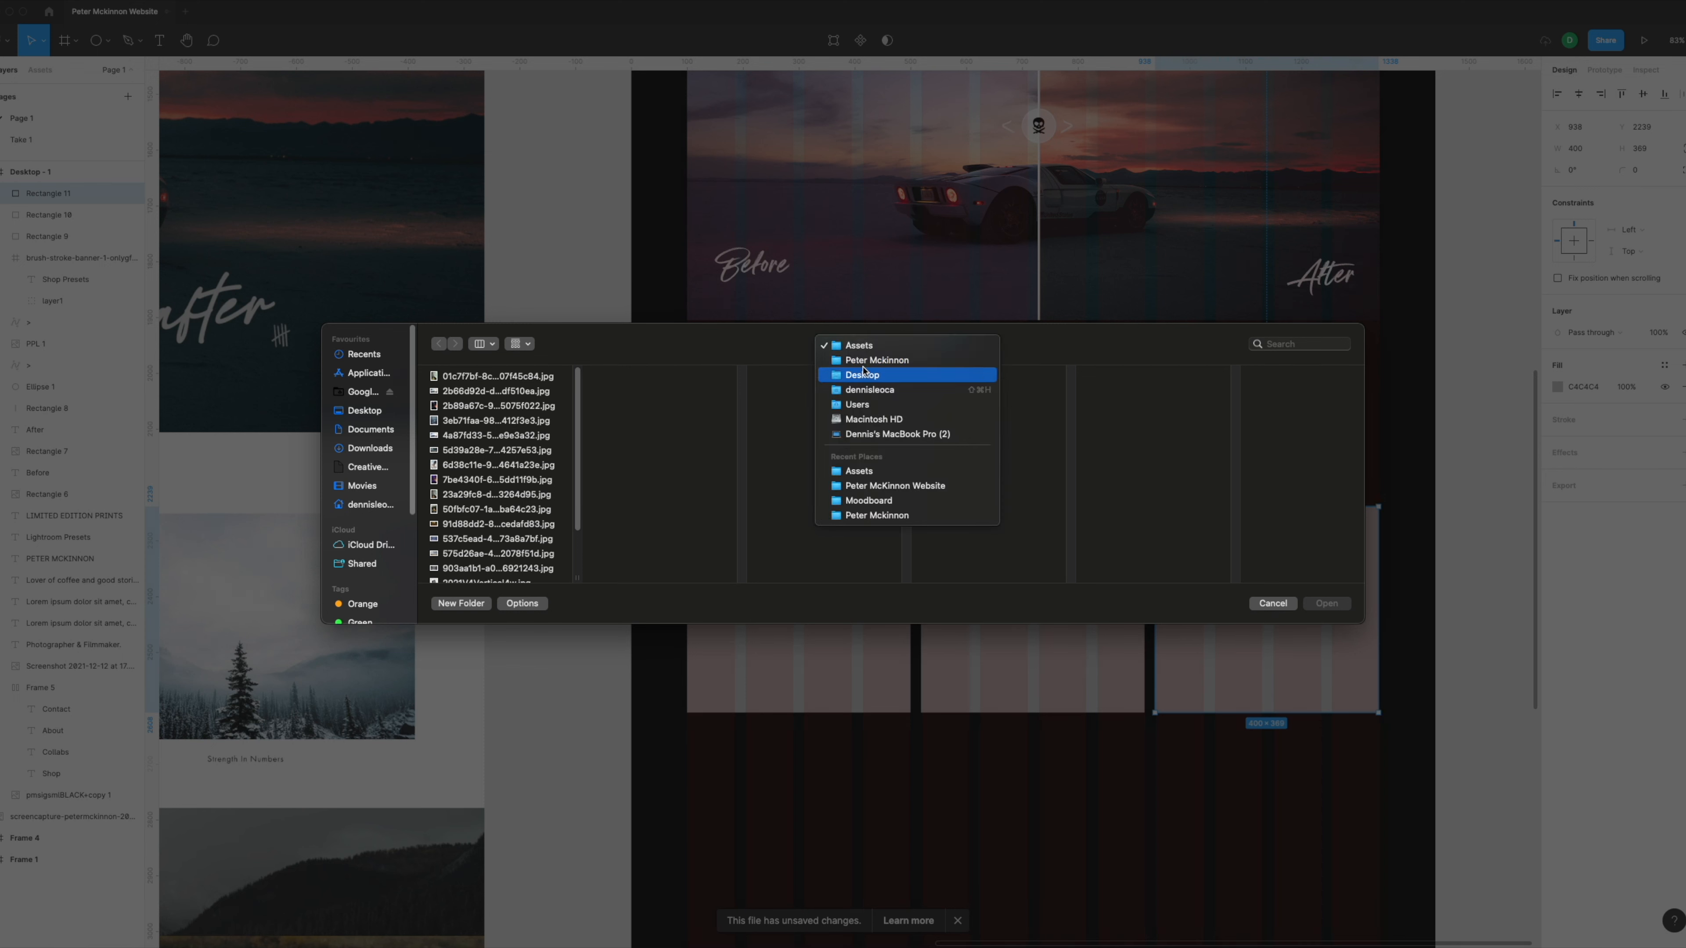
left_click(867, 362)
left_click(638, 421)
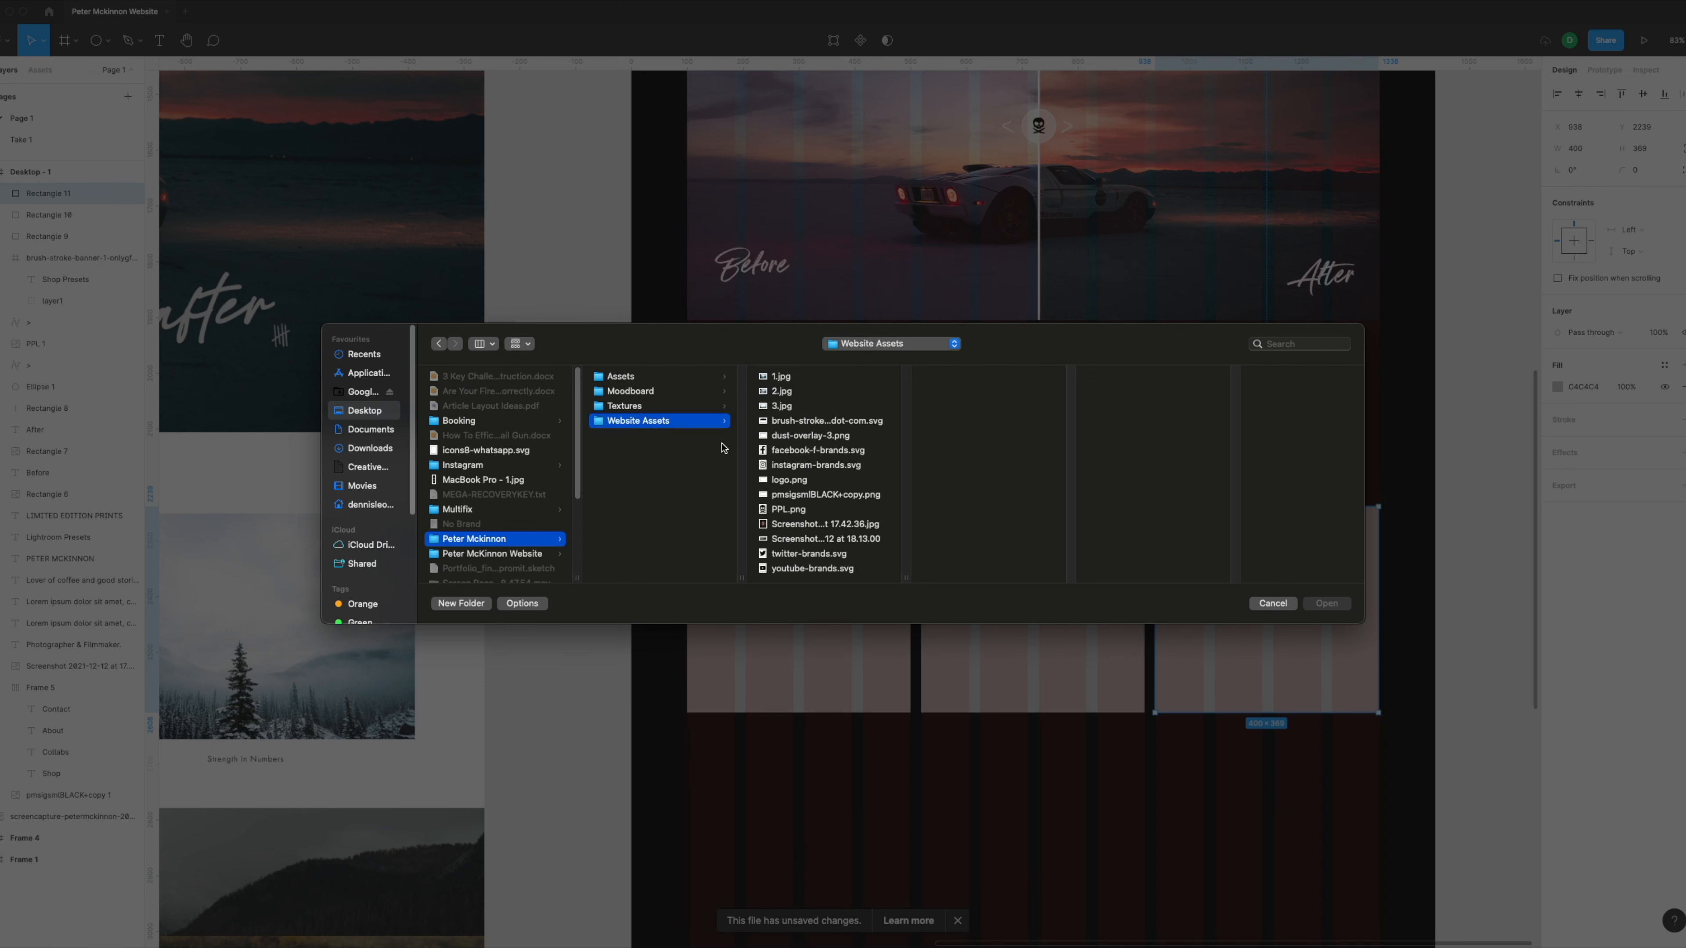
left_click(789, 378)
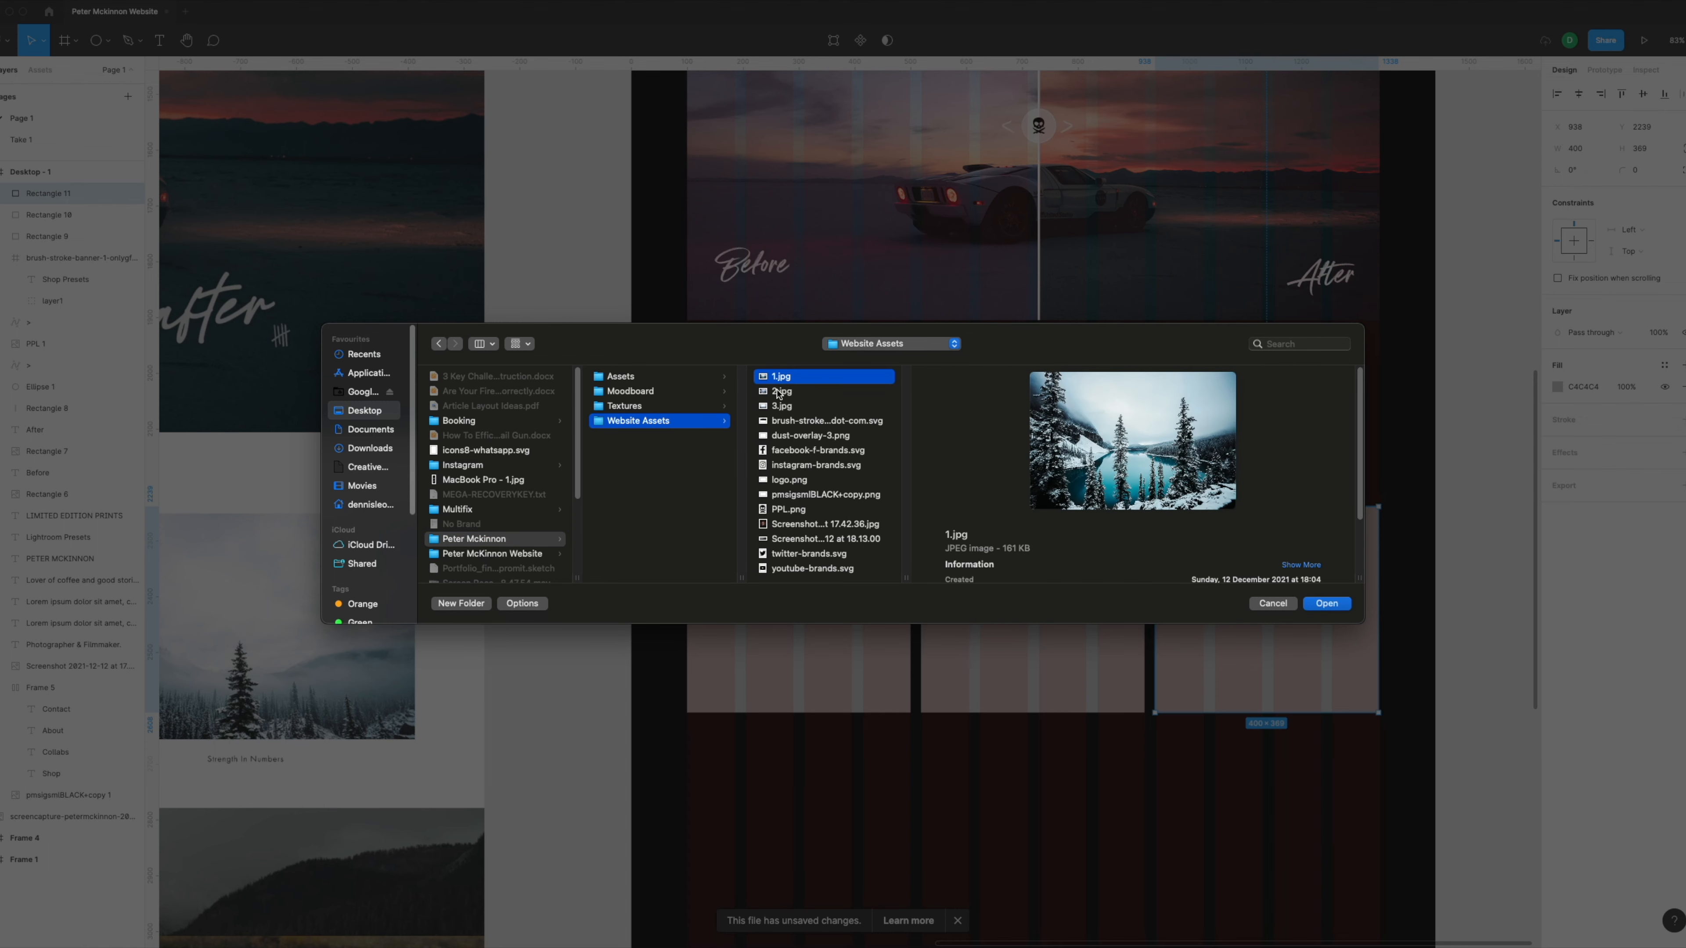
left_click(779, 394, "super")
left_click(783, 406, "super")
left_click(1327, 604)
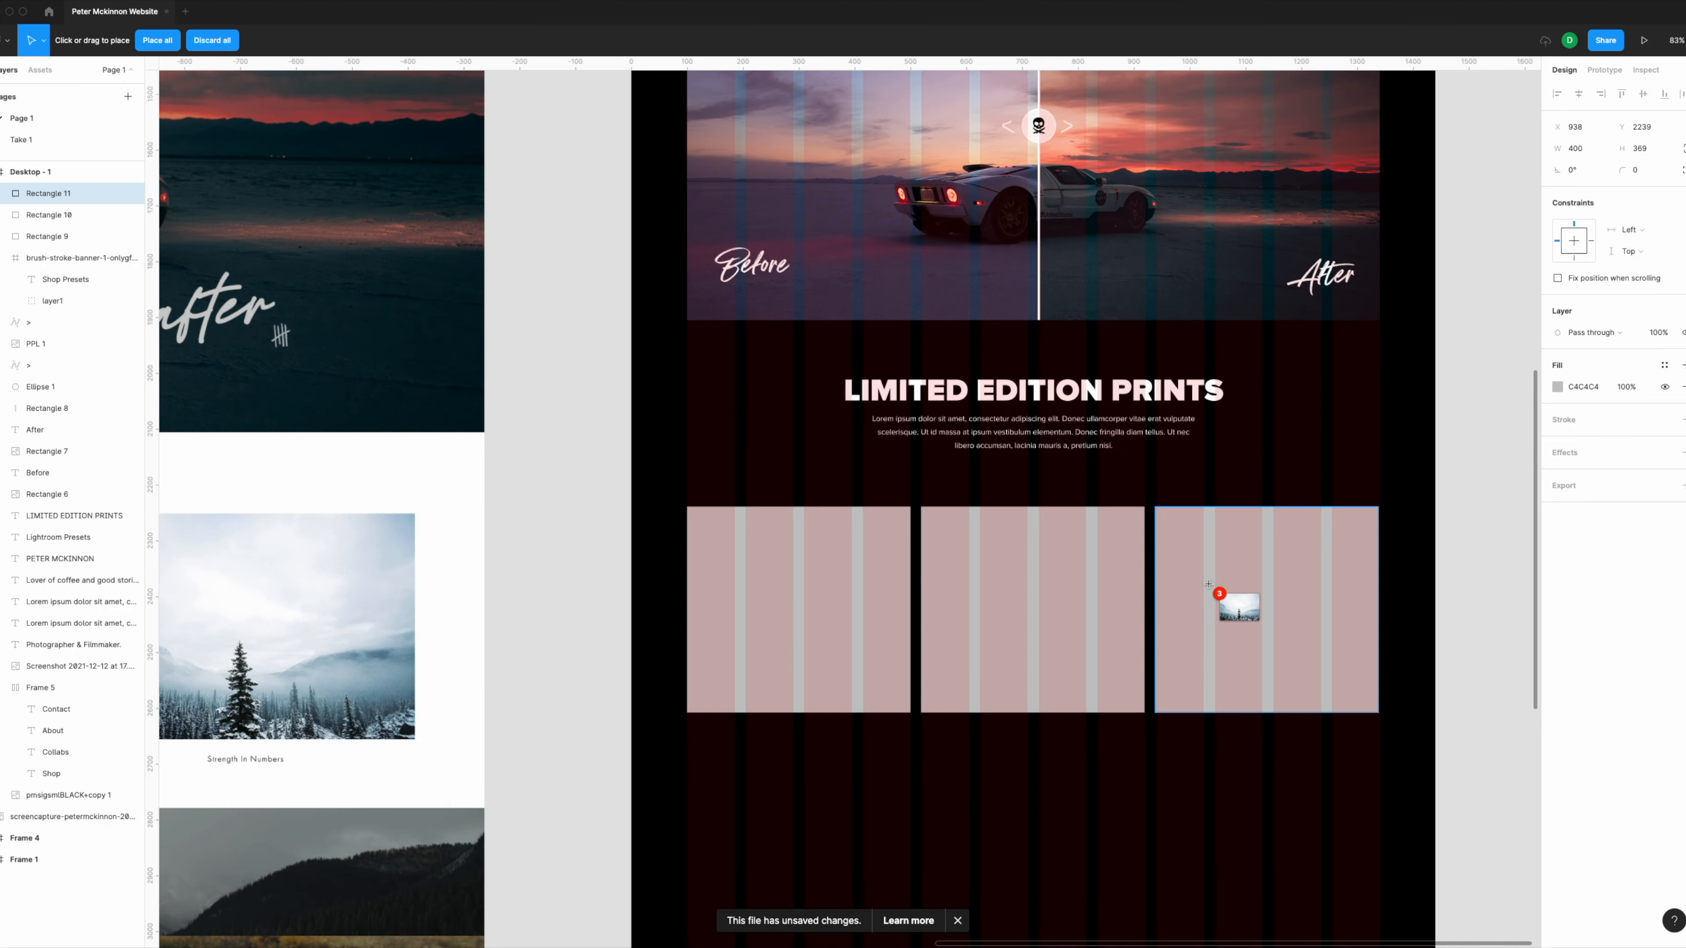
Step: Place the three loaded photos as fills: foggy forest in the third rectangle, blue mountain lake in the second, pine-lined lake in the first
left_click(1258, 572)
left_click(1091, 585)
left_click(850, 555)
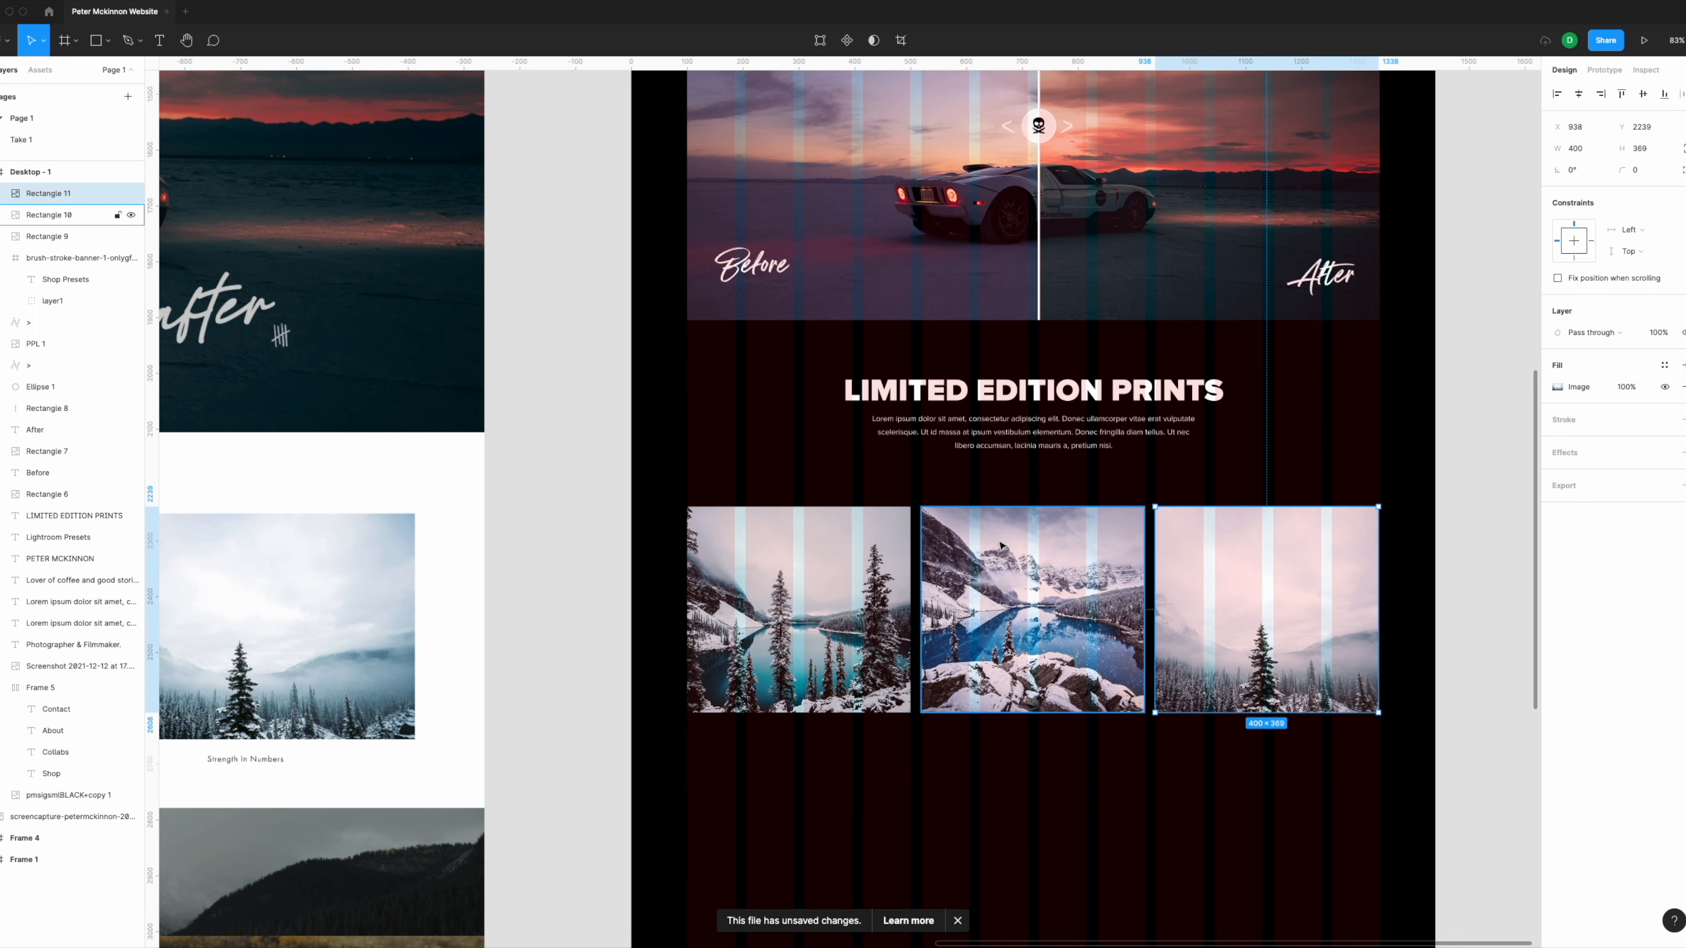
key("Escape")
Step: Move the three print photos together up to Y 2179, closer to the paragraph
scroll(1252, 448, "down", 2)
left_click_drag(764, 477, 1368, 704)
key("shift+Up")
key("shift+Up")
key("shift+Up")
key("shift+Up")
key("shift+Up")
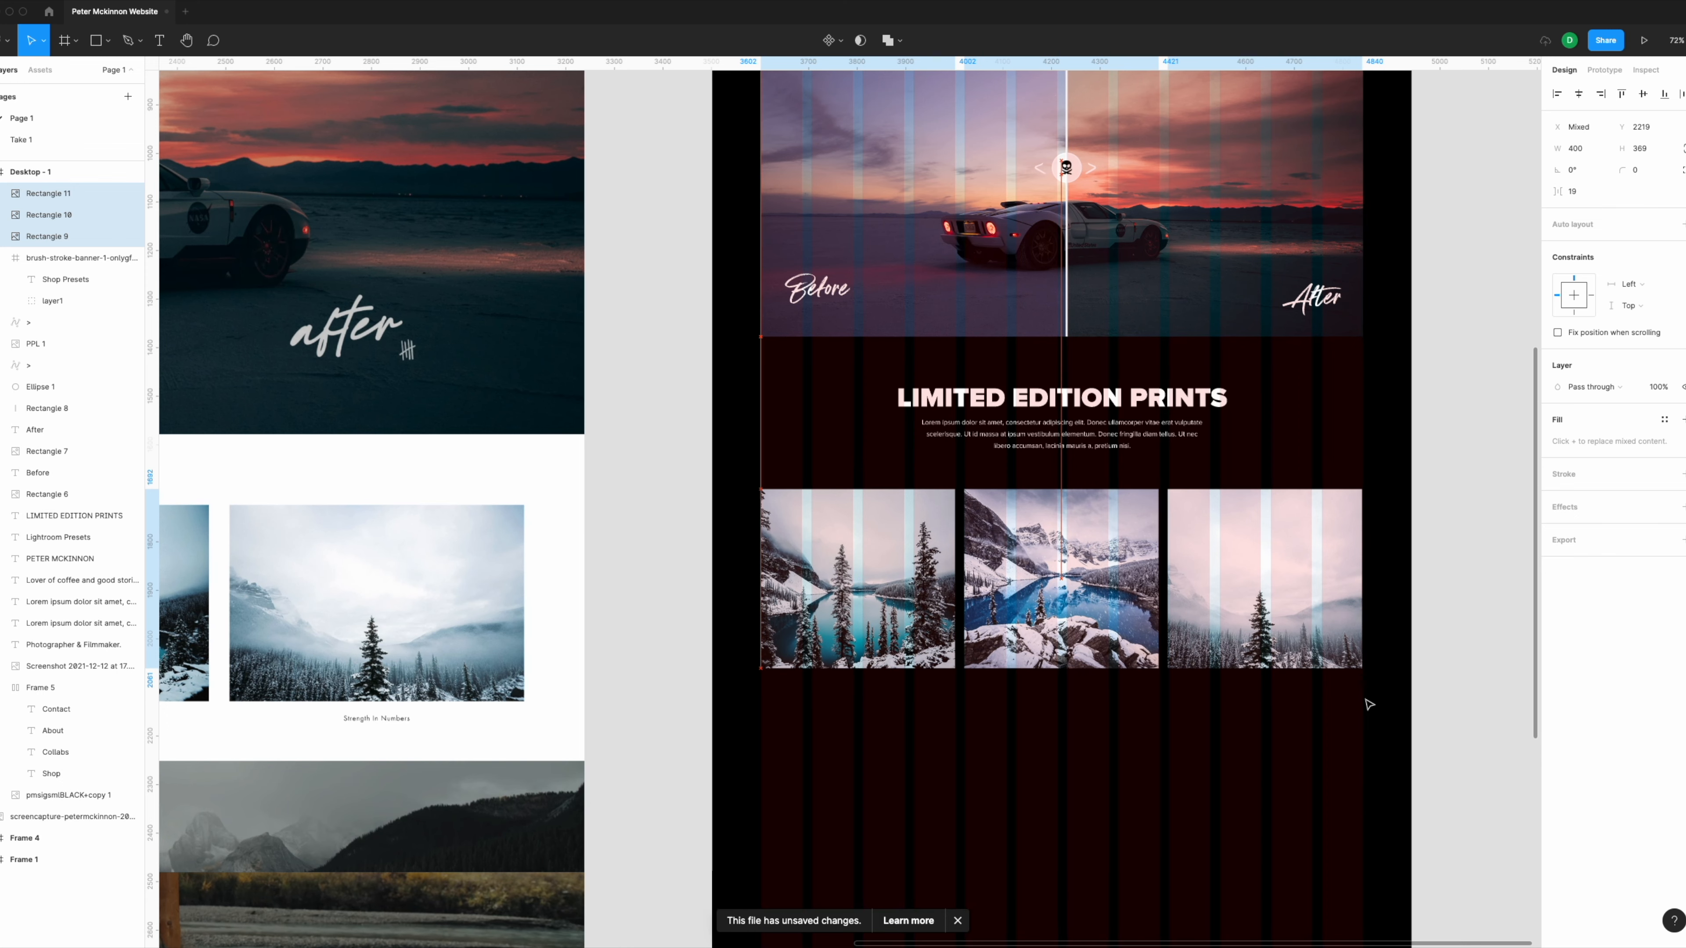
key("shift+Up")
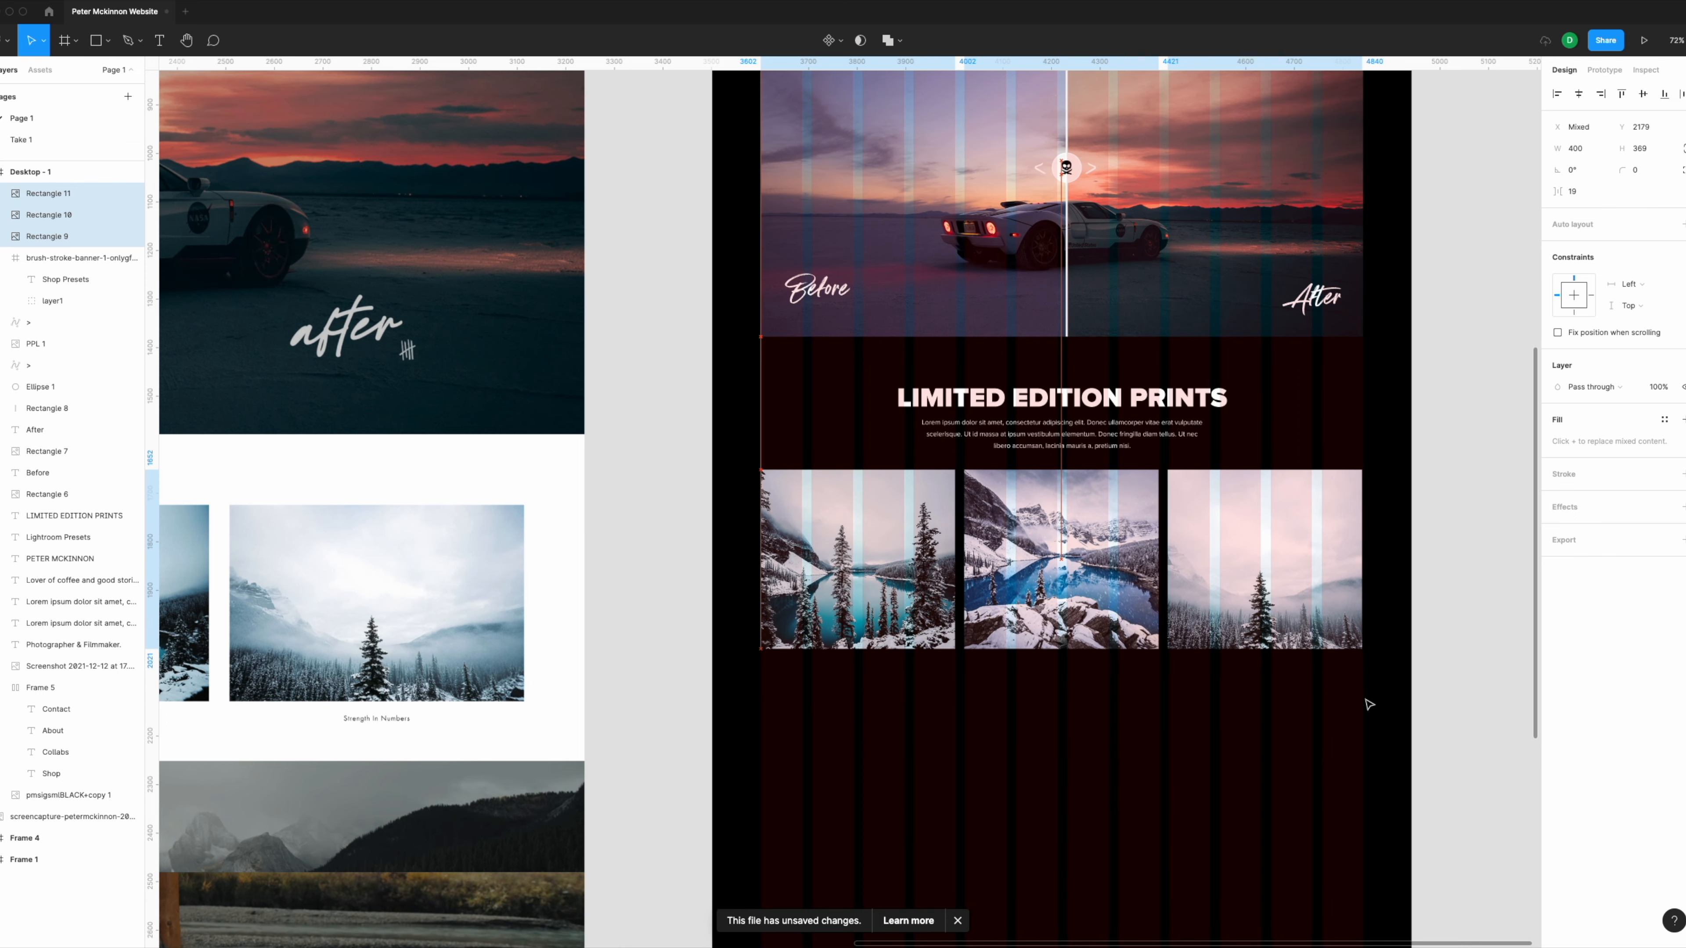
Step: Compare the new prints row with the original site's Limited Edition Prints section and its photo captions
scroll(1236, 531, "down", 2)
scroll(1113, 619, "down", 1)
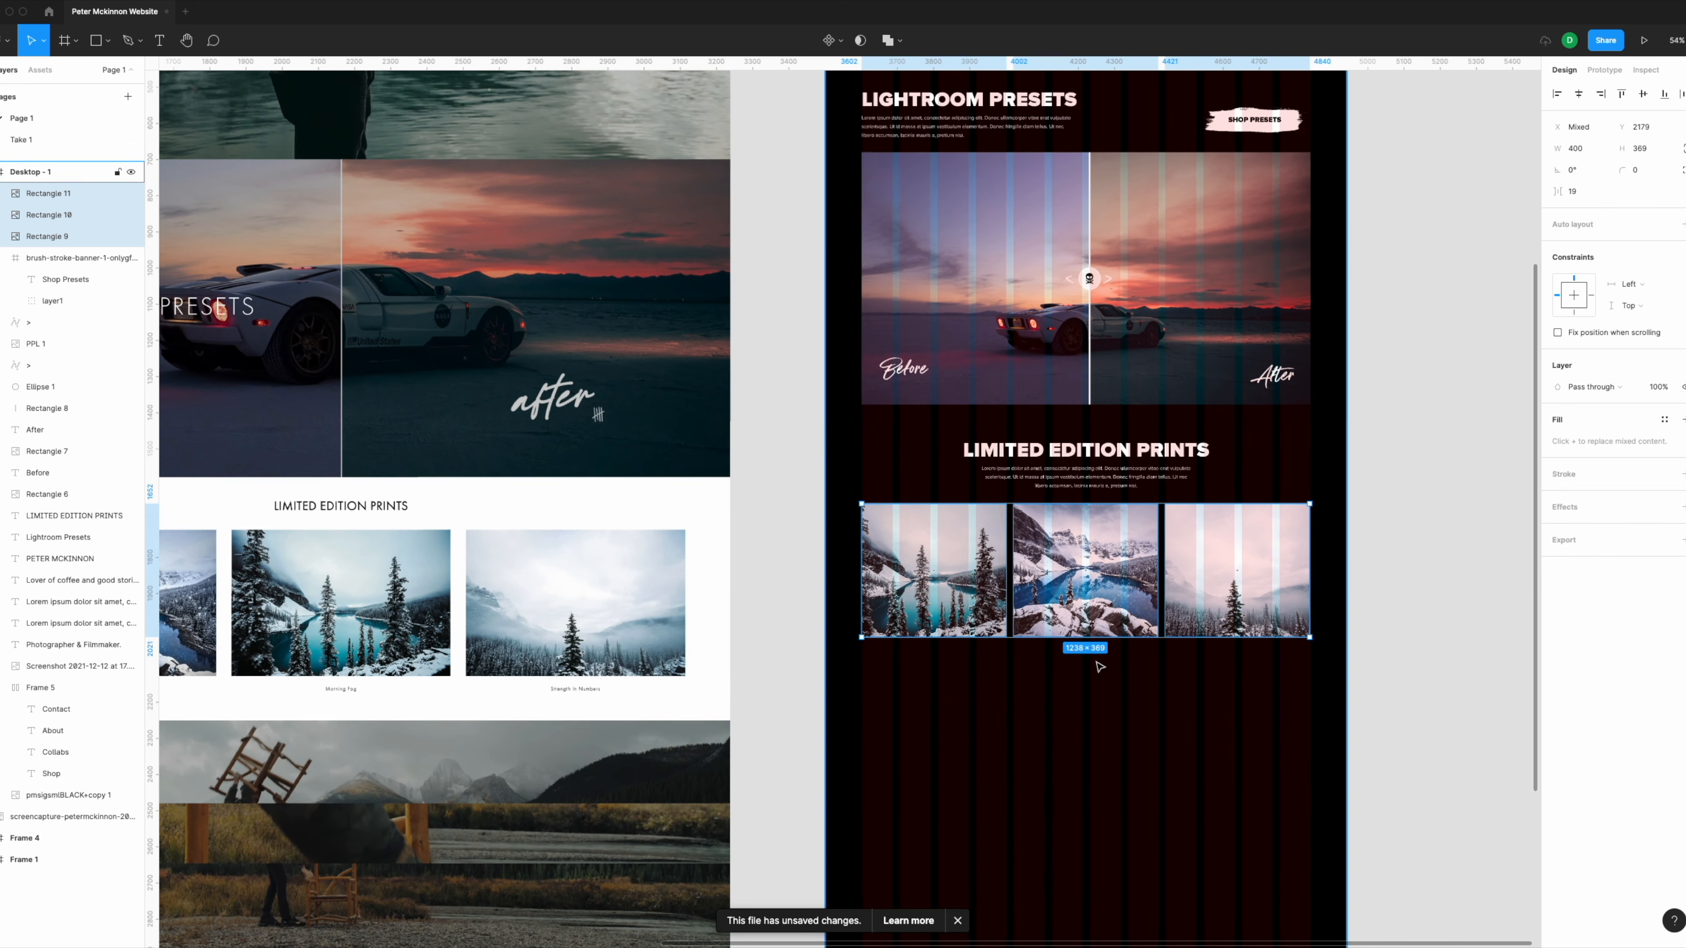
scroll(1113, 620, "up", 2)
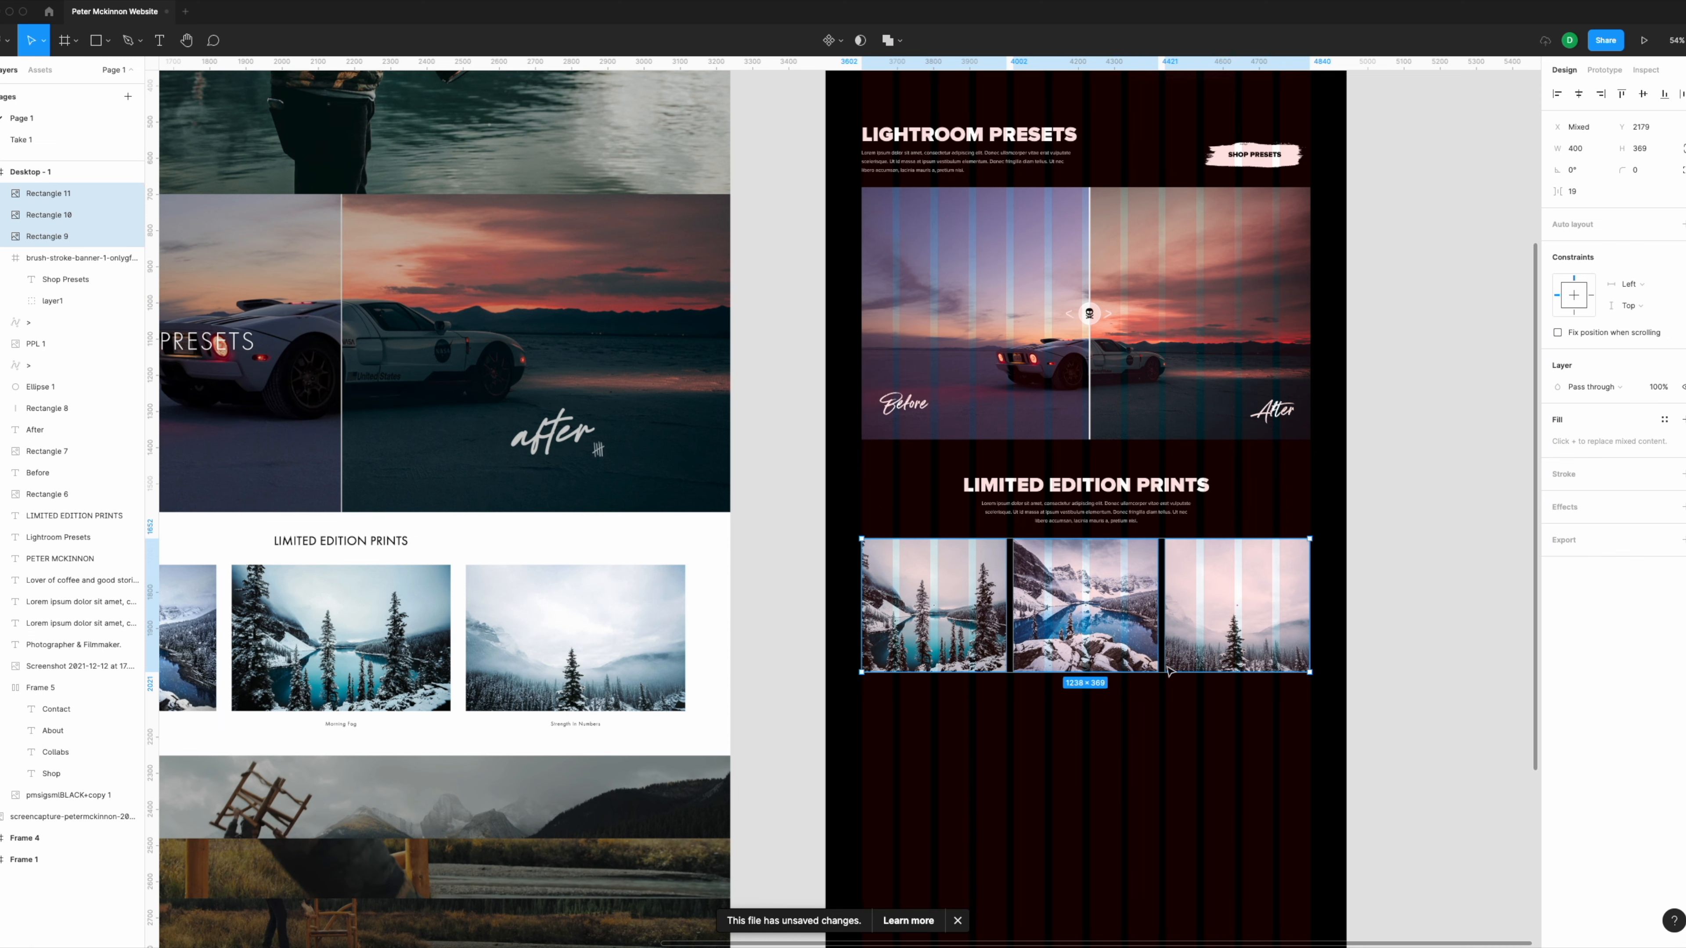
scroll(1061, 689, "down", 2)
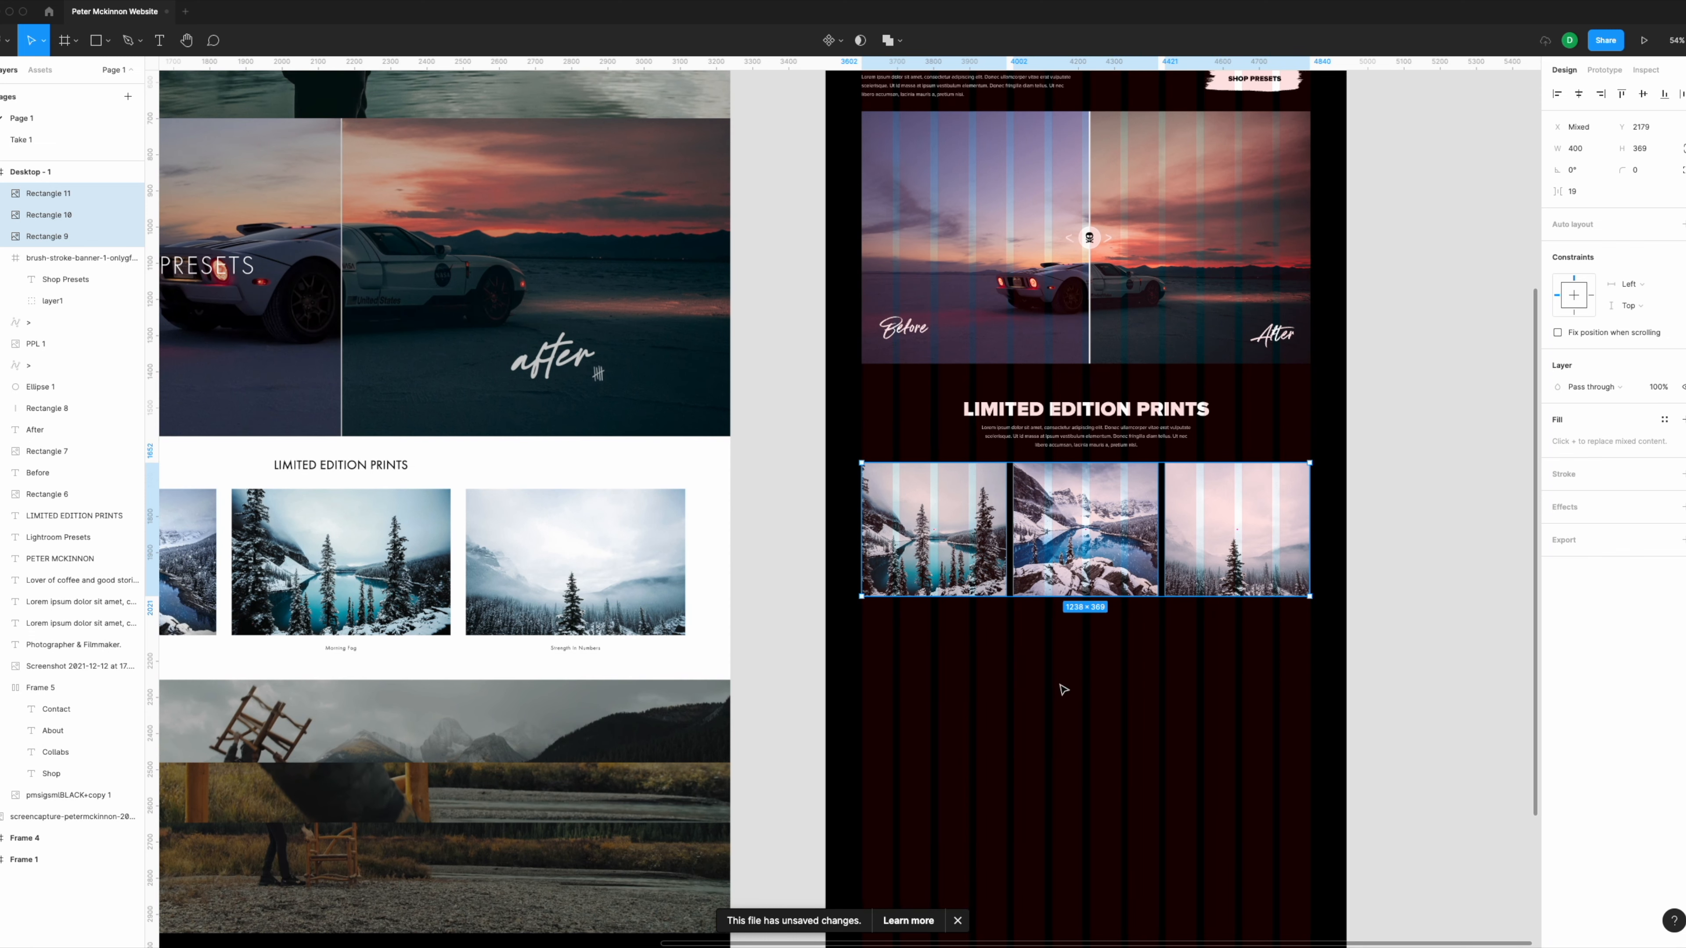
scroll(1165, 622, "left", 4)
scroll(1165, 622, "down", 1)
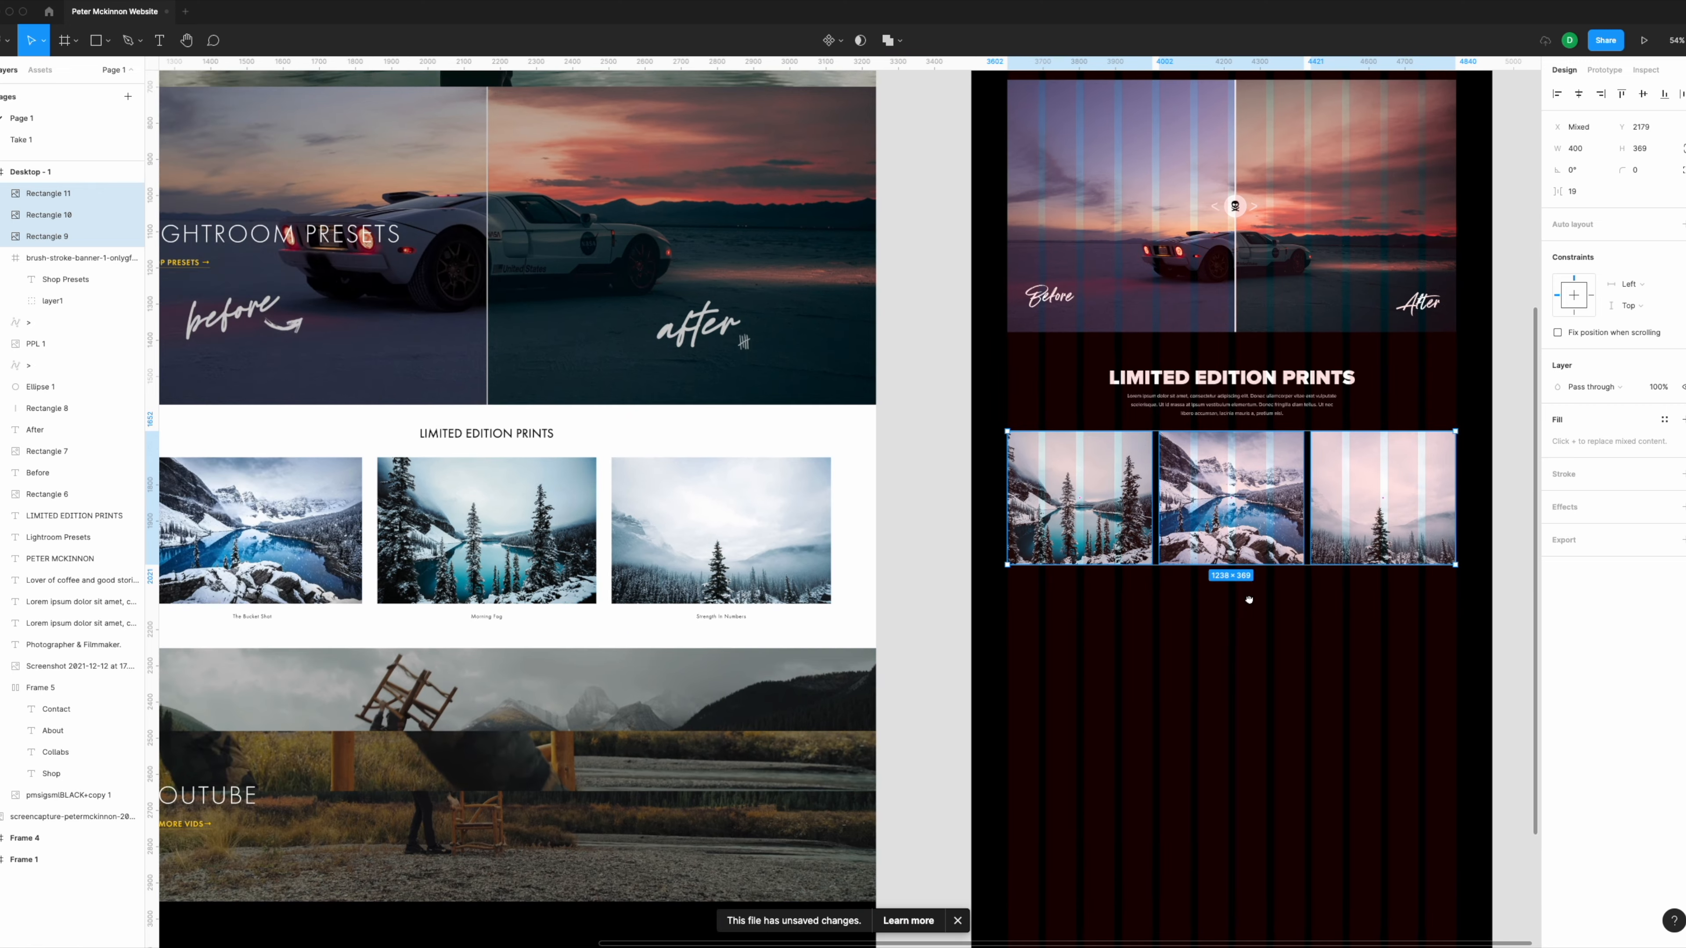
scroll(539, 624, "left", 2)
scroll(539, 624, "down", 1)
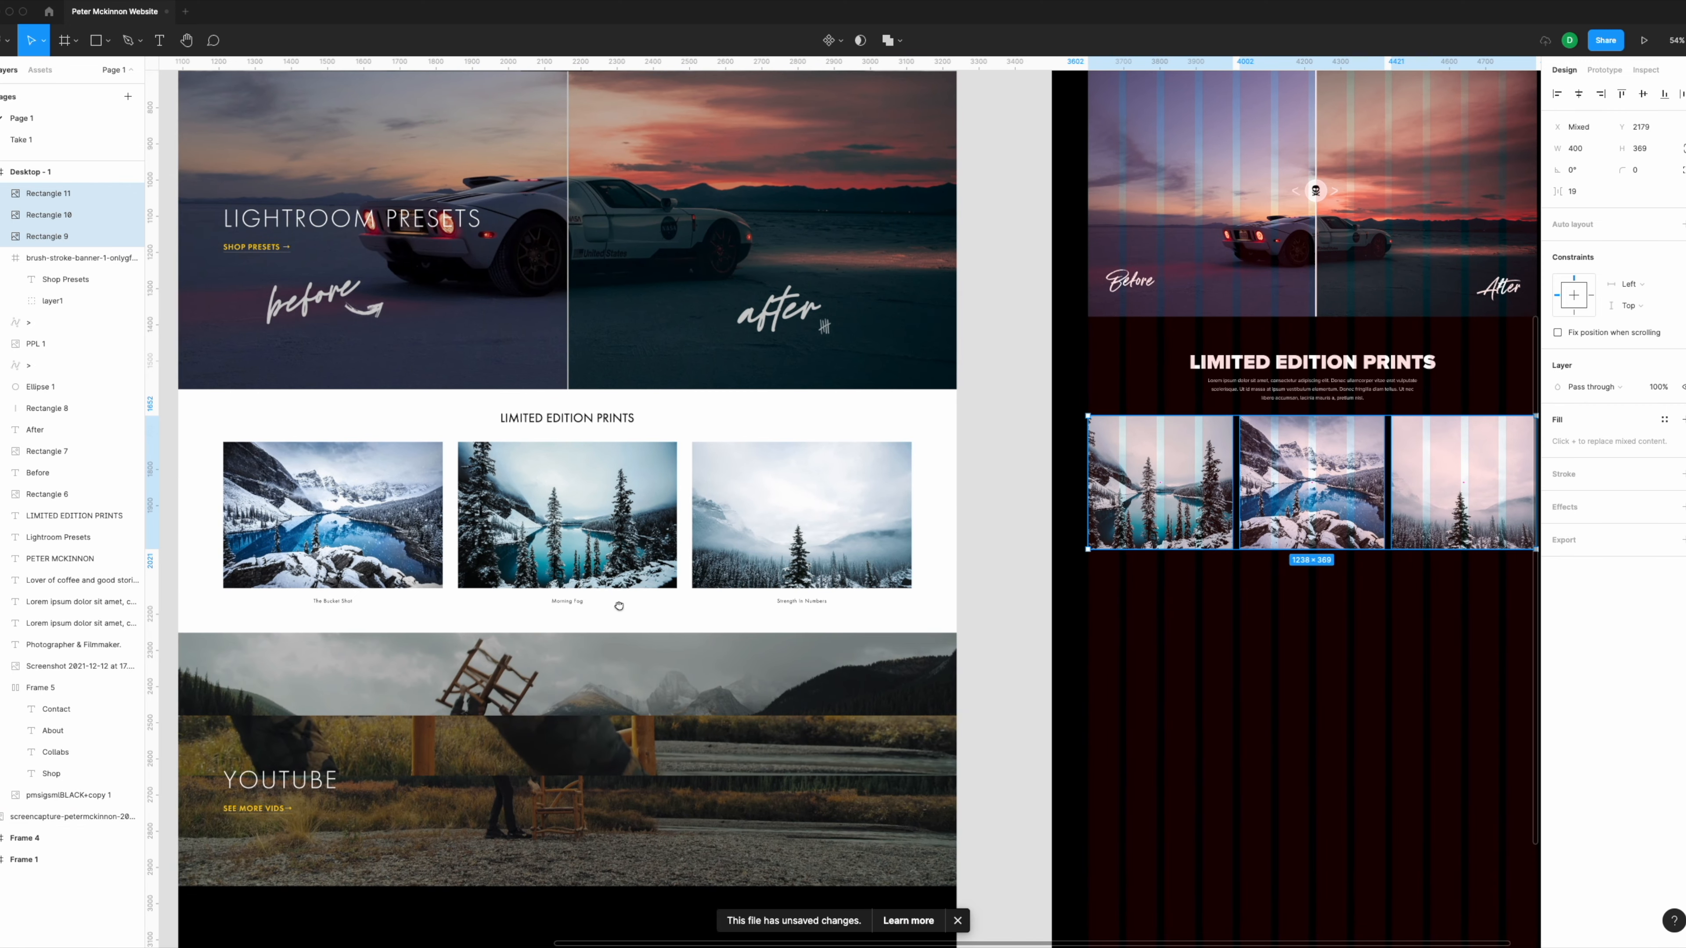
Step: Duplicate the centred paragraph below the first print photo and replace the copy's text with "The Bucket Shot"
left_click(1337, 392)
left_click_drag(1336, 393, 1208, 587)
double_click(1195, 576)
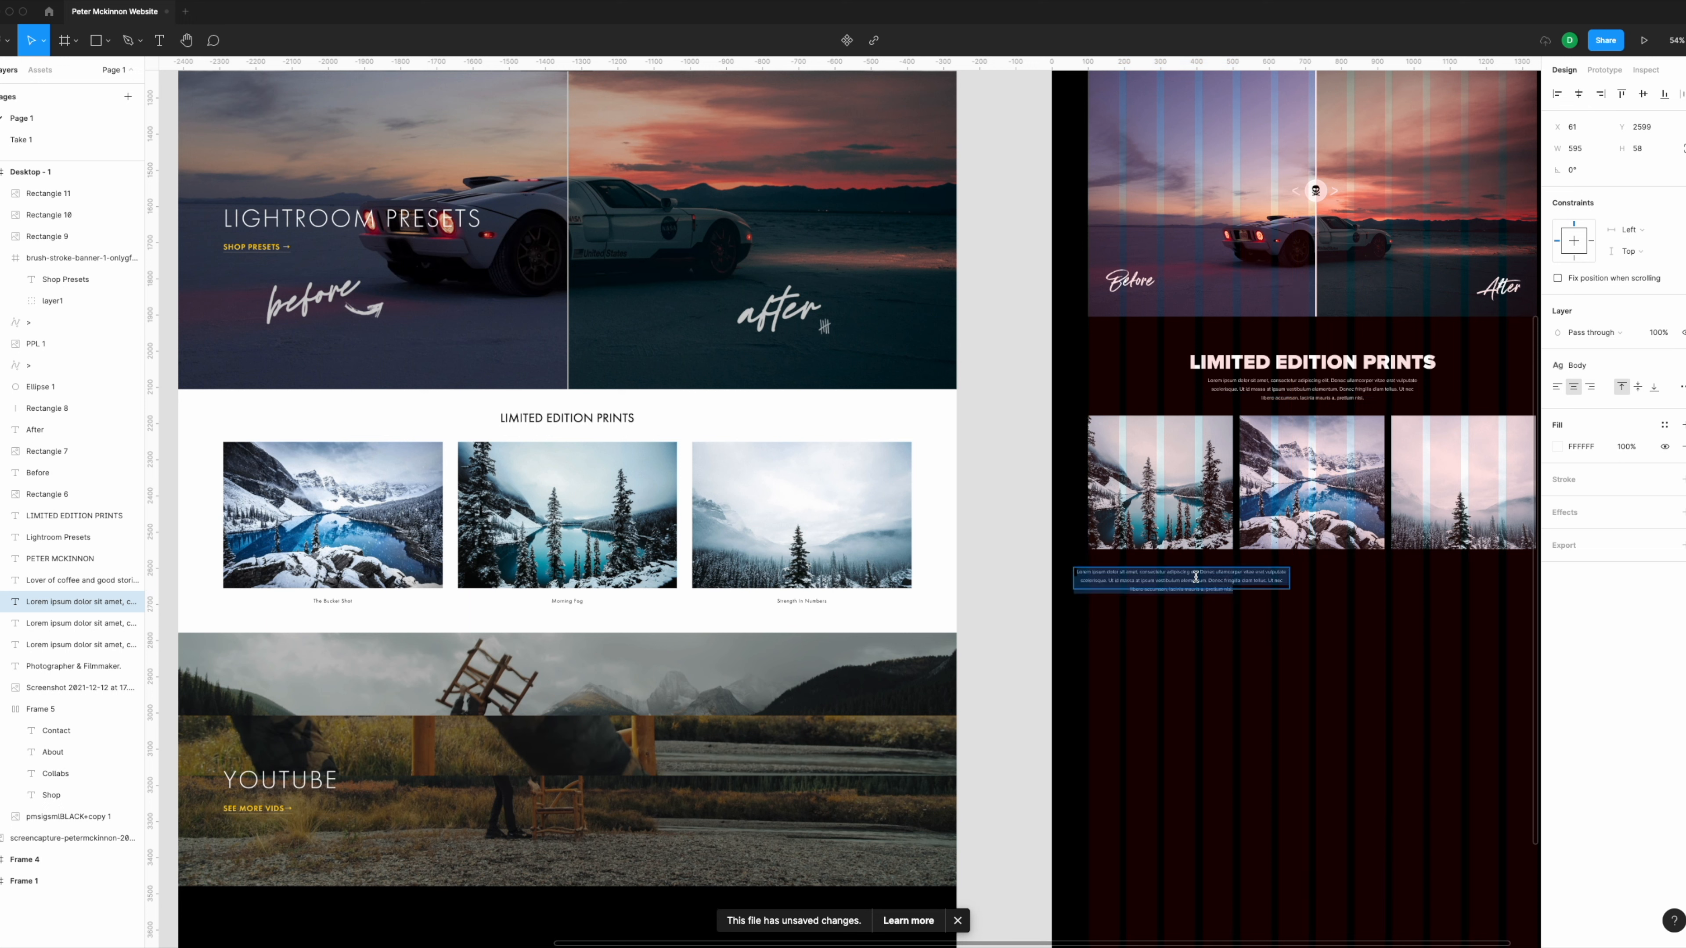
type("The Bucket Shot")
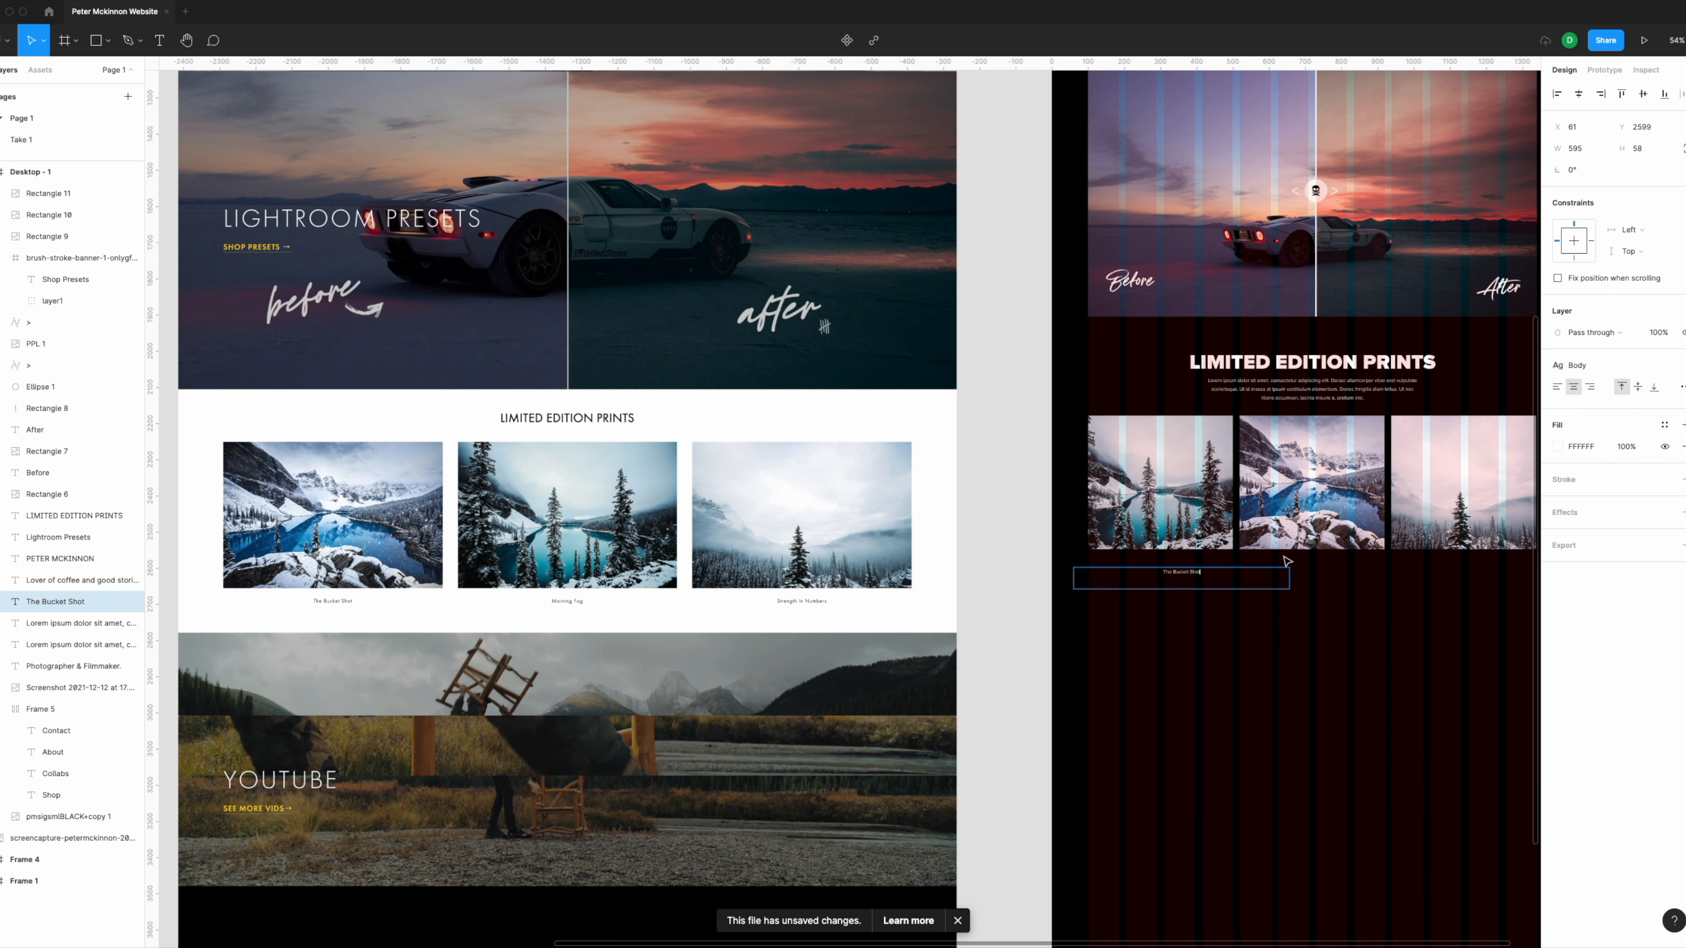
Step: Resize the caption's text box to 396 × 27 and place it at X 100, Y 2569 just under the first photo
scroll(1288, 571, "up", 5)
left_click_drag(1300, 588, 1147, 588)
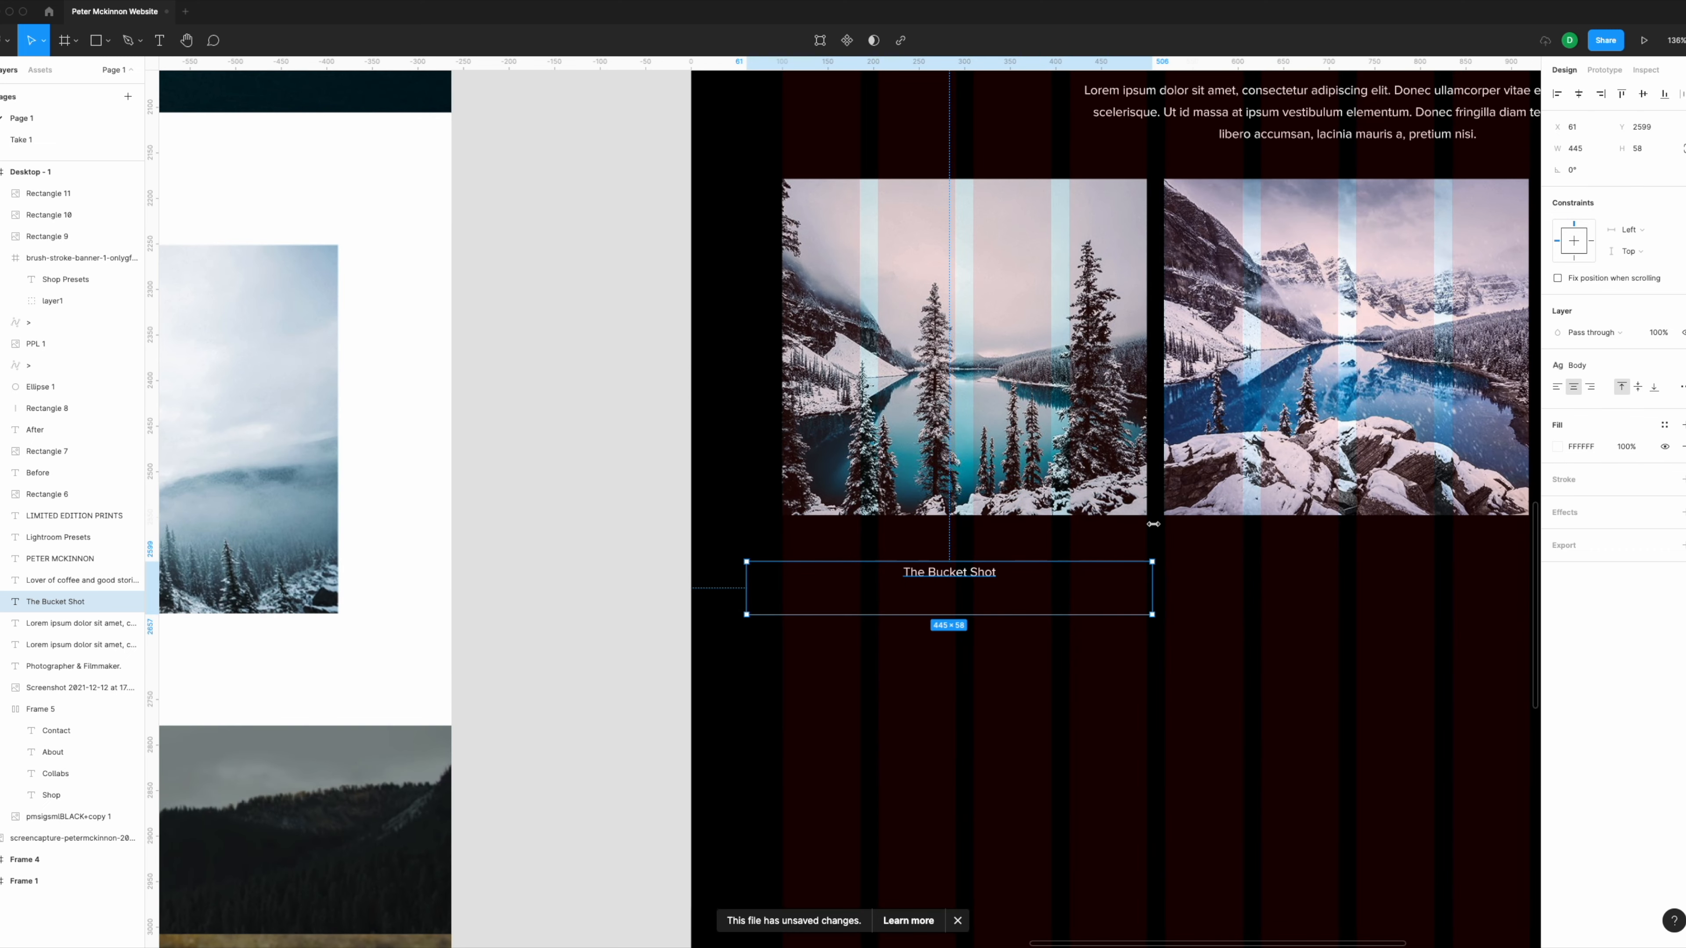
left_click_drag(747, 586, 784, 615)
left_click_drag(954, 616, 985, 553)
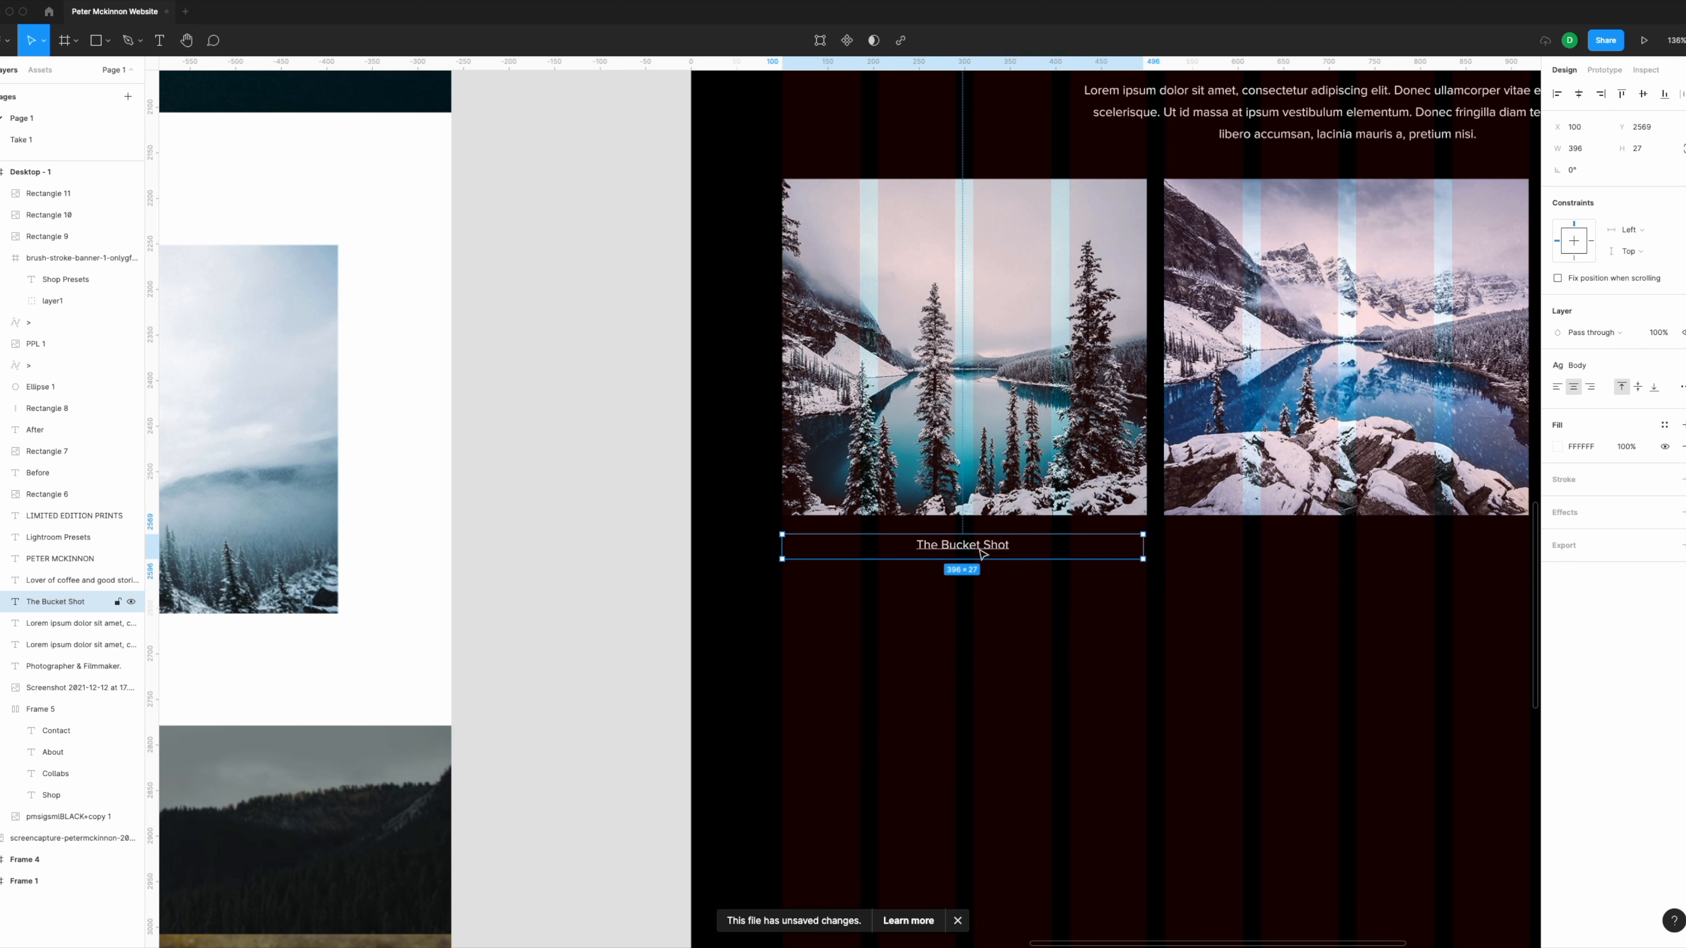
Step: Duplicate the caption under the second and third print photos, with the last copy at X 940, Y 2568
left_click_drag(982, 553, 1232, 547)
scroll(1293, 561, "right", 2)
left_click_drag(1115, 525, 1117, 525)
scroll(1131, 555, "right", 2)
left_click_drag(971, 506, 1341, 509)
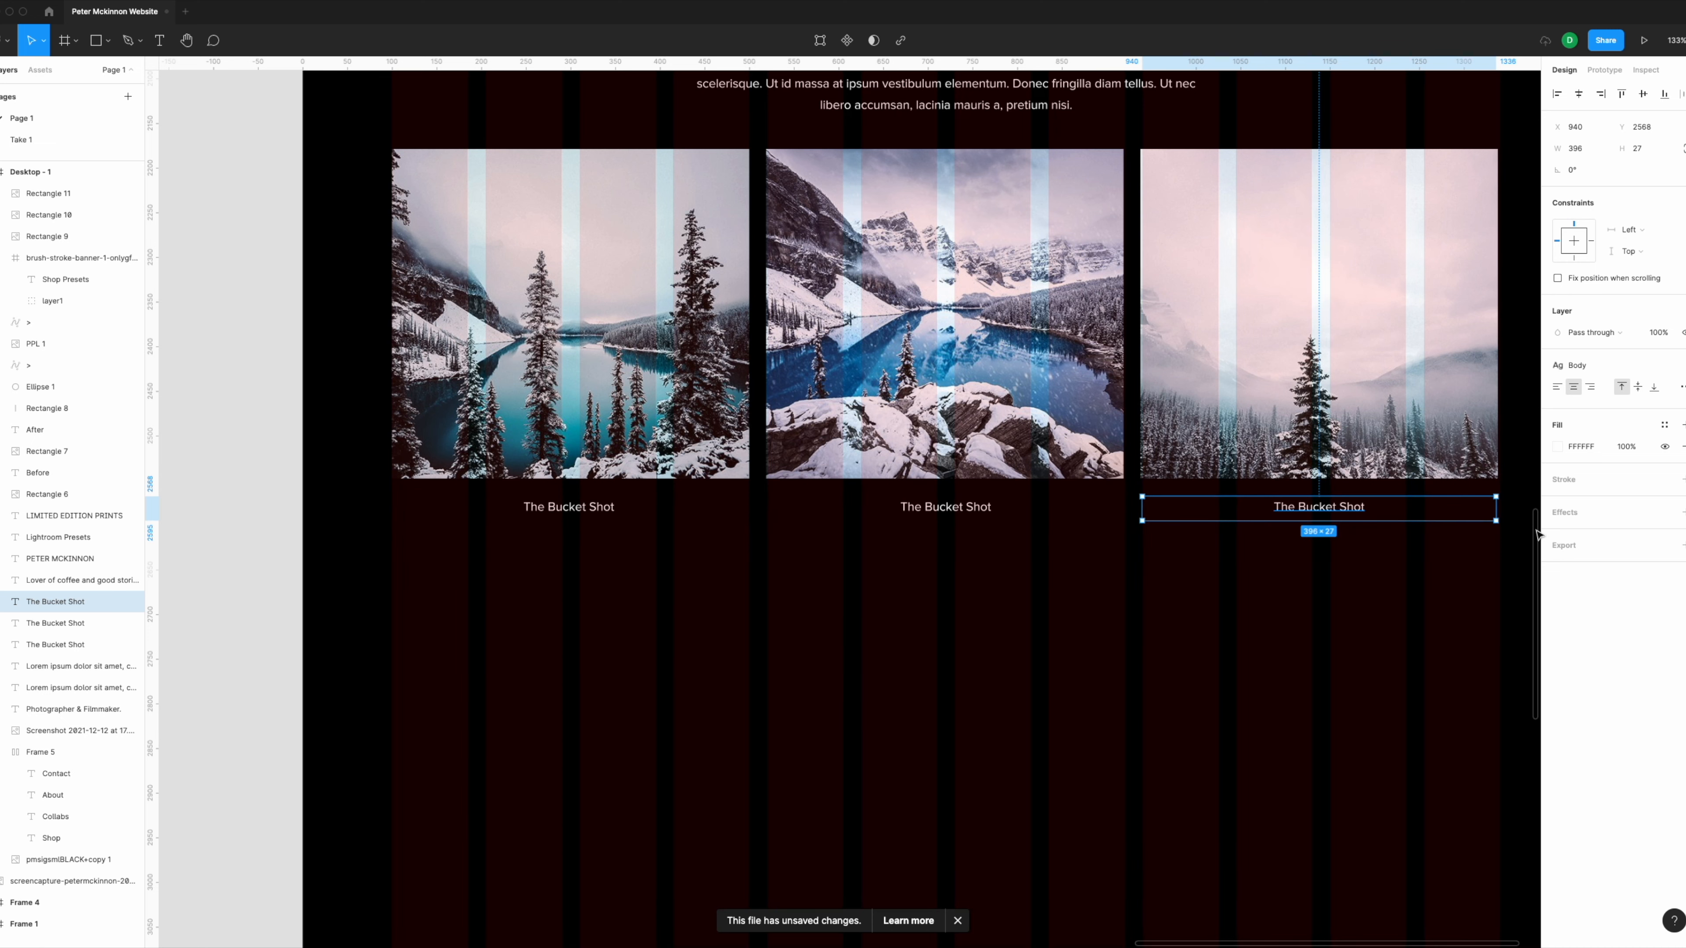
Step: Widen the third print's caption box to 400 × 27 and replace the second caption's text with "Morning Fog"
left_click_drag(1492, 509, 1497, 514)
scroll(937, 575, "down", 2)
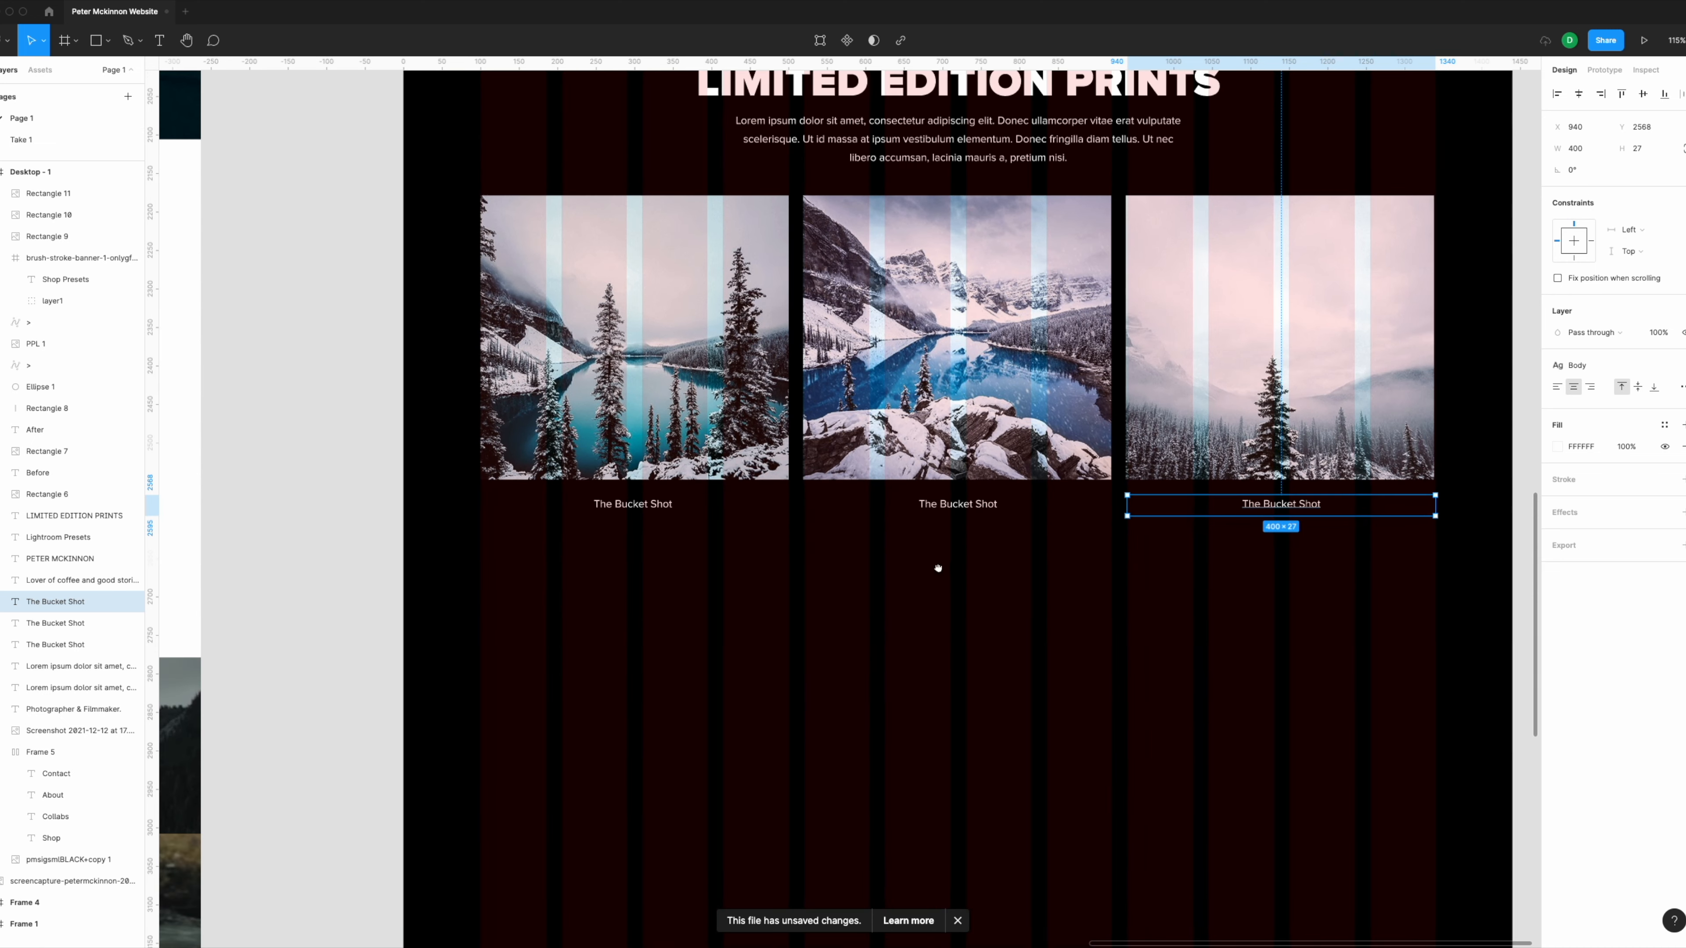
scroll(956, 618, "left", 6)
scroll(965, 641, "down", 1)
left_click_drag(728, 673, 1418, 685)
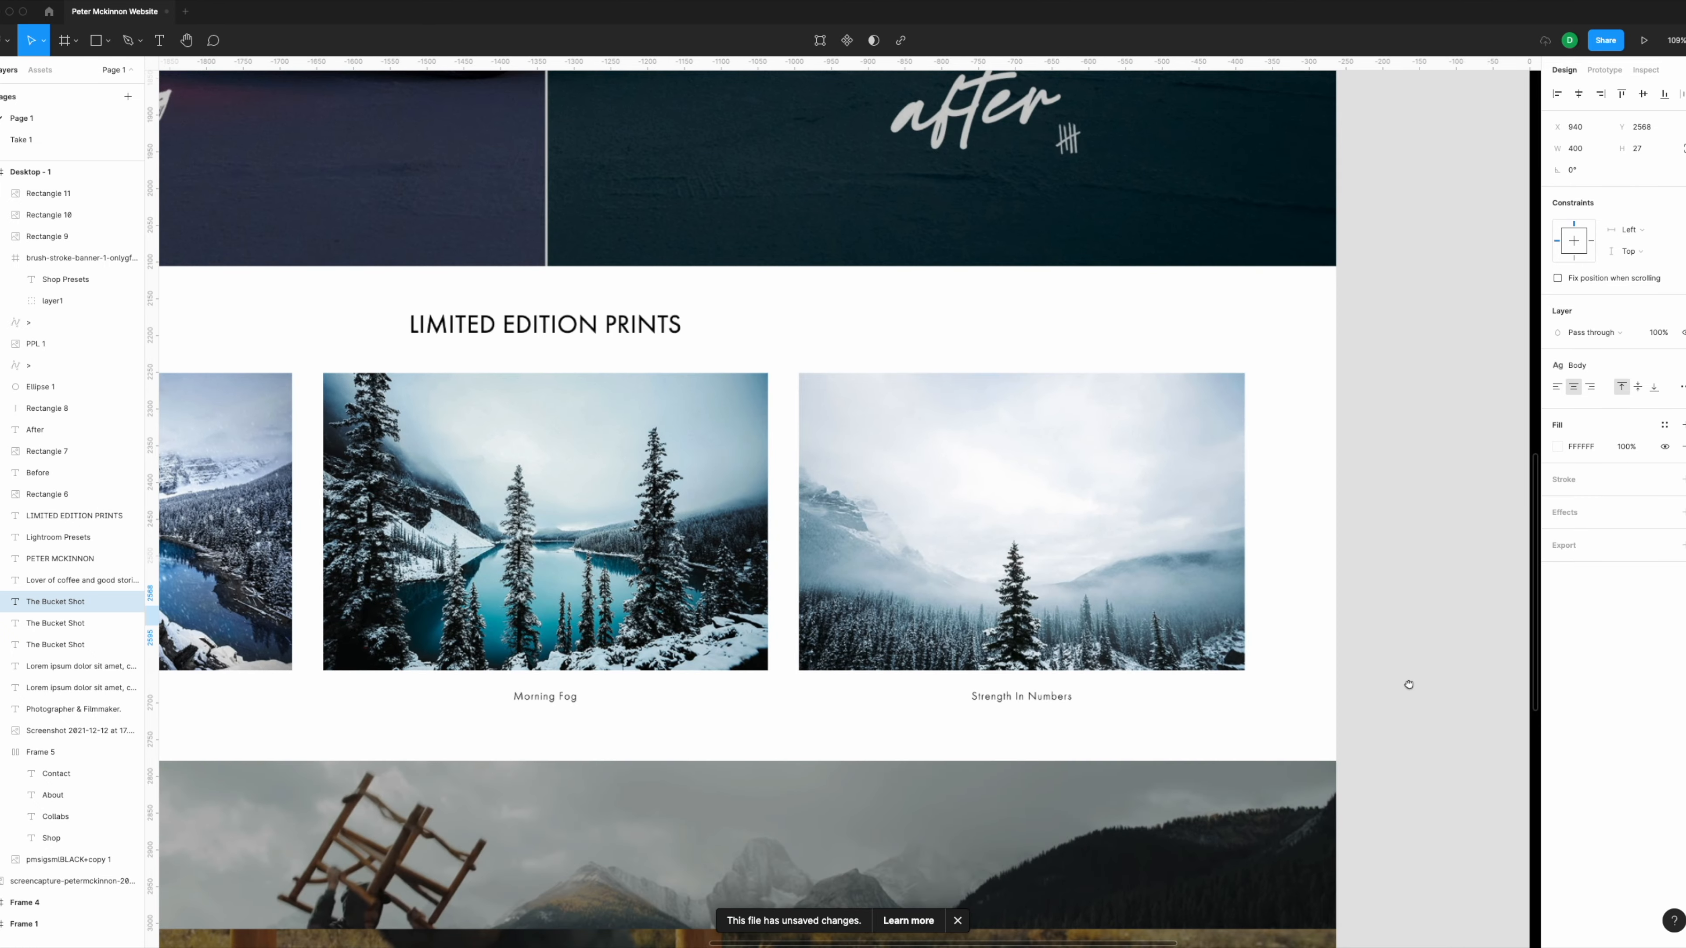
scroll(1324, 603, "right", 10)
scroll(1324, 602, "down", 3)
left_click(953, 410)
double_click(953, 408)
type("Morning Fog")
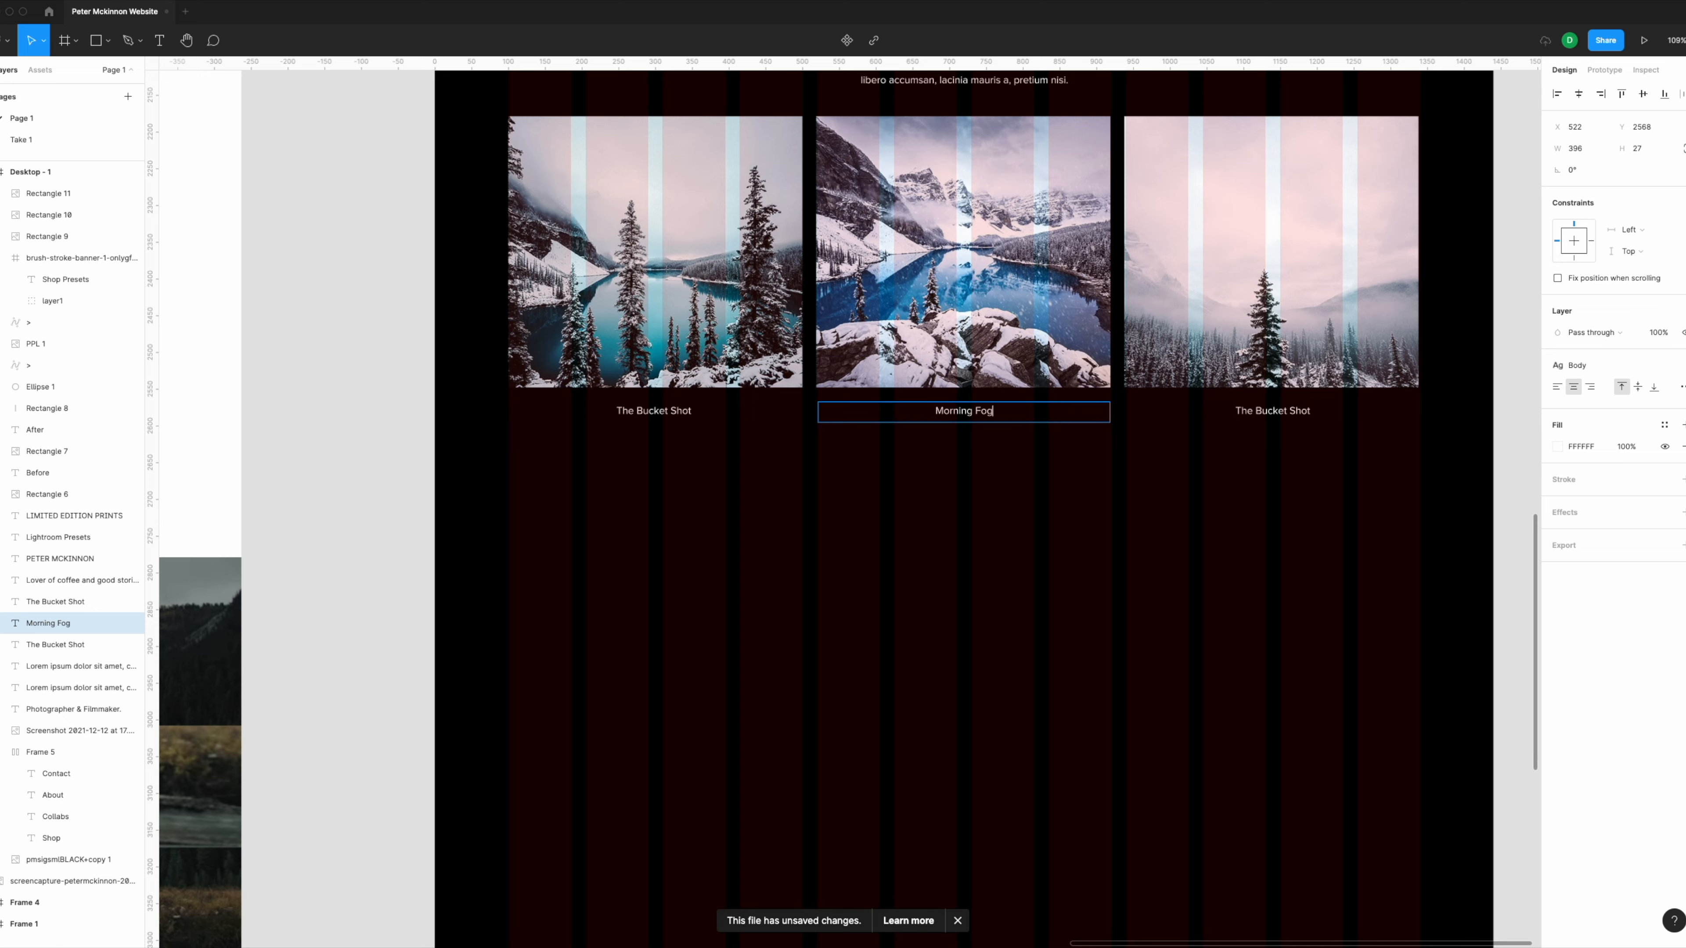
key("Escape")
Step: Check the original site's third photo caption and replace the third print's caption text with "Strength In Numbers"
scroll(876, 519, "left", 10)
scroll(876, 520, "up", 2)
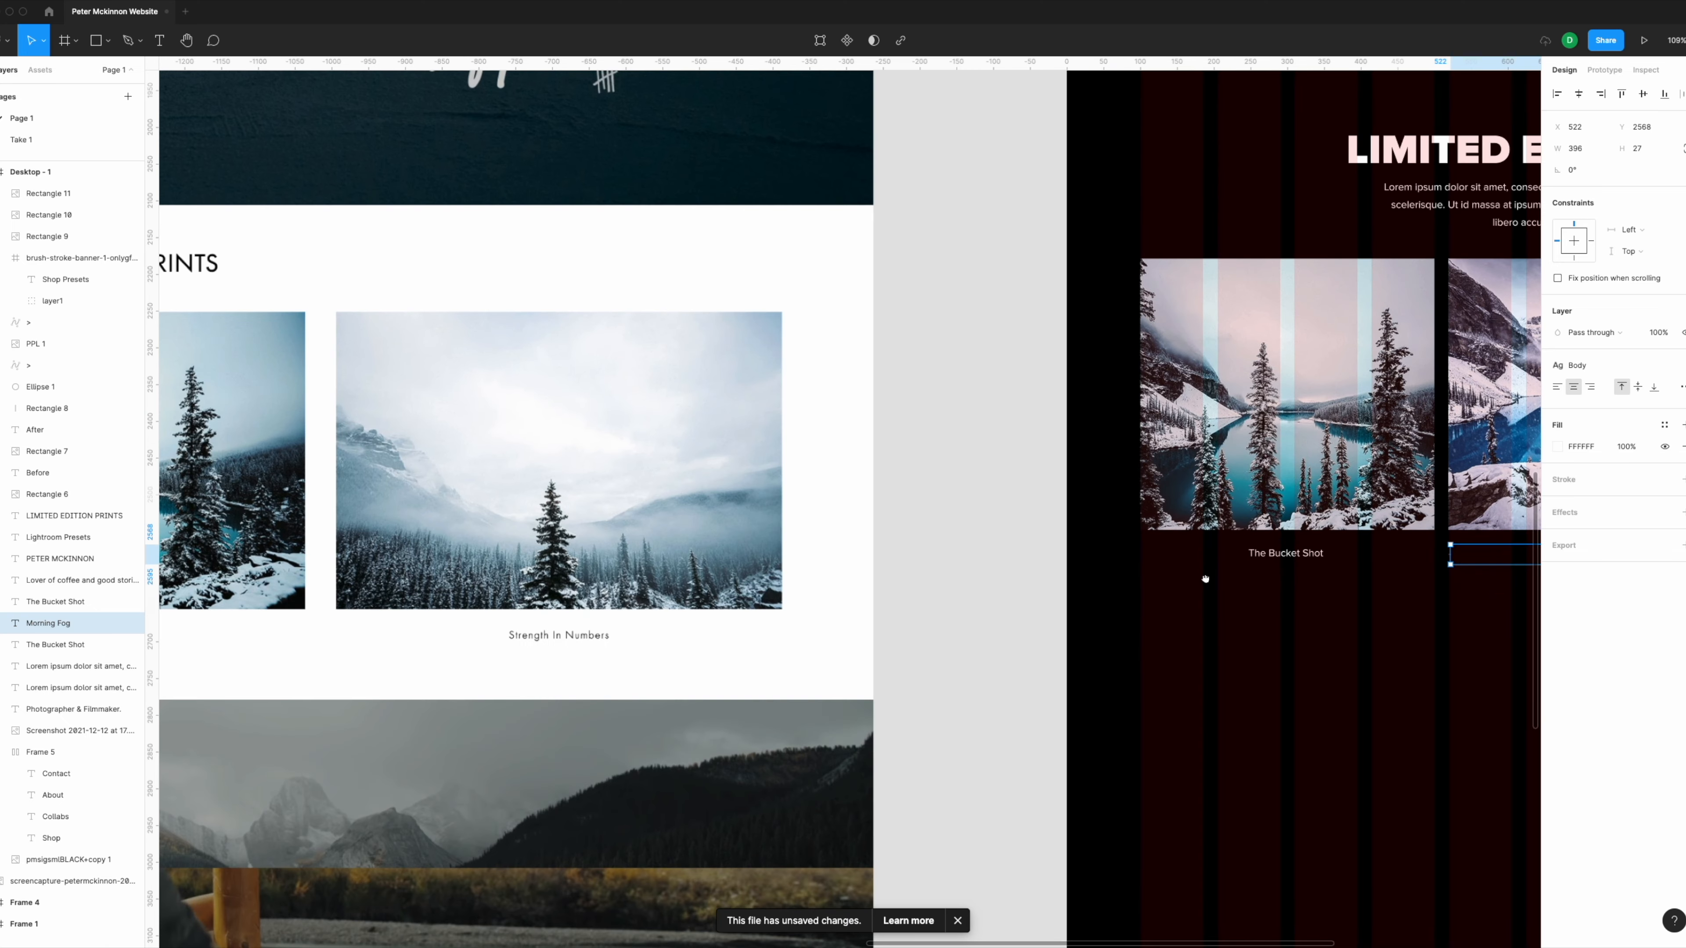
left_click_drag(1226, 631, 651, 513)
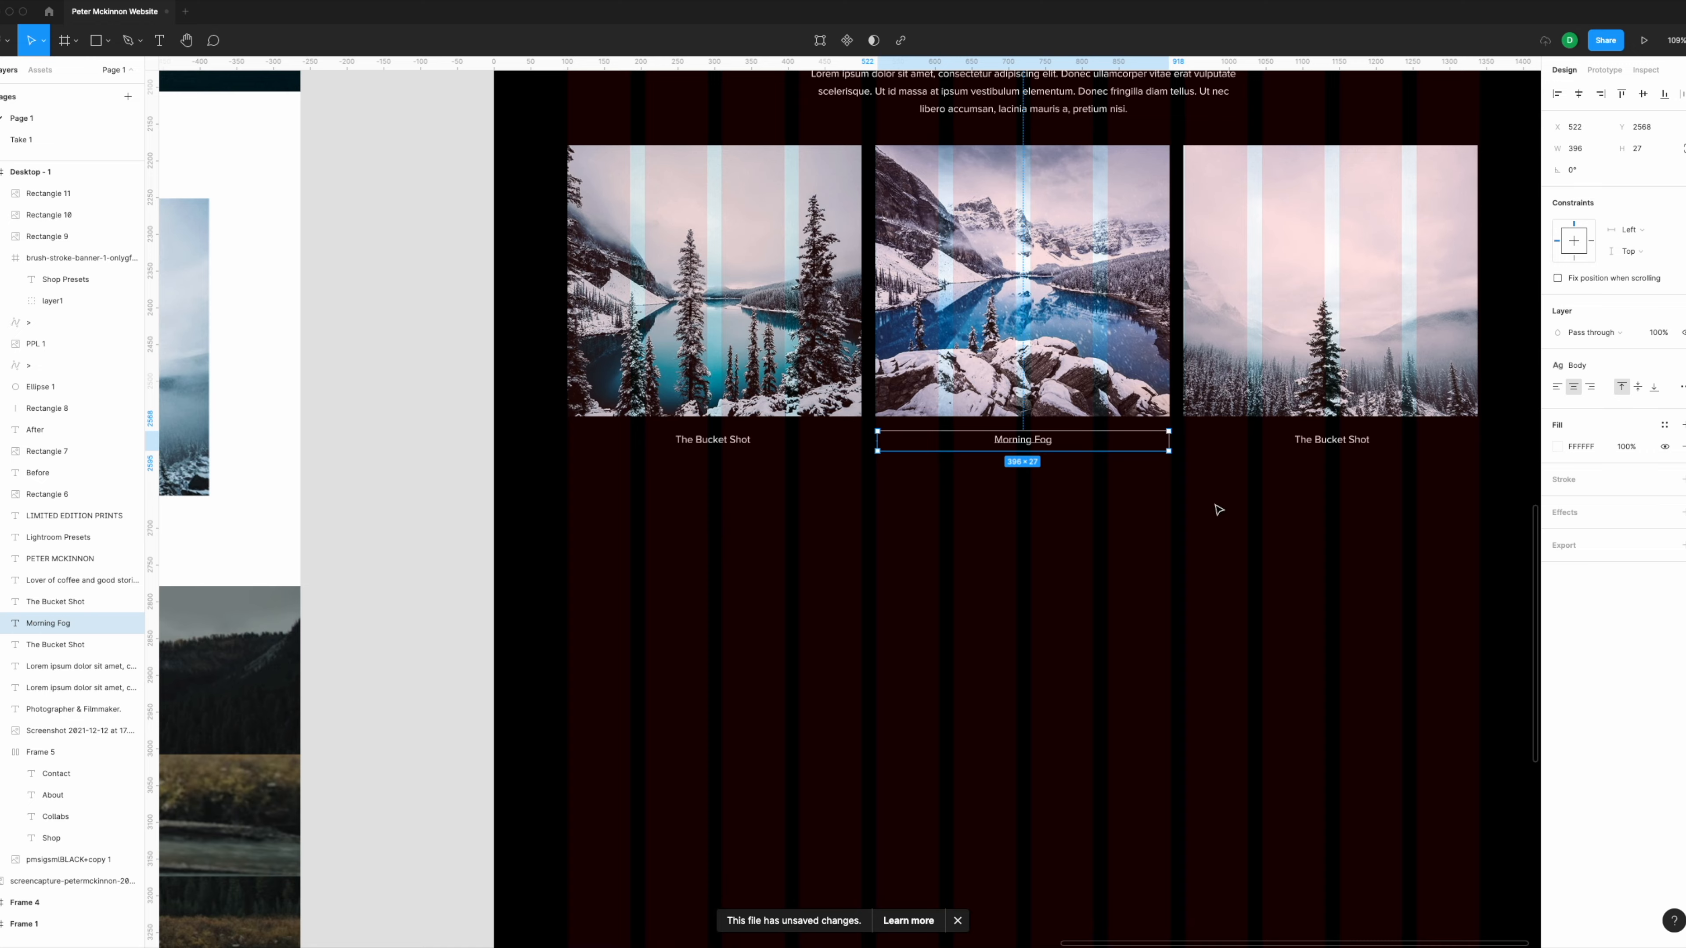
left_click_drag(1254, 486, 1477, 487)
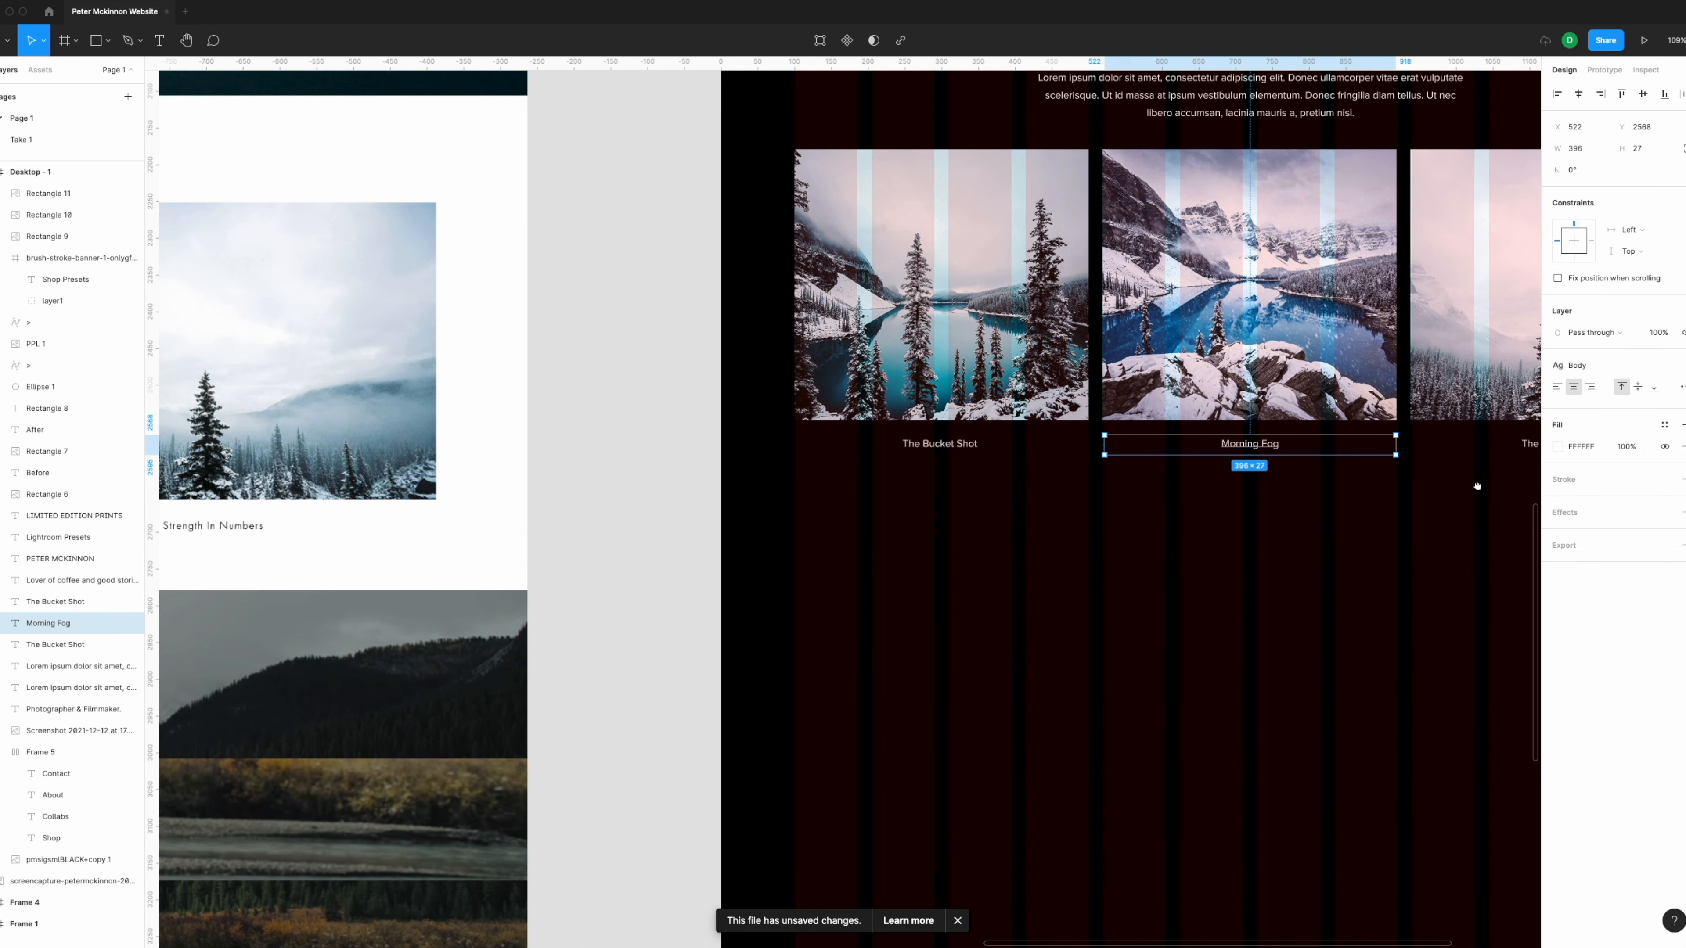
left_click_drag(1477, 487, 1092, 452)
left_click(1174, 409)
double_click(1174, 410)
type("Streng")
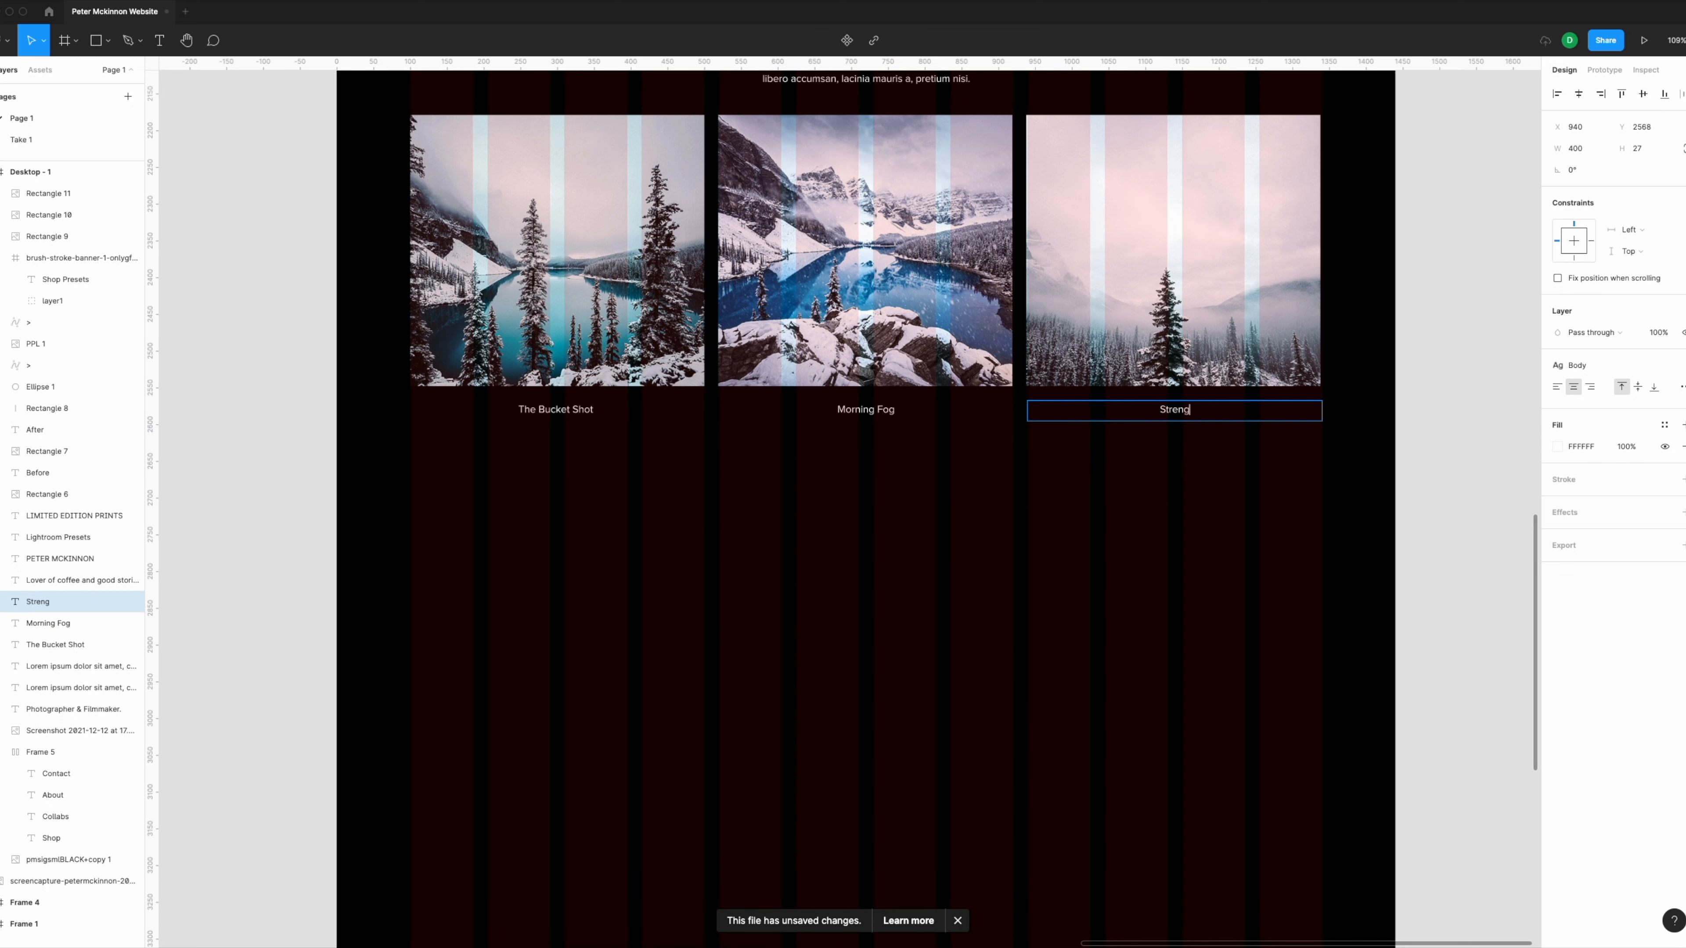
type("th In Numbers")
key("Escape")
Step: Compare the captioned prints section with the original site's Lightroom Presets, Limited Edition Prints and YouTube sections
scroll(928, 544, "down", 6)
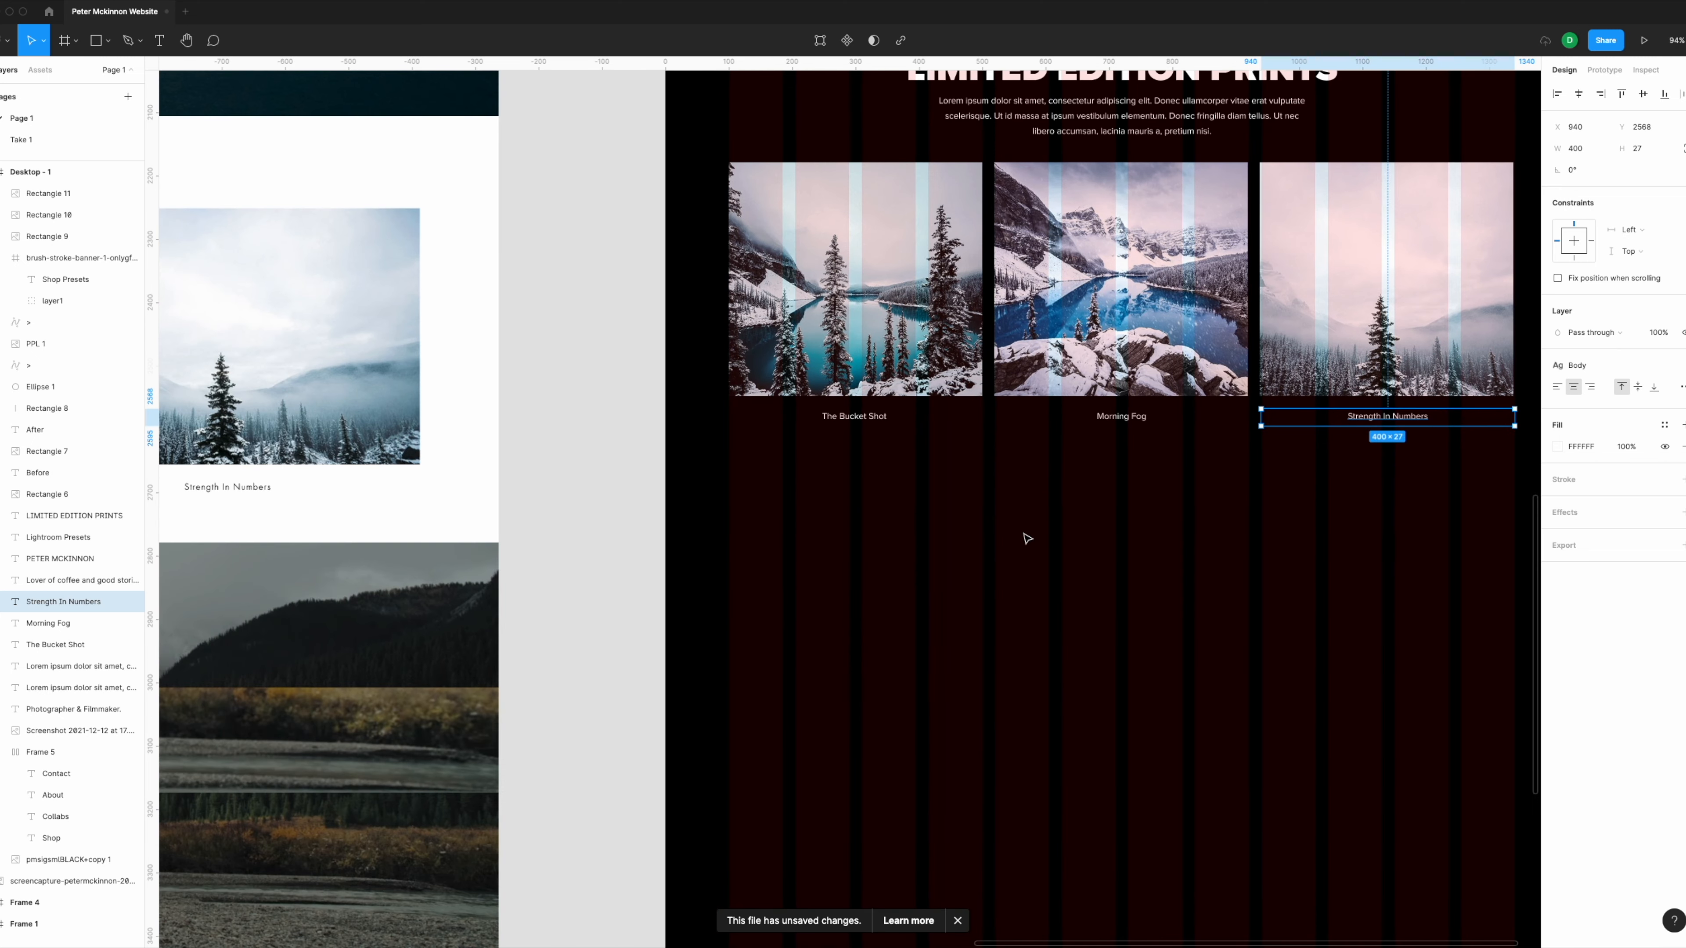
scroll(1105, 558, "down", 2)
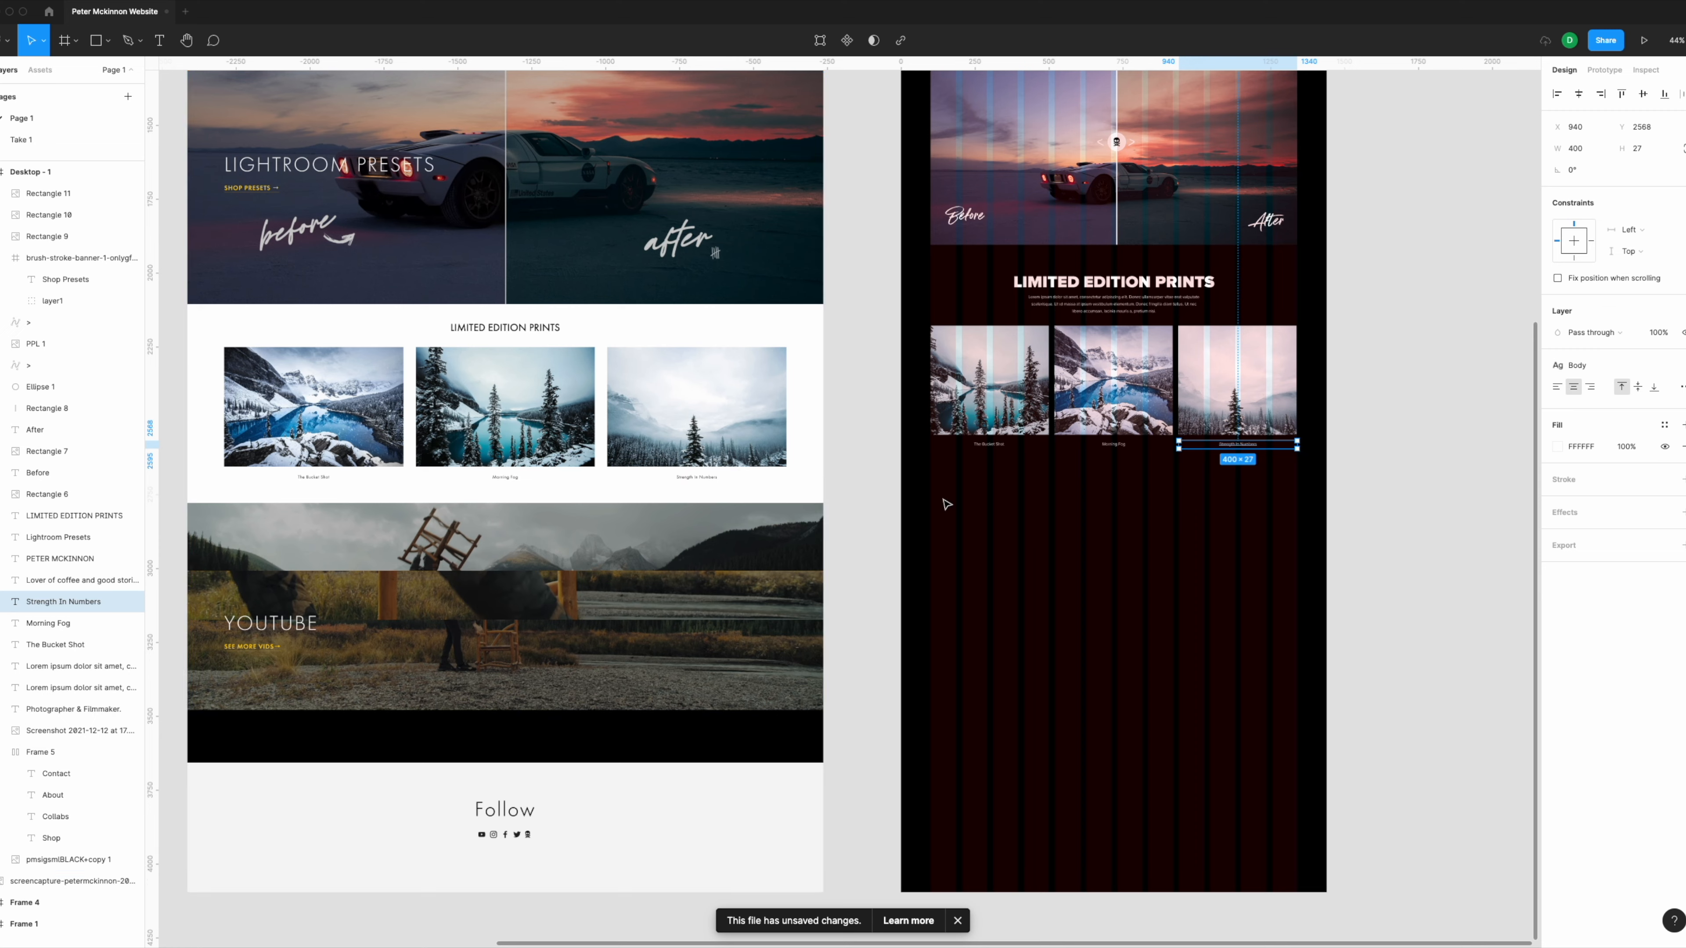
scroll(1105, 548, "down", 2)
scroll(1086, 458, "up", 3)
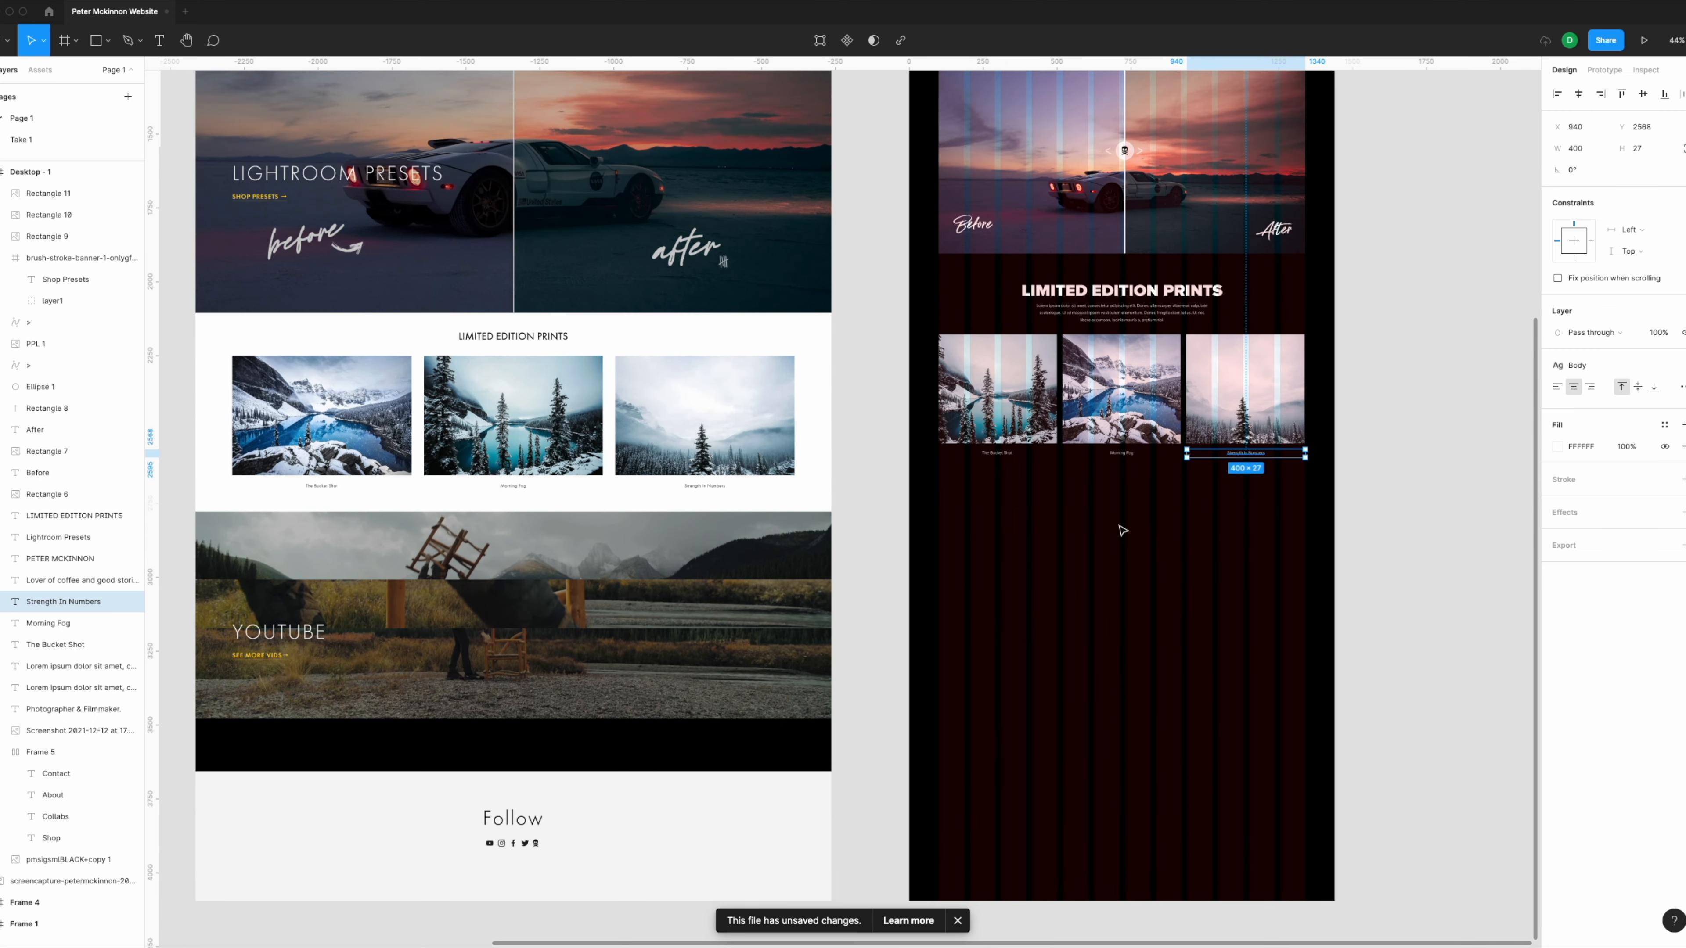
scroll(1049, 417, "up", 4)
scroll(1048, 417, "left", 2)
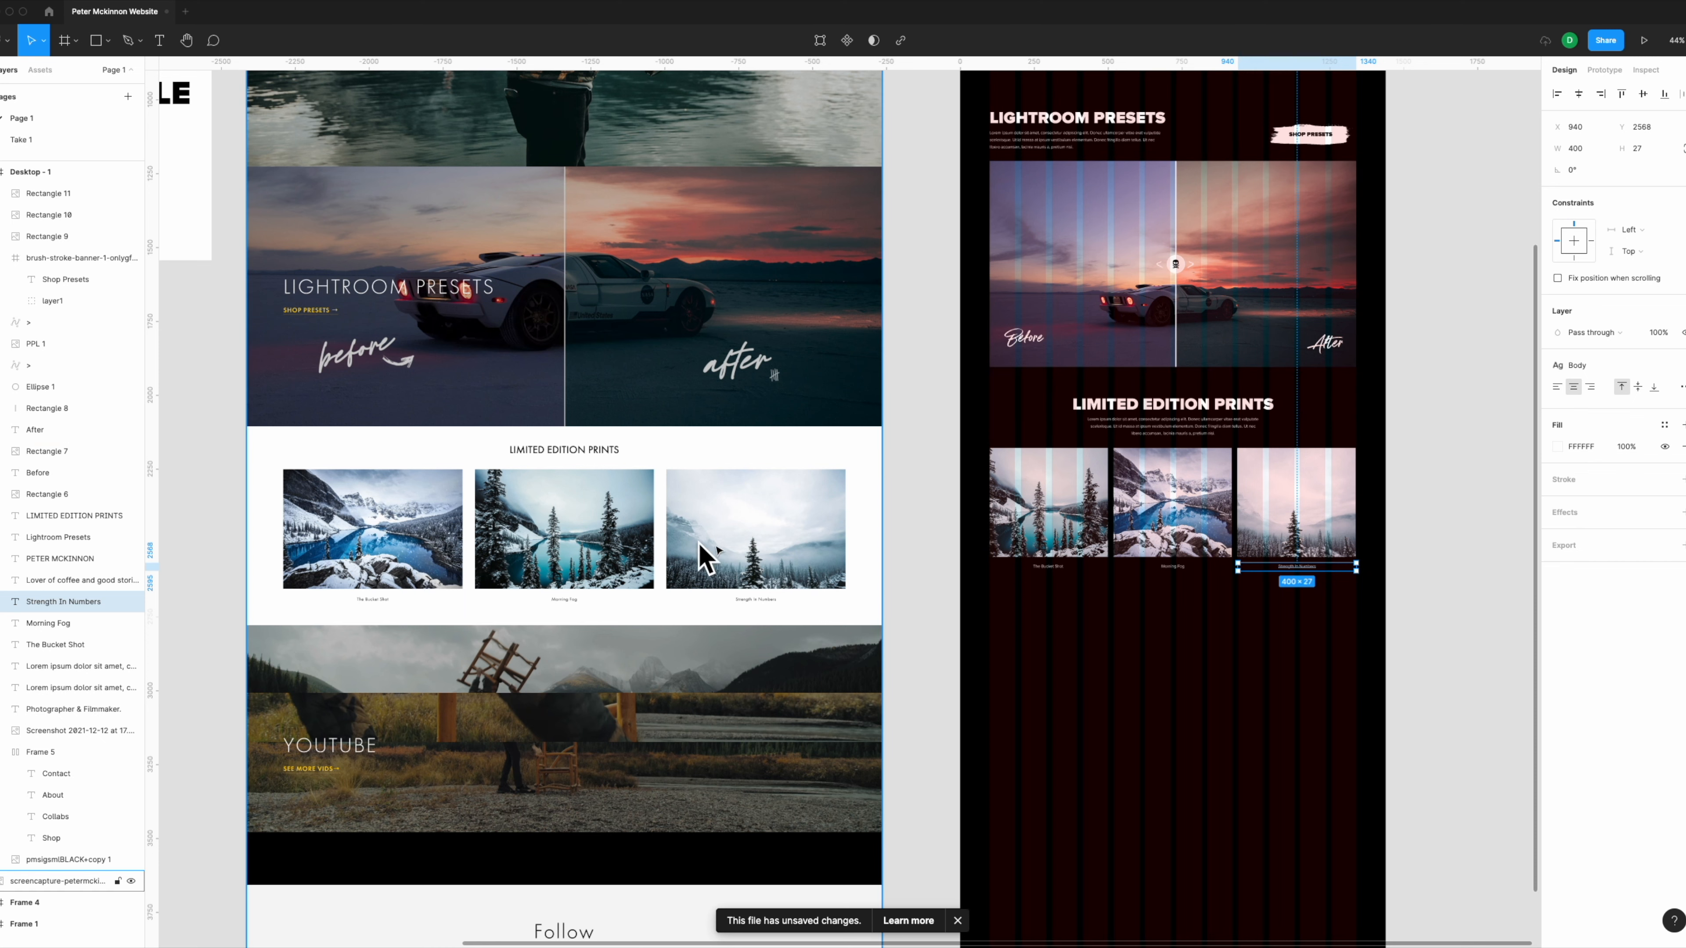
scroll(1170, 663, "right", 10)
scroll(1170, 663, "up", 1)
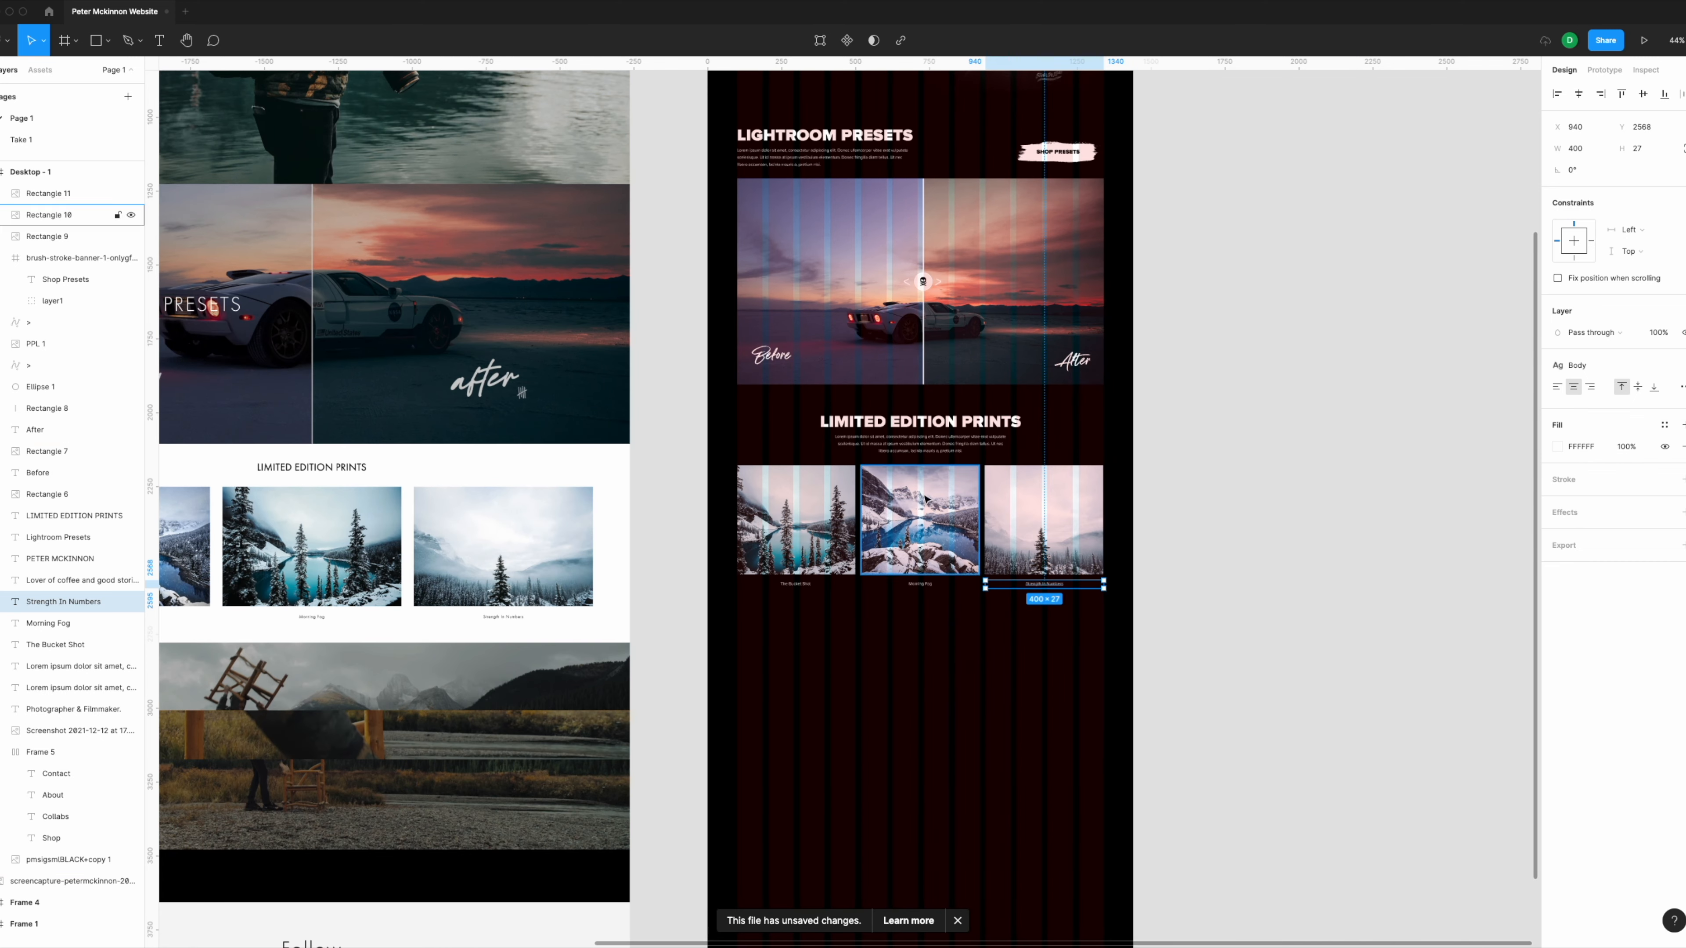
Step: Duplicate the brush-stroke Shop Presets button and centre the copy below the print captions at X 567, Y 2637
scroll(1042, 199, "up", 2)
left_click(1097, 155)
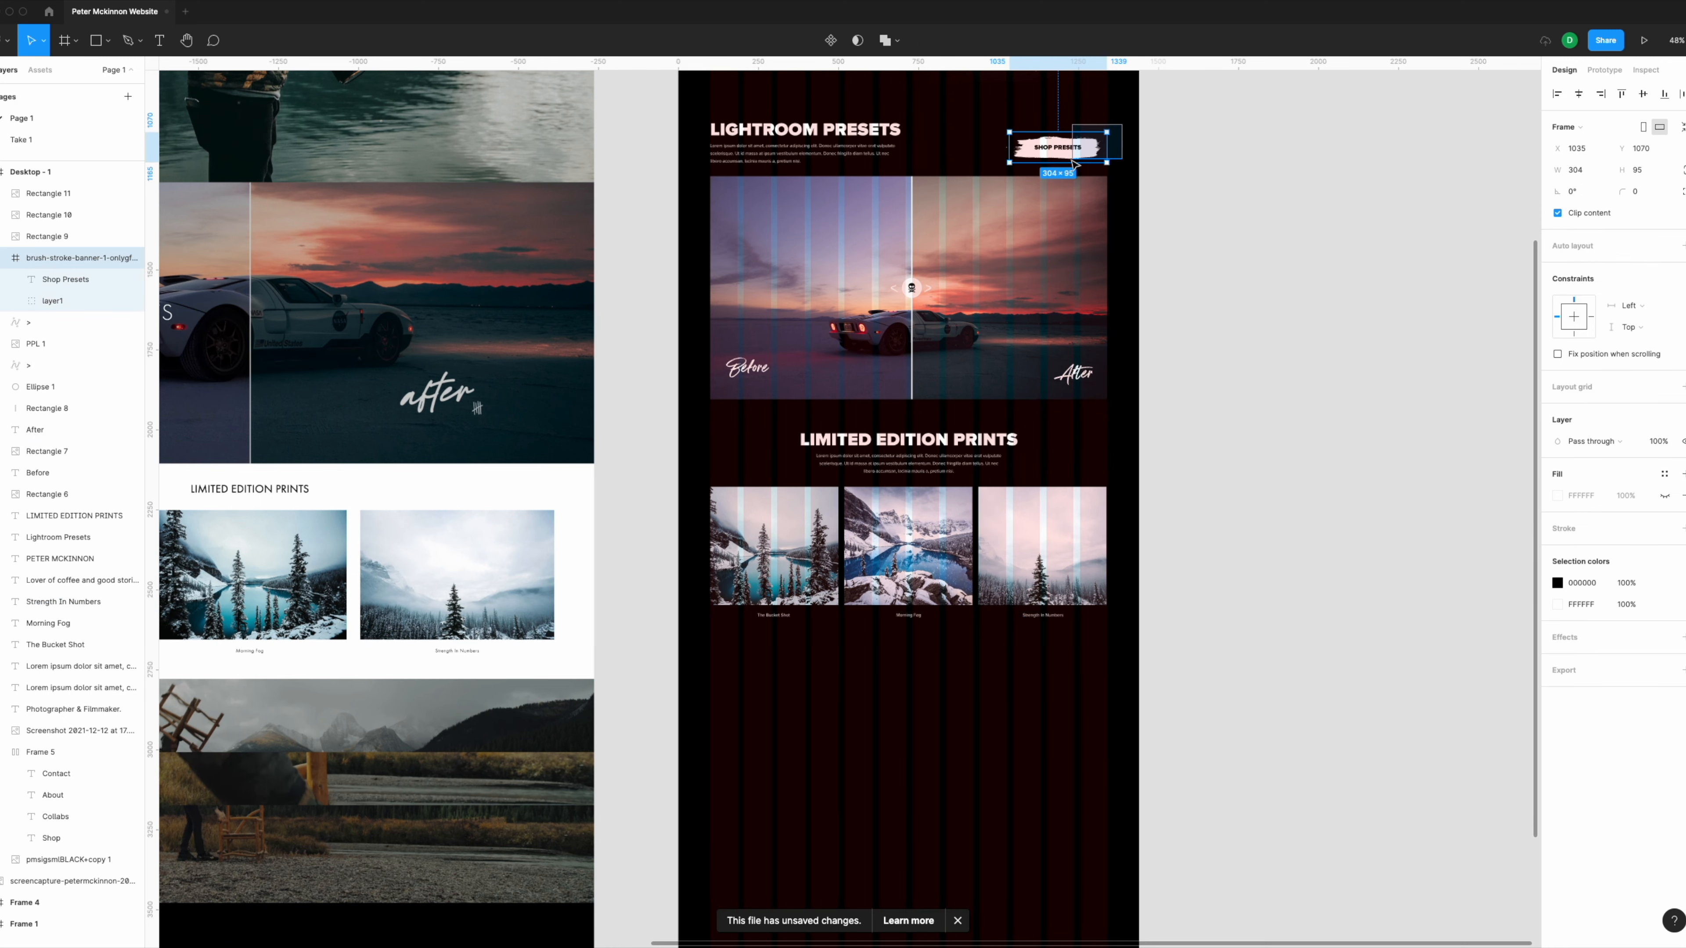
scroll(804, 570, "up", 1)
scroll(804, 570, "up", 3)
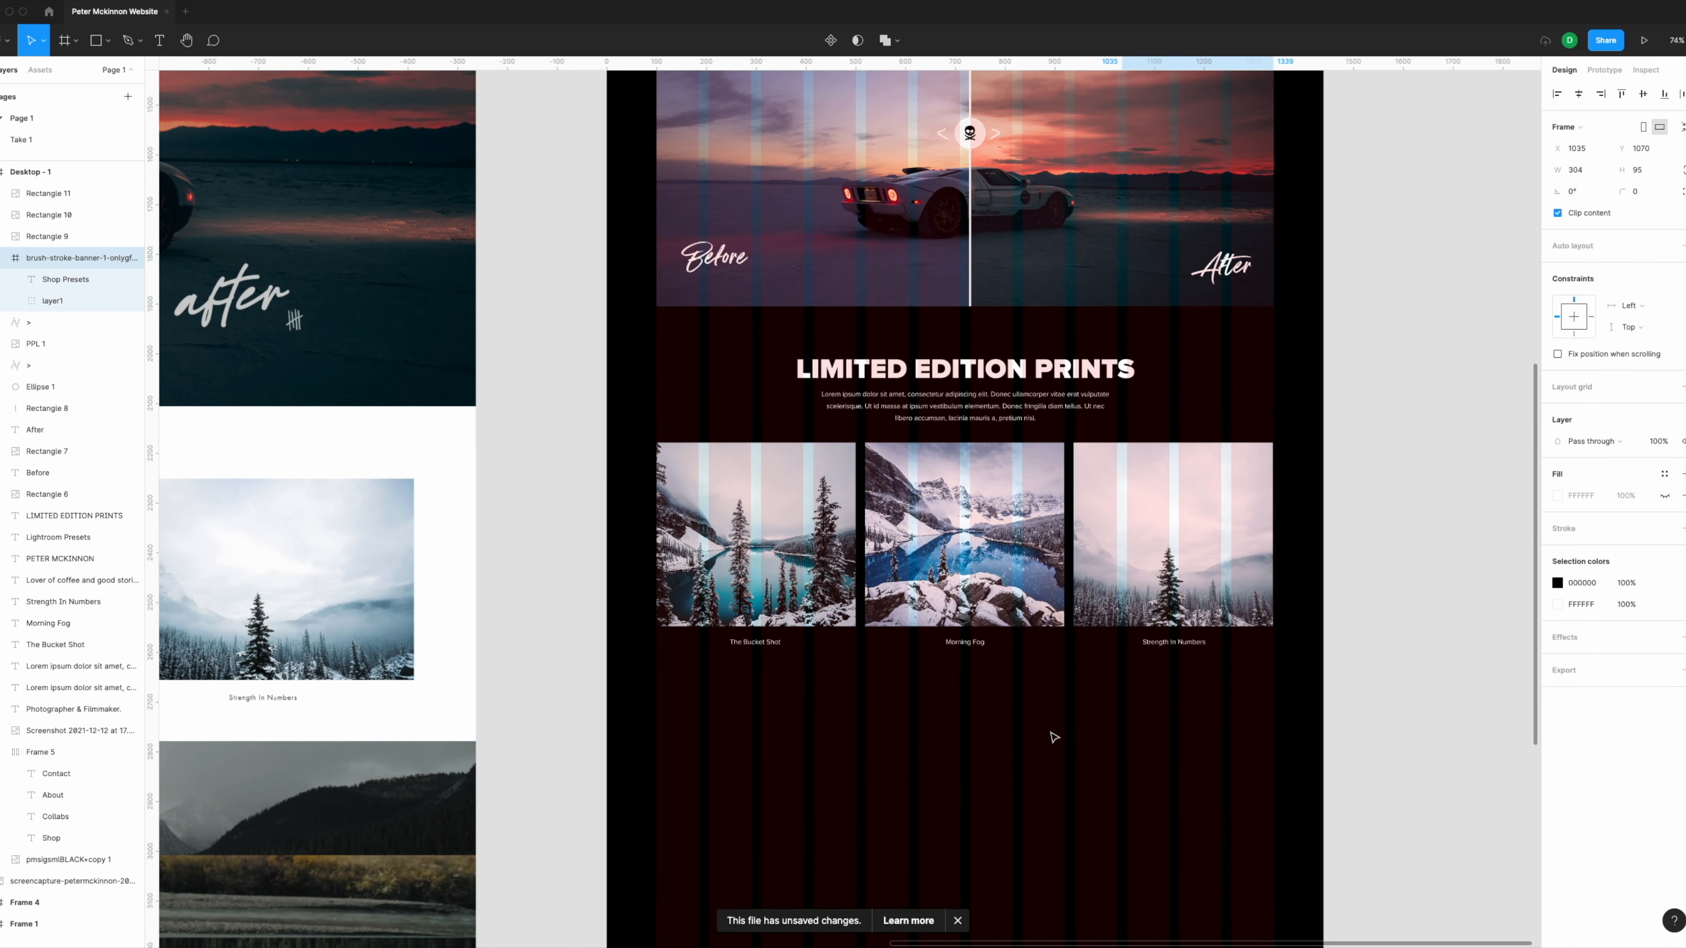
left_click(1046, 734)
key("ctrl+v")
mouse_move(886, 508)
left_mouse_down()
mouse_move(1004, 656)
mouse_move(1008, 699)
left_mouse_up()
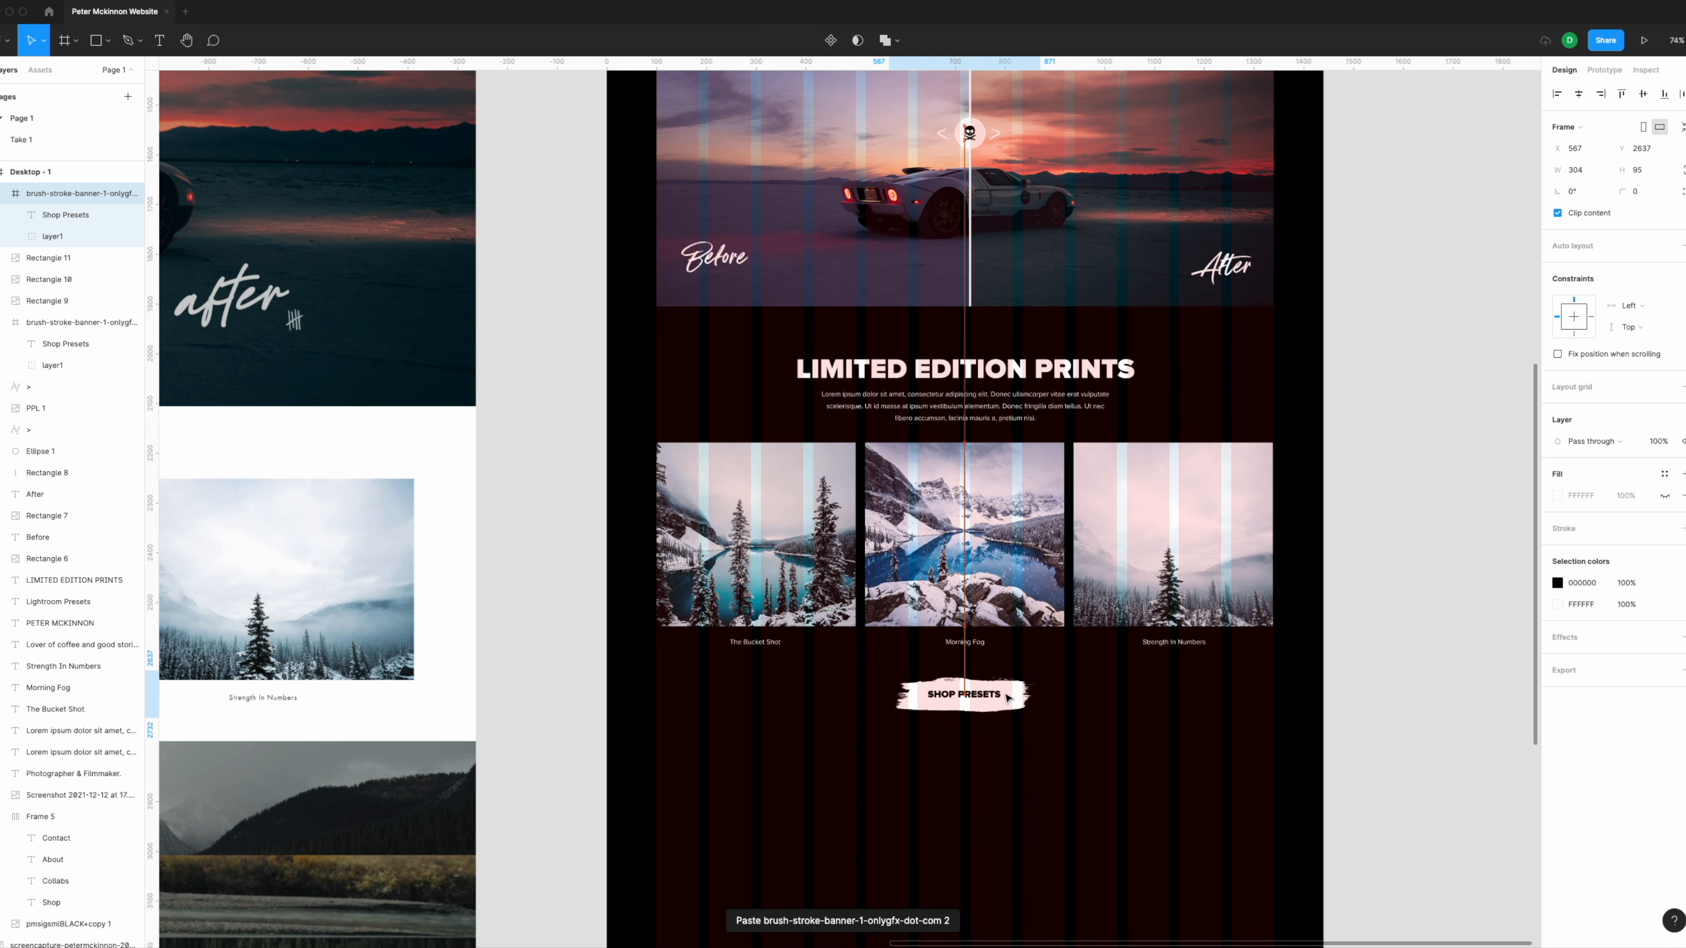
Step: Change the copied button's label to "Shop Prints" and centre it on the brush stroke at X 86, Y 41
scroll(973, 696, "up", 3)
double_click(972, 694)
key("BackSpace")
type("SHOP")
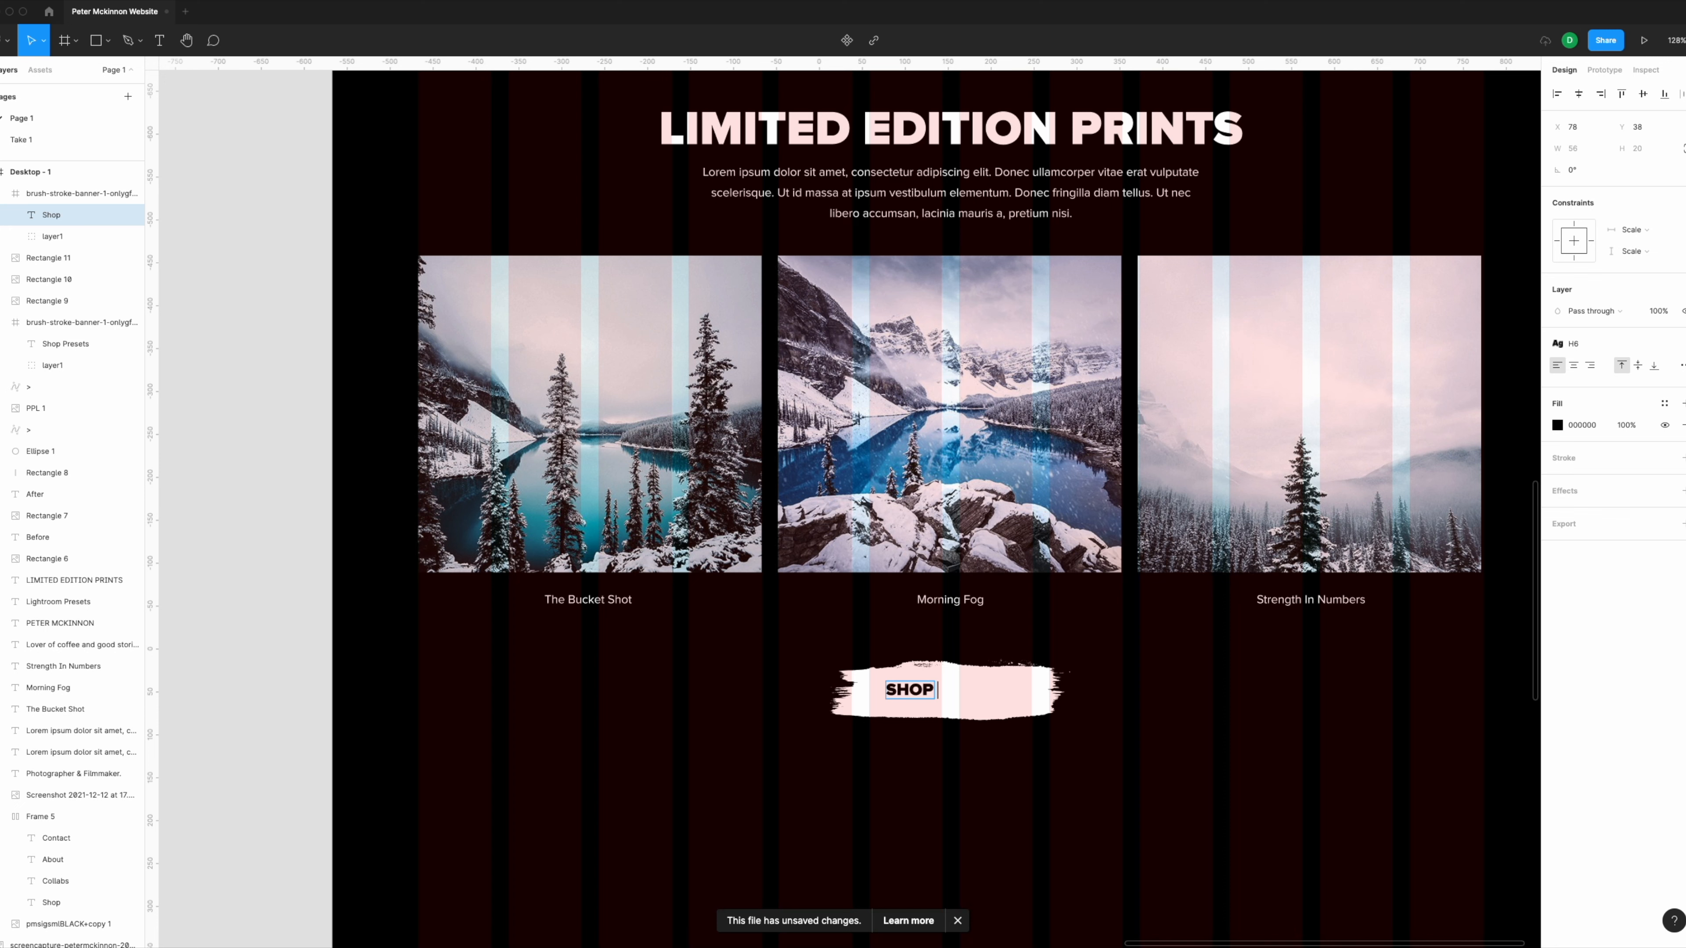
key("Escape")
left_click(971, 698)
left_click(971, 699)
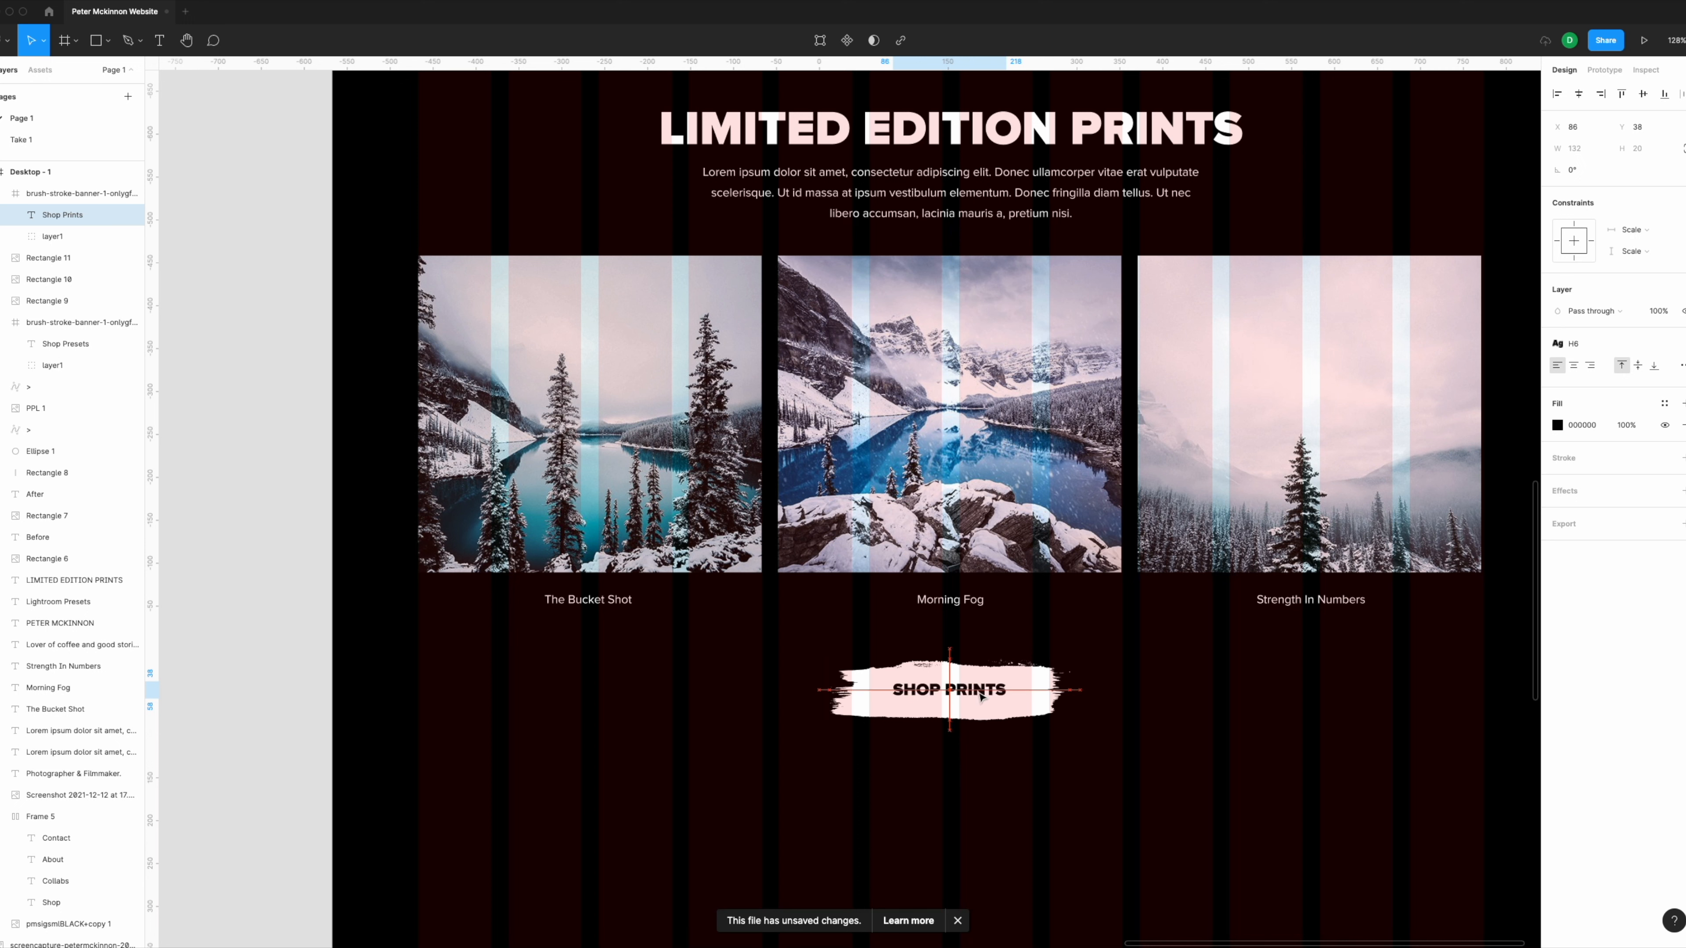
left_click_drag(982, 696, 982, 698)
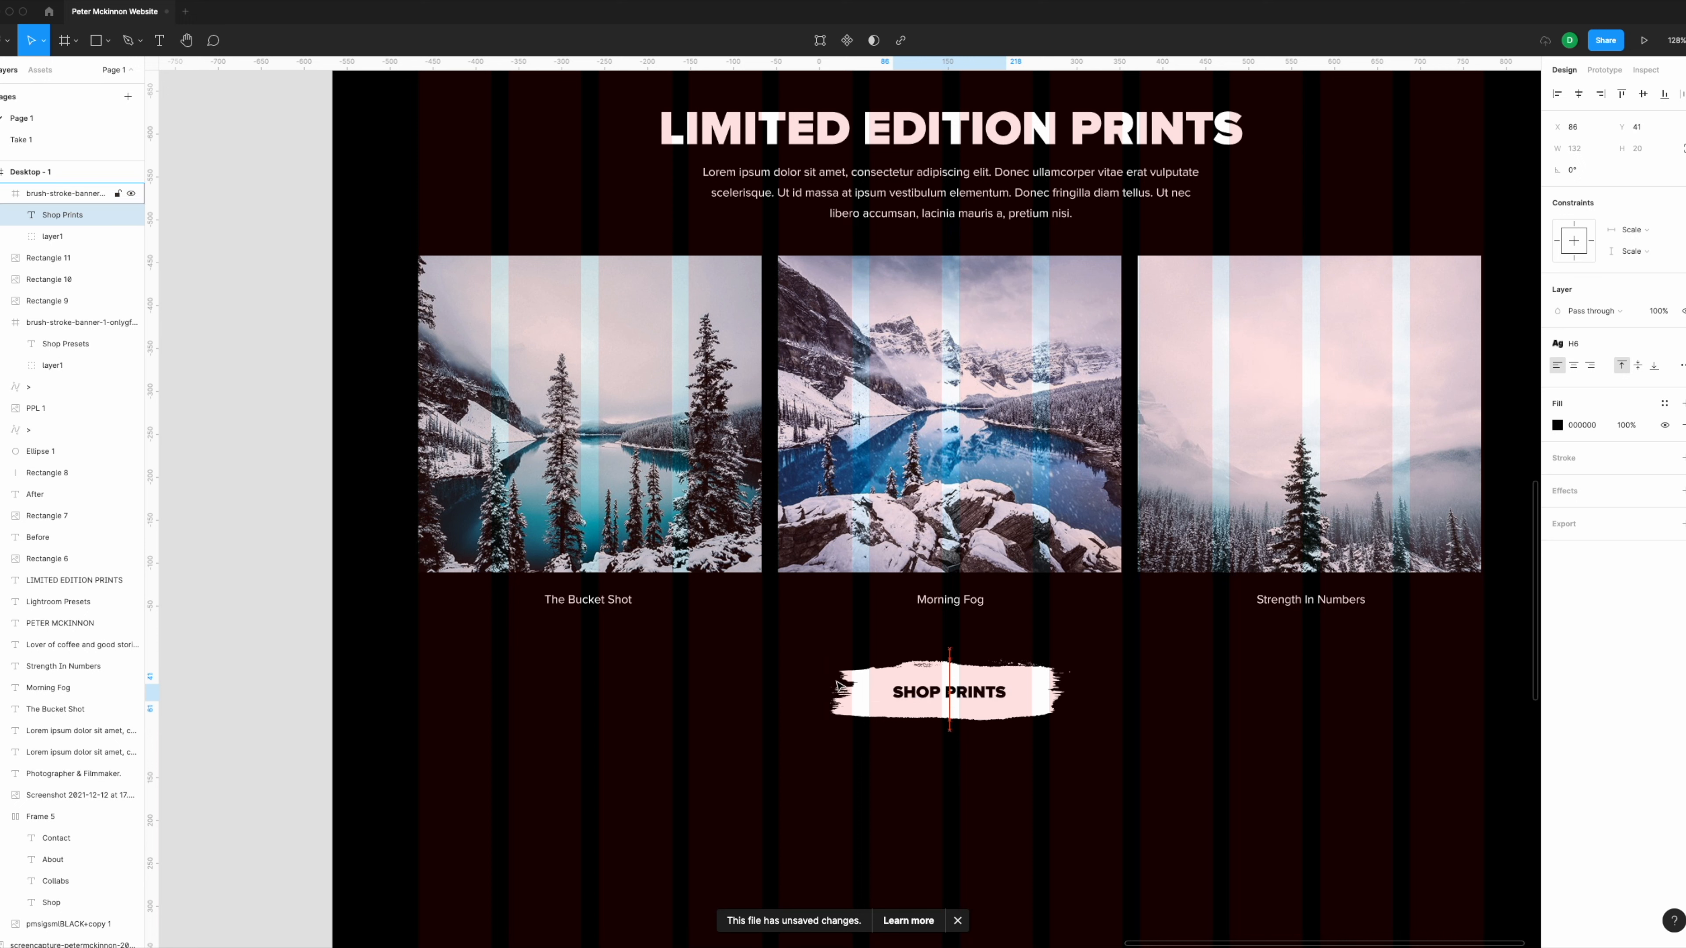
left_click(982, 782)
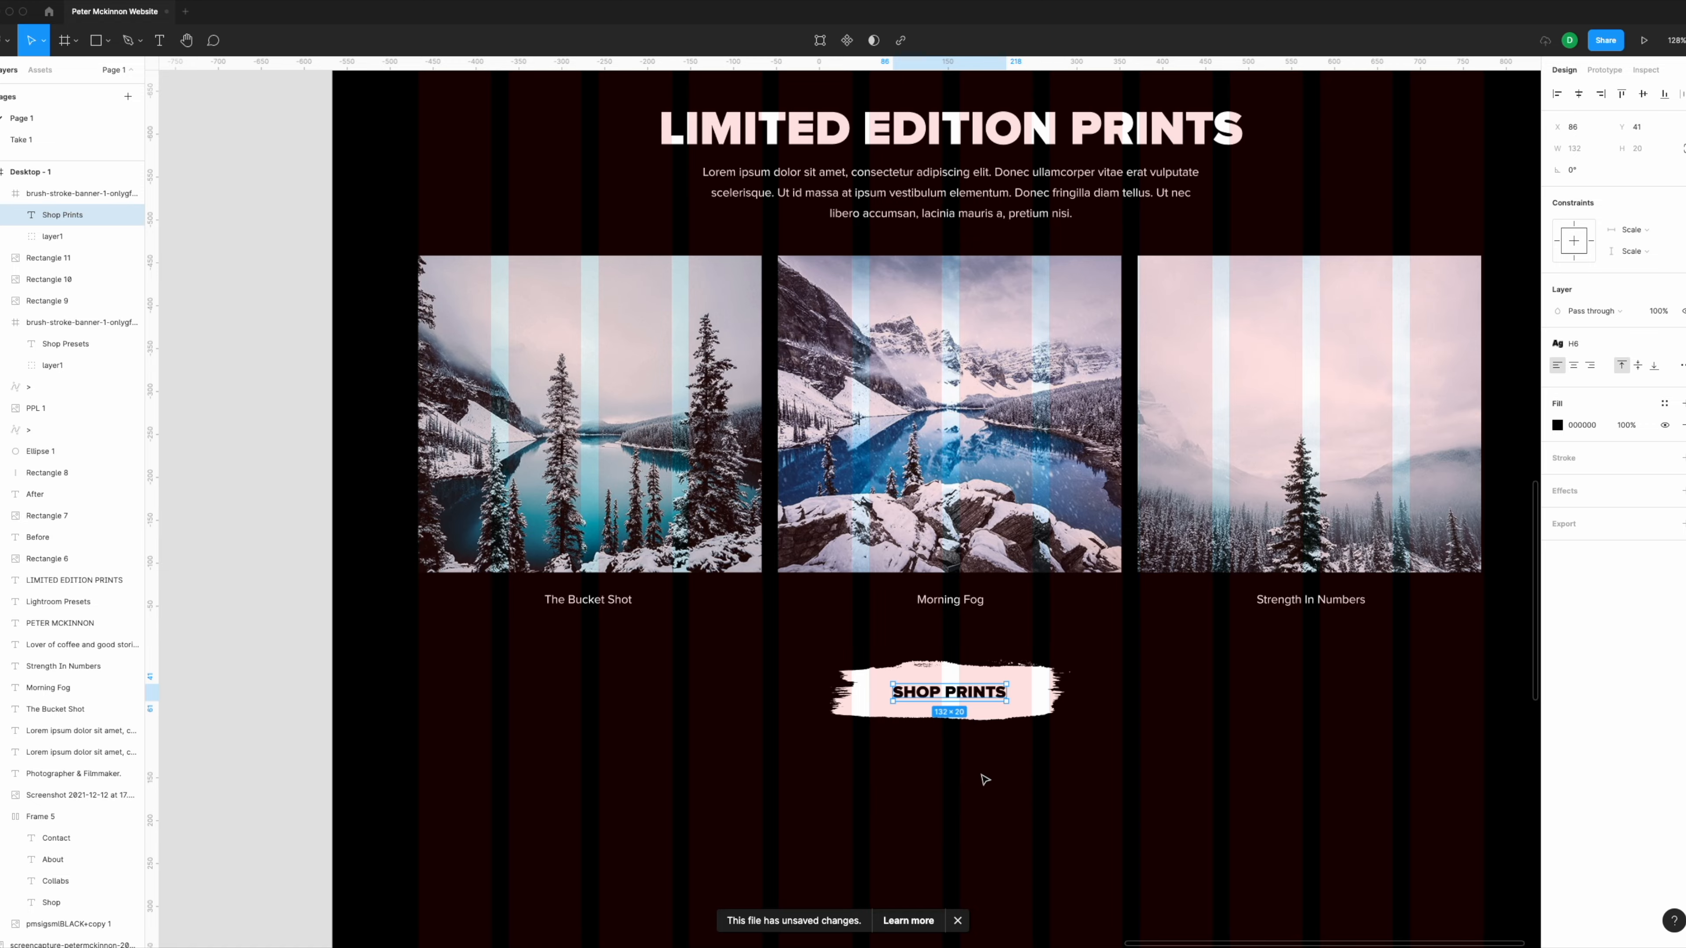
Step: Examine the original site's YouTube and Follow sections beside the empty area below the Shop Prints button
scroll(1075, 777, "down", 5)
scroll(1112, 771, "down", 1)
scroll(1118, 762, "down", 2)
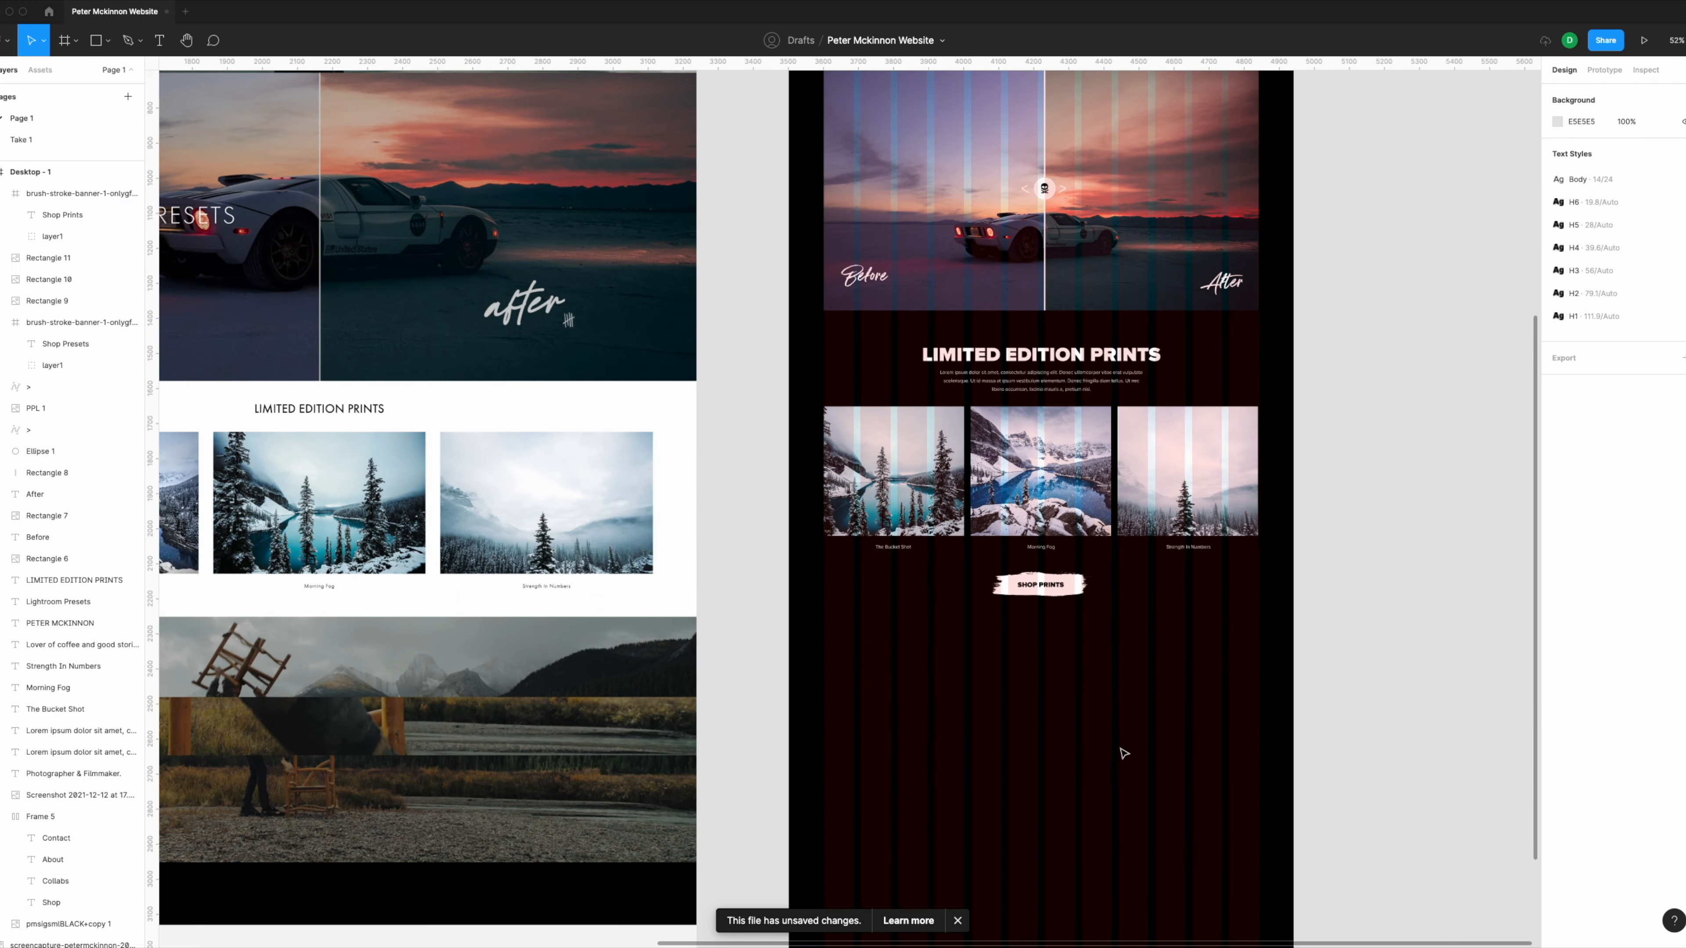
scroll(1123, 741, "down", 1)
scroll(1122, 704, "down", 1)
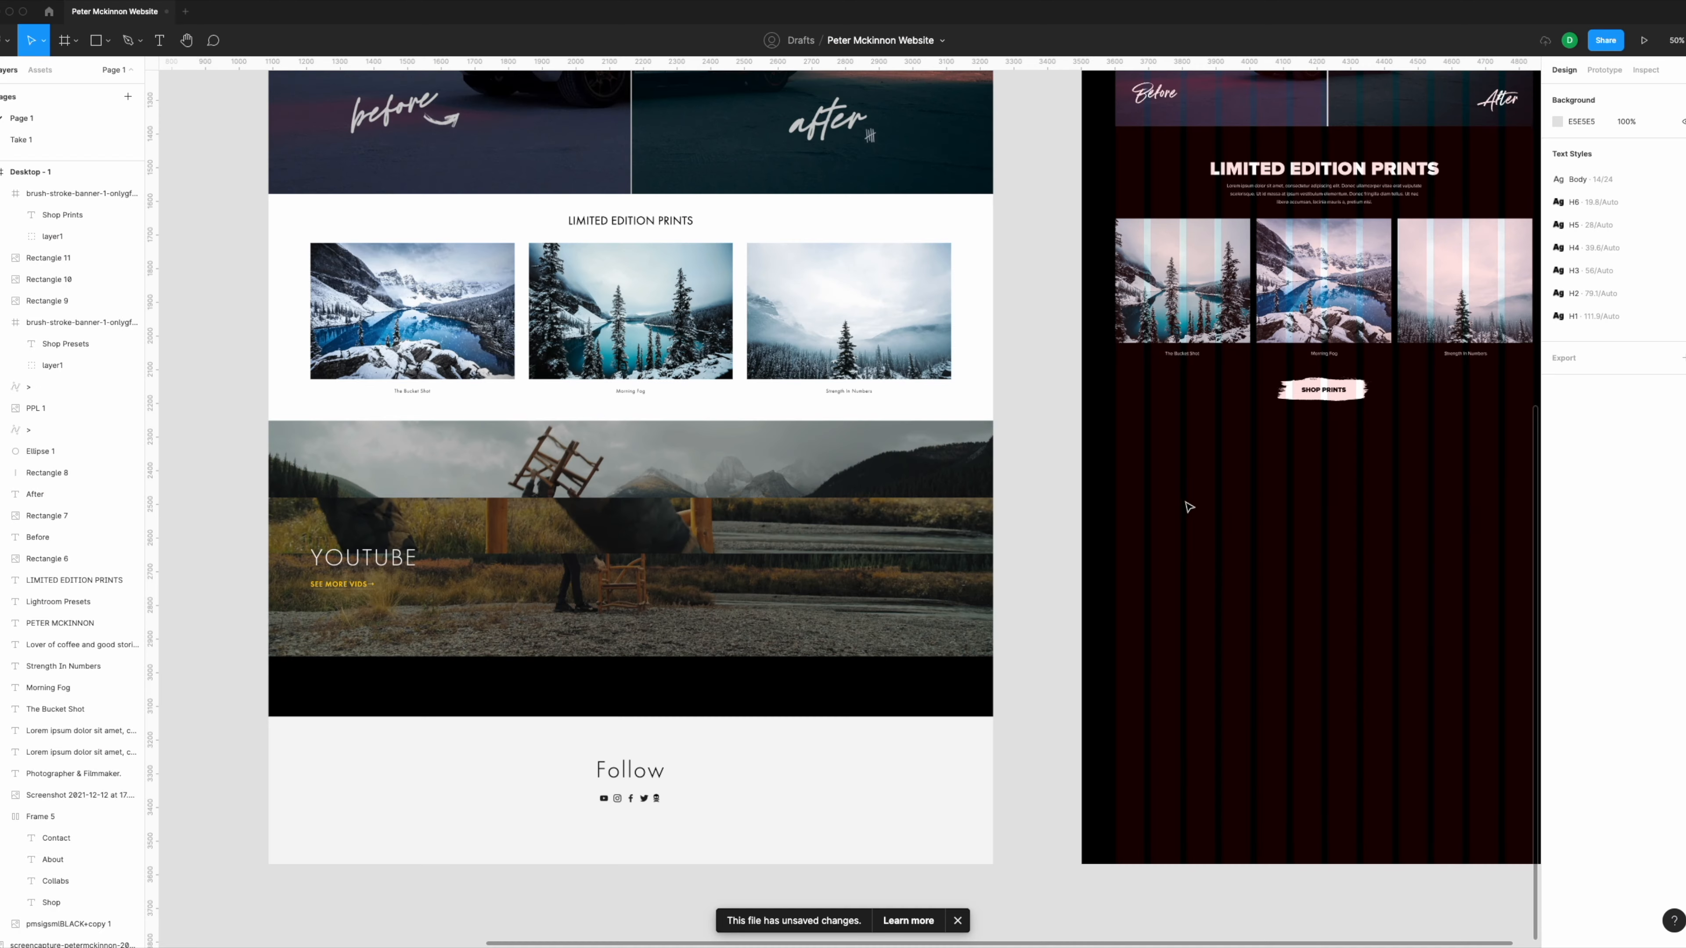
scroll(1185, 501, "right", 5)
scroll(1042, 535, "up", 1)
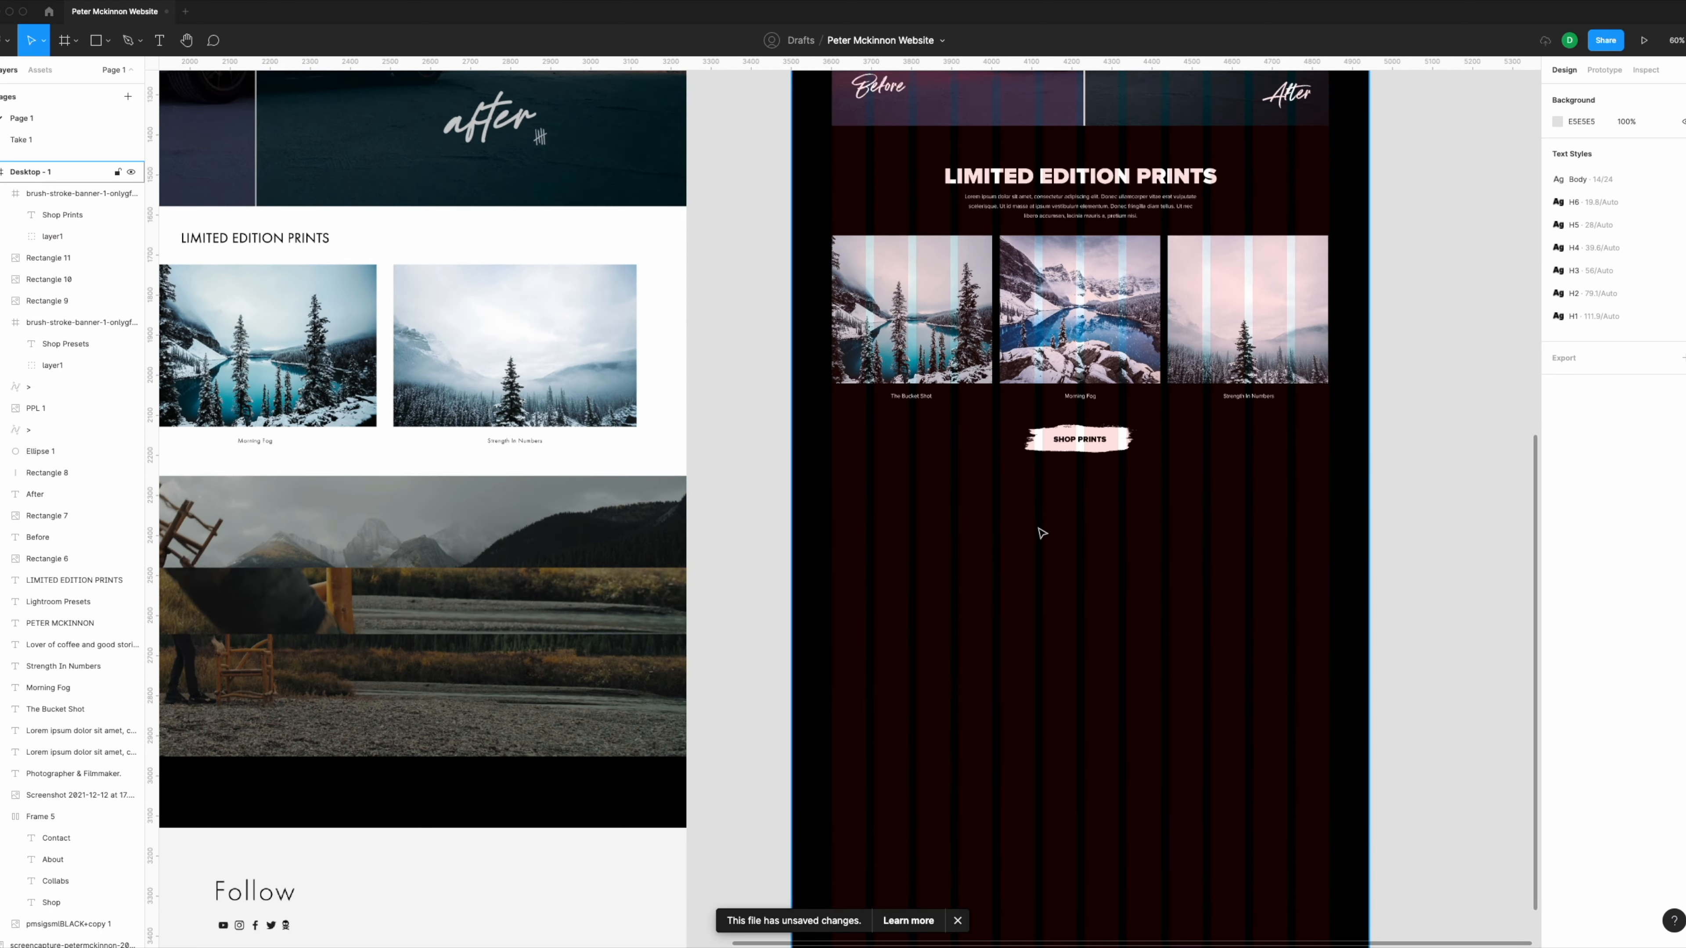
Step: Copy the Lightroom Presets heading, its paragraph and the Shop Presets button into the empty area below the Shop Prints button
left_click_drag(1044, 532, 963, 749)
left_click_drag(1011, 176, 1009, 383)
scroll(872, 281, "up", 3)
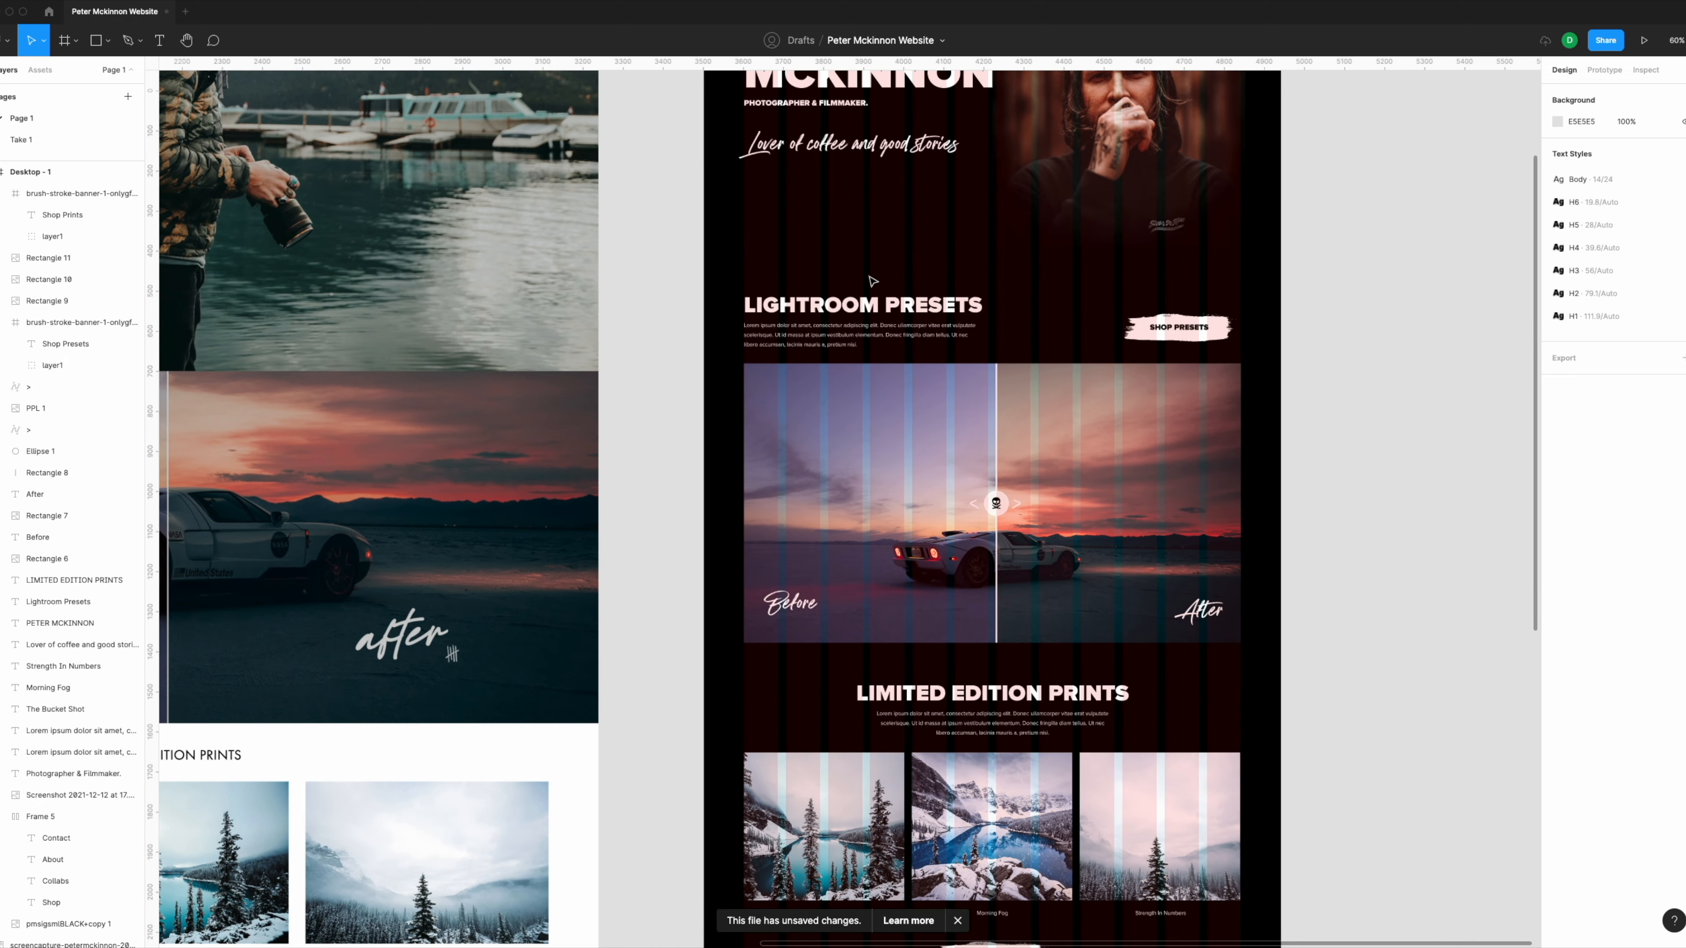
left_click_drag(972, 305, 1176, 352)
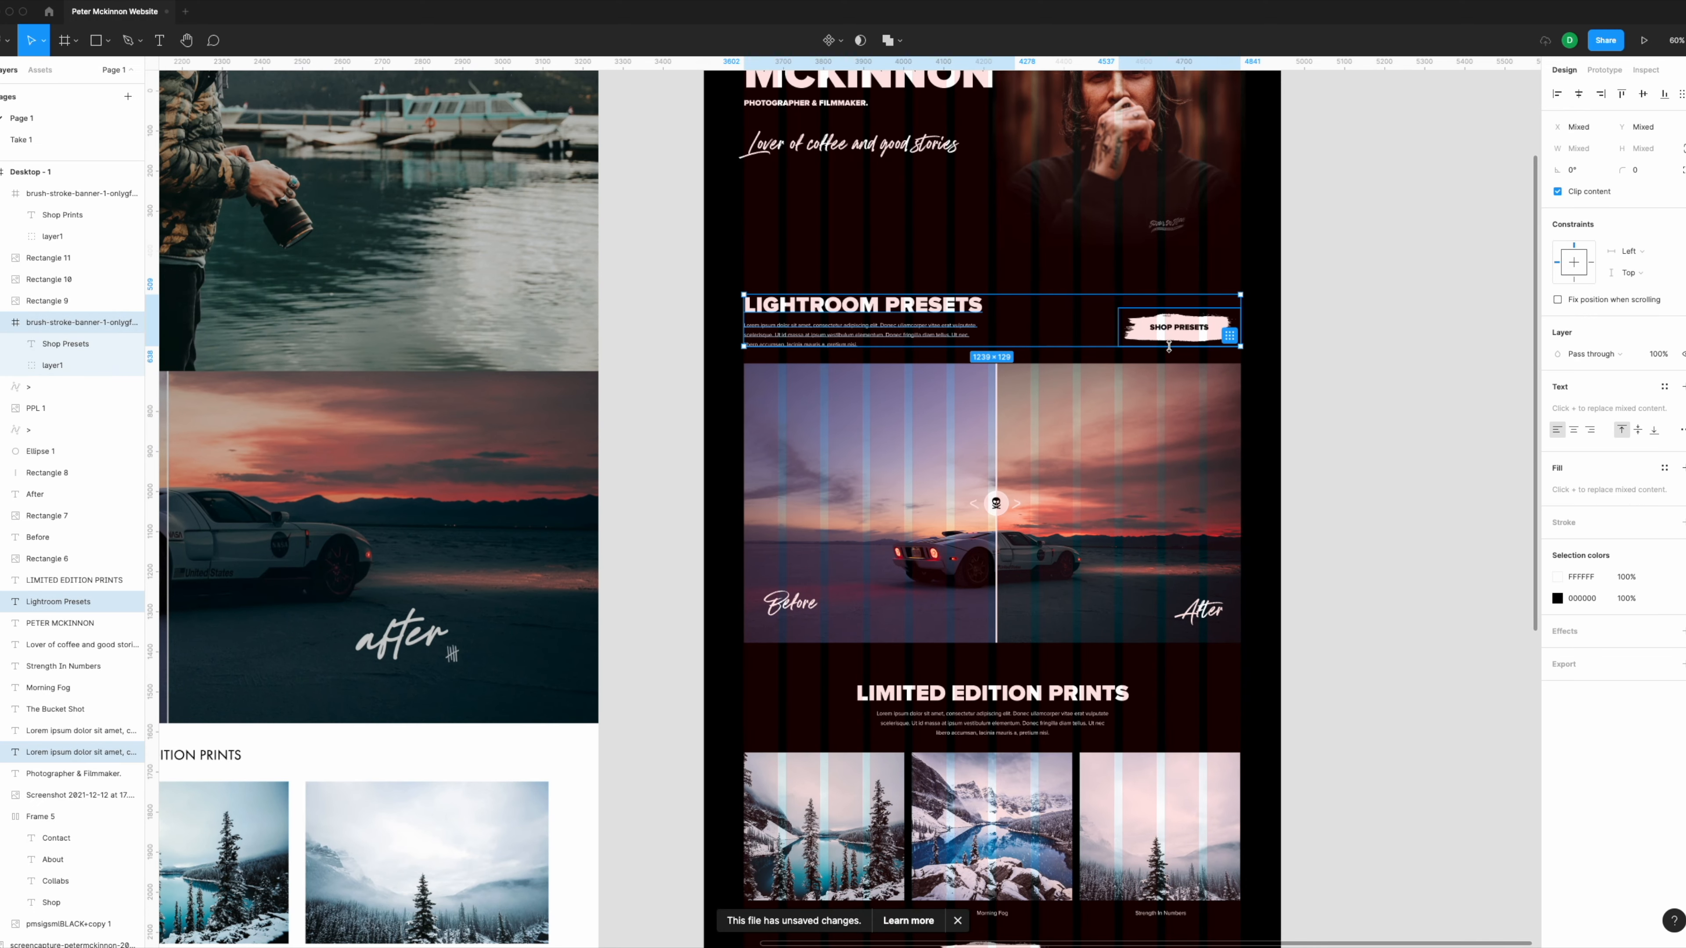
scroll(1122, 437, "down", 5)
scroll(1126, 440, "down", 6)
key("ctrl+v")
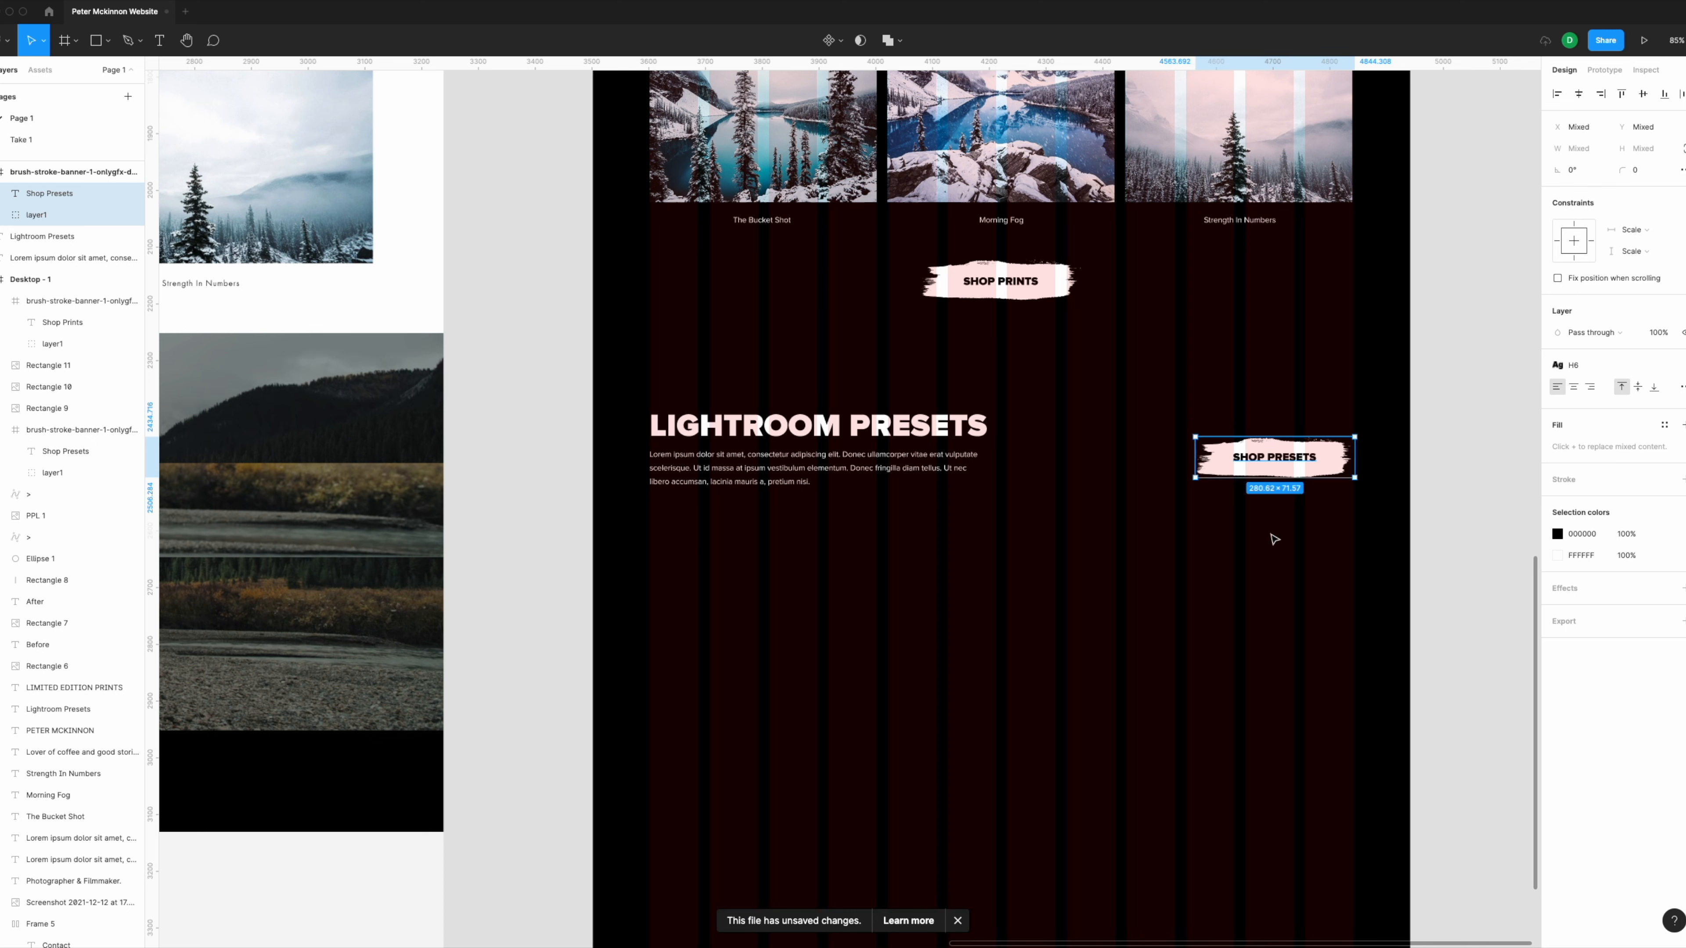
Step: Change the new button's label to "YouTube" and shift it right on the brush stroke to make room for an icon
left_click(1274, 542)
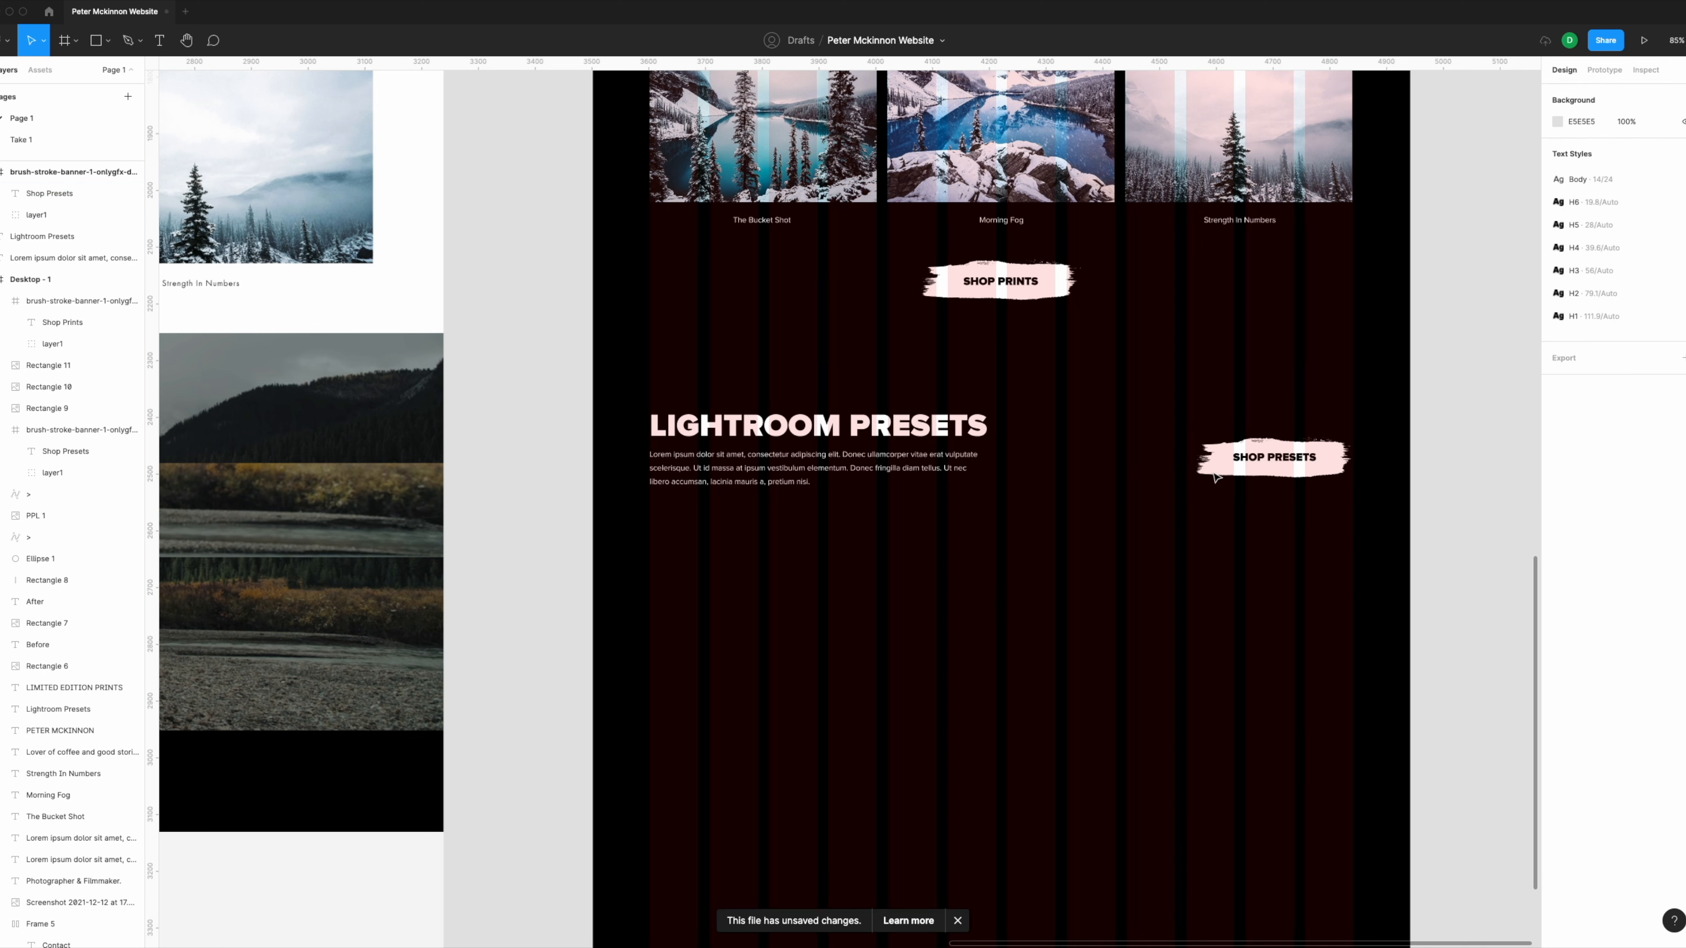
double_click(1245, 457)
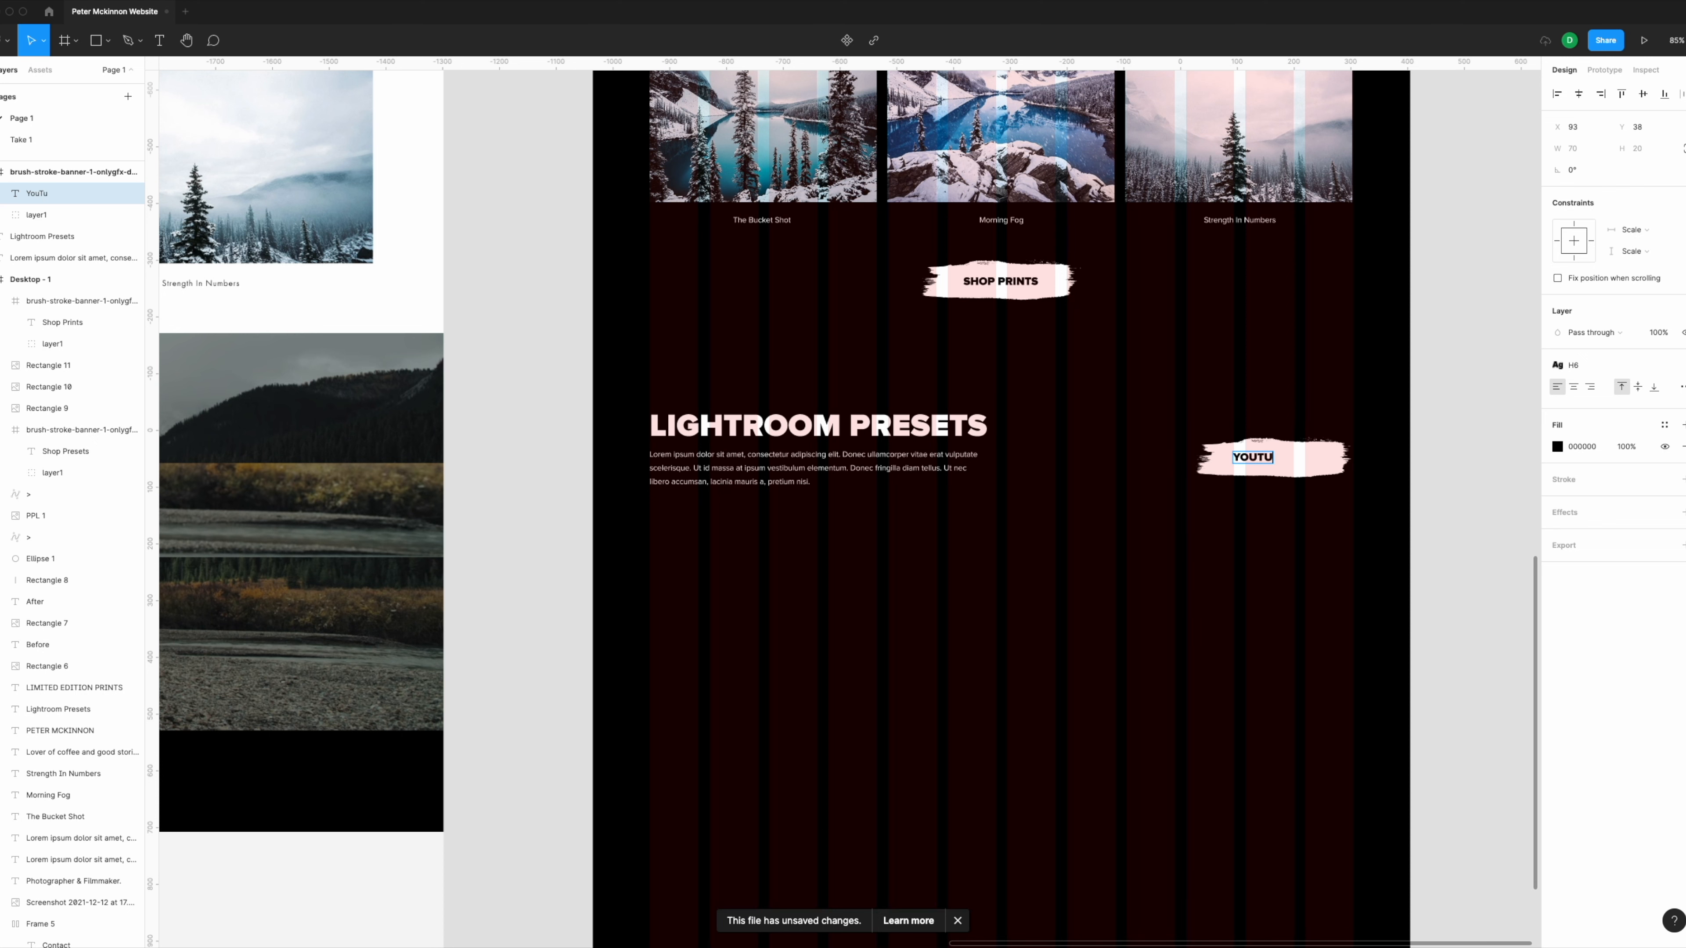
left_click(1372, 340)
scroll(1359, 390, "up", 5)
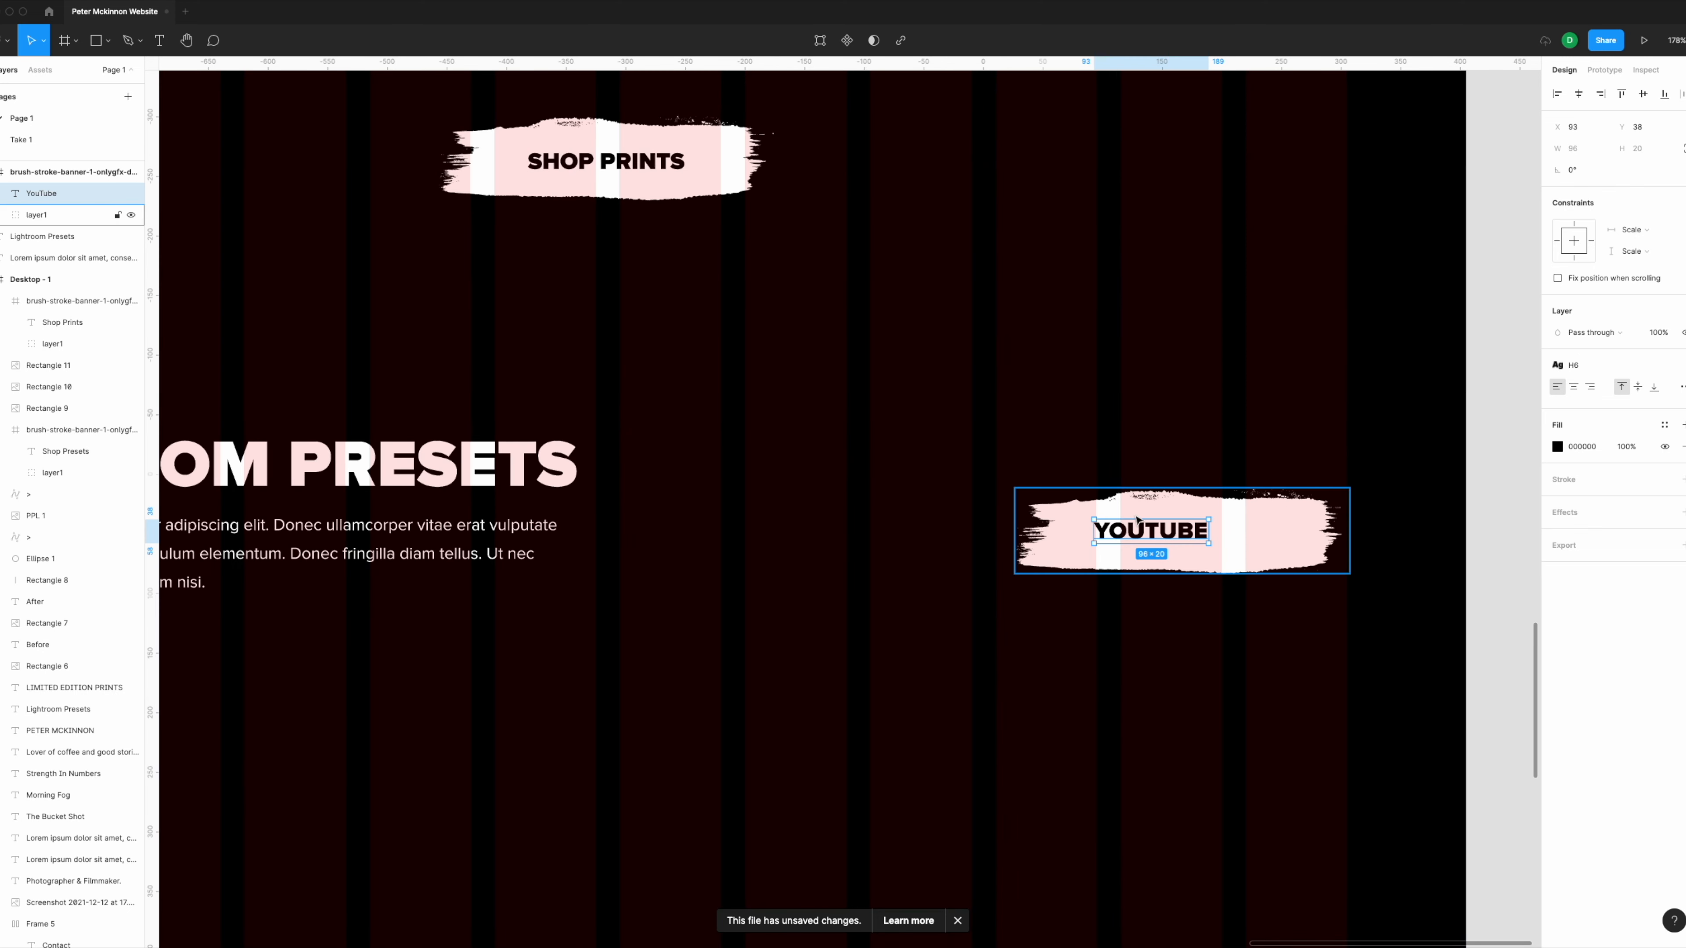
left_click_drag(1141, 532, 1209, 540)
Step: Add the youtube-brands icon to the button, size it to 37 × 33 and place it before the label at X 74, Y 34
left_click_drag(919, 293, 1051, 437)
left_click_drag(1392, 124, 877, 576)
left_click_drag(813, 640, 1151, 512)
left_click_drag(1202, 432, 1079, 540)
scroll(1078, 558, "up", 5)
left_click_drag(1164, 492, 1182, 442)
scroll(1408, 573, "down", 5)
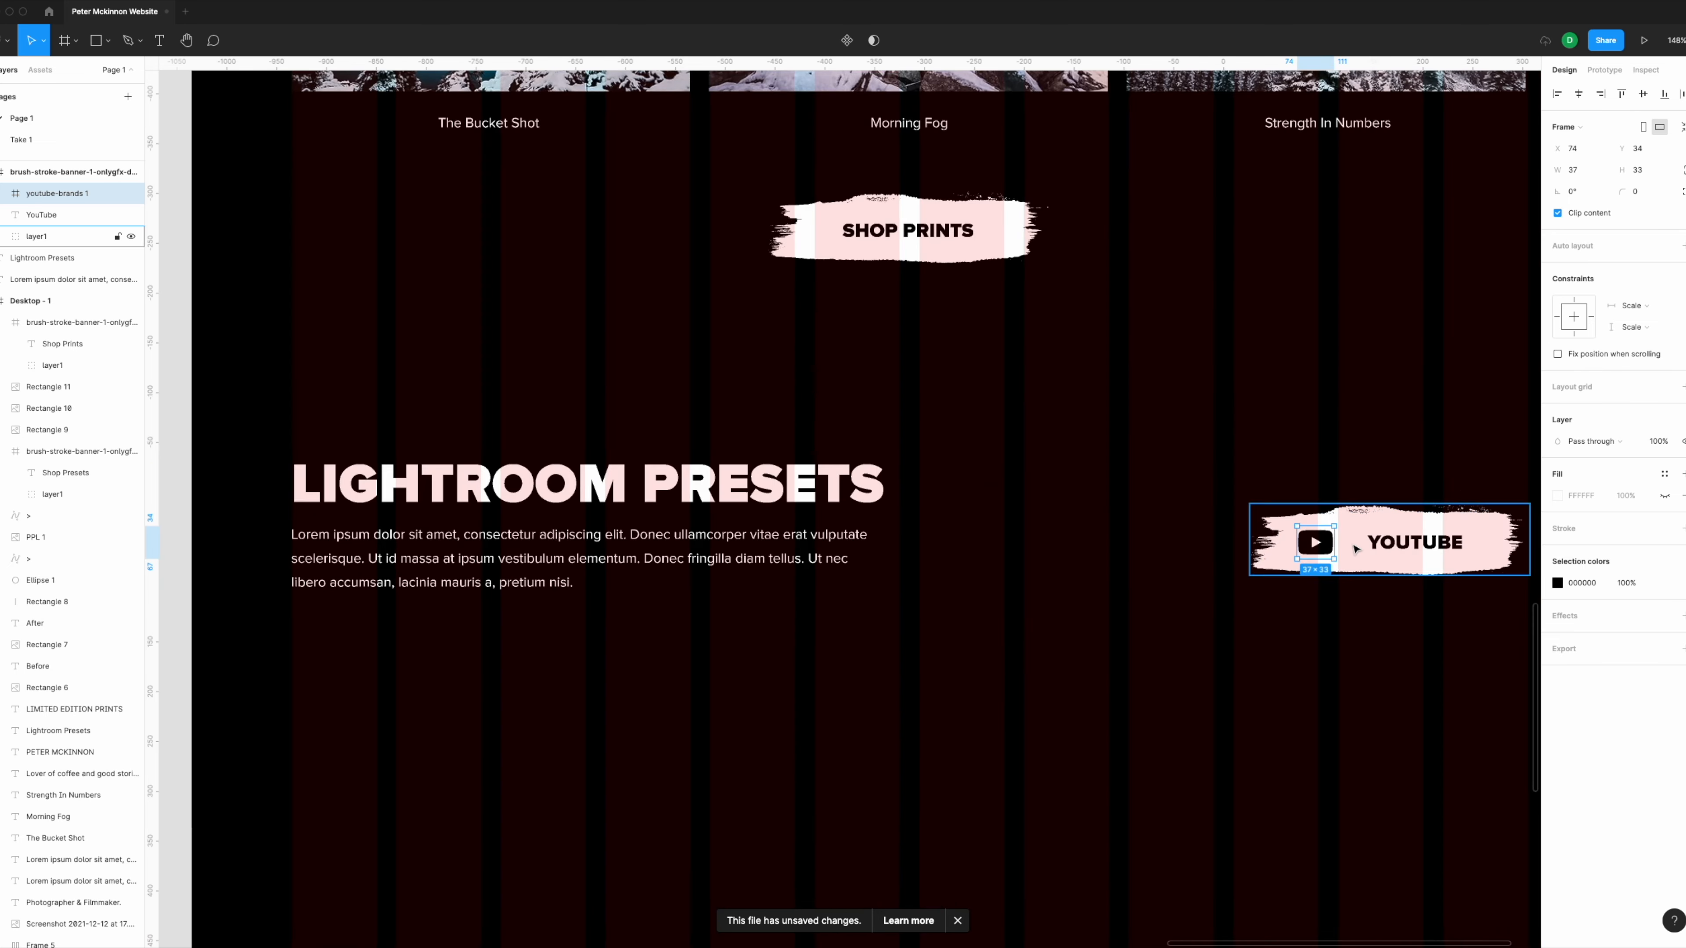
Step: Space the YouTube icon and label 8 px apart and centre the pair on the brush stroke
scroll(1302, 531, "up", 4)
left_click(1027, 467)
left_click_drag(1027, 467, 1027, 472)
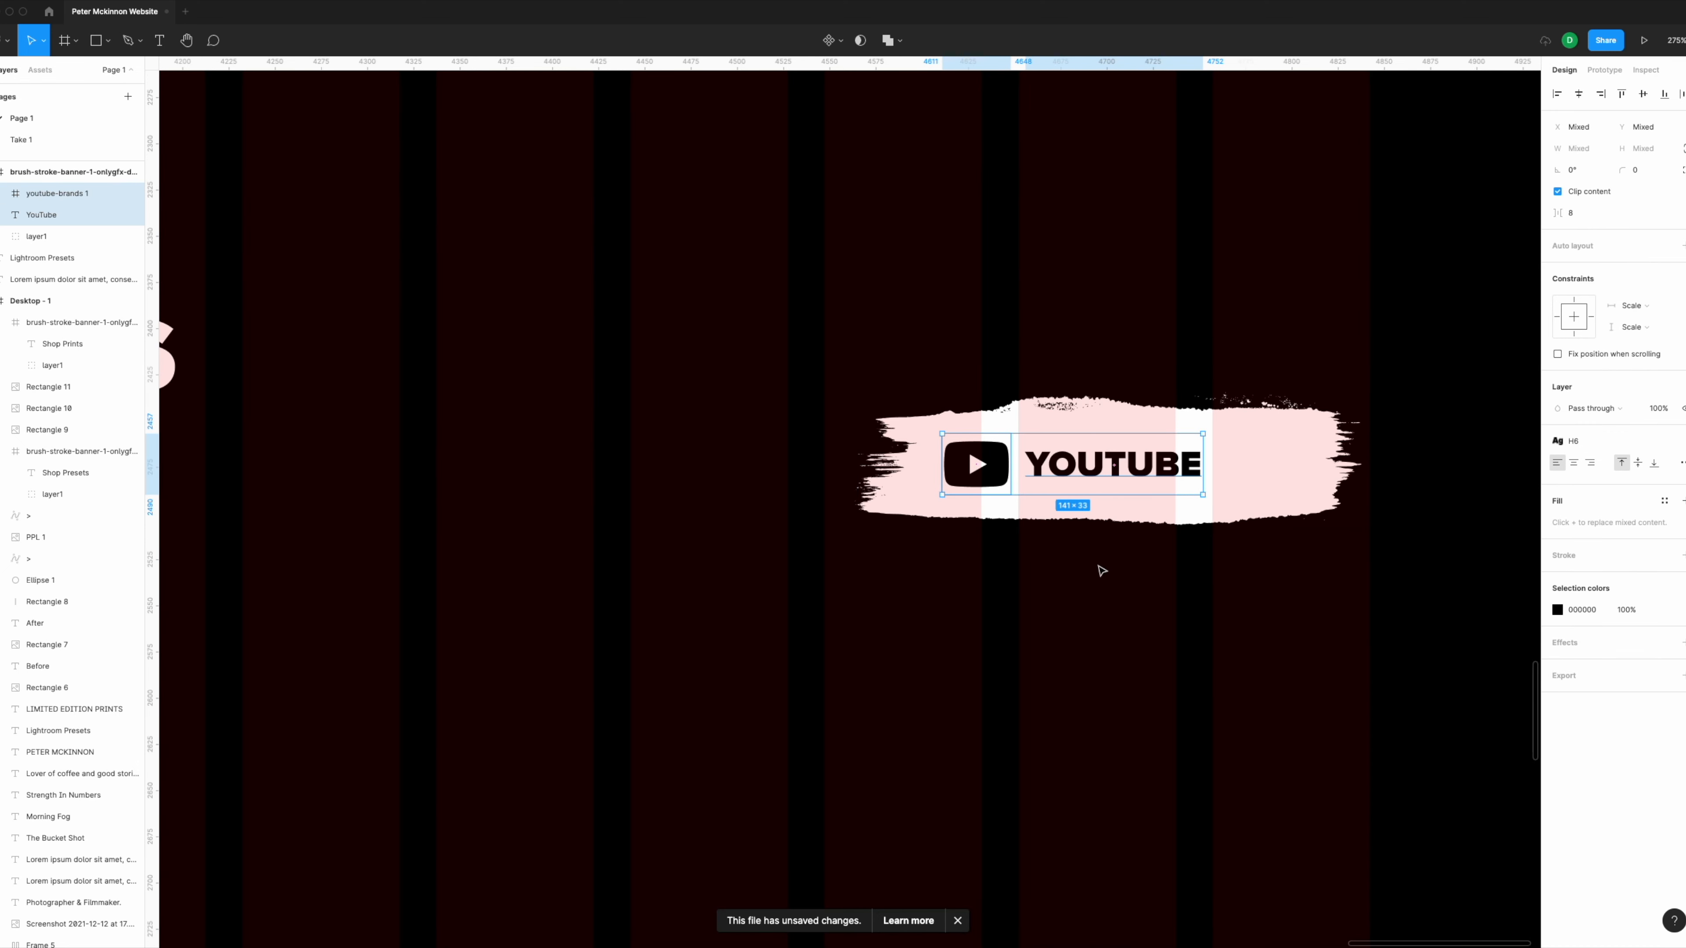
left_click_drag(1086, 472, 1108, 471)
scroll(1144, 521, "down", 2)
scroll(1147, 551, "down", 5)
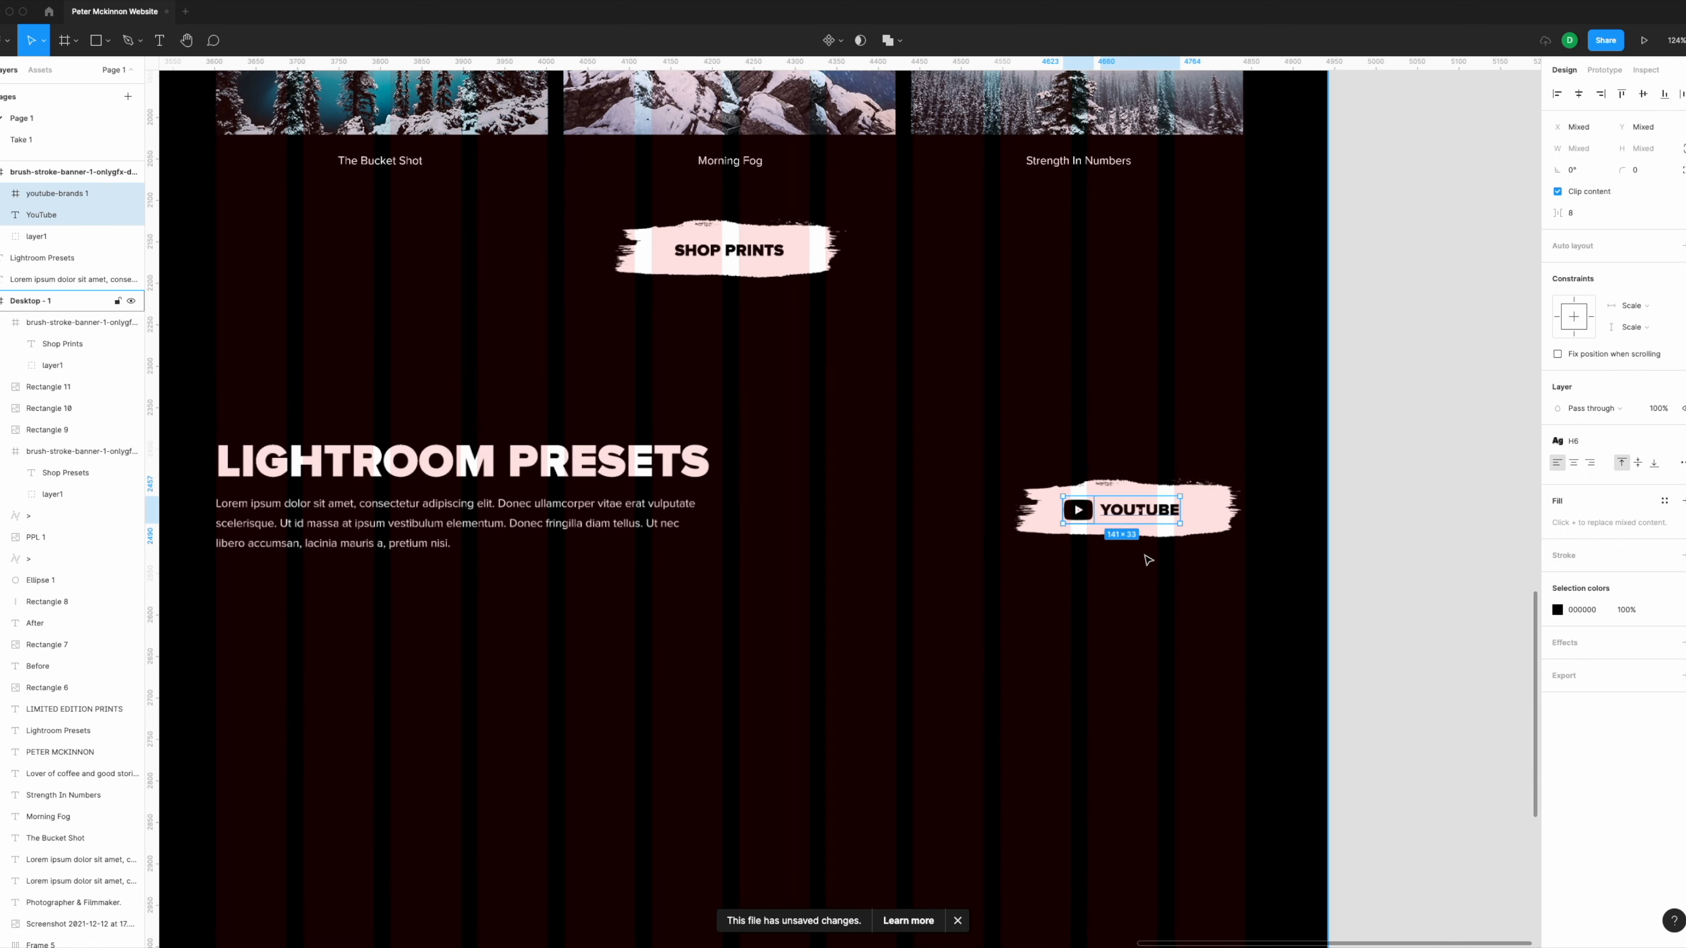
left_click(1148, 553)
left_click(1085, 515)
left_click(1121, 507, "shift")
left_click_drag(1122, 508, 1178, 509)
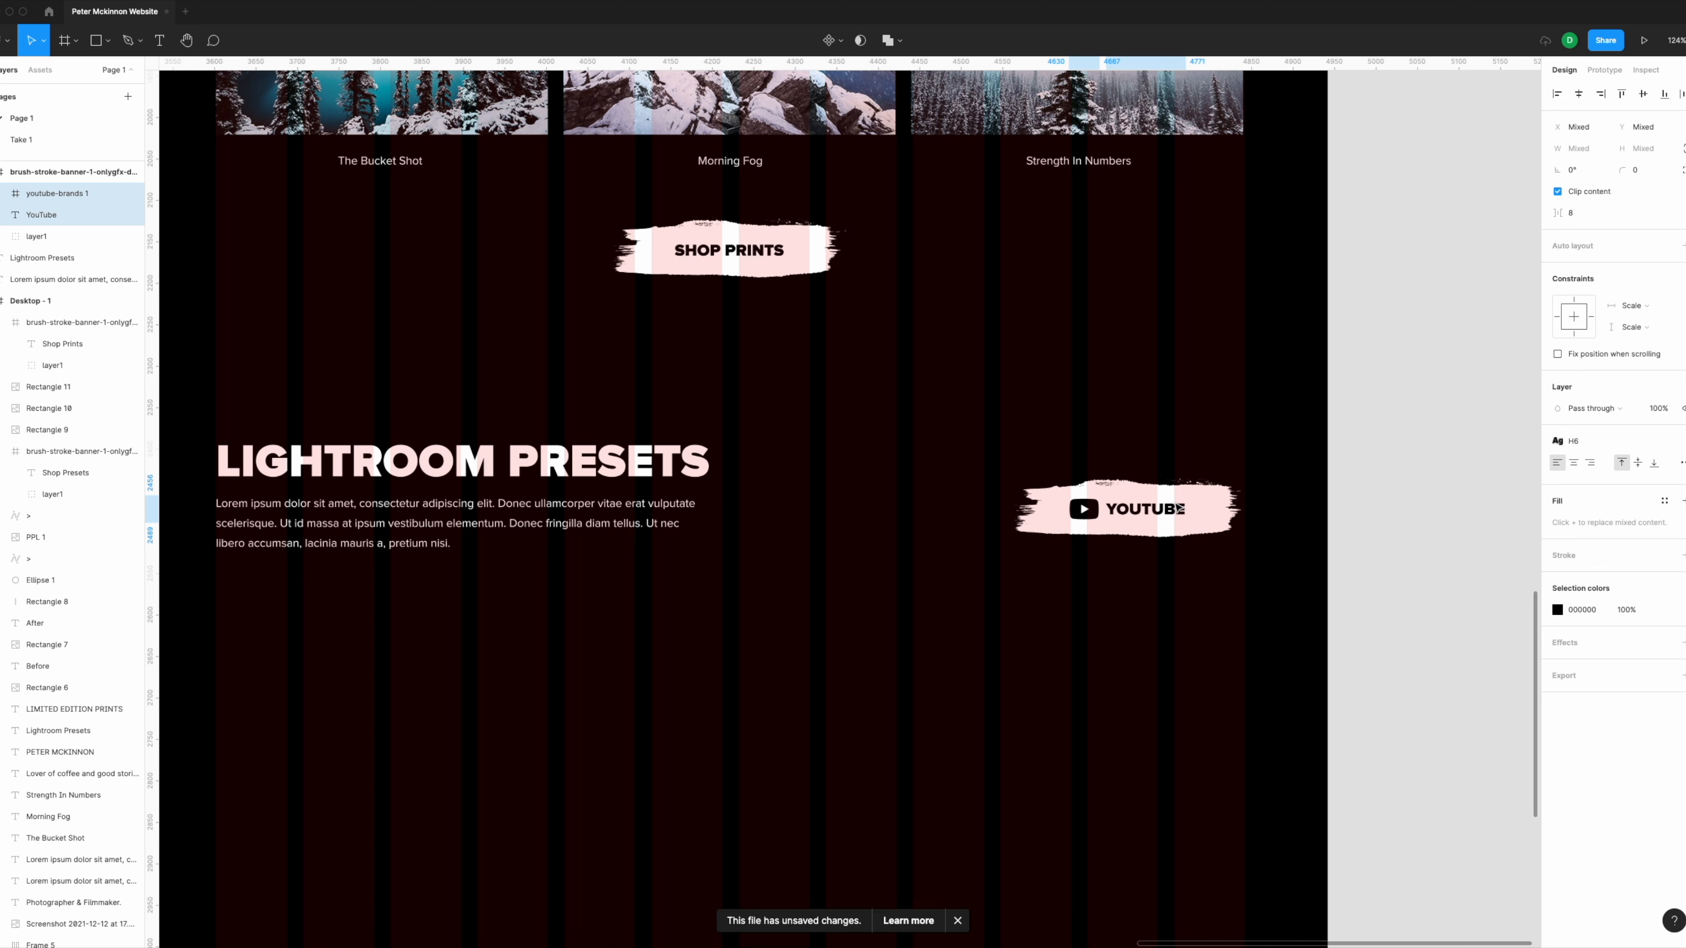
scroll(1055, 458, "down", 2)
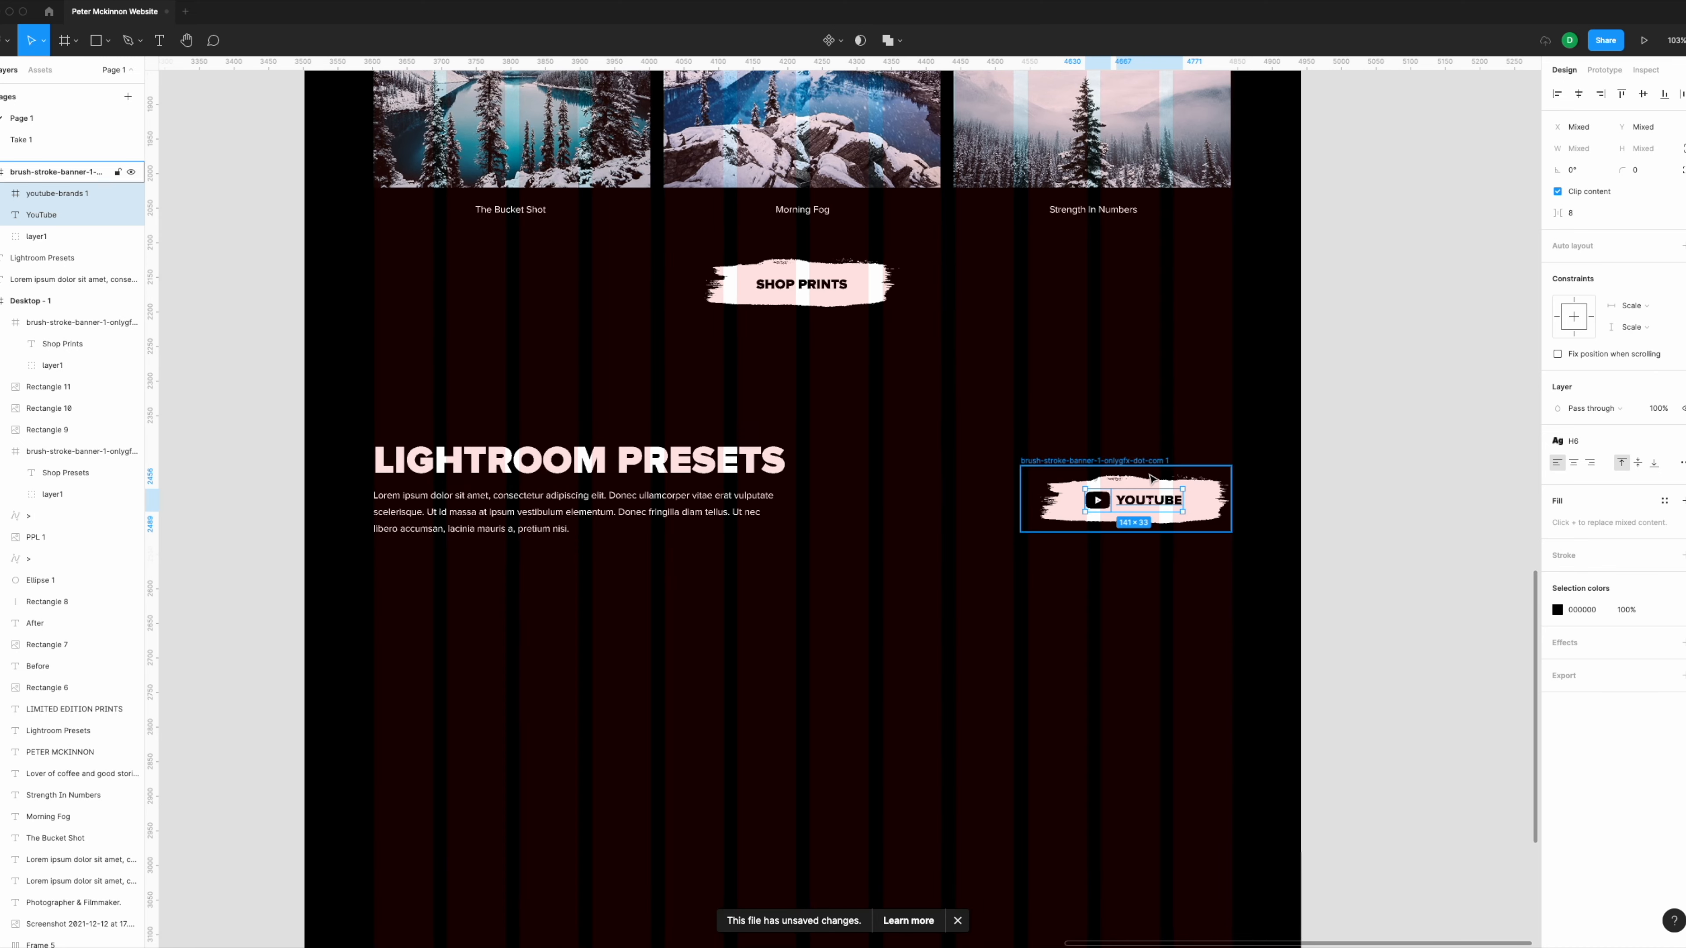
left_click(1057, 573)
Step: Examine the original site's YouTube banner and Follow section against the new heading, paragraph and YouTube button
scroll(1058, 575, "down", 3)
scroll(1058, 575, "down", 3)
scroll(1058, 575, "left", 2)
scroll(1103, 463, "down", 2)
scroll(1069, 441, "left", 3)
scroll(1068, 440, "up", 1)
scroll(508, 333, "left", 8)
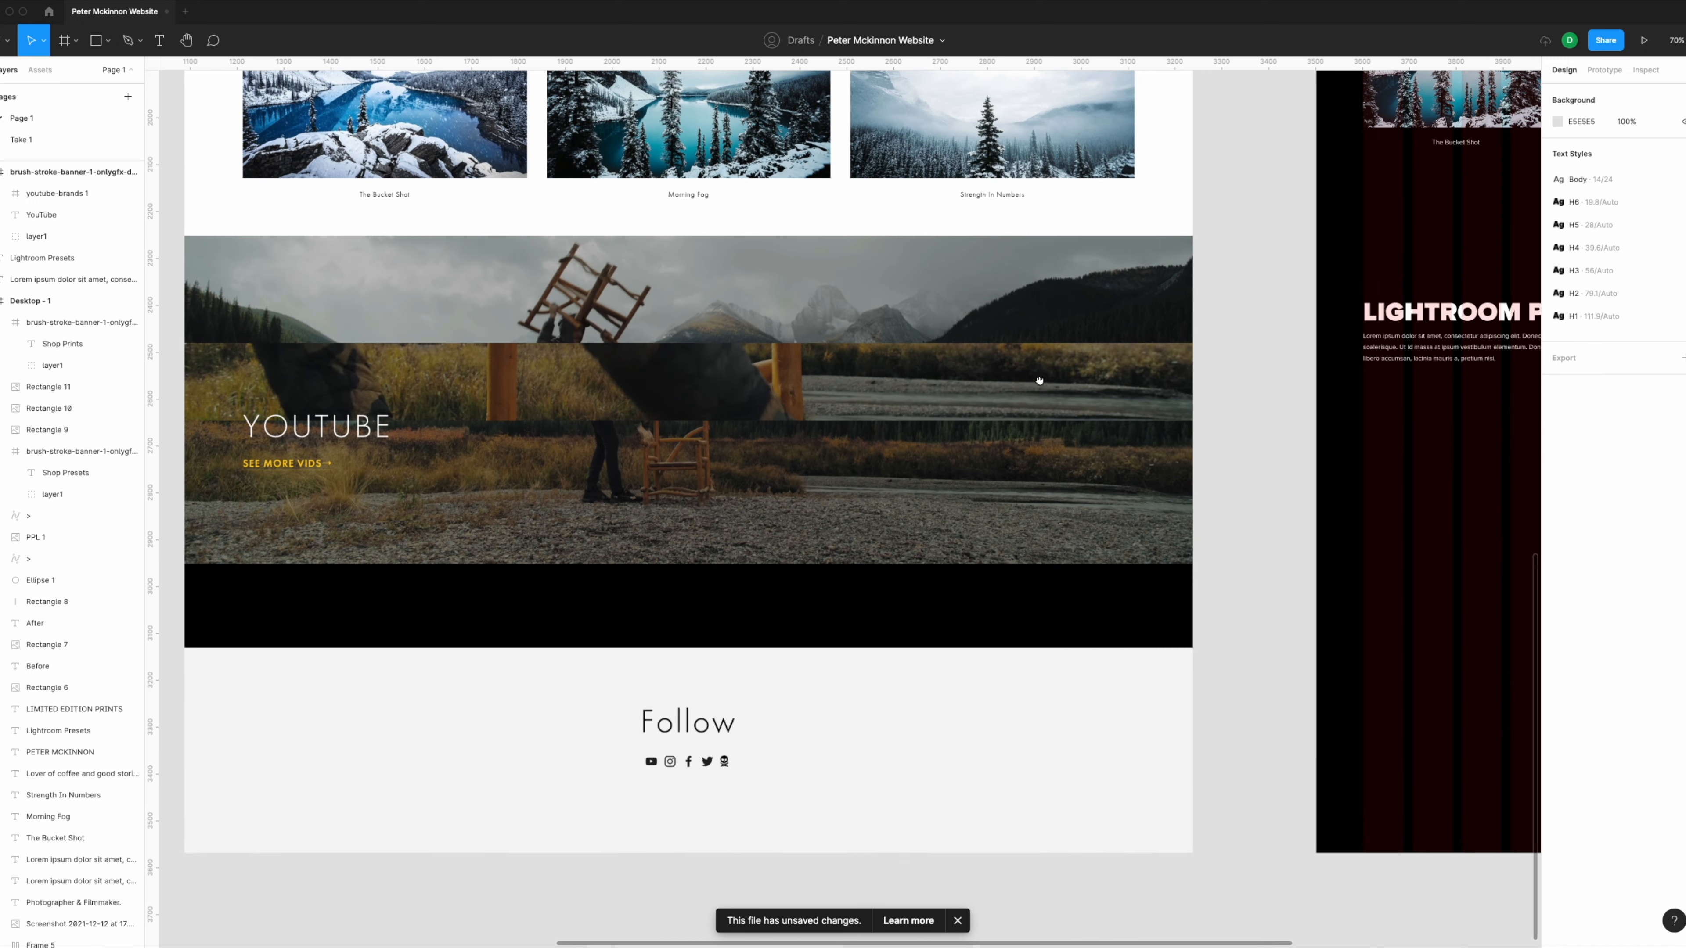
scroll(1343, 444, "right", 6)
scroll(1344, 444, "down", 1)
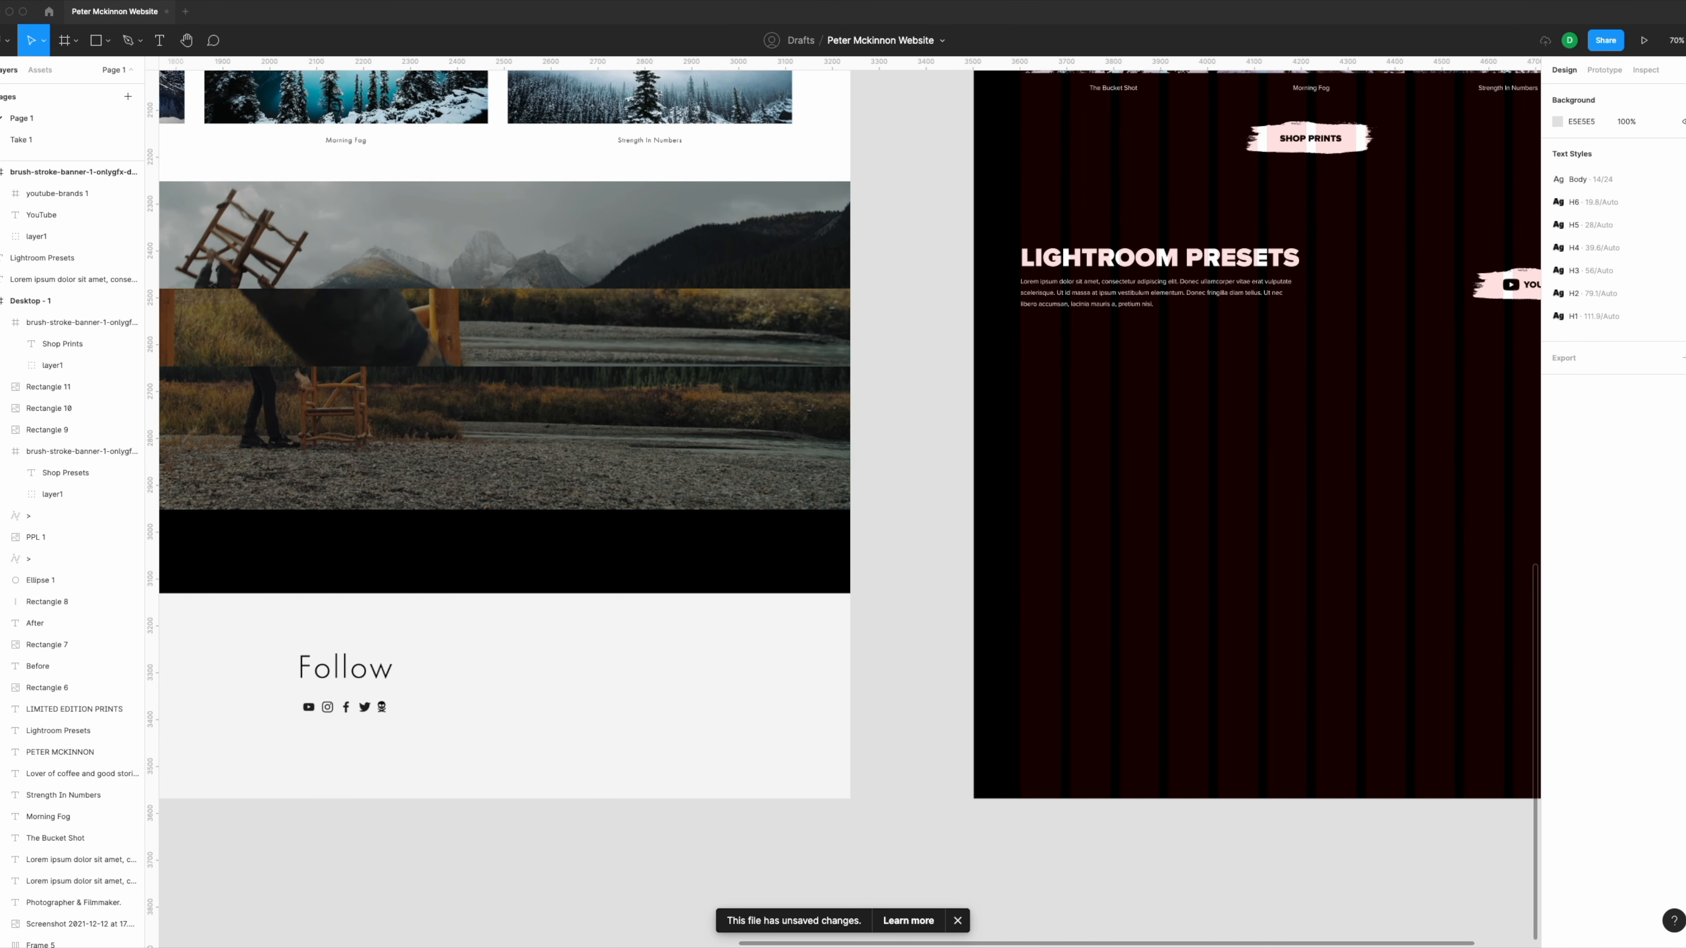
Step: Bring the landscape photo of the man into the YouTube section and scale it to about 1245 × 469 within the column grid
left_click_drag(1061, 473, 1161, 490)
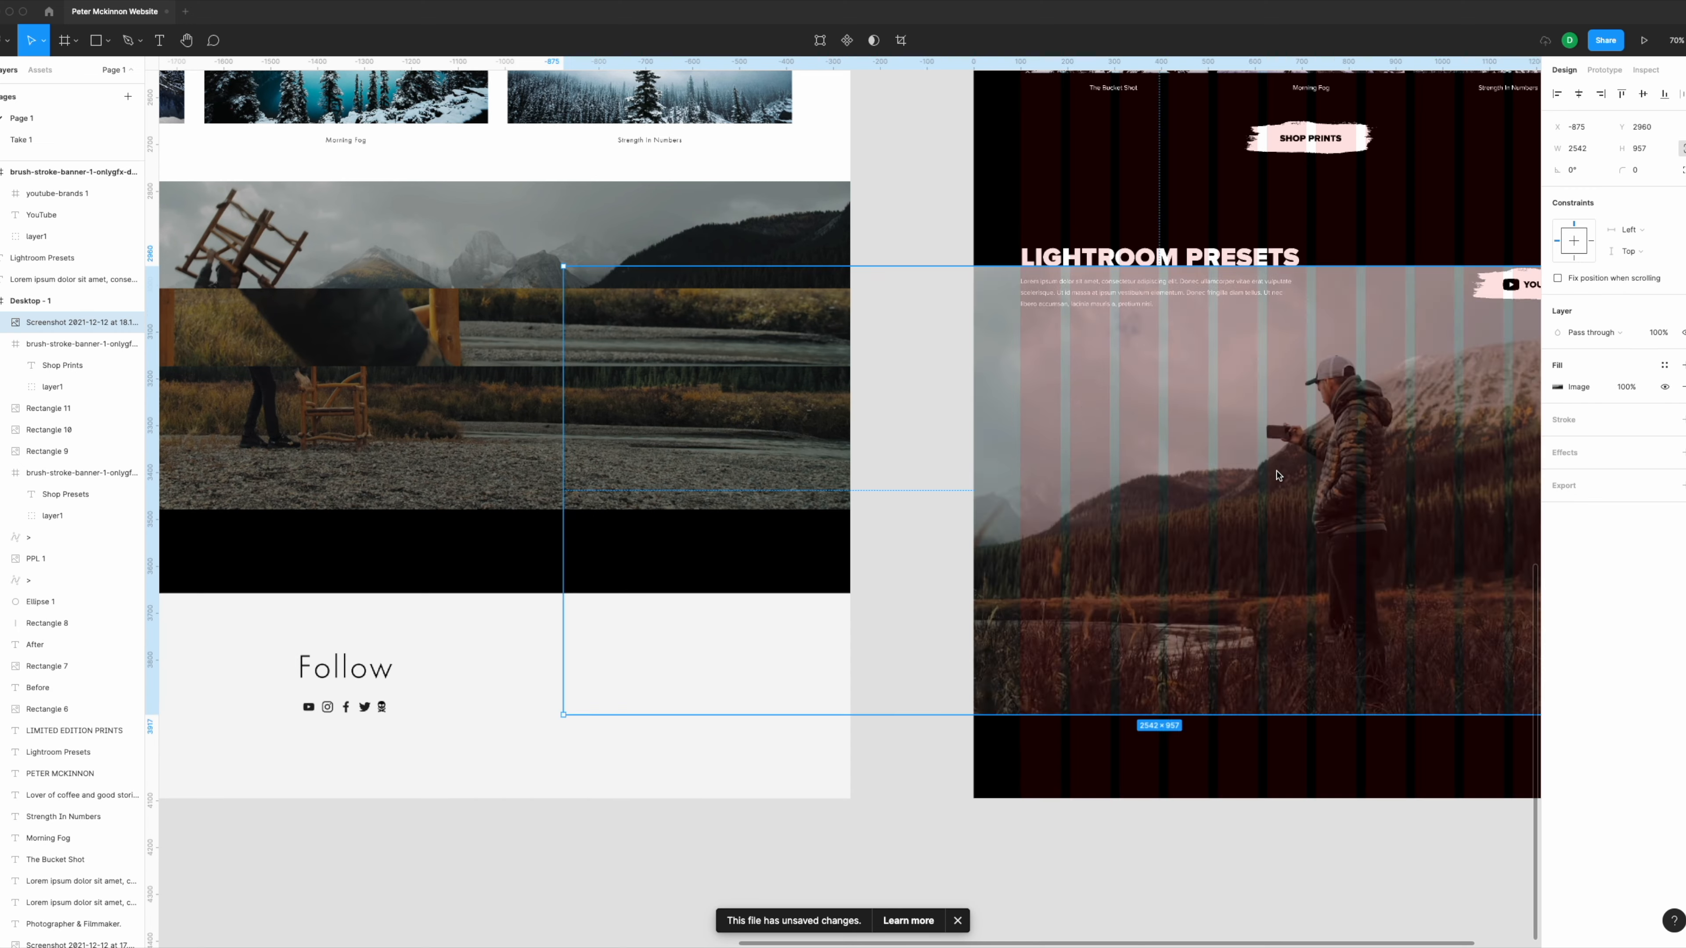
scroll(1161, 490, "right", 8)
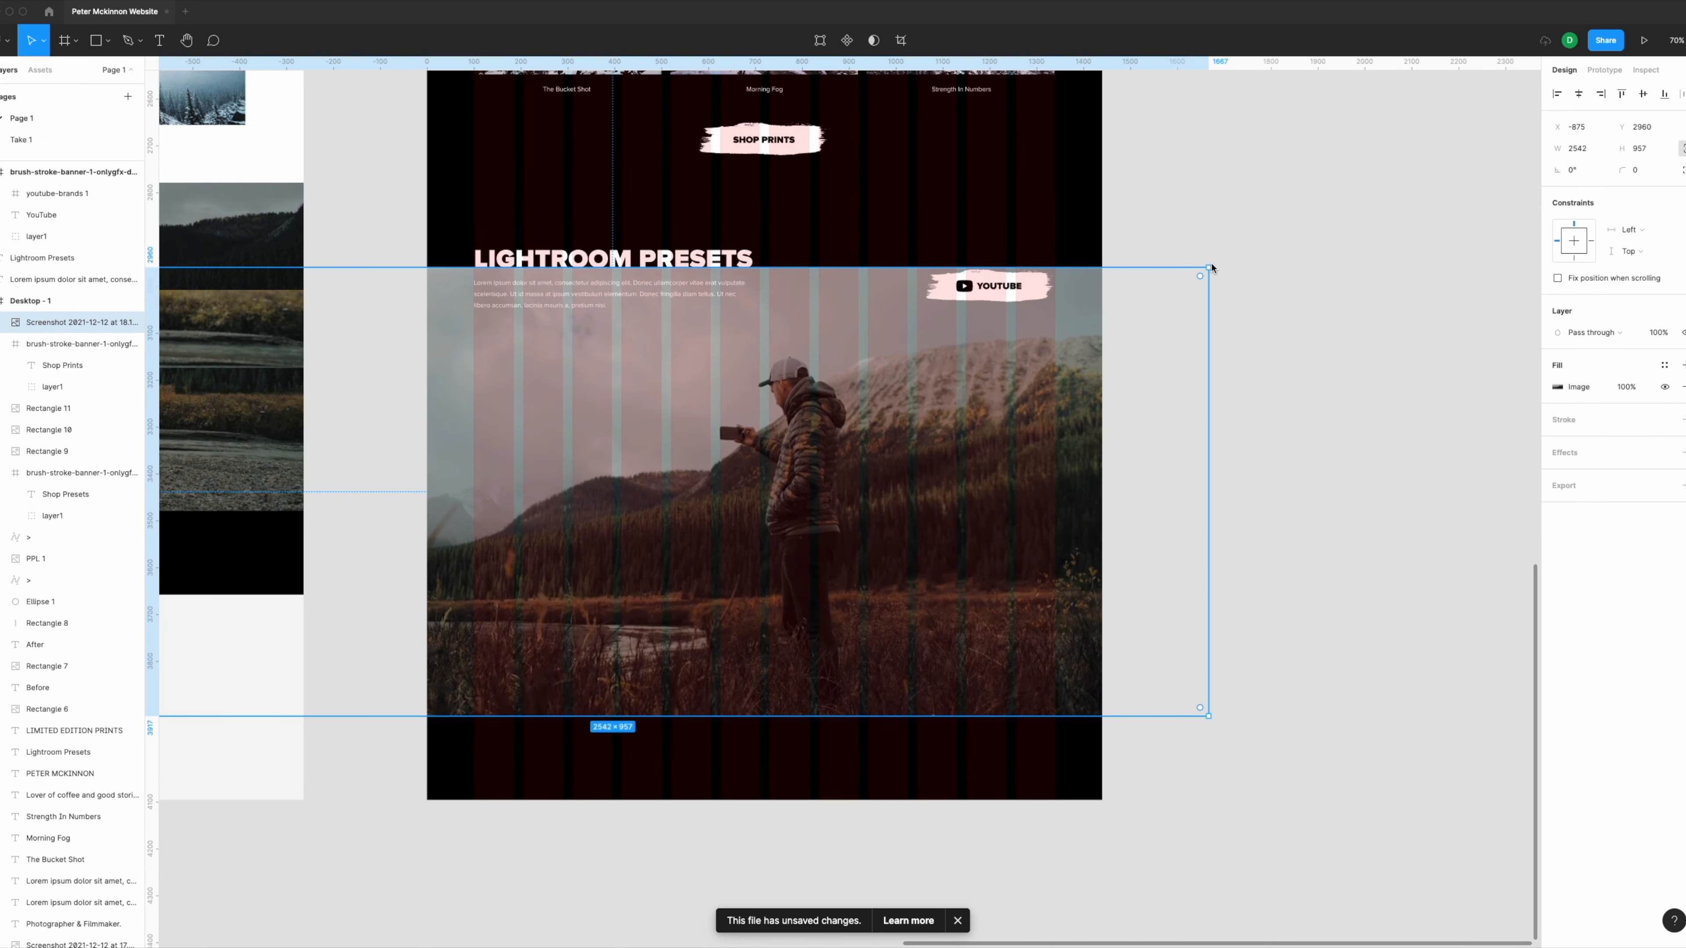
left_click_drag(1204, 271, 828, 412)
left_click_drag(711, 493, 1176, 446)
left_click_drag(1287, 359, 1056, 445)
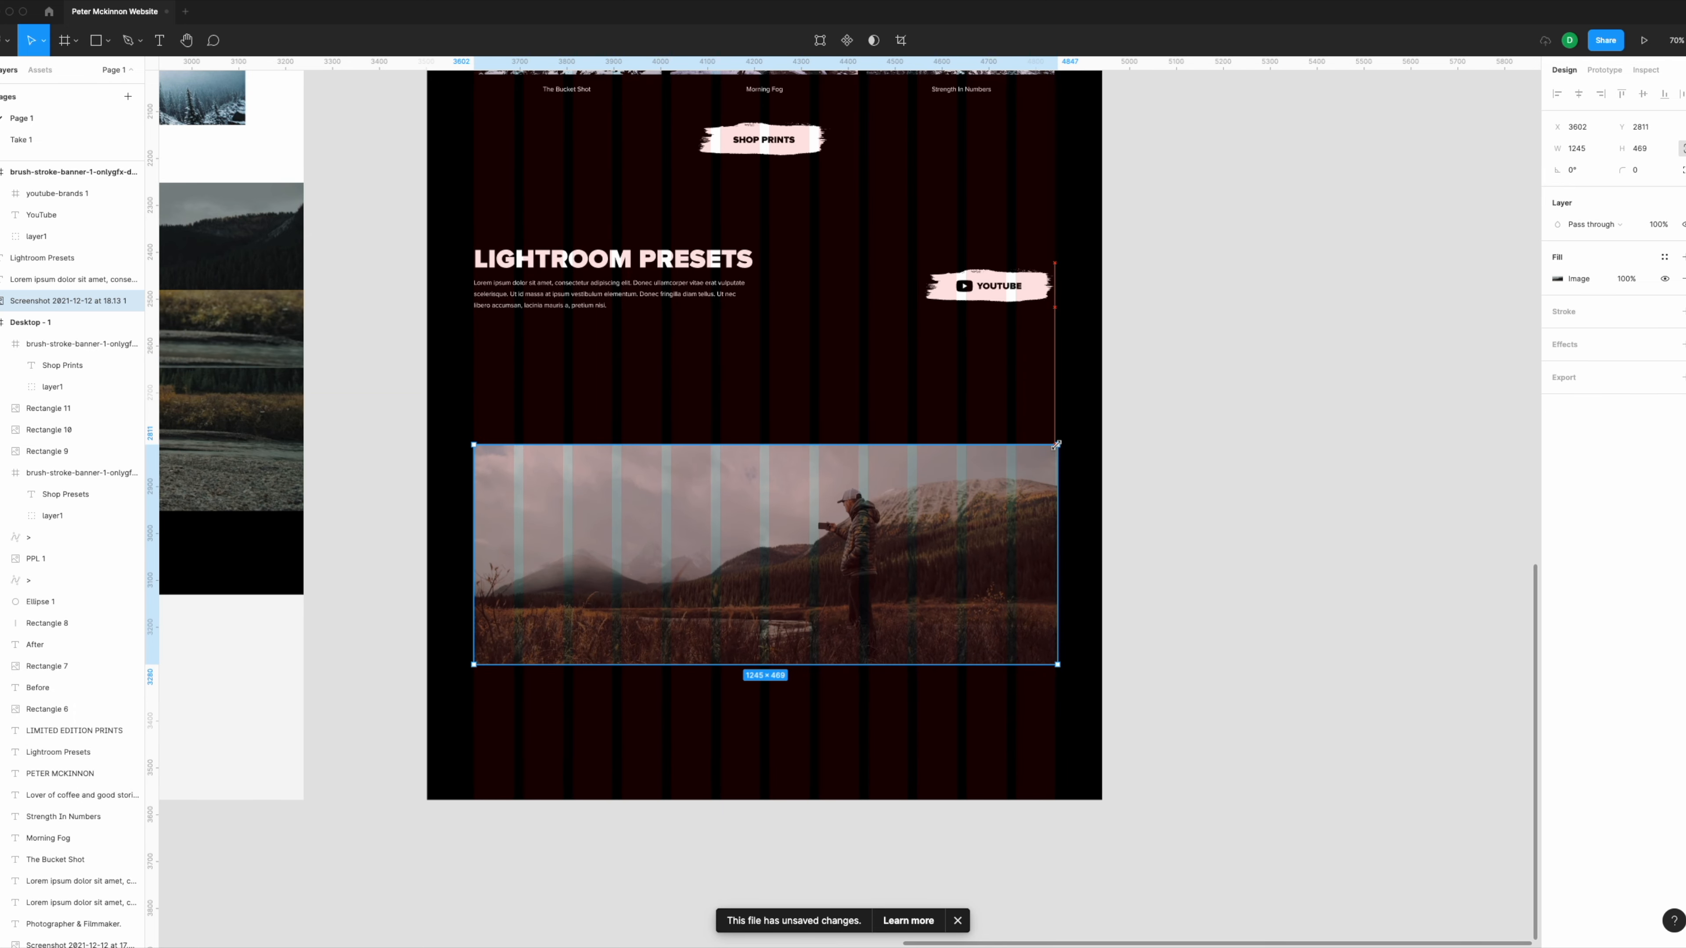
Step: Place the photo beneath the heading and YouTube button at X 3602, Y 2577 and fit it to the columns at 1239 × 467
left_click_drag(761, 490, 759, 375)
scroll(876, 231, "up", 5)
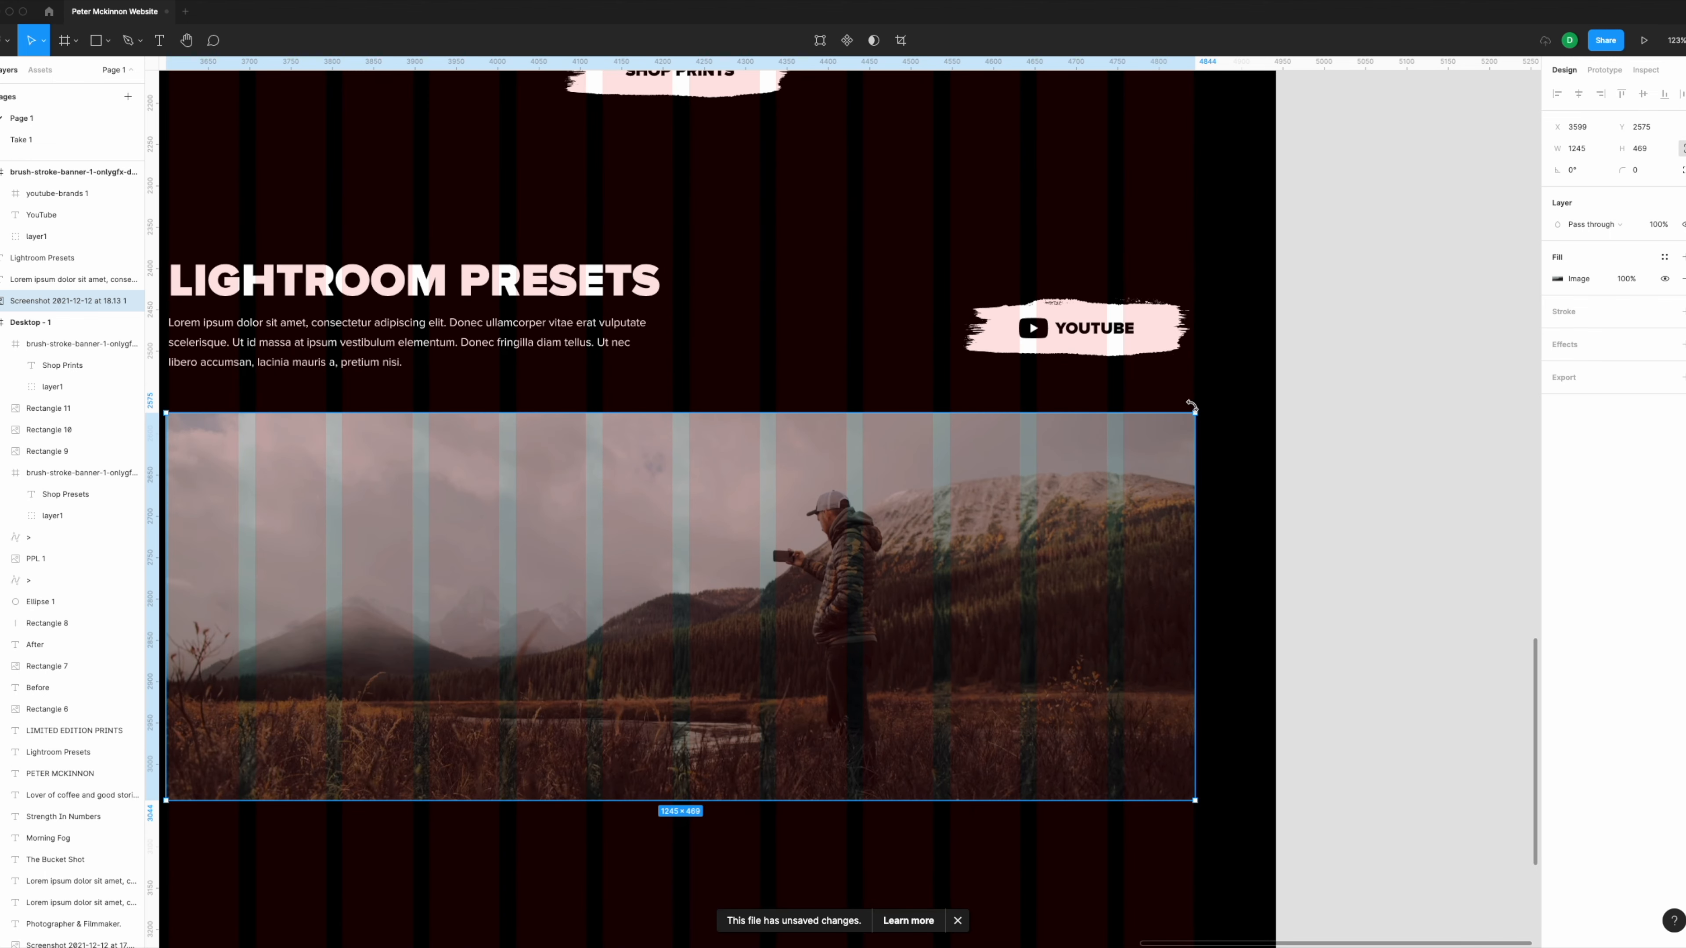
left_click_drag(1193, 411, 1191, 415)
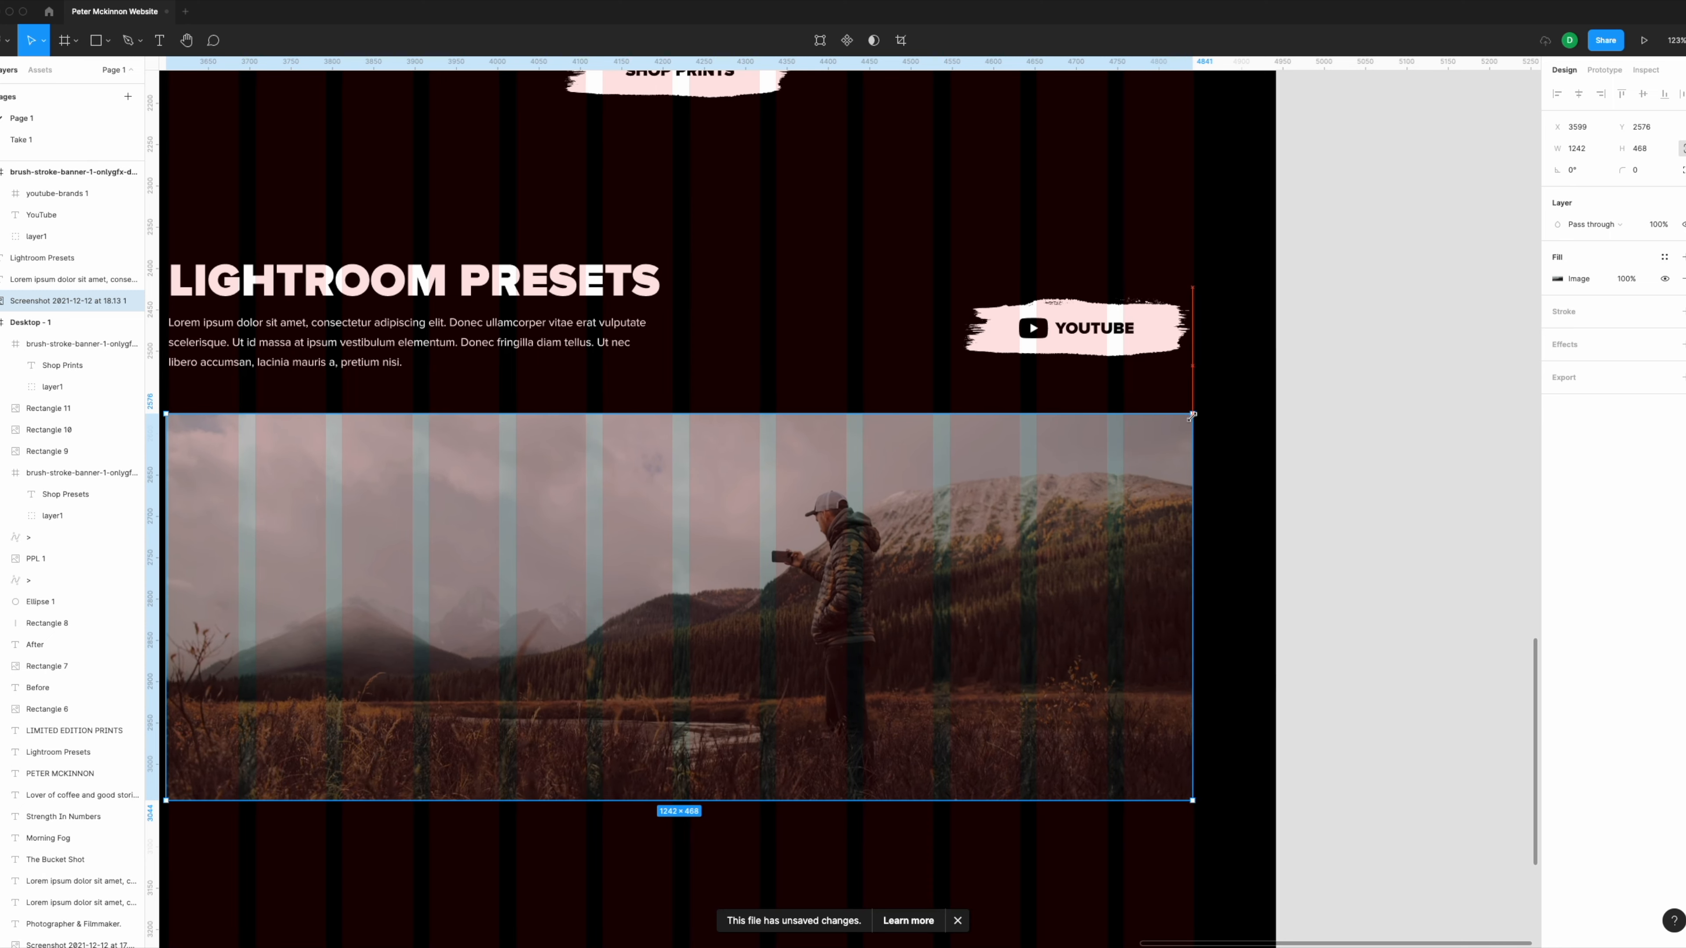
scroll(757, 513, "down", 5)
scroll(815, 490, "left", 4)
scroll(709, 455, "up", 6)
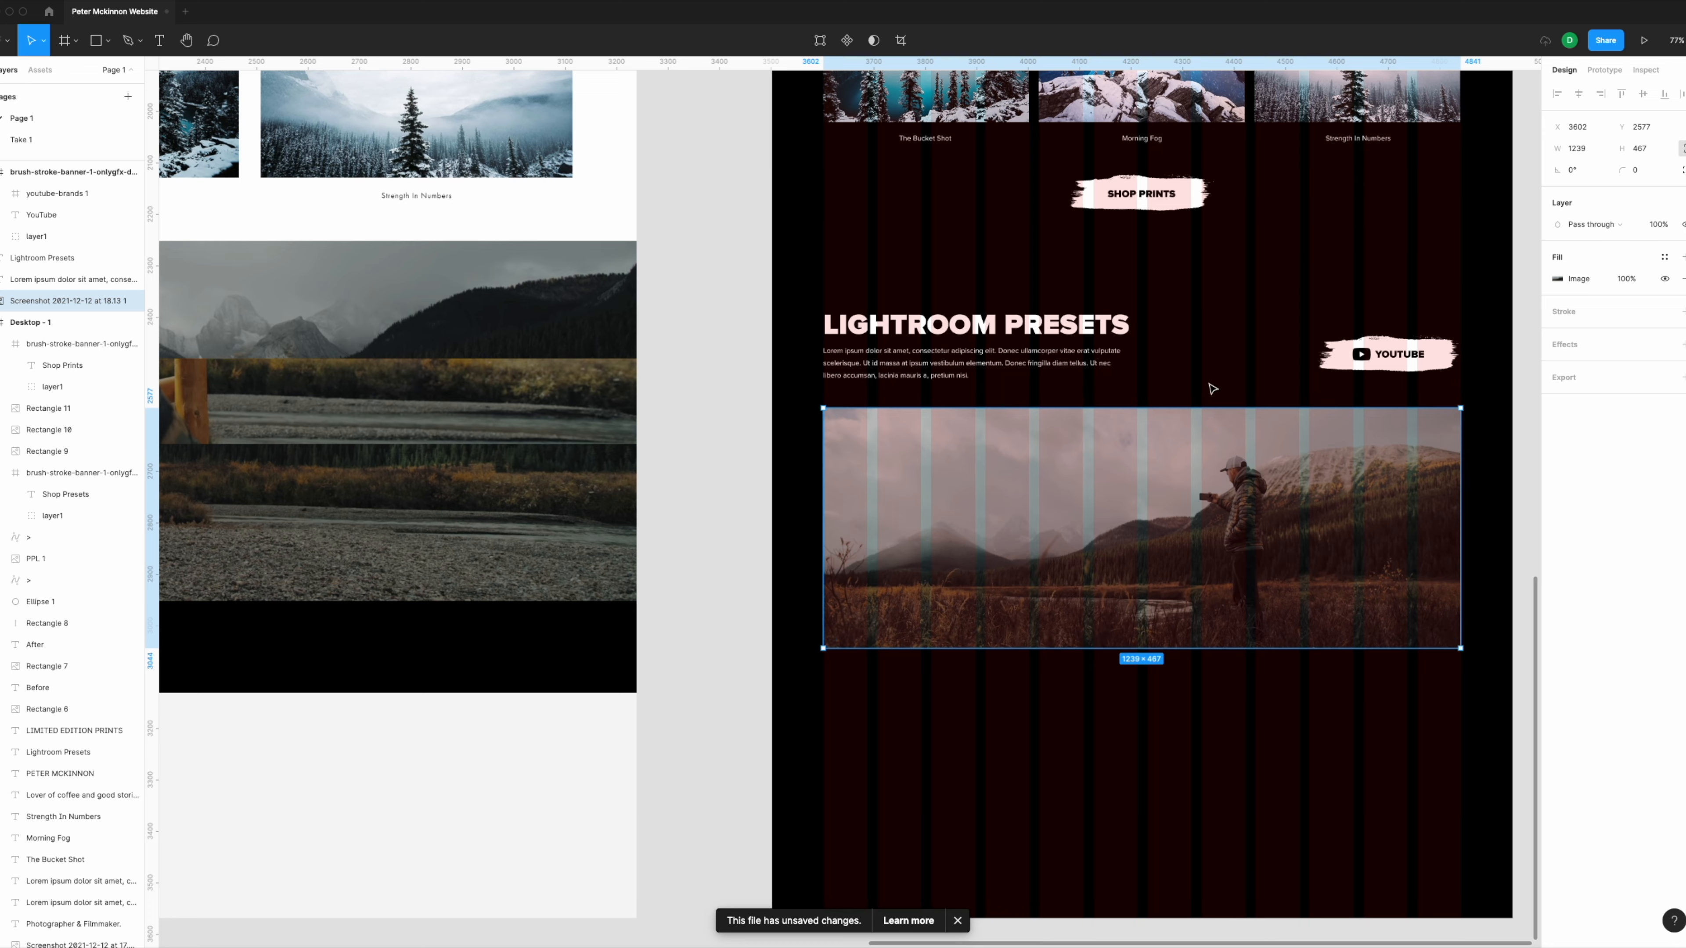
Step: Extend the Desktop - 1 frame downward to a height of about 4891
scroll(1244, 531, "down", 2)
scroll(1244, 531, "down", 5)
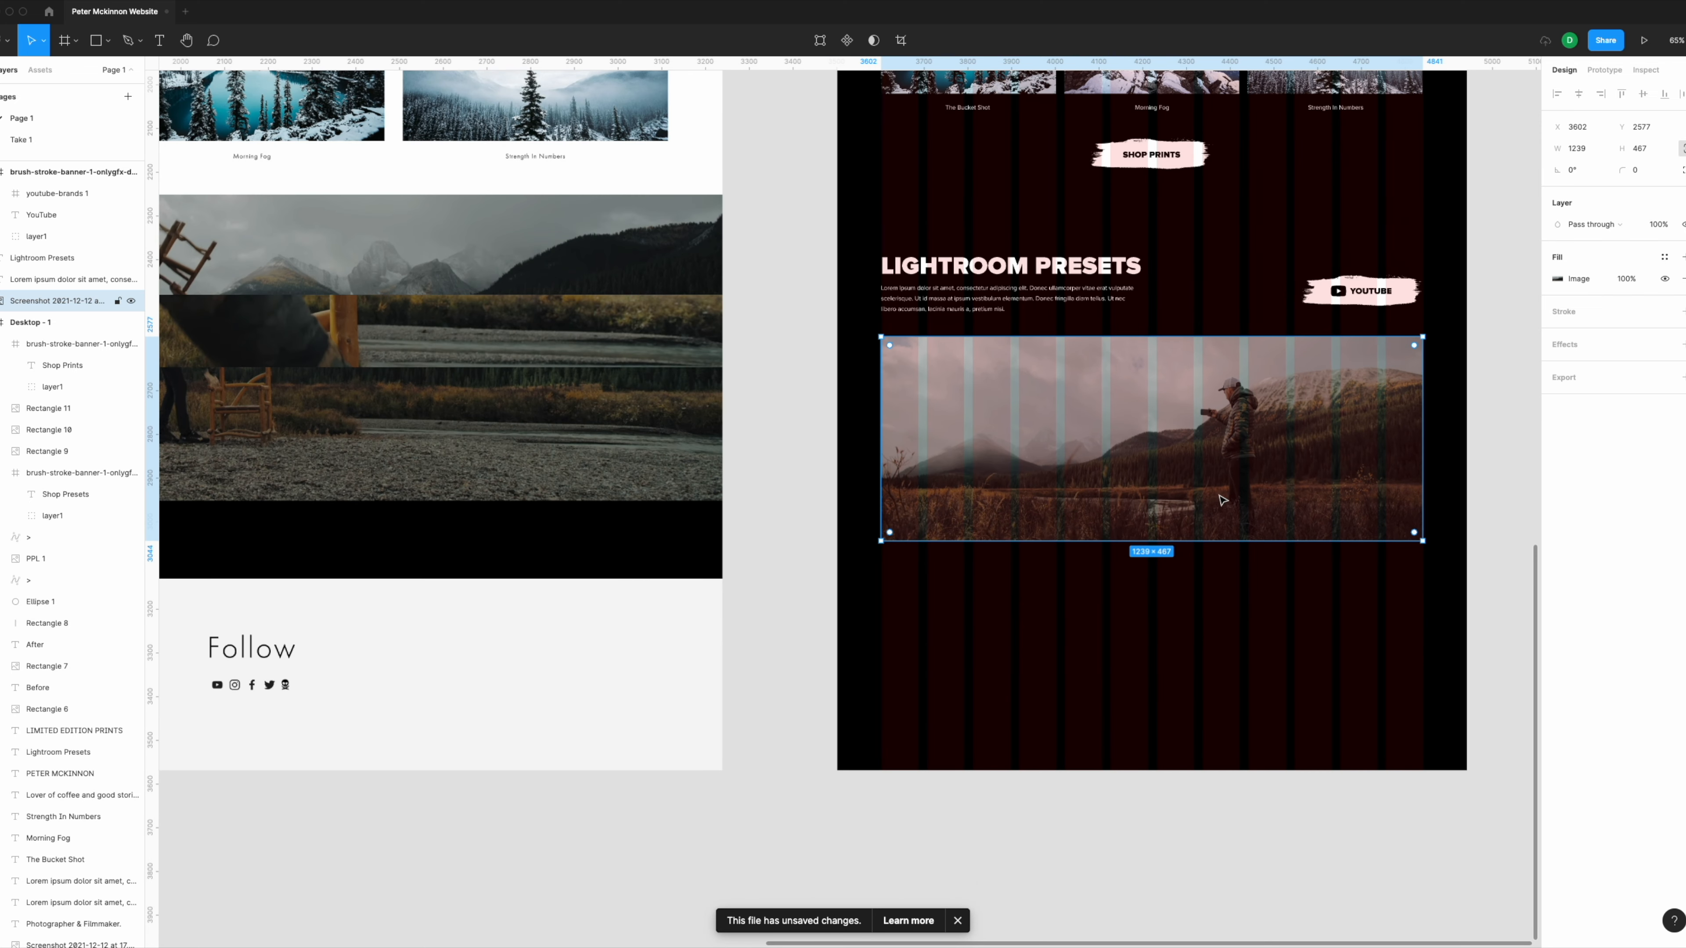
scroll(1244, 531, "right", 2)
scroll(1245, 531, "up", 7)
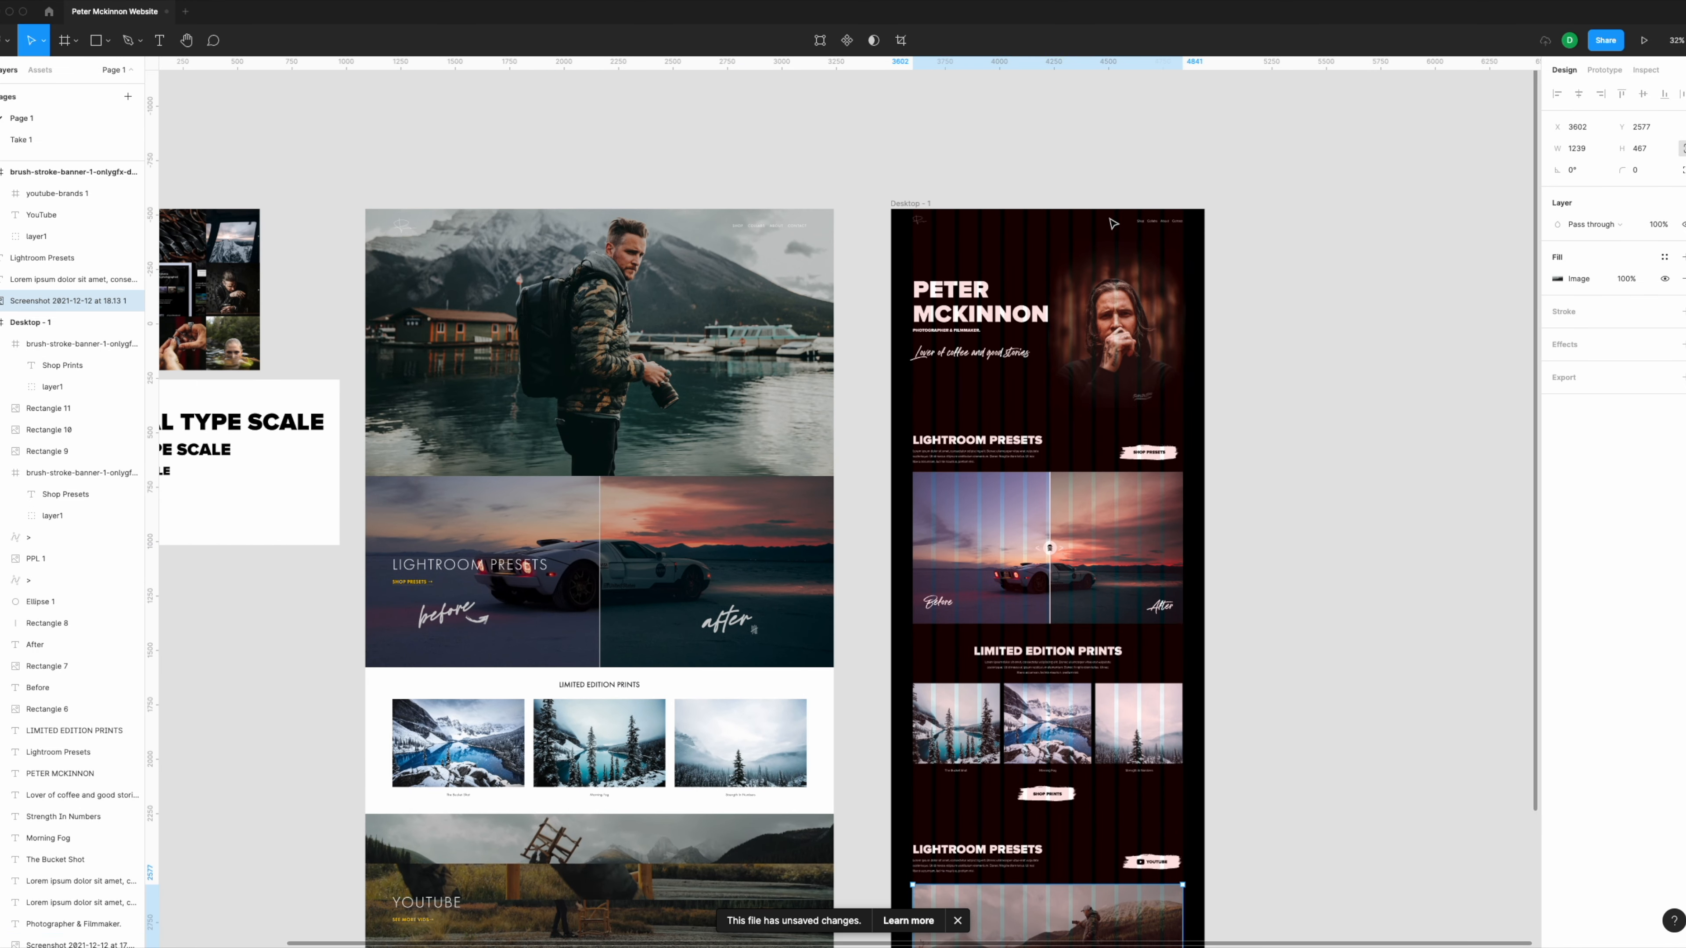
left_click(1113, 224)
scroll(1144, 659, "down", 6)
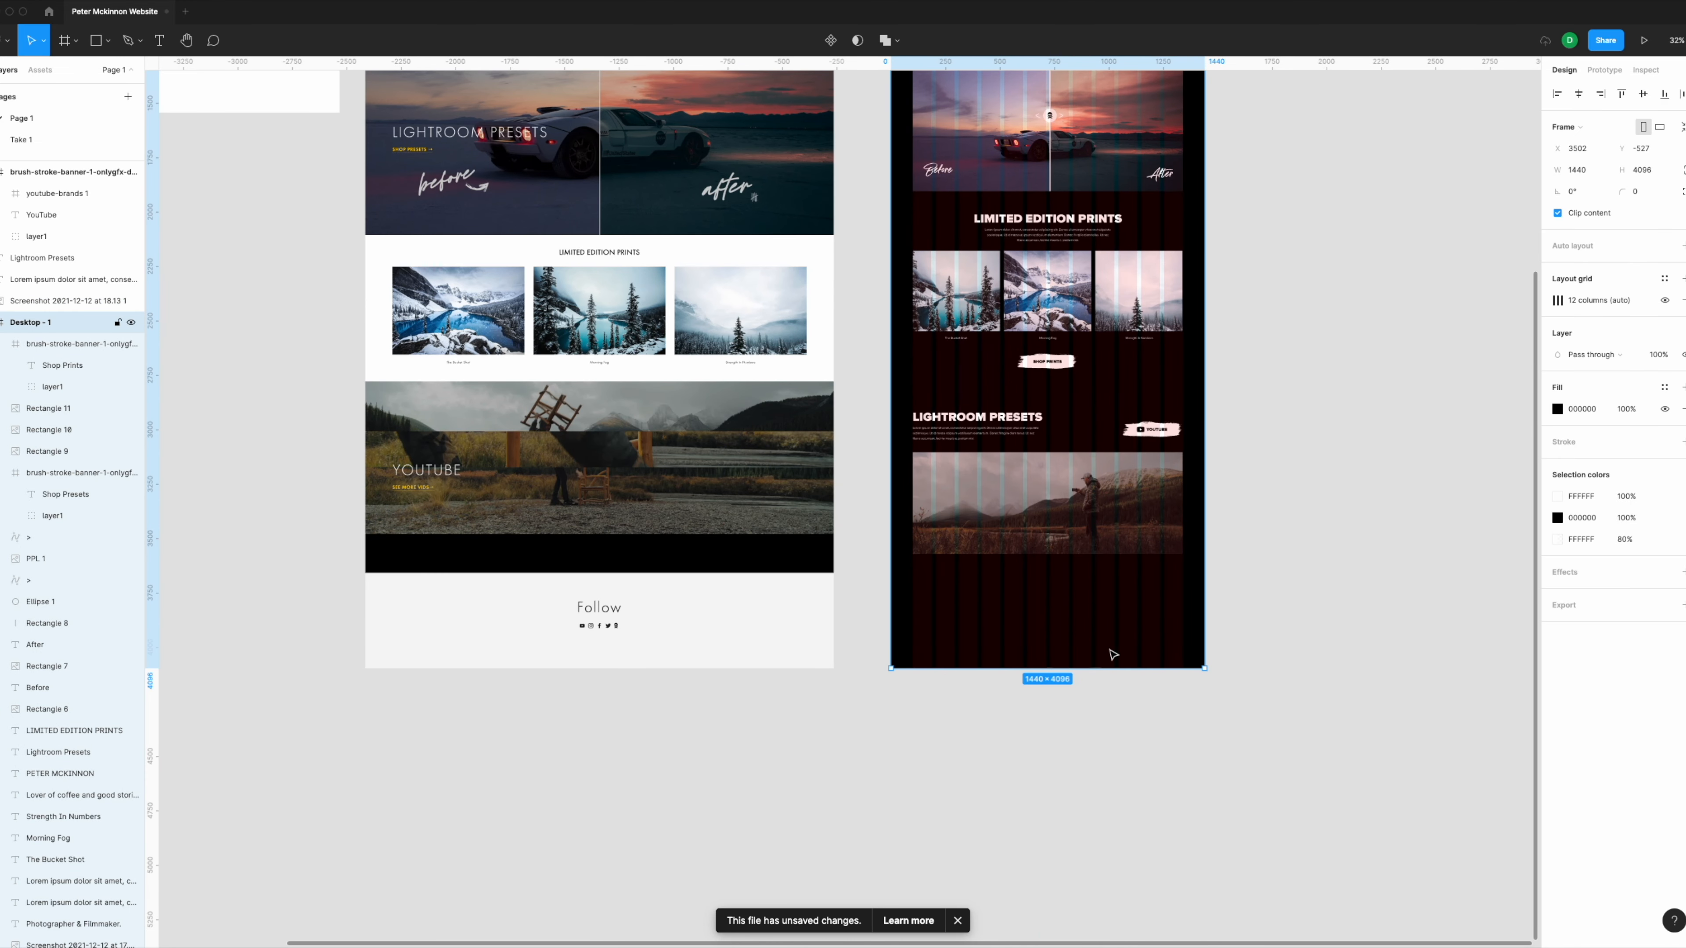
left_click_drag(1105, 666, 1105, 841)
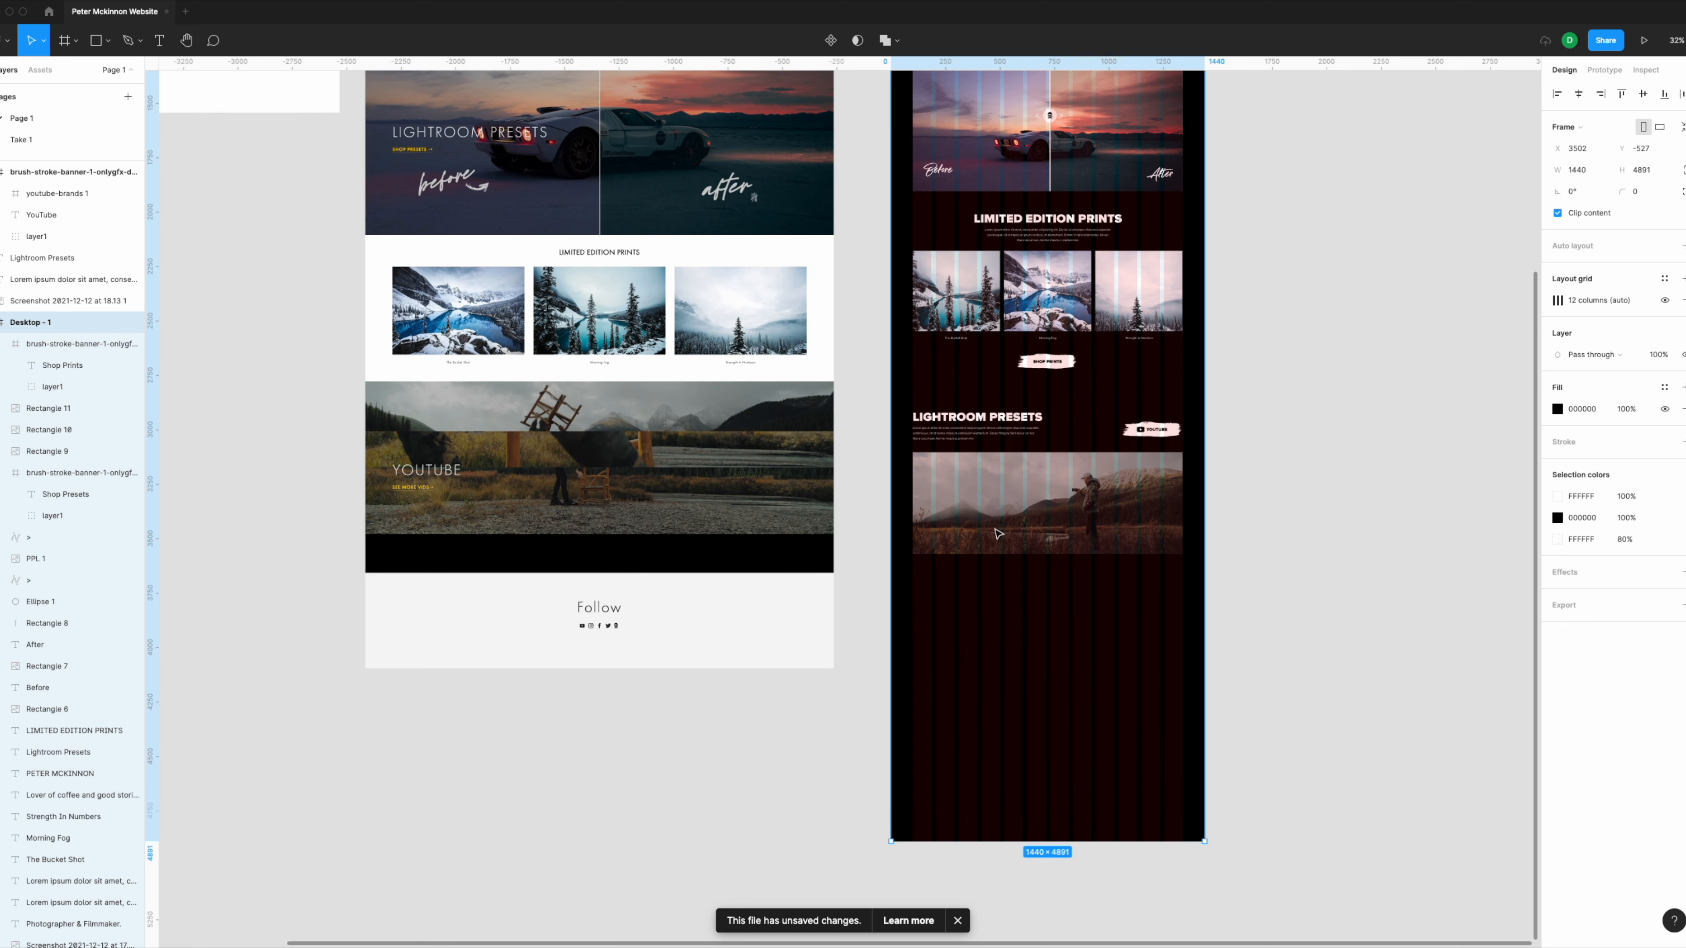
Step: Duplicate the handwritten hero tagline below the landscape photo and change its text to "Follow"
scroll(1107, 324, "up", 5)
scroll(1108, 324, "up", 3)
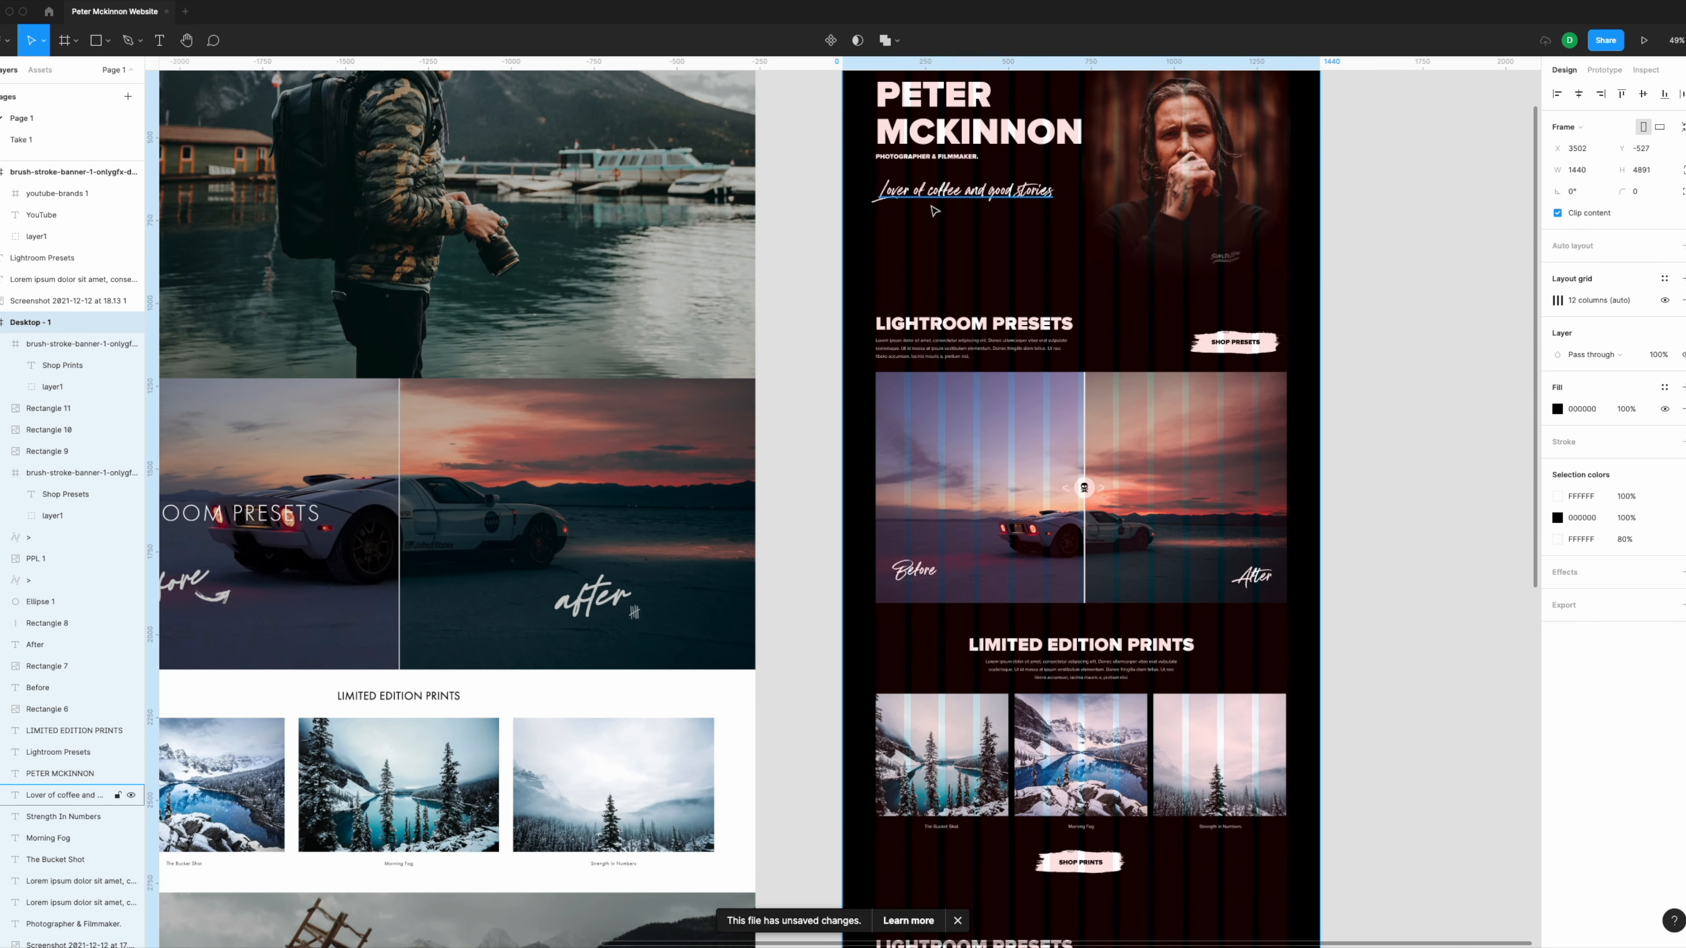
left_click(947, 198)
scroll(947, 198, "down", 10)
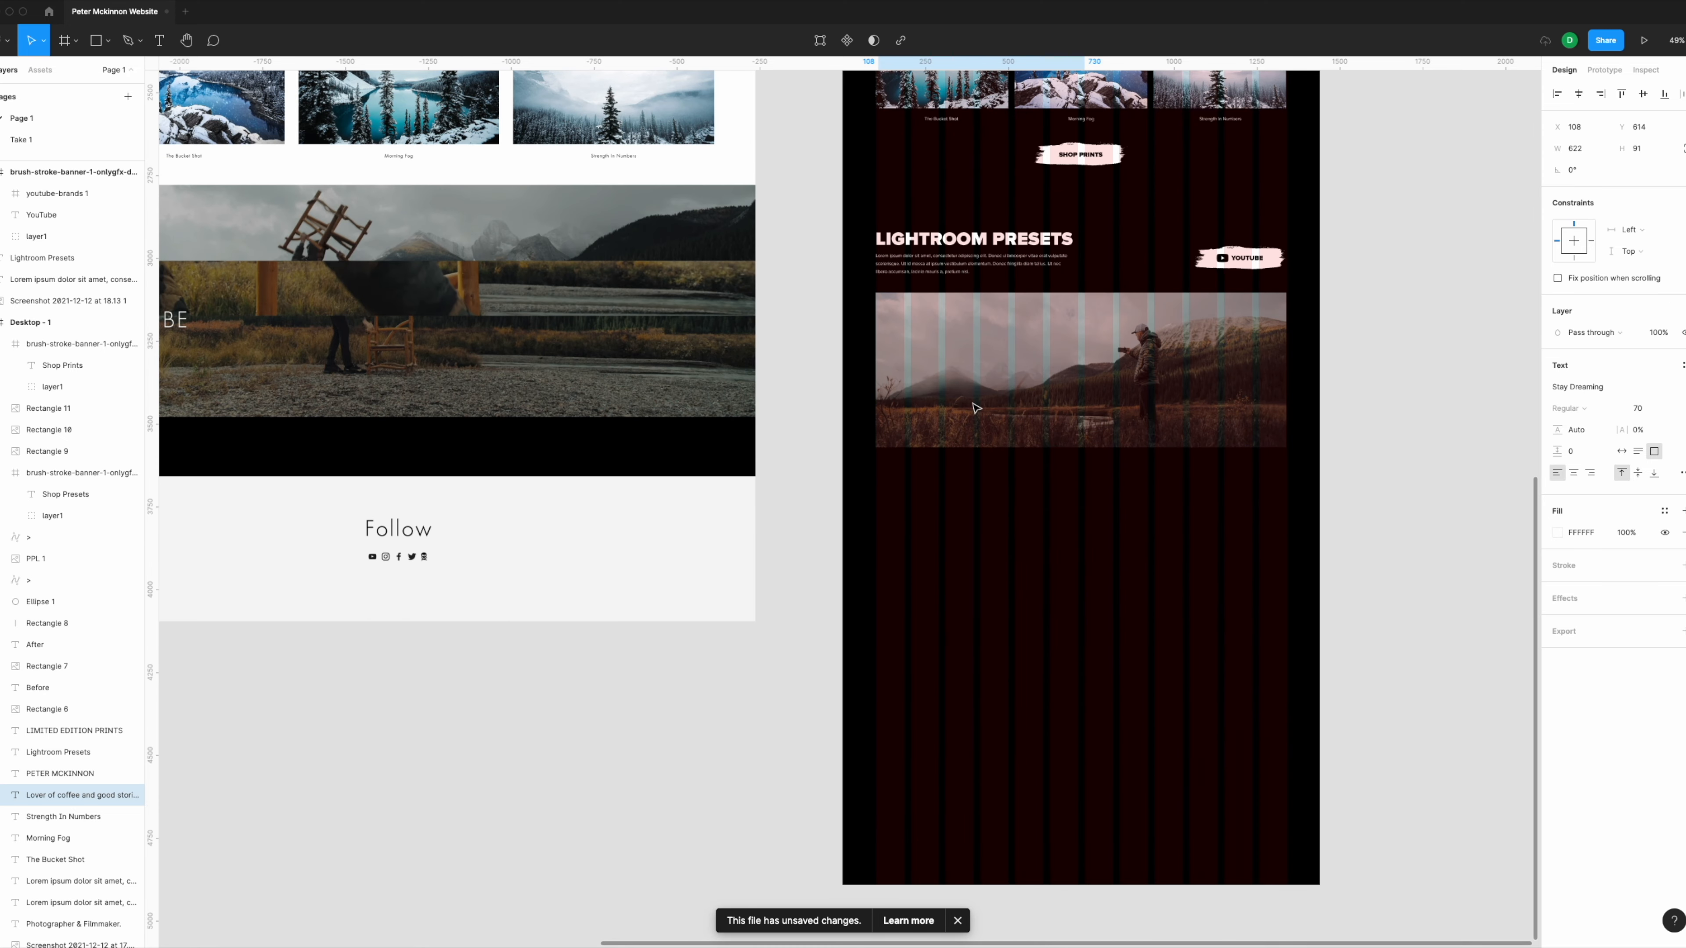
left_click(1050, 516)
key("ctrl+v")
left_click_drag(945, 496, 1156, 492)
double_click(1090, 504)
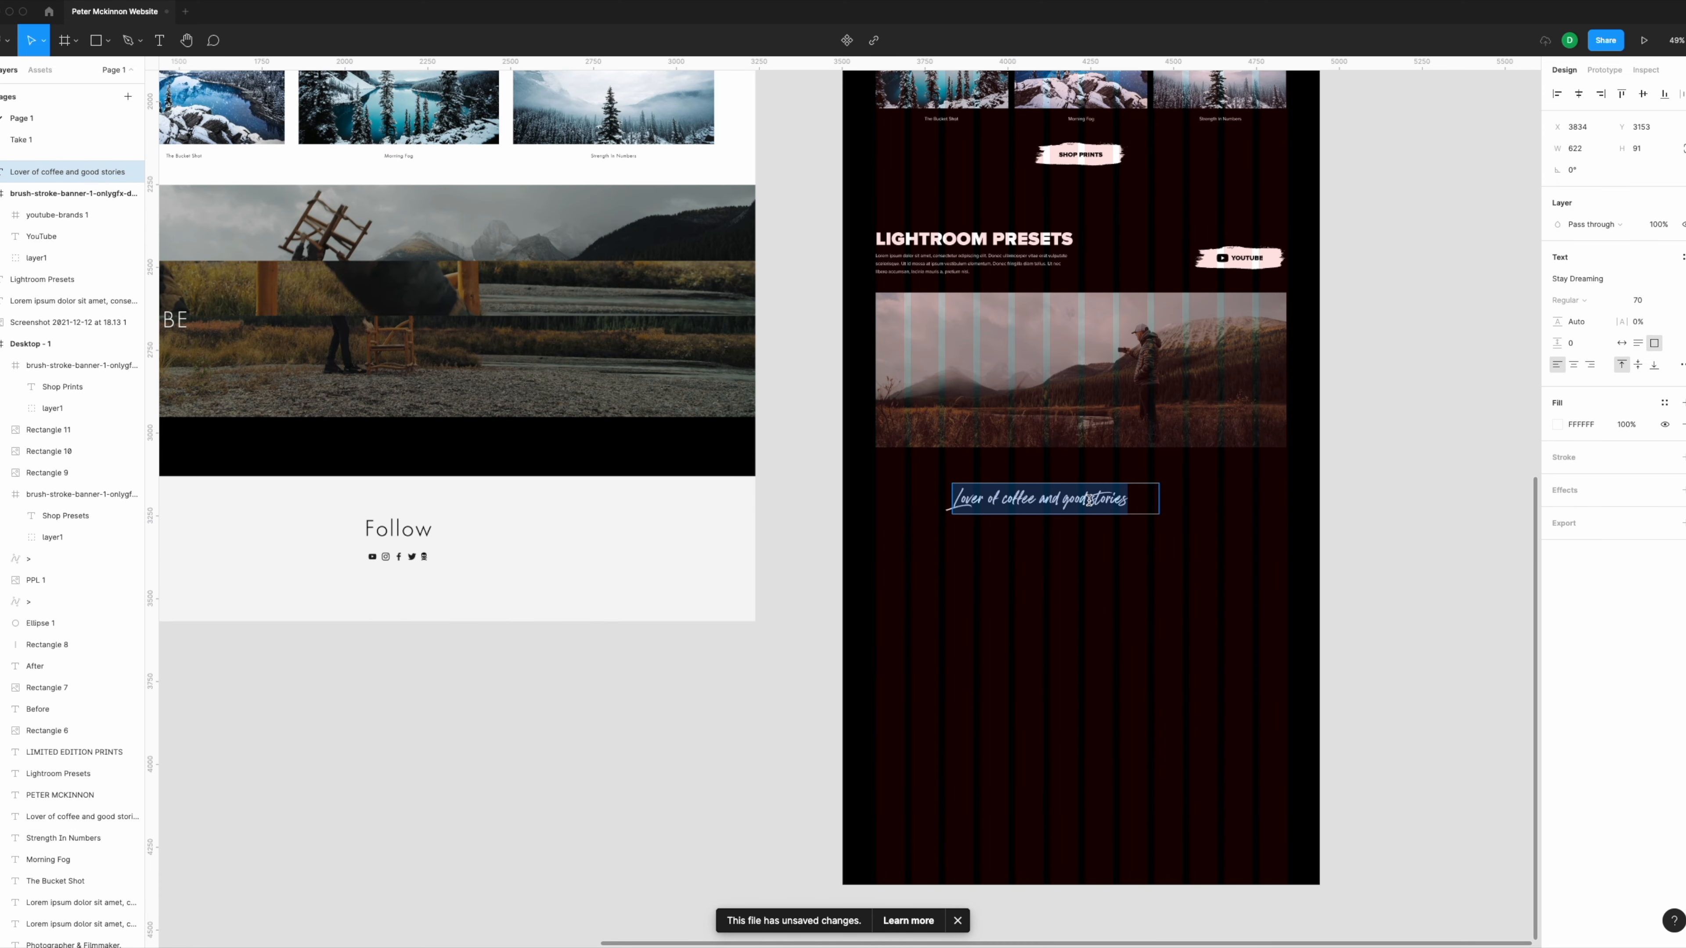
type("Follow")
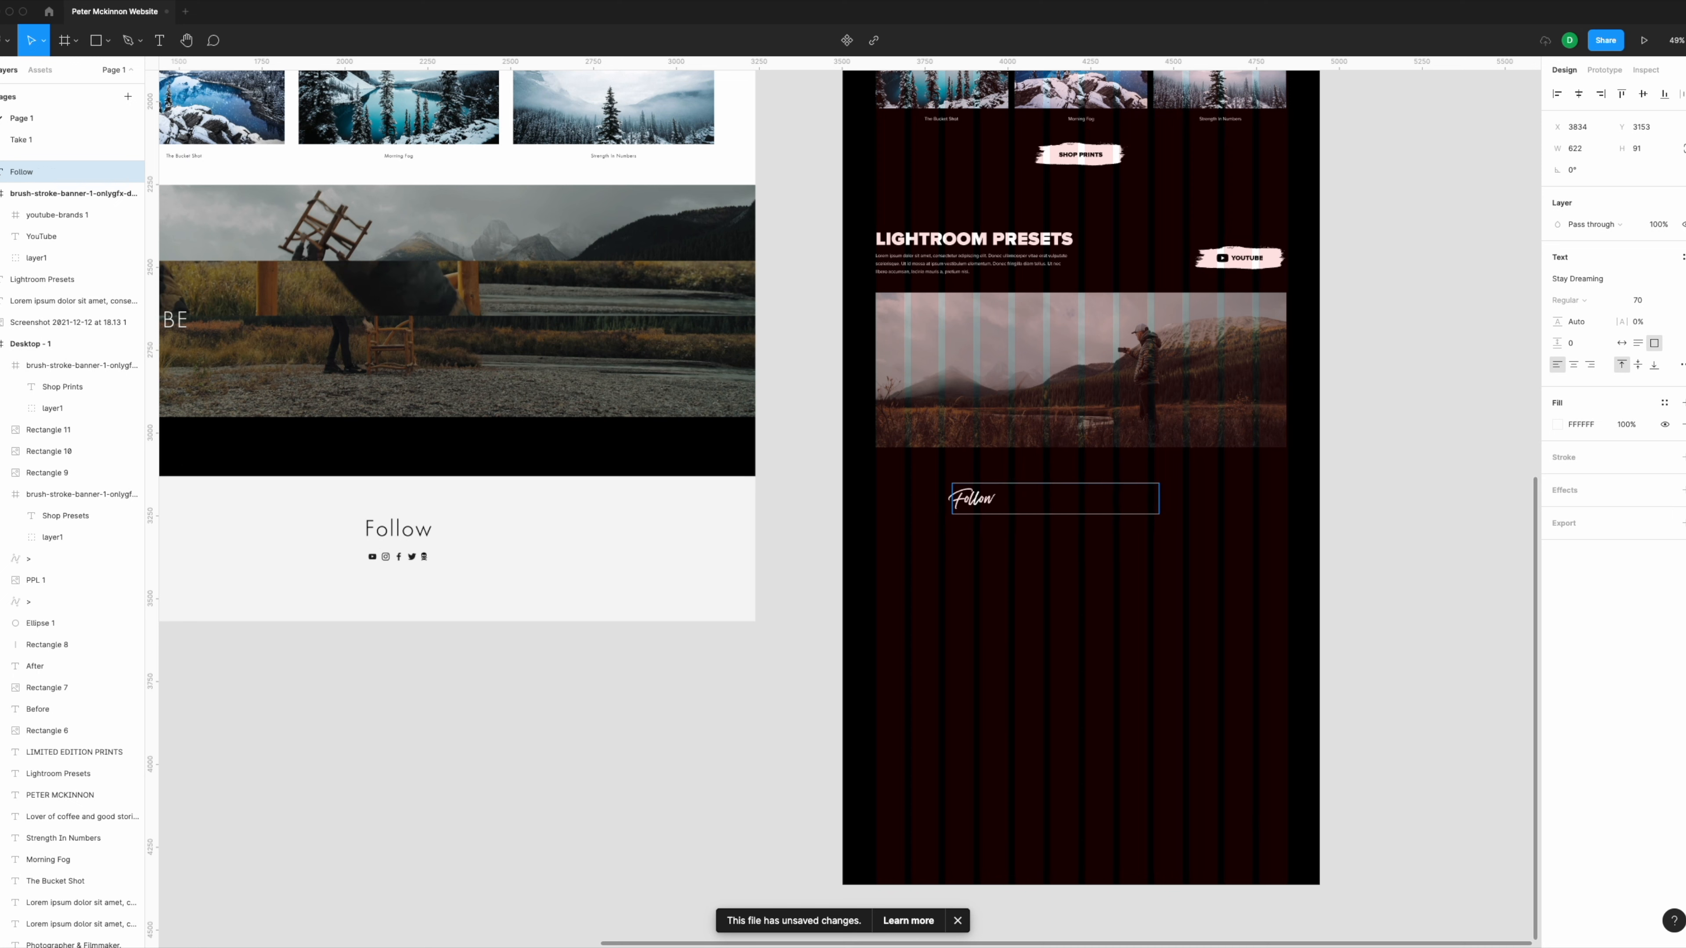
key("Escape")
Step: Centre-align the Follow text and centre its box, about 607 px wide, beneath the photo at X 3921, Y 3149
scroll(1125, 568, "up", 3)
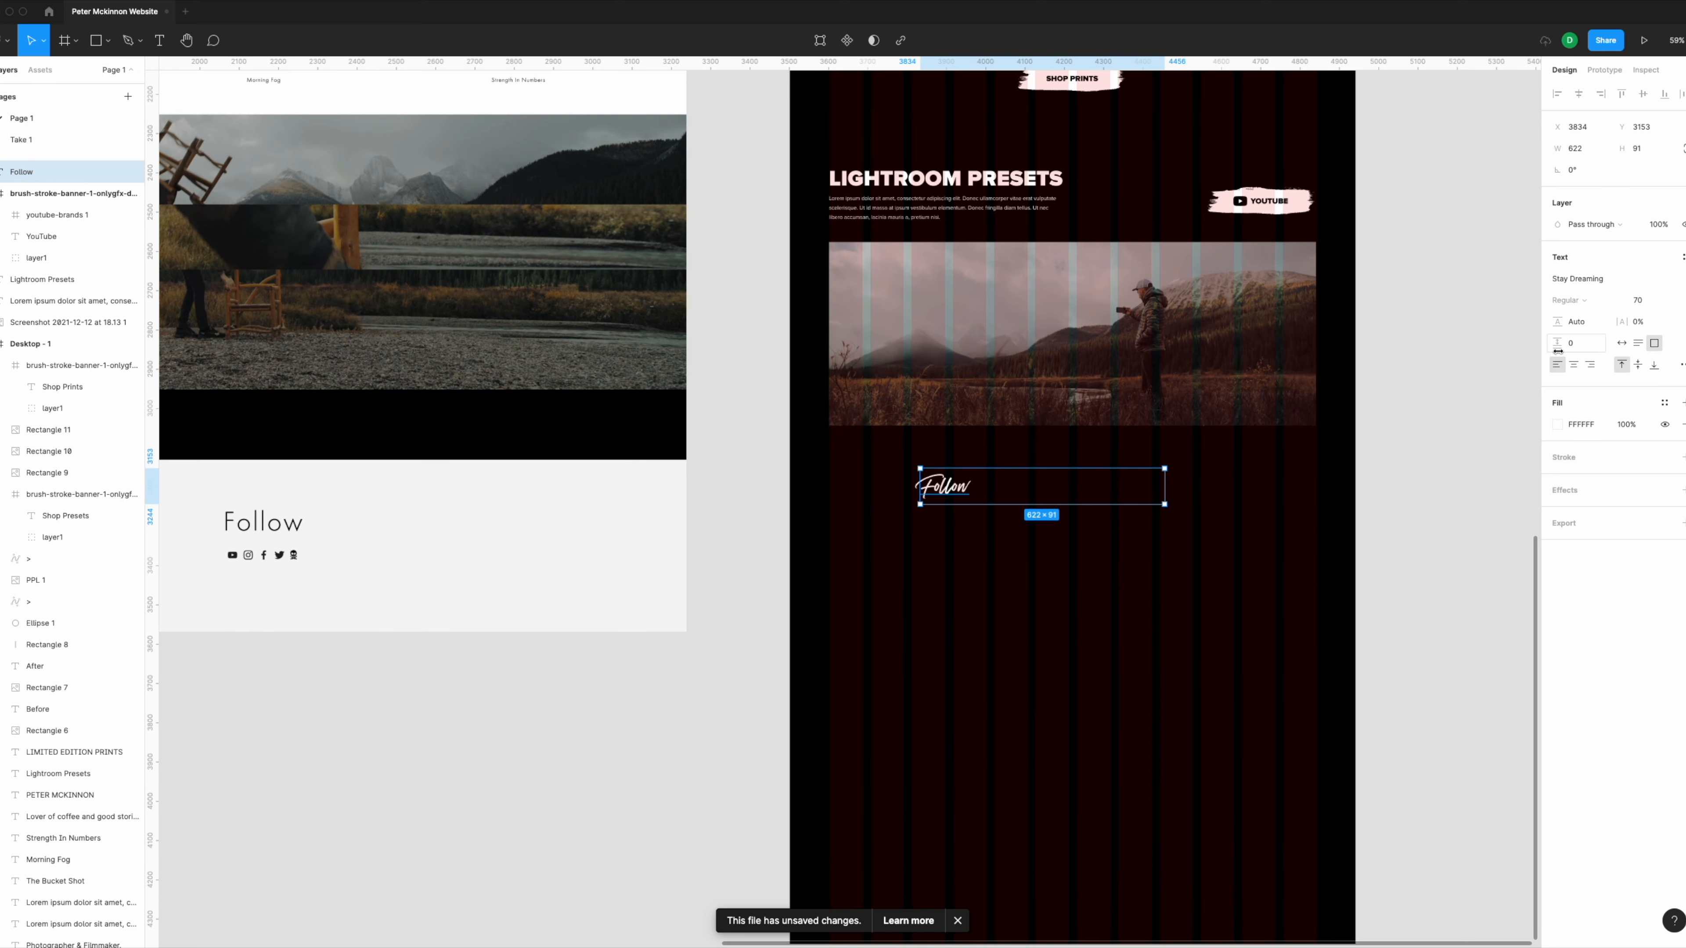
left_click(1573, 365)
left_click_drag(1044, 491, 1090, 495)
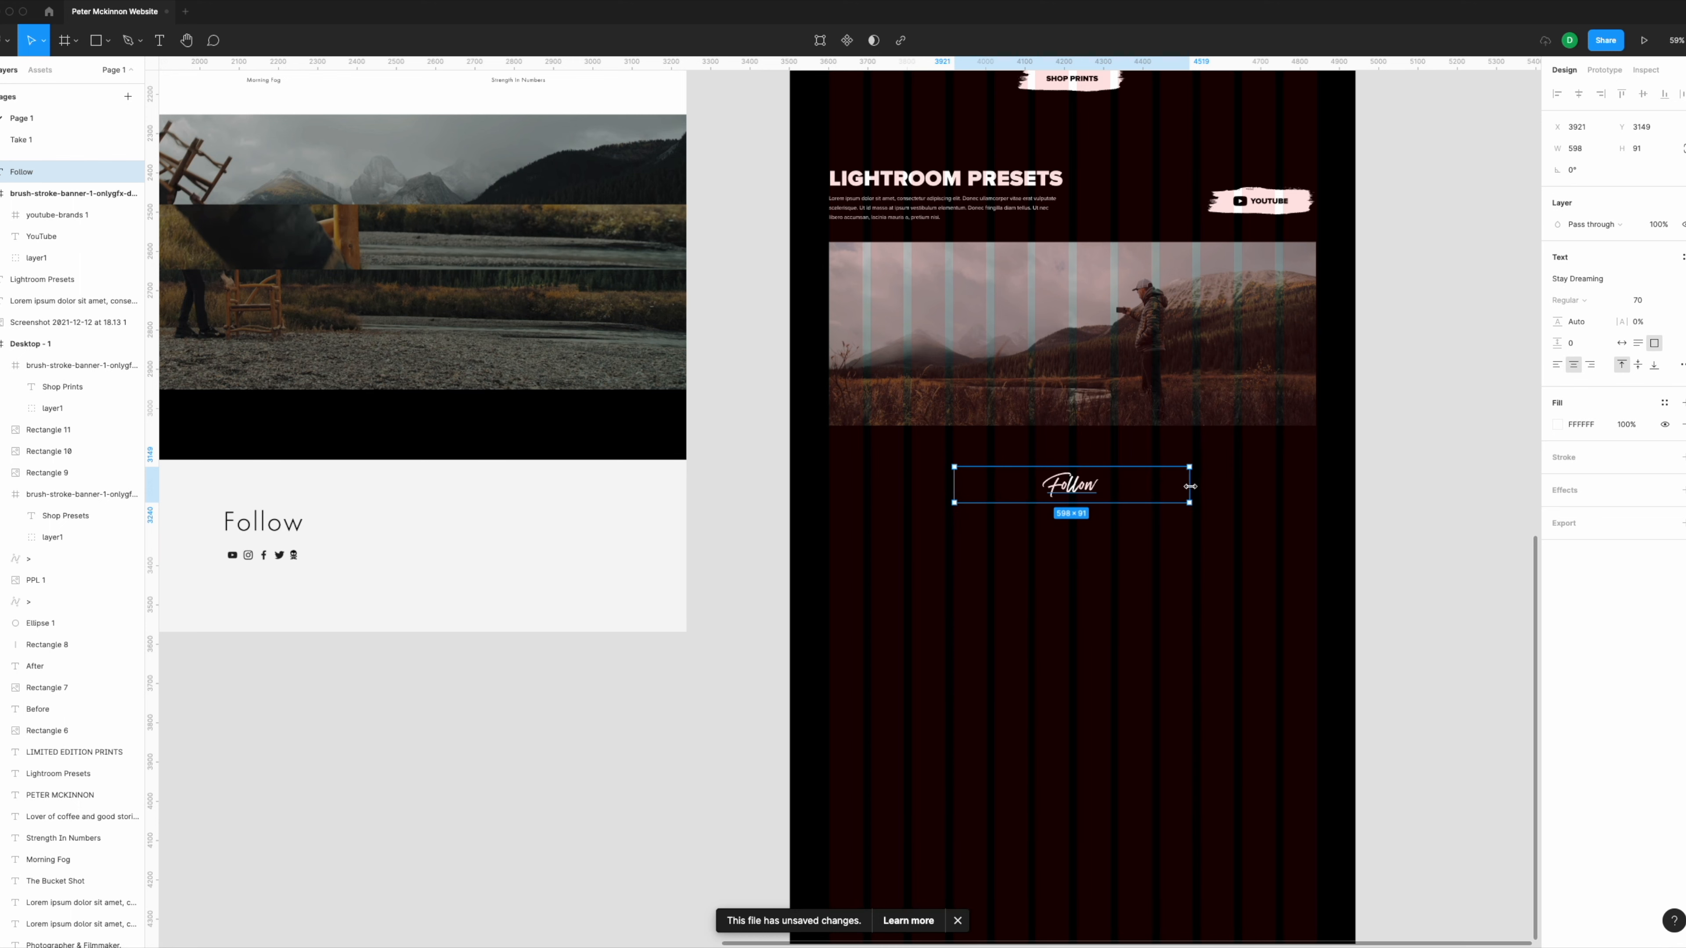
Step: Import the Facebook, Instagram, Twitter, YouTube and skull icons and place them on the empty canvas beside the desktop frame
scroll(1129, 571, "down", 5)
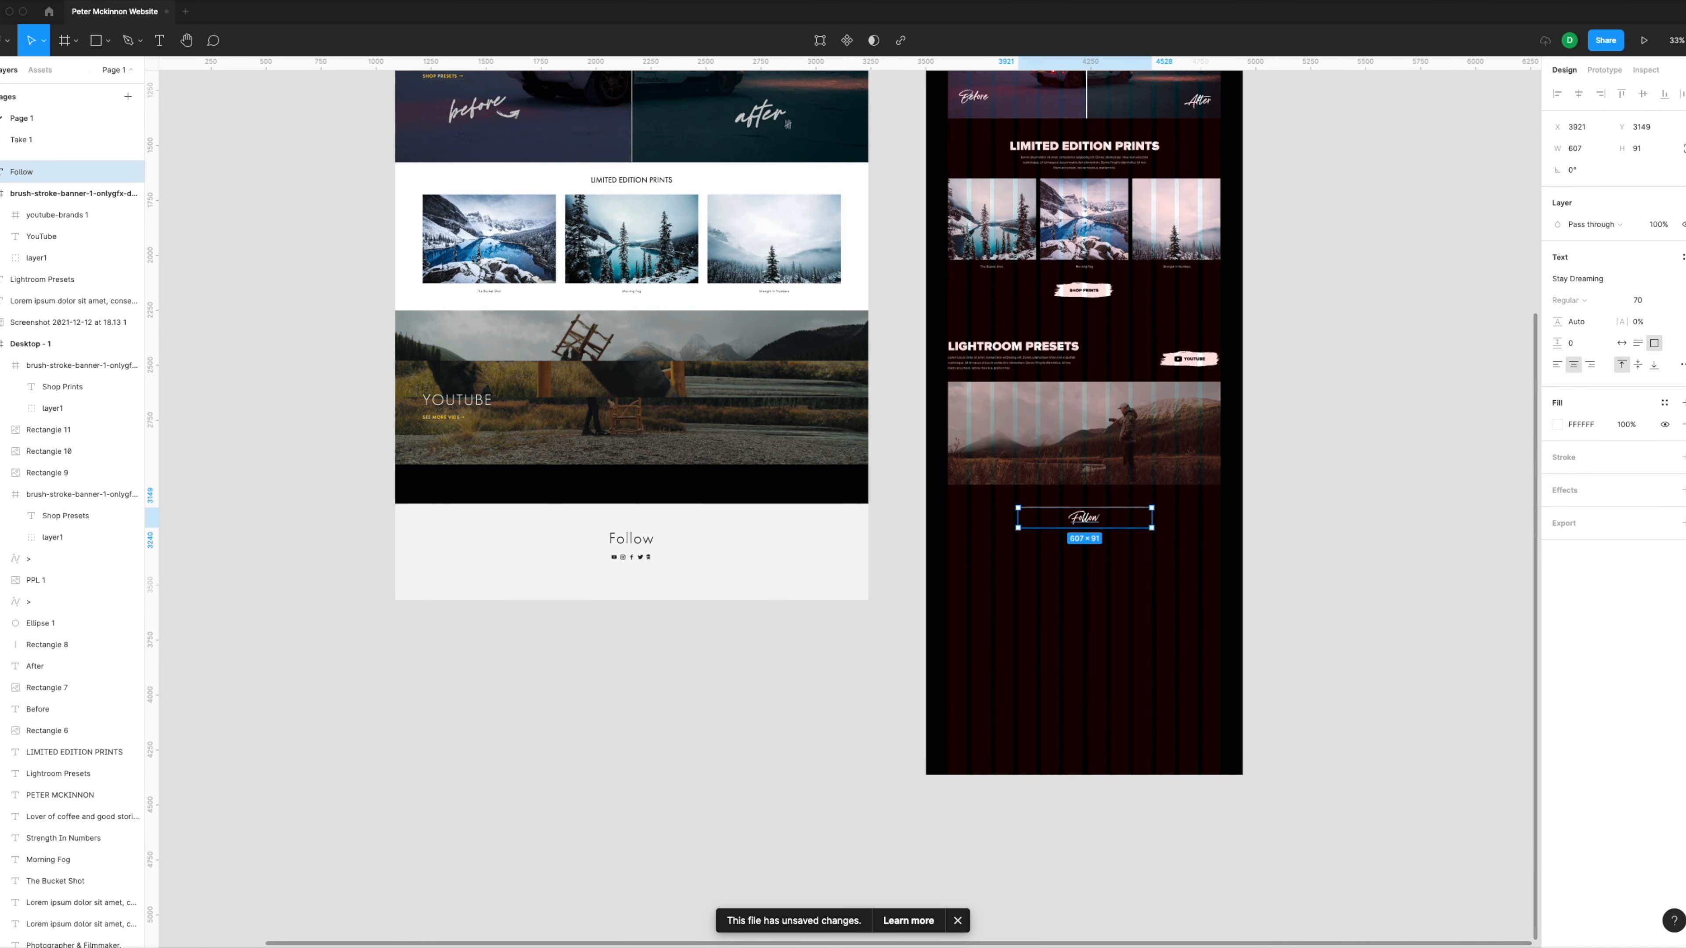
left_click_drag(890, 940, 1107, 619)
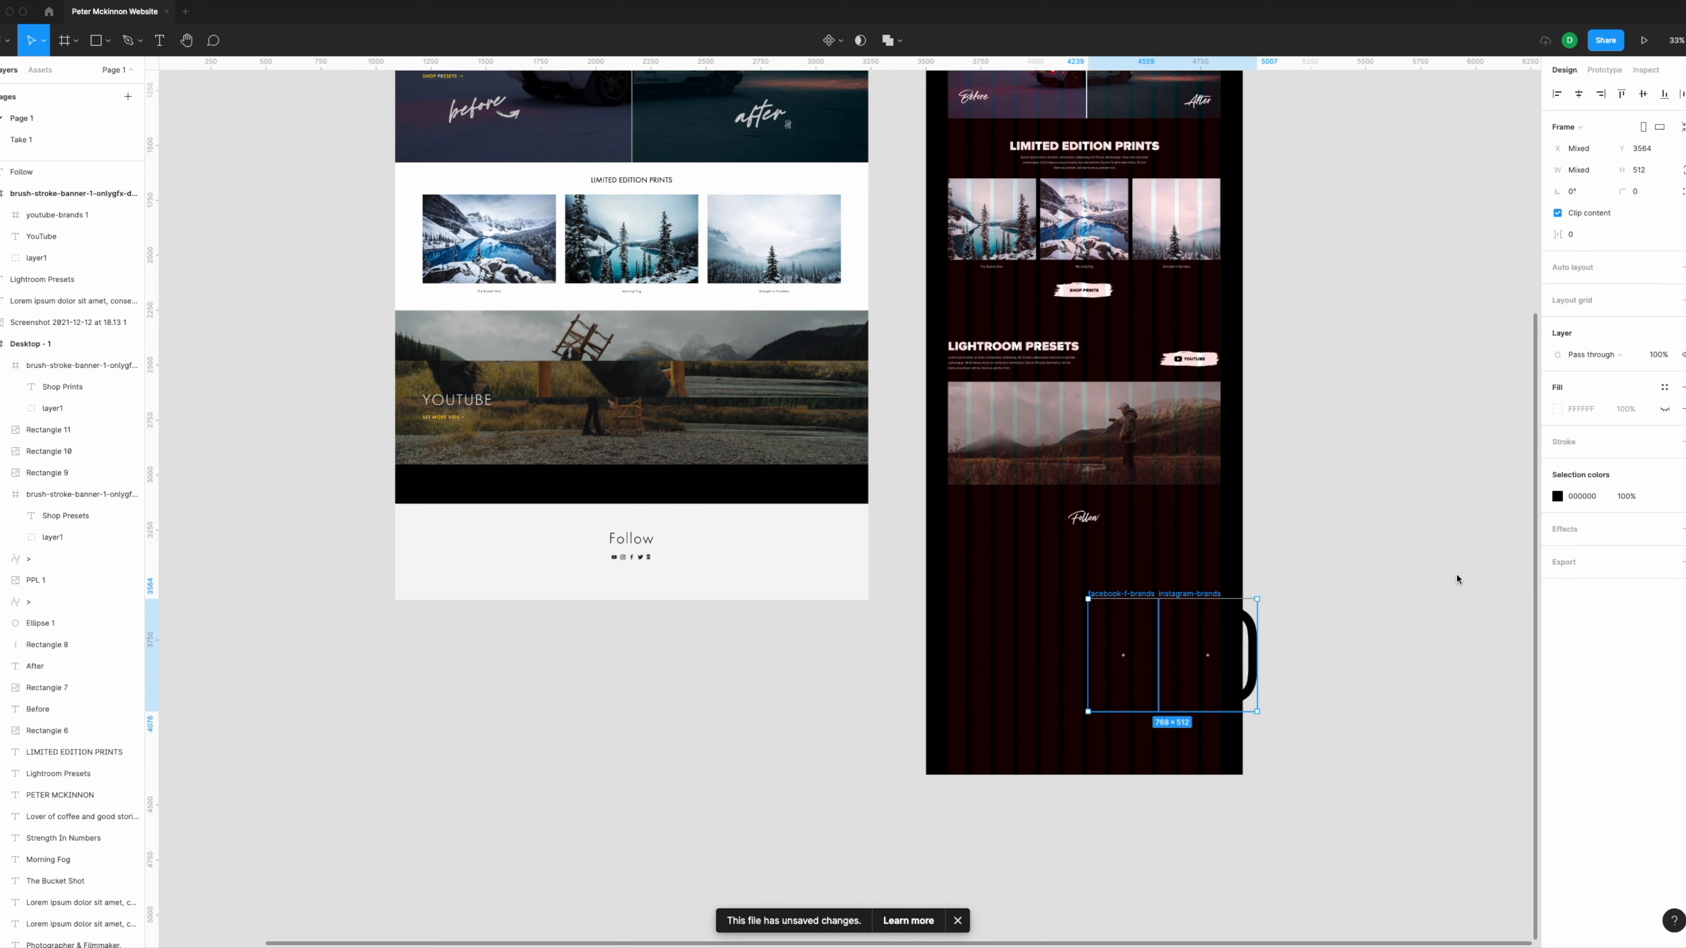
left_click_drag(1185, 590, 1366, 540)
left_click_drag(995, 939, 1510, 569)
scroll(1510, 569, "right", 6)
left_click_drag(996, 939, 1286, 527)
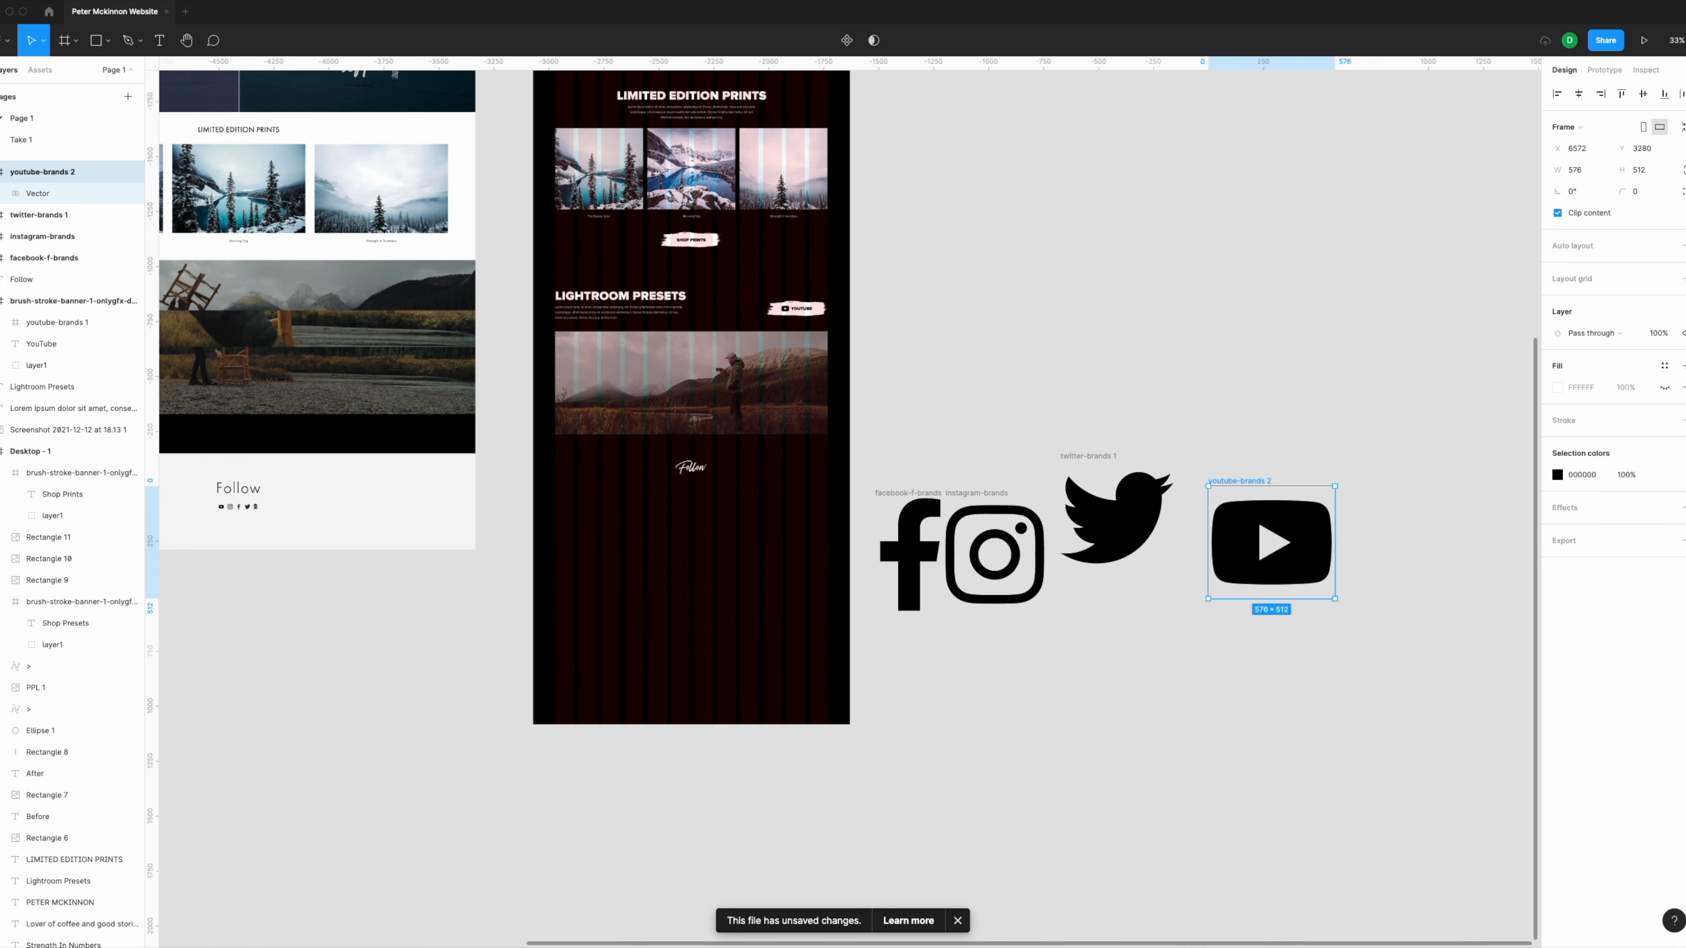
left_click_drag(995, 939, 1420, 537)
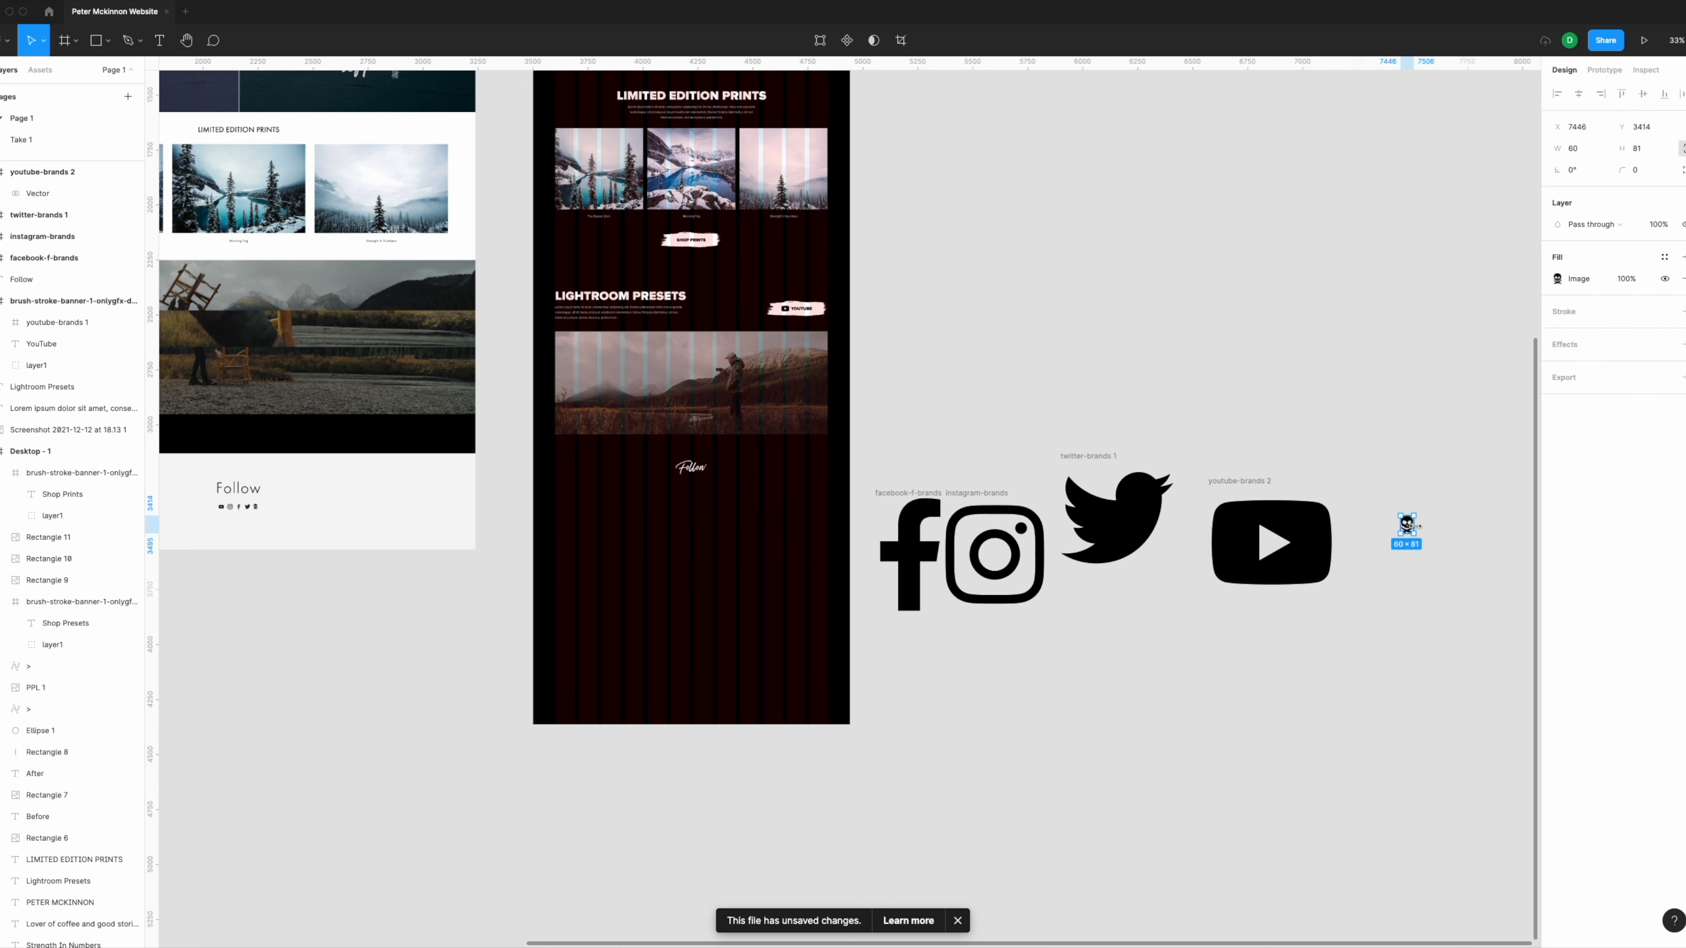
Step: Set the height of the Facebook, Instagram, Twitter and YouTube icons to 24 px together, keeping their proportions
scroll(1419, 534, "up", 5)
scroll(1304, 521, "down", 2)
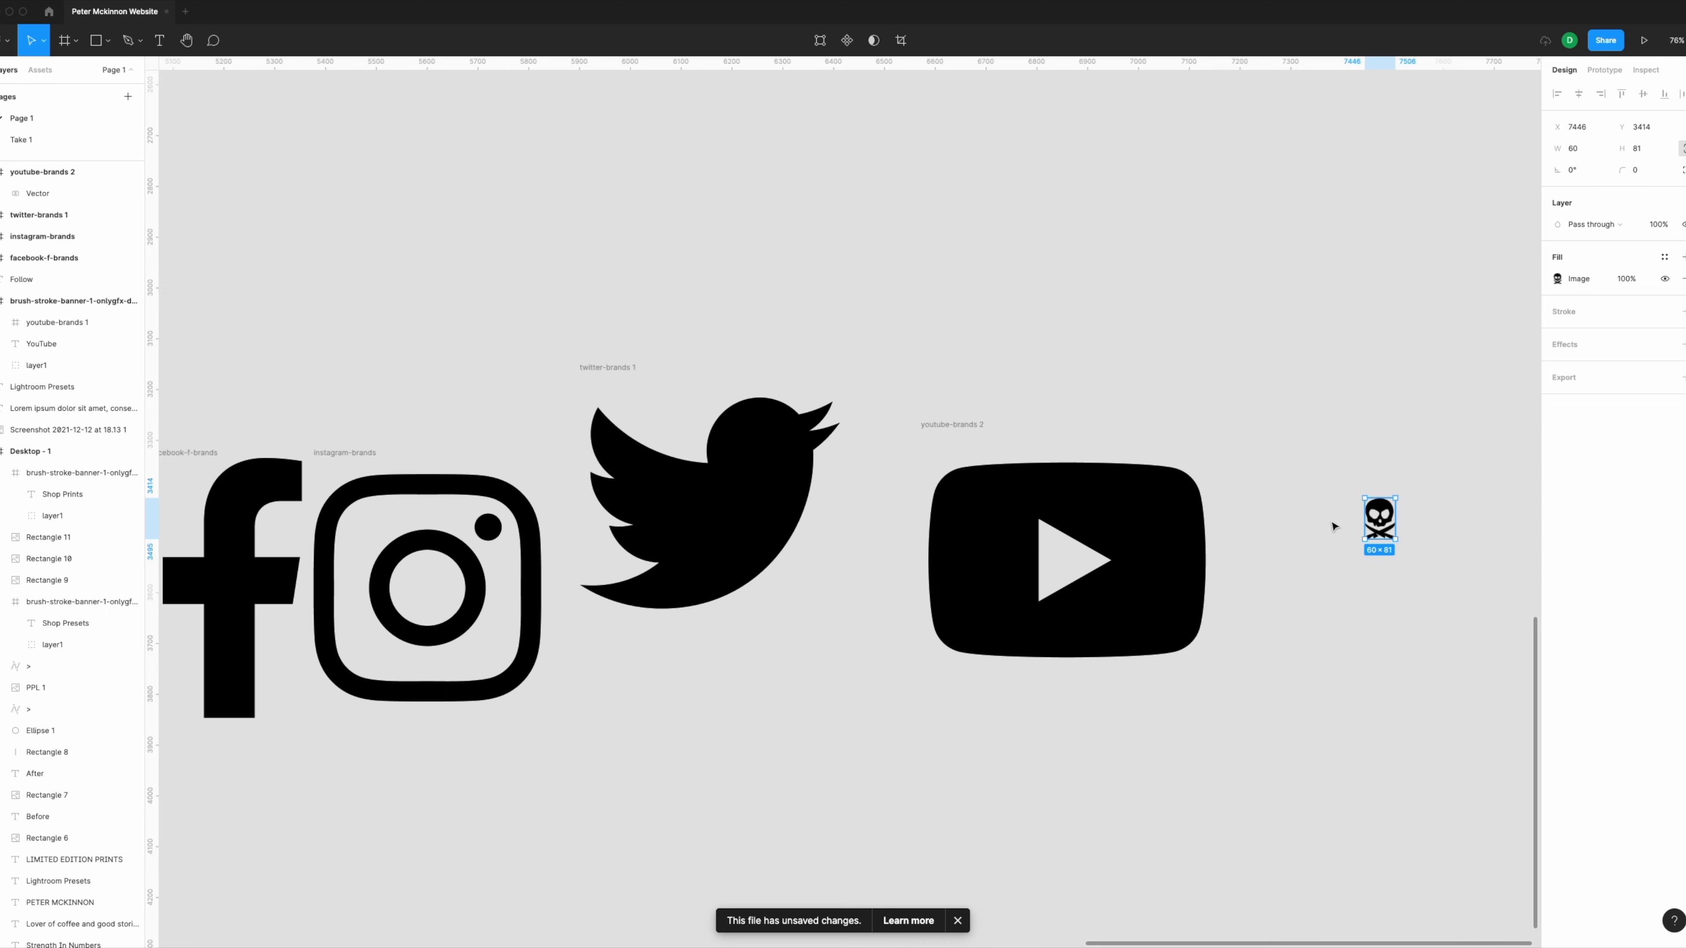
scroll(1334, 525, "down", 4)
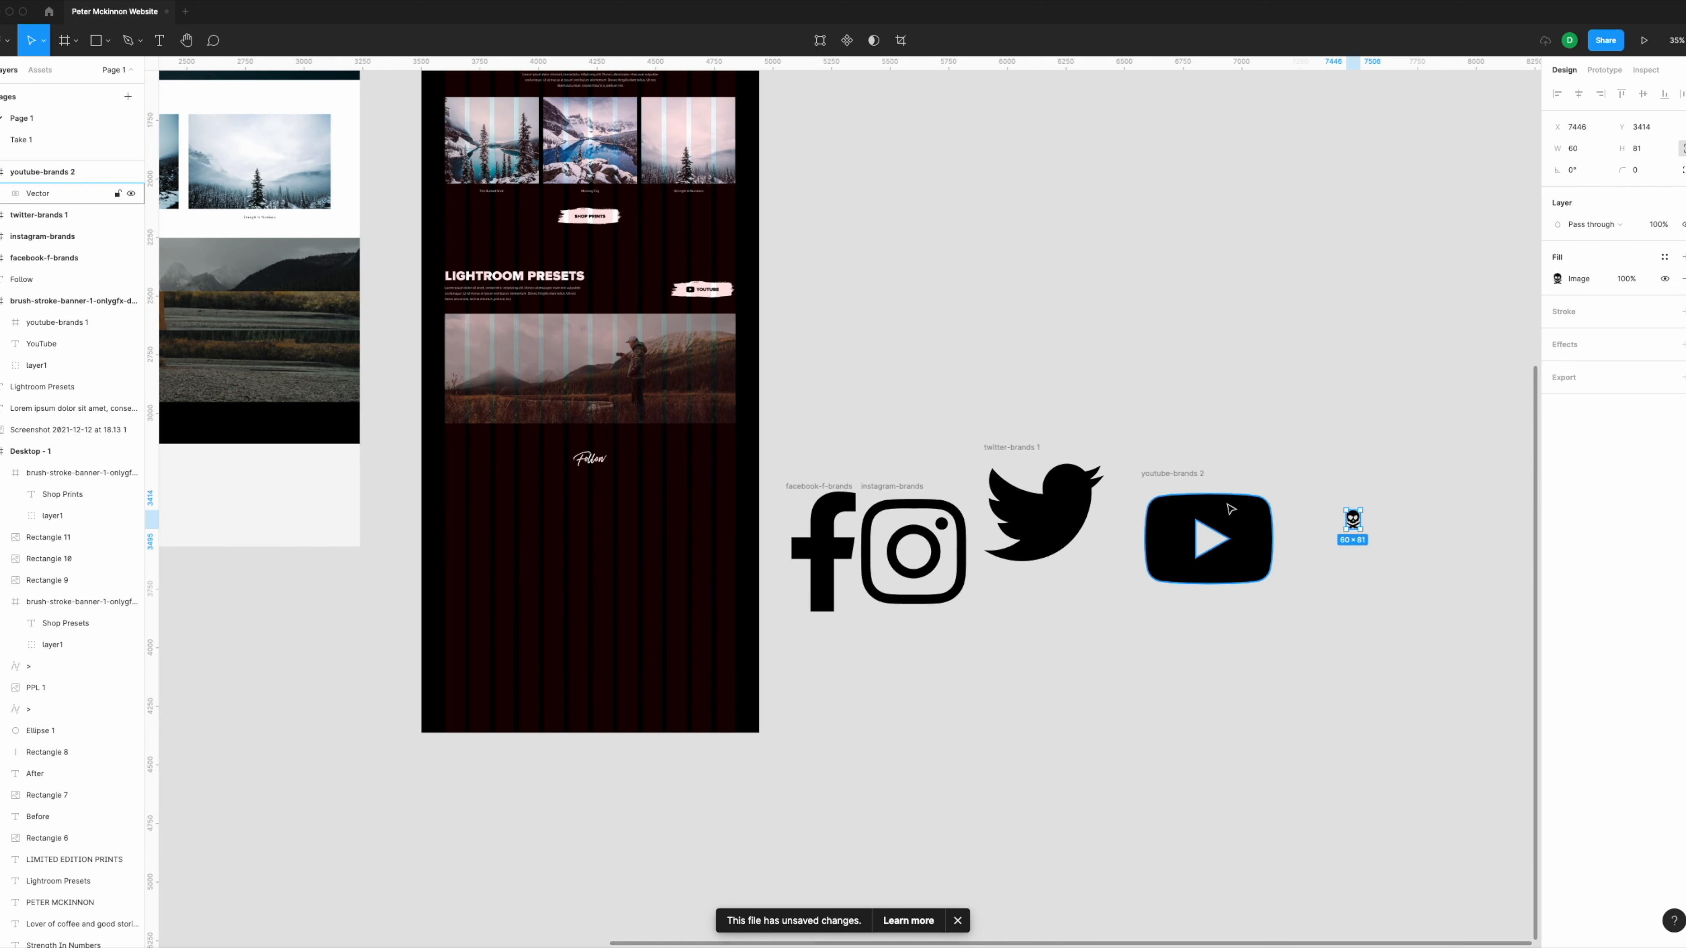
scroll(1221, 505, "up", 1)
left_click(757, 497)
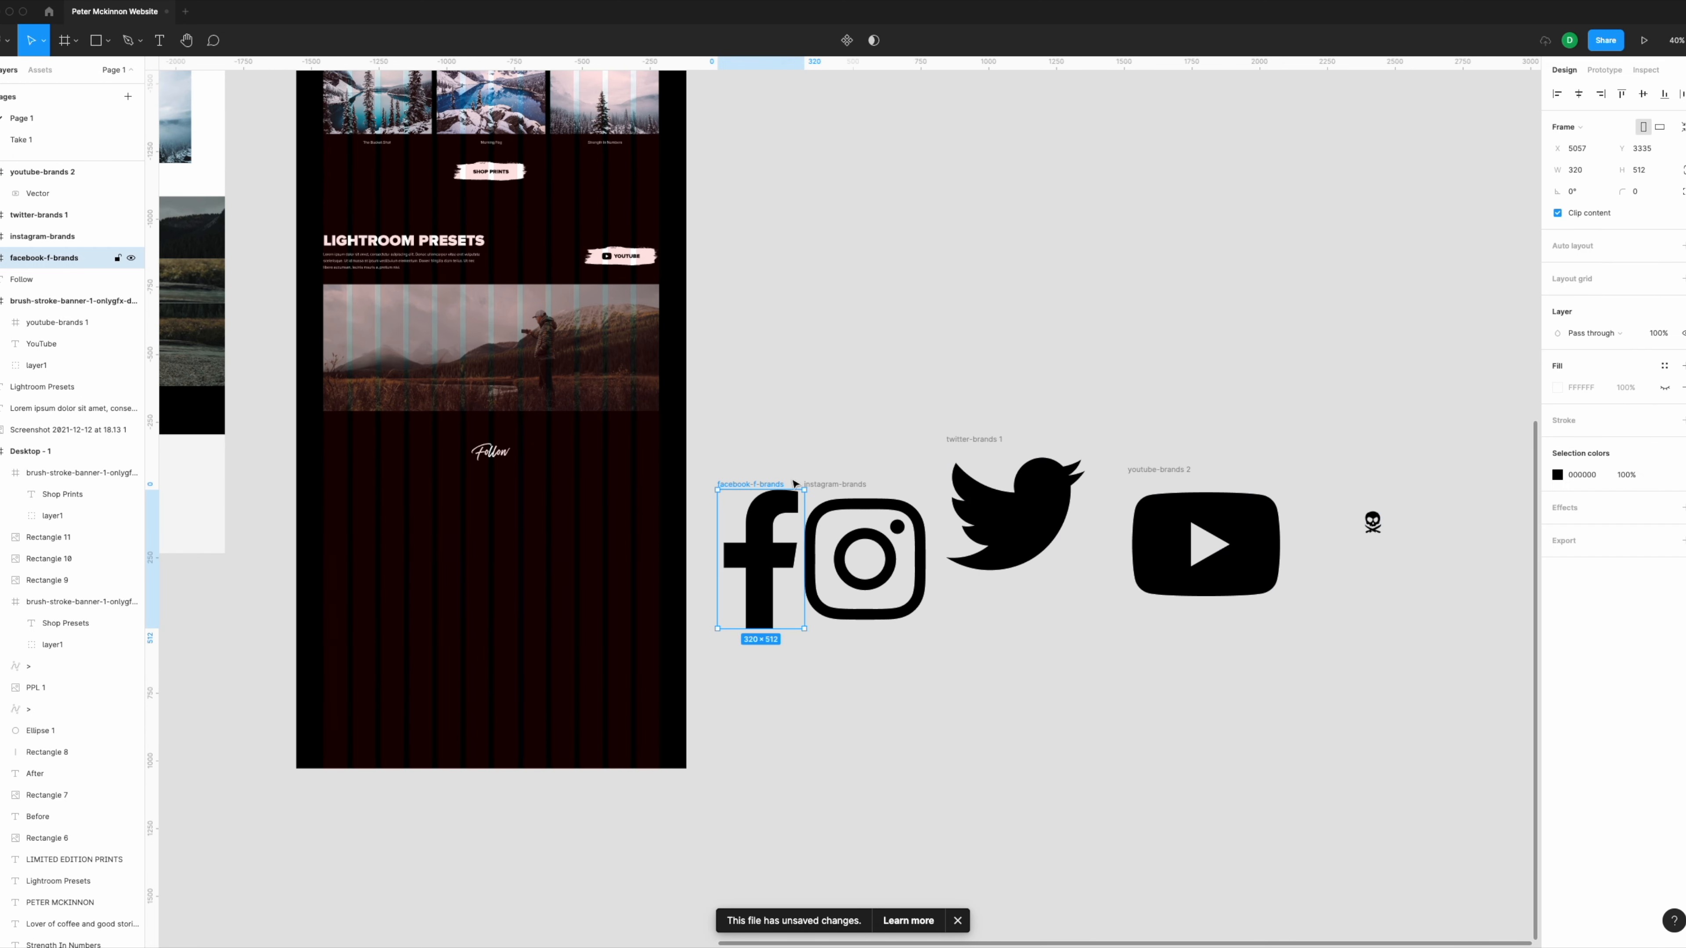
left_click(854, 490, "shift")
left_click(949, 458, "shift")
left_click(1158, 472, "shift")
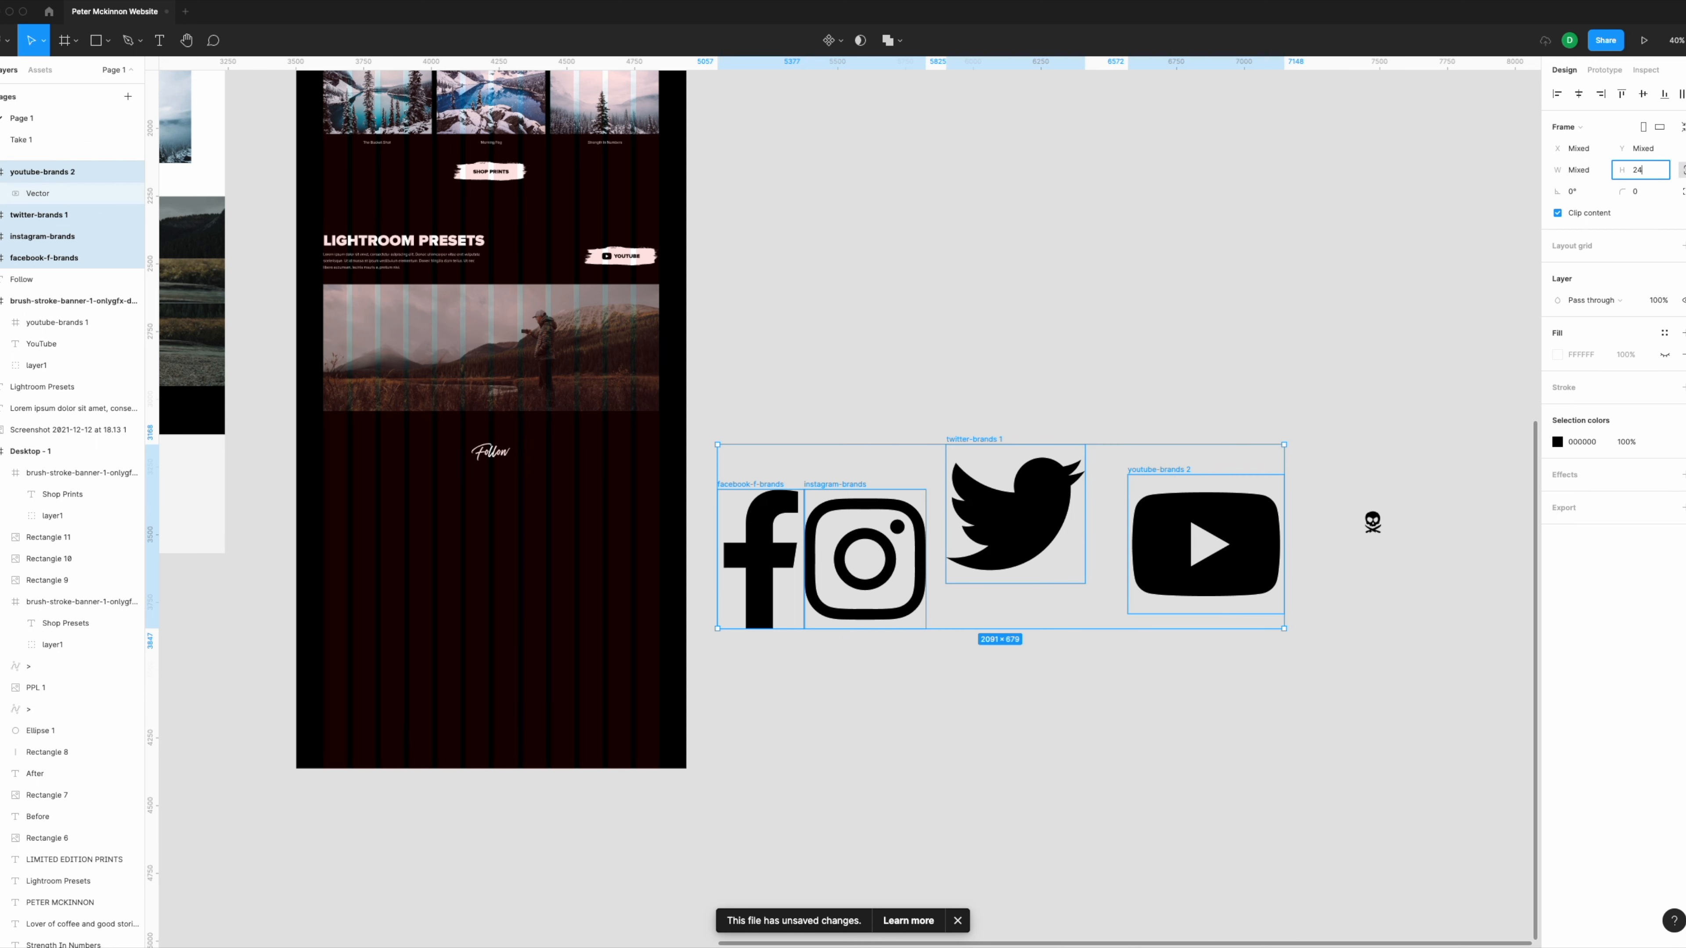
key("Return")
scroll(1031, 422, "up", 5)
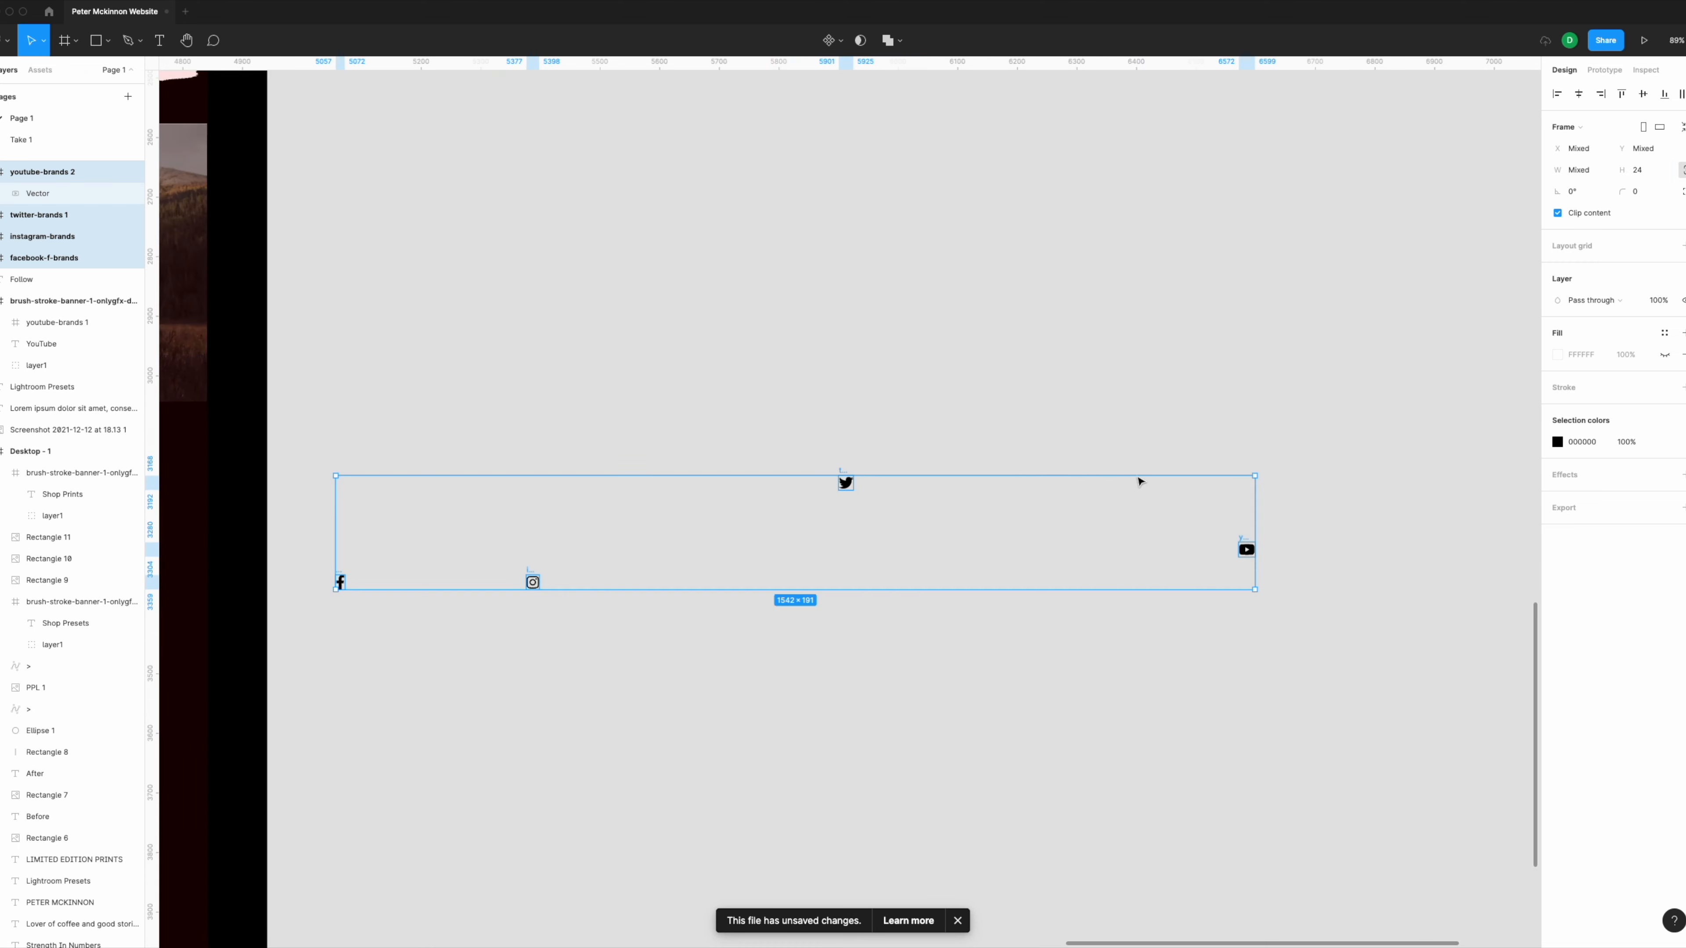
Step: Gather the scattered social icons into one row at Y 3335, with the skull icon at the end
scroll(1355, 595, "down", 5)
scroll(1365, 605, "right", 3)
left_click_drag(1336, 580, 879, 569)
scroll(855, 557, "up", 2)
scroll(857, 555, "up", 2)
left_click_drag(856, 470, 641, 547)
left_click_drag(1172, 515, 951, 574)
scroll(361, 513, "up", 3)
left_click_drag(1333, 621, 880, 548)
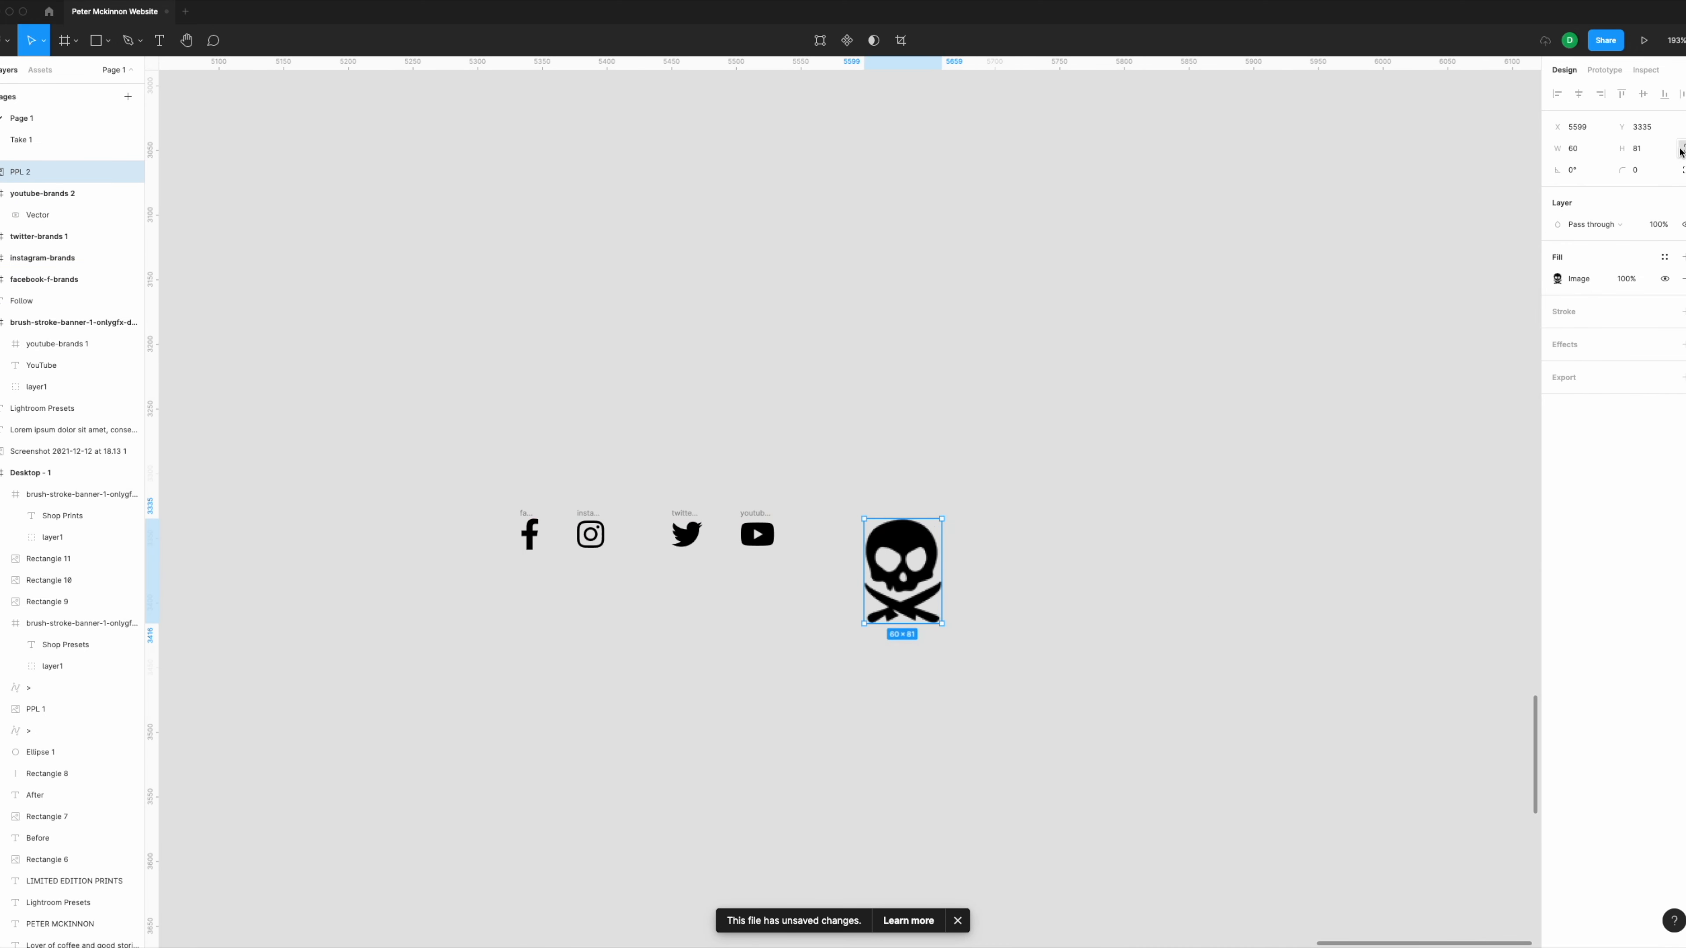
Step: Set the skull icon's height to 24 px in proportion and move it beside the YouTube icon at X 5554
type("24")
key("Return")
scroll(903, 358, "up", 5)
left_click_drag(881, 803, 762, 802)
scroll(762, 802, "down", 10)
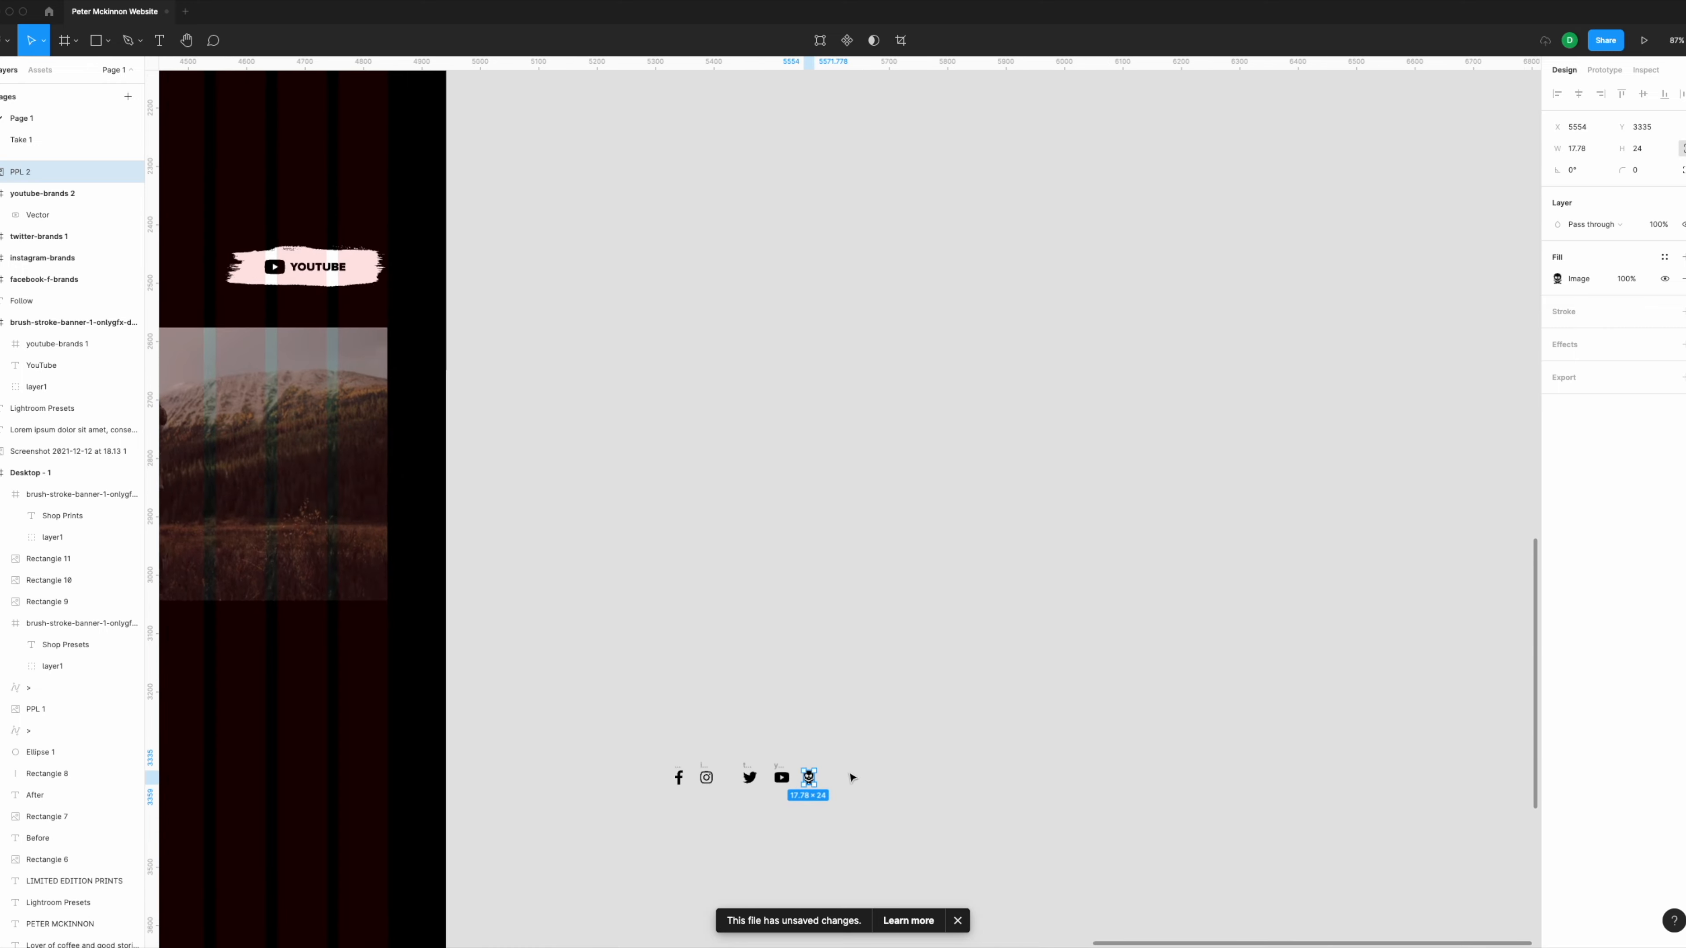
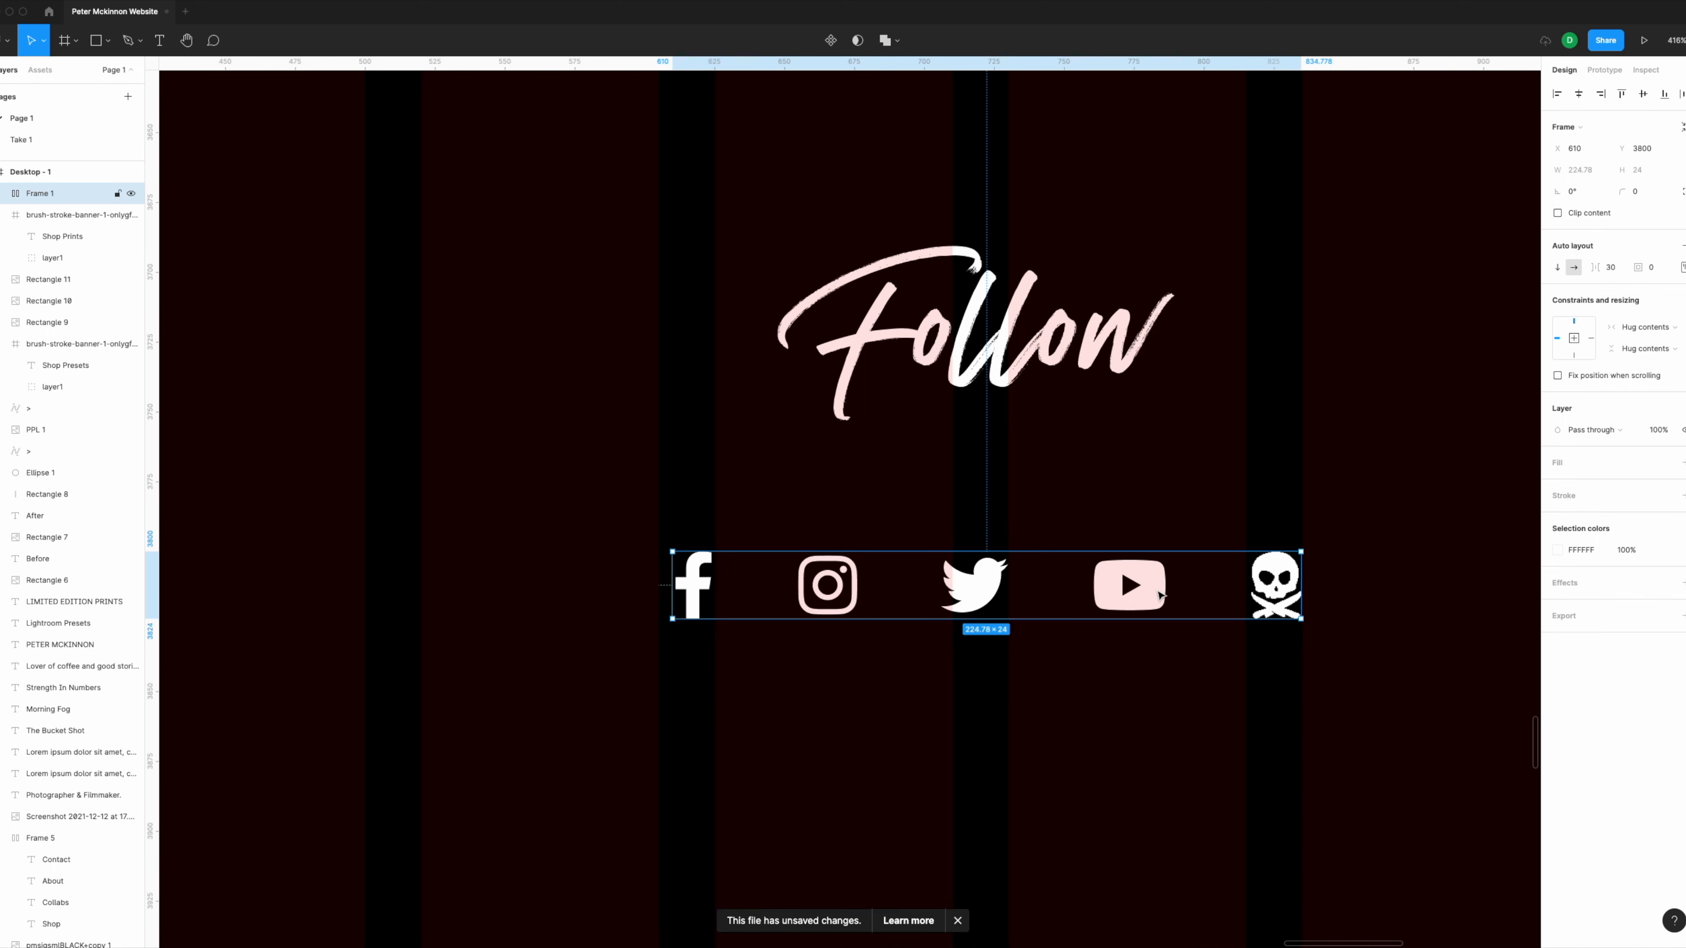
Step: Reposition the row of white social icons centrally beneath the Follow text at X 608, Y 3797
left_click_drag(1003, 575, 1004, 581)
scroll(1299, 624, "down", 10)
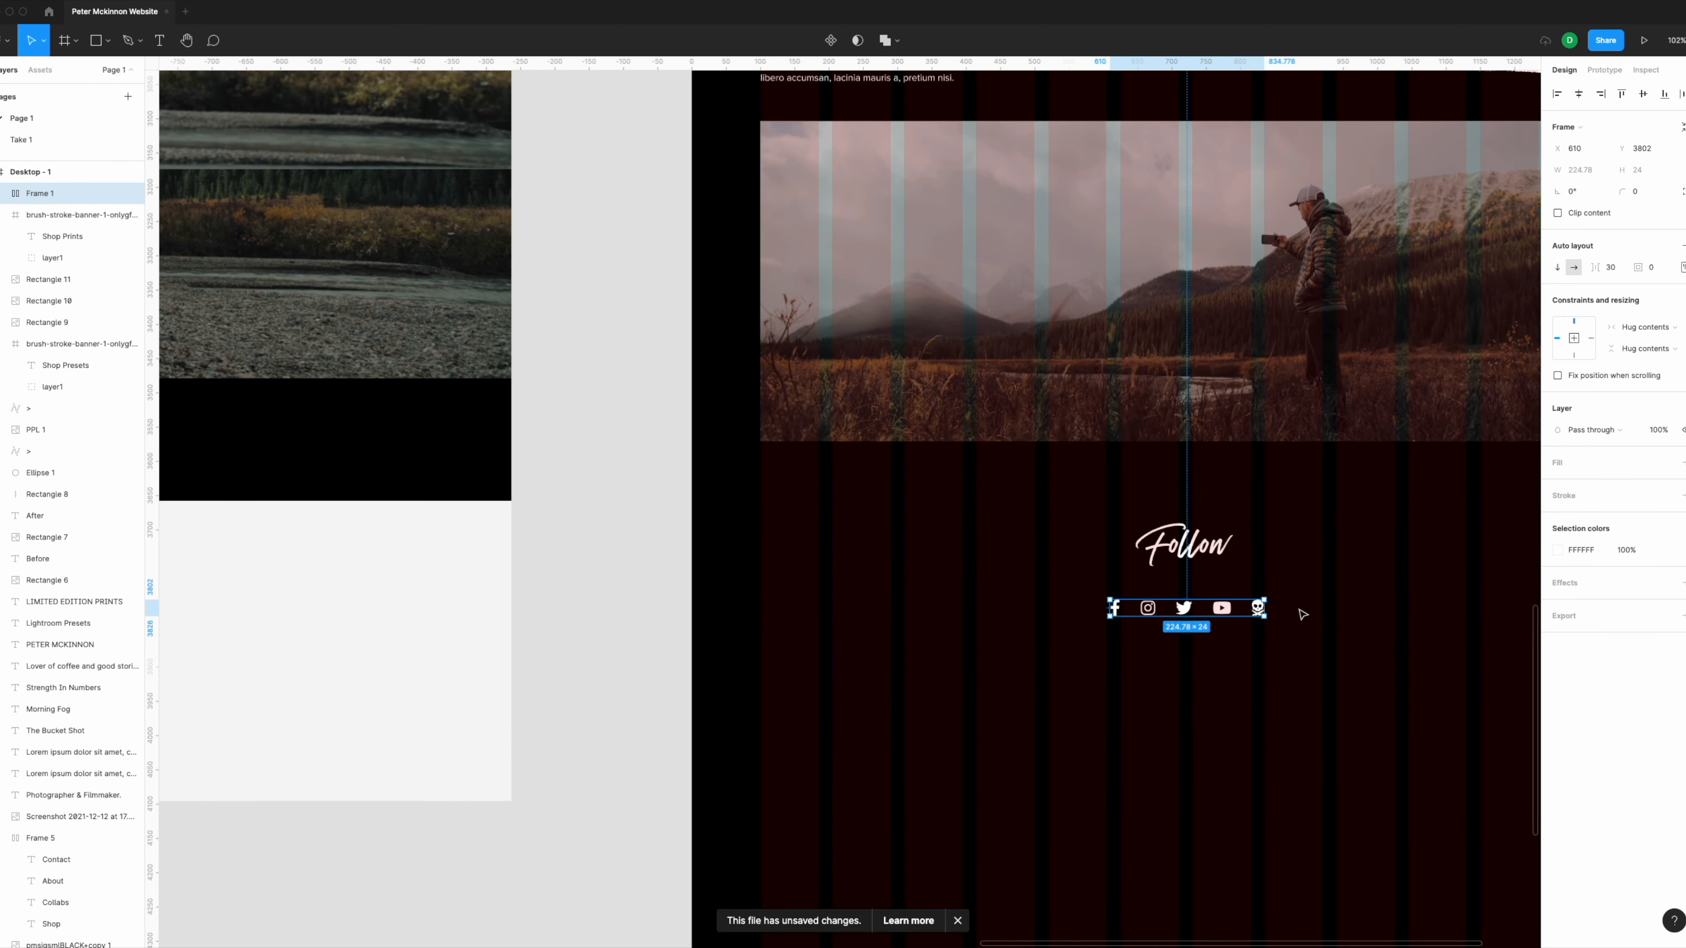
scroll(1221, 614, "up", 3)
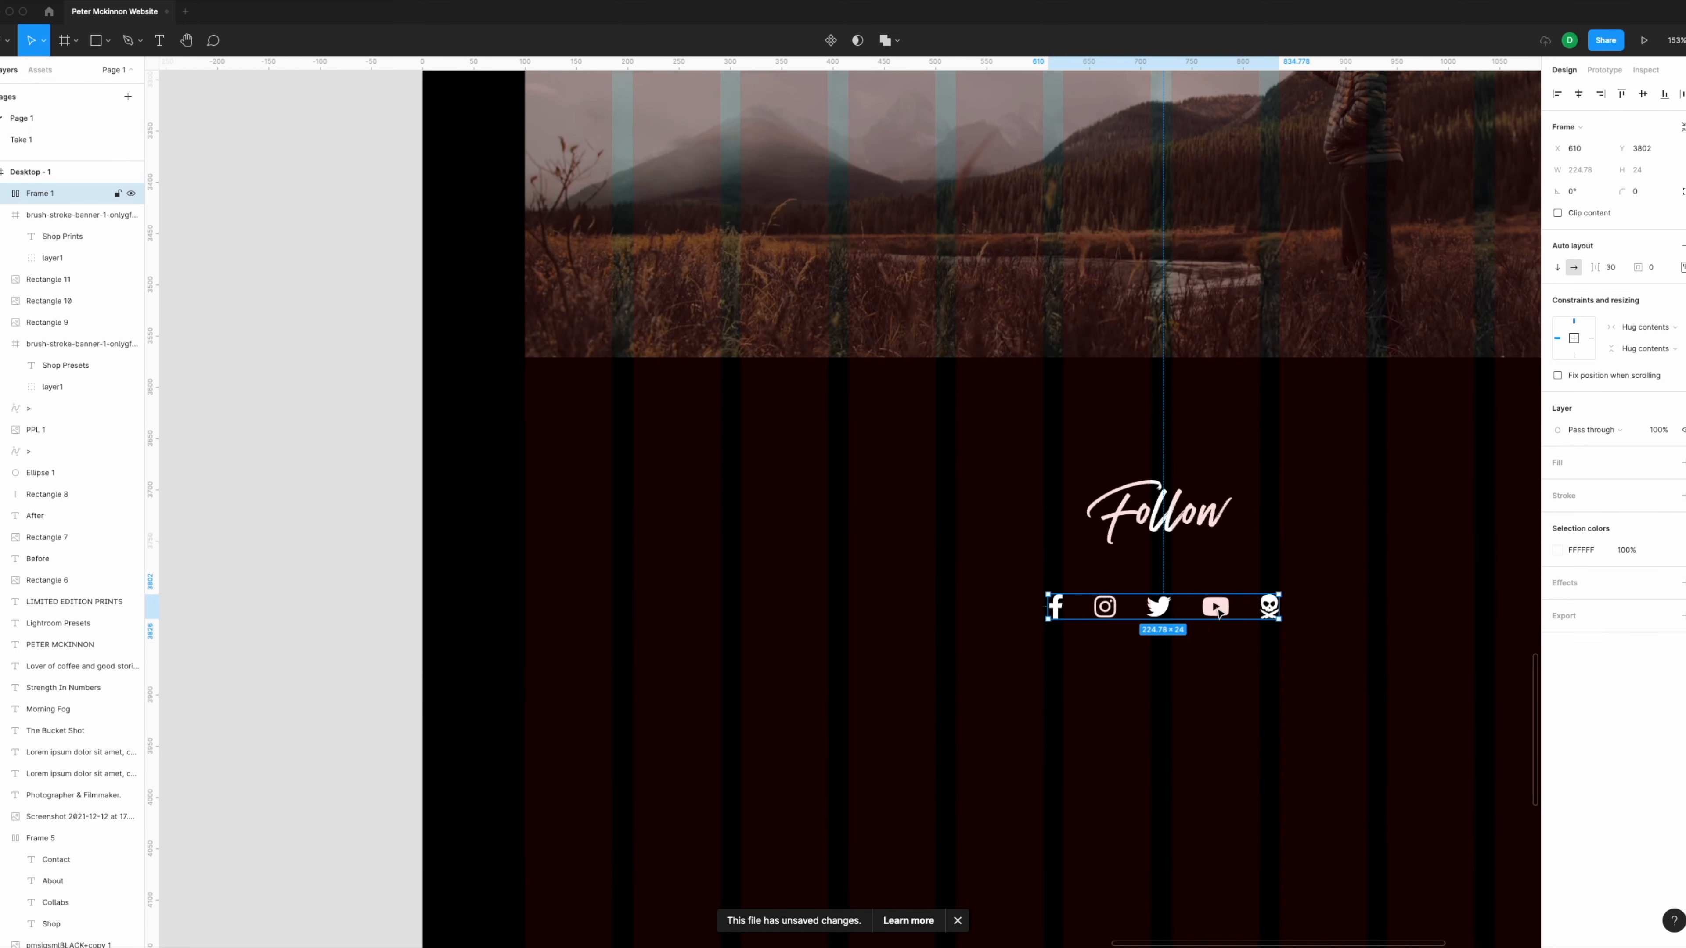
left_click_drag(1217, 607, 1215, 602)
Step: Shorten the Desktop - 1 frame to a height of 4096 to match the original site's page
scroll(1217, 607, "down", 10)
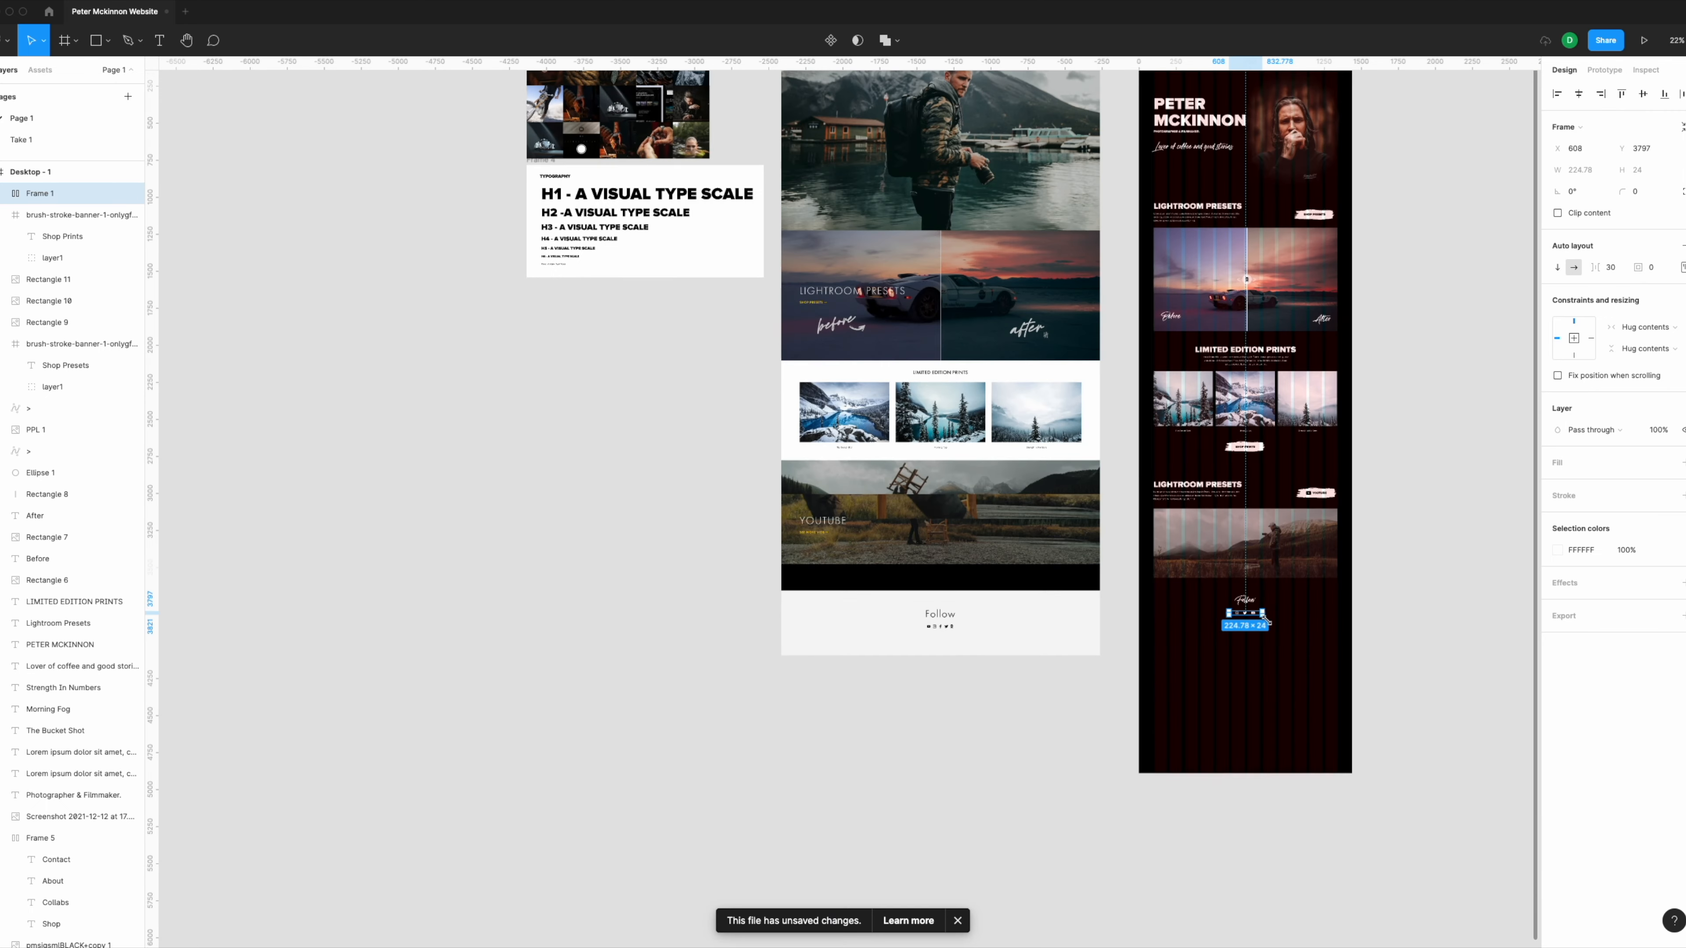
left_click(994, 156)
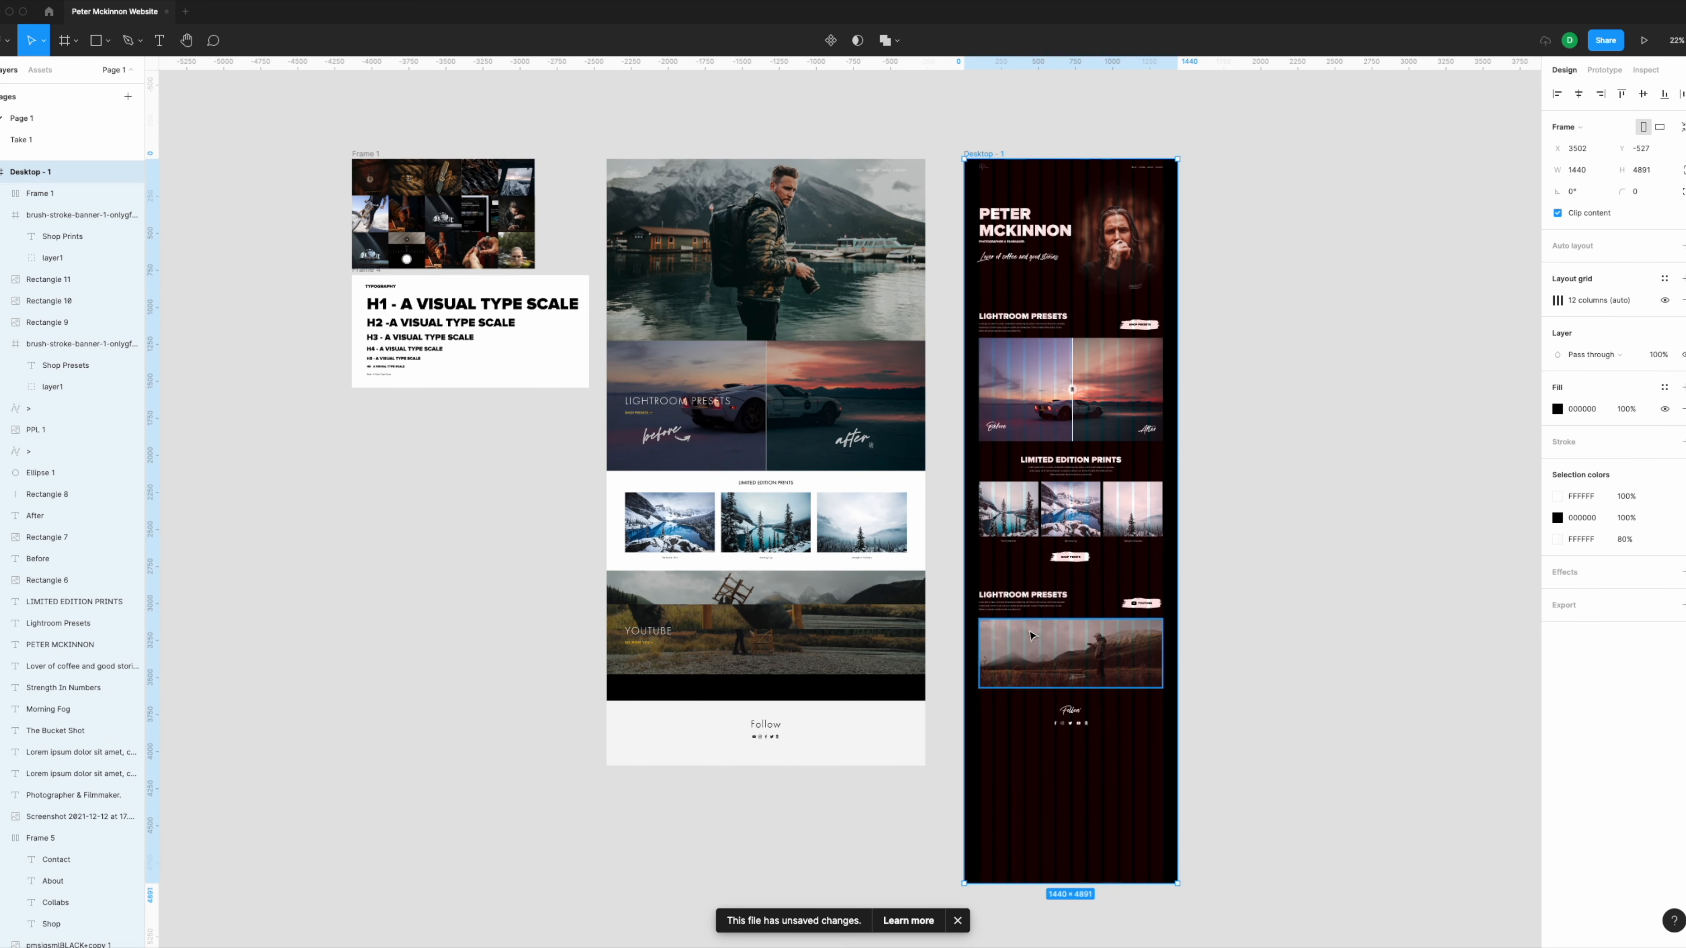
left_click_drag(1074, 885, 1085, 829)
scroll(1097, 765, "up", 5)
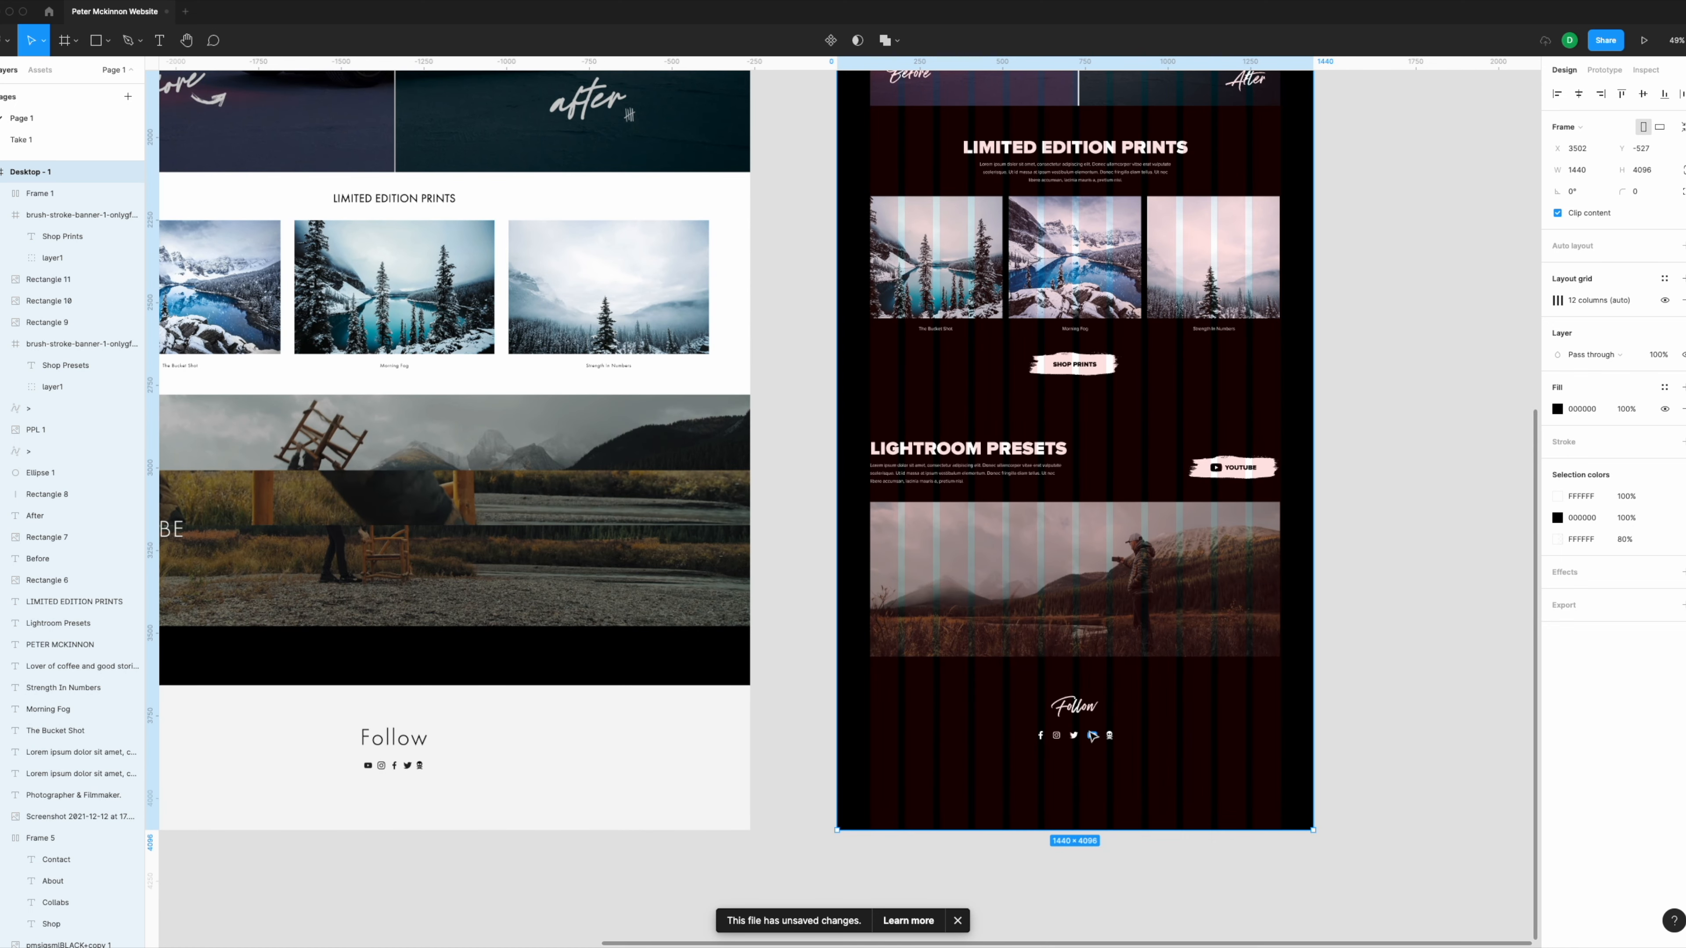
scroll(1090, 731, "up", 2)
left_click_drag(1021, 697, 1173, 797)
key("super+z")
left_click(1138, 697)
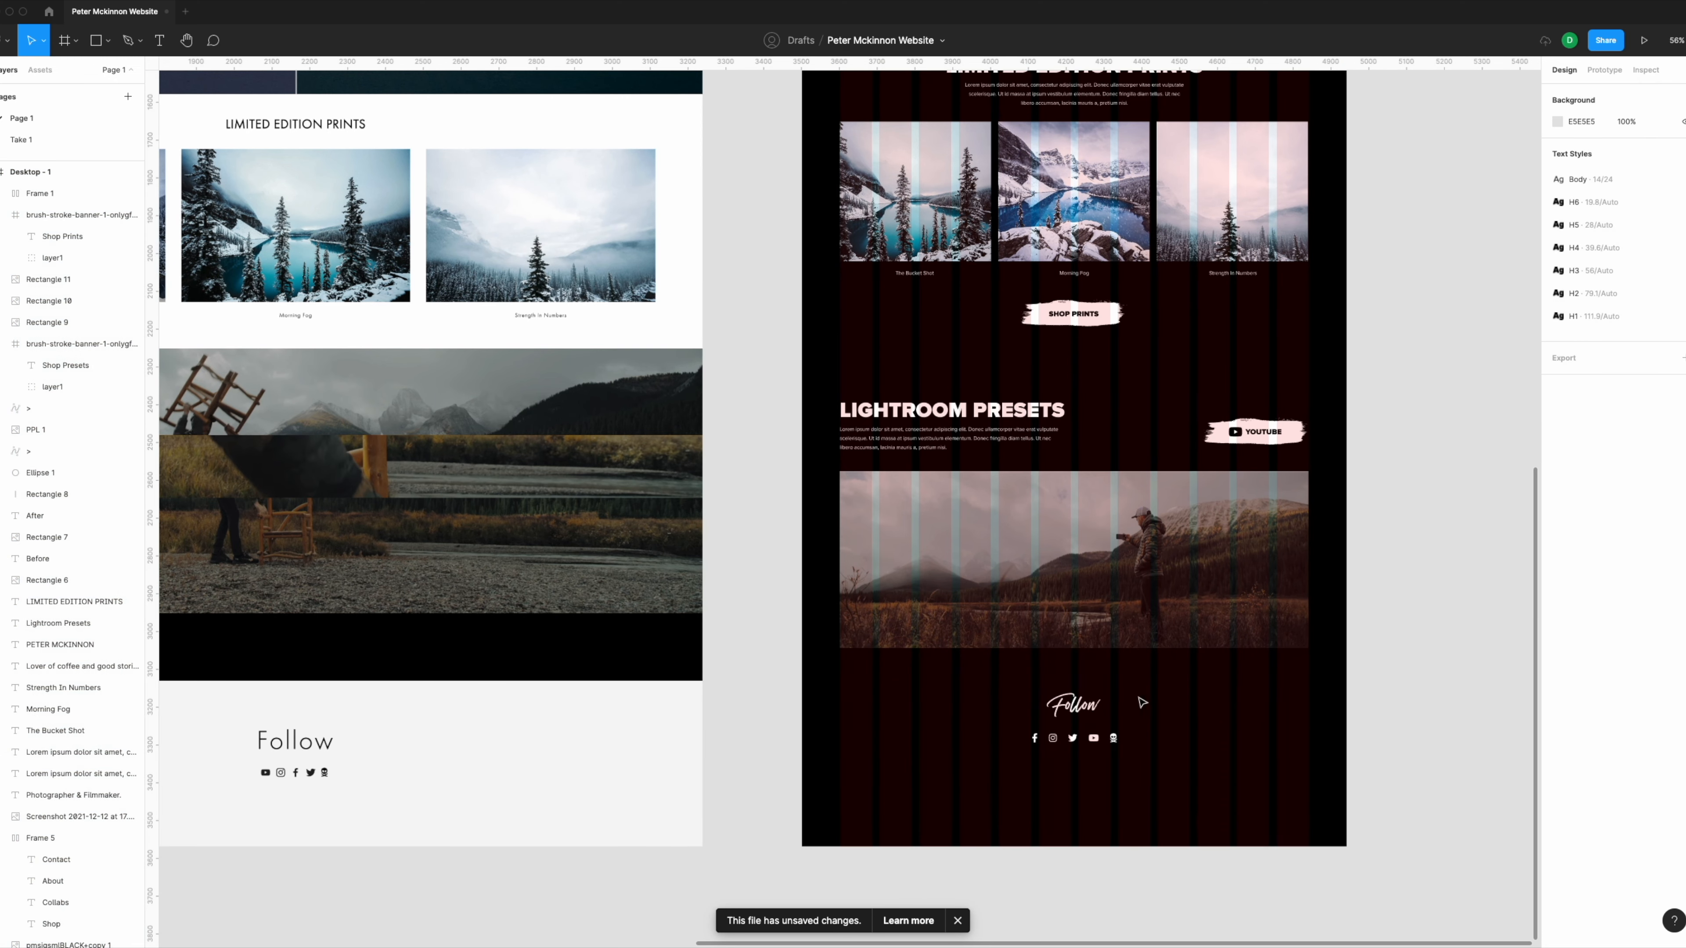
Step: Move the Follow text and social icon row down together by about 80 px within the footer space
left_click_drag(784, 686, 1198, 805)
key("shift+Down")
key("shift+Down")
key("shift+Down")
key("shift+Down")
key("shift+Down")
key("shift+Down")
key("shift+Down")
key("shift+Down")
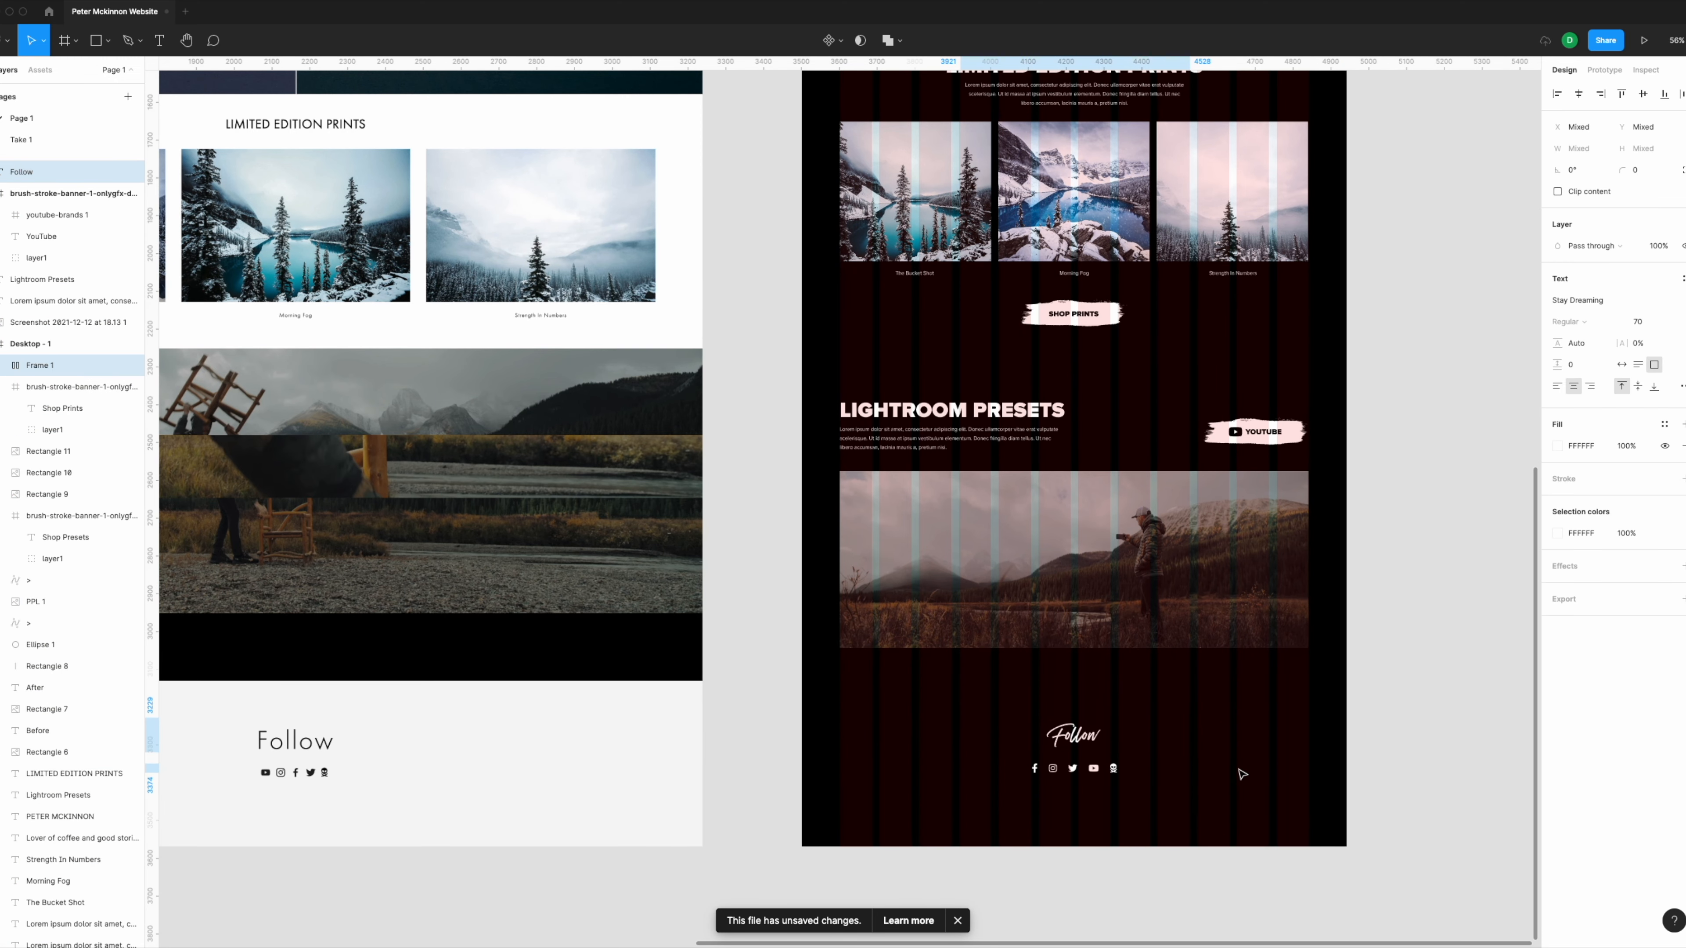
Step: Hide the 12-column layout grid on the Desktop - 1 frame
left_click(1377, 501)
scroll(1452, 437, "down", 5)
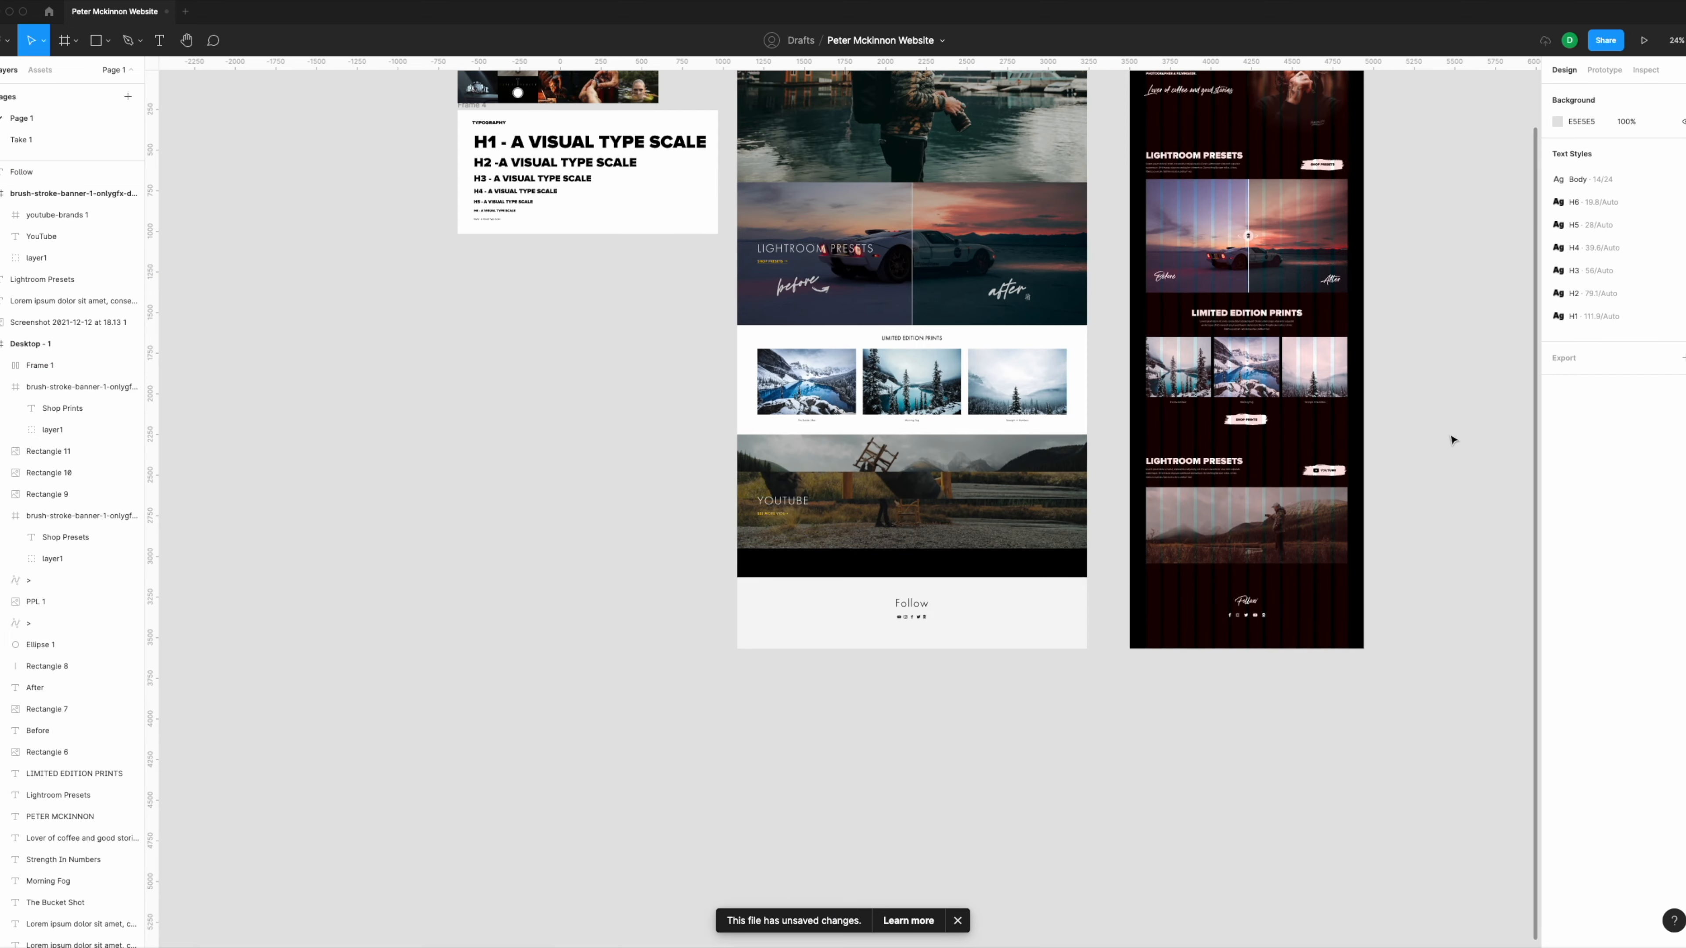
left_click(970, 273)
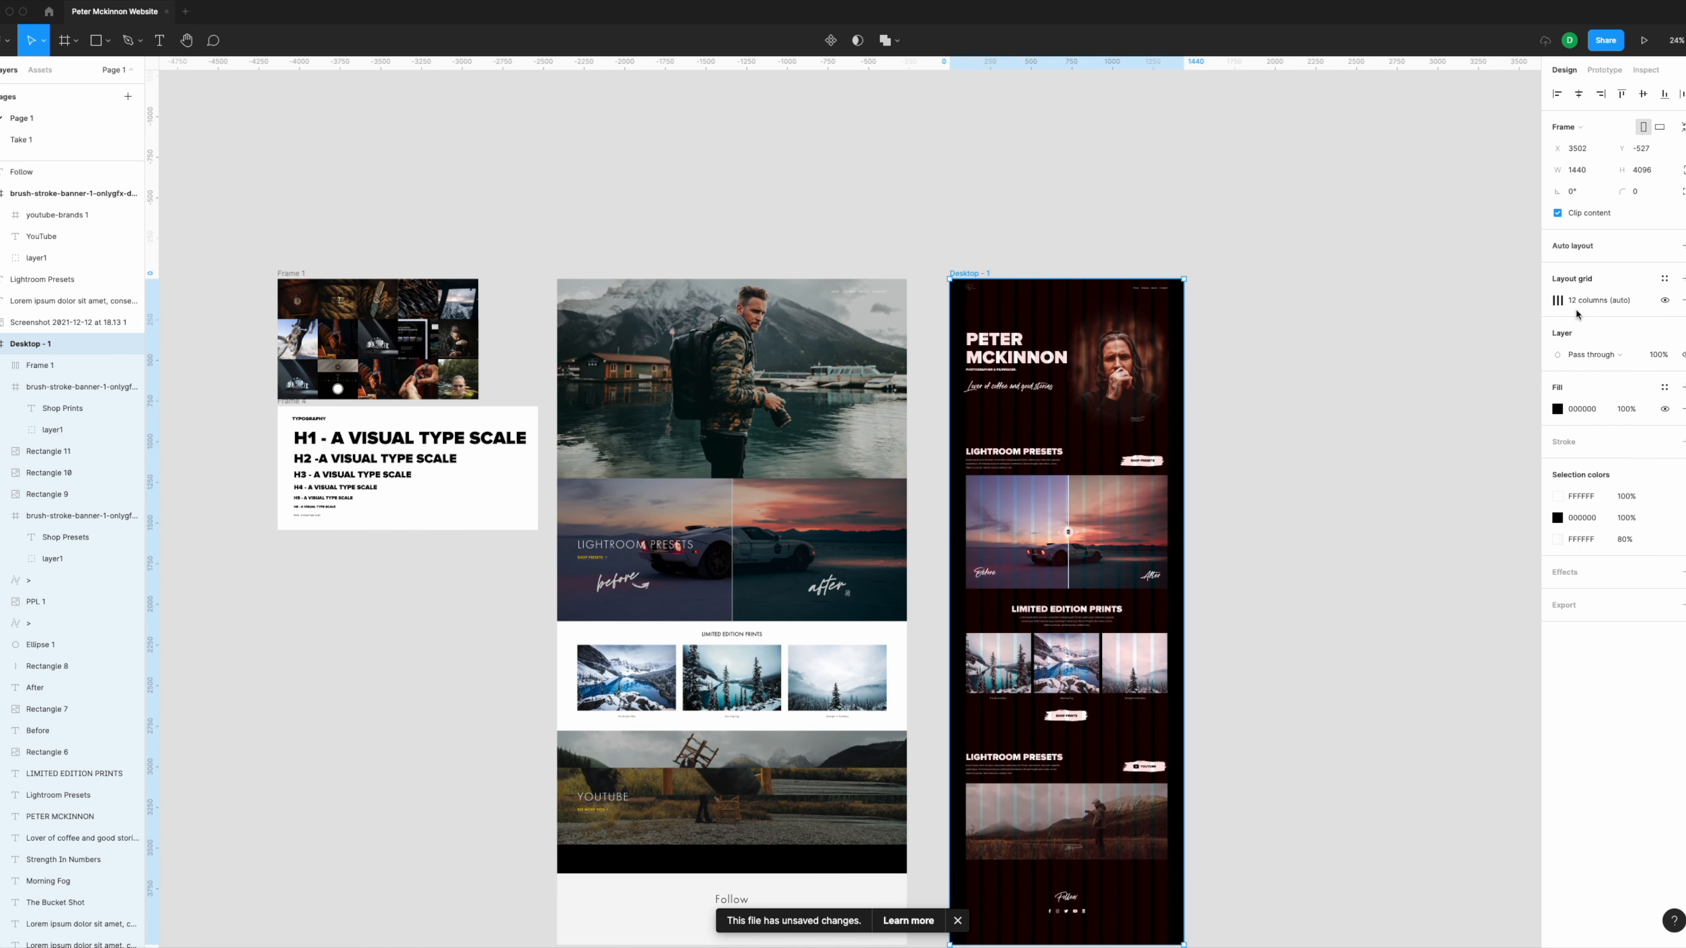
left_click(1665, 301)
scroll(1137, 360, "up", 5)
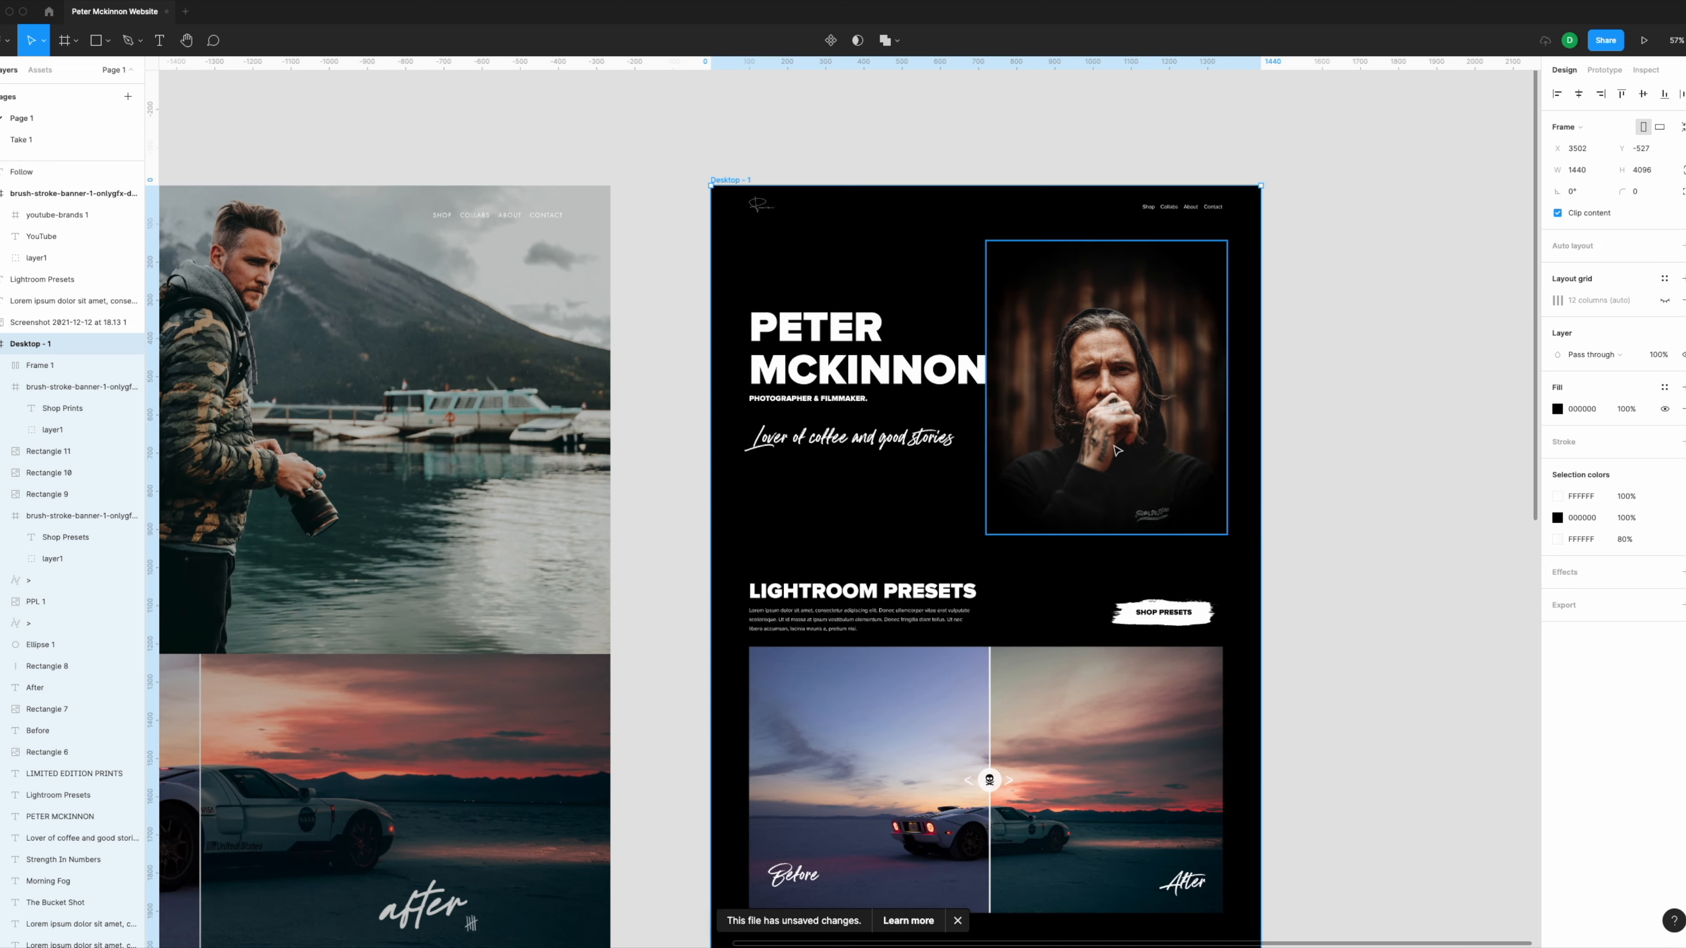
scroll(1294, 302, "down", 4)
Step: Group the layers of the YouTube section and those of the Limited Edition Prints section as two separate groups
left_click_drag(1307, 251, 1014, 890)
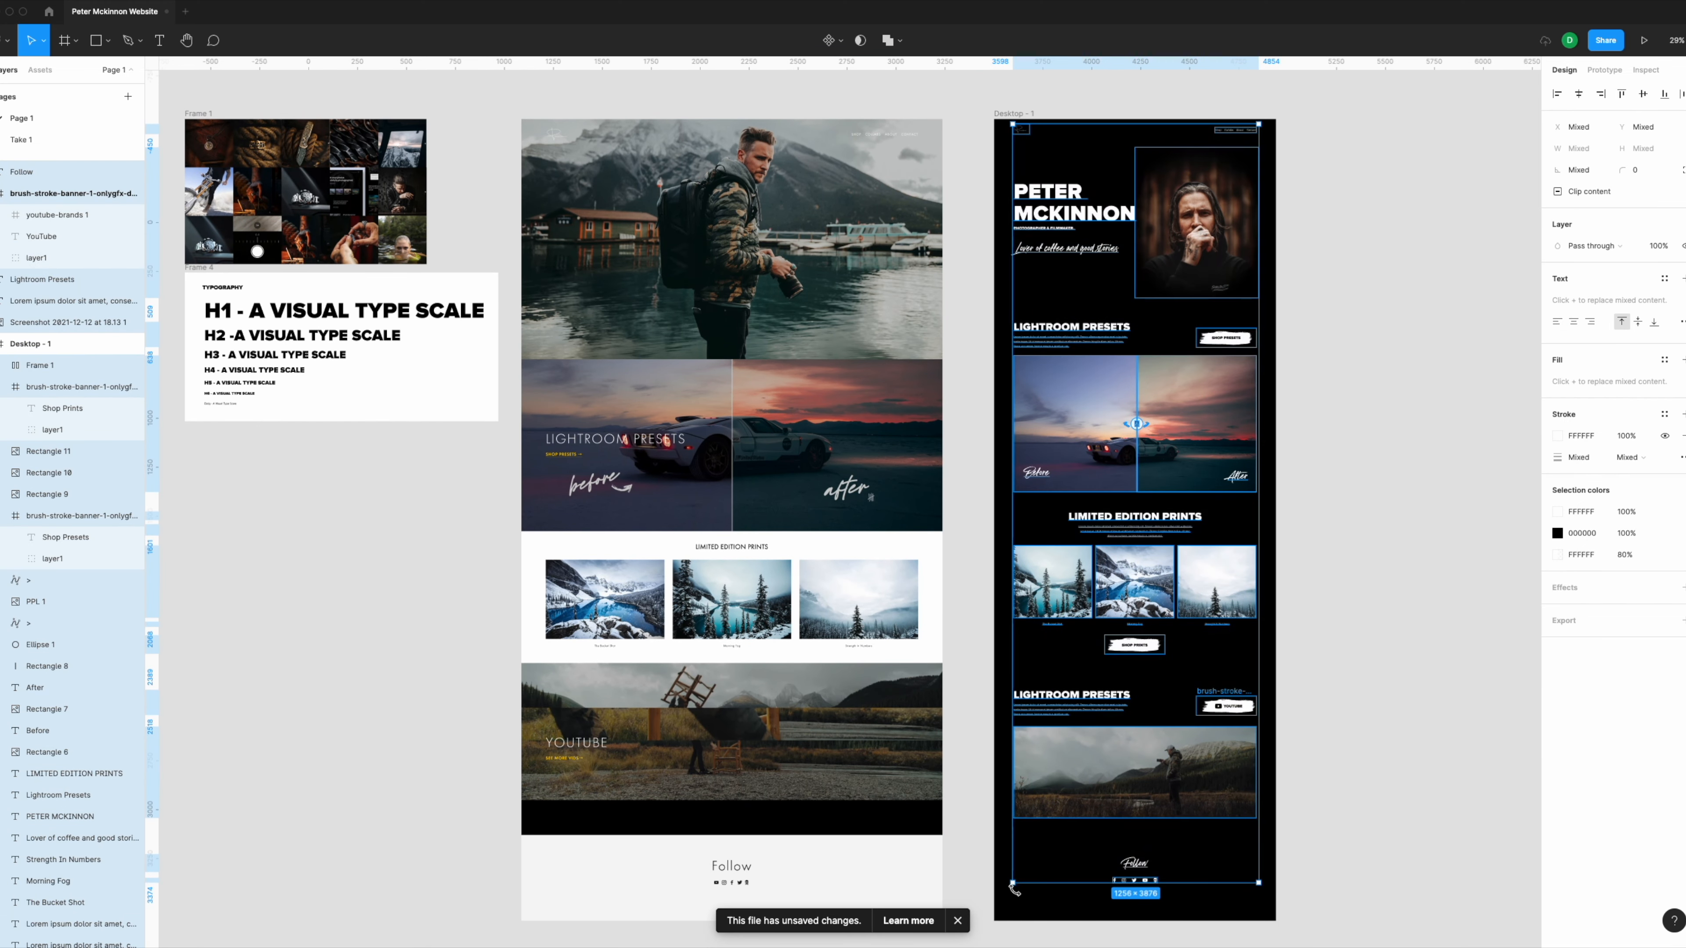
left_click(1423, 704)
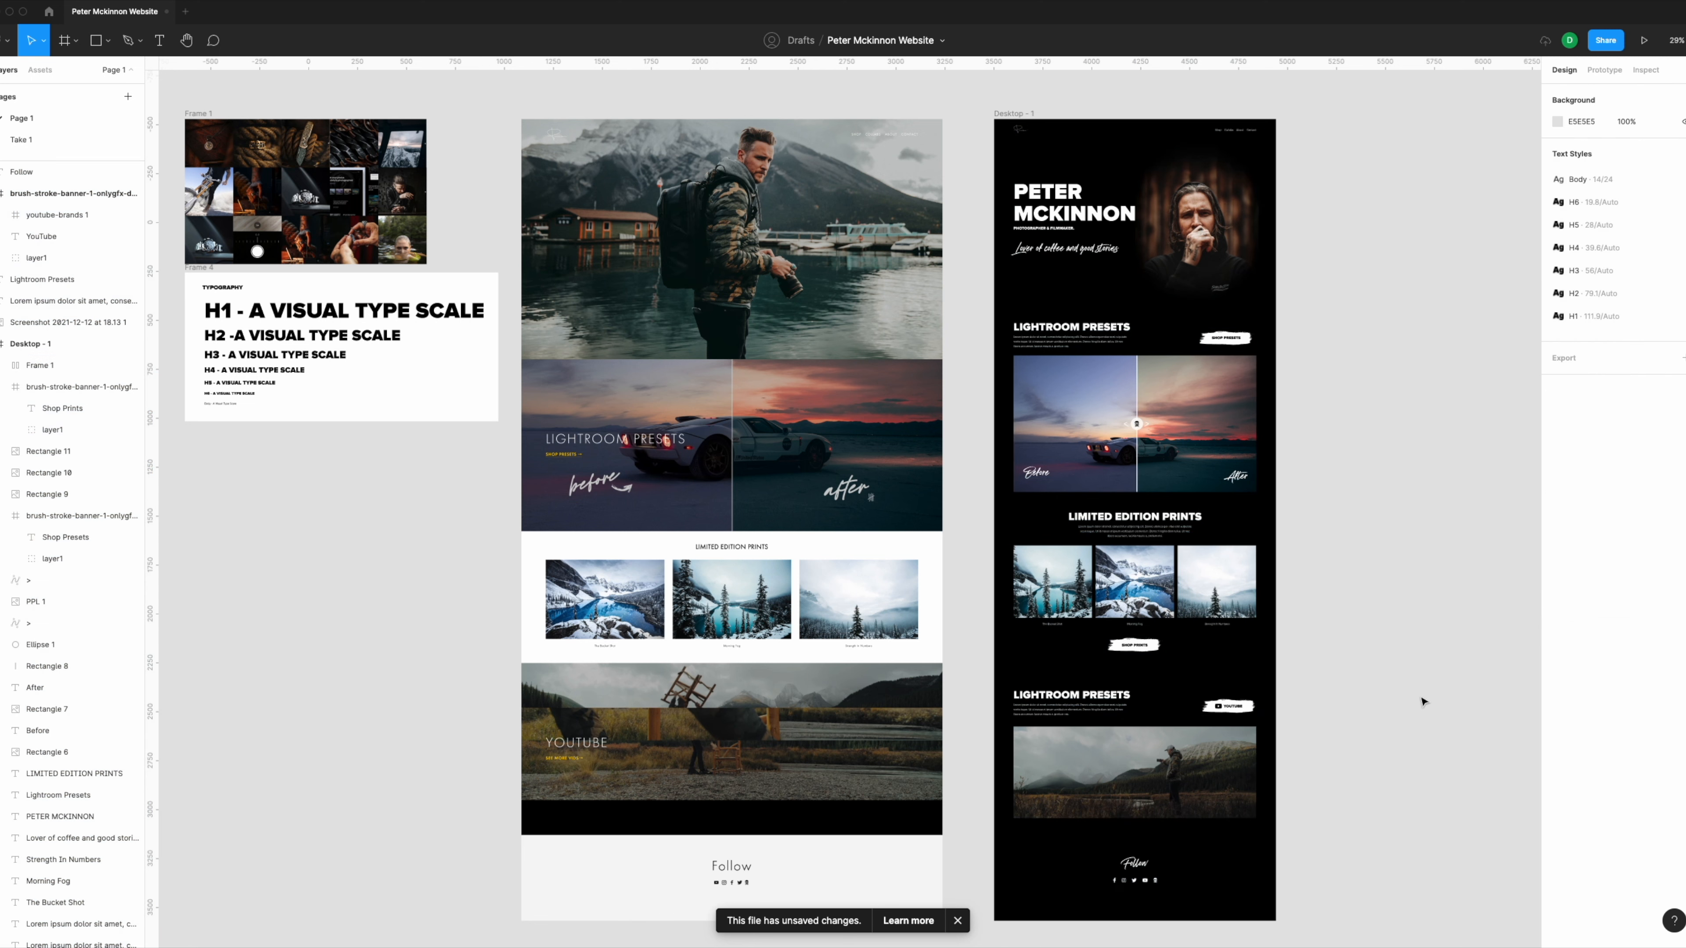
left_click_drag(1330, 672, 1021, 817)
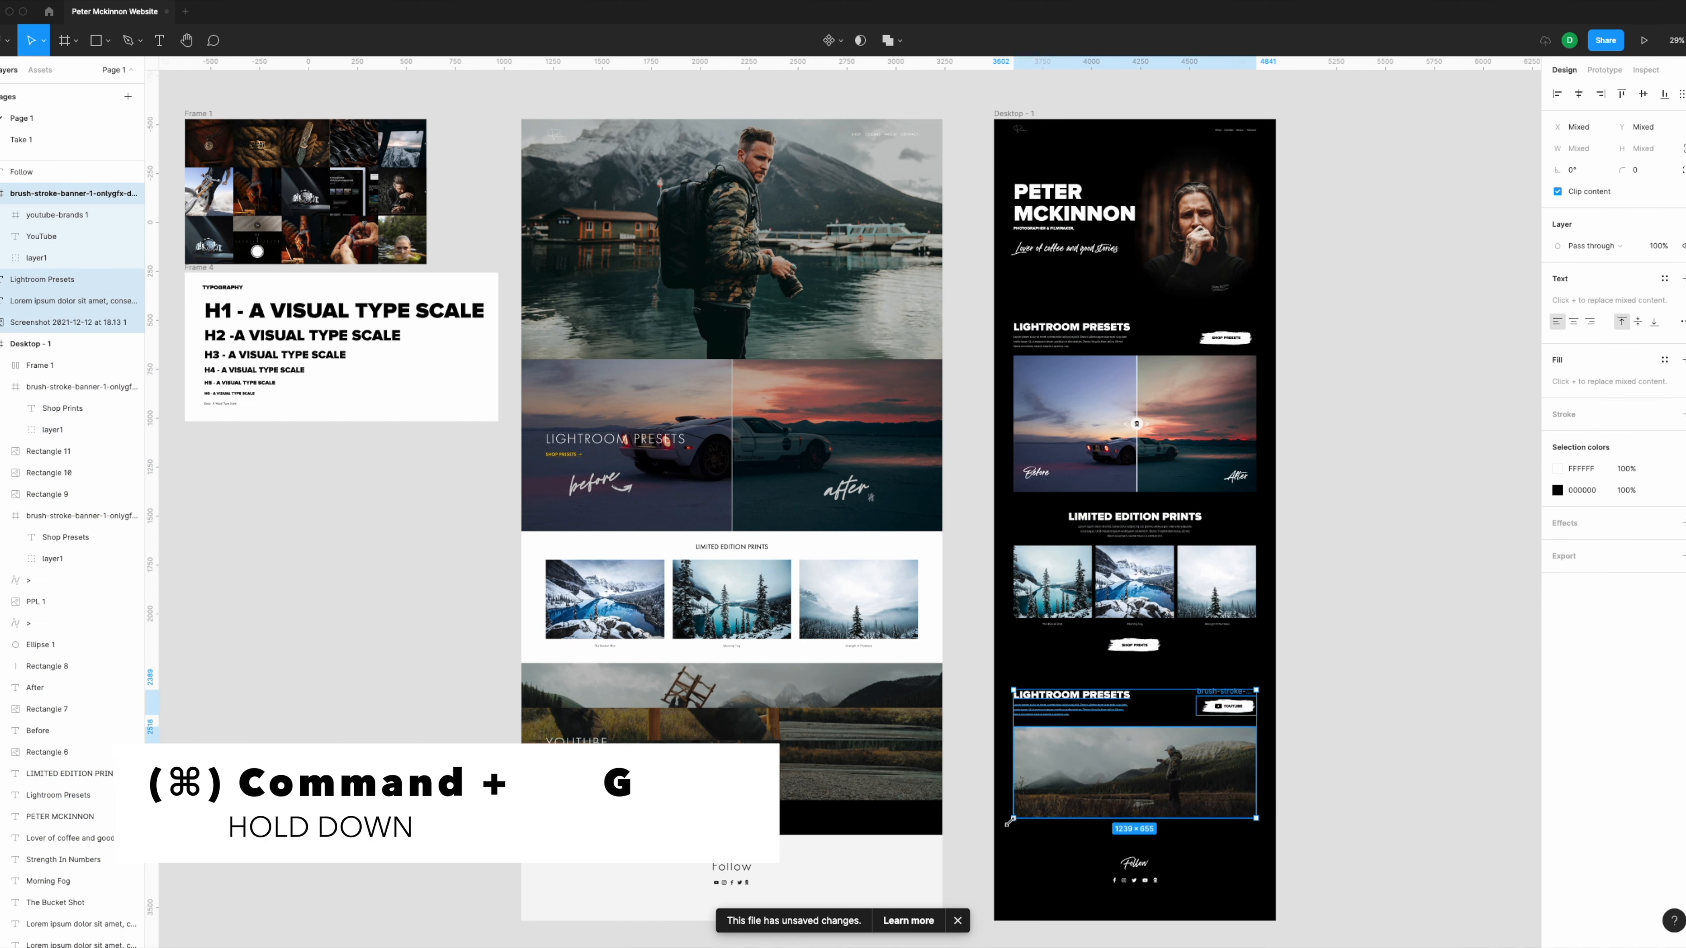
key("super+g")
left_click_drag(1318, 501, 1010, 672)
key("super+g")
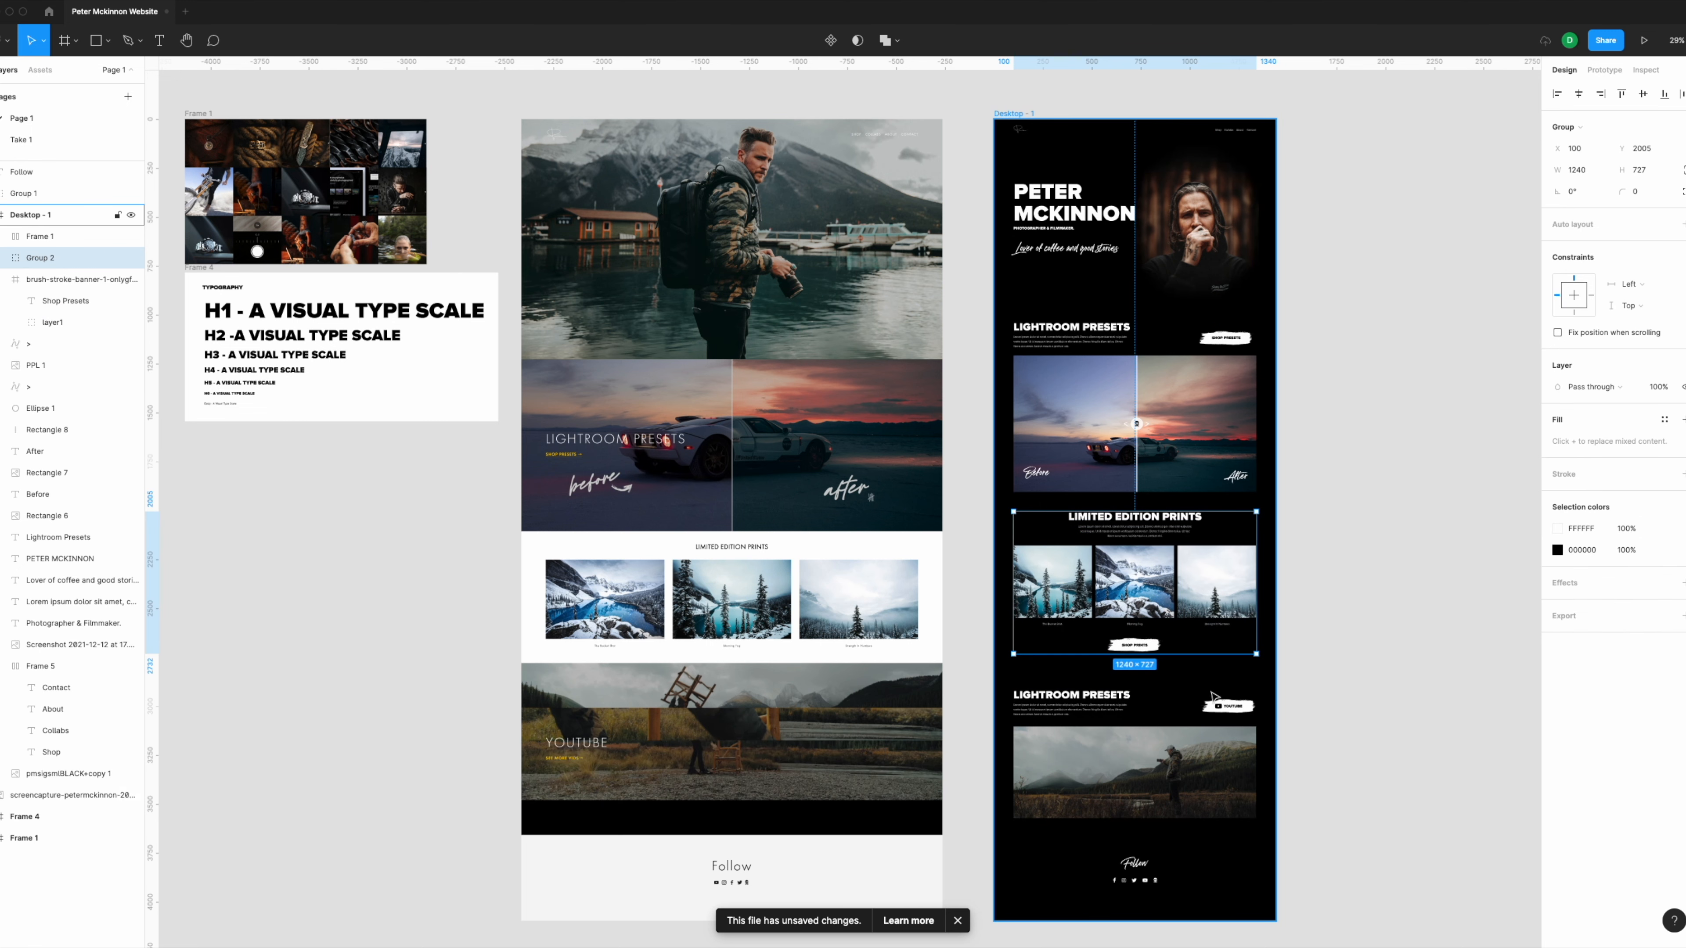
Step: Group the layers of the before/after Lightroom Presets section, the hero section and the Follow footer, each as its own group
left_click_drag(1316, 322, 1026, 492)
key("super+g")
left_click_drag(1330, 176, 1037, 290)
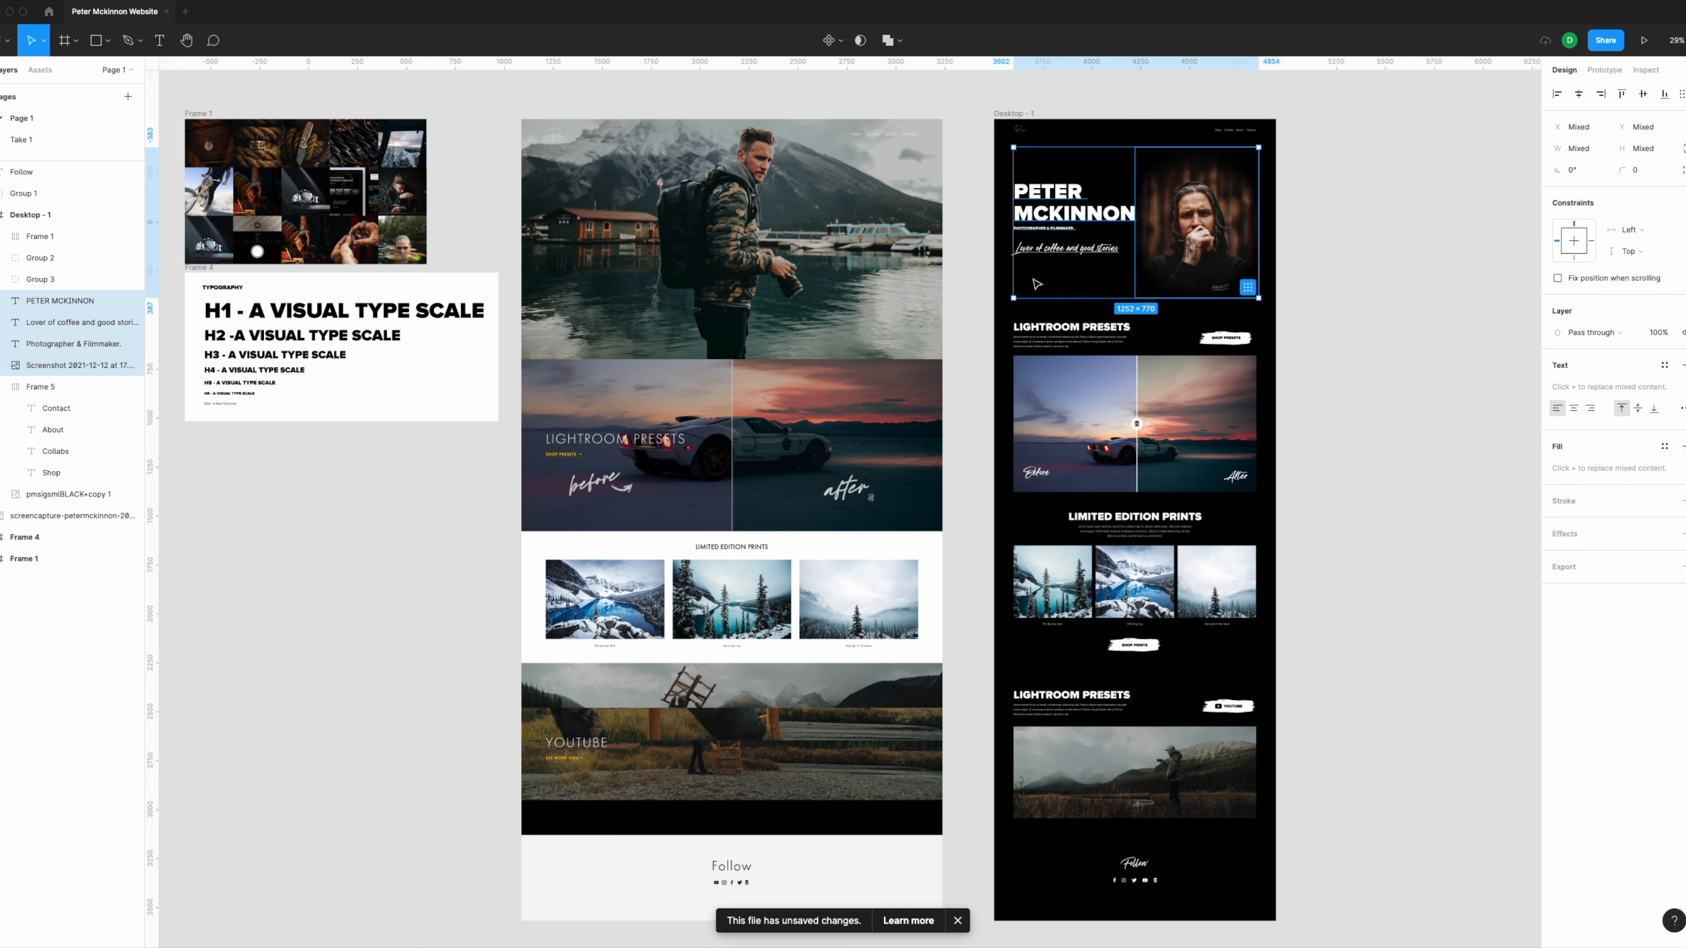
key("super+g")
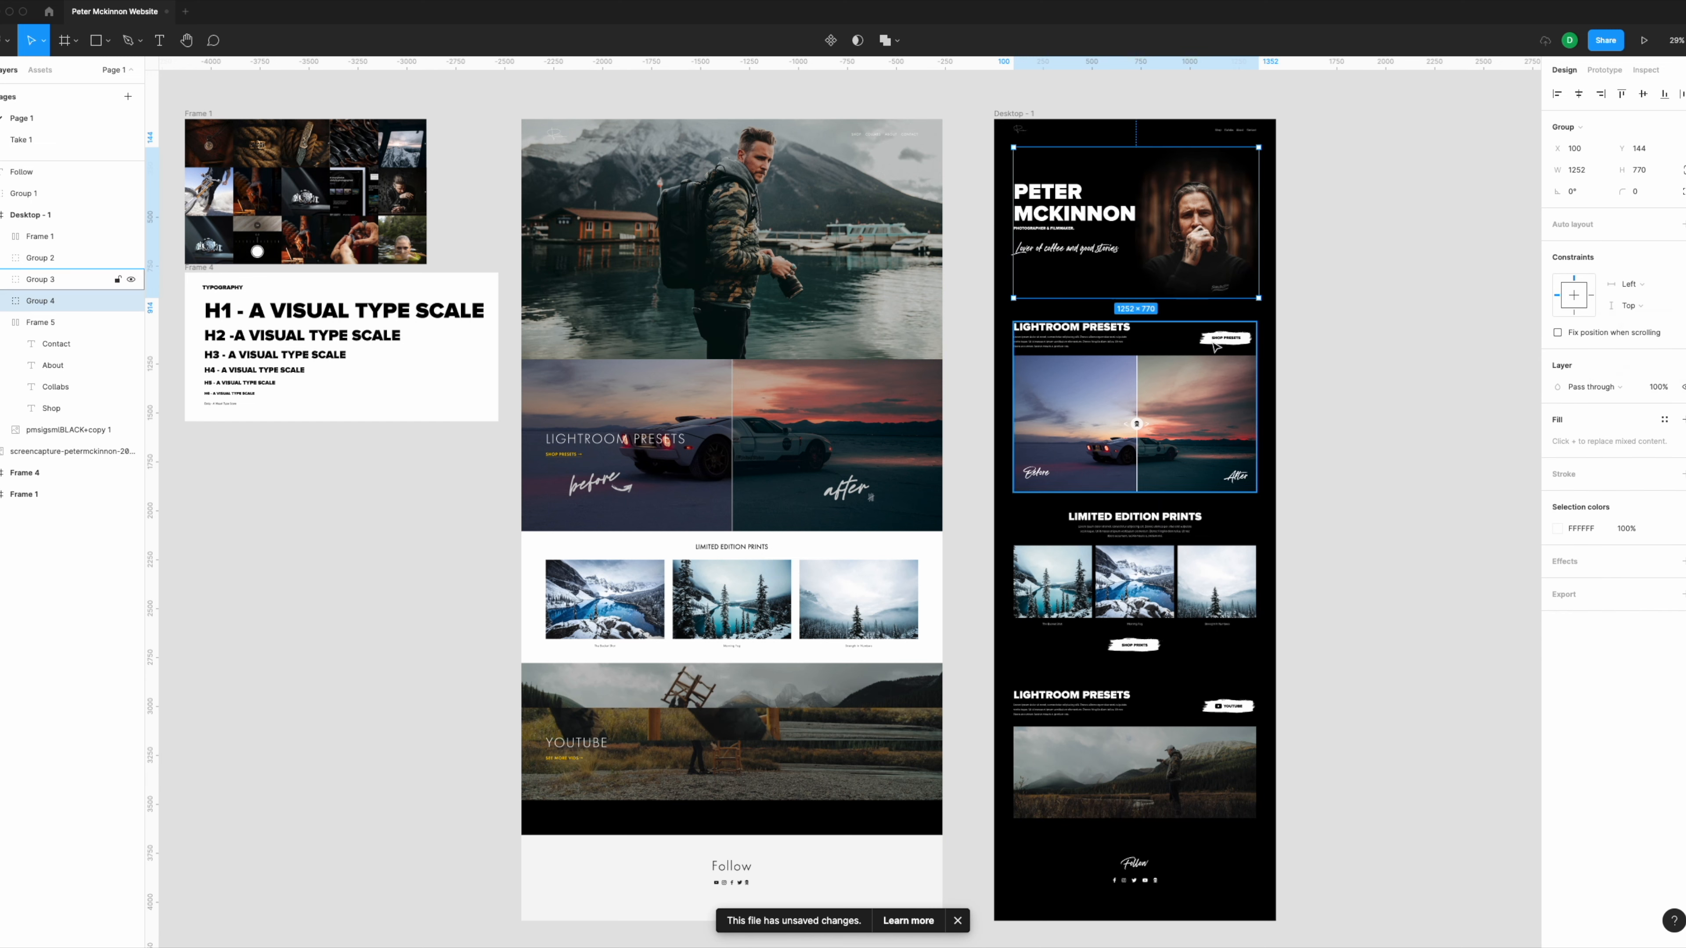
left_click_drag(1374, 850, 1092, 937)
key("super+g")
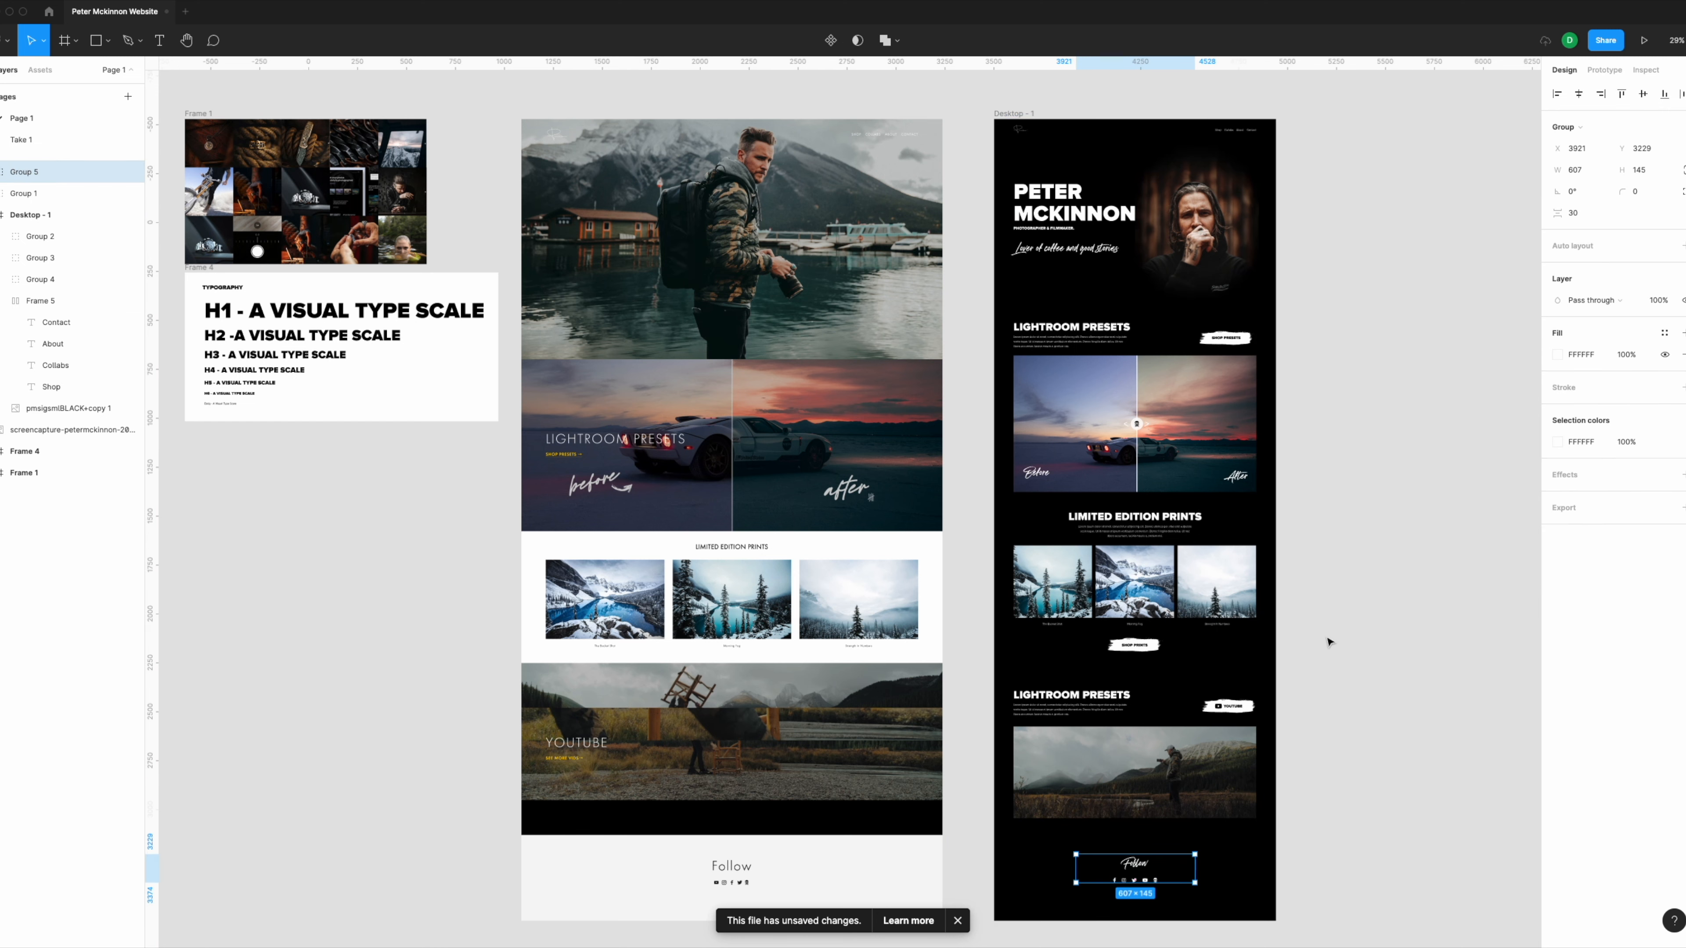
left_click(1374, 588)
Step: Combine the five section groups into one vertical auto layout with a spacing of 150 between items
left_click_drag(1354, 187, 1028, 907)
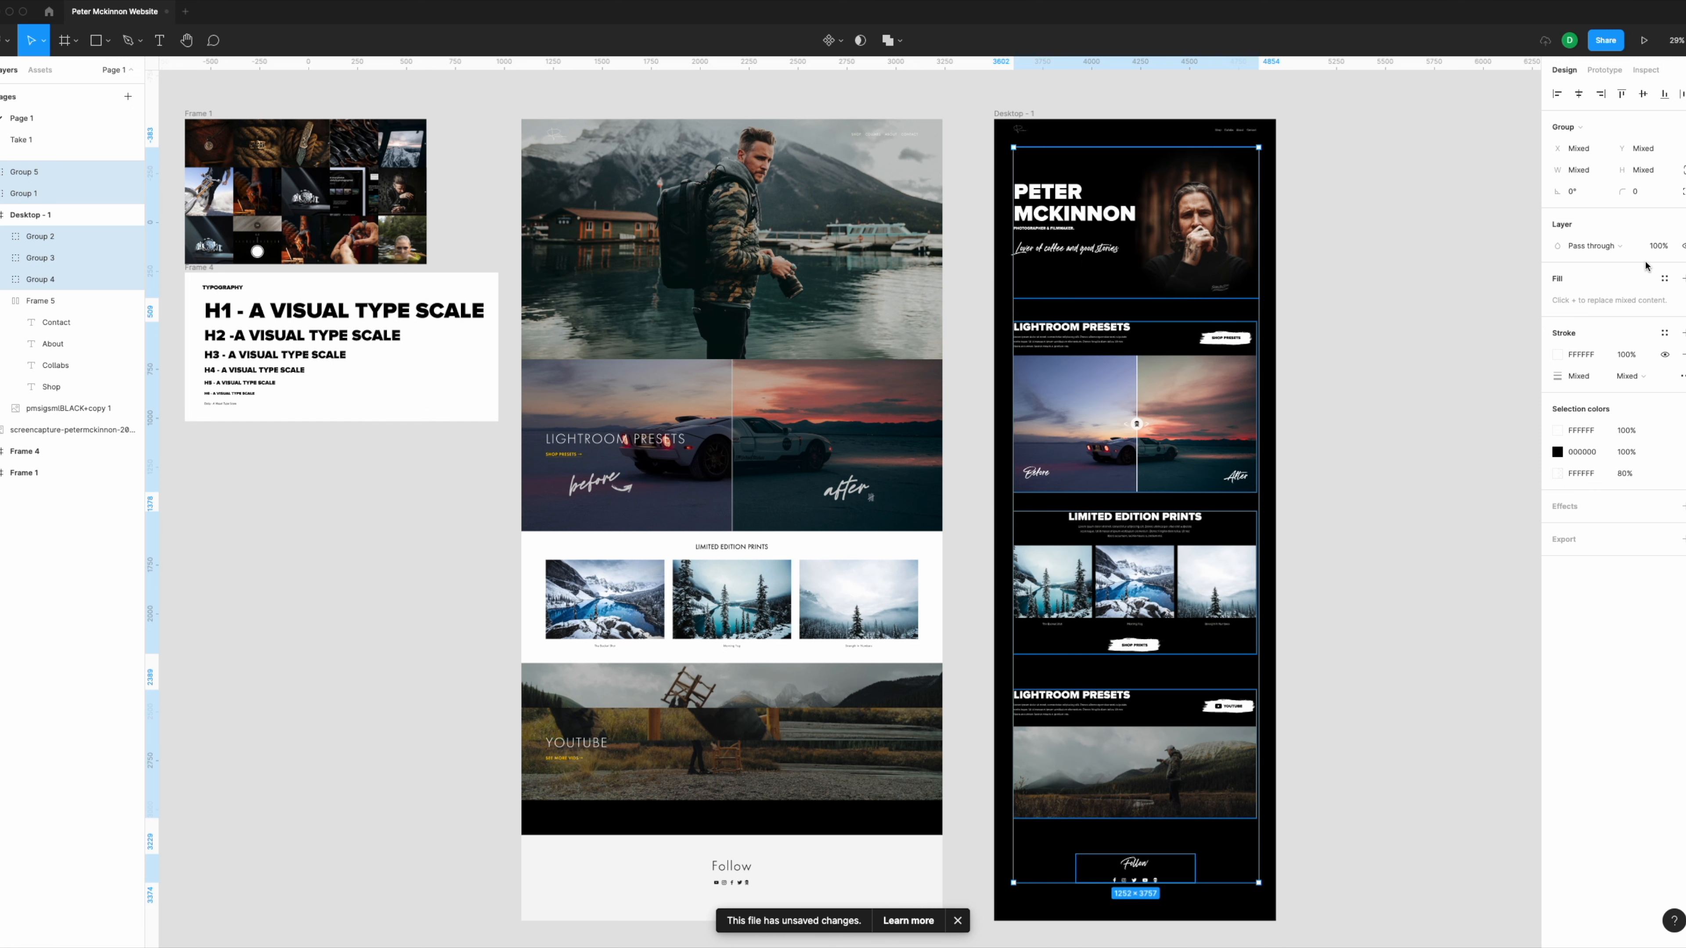
key("super+alt+g")
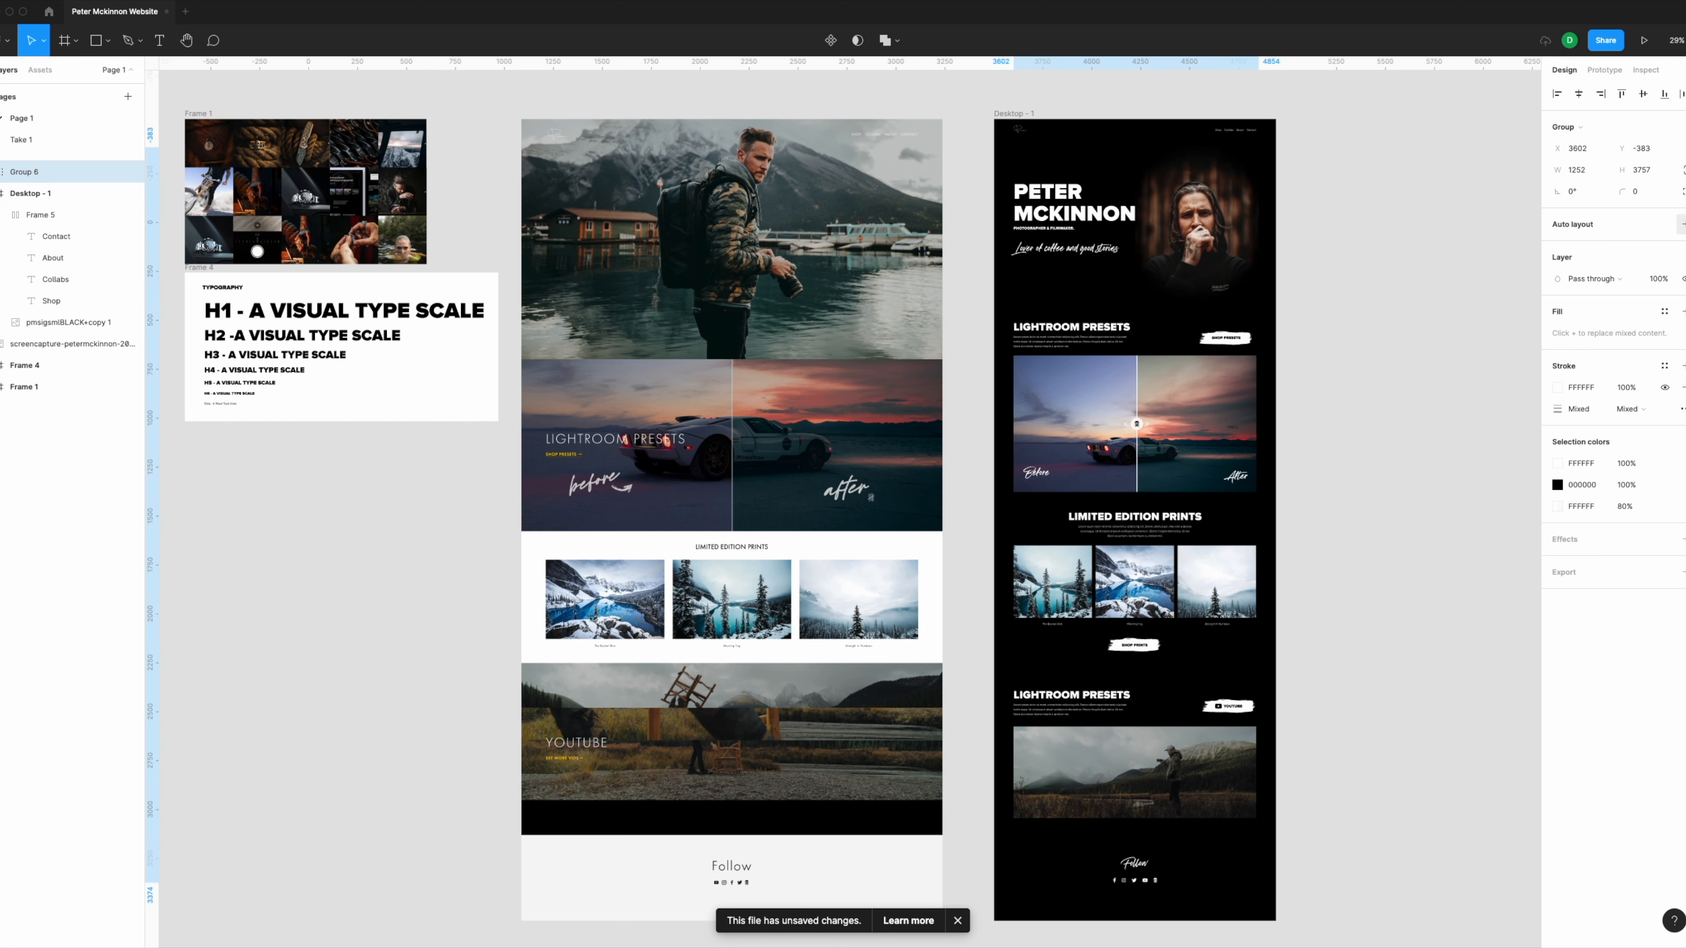
left_click(1681, 238)
left_click(1617, 267)
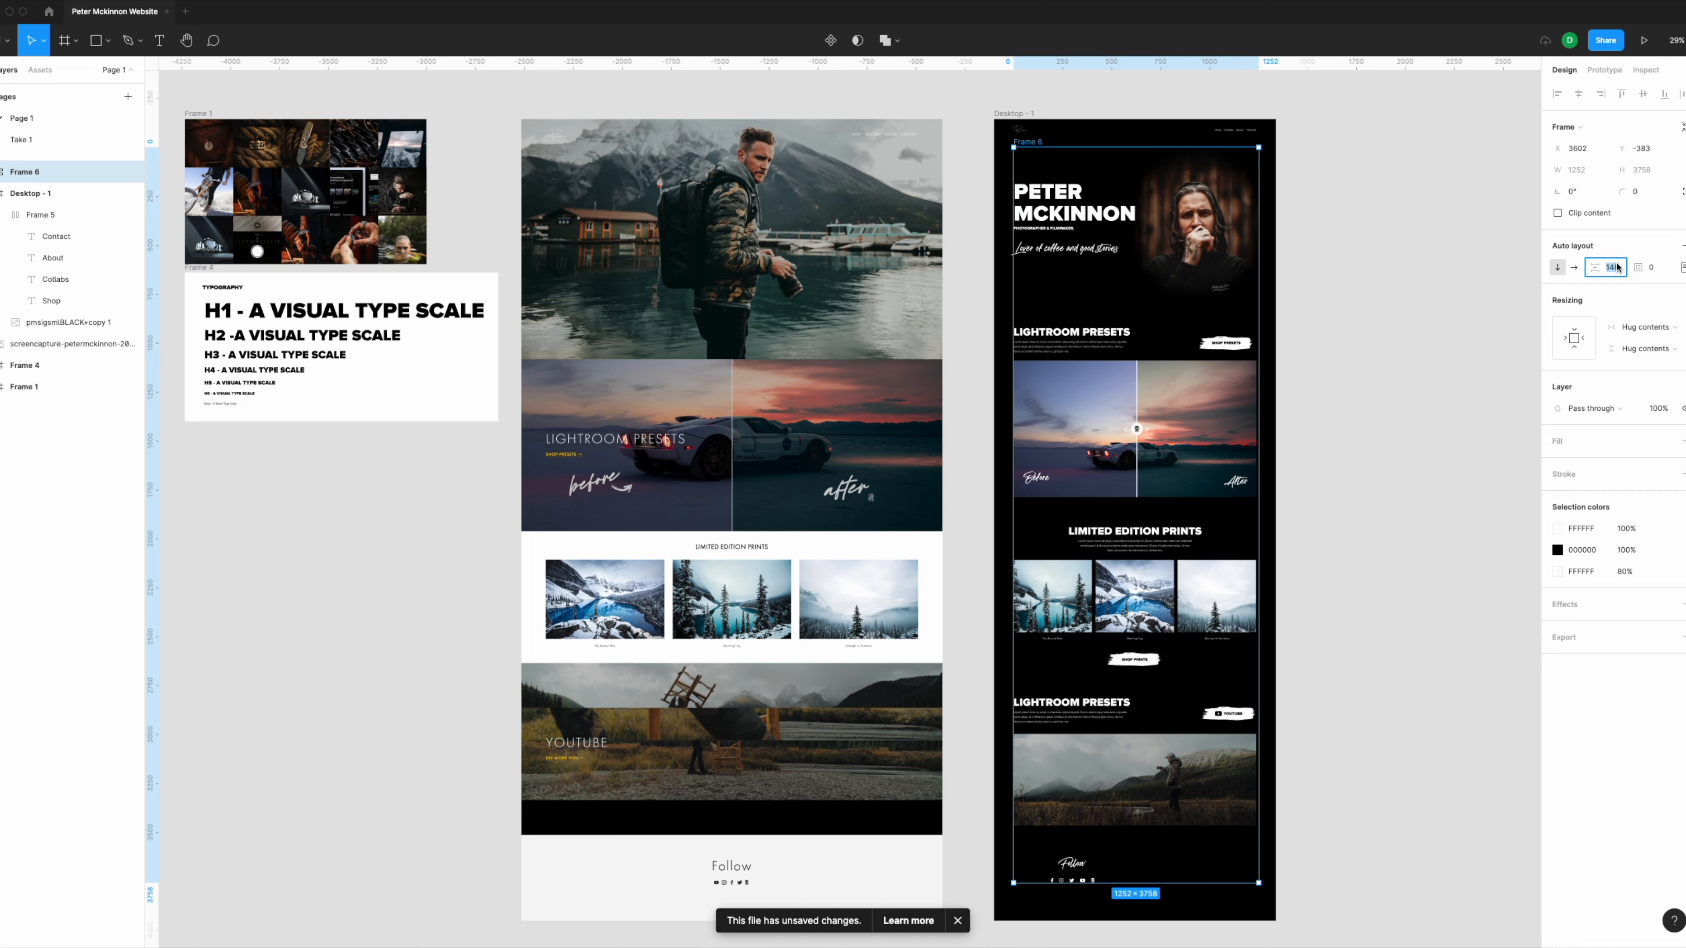
type("1")
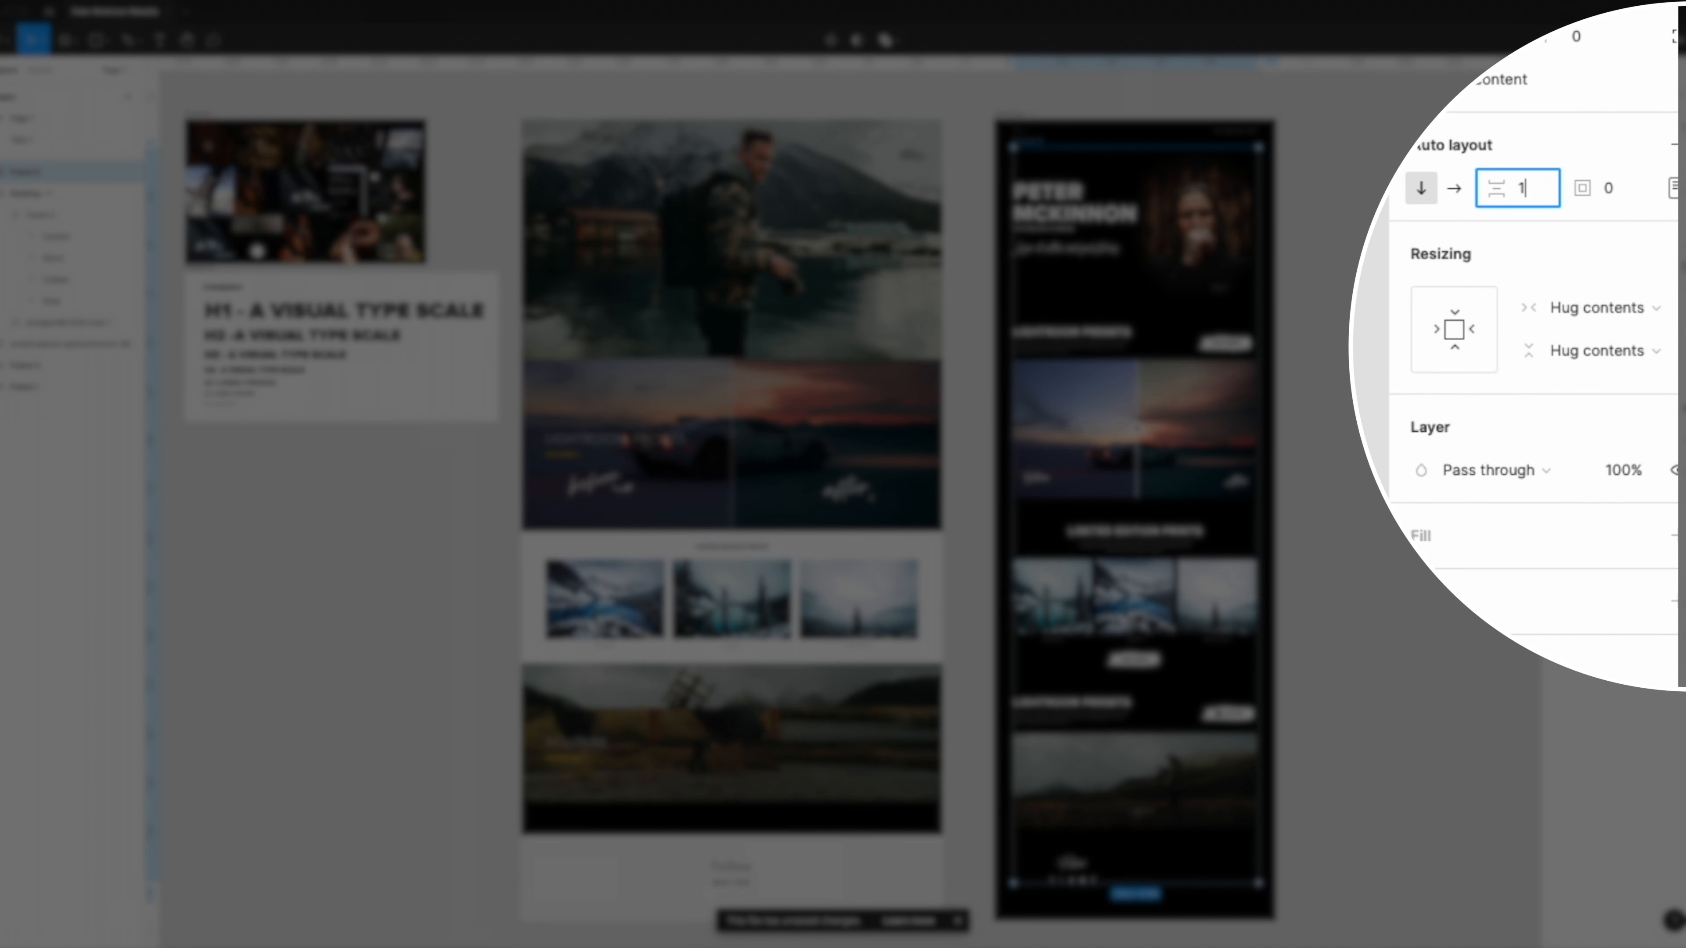
key("Return")
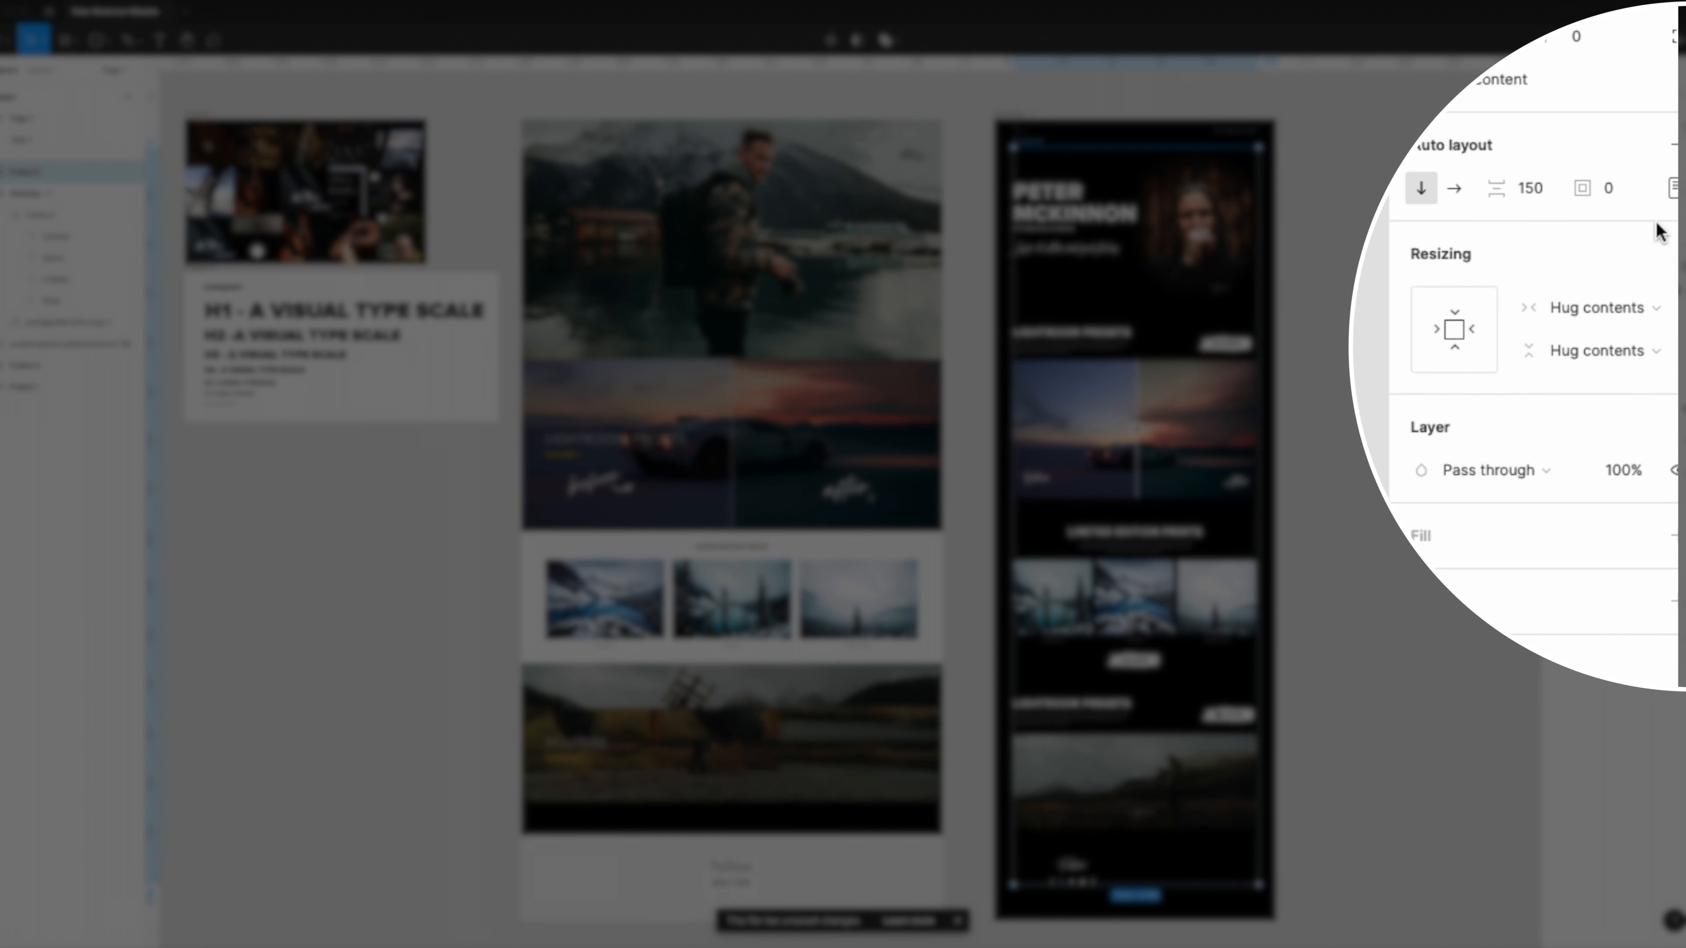
Step: Align the auto layout's contents to the top centre
left_click(1669, 187)
left_click(1588, 285)
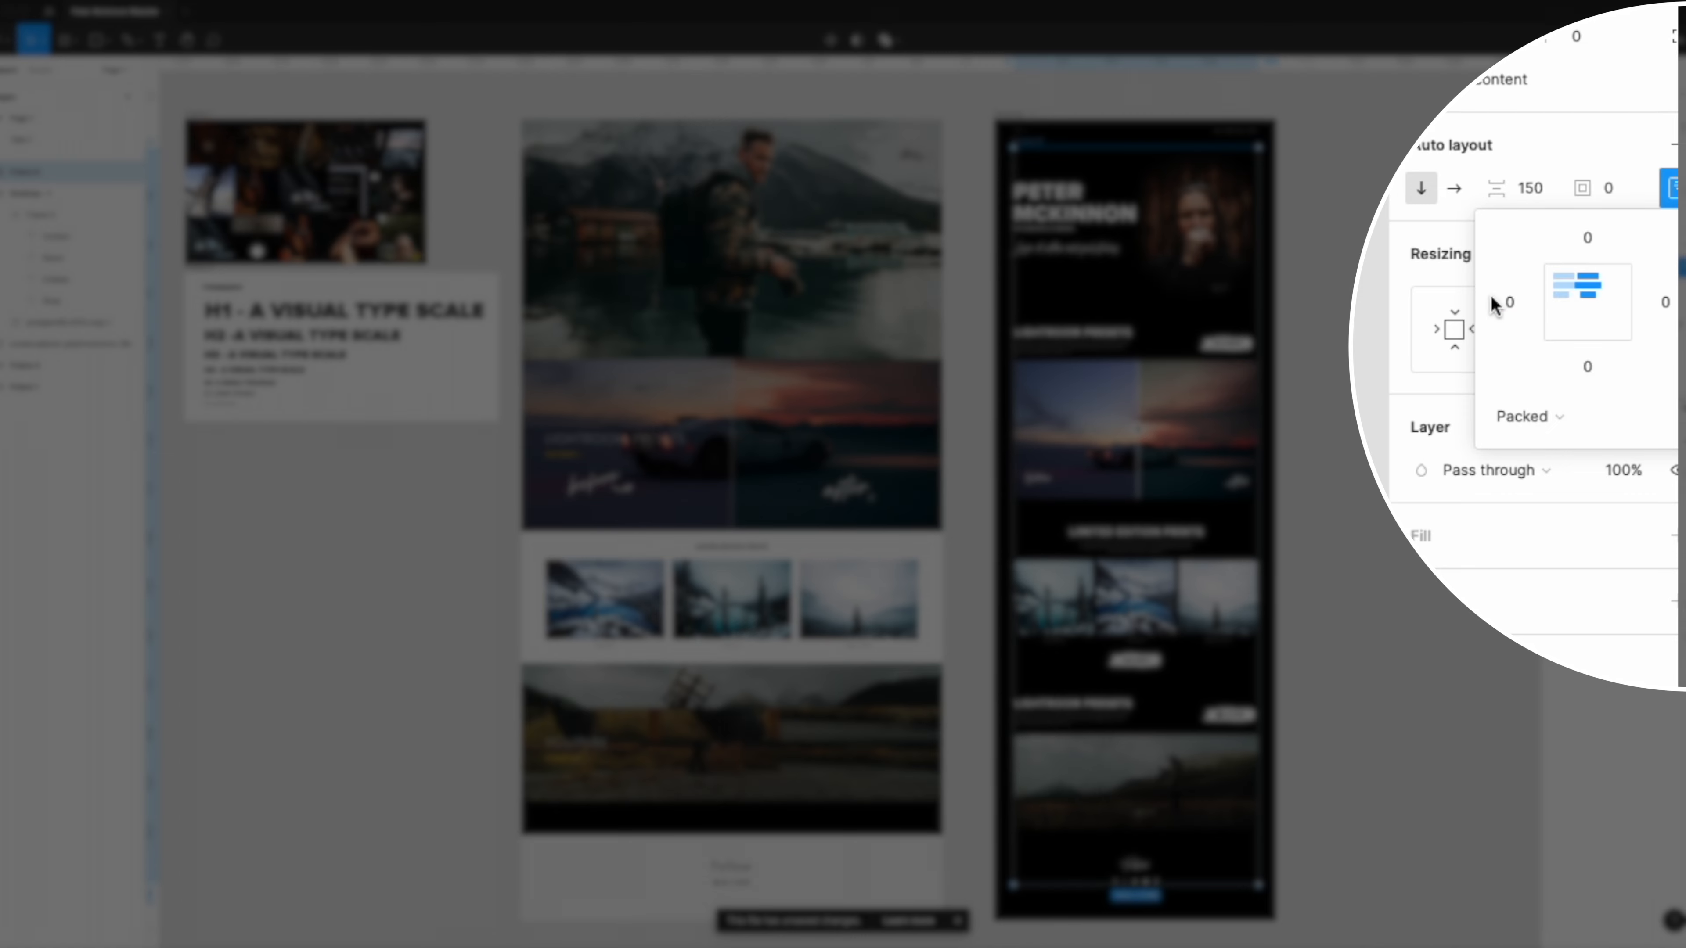
left_click(1388, 457)
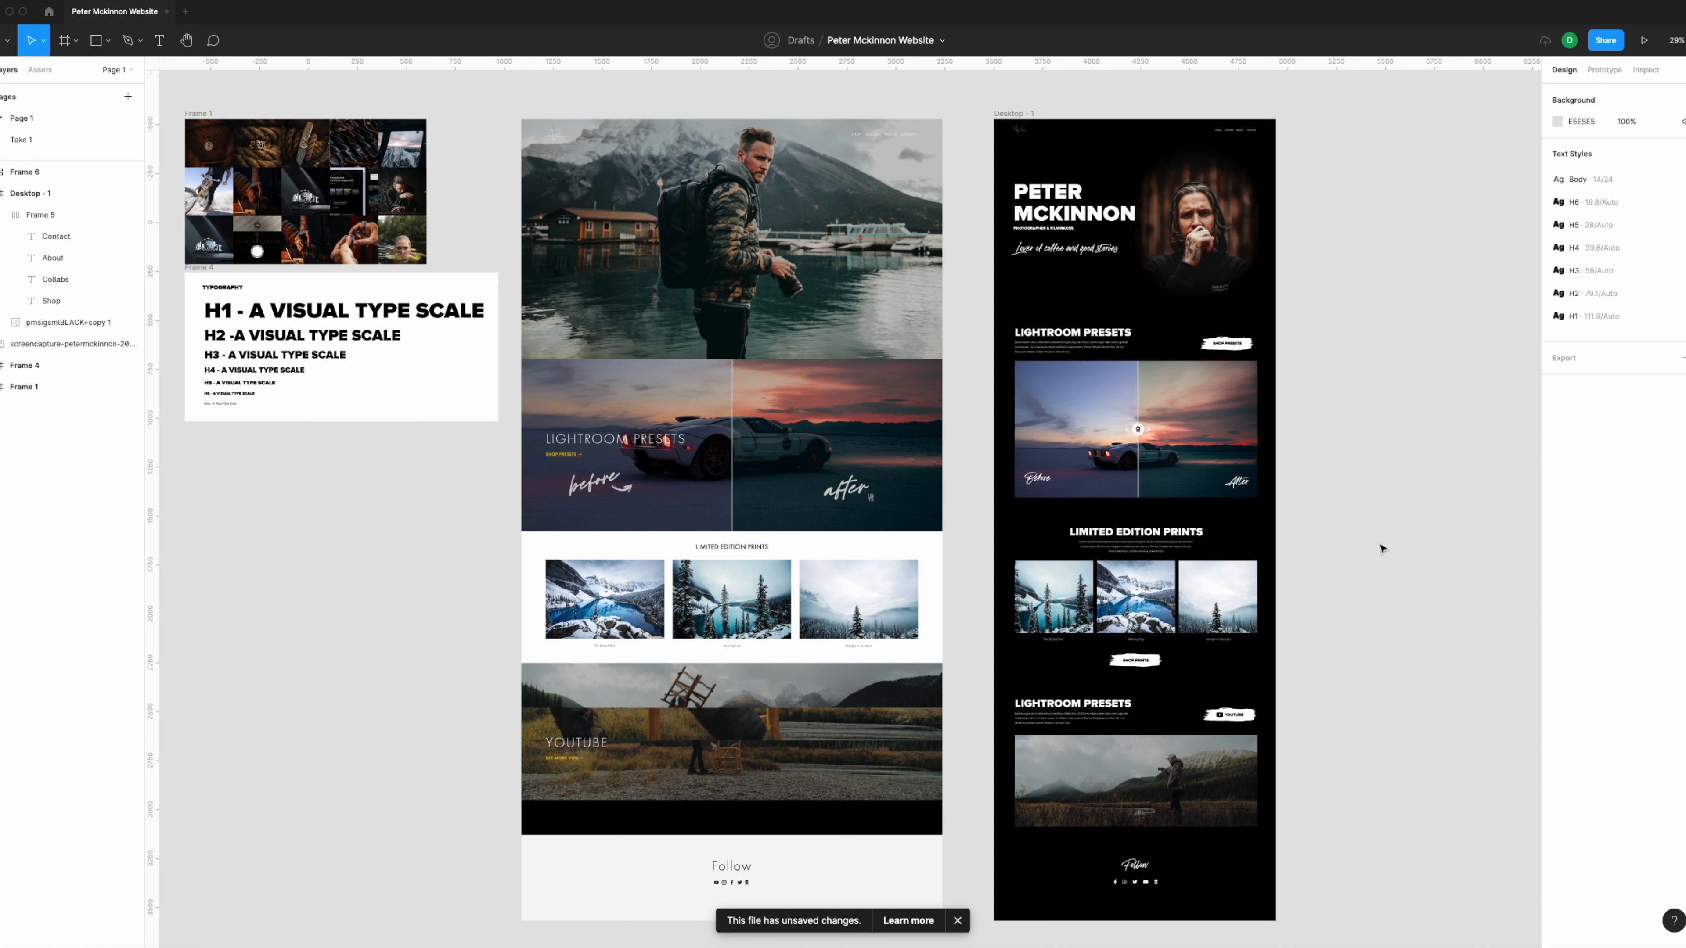
Step: Present the Desktop - 1 frame as a prototype and review the page from the hero down to the Follow footer
left_click(1025, 118)
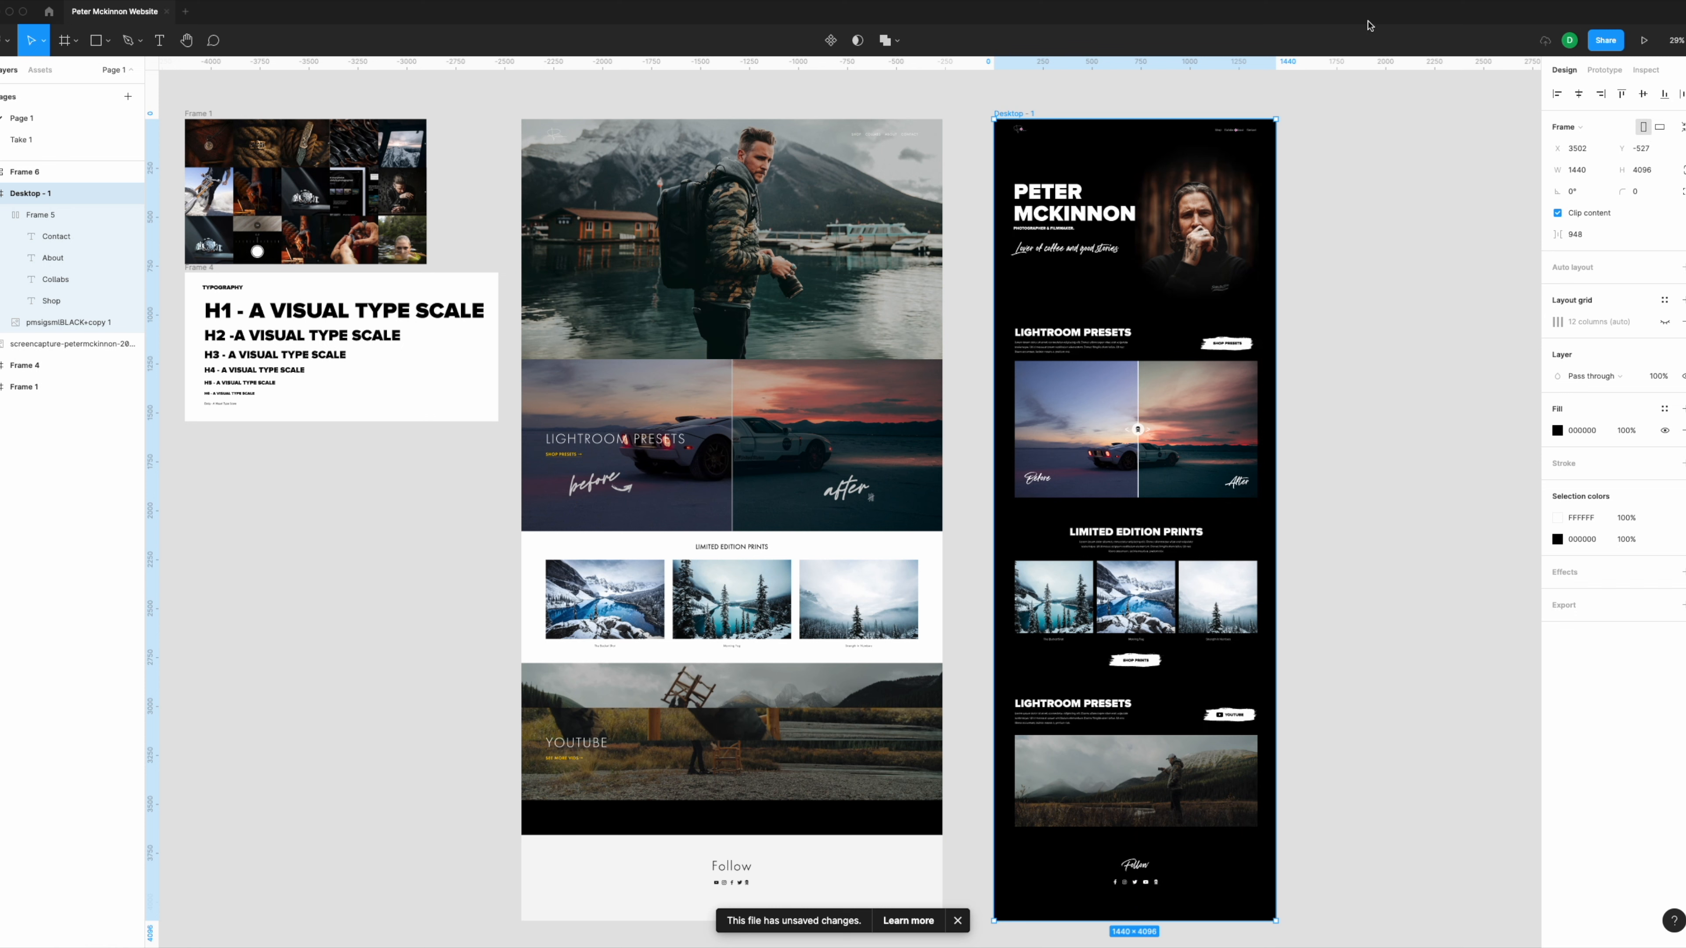
left_click(1297, 136)
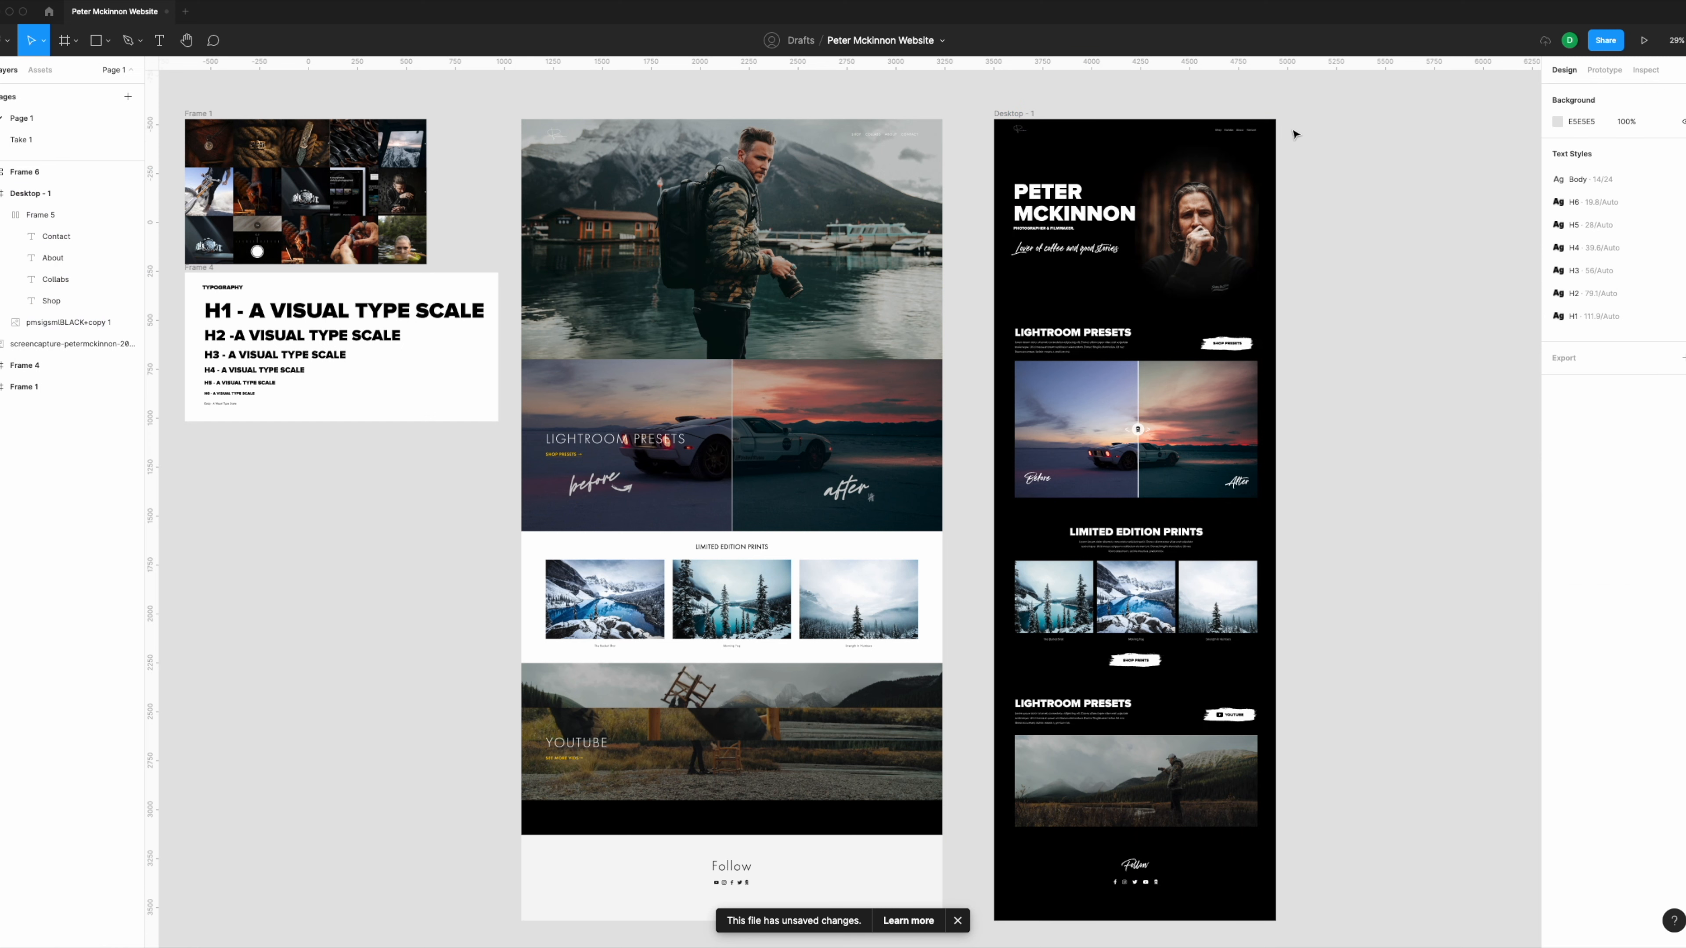
left_click(1012, 113)
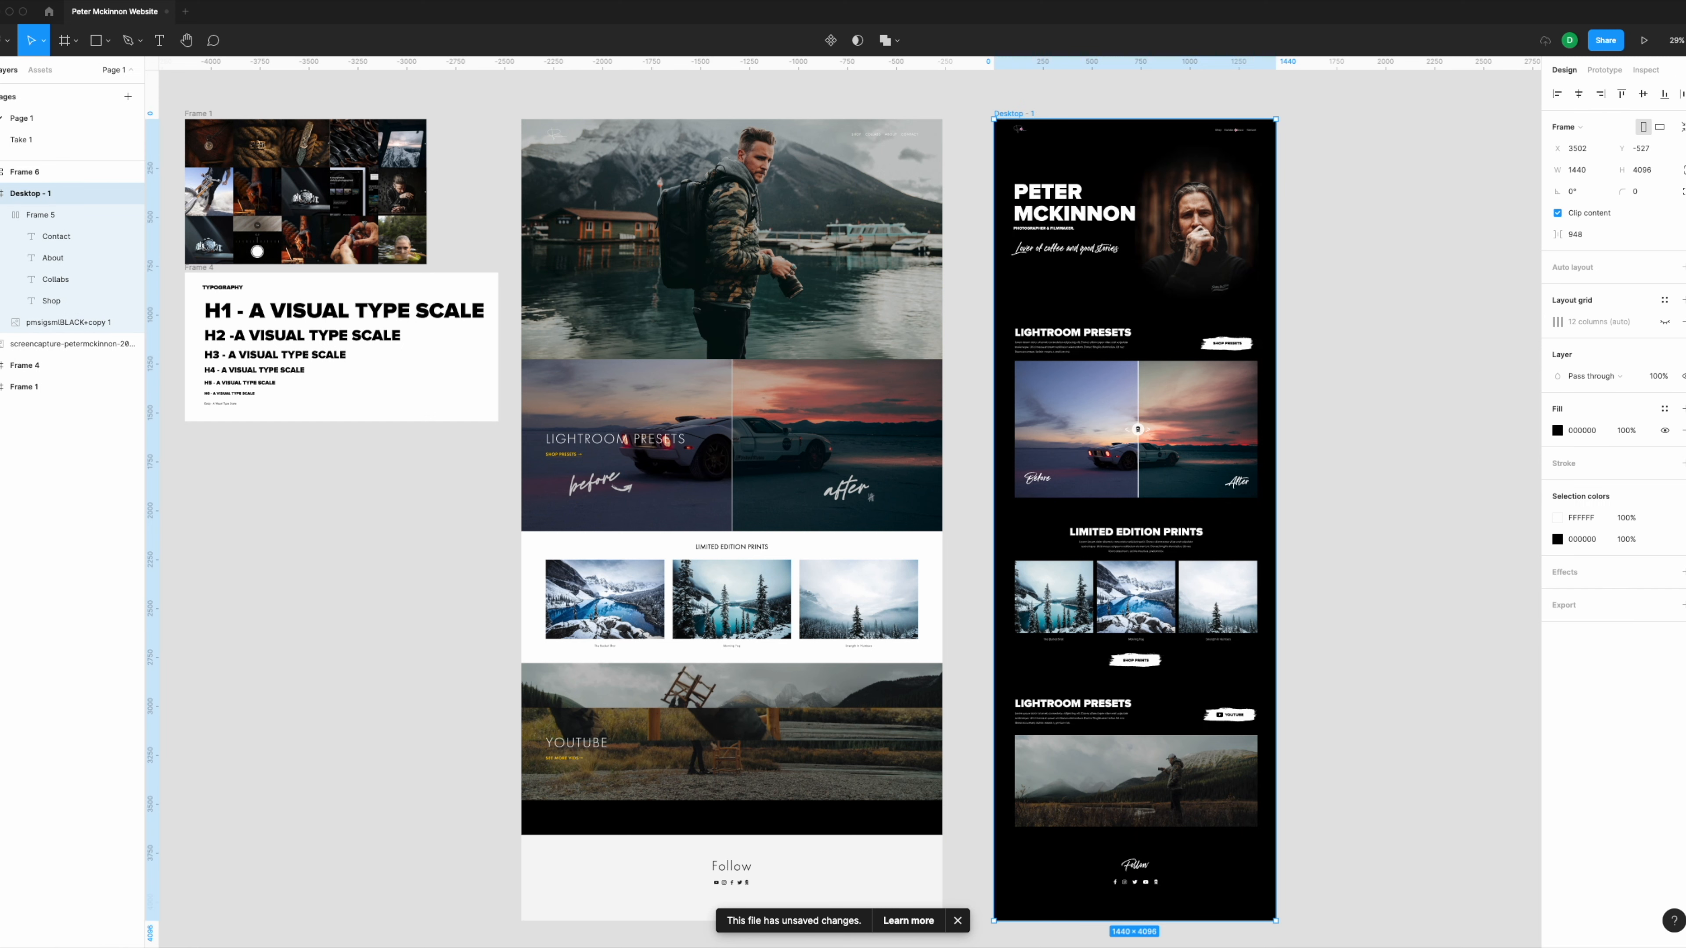
left_click(1644, 40)
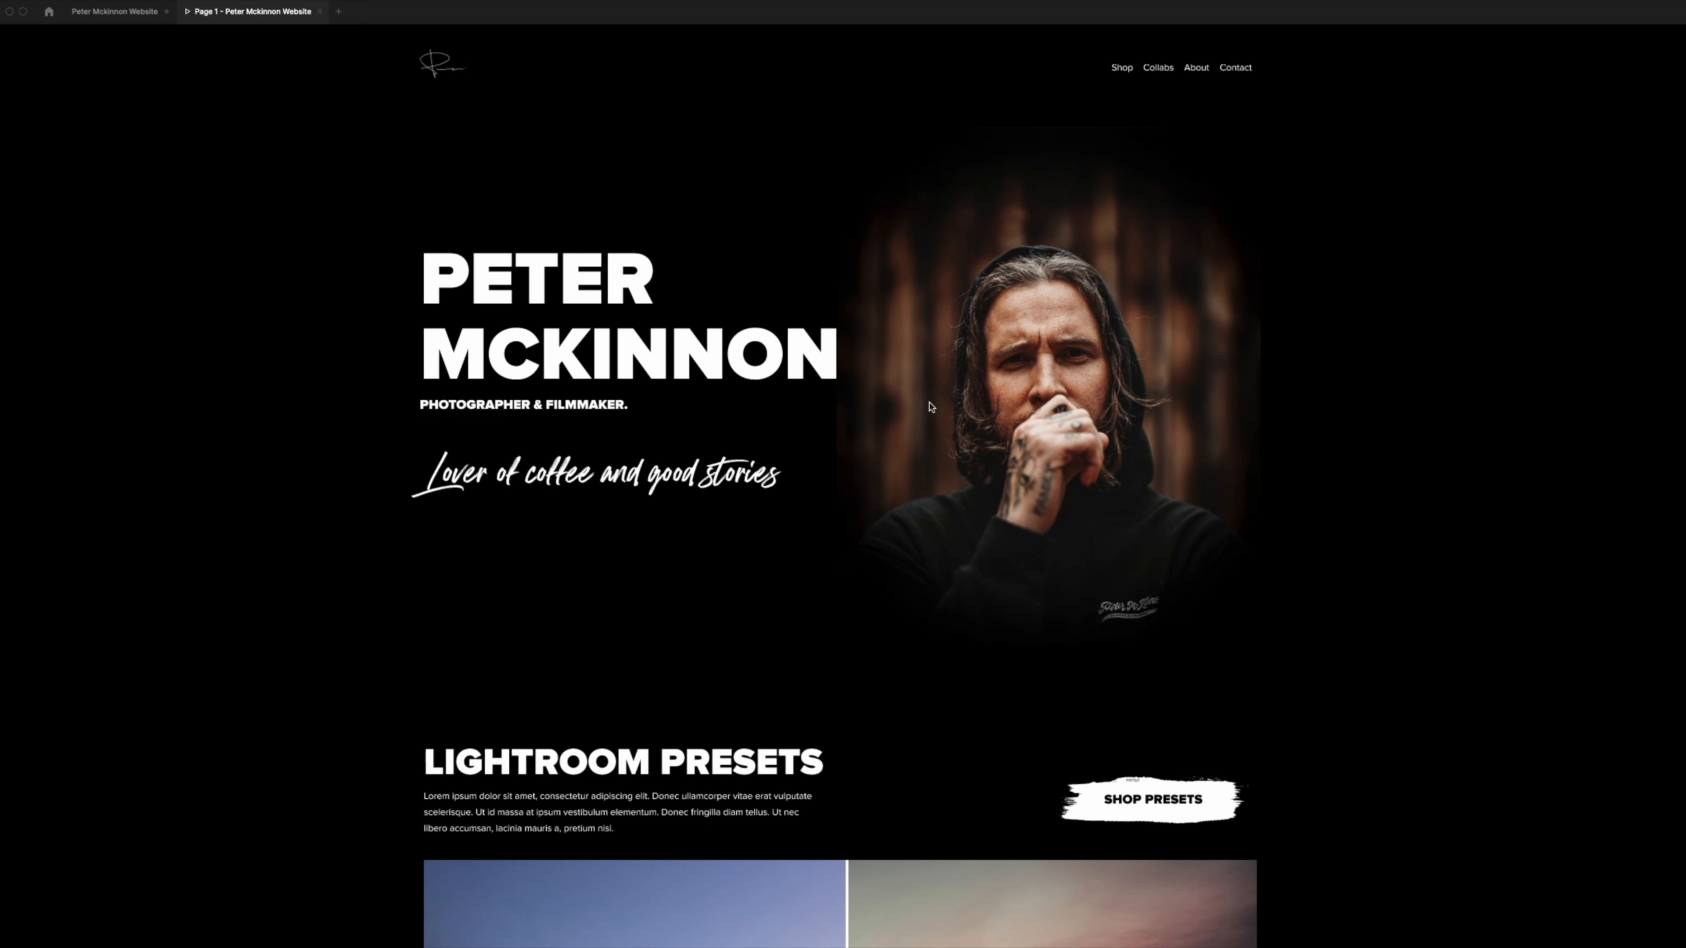
scroll(961, 416, "down", 6)
scroll(565, 365, "down", 3)
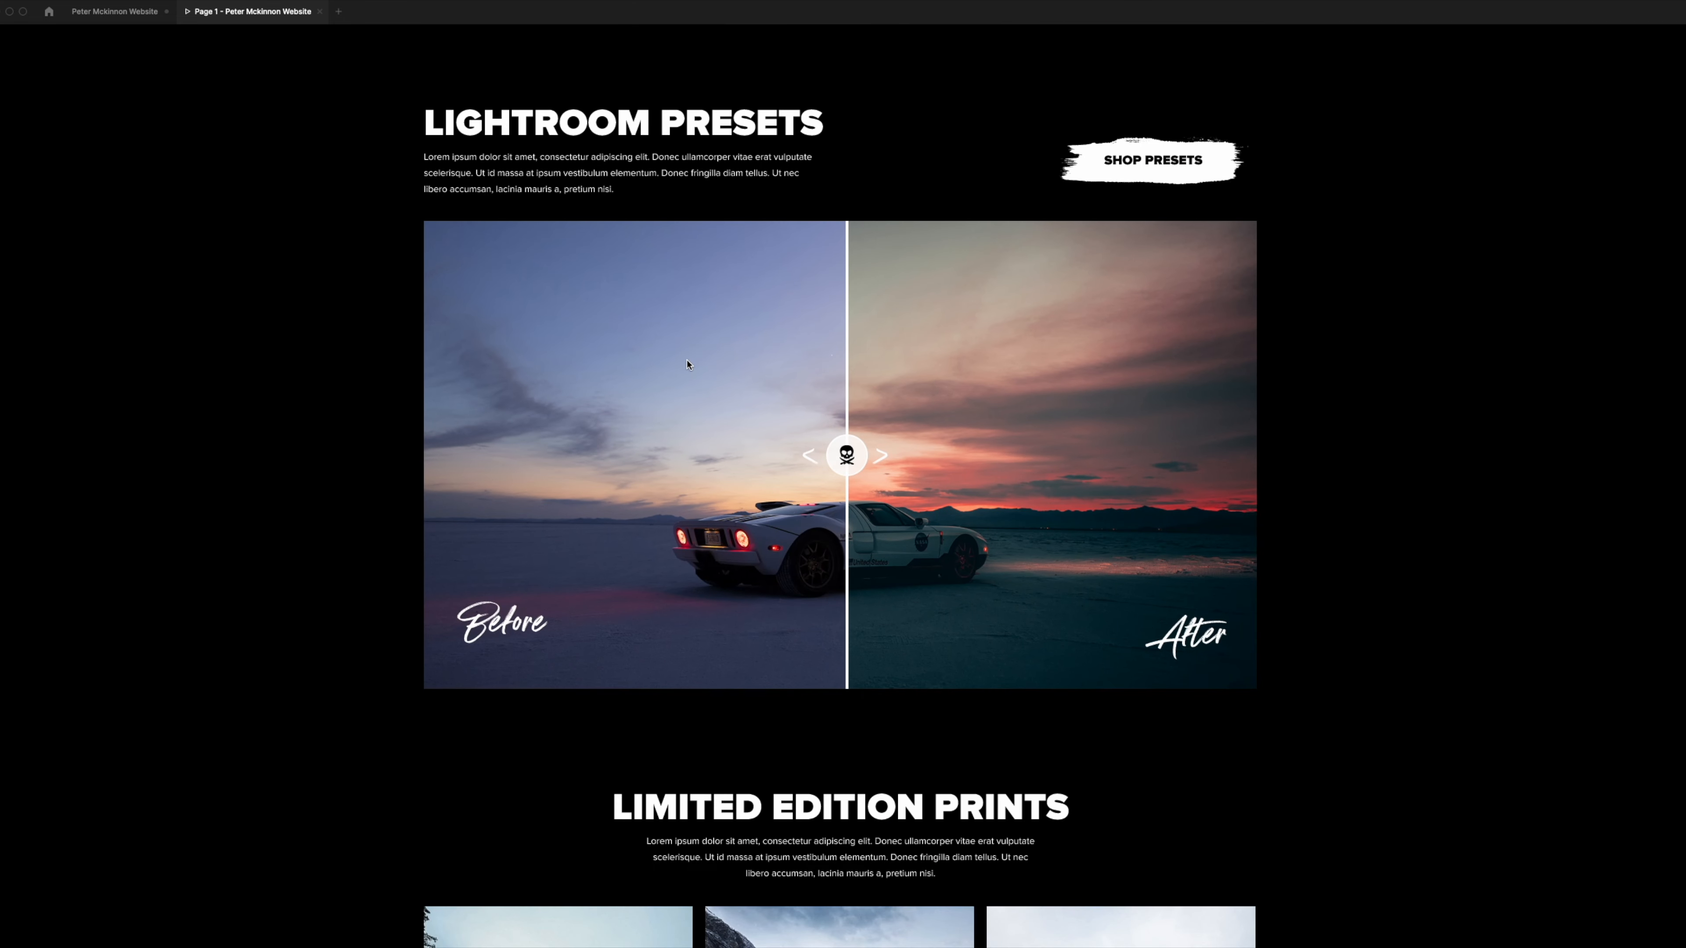
scroll(690, 365, "down", 10)
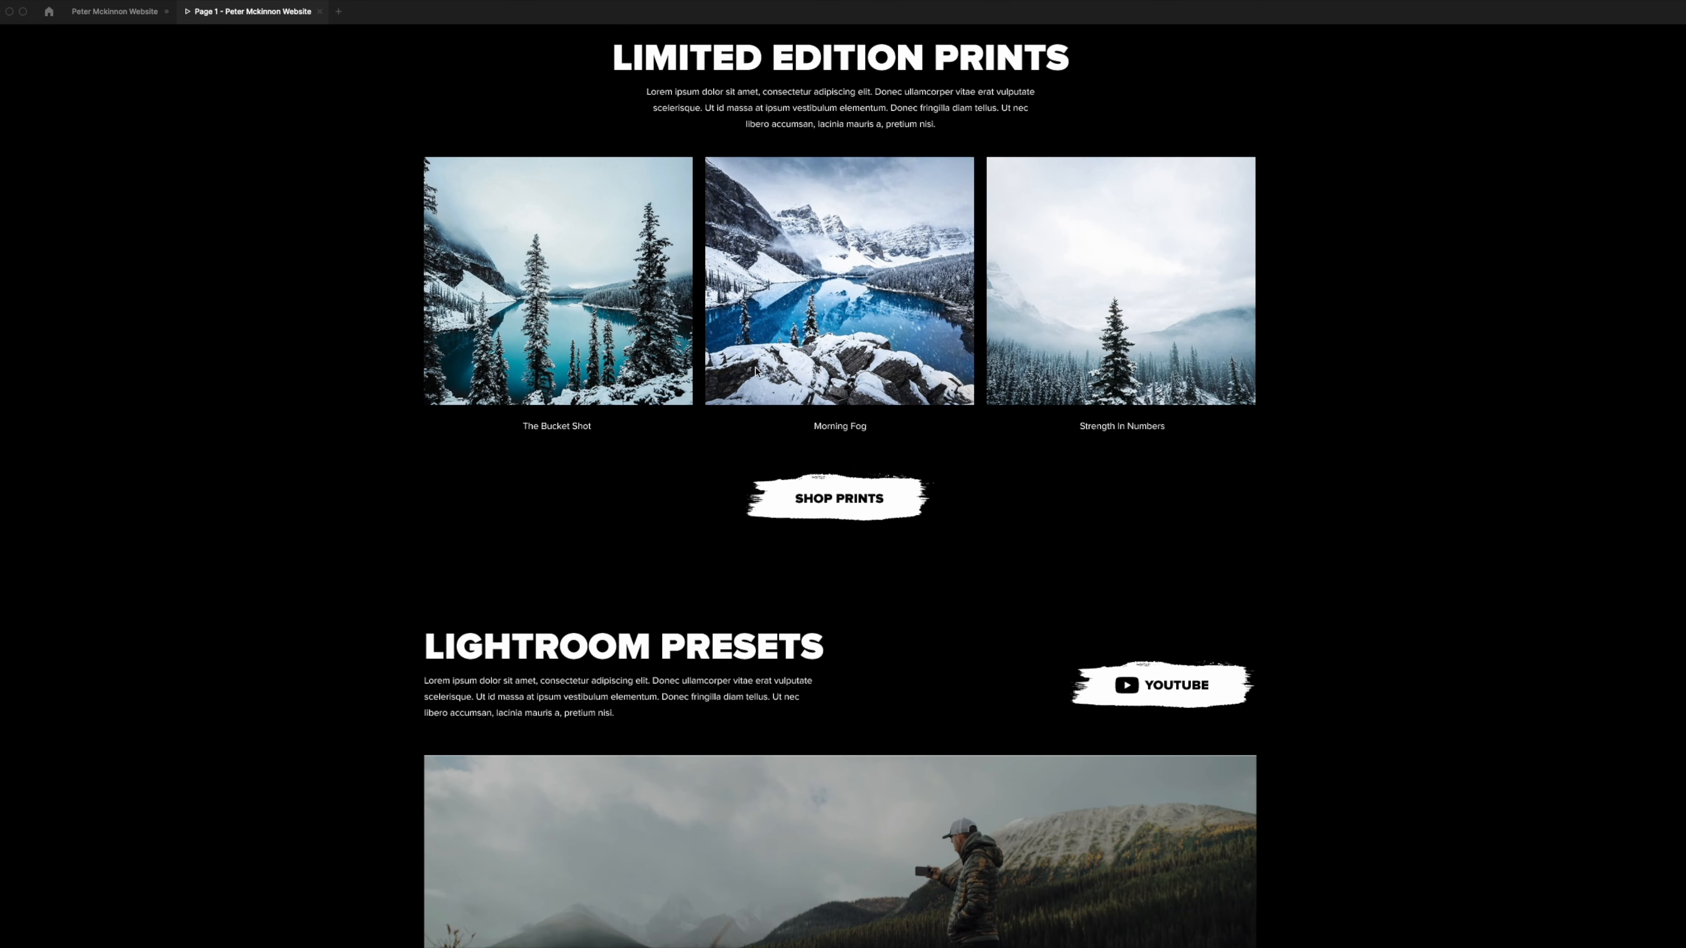
scroll(753, 370, "down", 5)
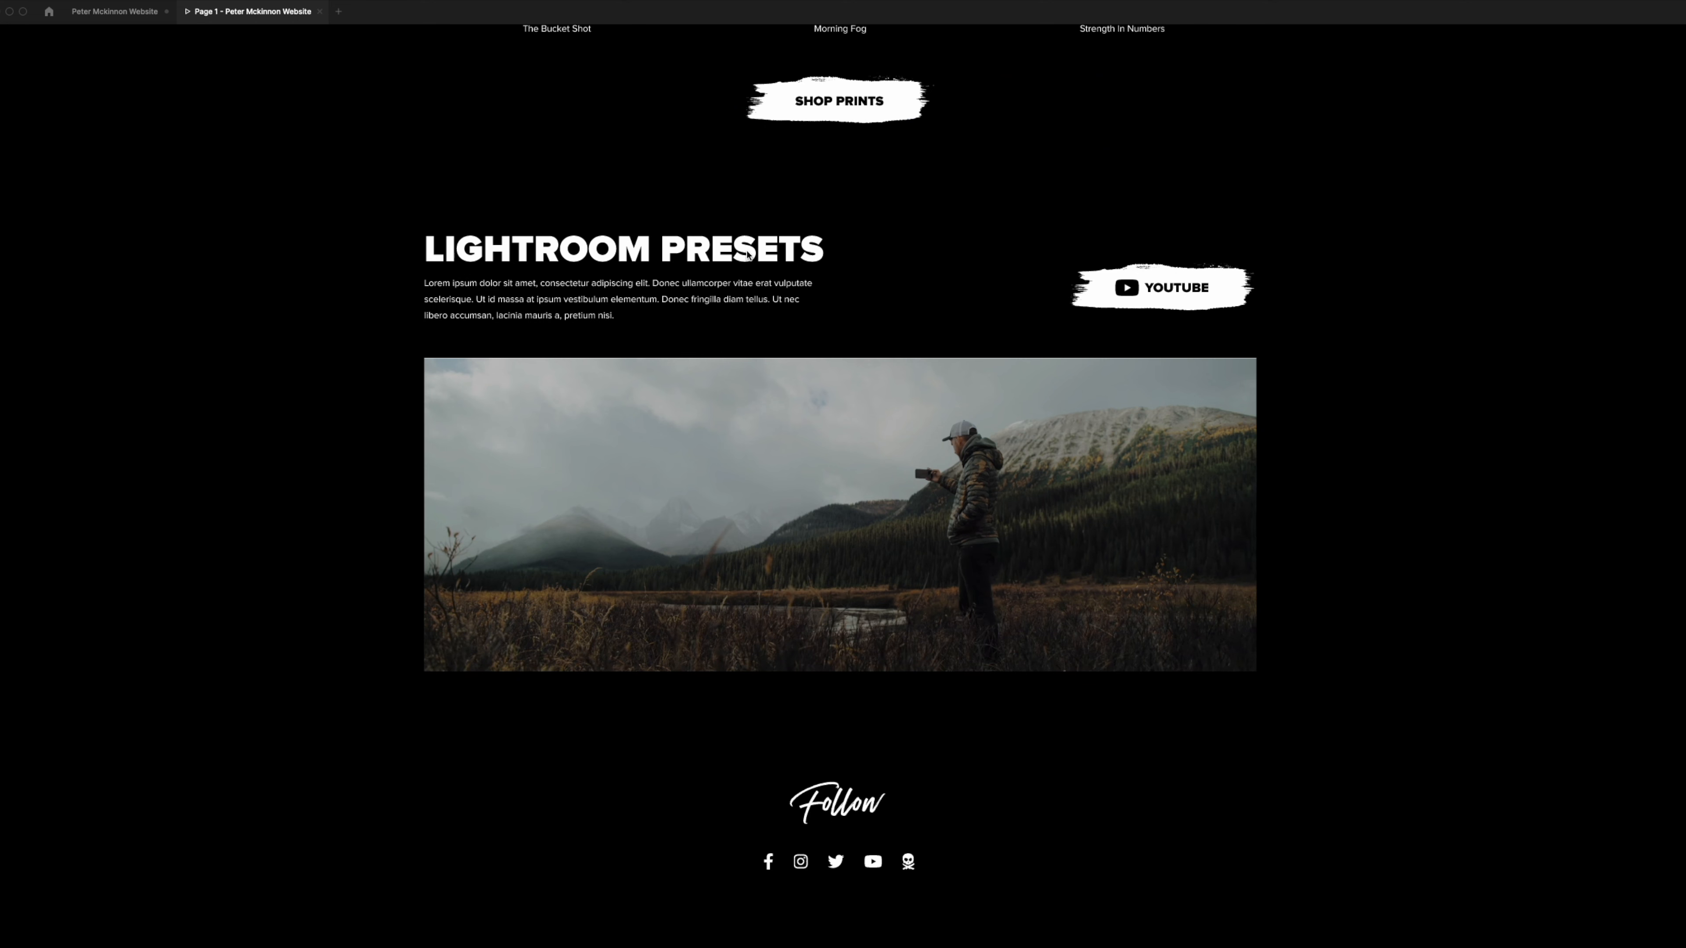
scroll(890, 685, "down", 1)
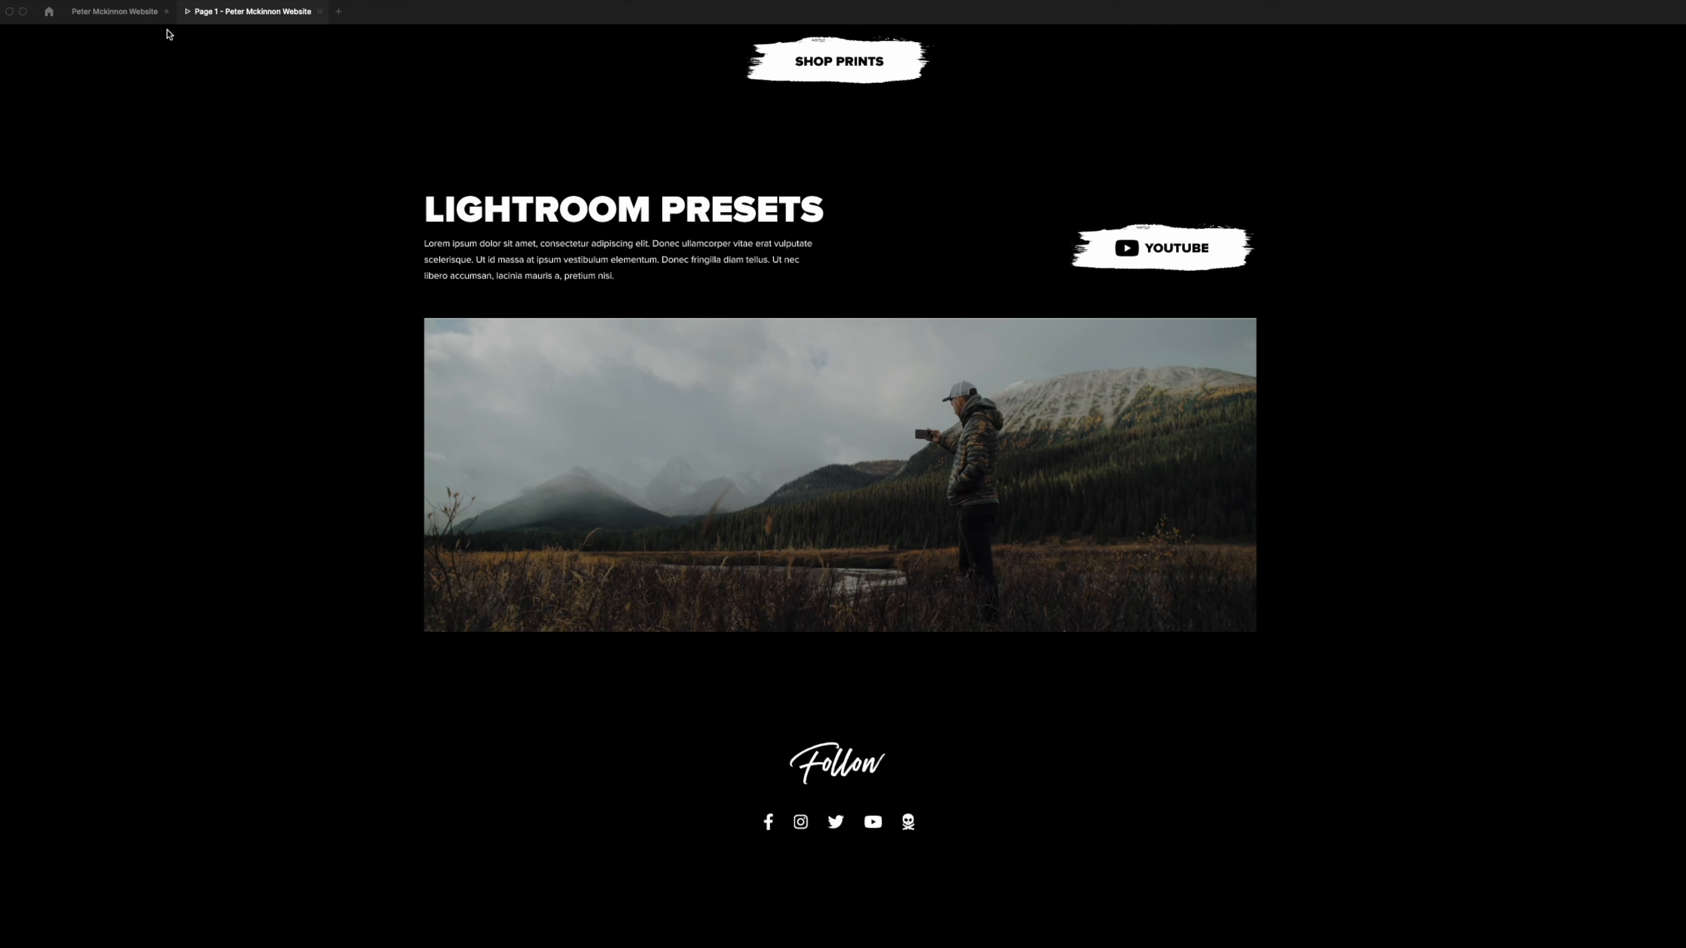
Step: Return to the design file and change the heading above the lower landscape photo to YOUTUBE
left_click(114, 11)
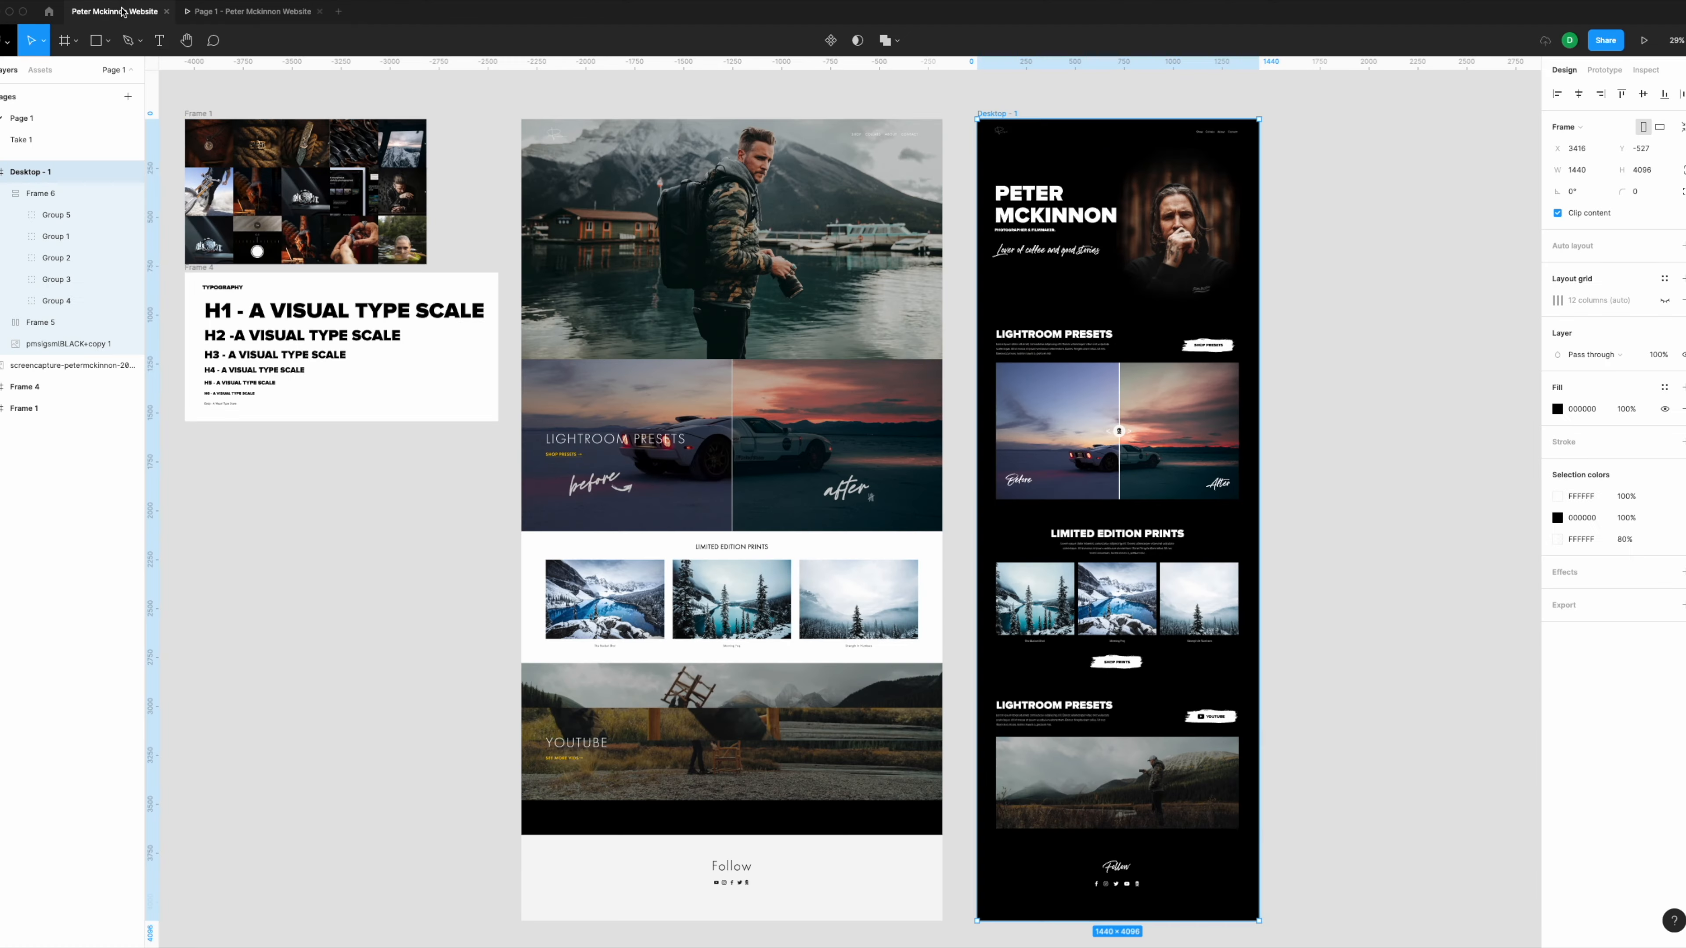
double_click(1073, 707)
double_click(1073, 706)
double_click(1072, 706)
triple_click(1071, 706)
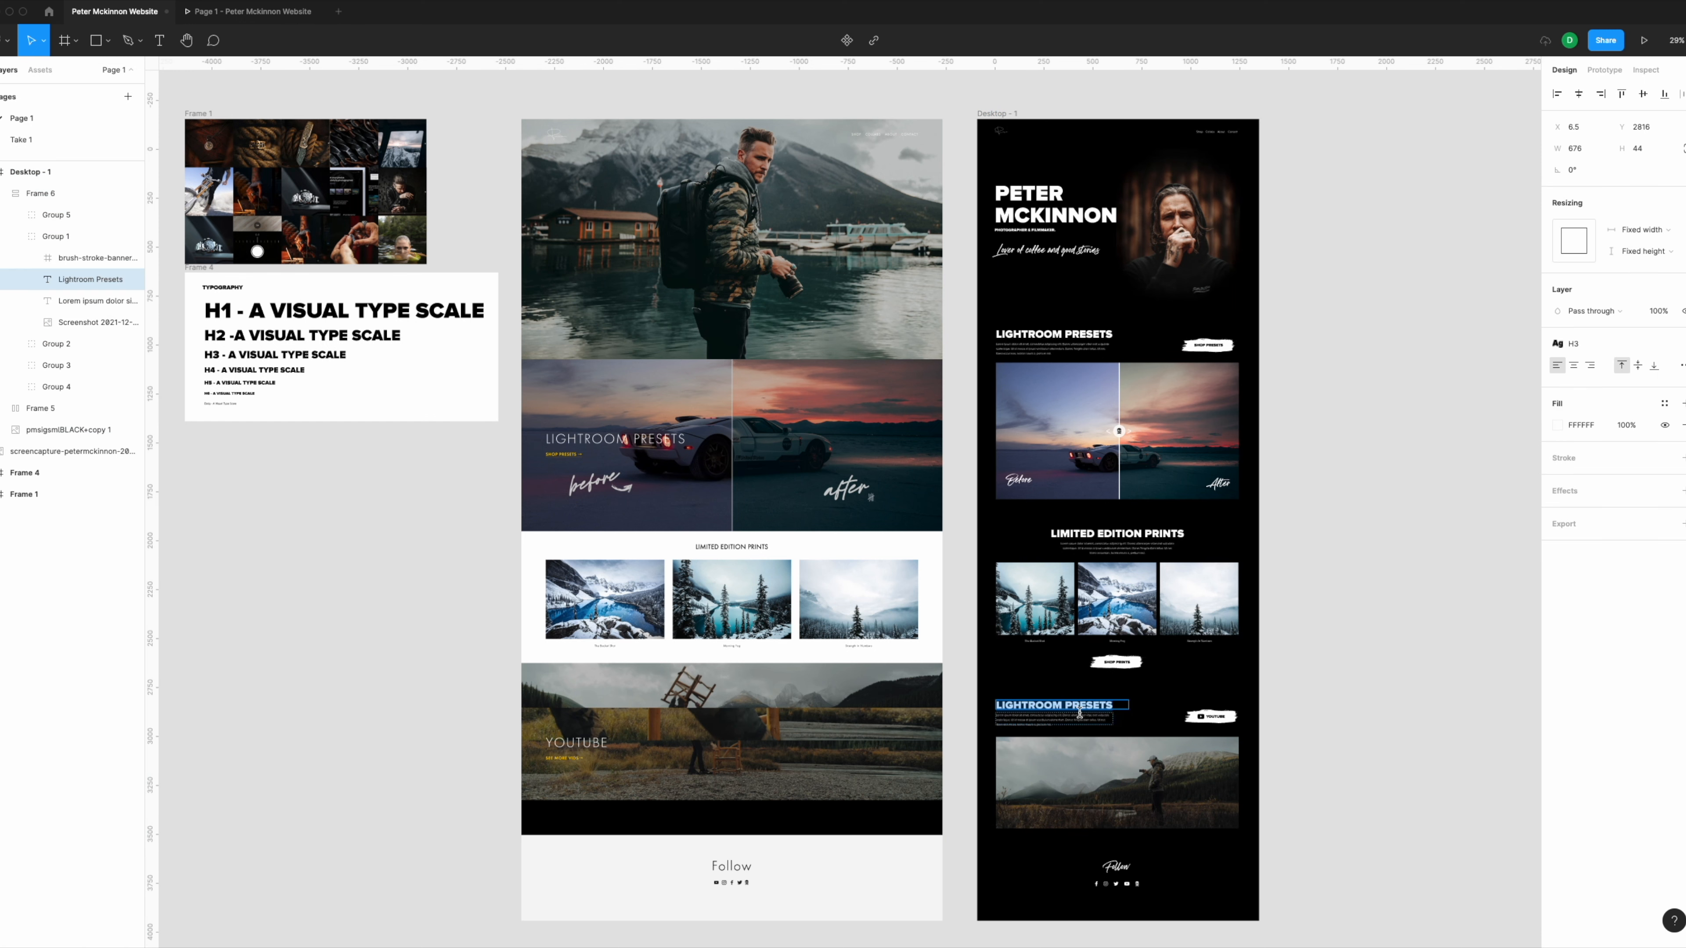
type("MY YOUTUBE")
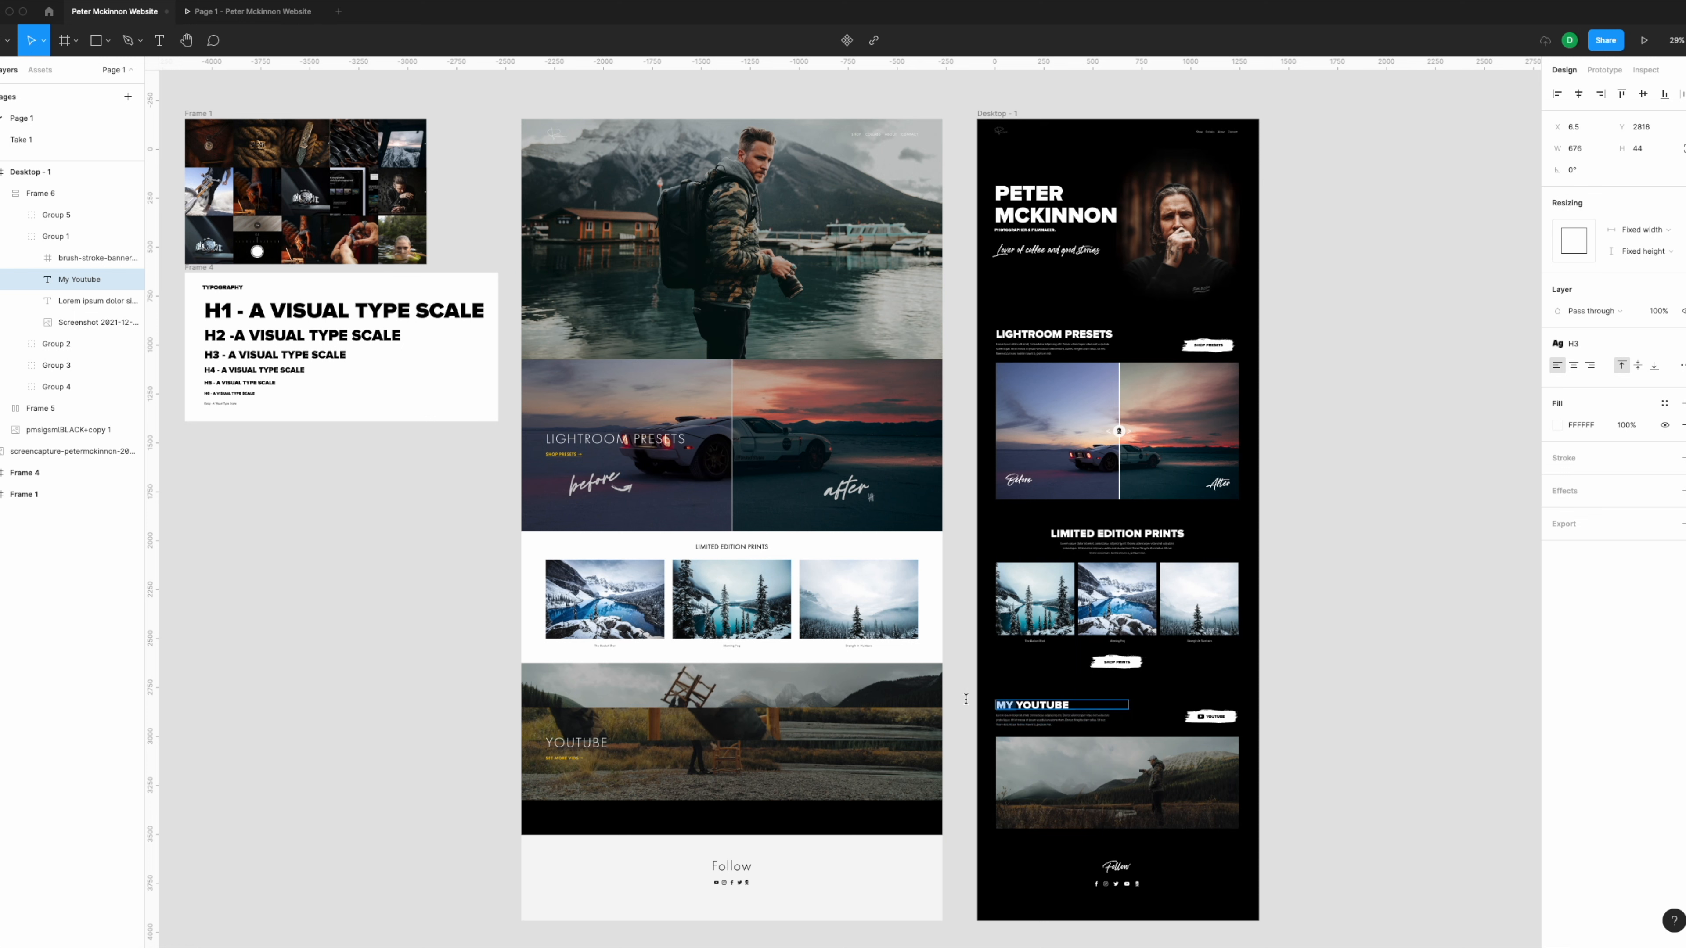
key("BackSpace")
key("Escape")
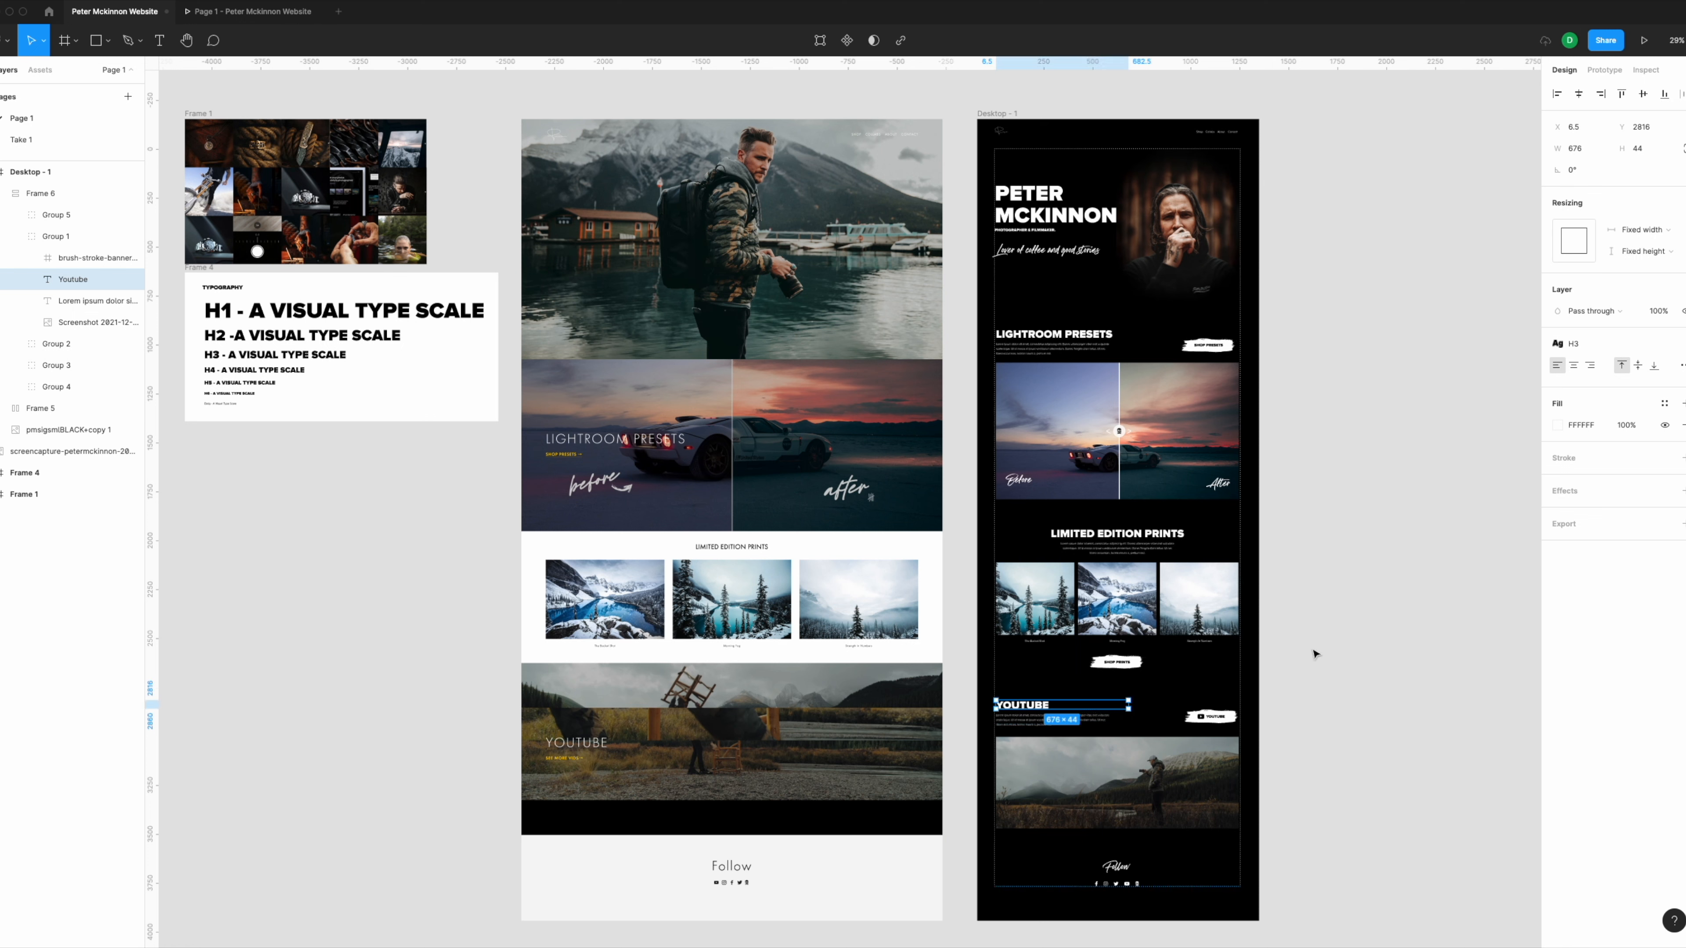
left_click(1357, 582)
Step: Check the revised YouTube heading and the rest of the page in the prototype, then return to the design file
left_click(284, 12)
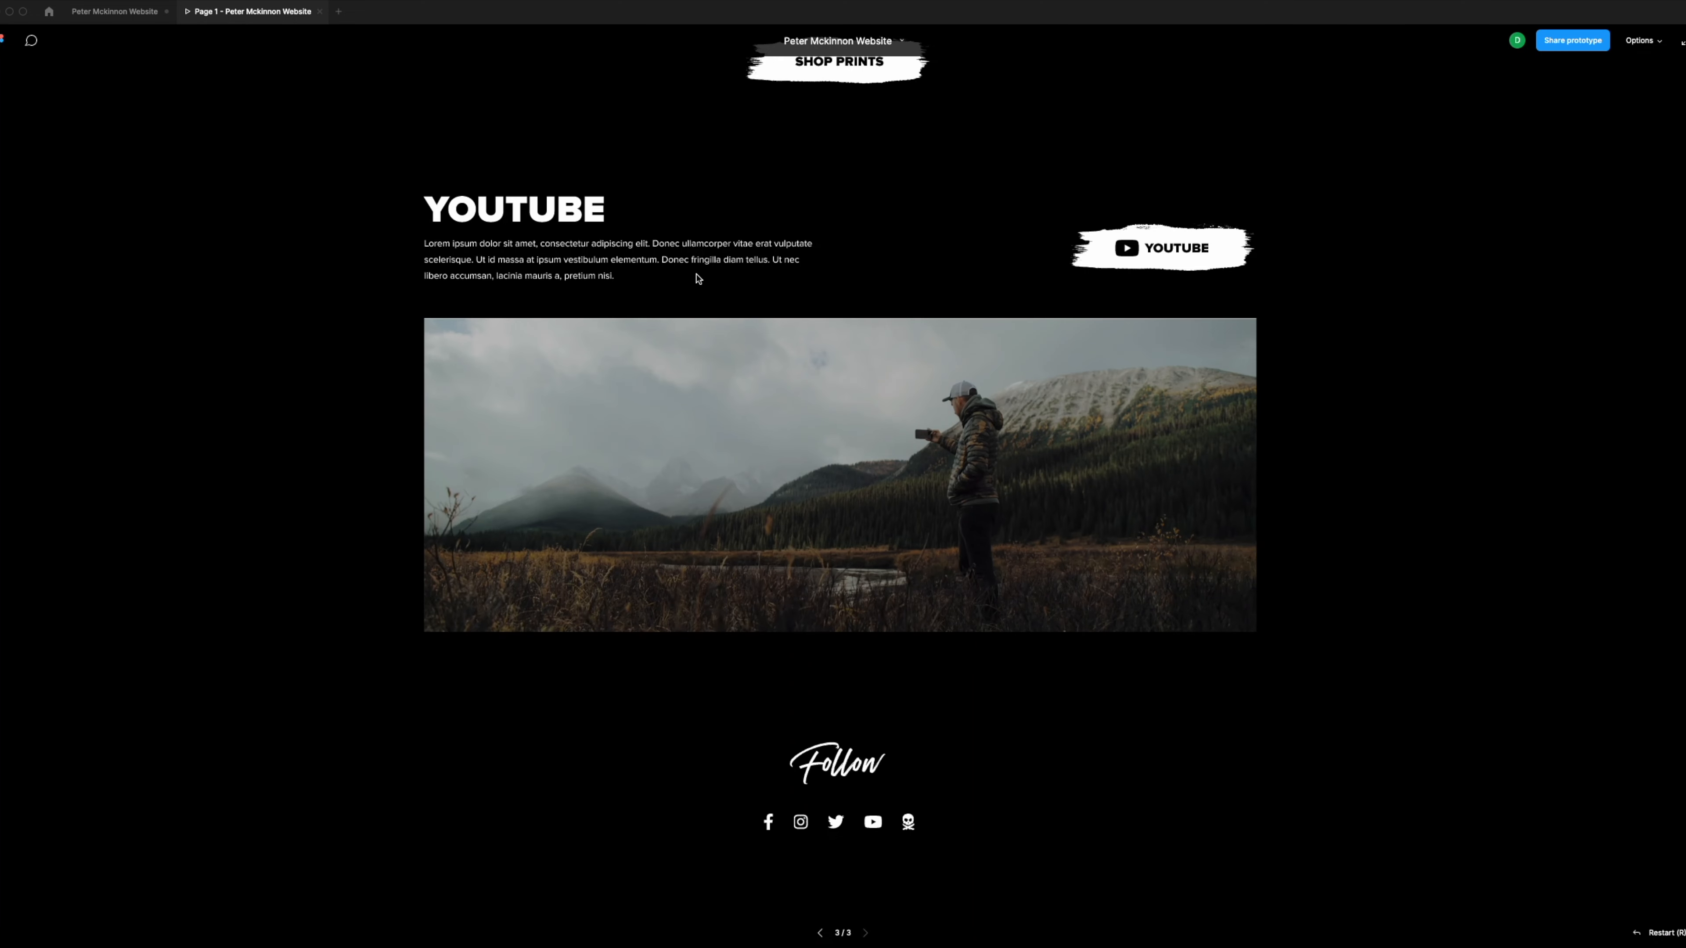
scroll(698, 278, "up", 10)
scroll(624, 299, "up", 15)
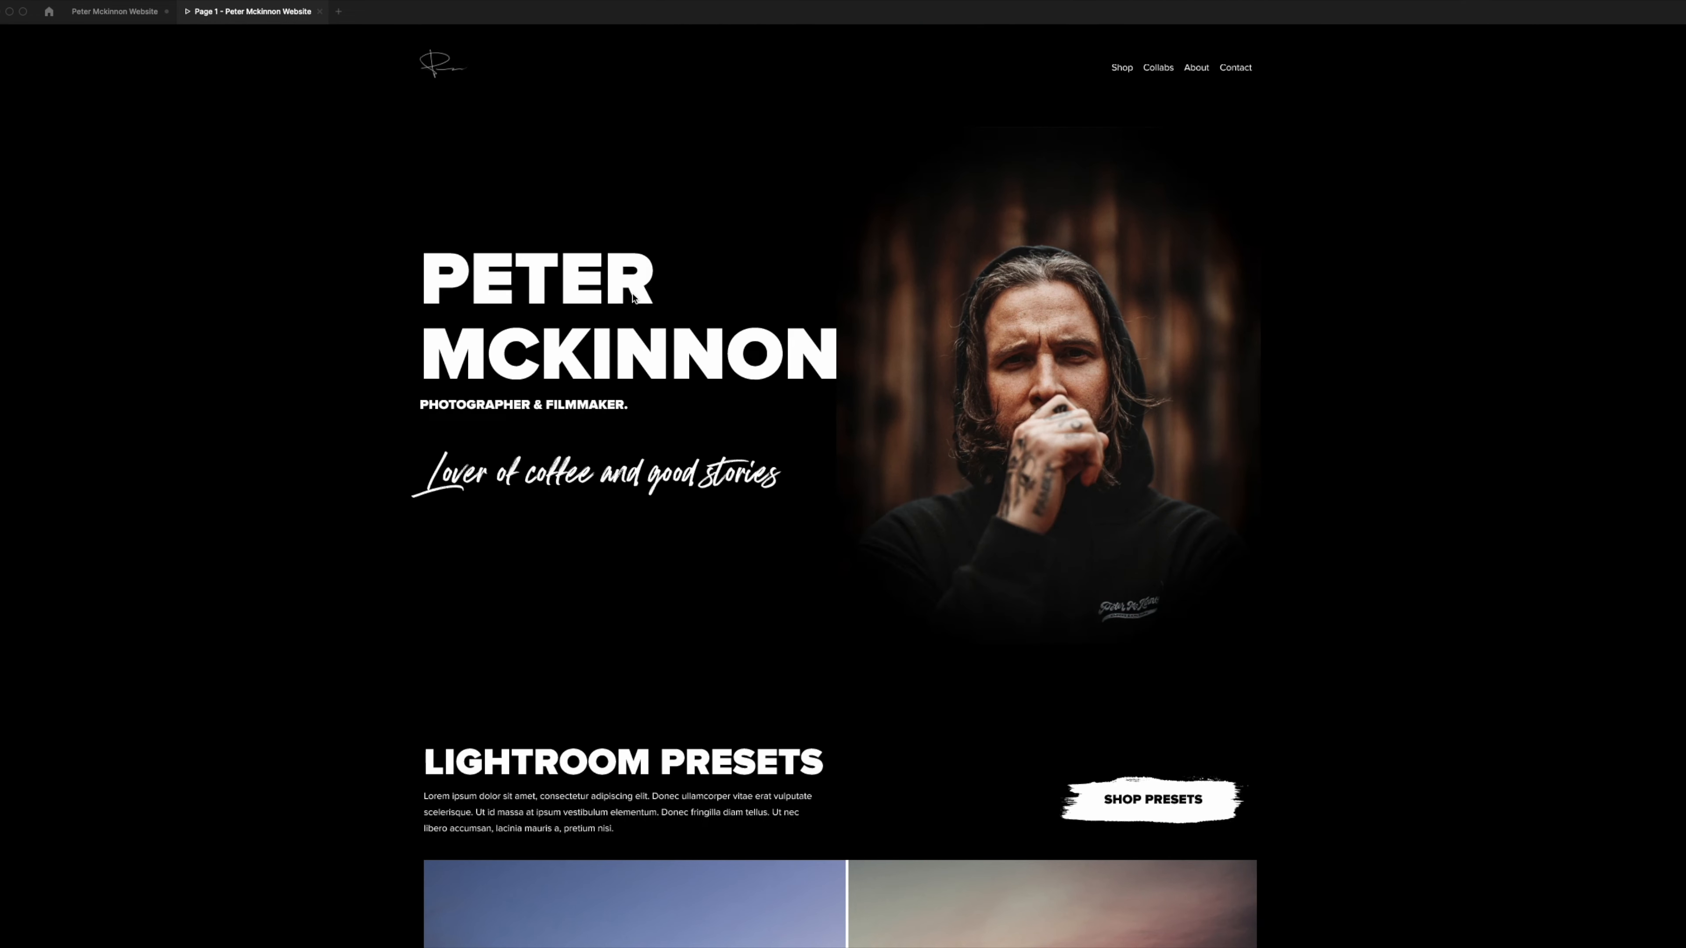
left_click(113, 11)
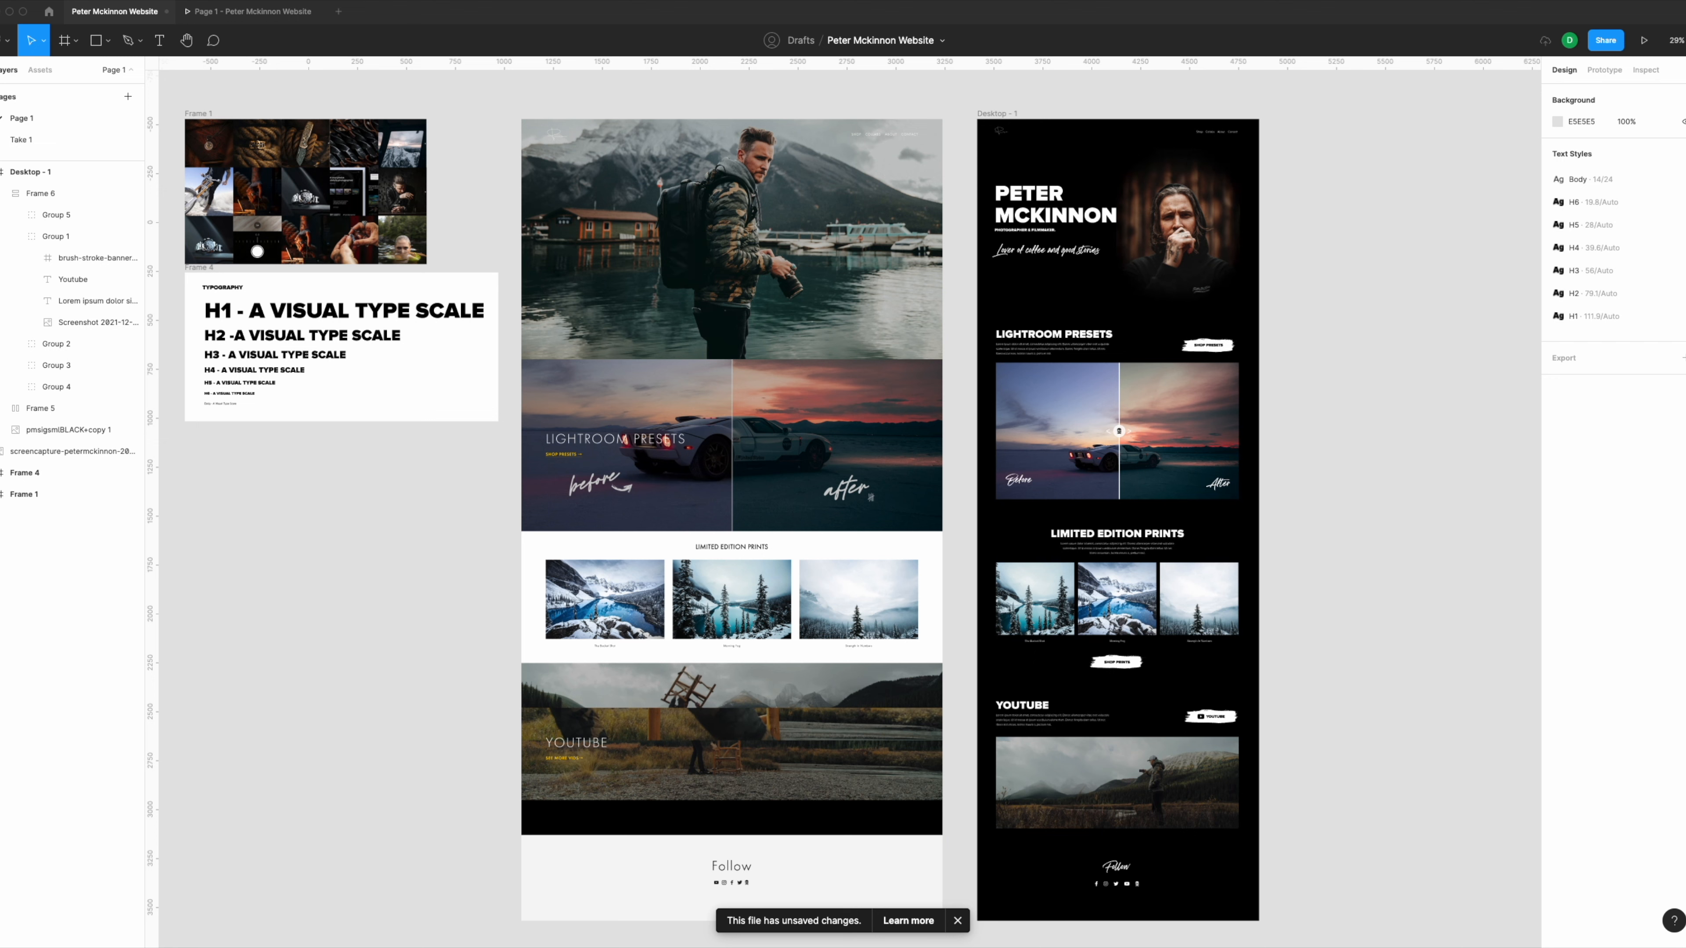
Step: Place the dust-overlay-3 image on the canvas over the upper part of the Desktop - 1 frame
left_click_drag(1071, 930, 1351, 176)
scroll(1350, 176, "up", 5)
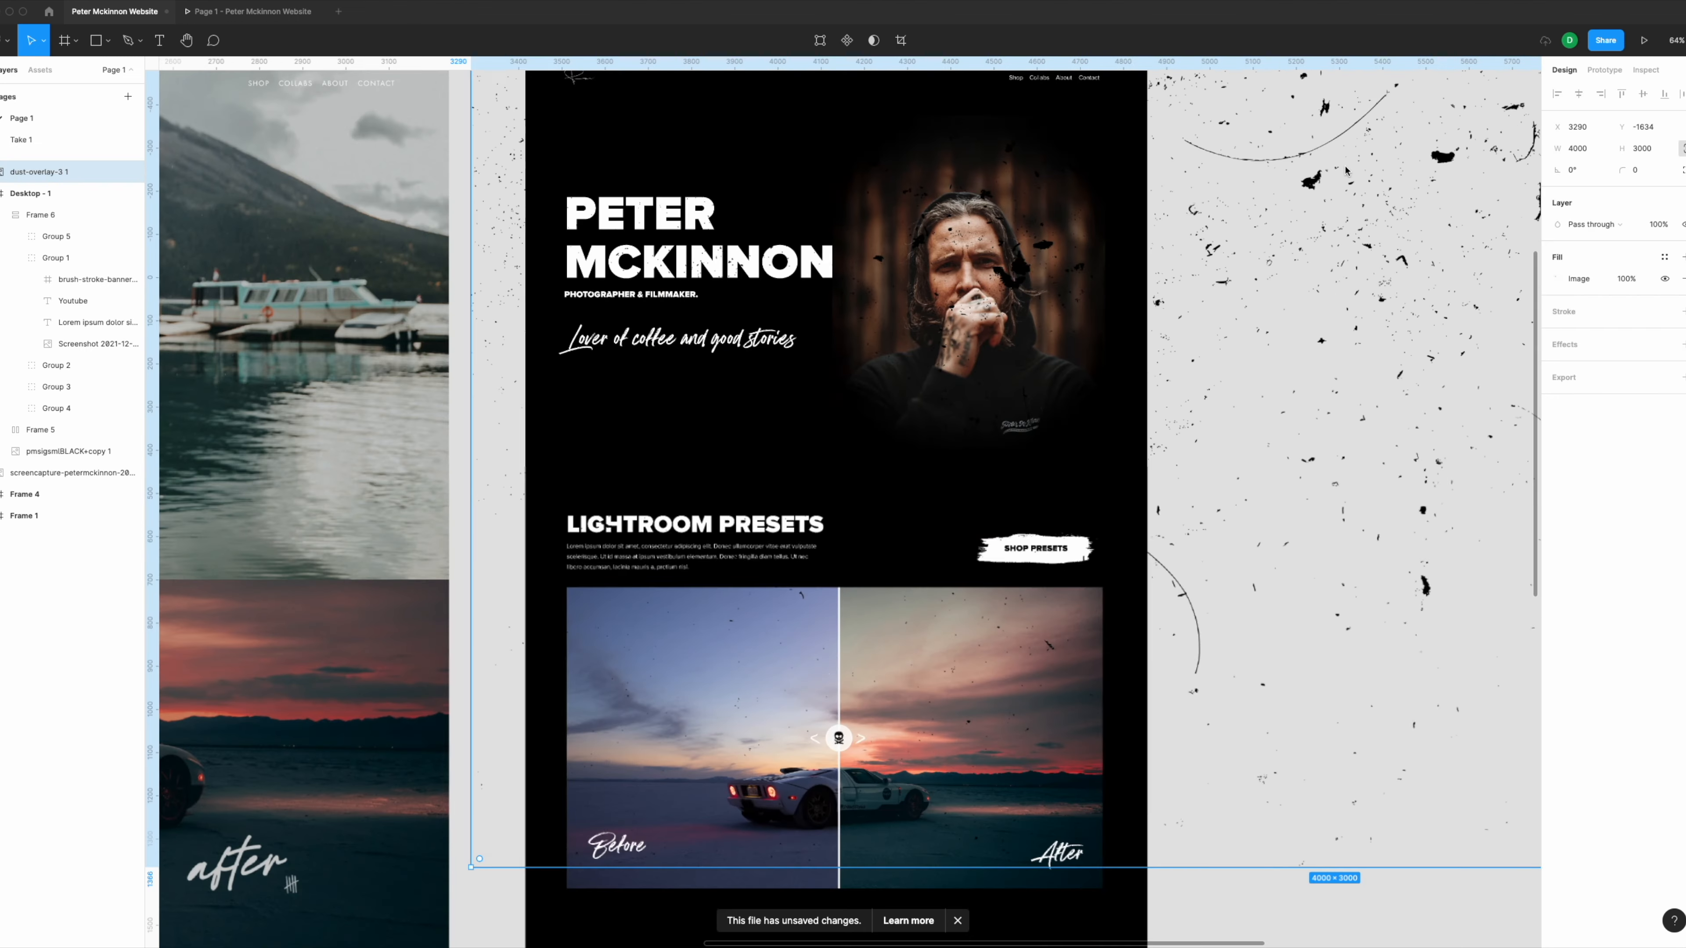
scroll(1351, 176, "down", 5)
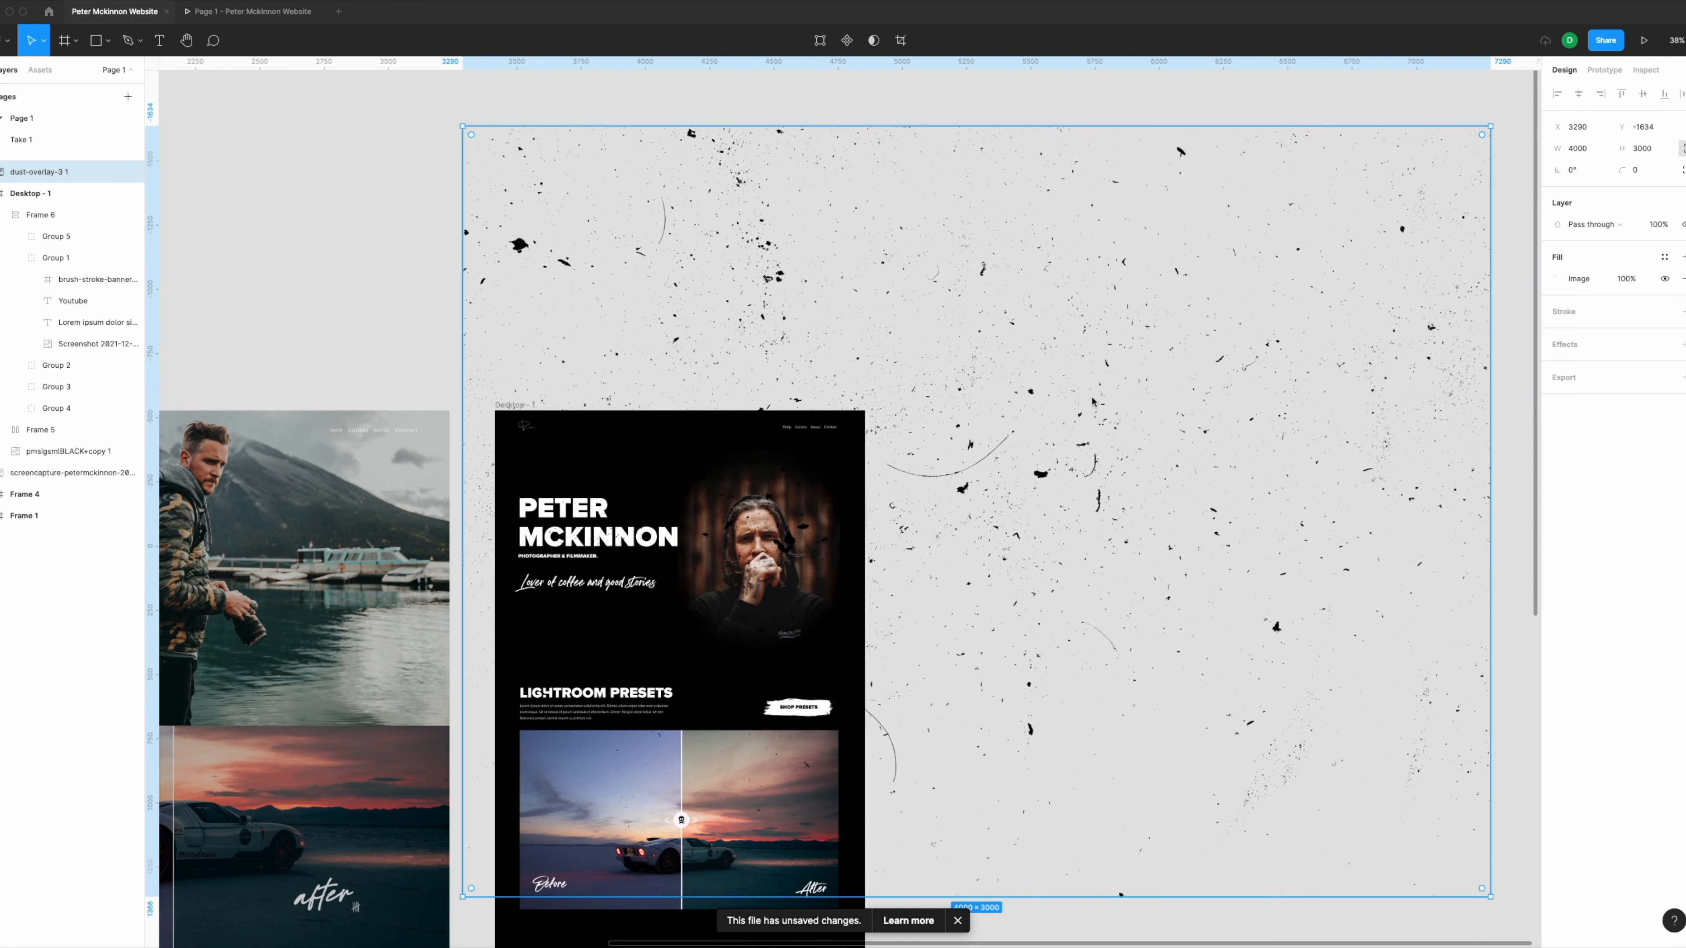
Step: Scale the dust overlay down to 1438 × 1078 over the hero area and place it inside the Desktop - 1 frame
left_click_drag(1488, 126, 864, 596)
left_click_drag(462, 596, 562, 432)
key("super+x")
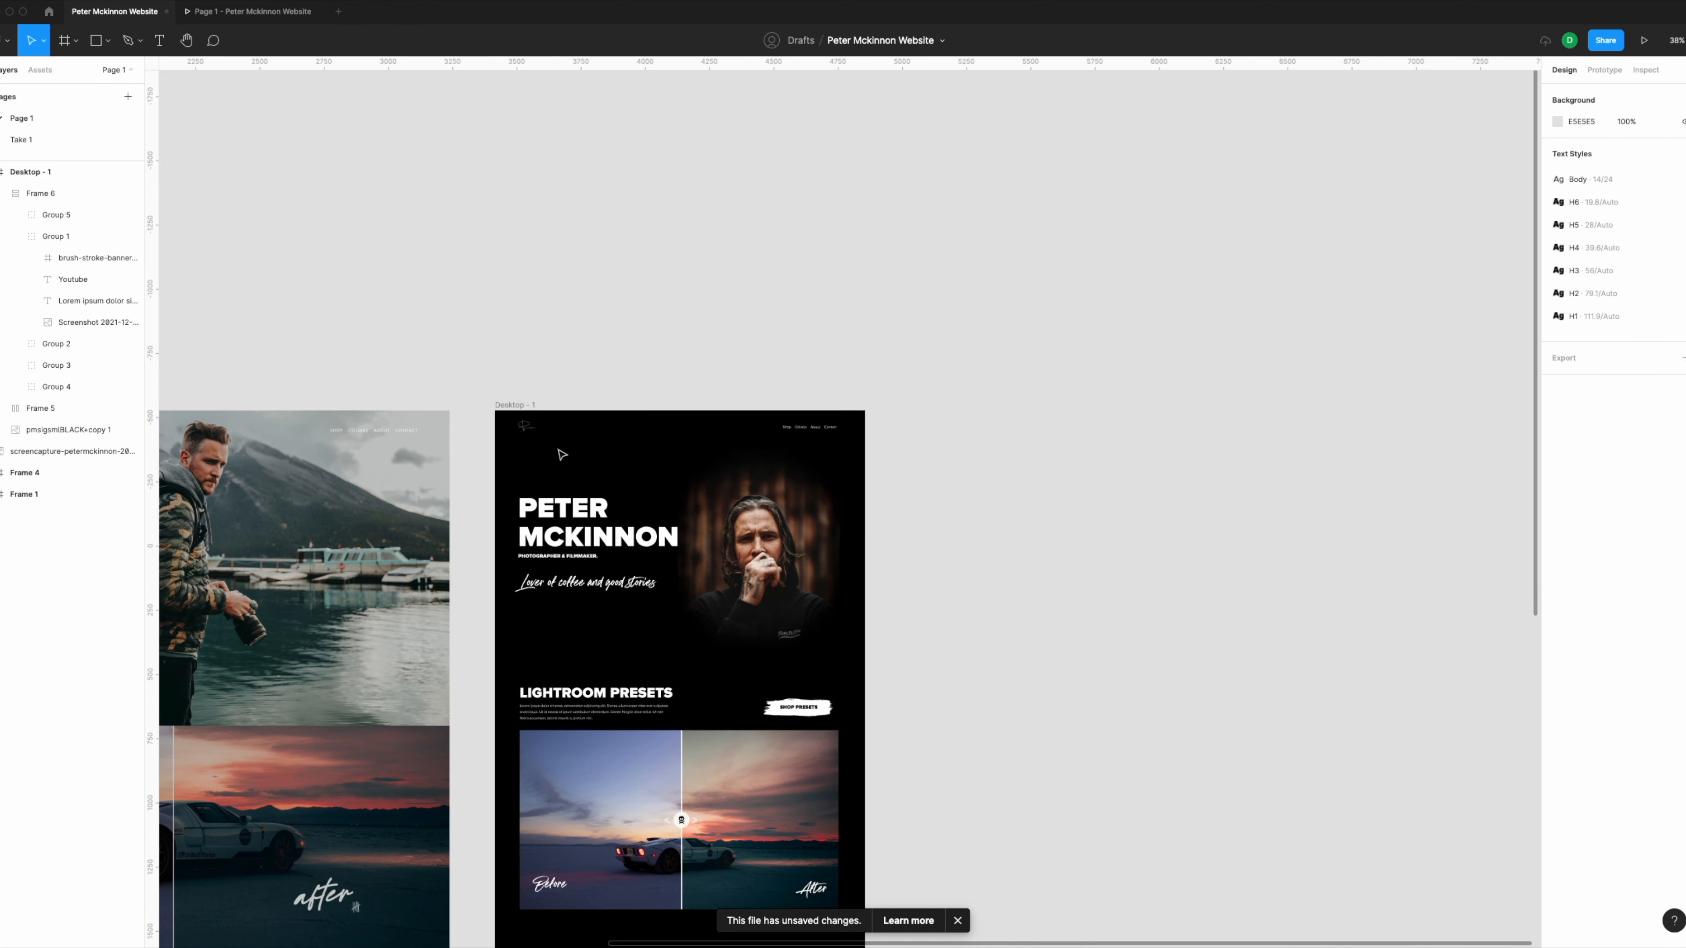
left_click(517, 407)
key("super+v")
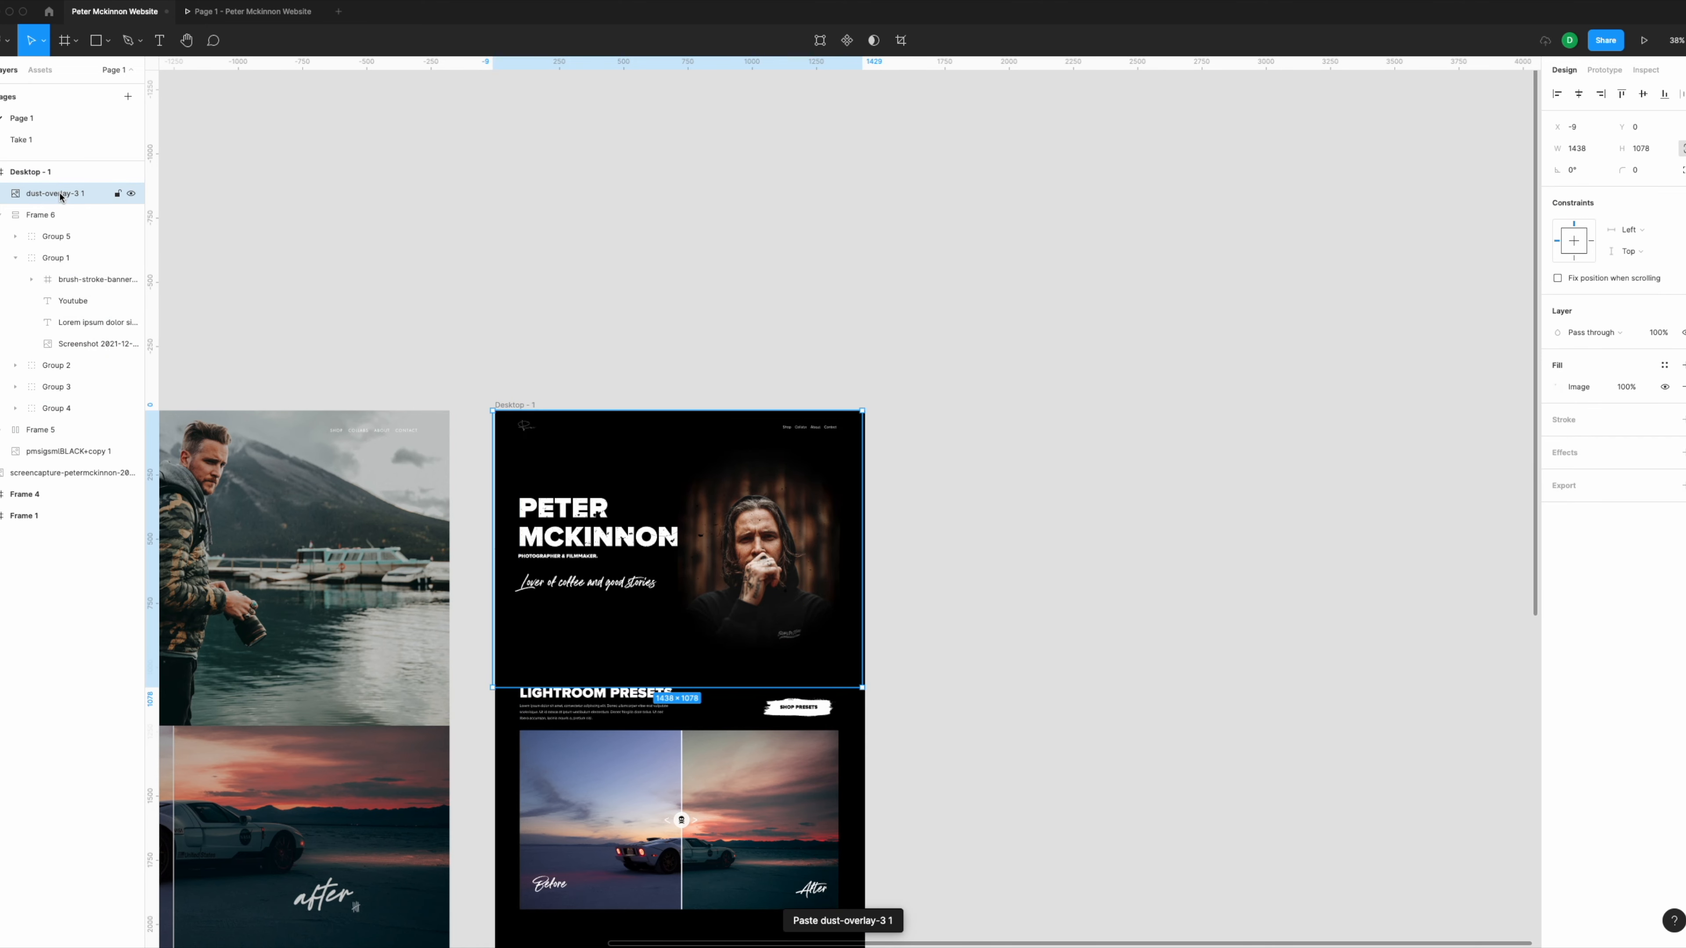
Step: Move the dust overlay layer below the screencapture layer and resize it to 1429 × 1071, flush with the Desktop - 1 frame's left edge
left_click_drag(56, 193, 72, 484)
scroll(485, 292, "up", 10)
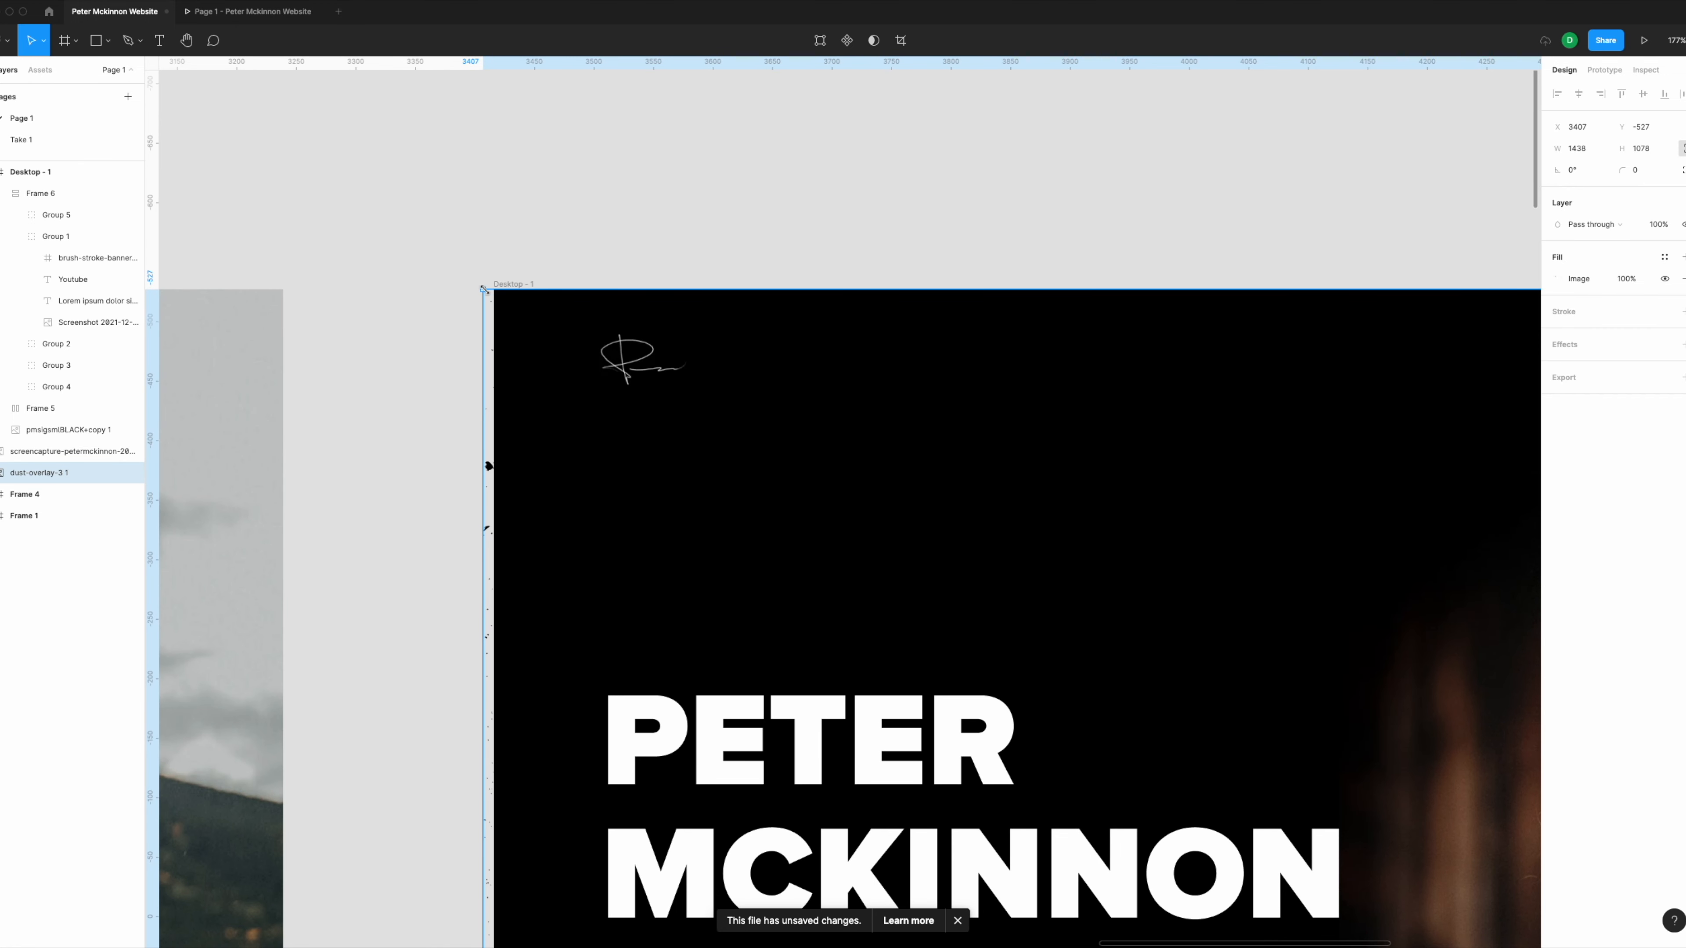
left_click_drag(483, 289, 493, 298)
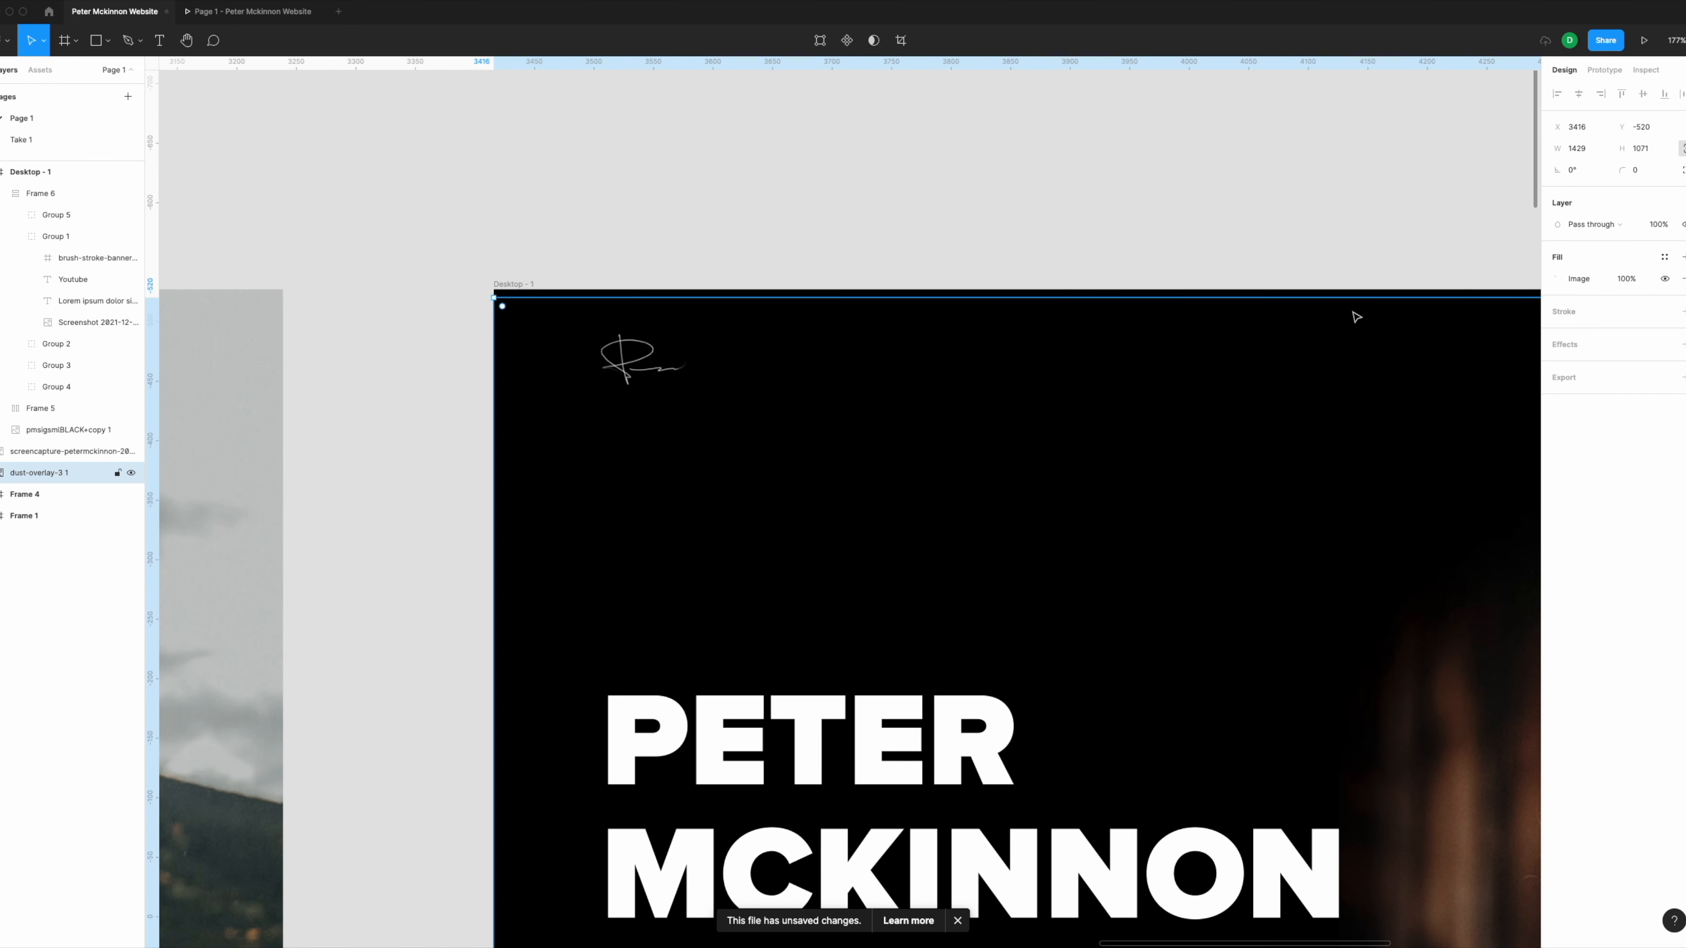
Step: Raise the dust overlay's exposure, minimise its contrast and temperature, and move its layer into Desktop - 1 directly below Frame 5
left_click(1557, 278)
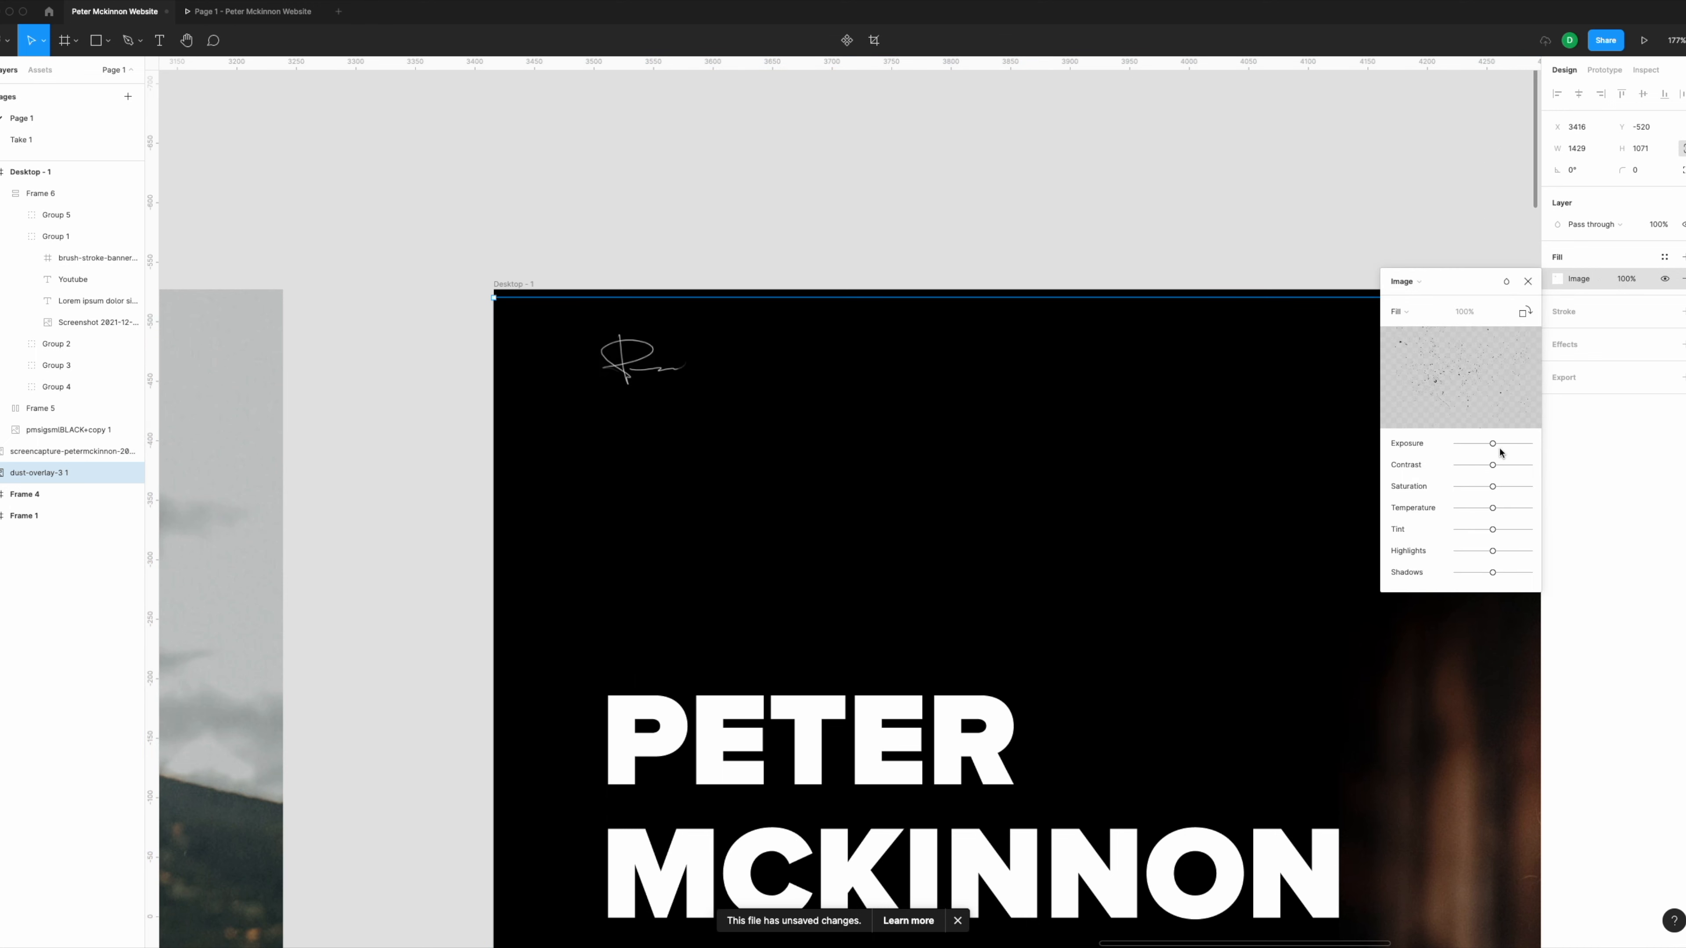
left_click_drag(1494, 444, 1420, 516)
left_click_drag(64, 473, 63, 417)
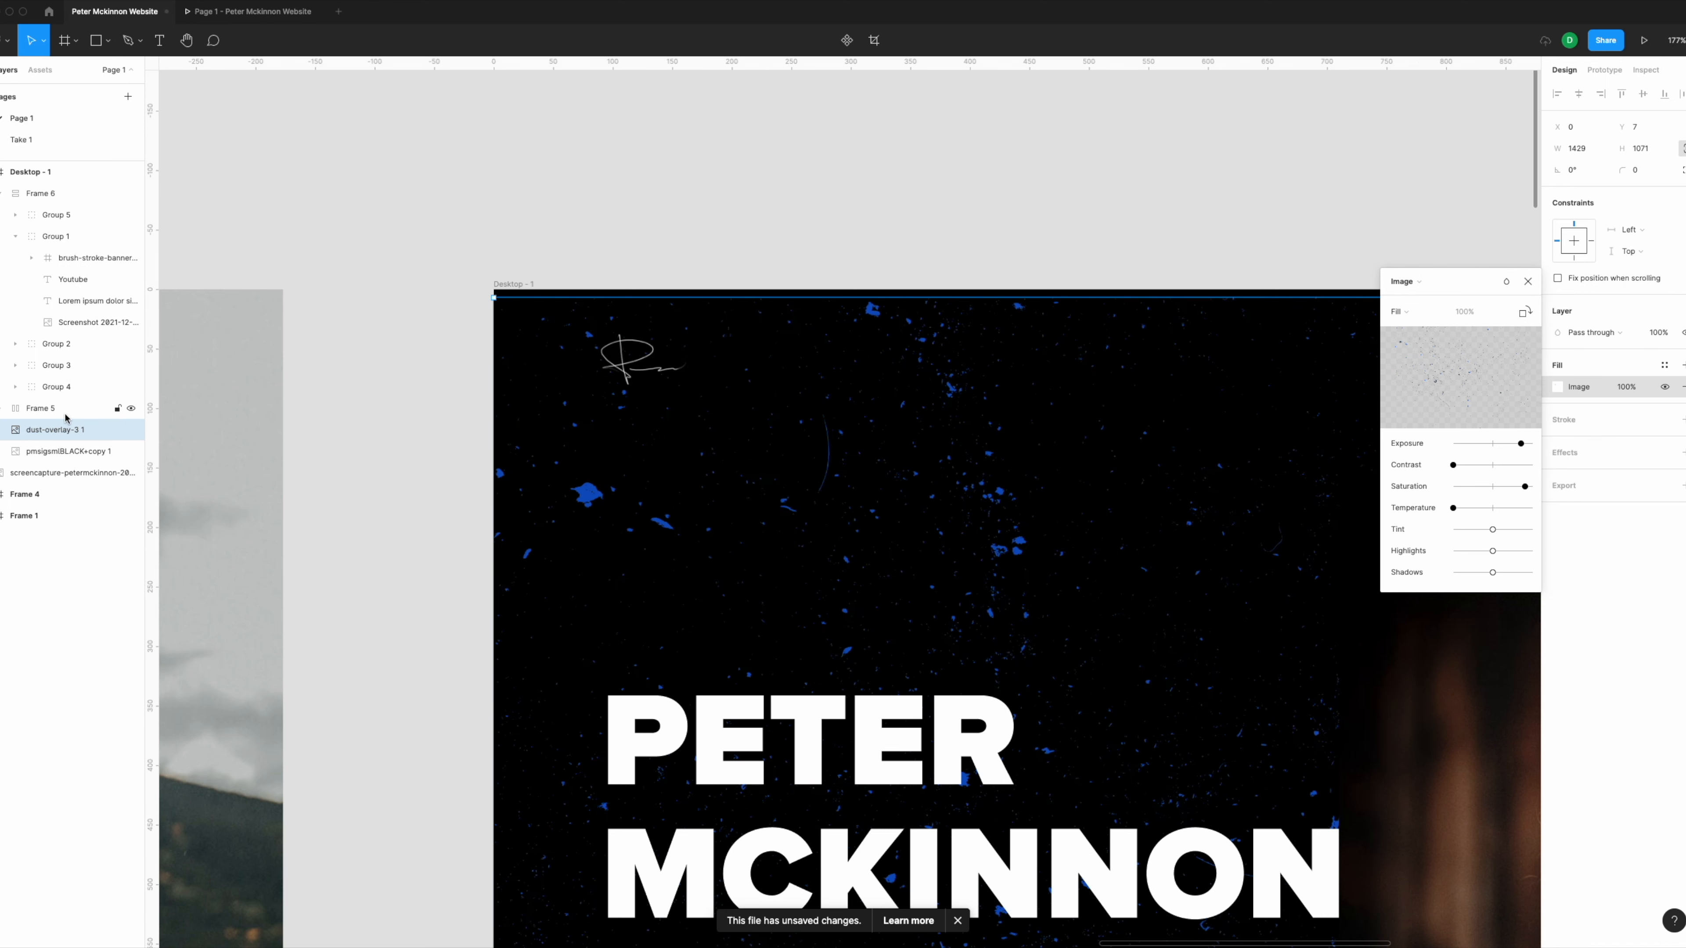
Step: Make the dust specks neutral white with maximum exposure, minimum contrast and centred saturation and temperature, and align the overlay to the frame's top edge
left_click_drag(1525, 486, 1451, 488)
scroll(858, 251, "down", 10)
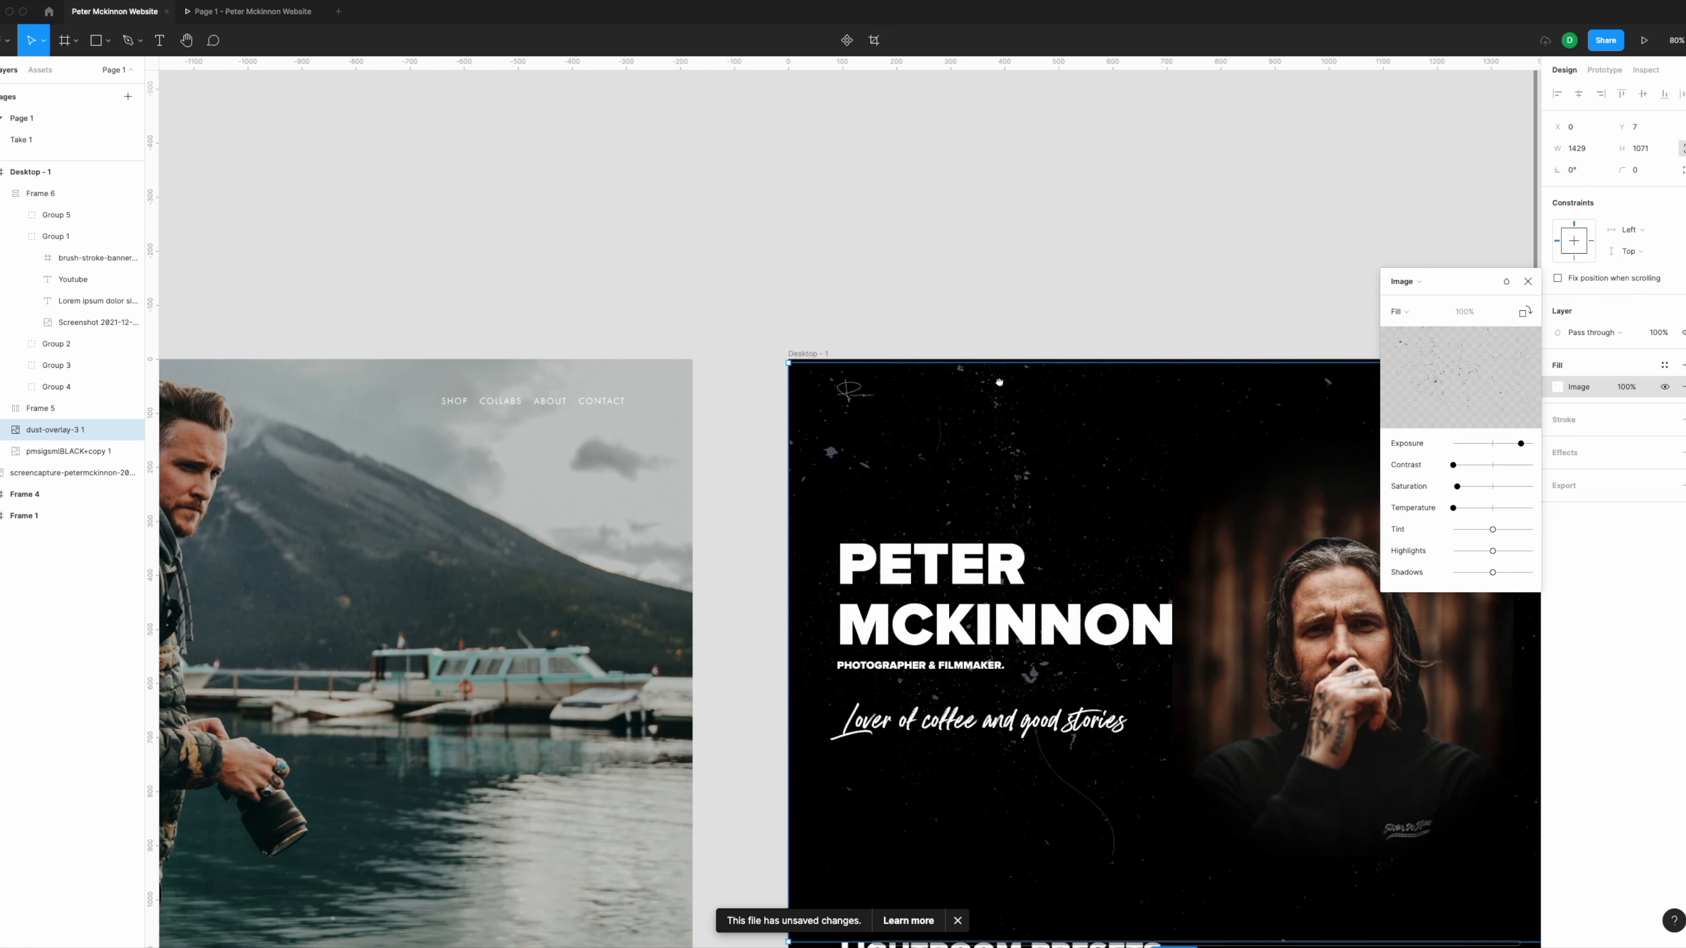
scroll(889, 246, "up", 2)
left_click_drag(1521, 443, 1530, 443)
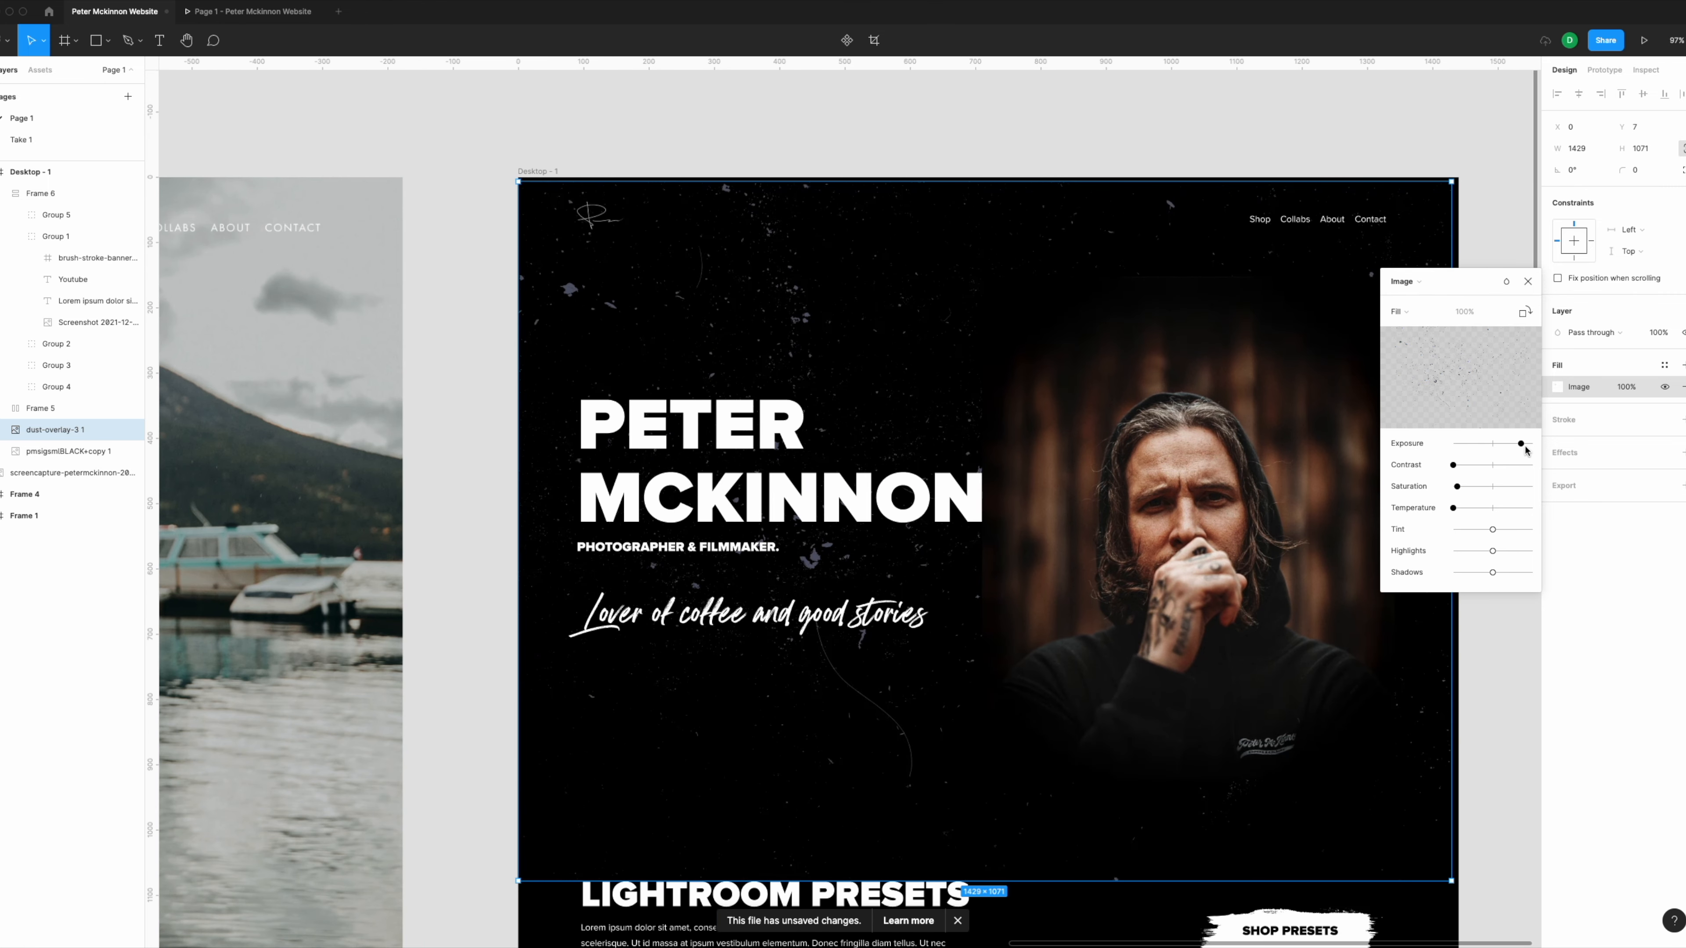
mouse_move(1453, 465)
left_mouse_down()
mouse_move(1504, 470)
mouse_move(1498, 510)
mouse_move(1463, 465)
mouse_move(1419, 468)
left_mouse_up()
left_click_drag(795, 301, 794, 296)
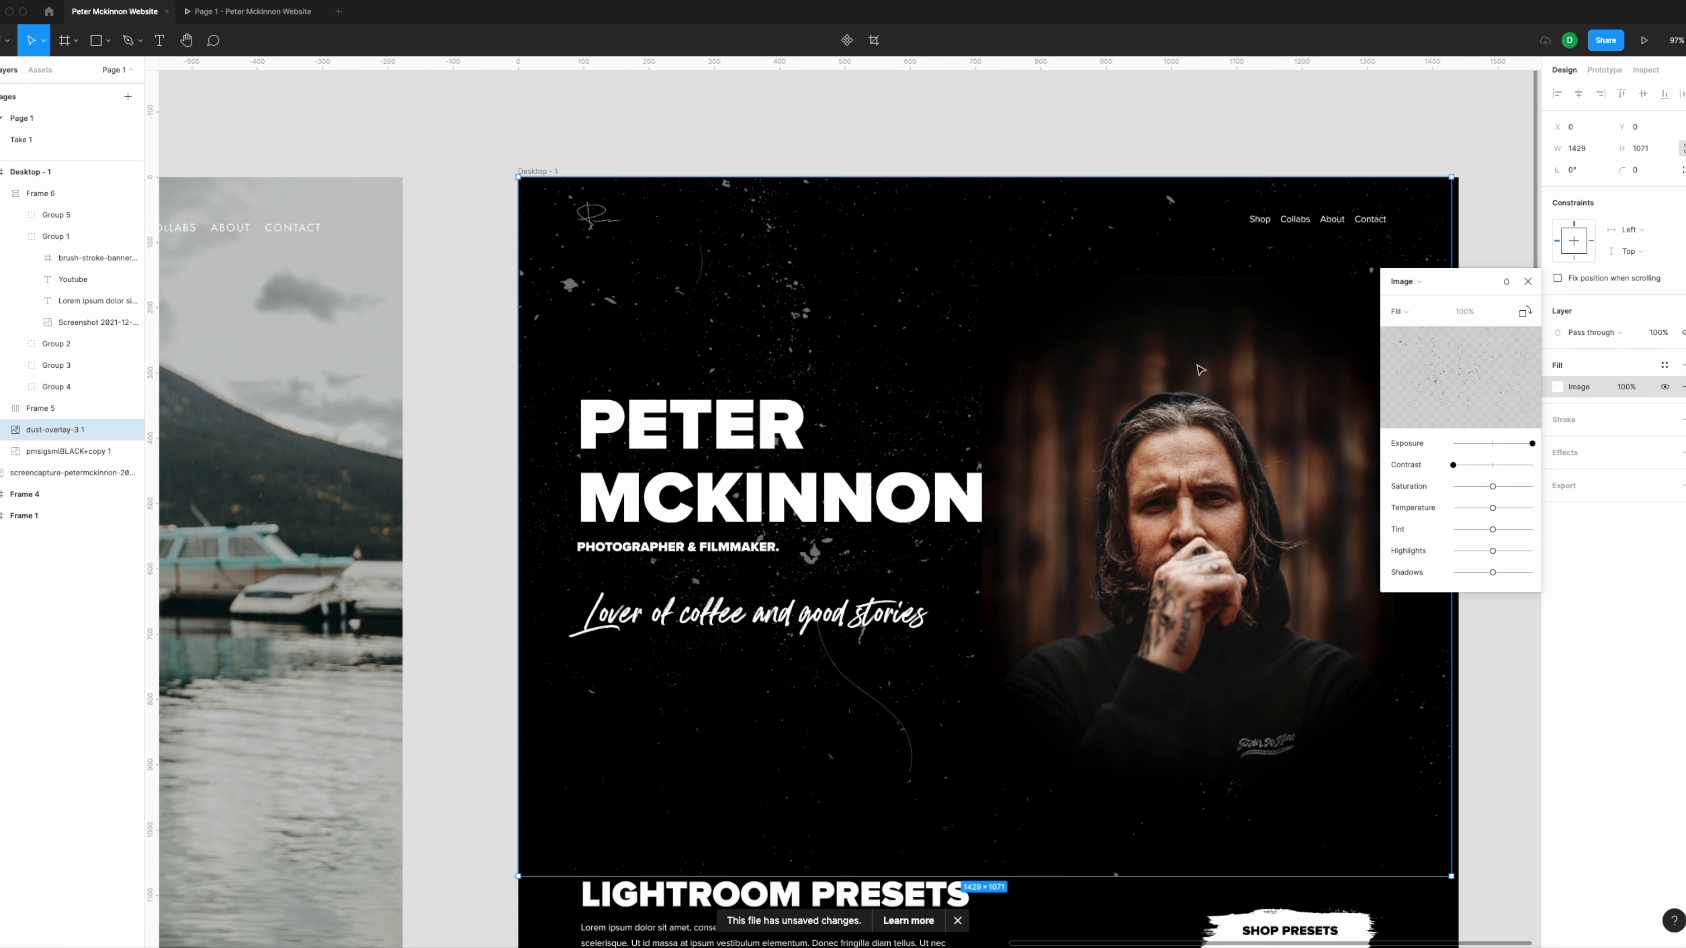
Step: Reduce the dust overlay's image fill opacity to 40%
left_click(1625, 391)
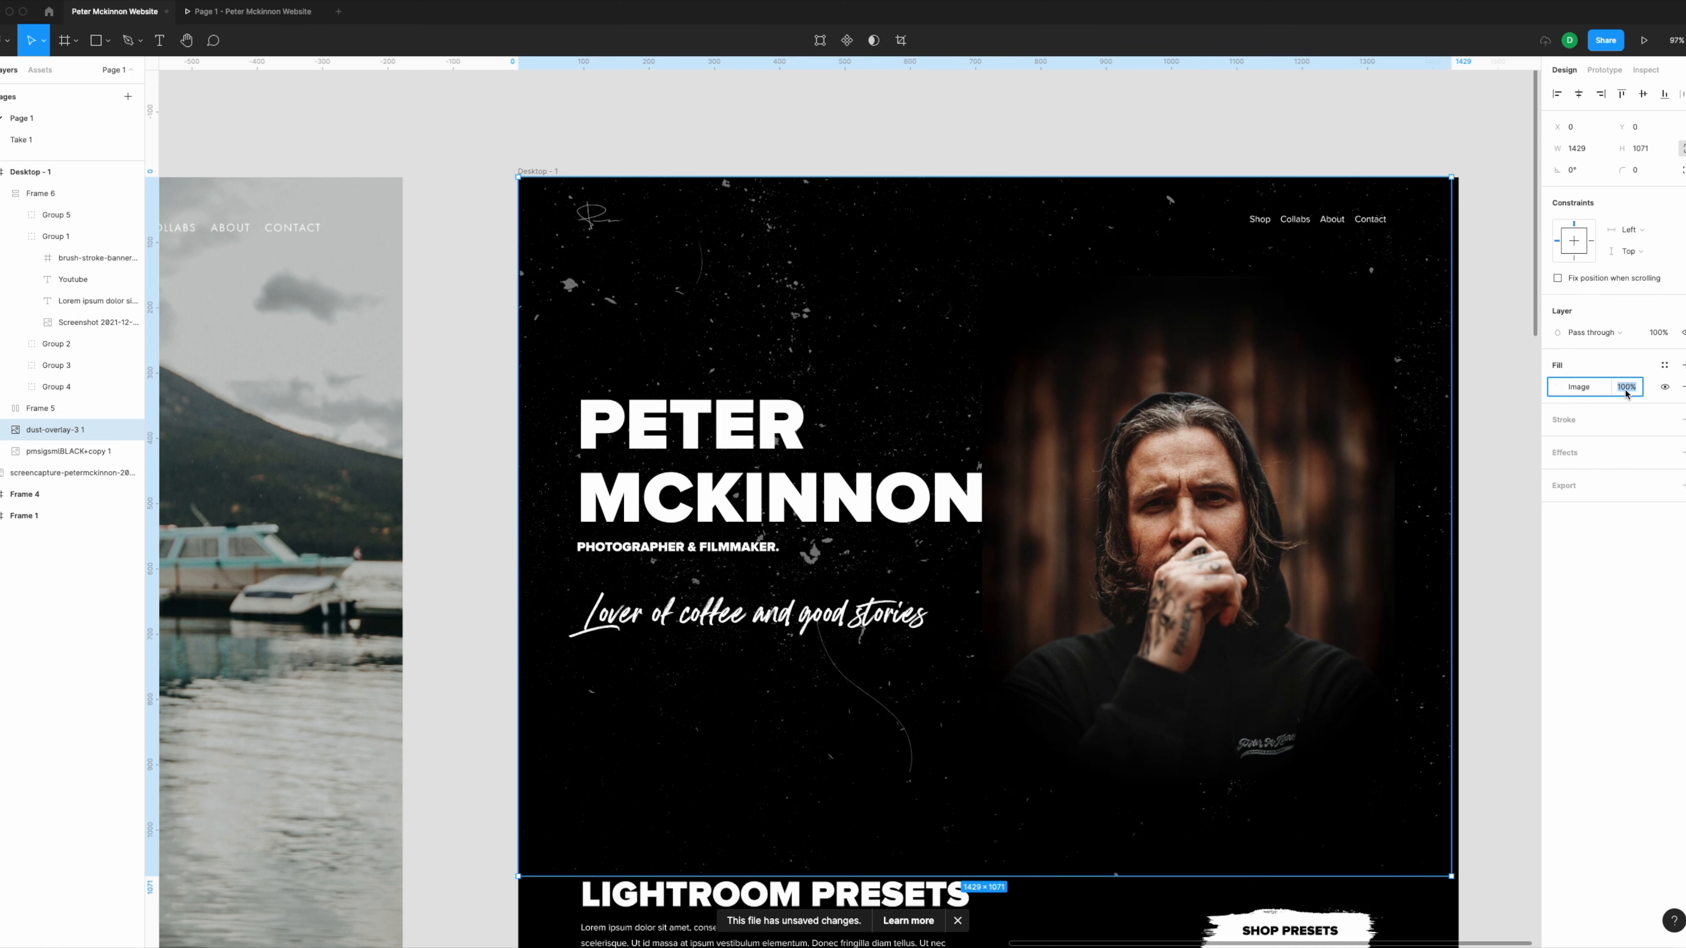
key("Return")
left_click(1622, 394)
type("60")
key("Return")
key("Return")
left_click(1464, 298)
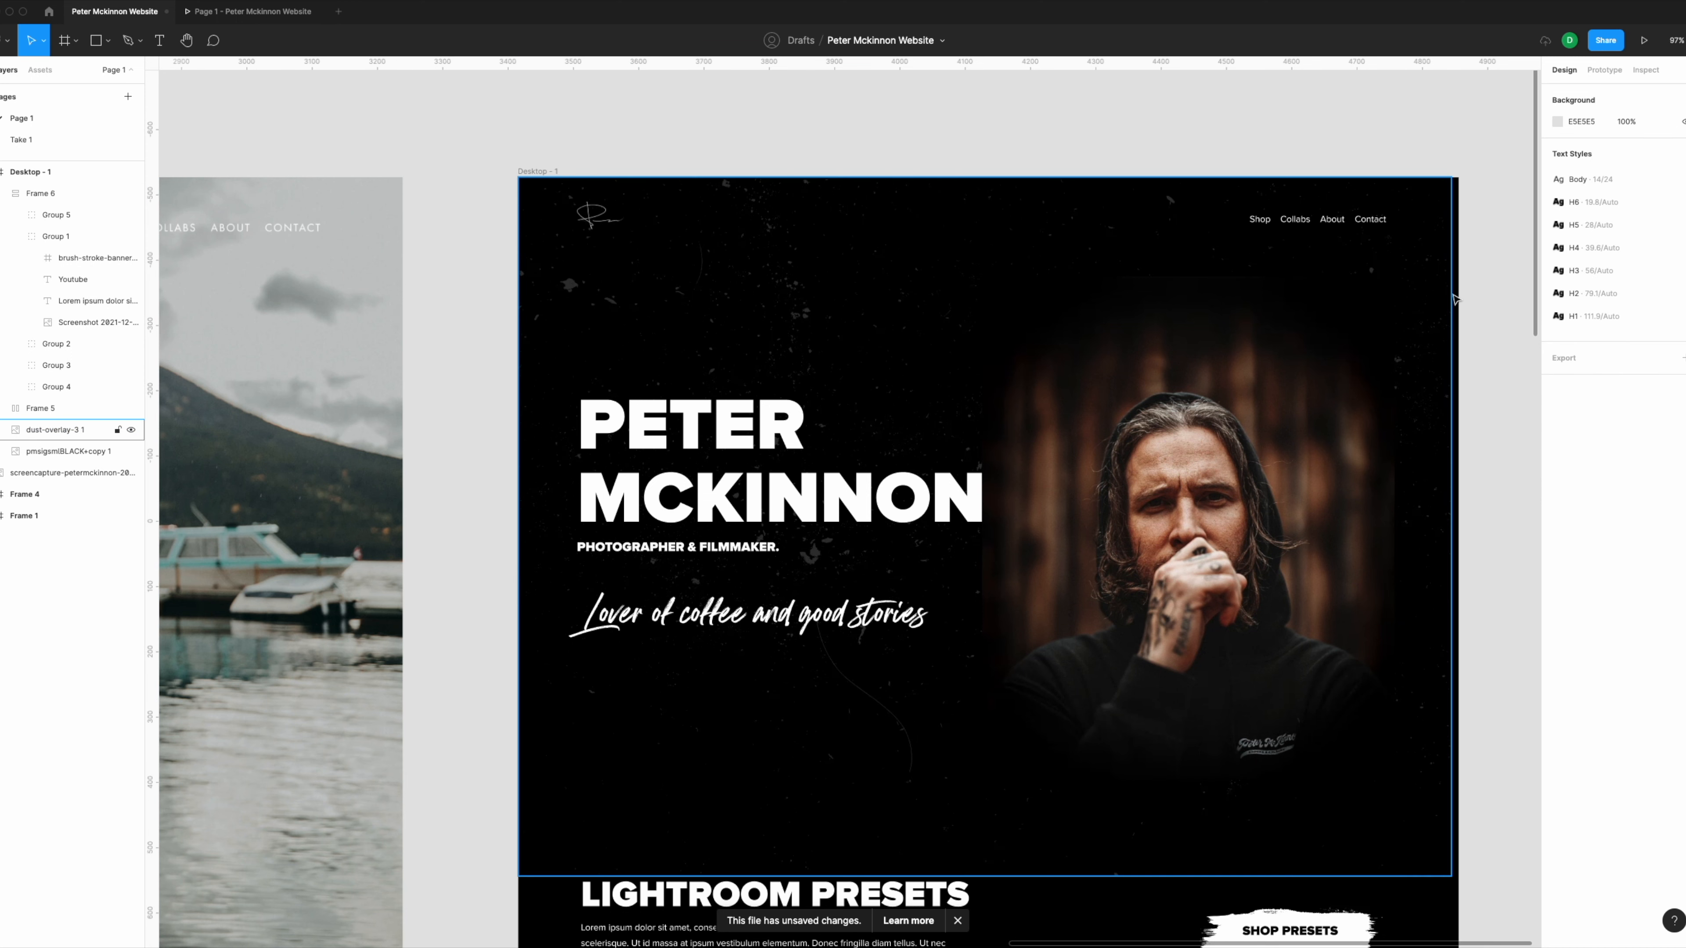
Step: Widen the dust overlay to reach the right edge of the Desktop - 1 frame
double_click(1450, 296)
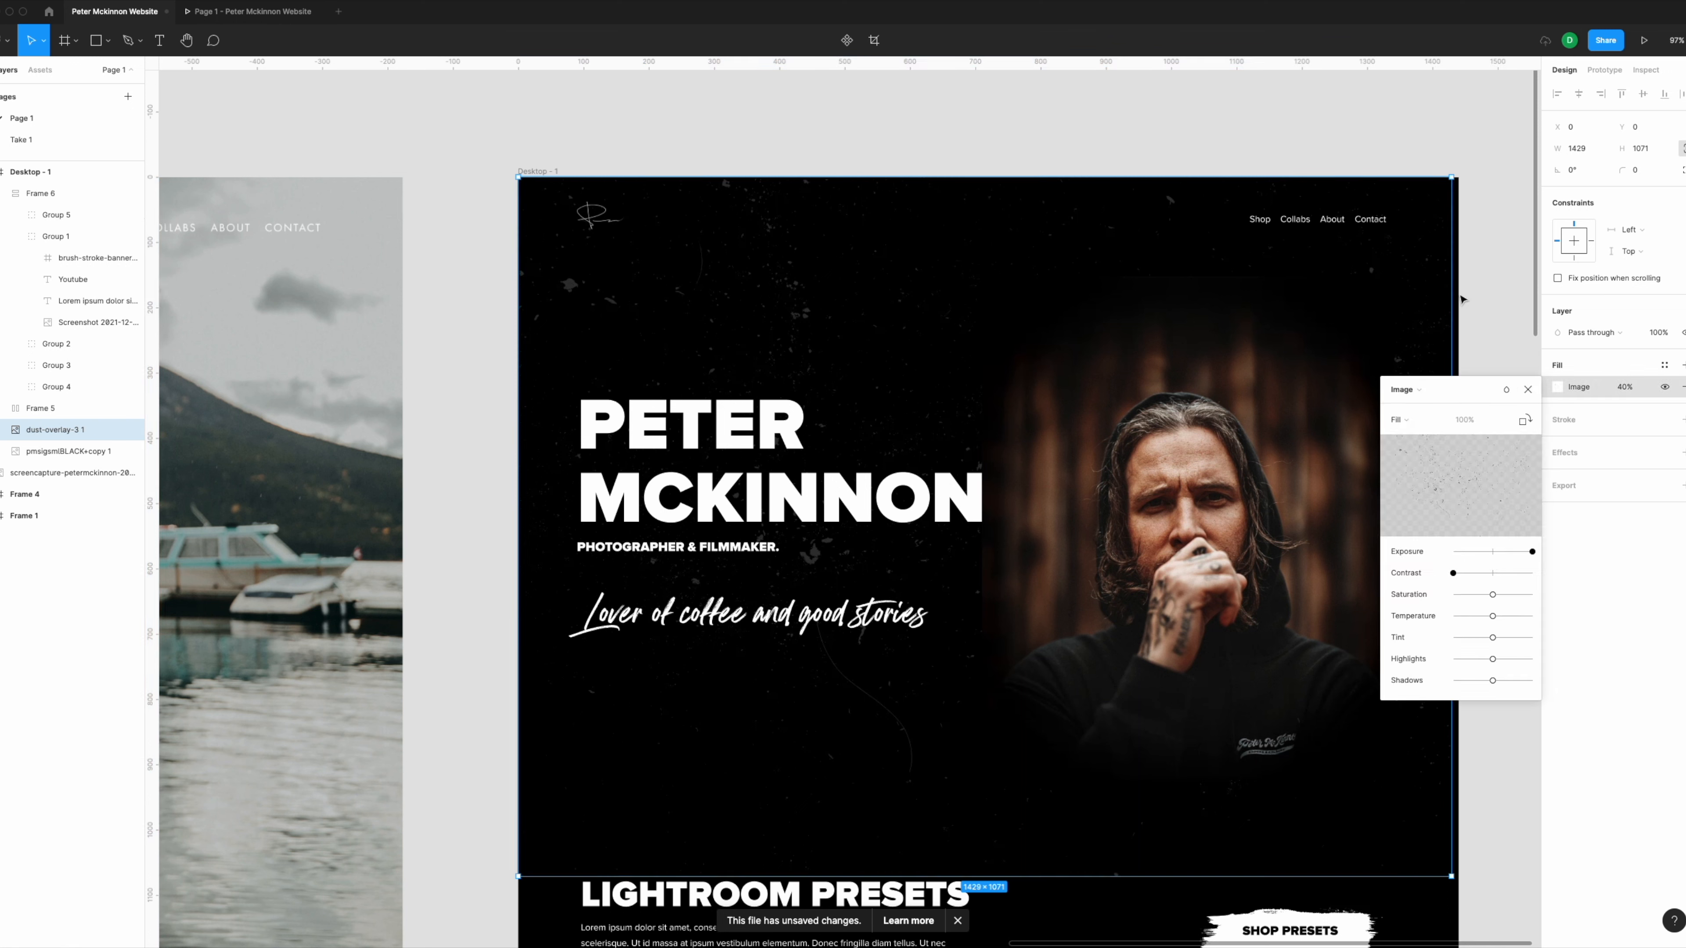
left_click(1527, 389)
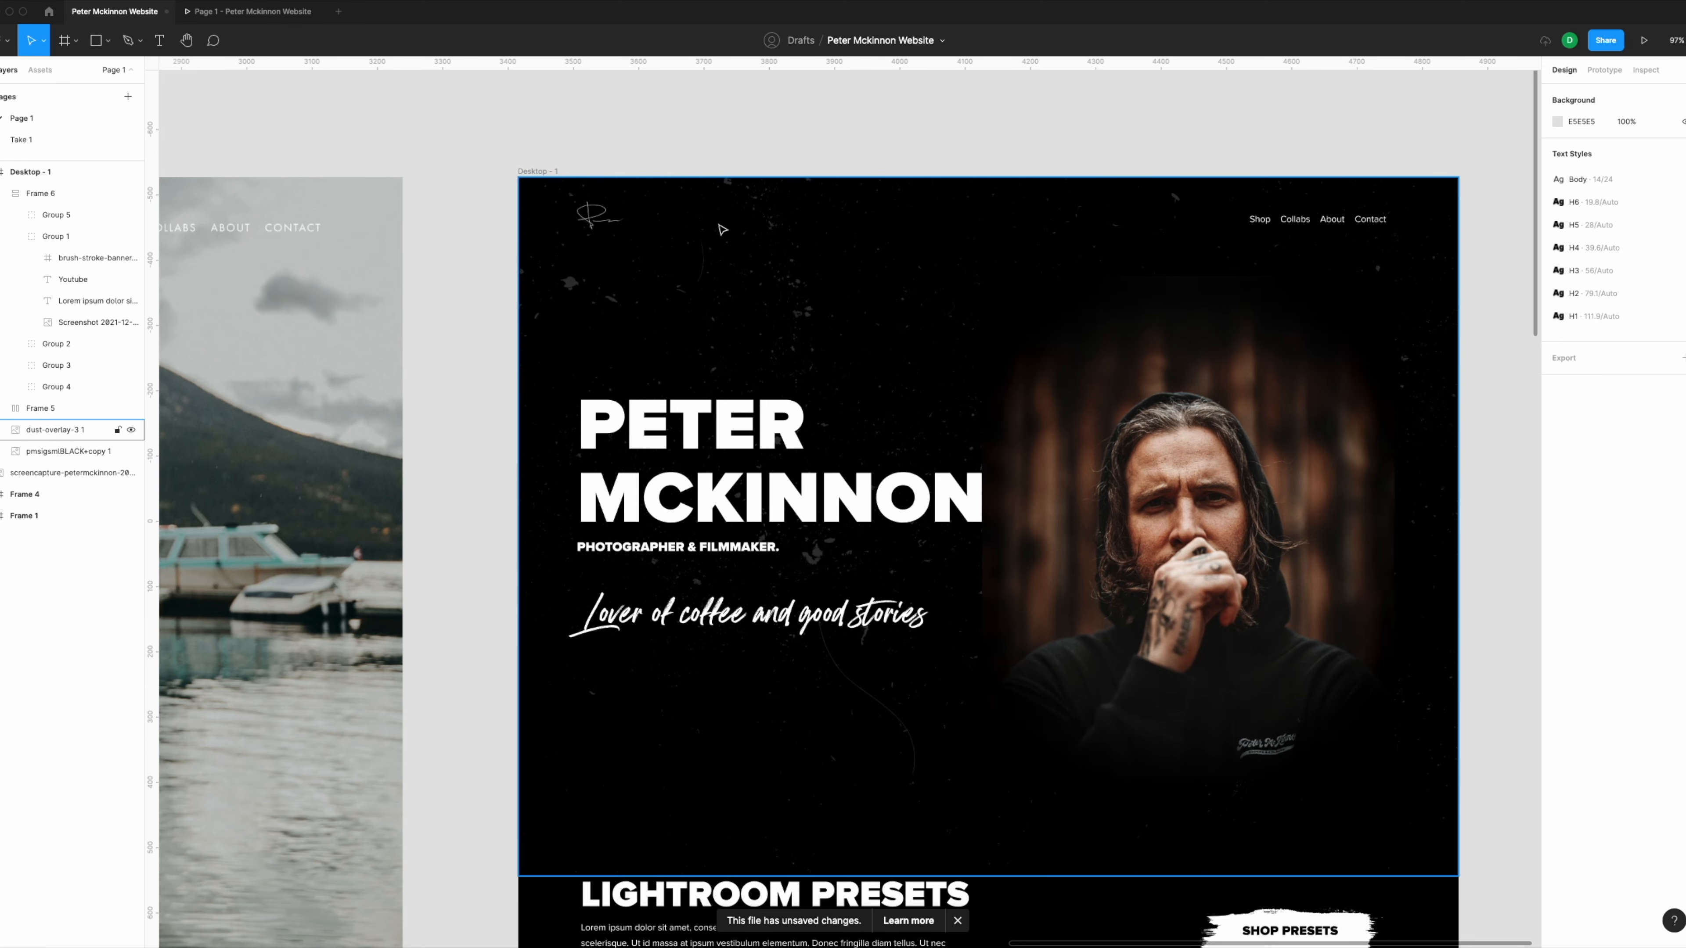
scroll(722, 229, "down", 10)
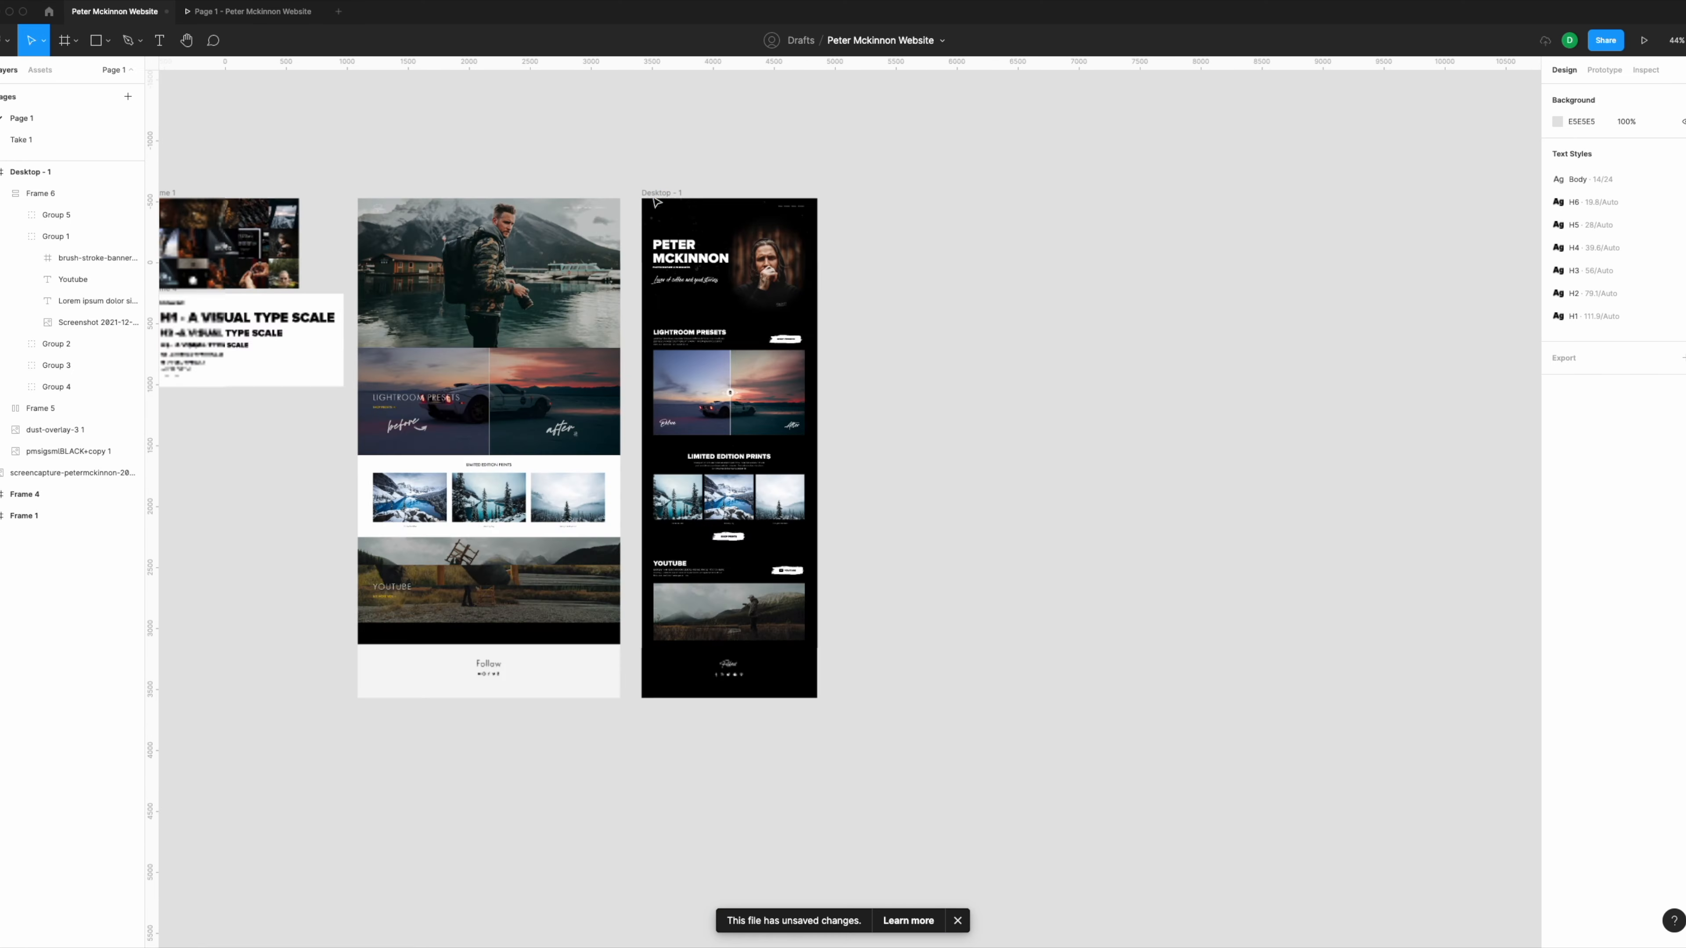
scroll(752, 225, "up", 4)
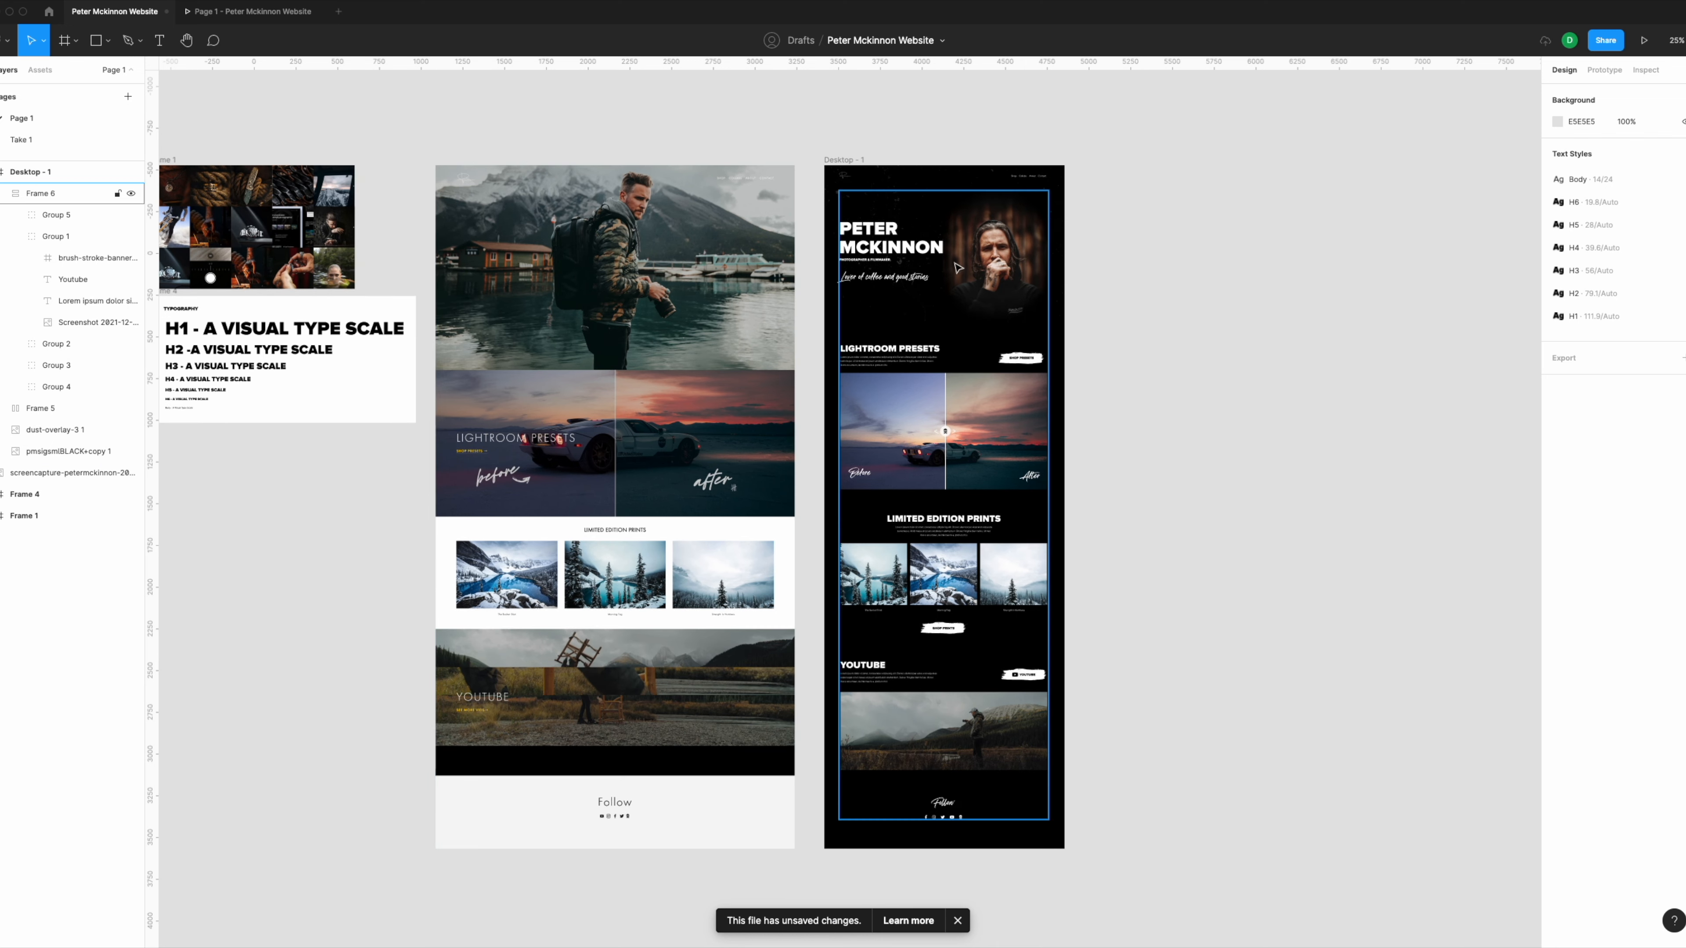